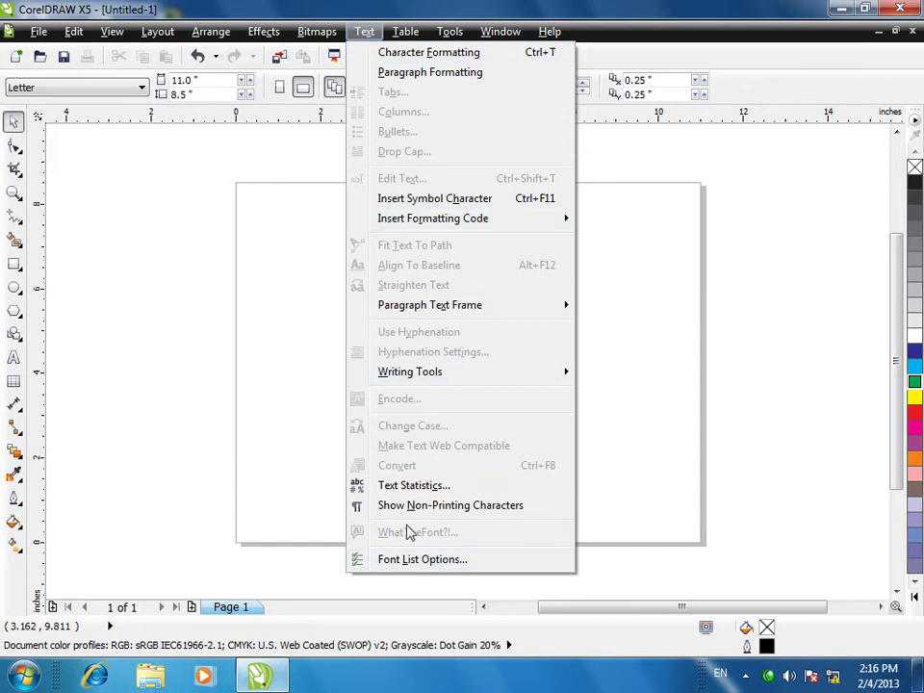
- Close the Text menu and start an artistic text object on the blank page
click(283, 308)
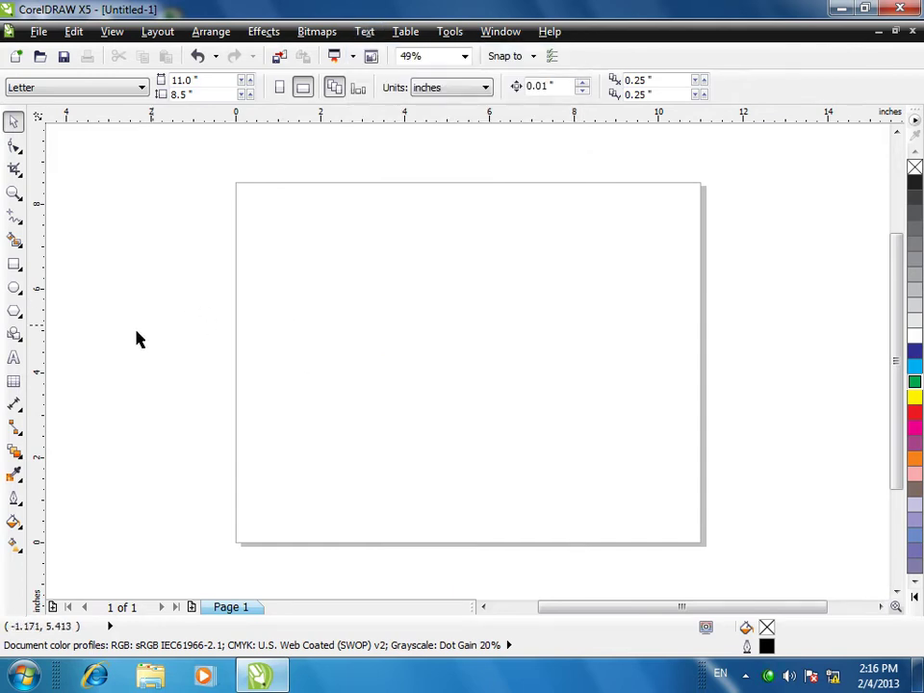
click(14, 357)
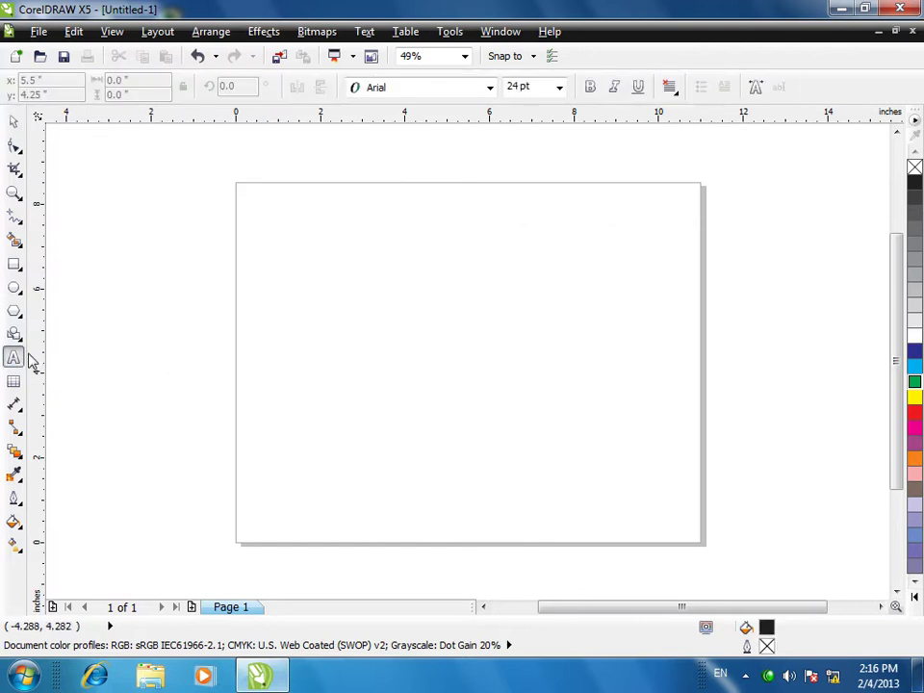
click(314, 357)
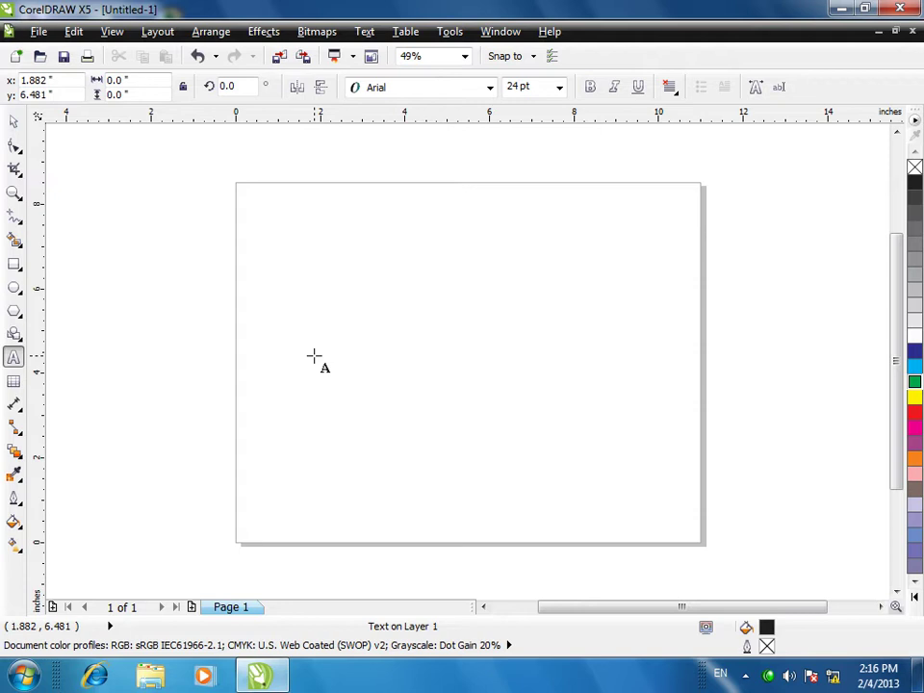
- Type 'a b c d e f g h', enlarge it, and move it near the page top
text(a b c d e f g h)
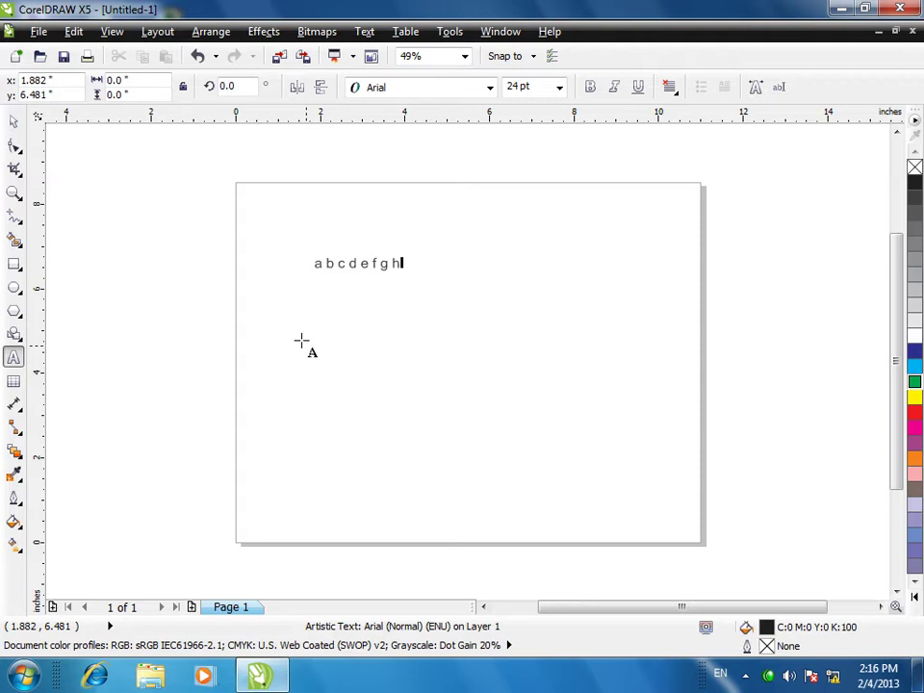
key(ctrl+space)
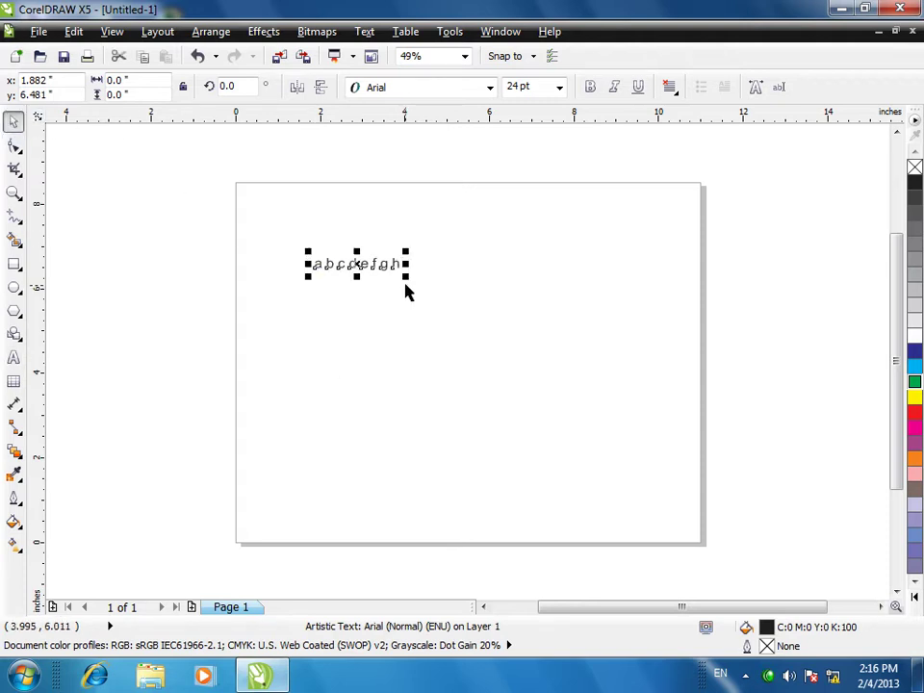
drag(405, 278, 563, 301)
drag(441, 280, 427, 213)
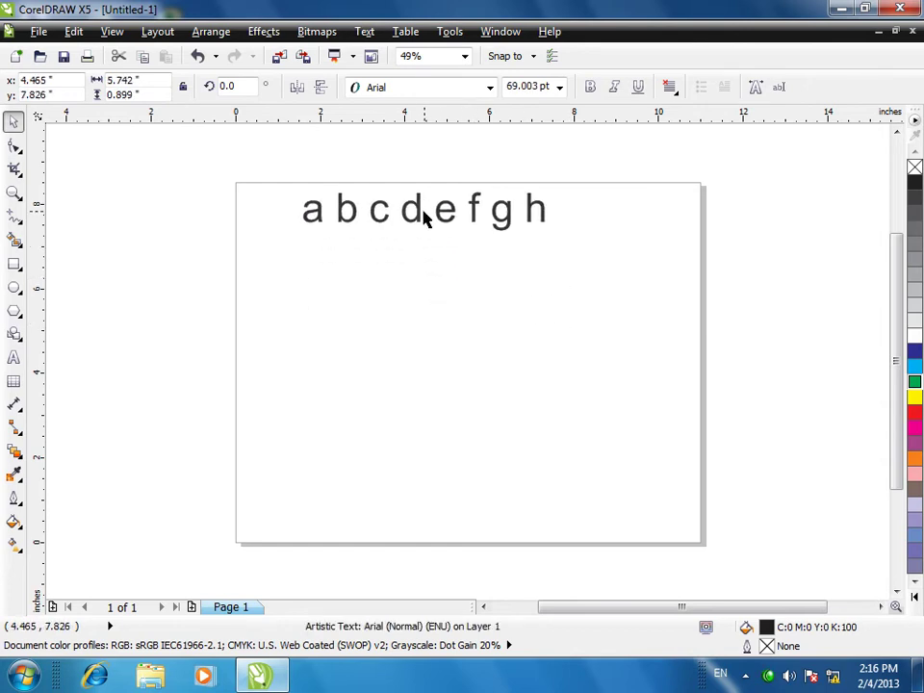
click(13, 357)
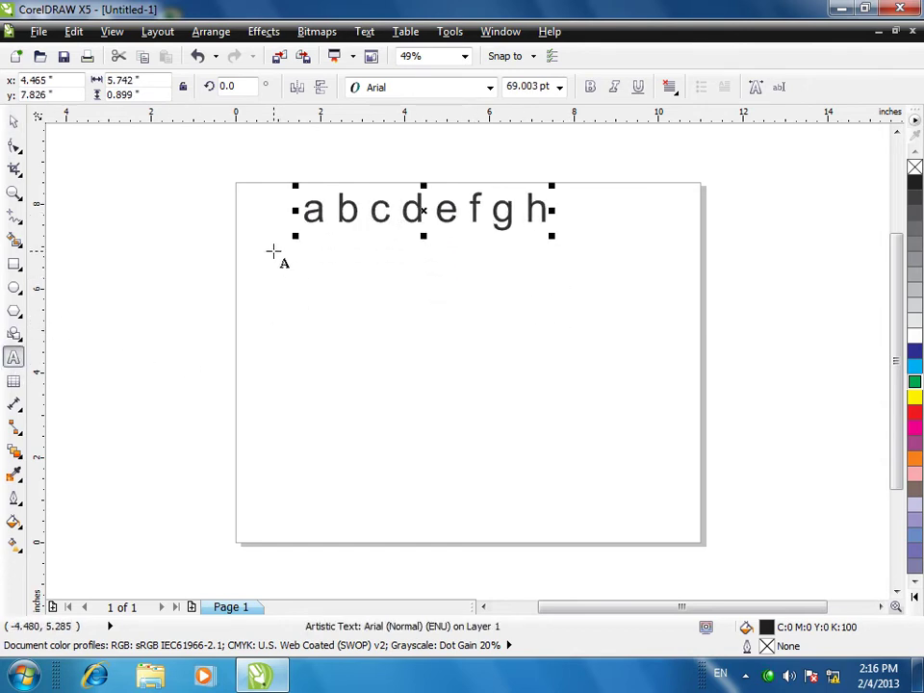
- Draw a paragraph text frame below the heading and type 24 pt placeholder text
drag(276, 285, 399, 477)
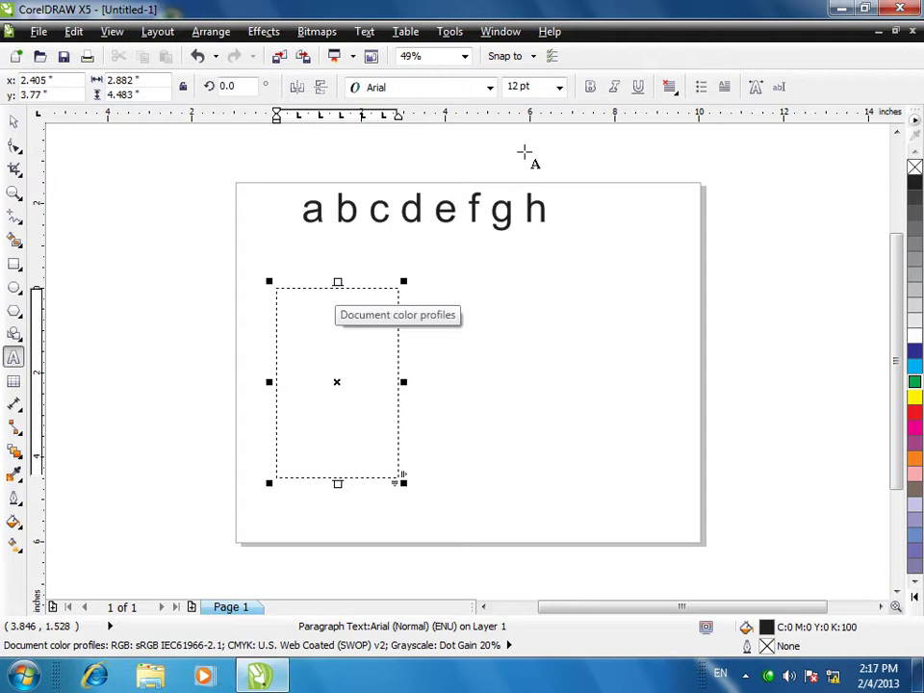
click(558, 86)
click(514, 268)
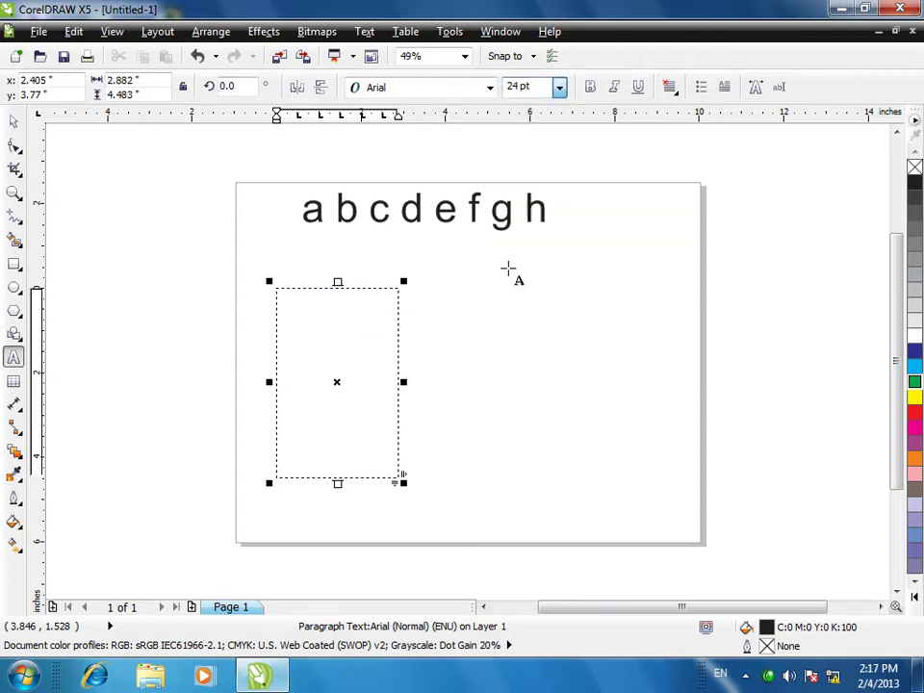
text(fgmnlknglk)
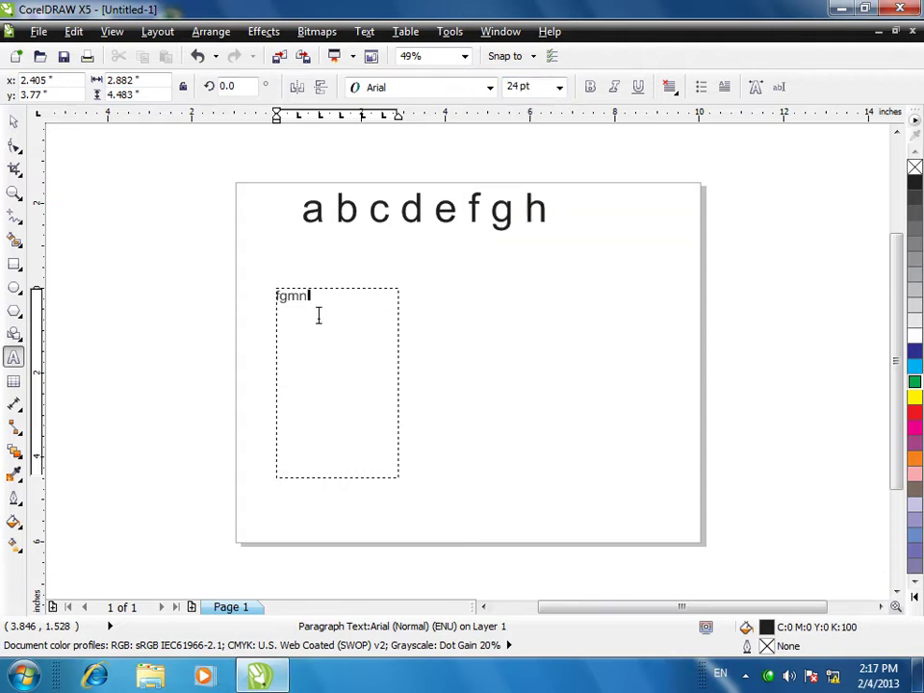
text(ndfgdfkhnl)
- Paste the placeholder text repeatedly until it fills the paragraph frame
key(ctrl+a)
click(318, 316)
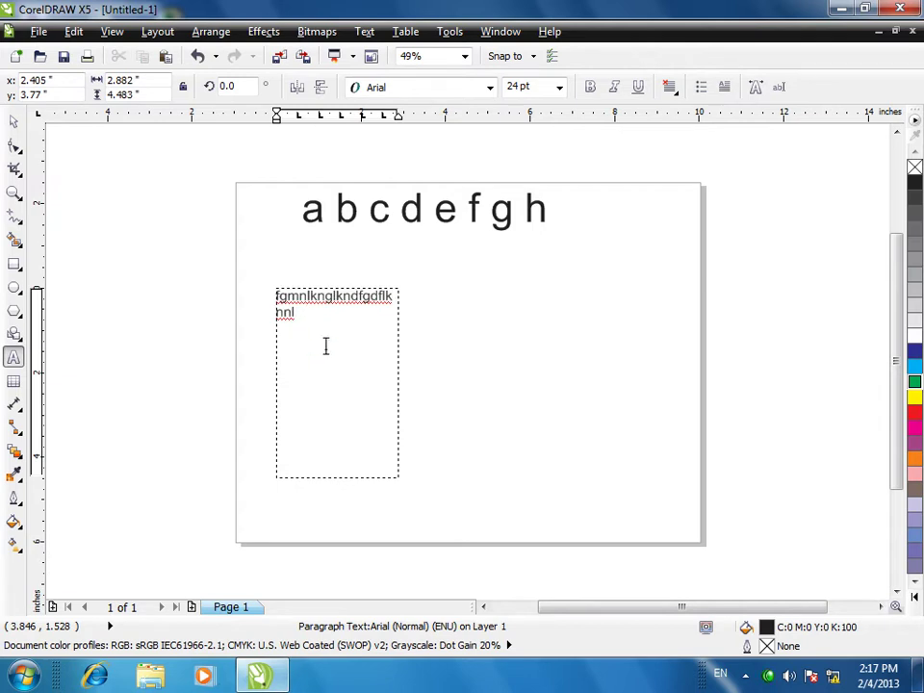
key(ctrl+v)
key(ctrl+v)
key(ctrl+v)
key(ctrl+v)
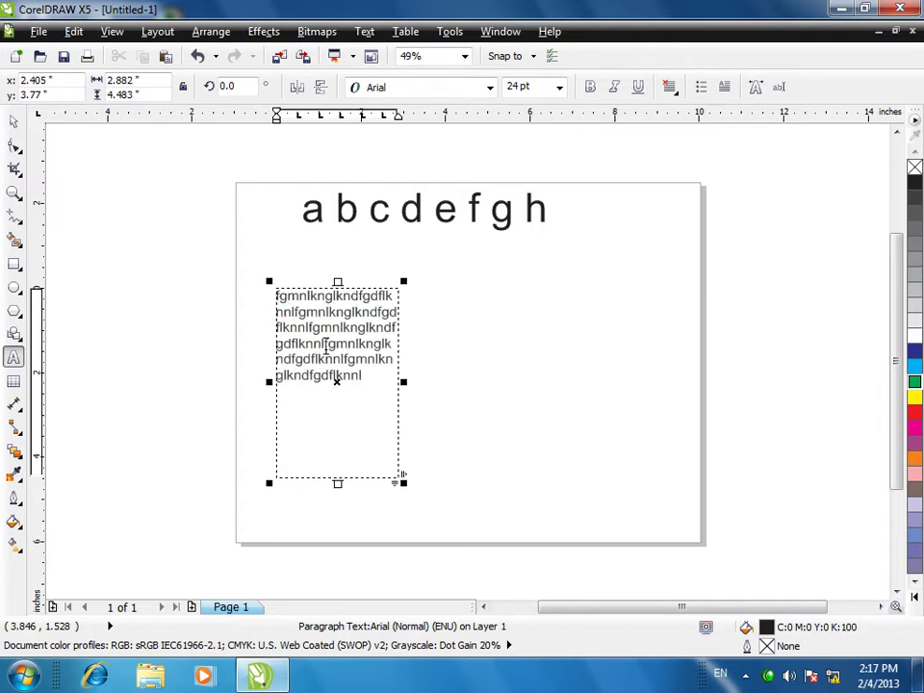
key(ctrl+v)
key(ctrl+v)
key(ctrl+v)
key(ctrl+v)
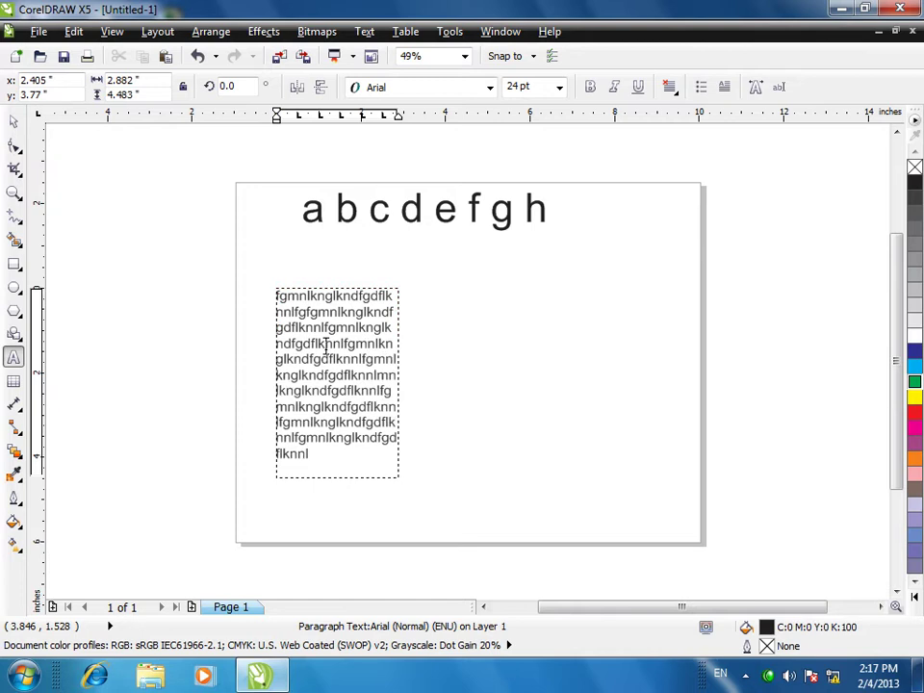
key(Escape)
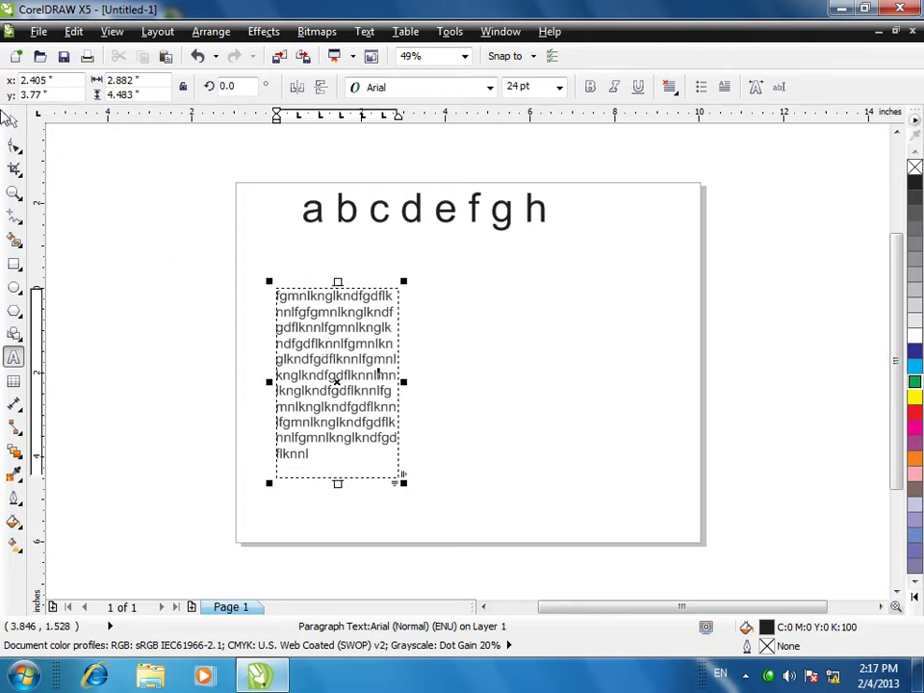
- Set the 'a b c d e f g h' heading to Arial Black at 100 pt via Character Formatting
click(358, 221)
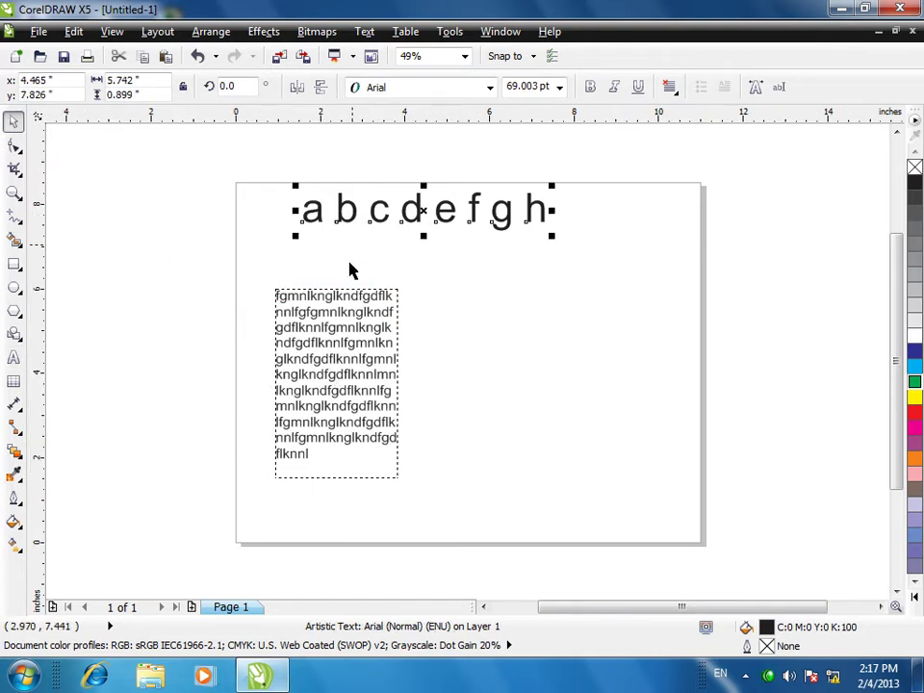
click(366, 32)
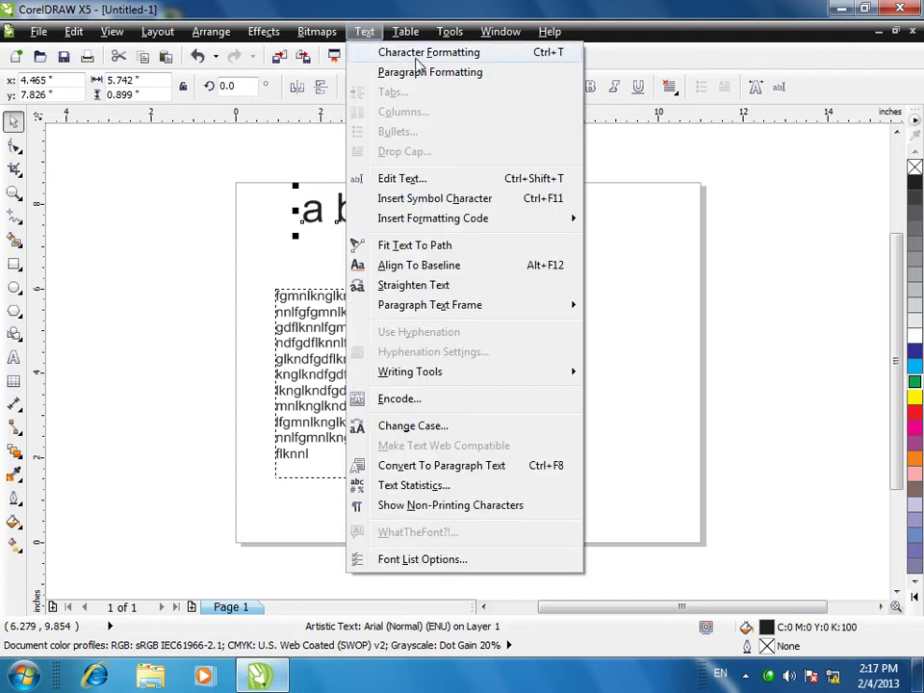
click(418, 56)
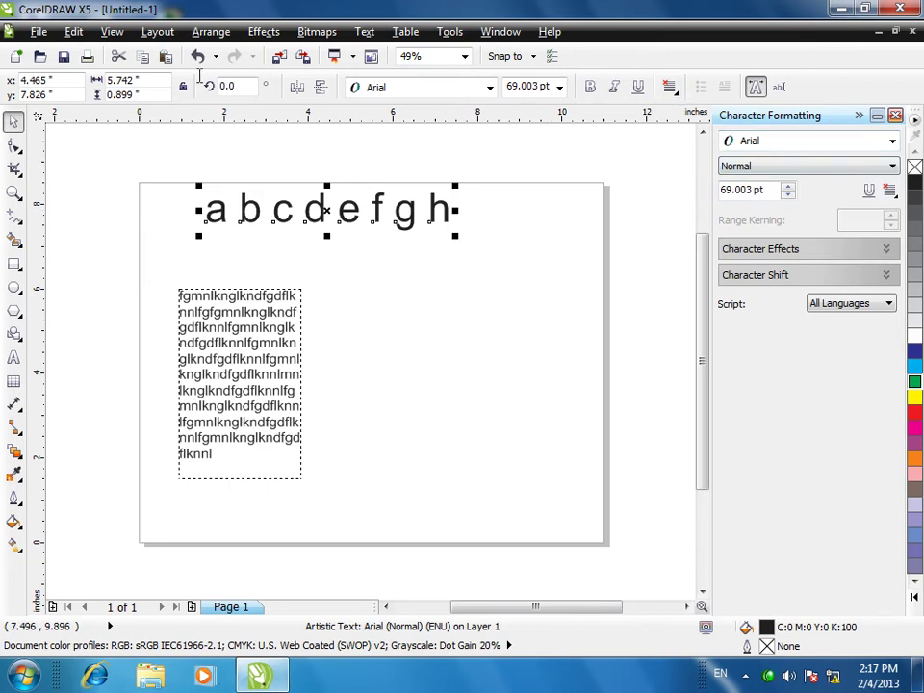
click(807, 149)
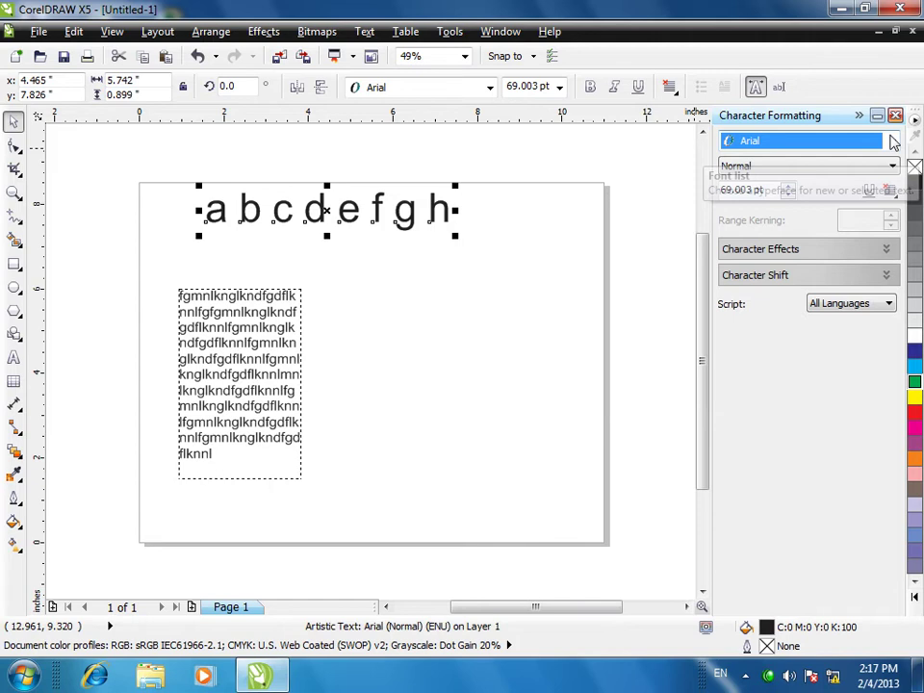
click(893, 143)
click(720, 200)
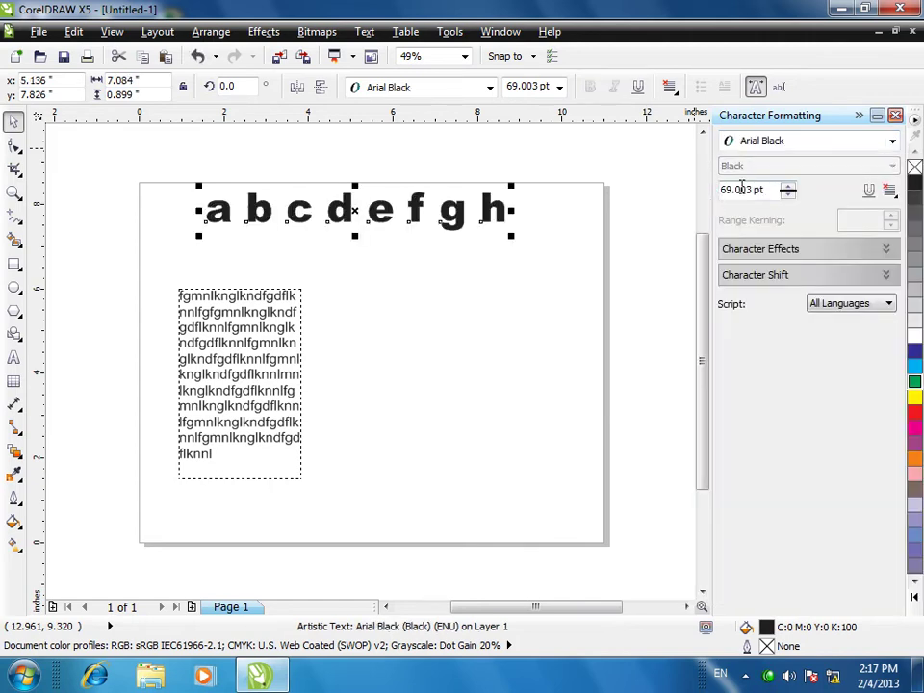
click(788, 185)
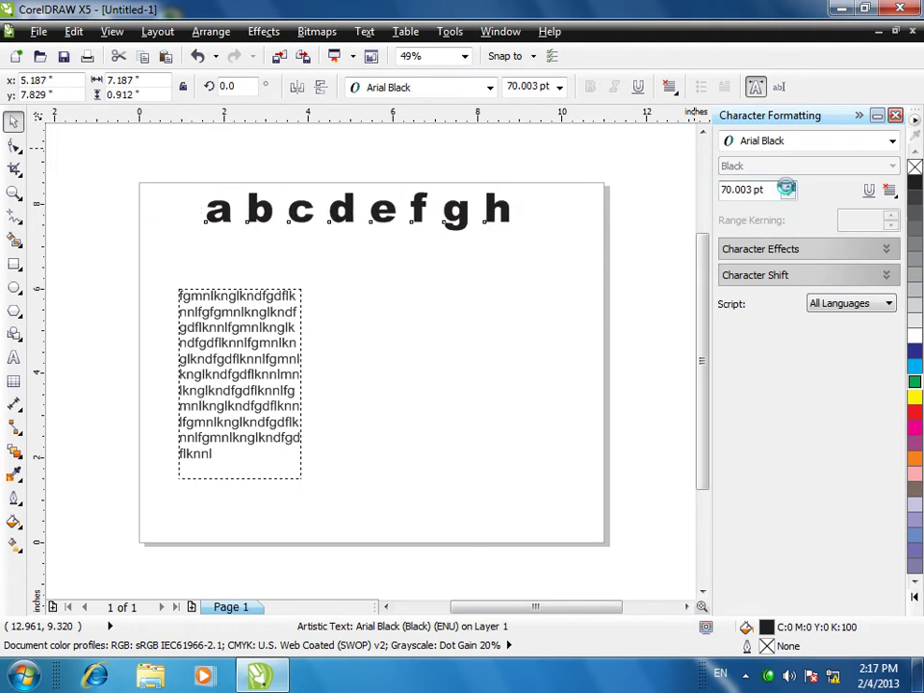
drag(786, 187, 703, 189)
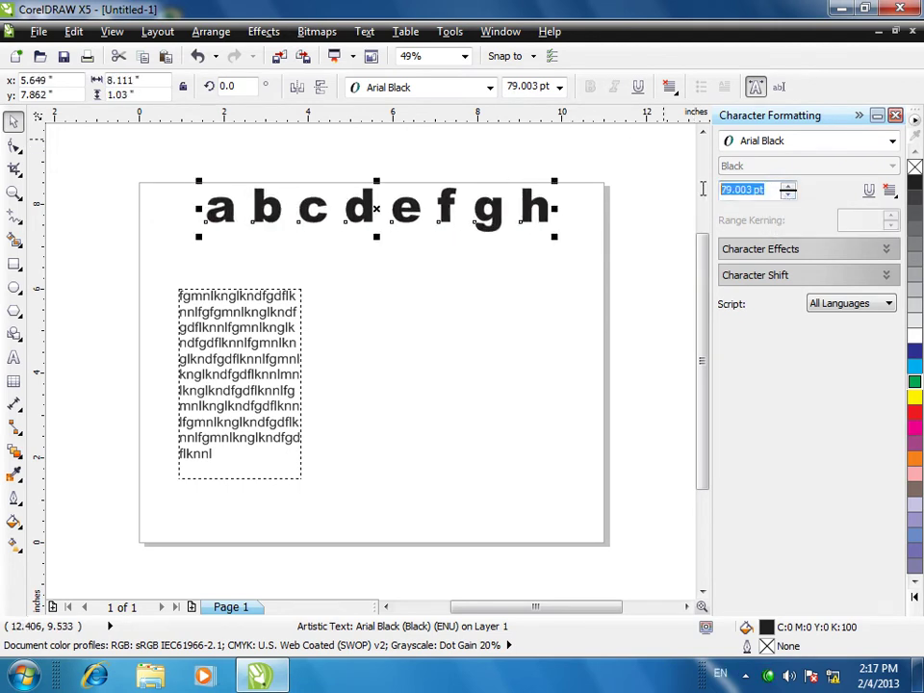
text(100)
key(Return)
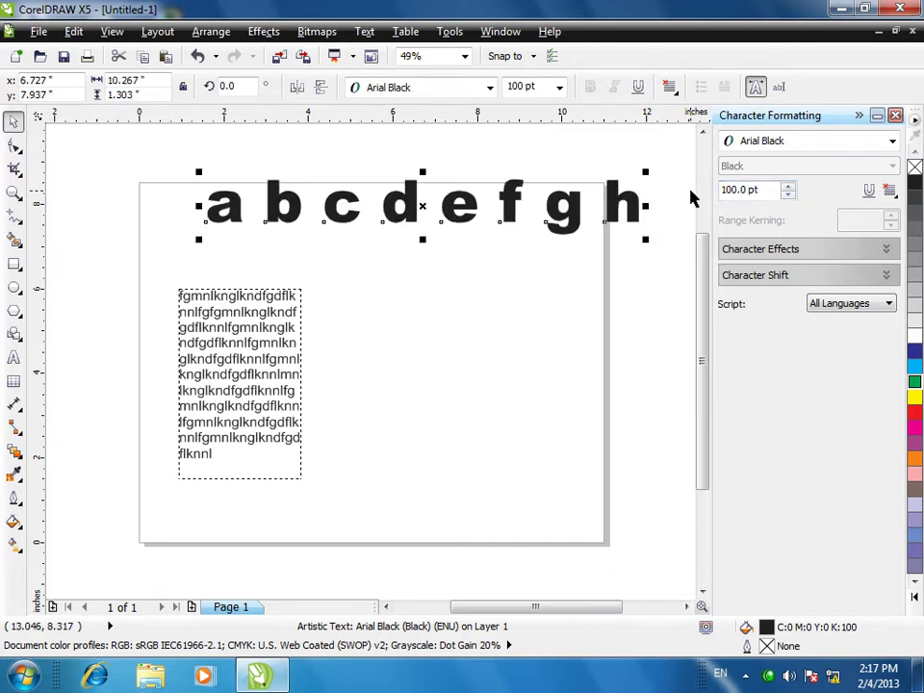
click(775, 252)
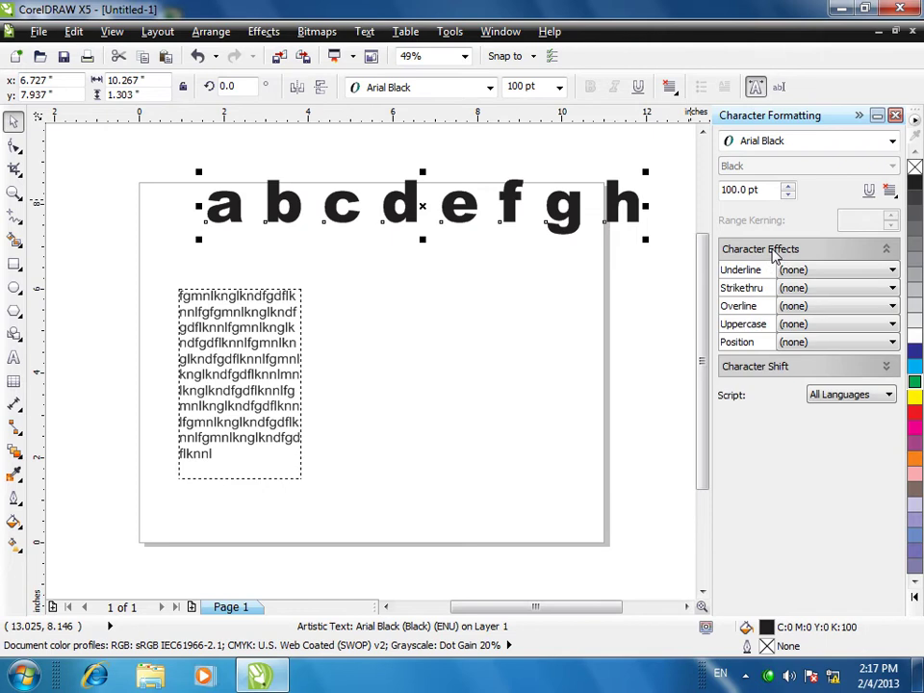
- Try Single Thin, Words Thin, Single Thick and Double Thin underlines, ending on Single Thin
click(755, 369)
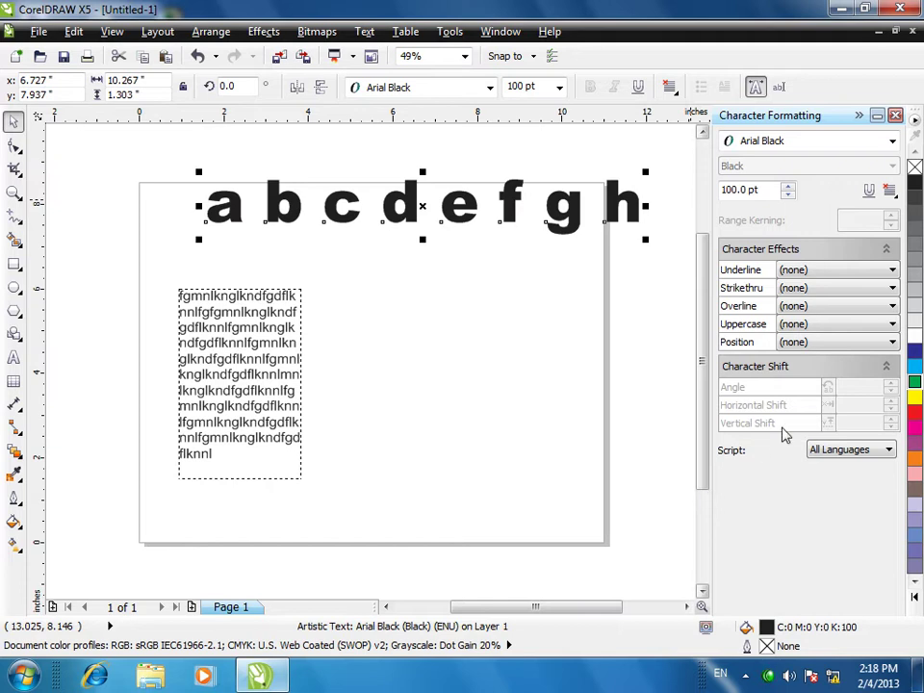
click(789, 272)
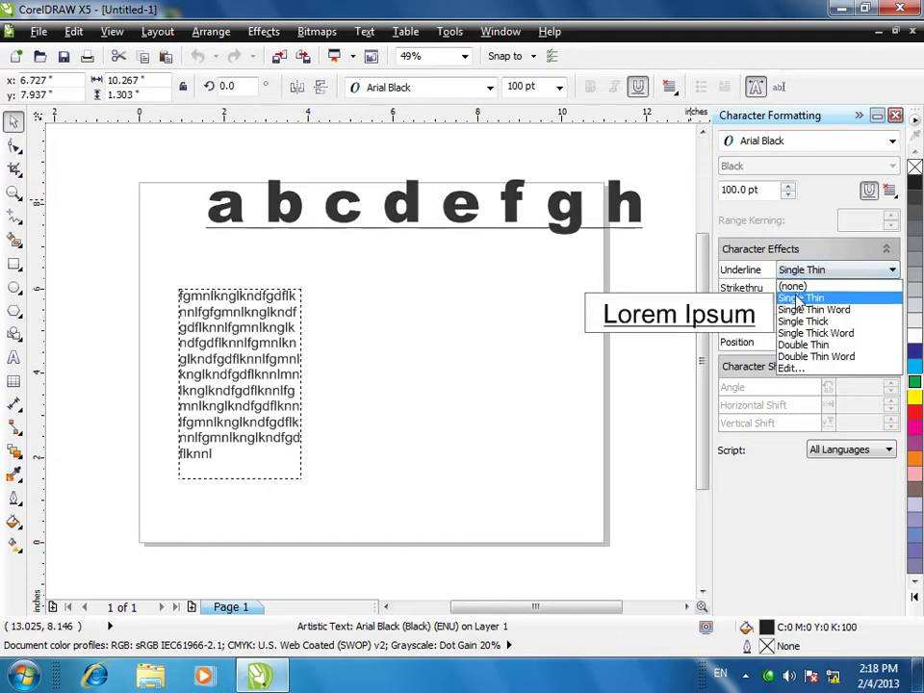
click(797, 295)
click(802, 273)
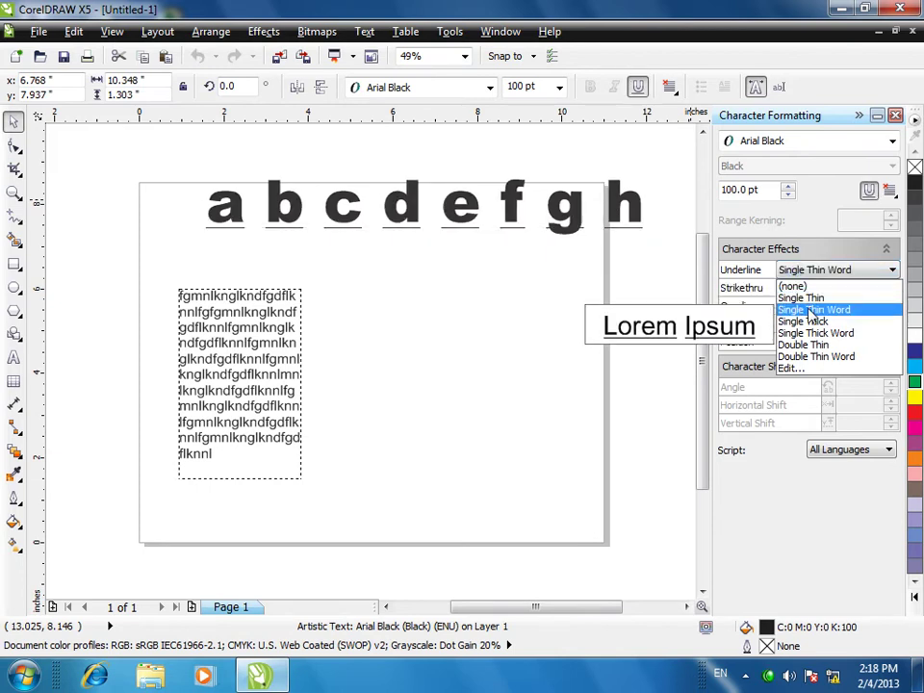
click(814, 311)
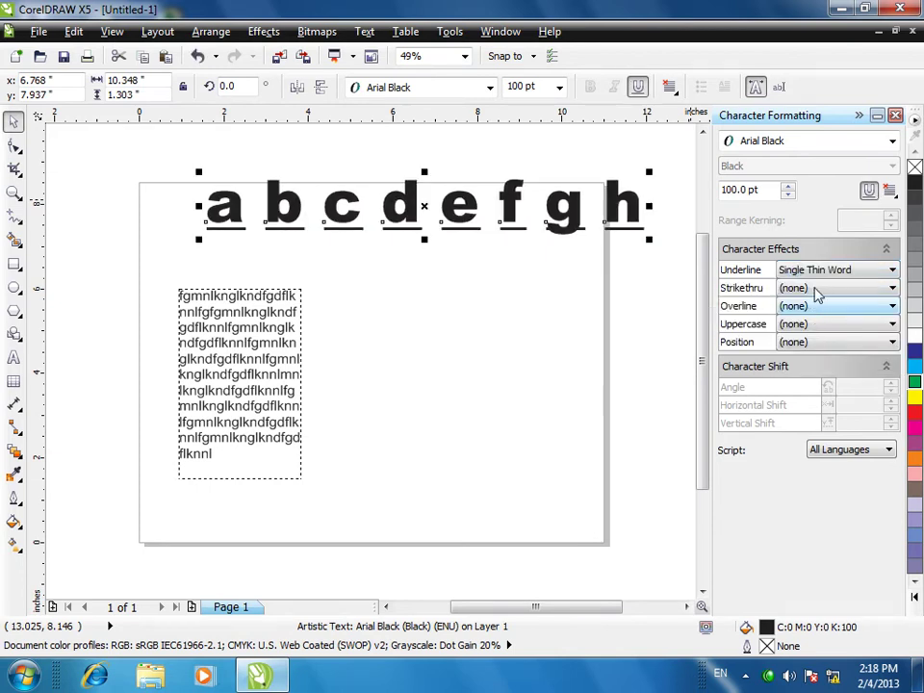
click(818, 270)
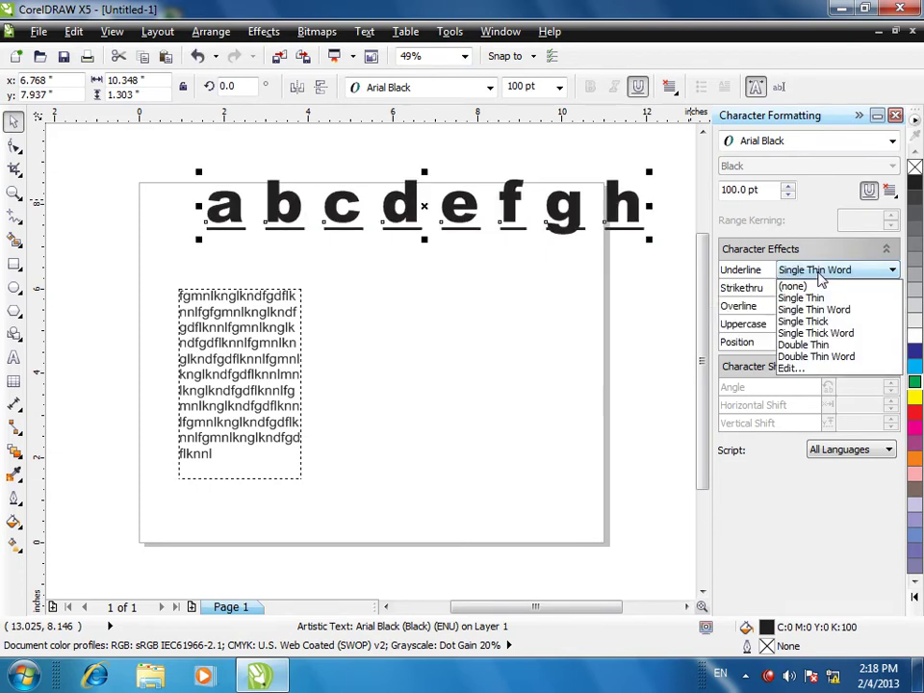
click(810, 324)
click(795, 270)
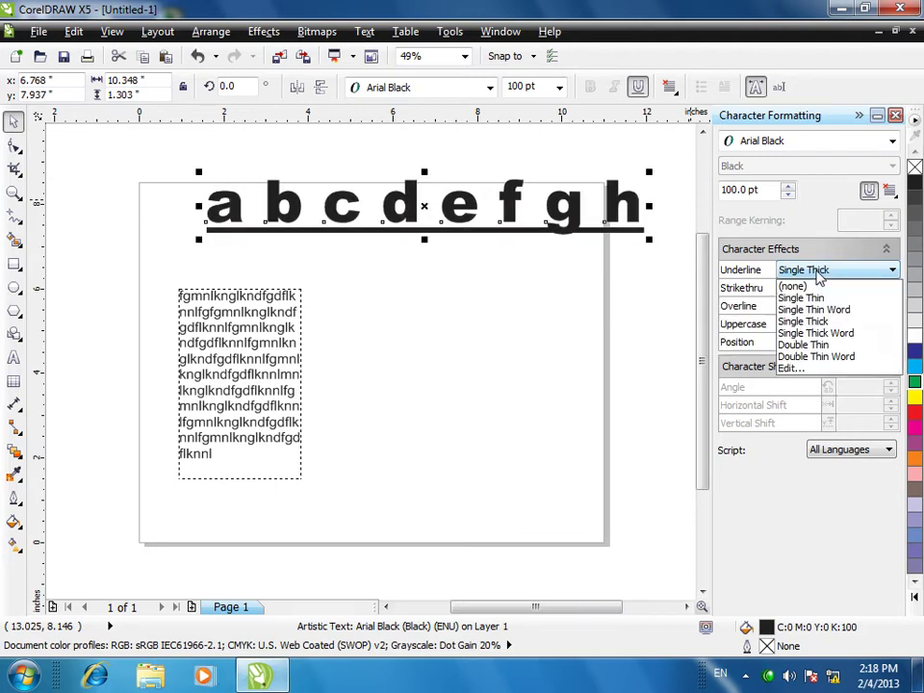
click(804, 345)
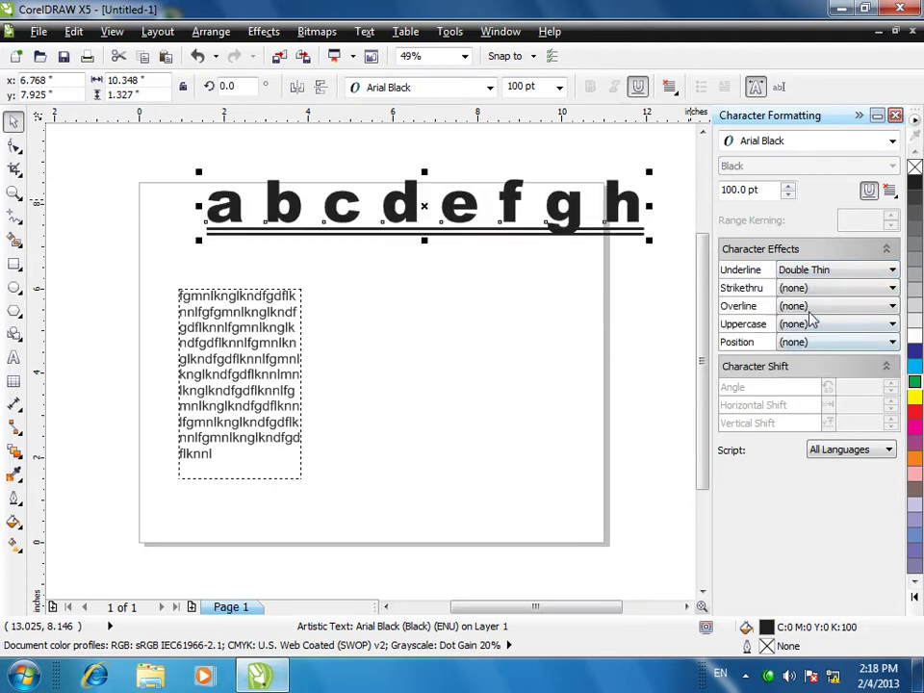
click(809, 270)
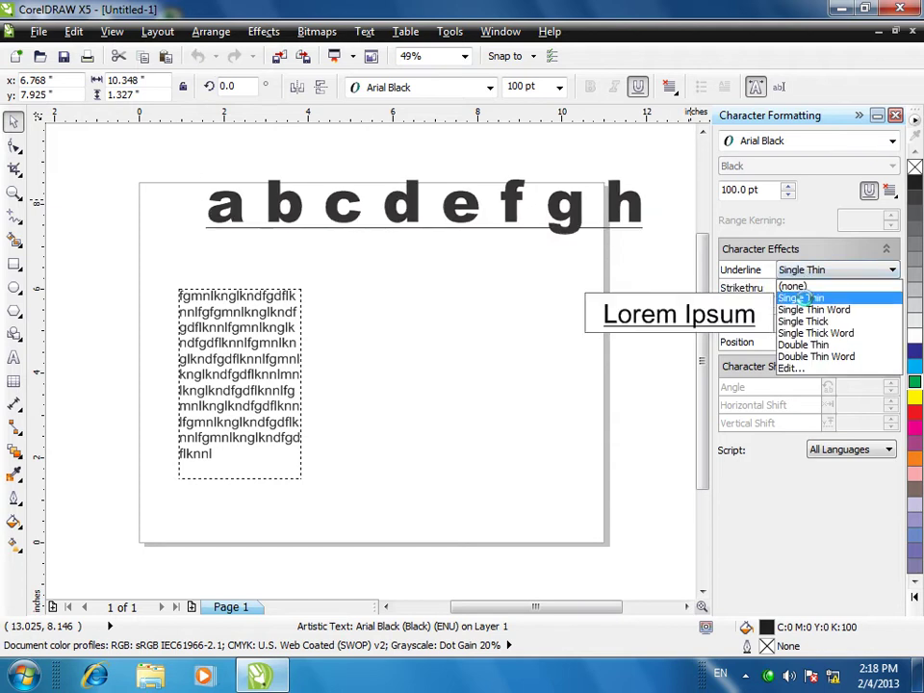
click(808, 294)
click(809, 271)
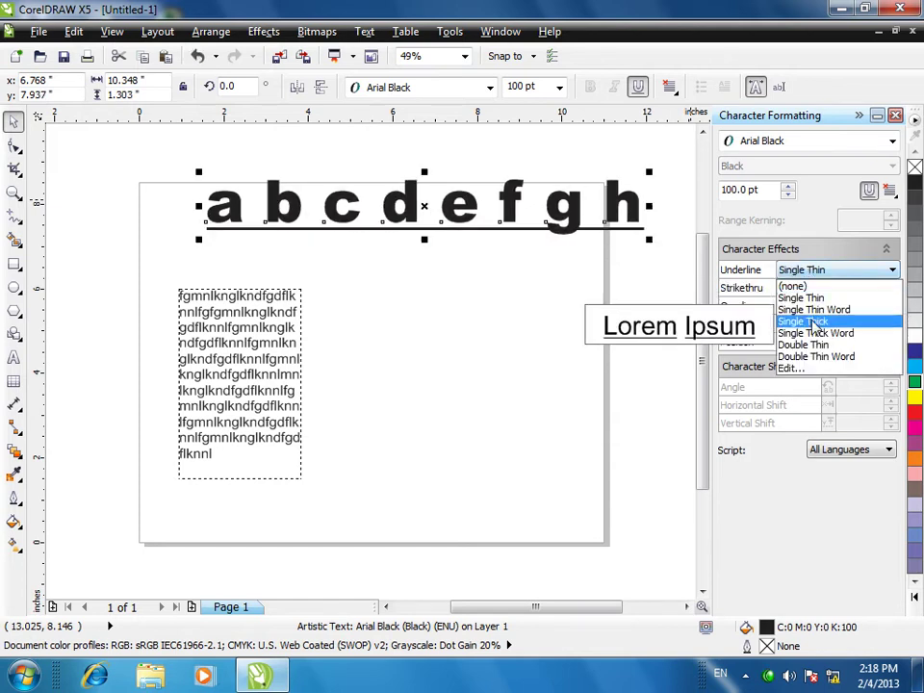
- Make the heading's underline much thicker in the underline Edit settings
click(796, 369)
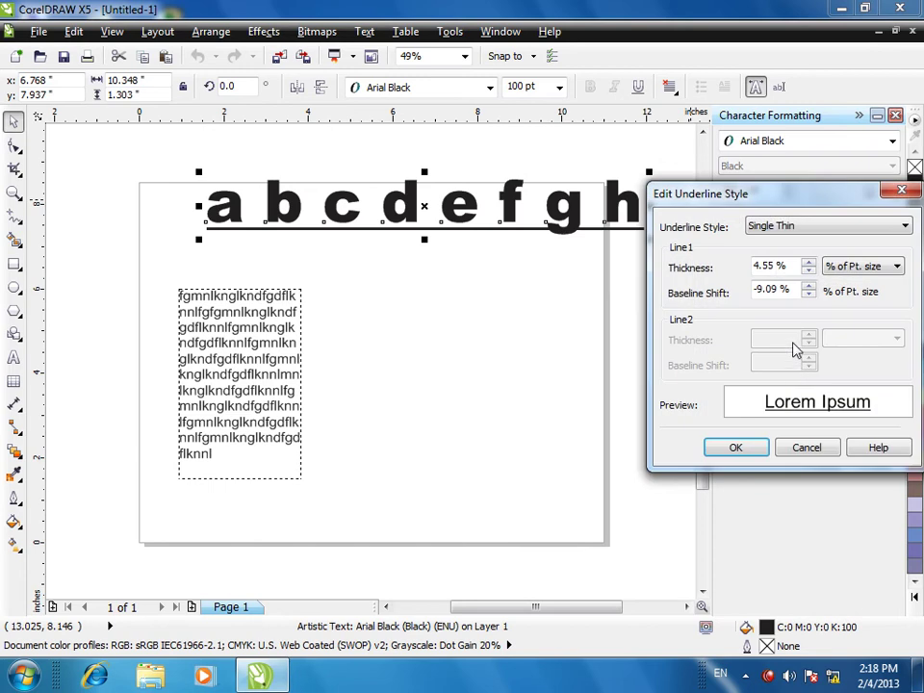
drag(756, 209, 627, 209)
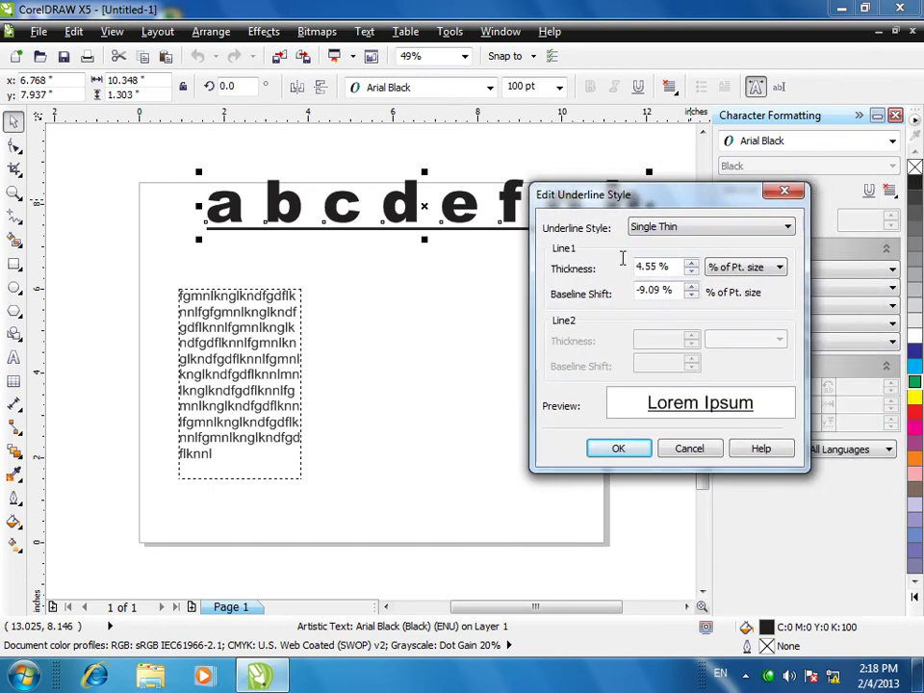
click(691, 265)
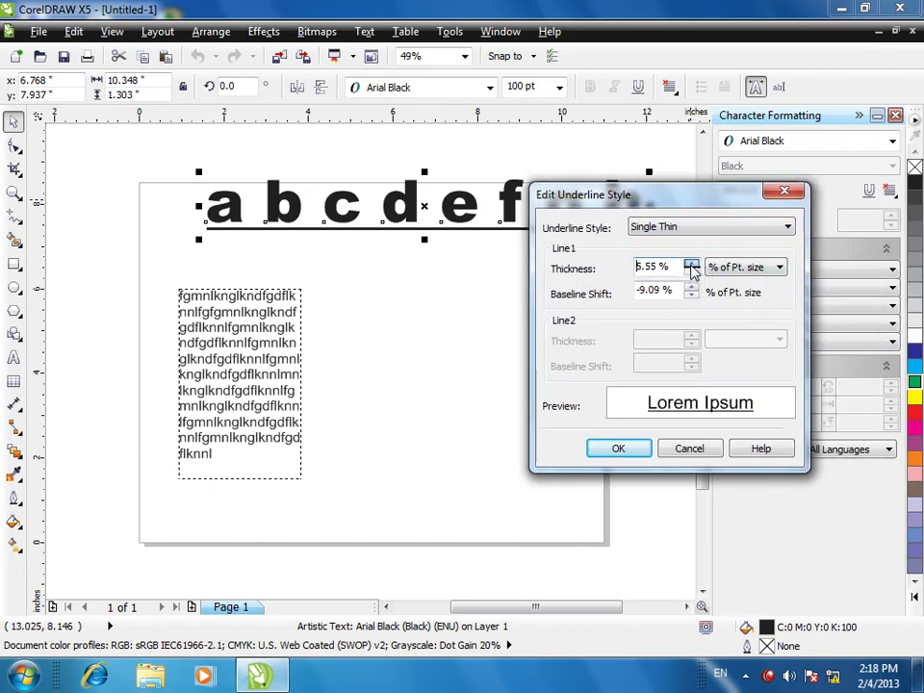
drag(691, 267, 691, 266)
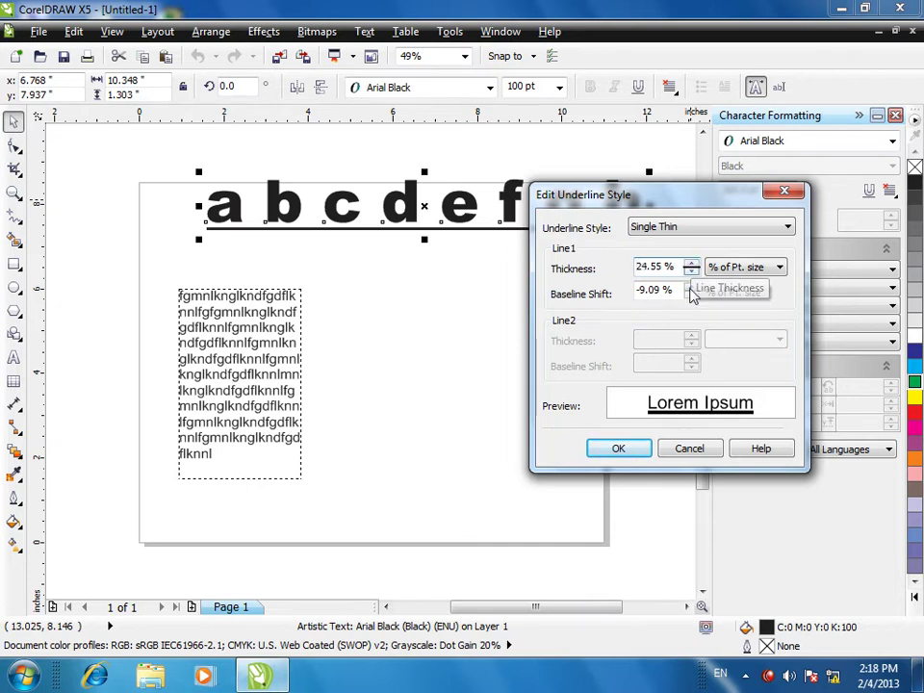
click(618, 449)
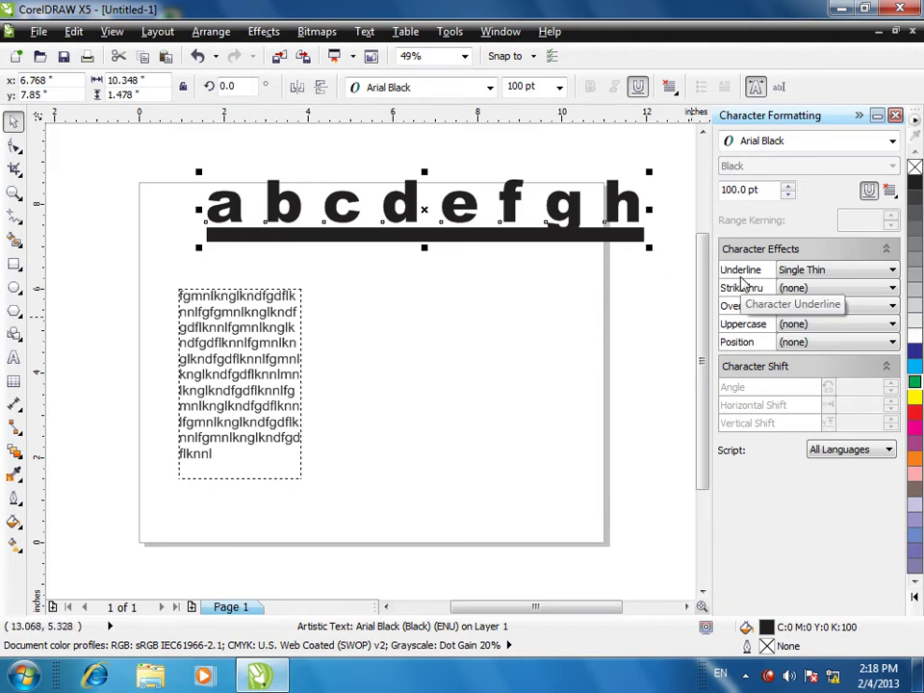
- Set the underline to none and try a thin strikethrough, then remove it
click(781, 277)
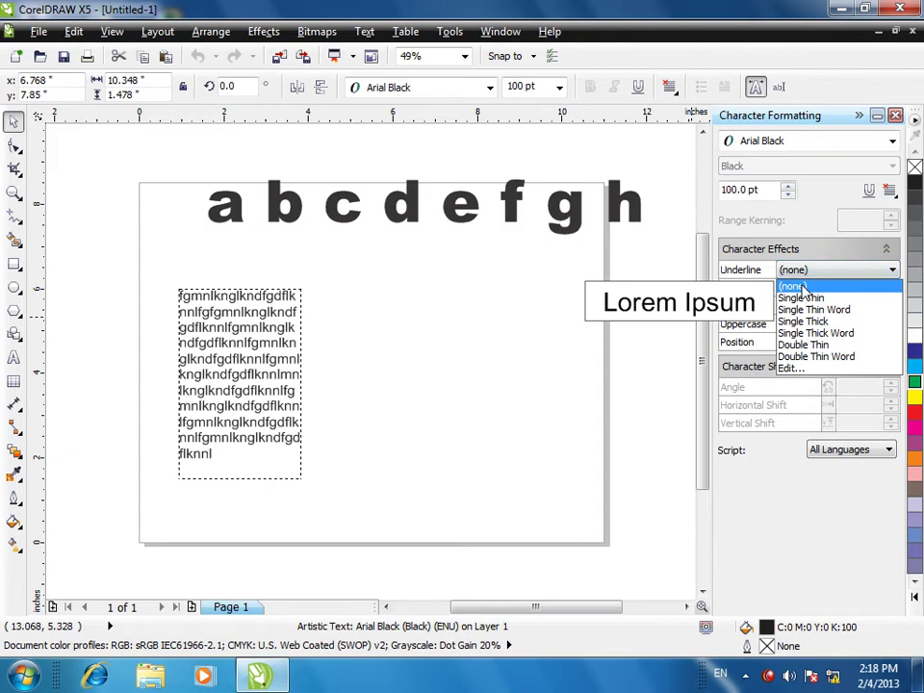
click(783, 287)
click(818, 288)
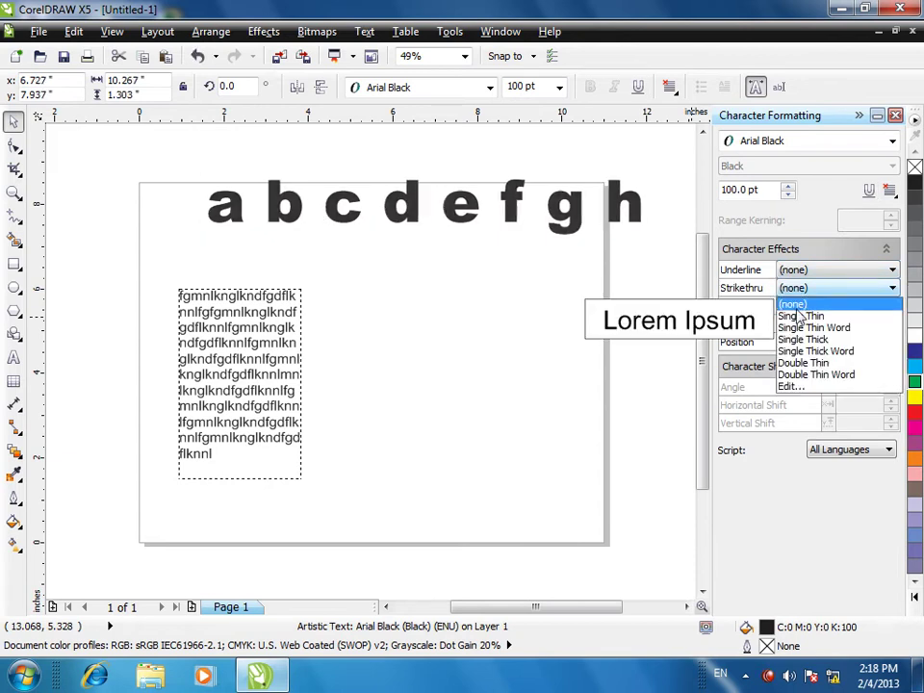
click(800, 315)
click(792, 304)
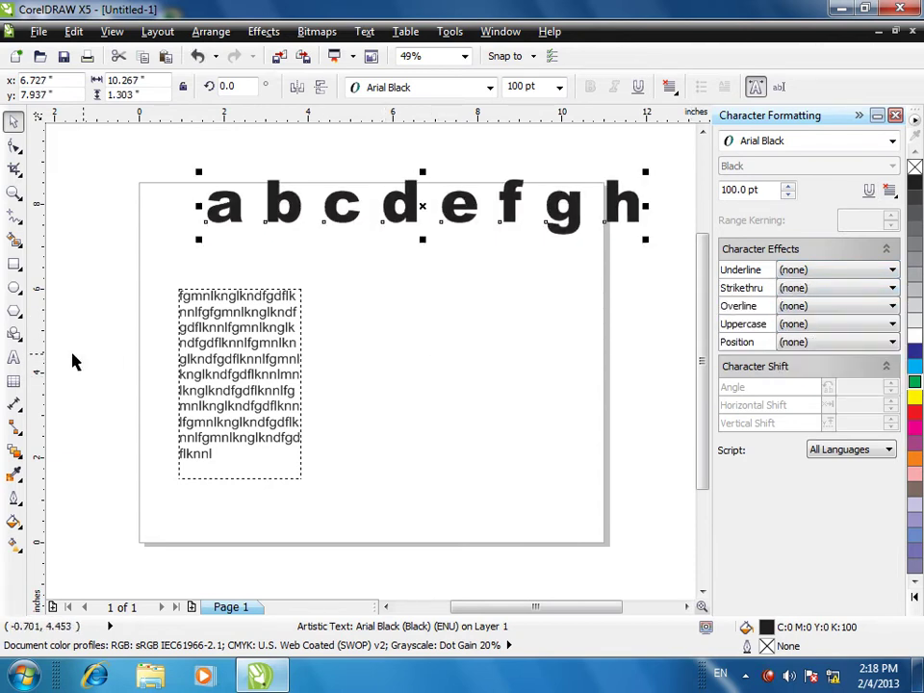
- Draw a rectangle right of the paragraph frame and fill it dark blue
click(13, 358)
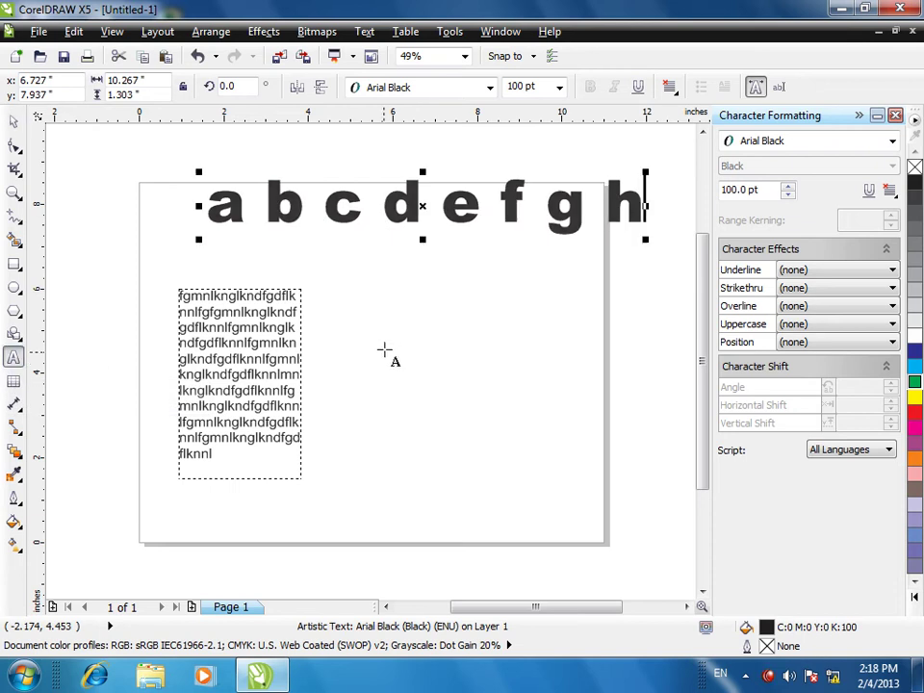
click(14, 264)
mouse_move(362, 301)
mouse_down()
mouse_move(514, 456)
mouse_move(536, 514)
mouse_up()
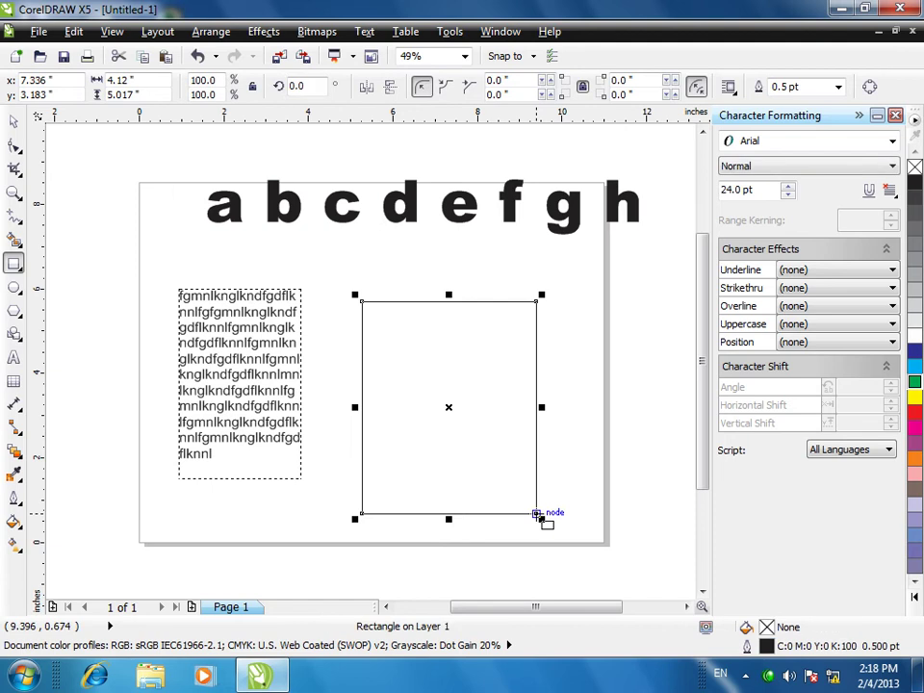
click(916, 352)
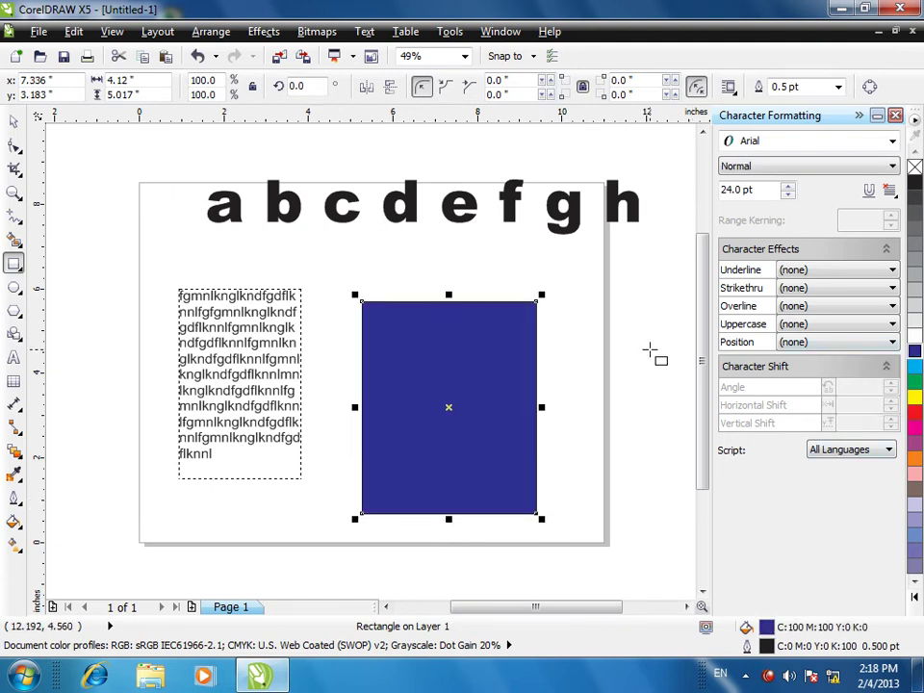
click(14, 362)
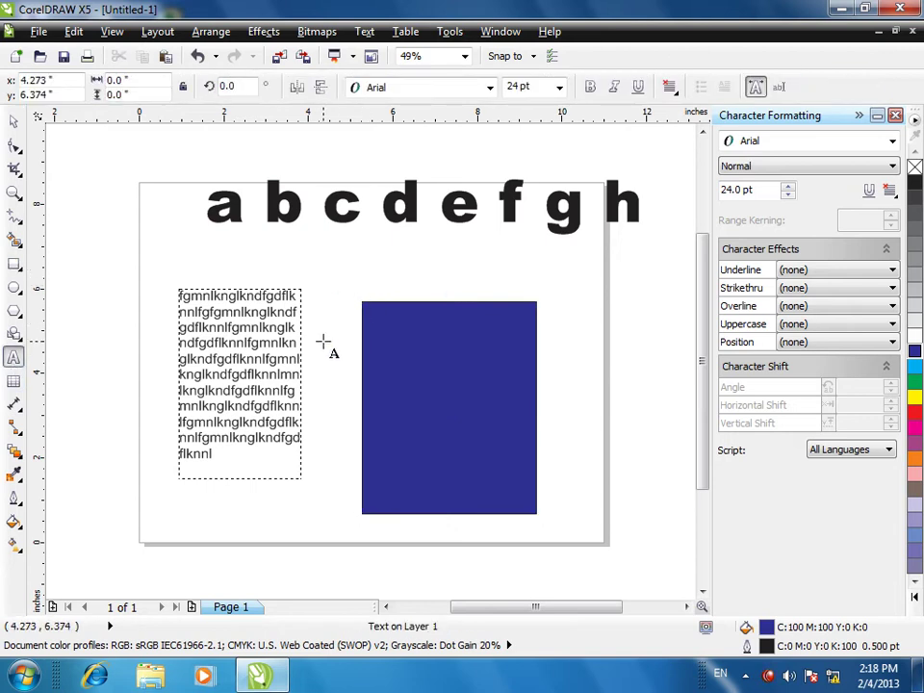
- Create 'Gas' text at about 57 pt with white fill and outline in Arial Black
text(Gas)
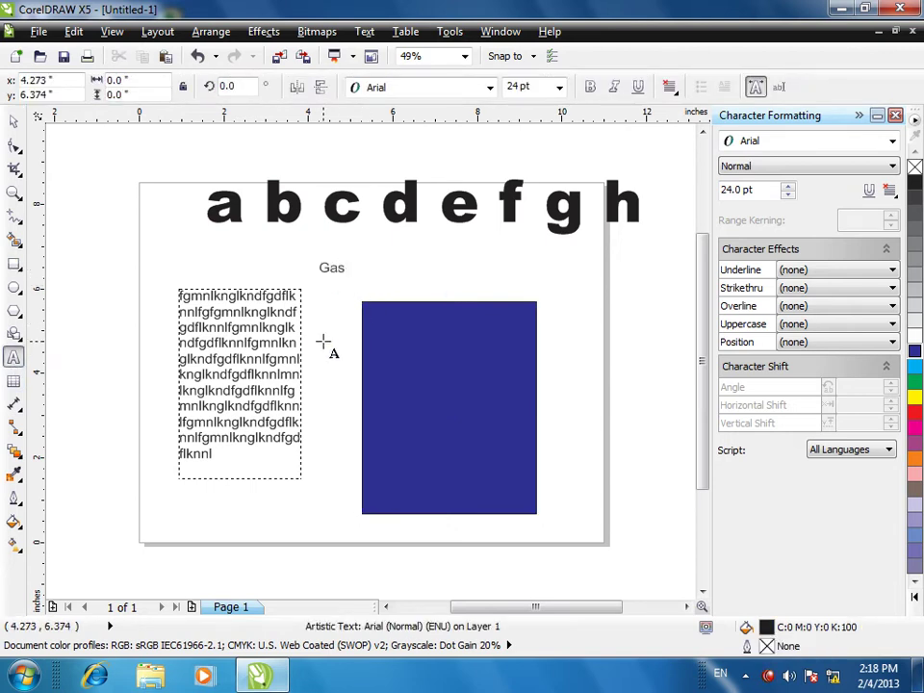
click(8, 119)
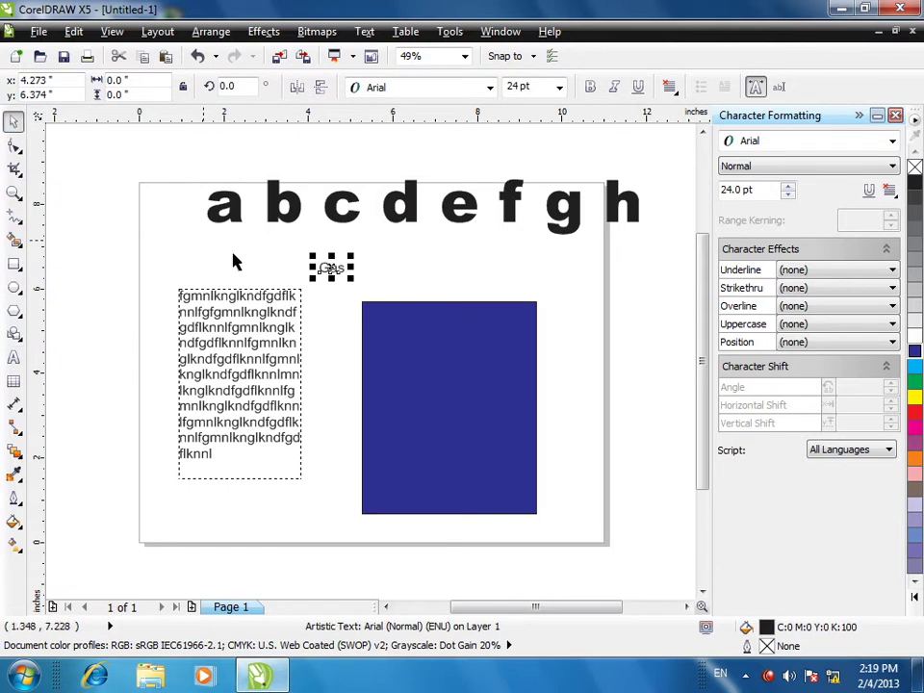
drag(352, 279, 411, 340)
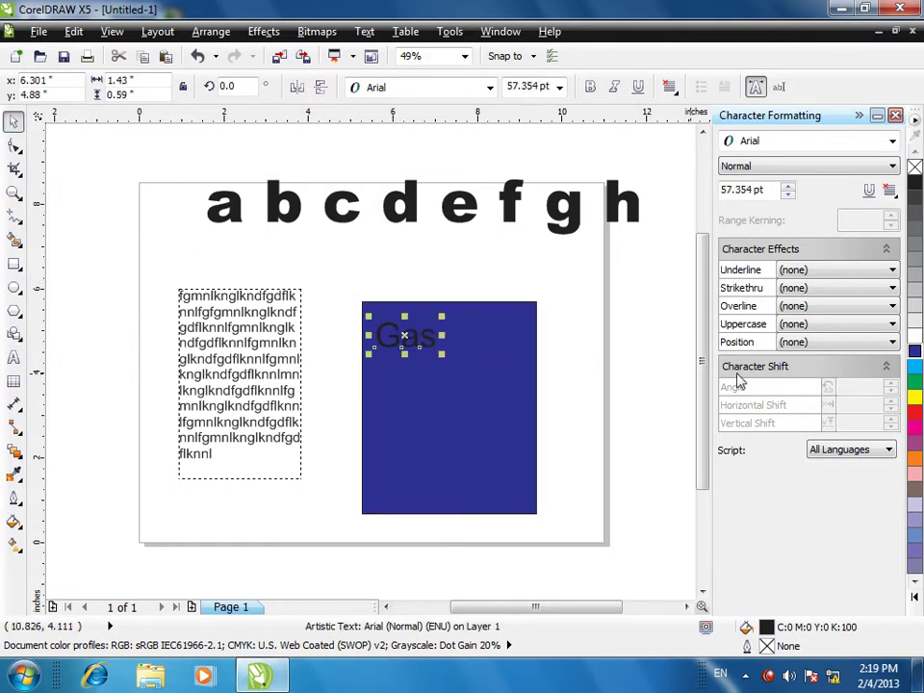
click(915, 332)
right_click(914, 334)
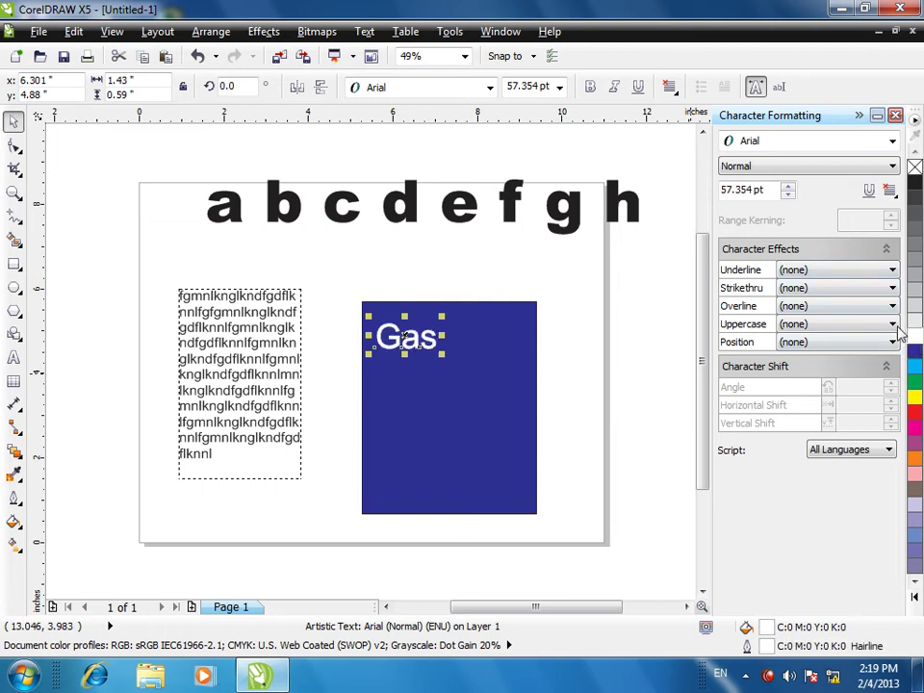
click(892, 140)
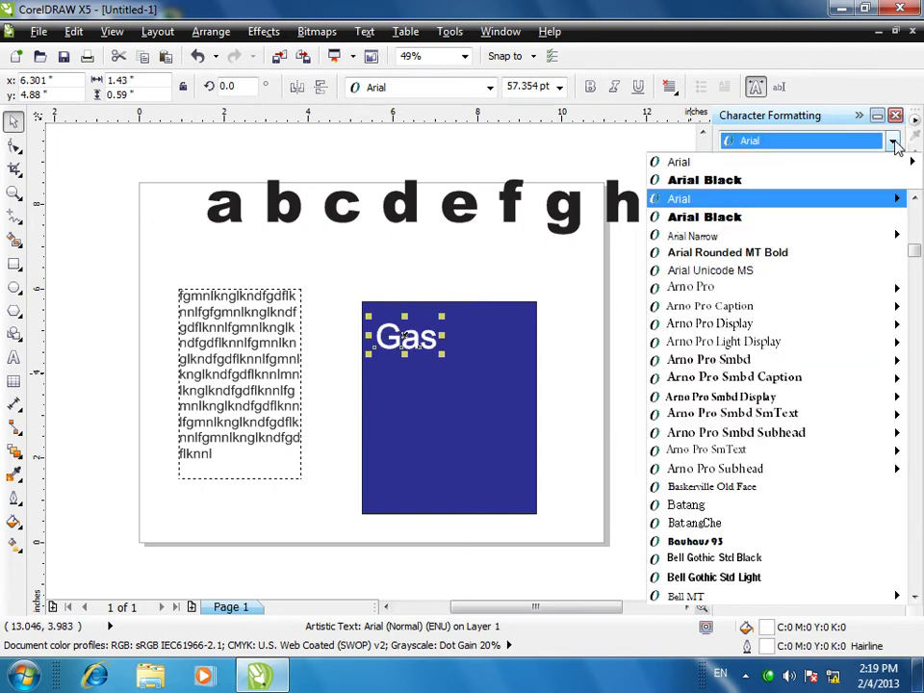
click(725, 218)
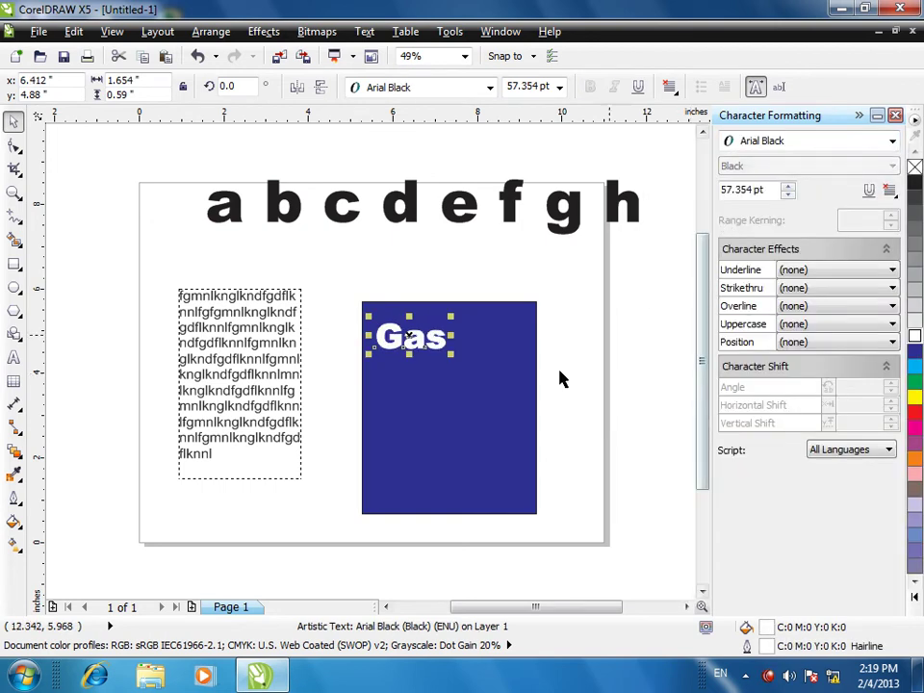
click(13, 358)
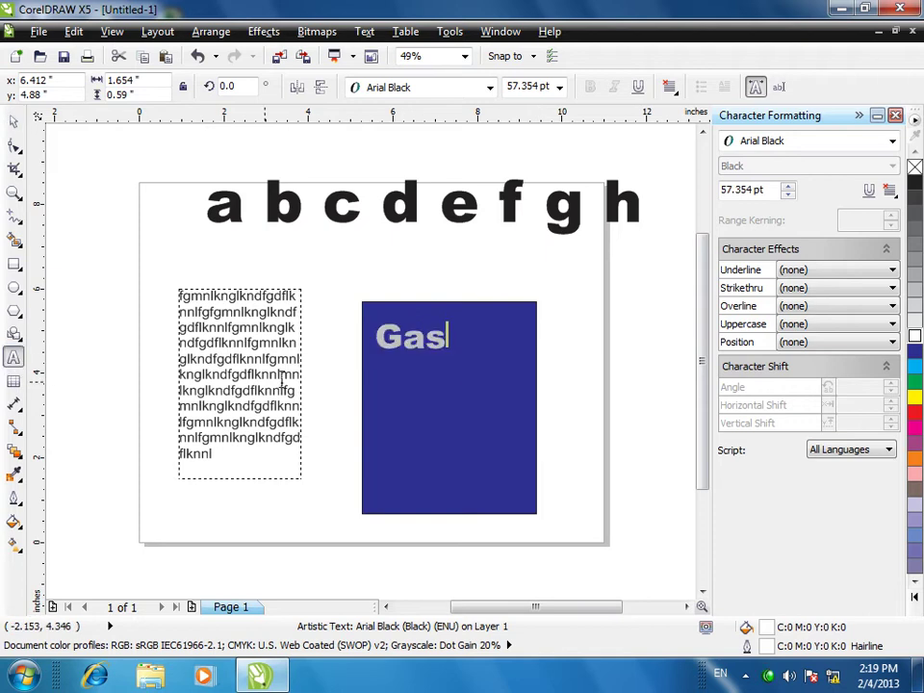
click(363, 288)
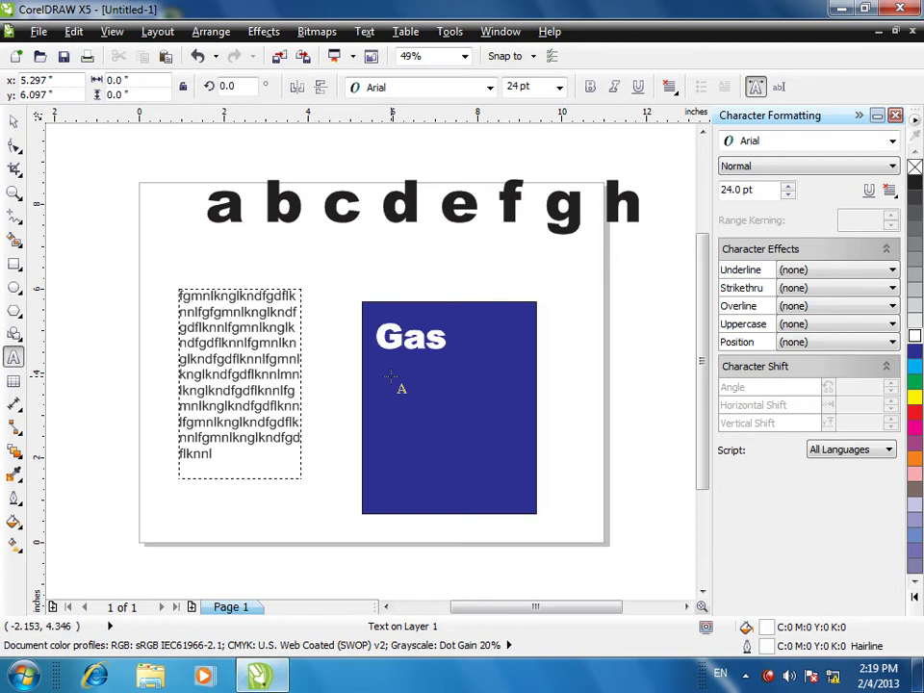
- Type '60 AF', enlarge it to about 78 pt below Gas, and set it in Cooper Black
text(60 AF)
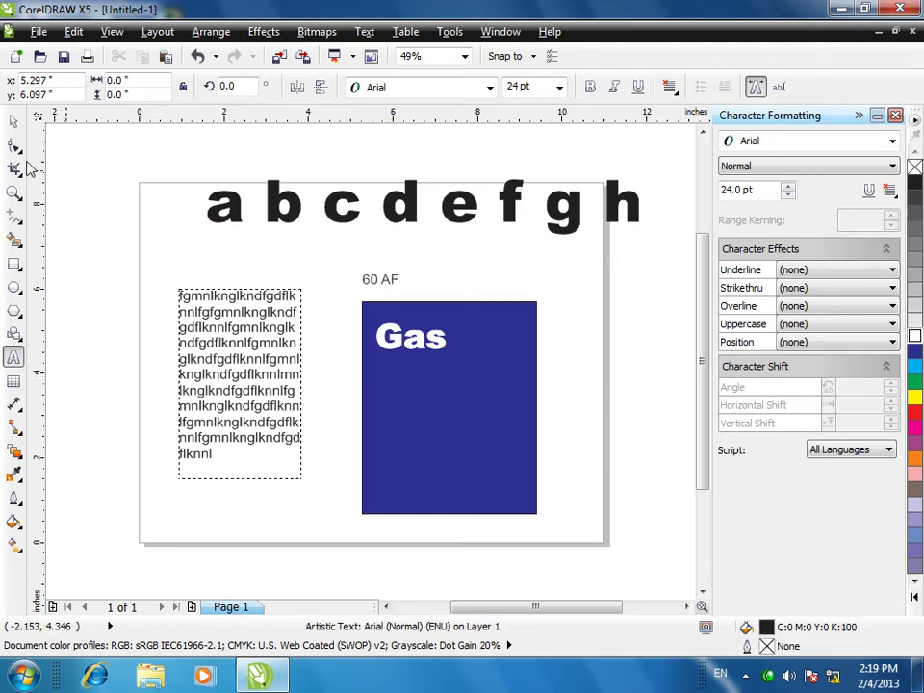
click(13, 121)
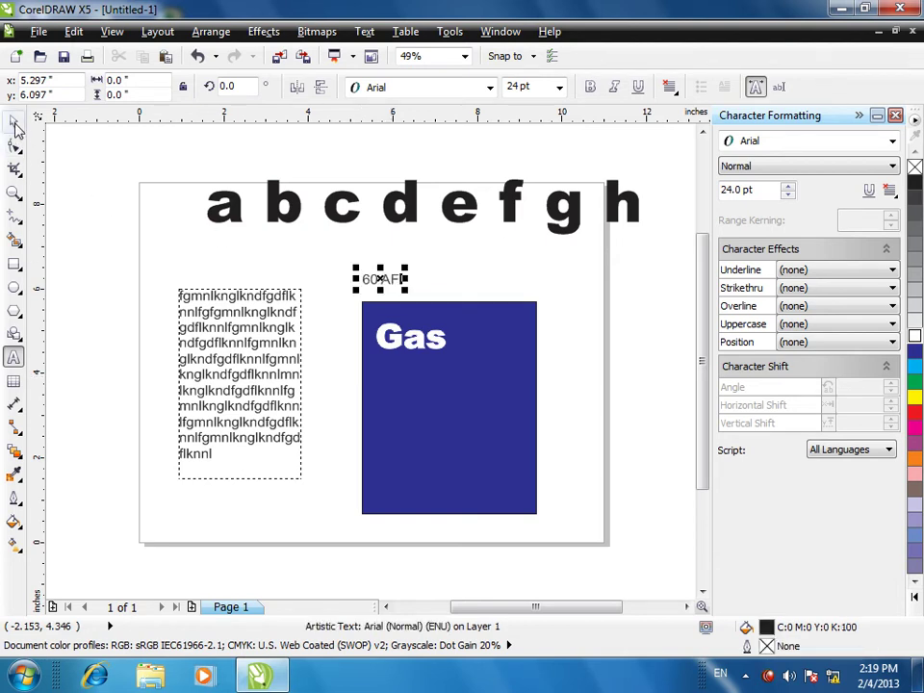
drag(405, 289, 481, 310)
click(435, 345)
click(403, 283)
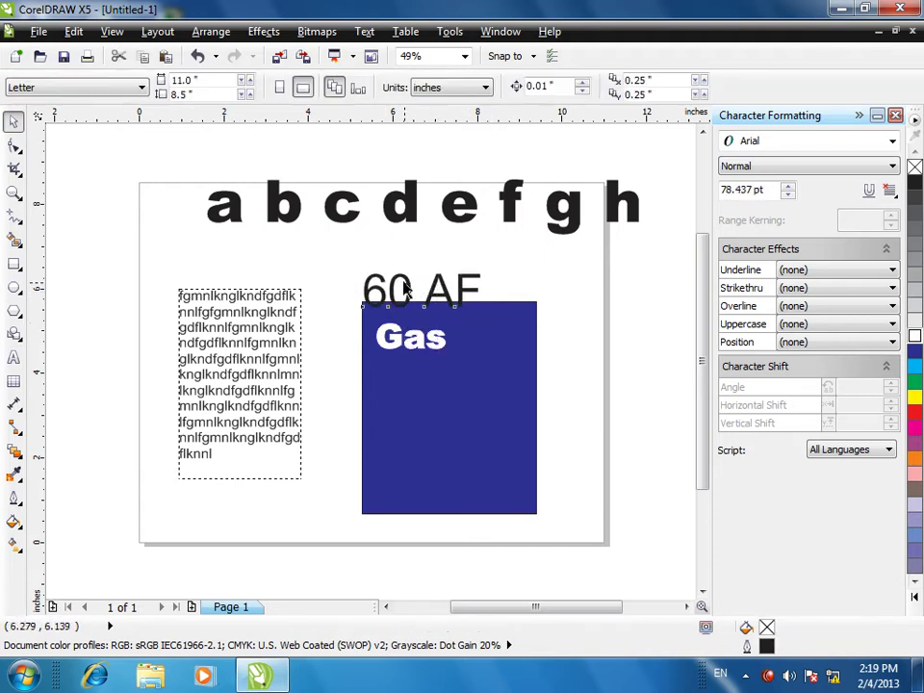
drag(403, 277, 436, 379)
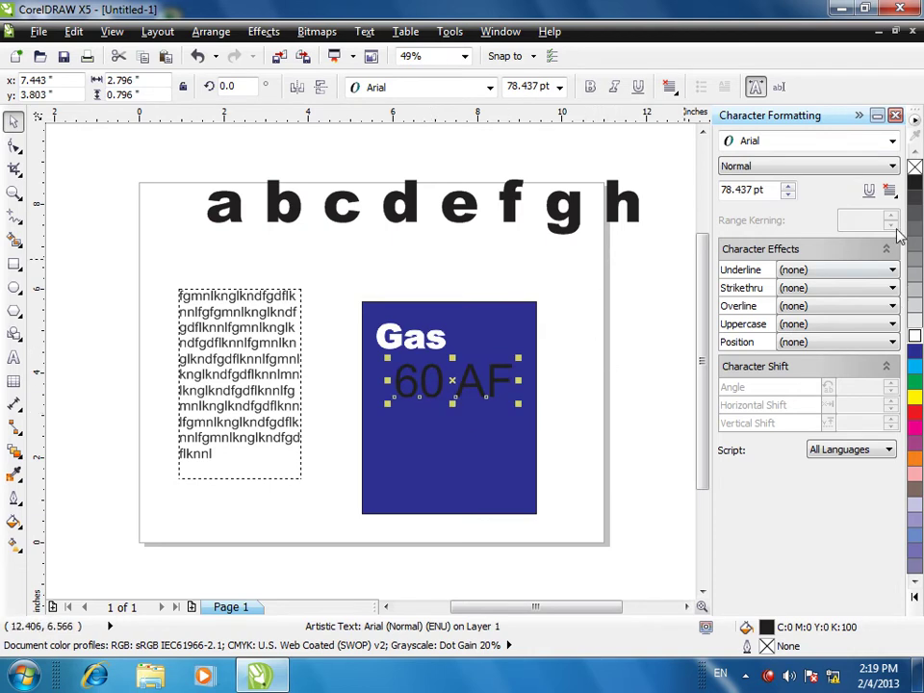
click(893, 141)
scroll(770, 433, down, 10)
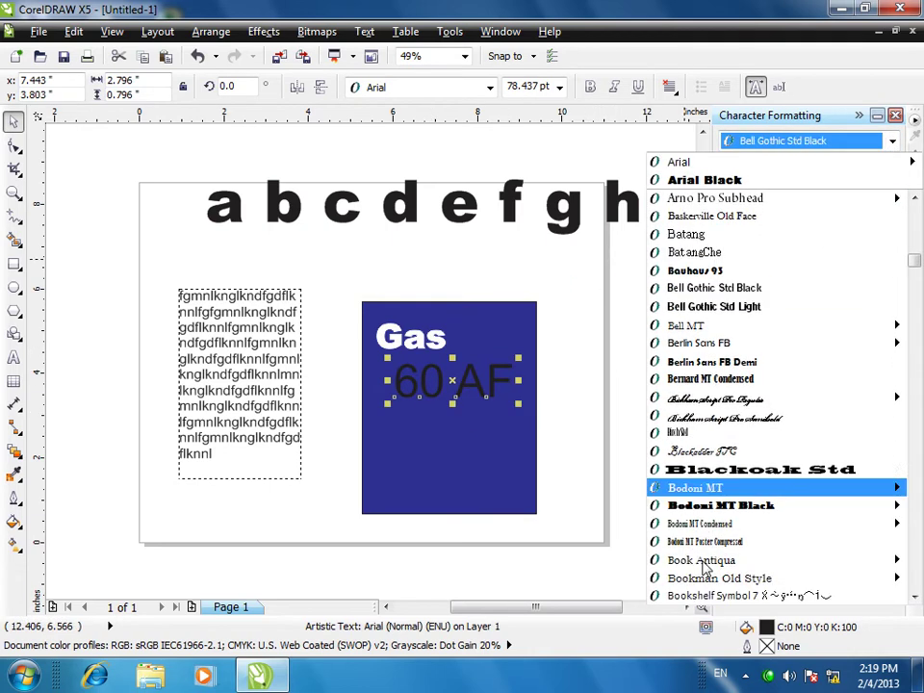
scroll(710, 527, down, 6)
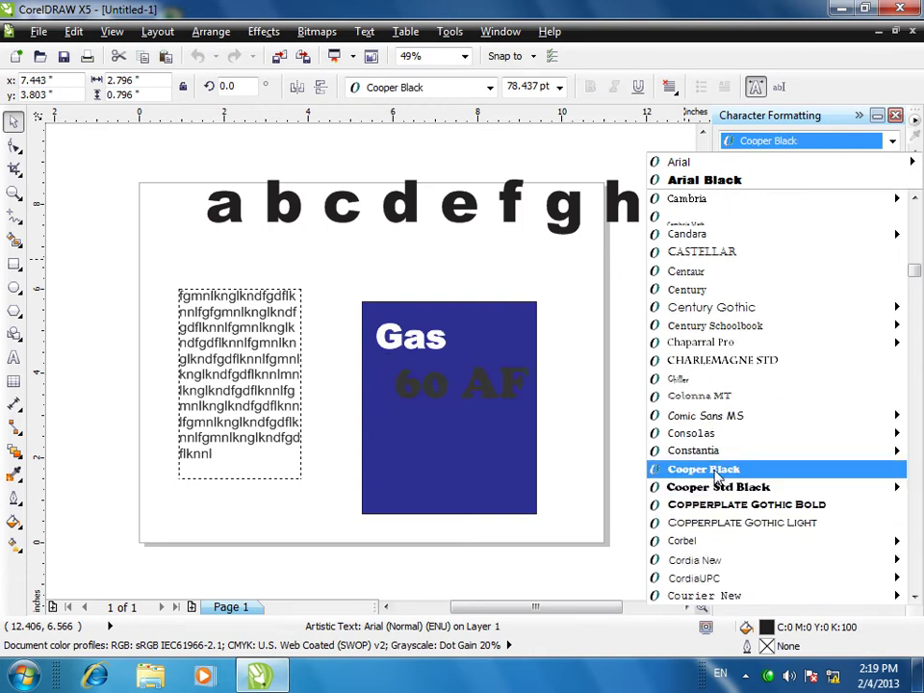
click(712, 470)
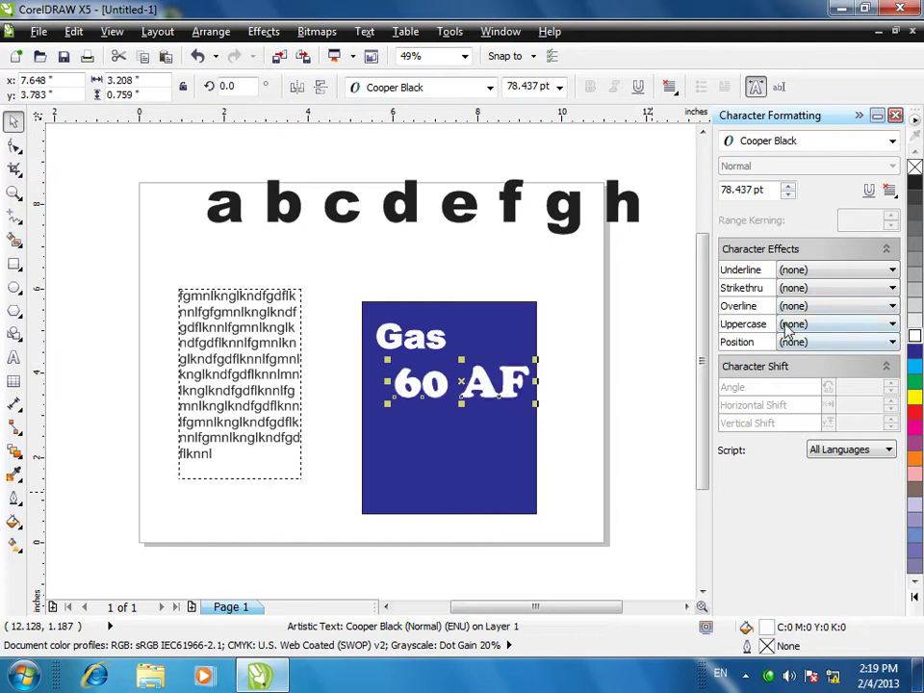
- Give 60 AF a Single Thin strikethrough, and try a thin overline before undoing it
click(805, 289)
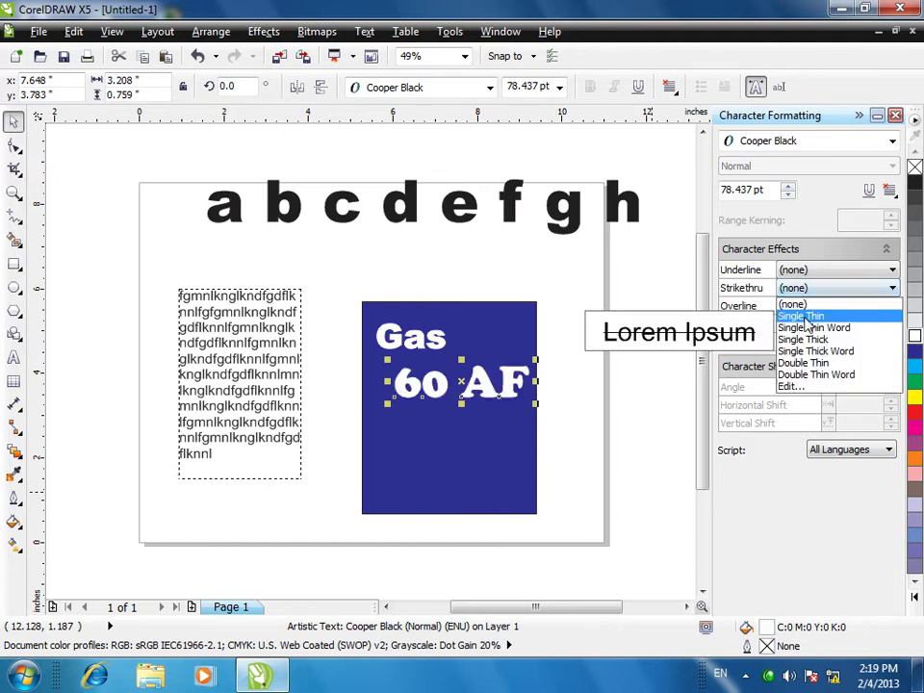
click(804, 316)
click(806, 306)
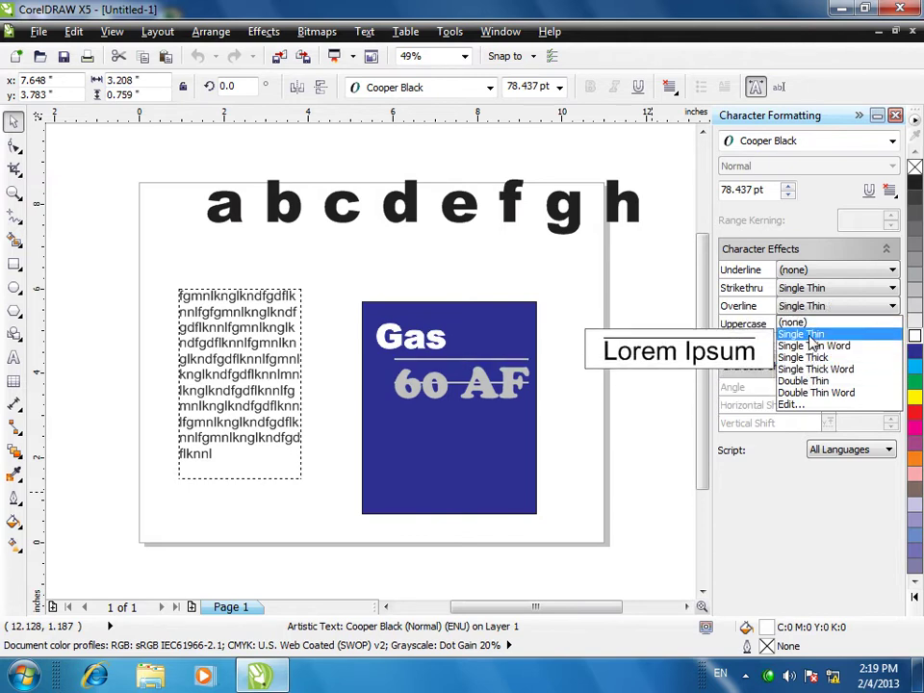
click(801, 334)
key(ctrl+z)
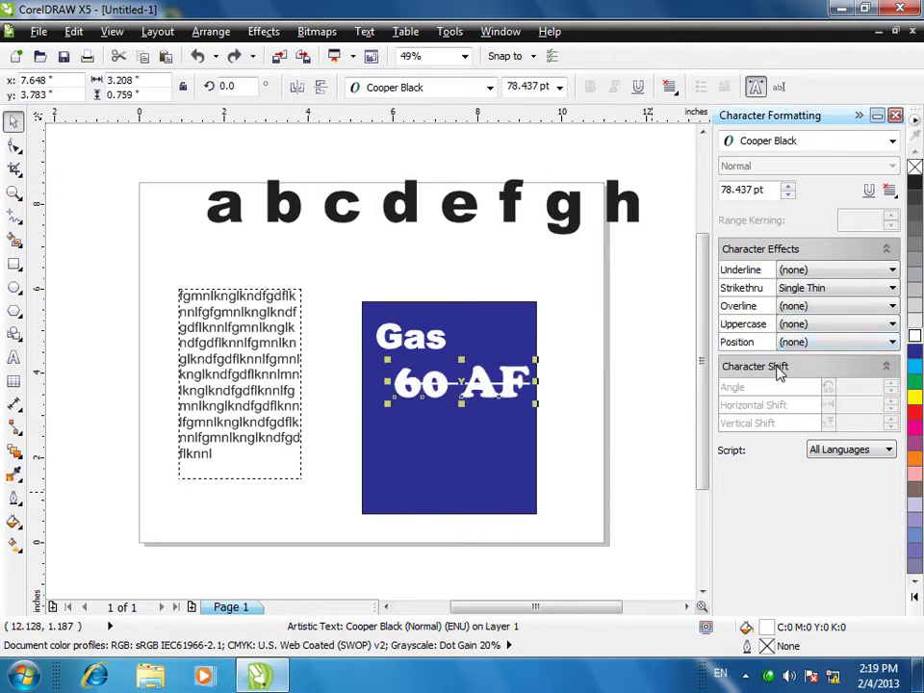
- Thicken the strikethrough line to about 10.55% of point size
click(891, 288)
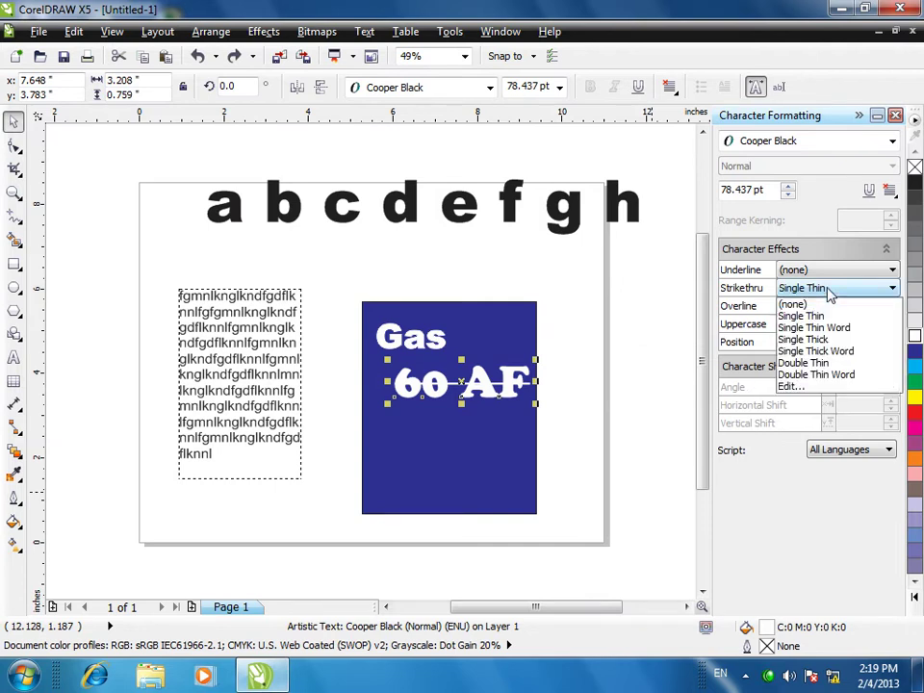
click(789, 386)
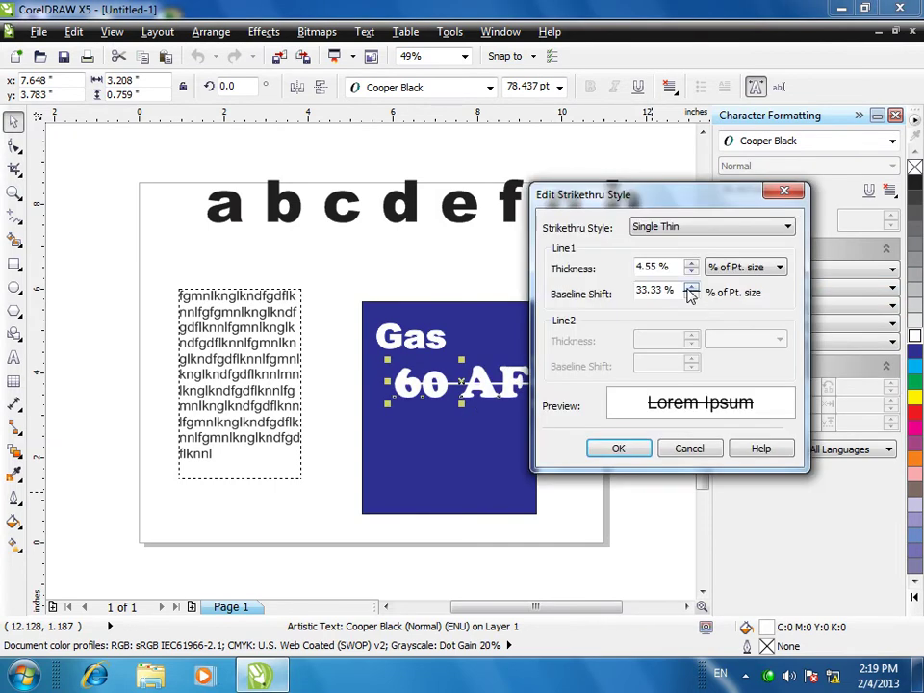
click(691, 262)
click(691, 263)
click(691, 263)
click(691, 262)
click(691, 263)
click(691, 263)
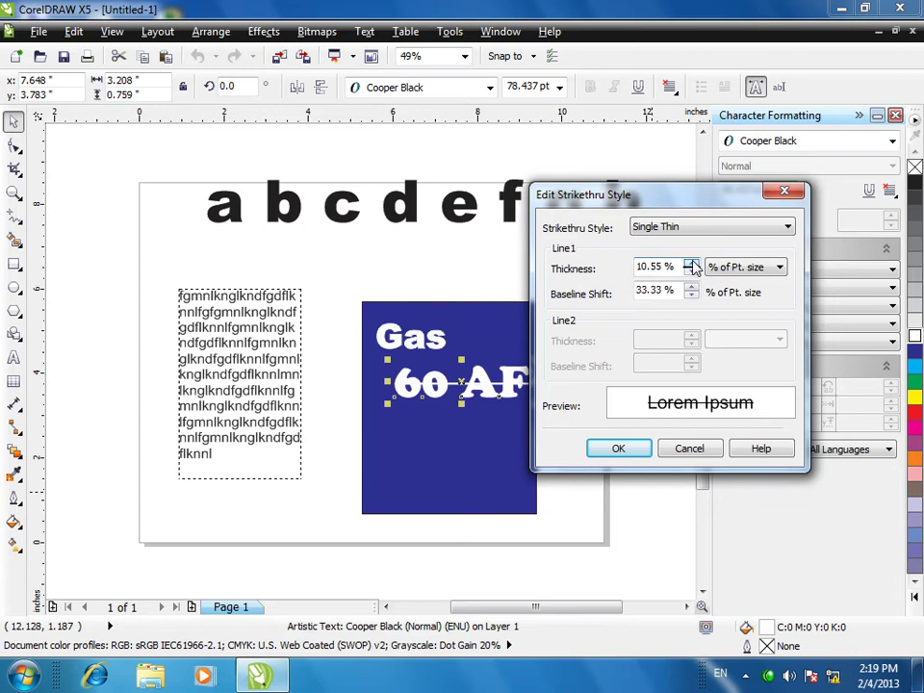
click(691, 263)
click(616, 447)
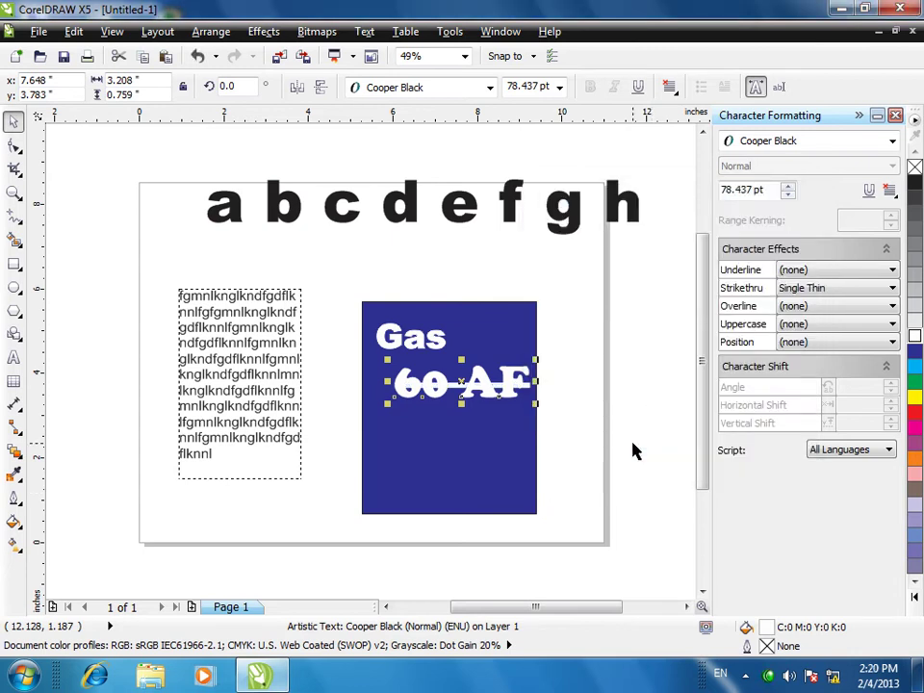
click(11, 360)
- Type 50 AF, enlarge it to about 93 pt, and move it into the blue rectangle below 60 AF
click(363, 267)
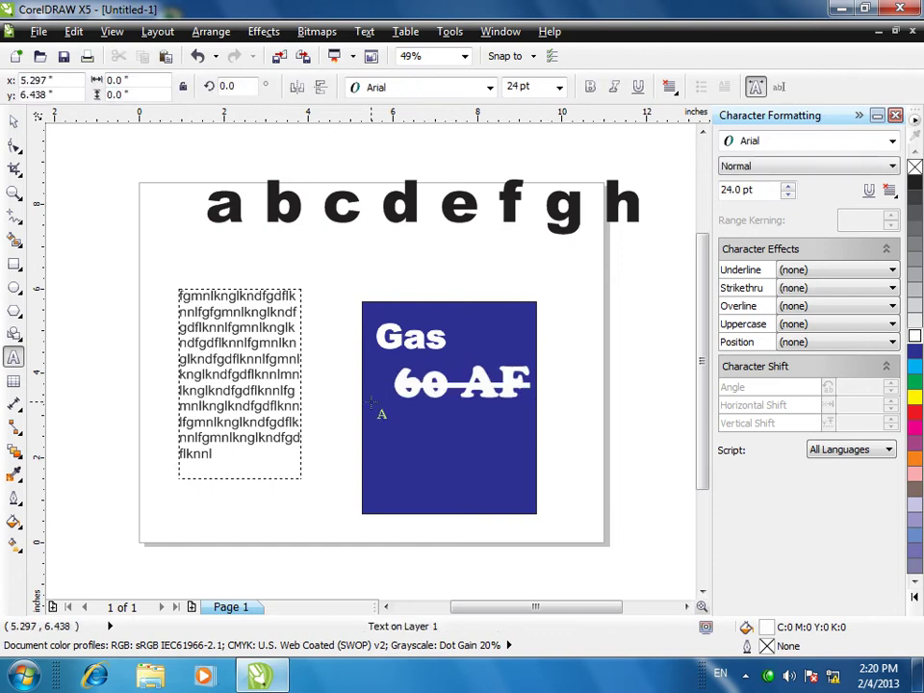
text(50 AF)
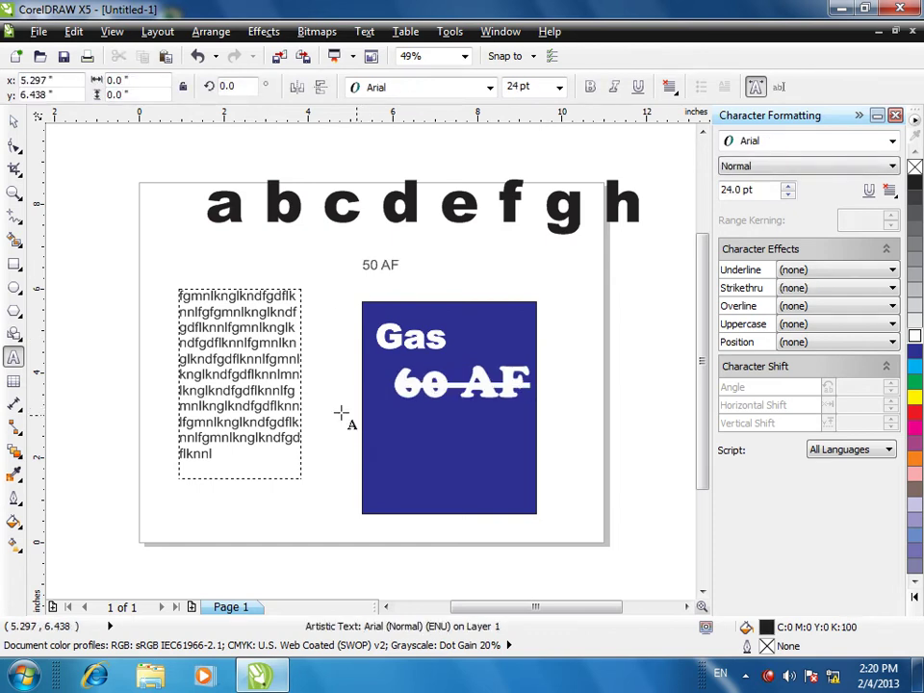
click(14, 120)
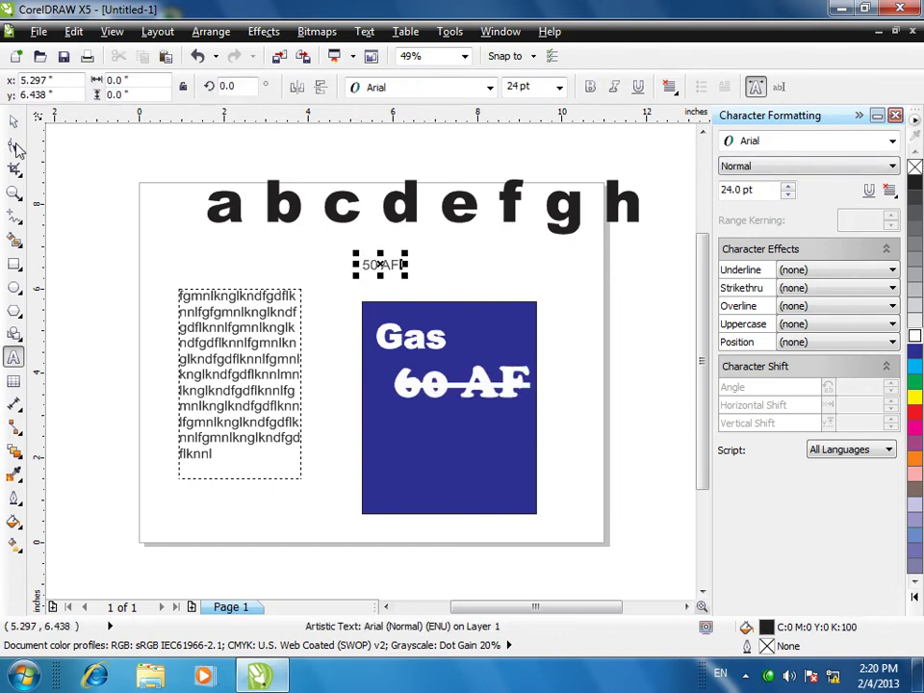
drag(406, 276, 508, 305)
drag(451, 280, 477, 433)
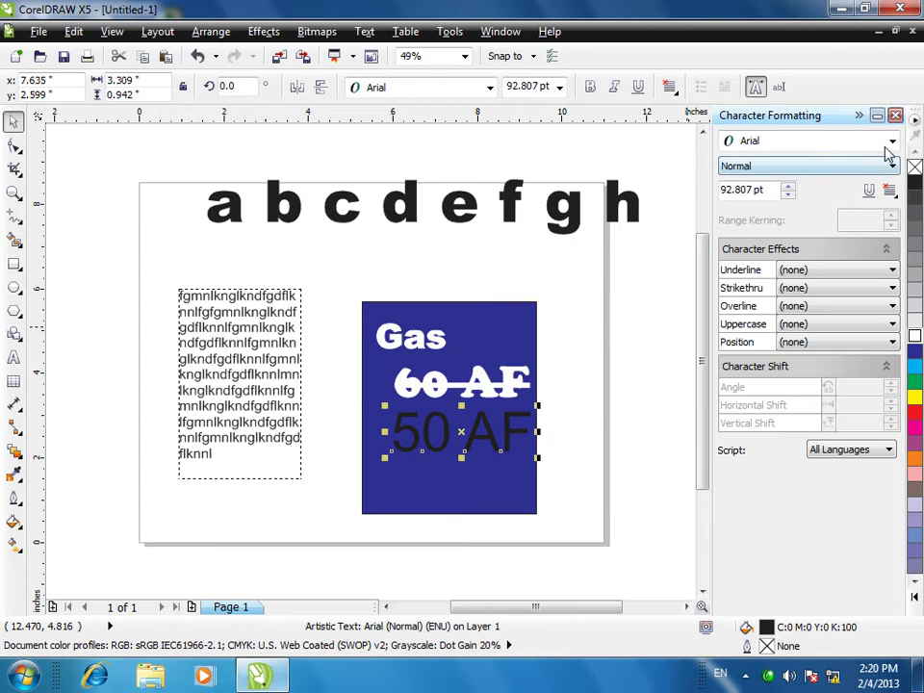
- Make 50 AF Cooper Black with white outline and fill, then marquee-select the frame and blue sign
click(892, 141)
click(703, 180)
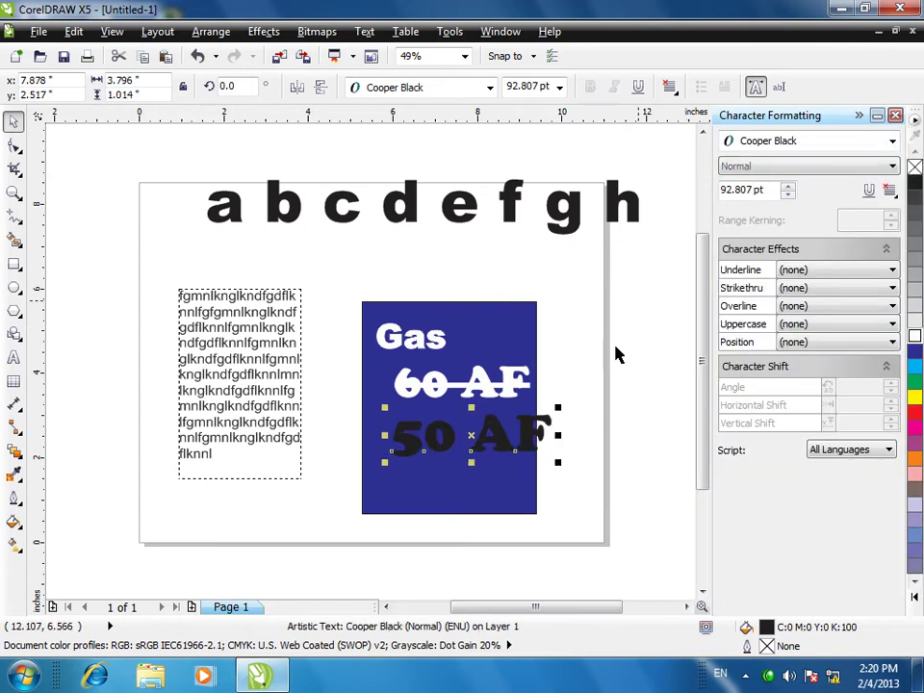
right_click(914, 337)
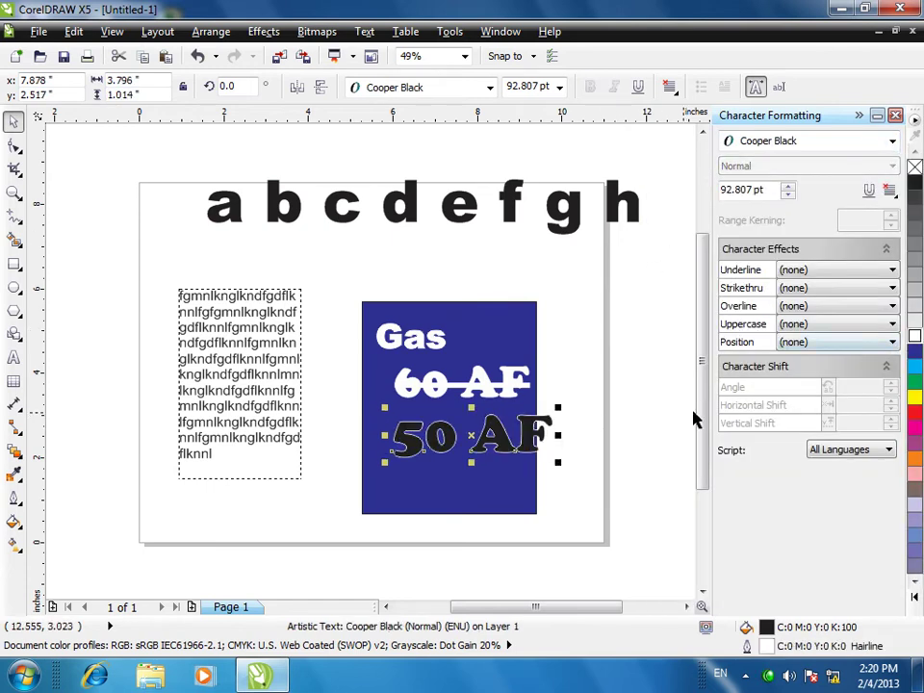
click(914, 337)
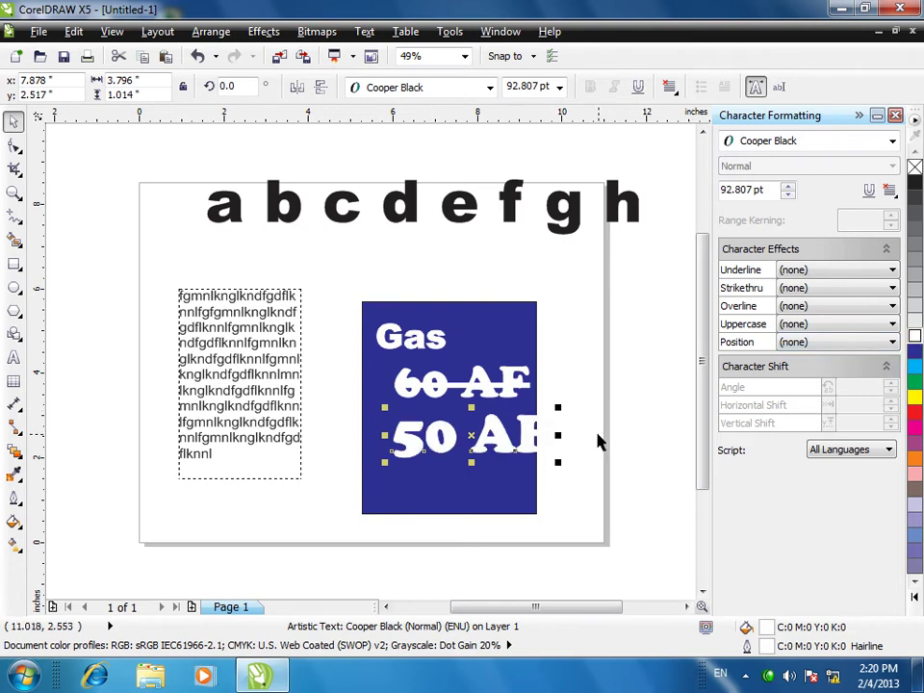
drag(557, 404, 487, 426)
click(580, 466)
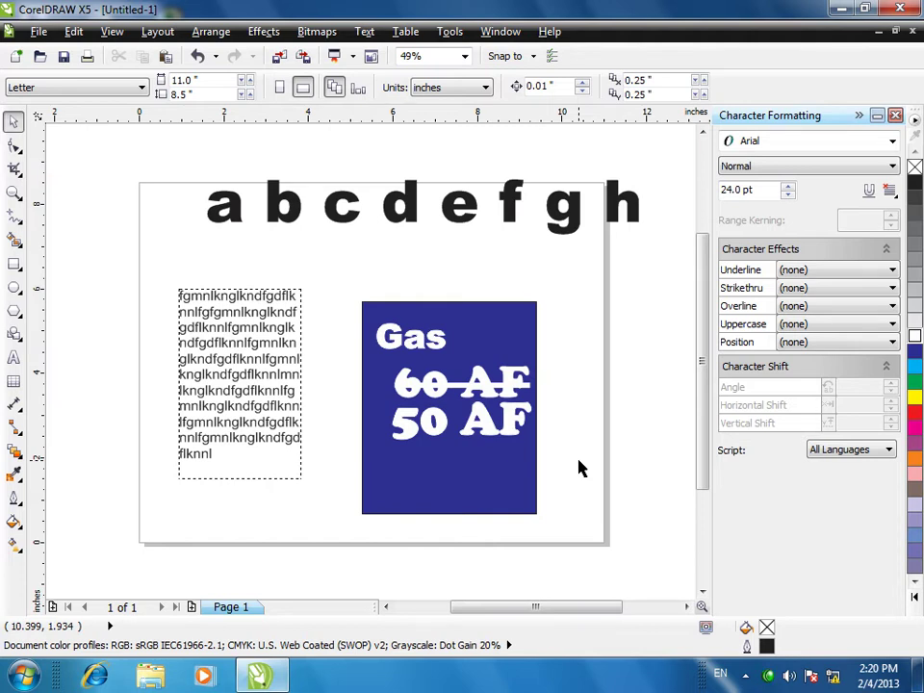
drag(164, 263, 662, 589)
- Delete the paragraph frame and blue sign, then type a short test sentence
key(Delete)
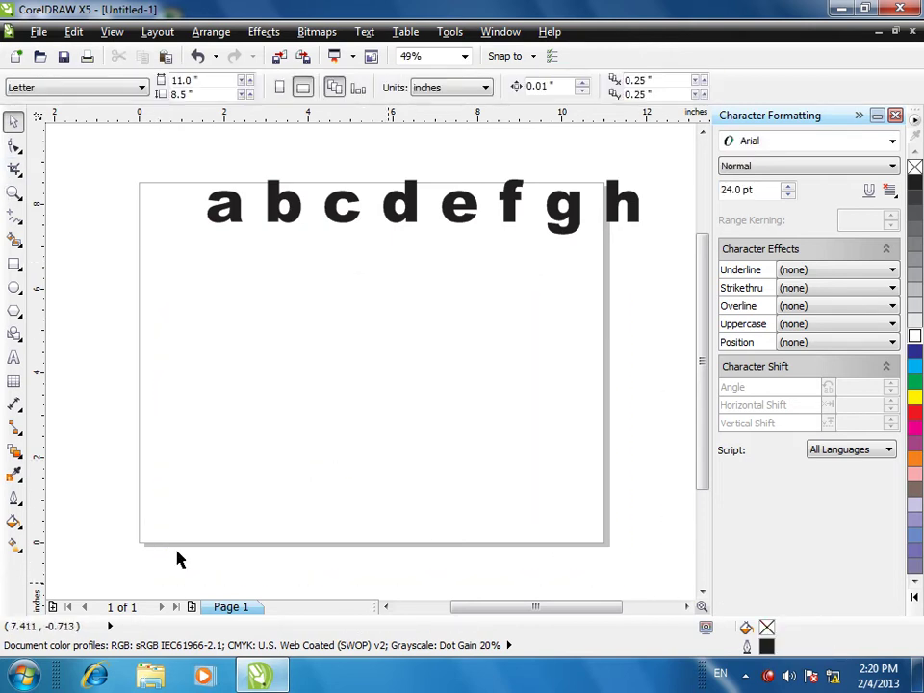
click(14, 358)
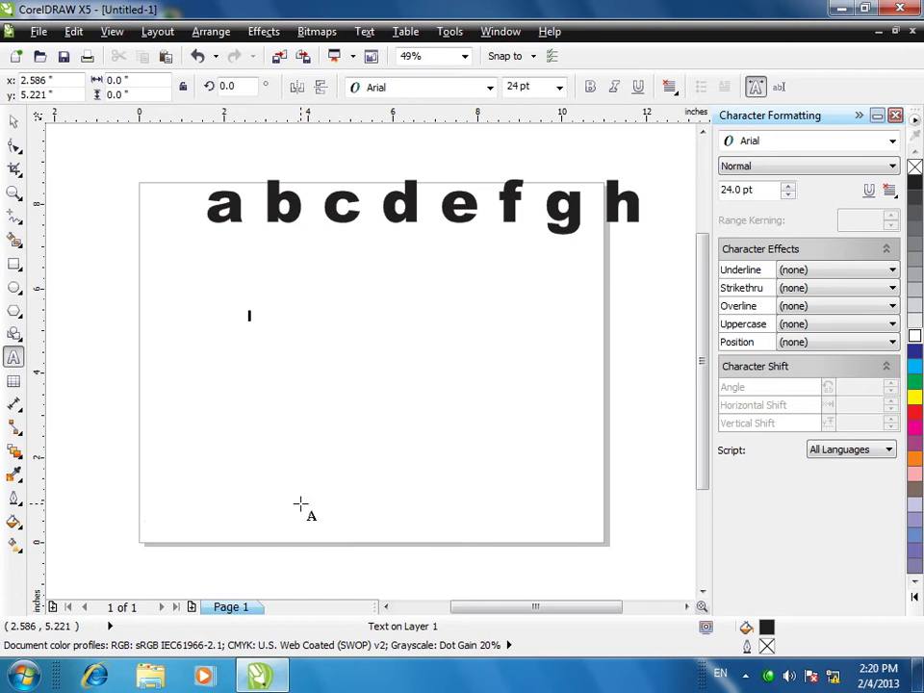
text(l)
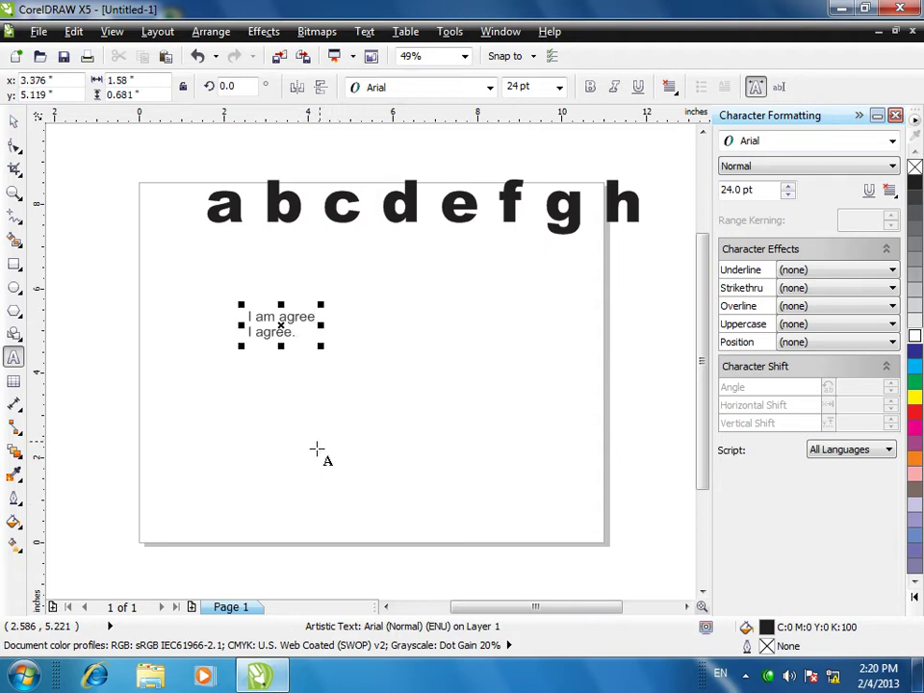
text(.)
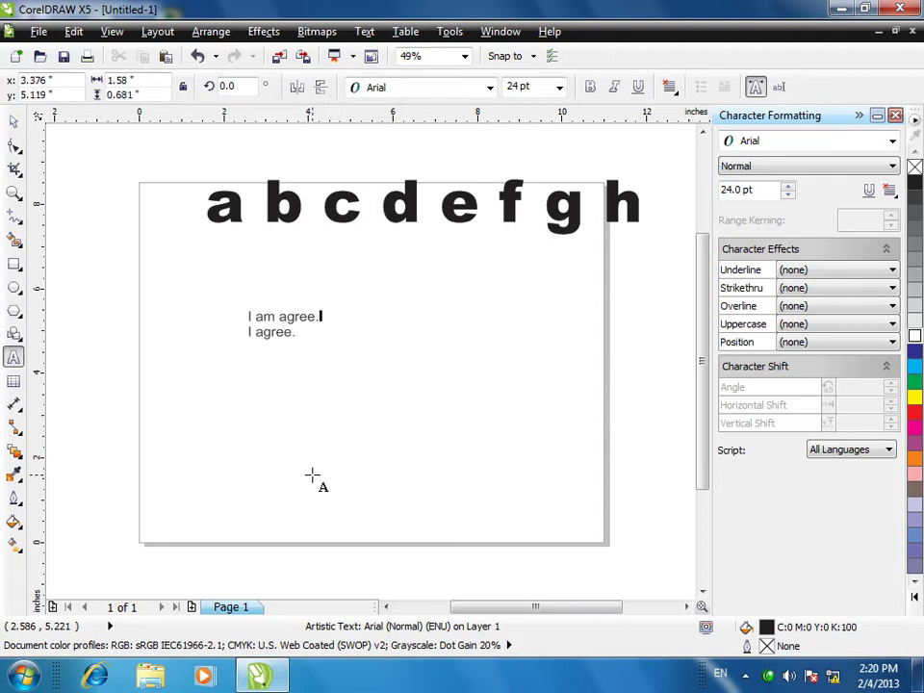
- Try Single Thin Word strikethrough on the test text, then undo the test text entirely
click(13, 120)
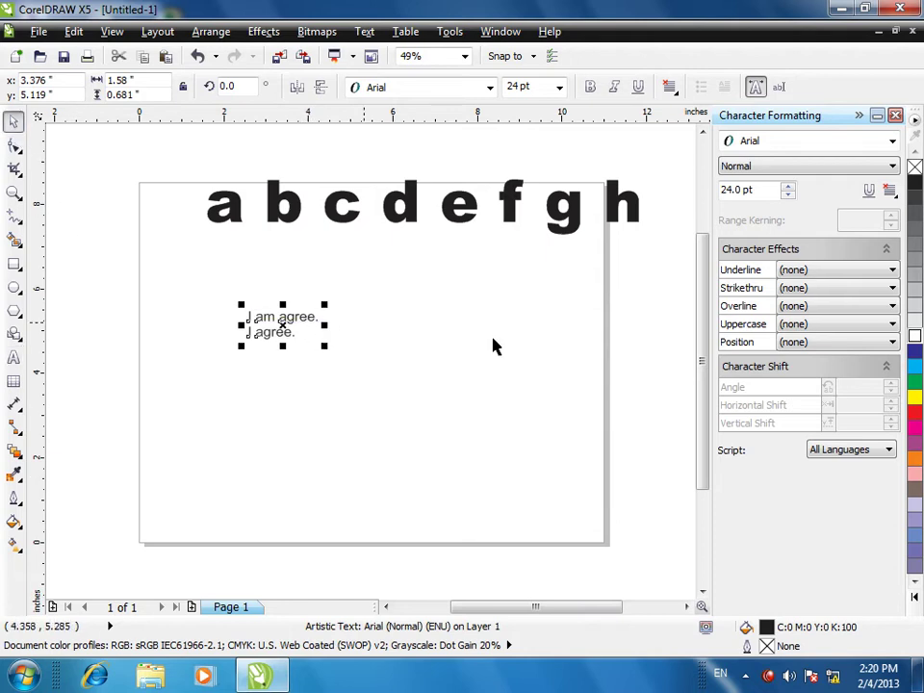
click(835, 287)
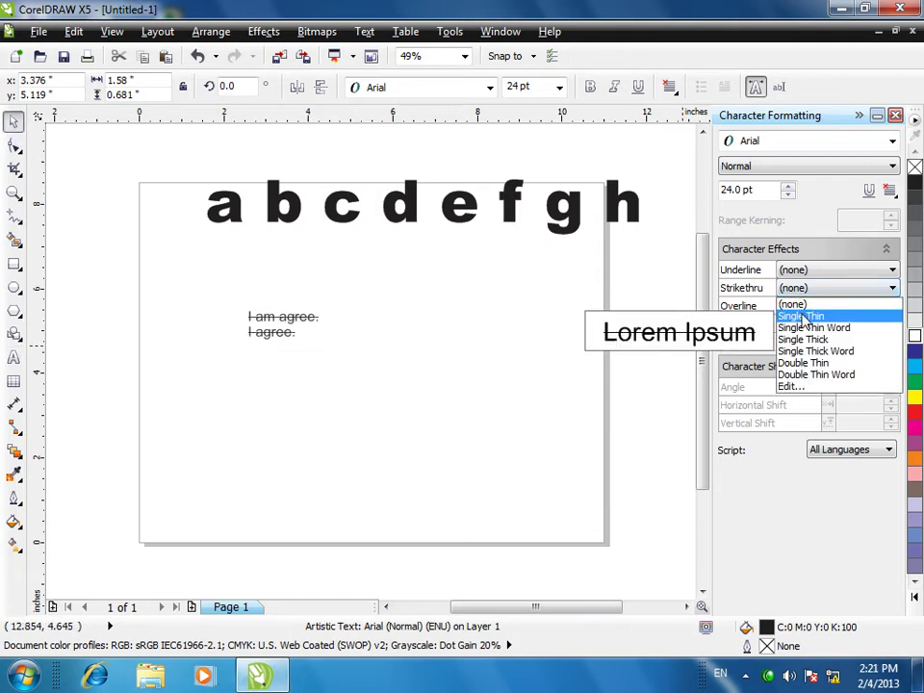
click(814, 327)
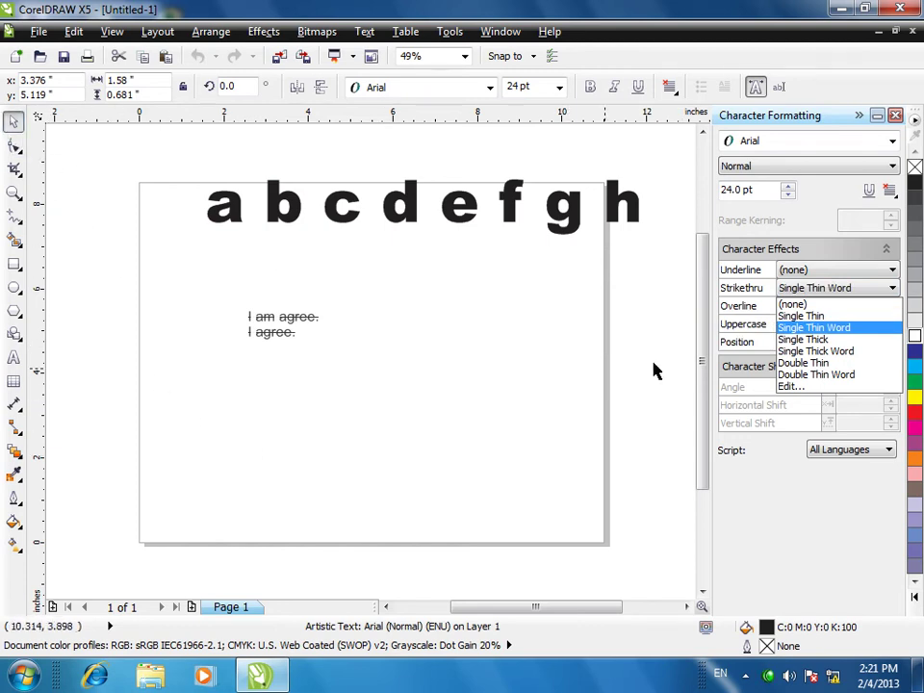
key(Escape)
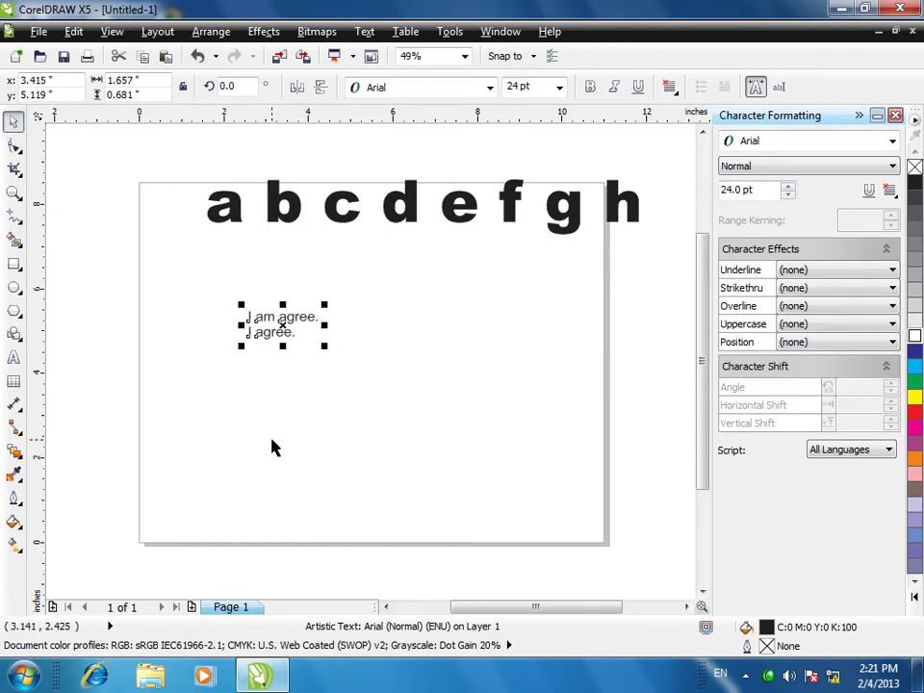
key(ctrl+z)
key(ctrl+z)
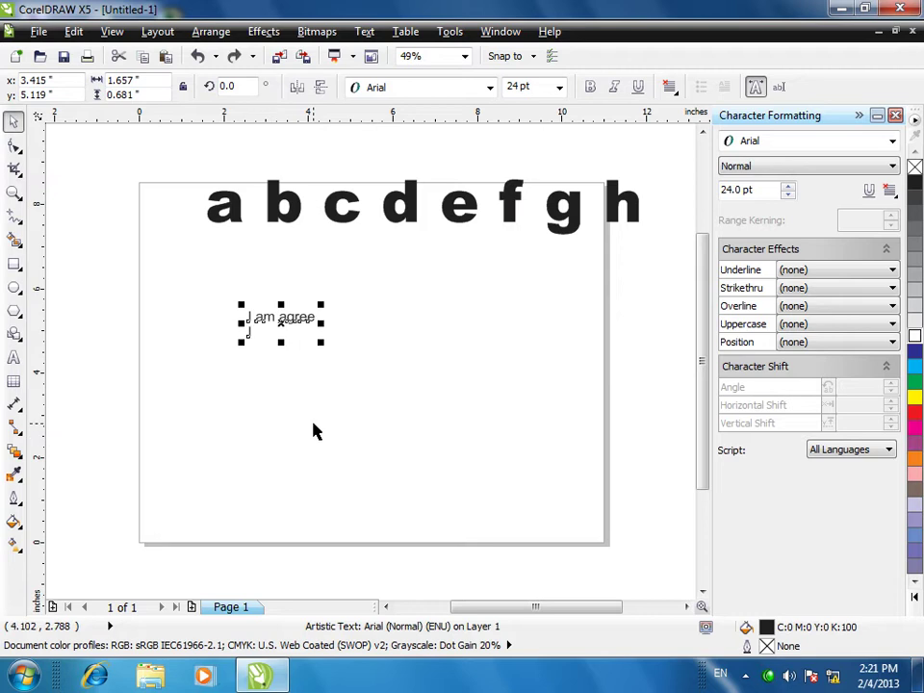
key(ctrl+z)
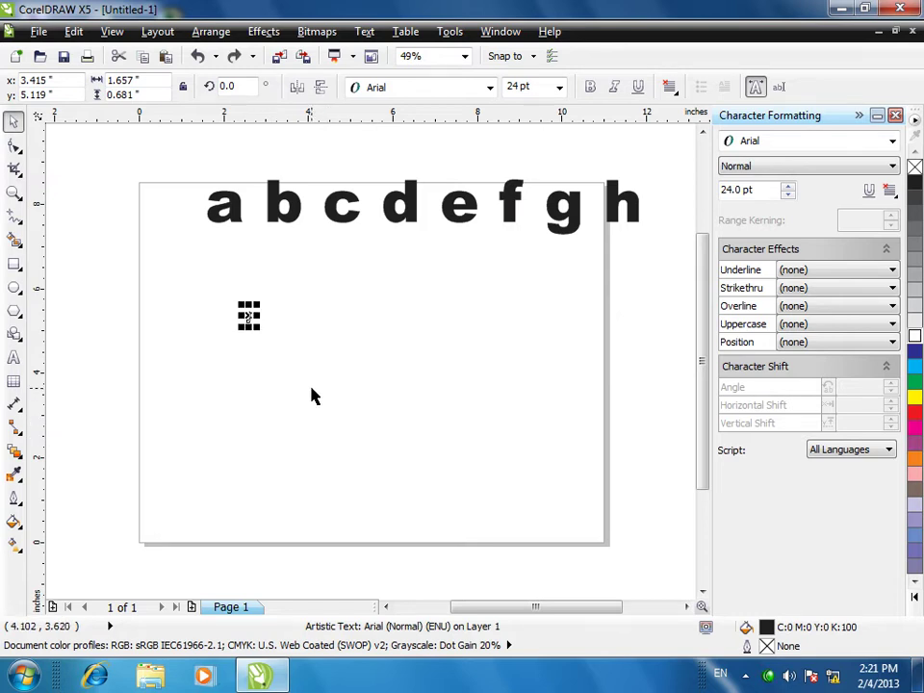
click(404, 379)
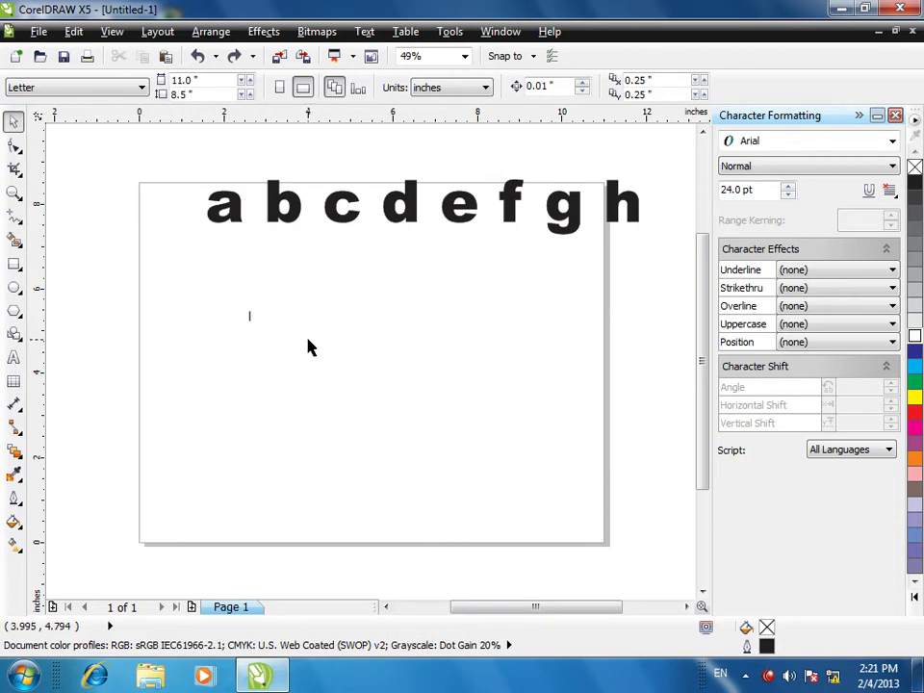
click(355, 206)
click(806, 306)
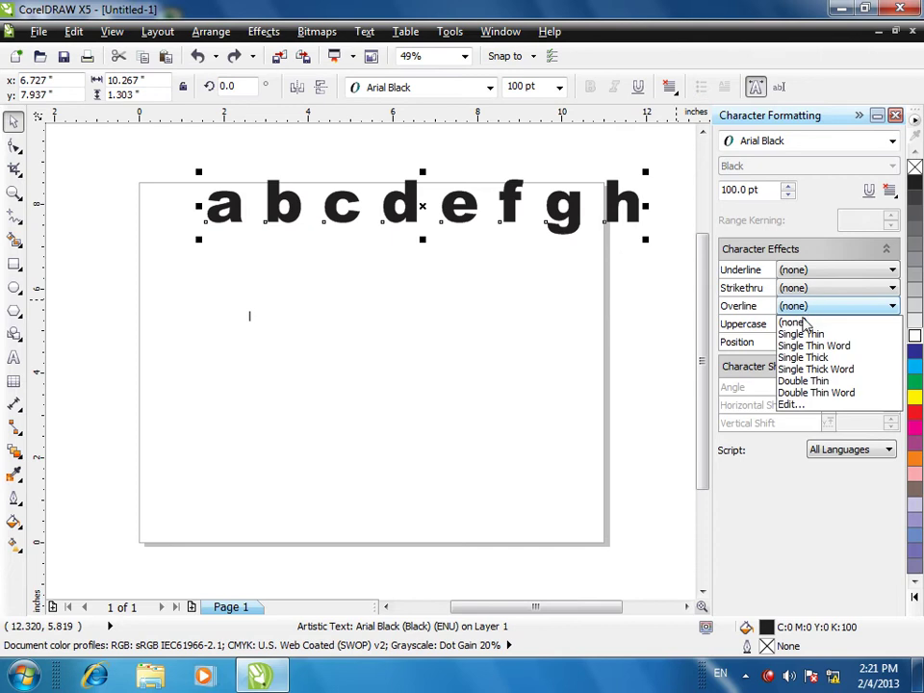
click(804, 332)
click(807, 308)
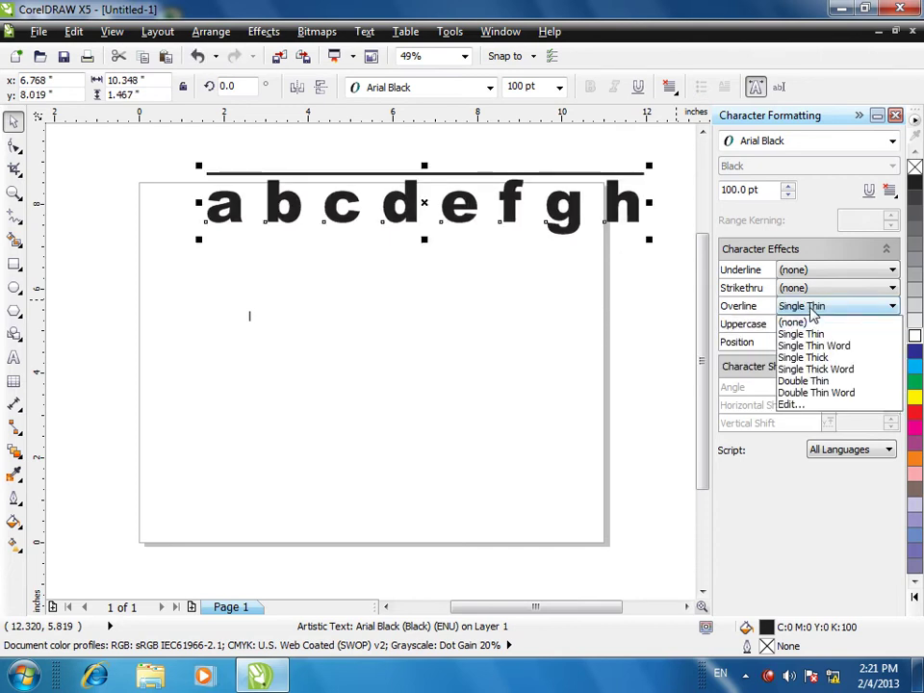
click(793, 345)
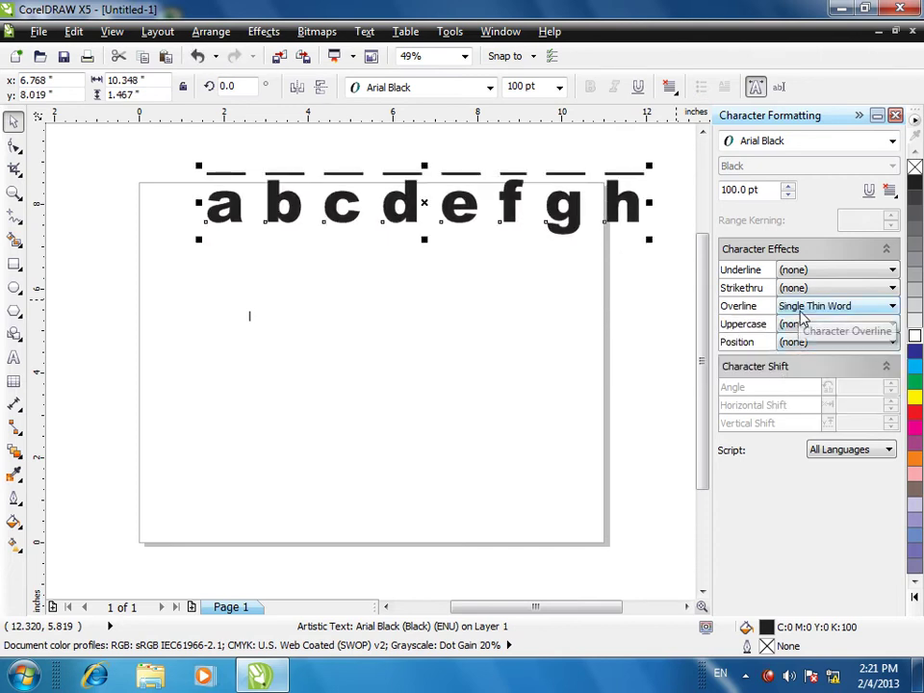
click(798, 307)
click(795, 325)
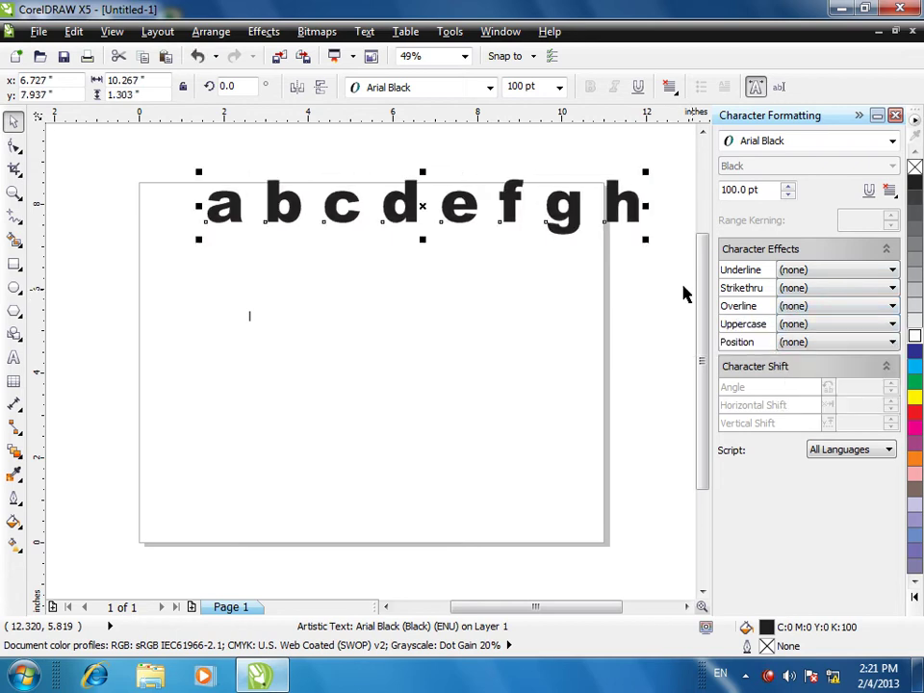
click(807, 325)
- Toggle the heading's capitalisation between All CAPS and Small CAPS several times
click(797, 352)
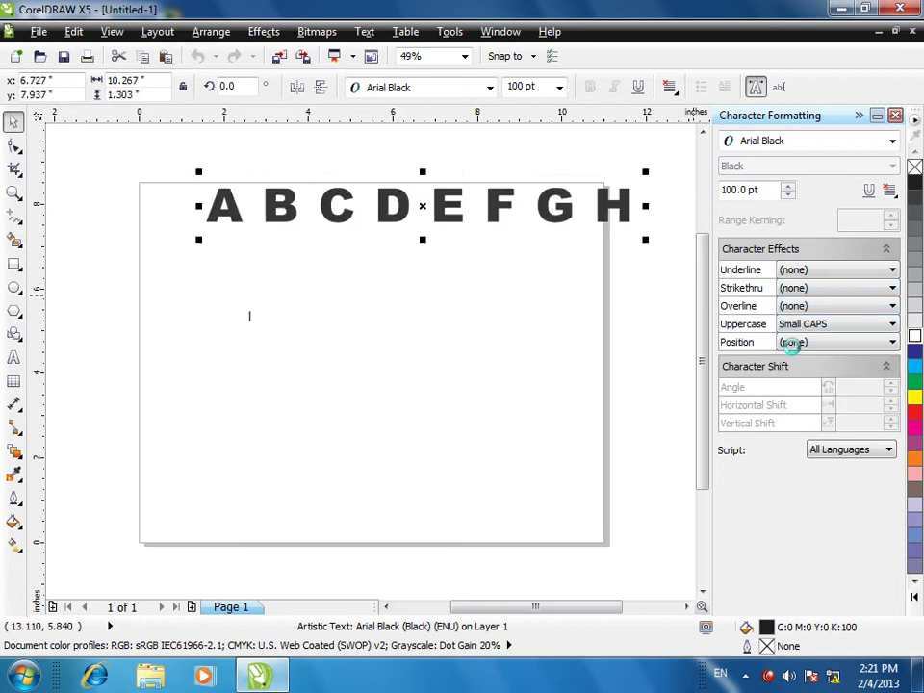
click(795, 326)
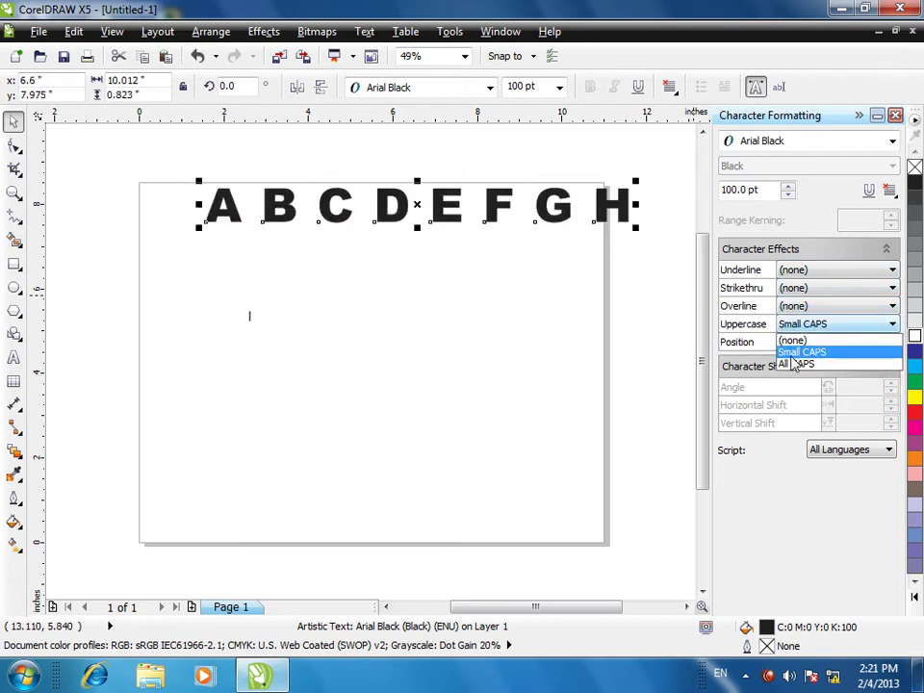
click(795, 363)
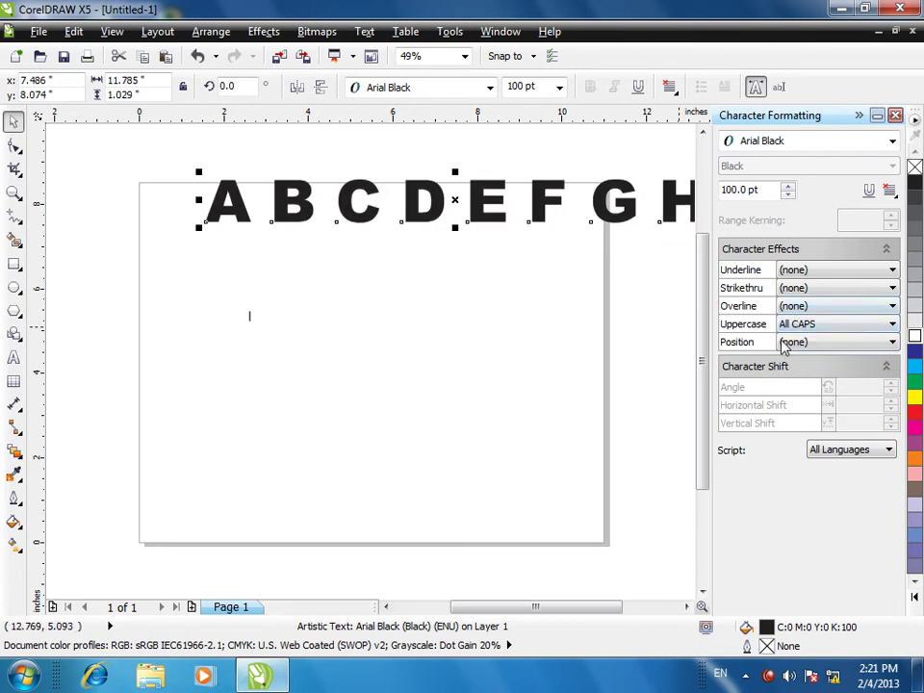
click(792, 326)
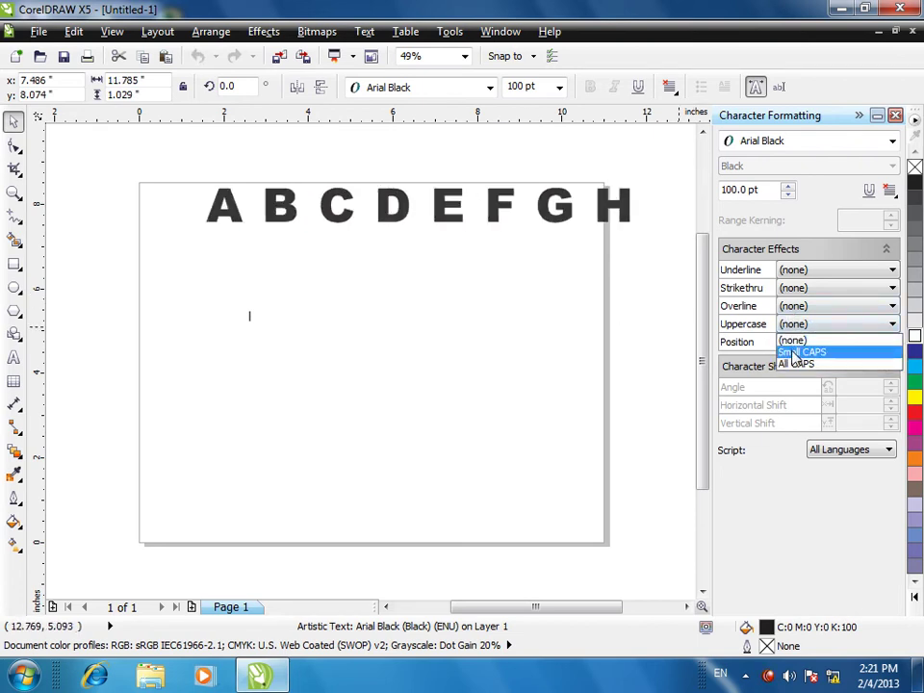
click(793, 351)
click(807, 326)
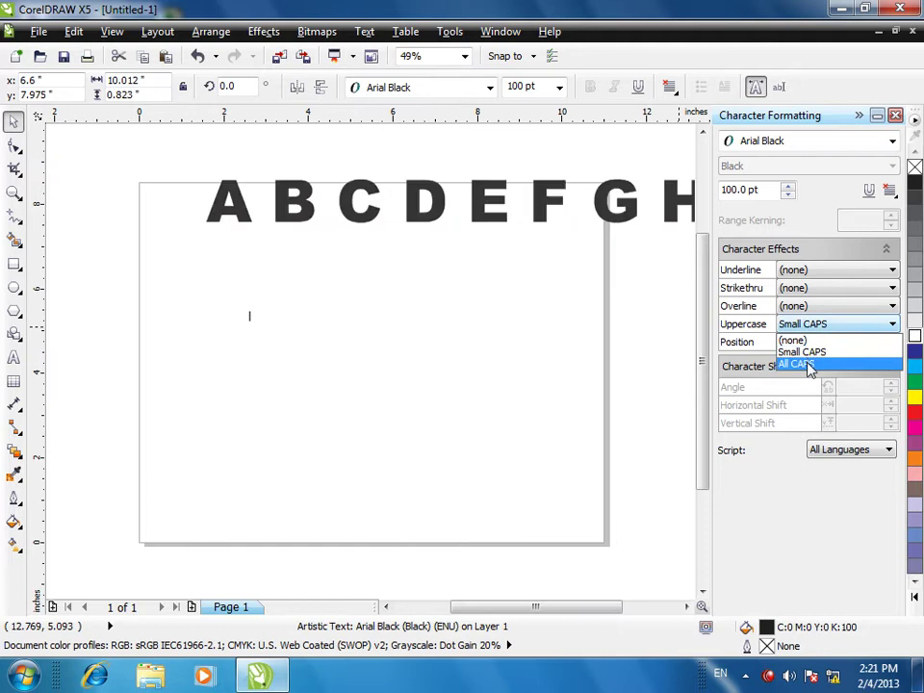
click(802, 364)
click(807, 328)
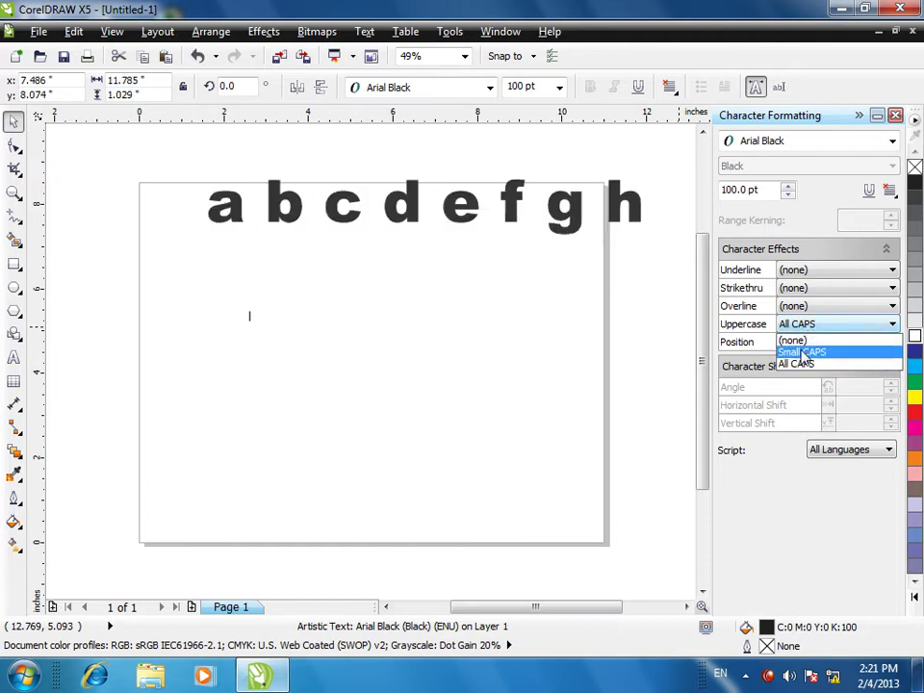
click(803, 352)
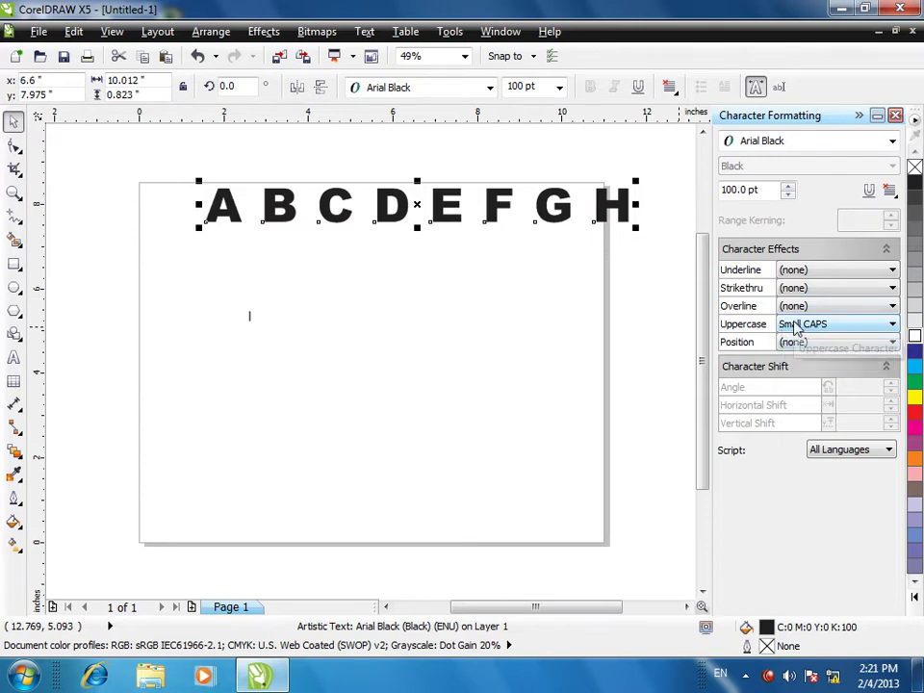
- Set the heading to All CAPS, then settle on Small CAPS
click(791, 325)
click(795, 364)
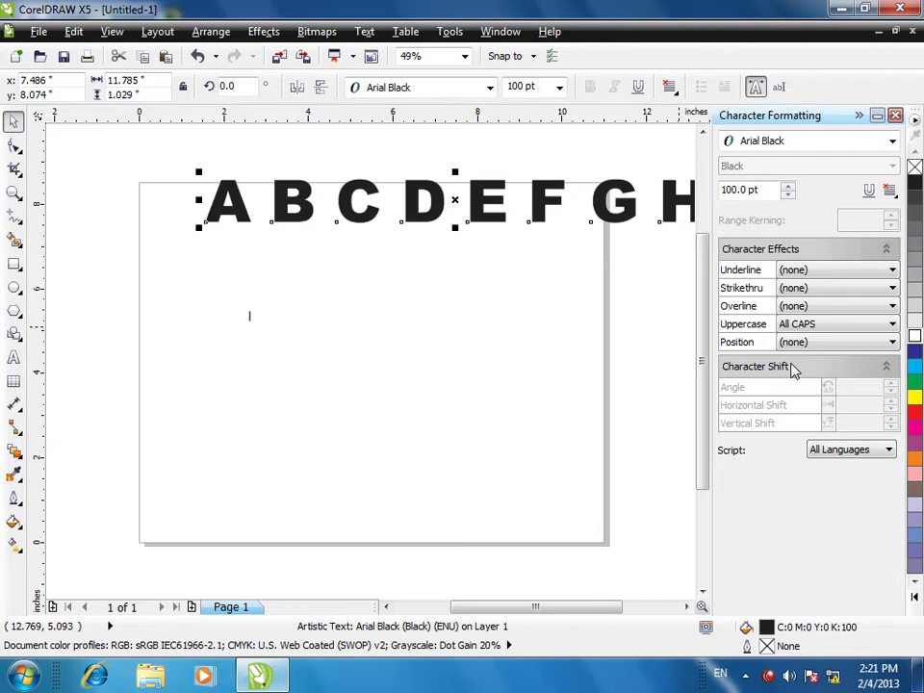
click(677, 323)
click(789, 352)
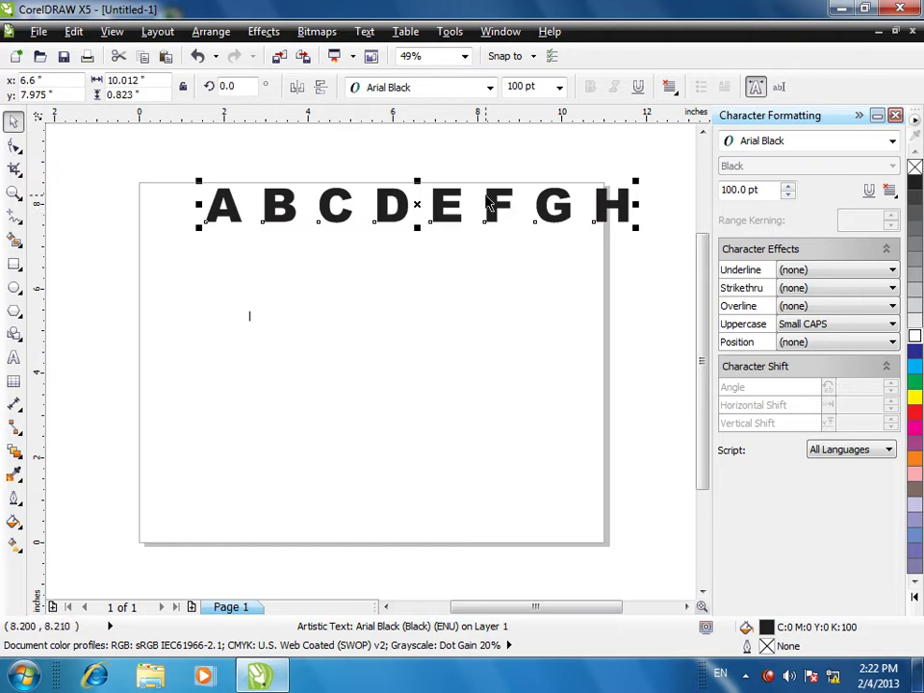
- Lower the A–H heading, test Subscript and Superscript, reset position to none, and start a new text below
drag(441, 214, 405, 304)
click(807, 345)
click(811, 372)
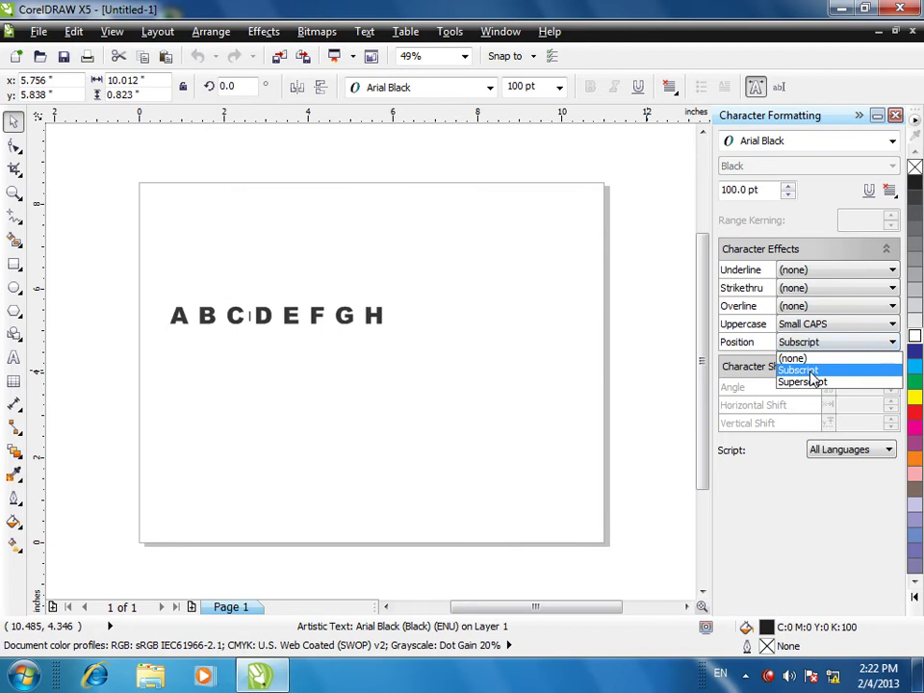
click(812, 381)
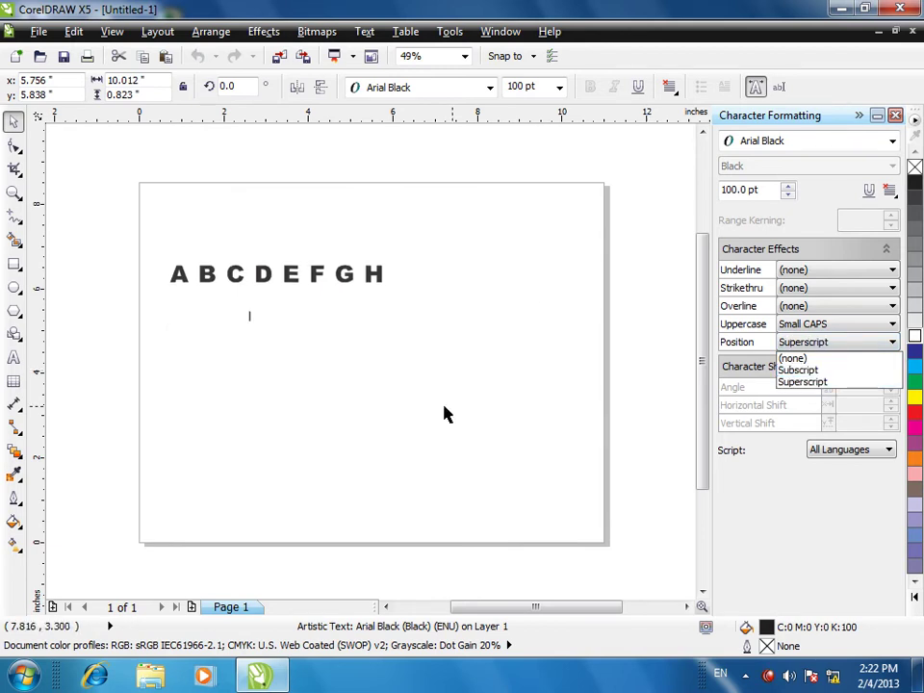
click(792, 358)
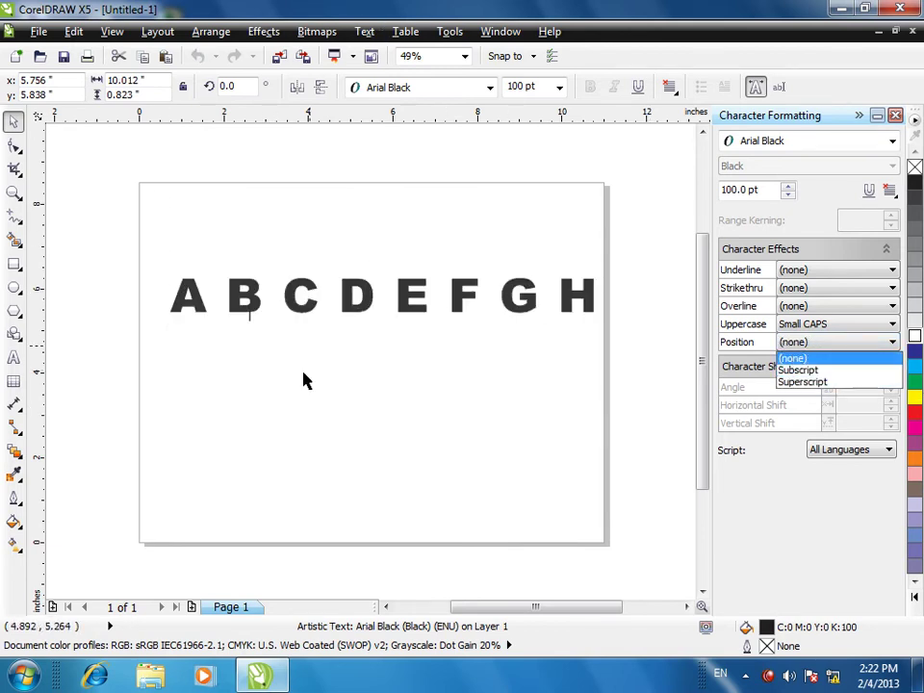
click(14, 357)
click(330, 404)
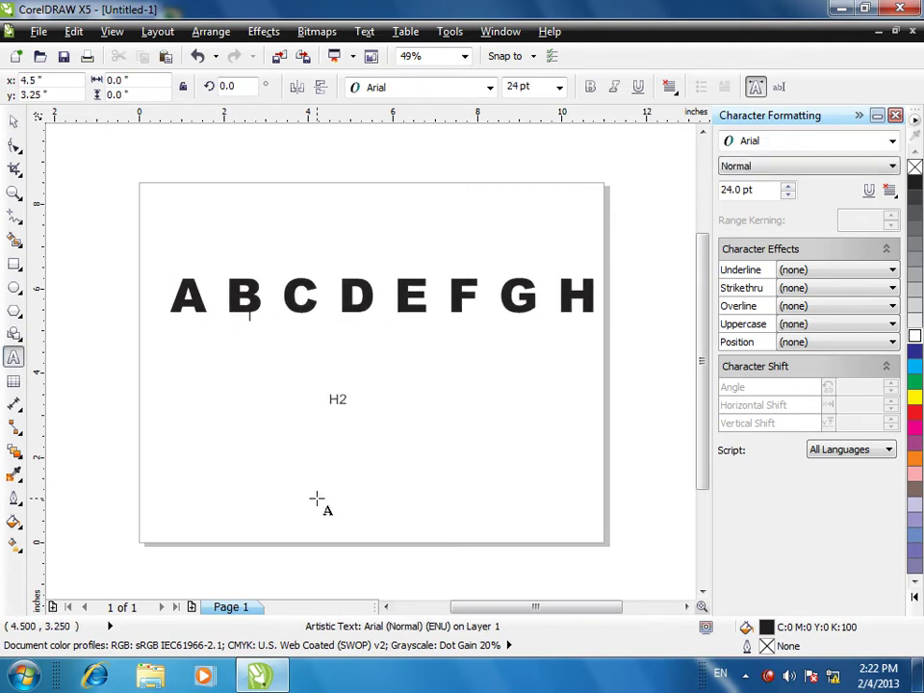
- Enlarge the H2O text to about 170 pt and set it to Cooper Black
click(13, 120)
drag(365, 414, 534, 528)
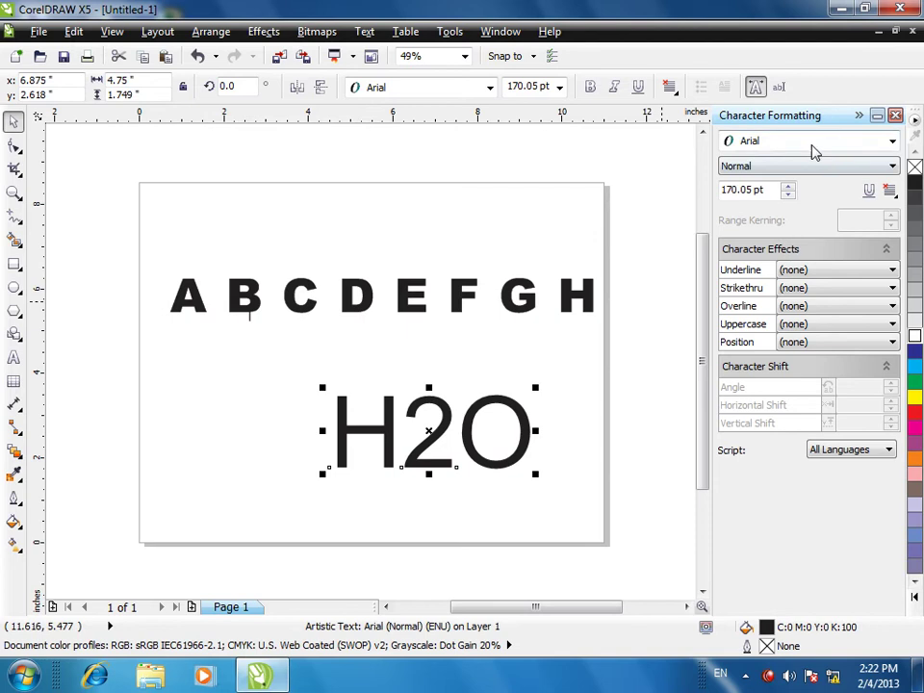
click(814, 142)
click(707, 198)
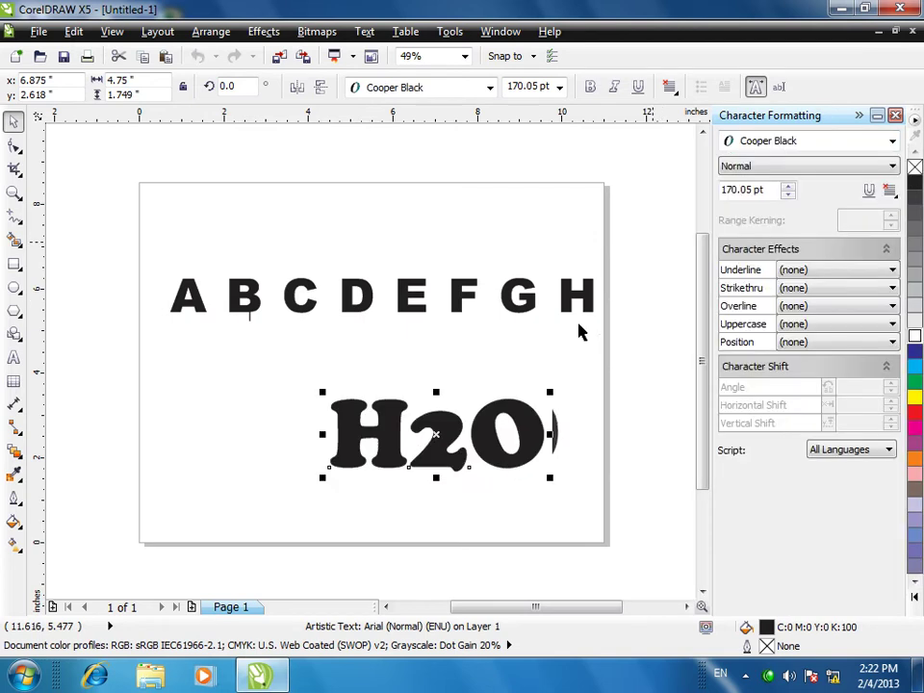
- Make the 2 in H2O a subscript
click(433, 454)
click(433, 457)
double_click(467, 433)
drag(452, 430, 412, 433)
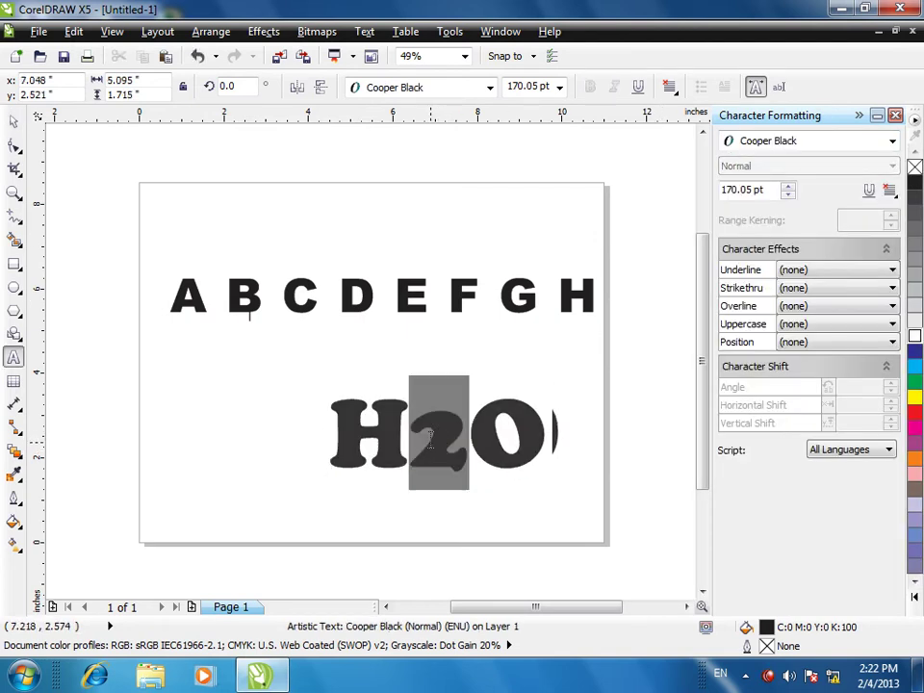
click(792, 343)
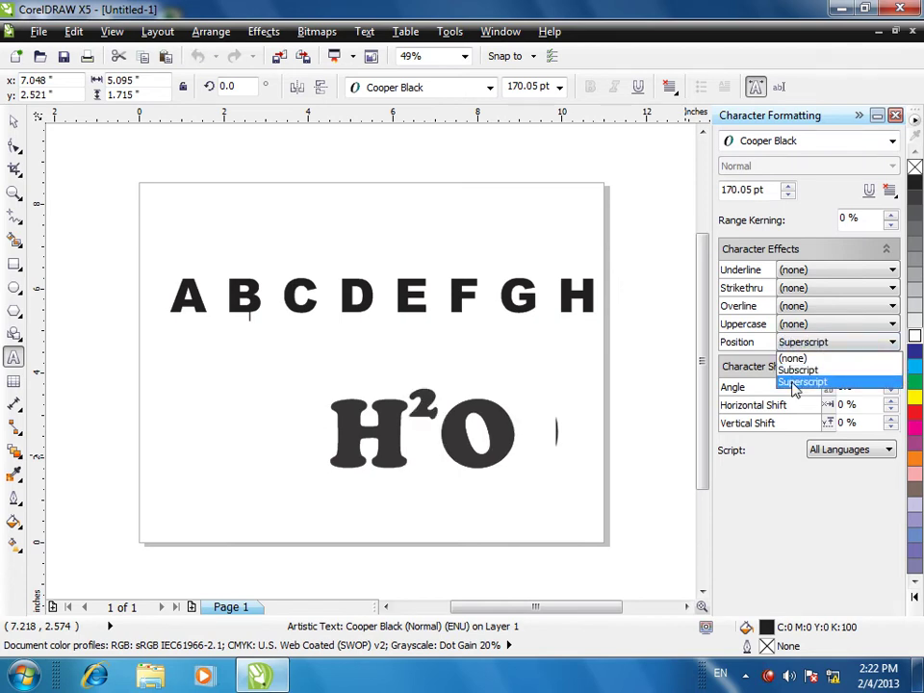
click(797, 370)
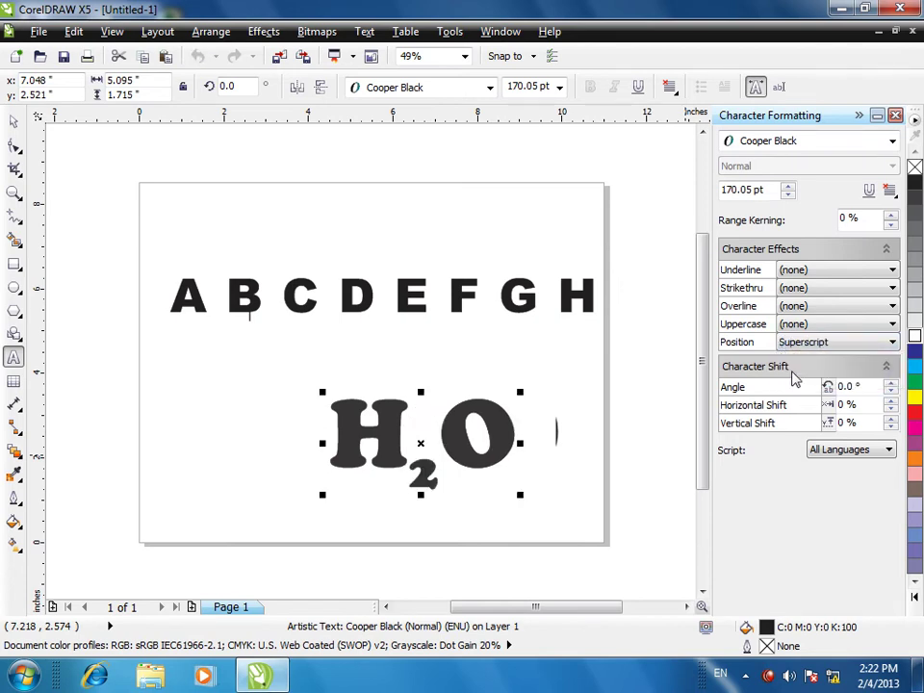
click(195, 461)
- Move H2O up and left under the heading and start a new text near the page top
click(13, 122)
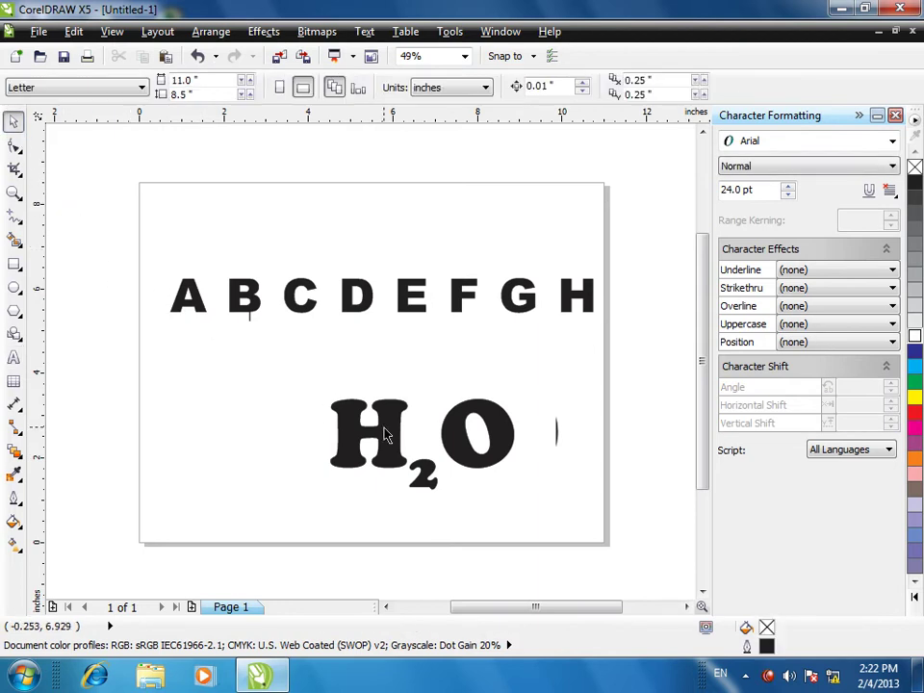
drag(385, 435, 262, 387)
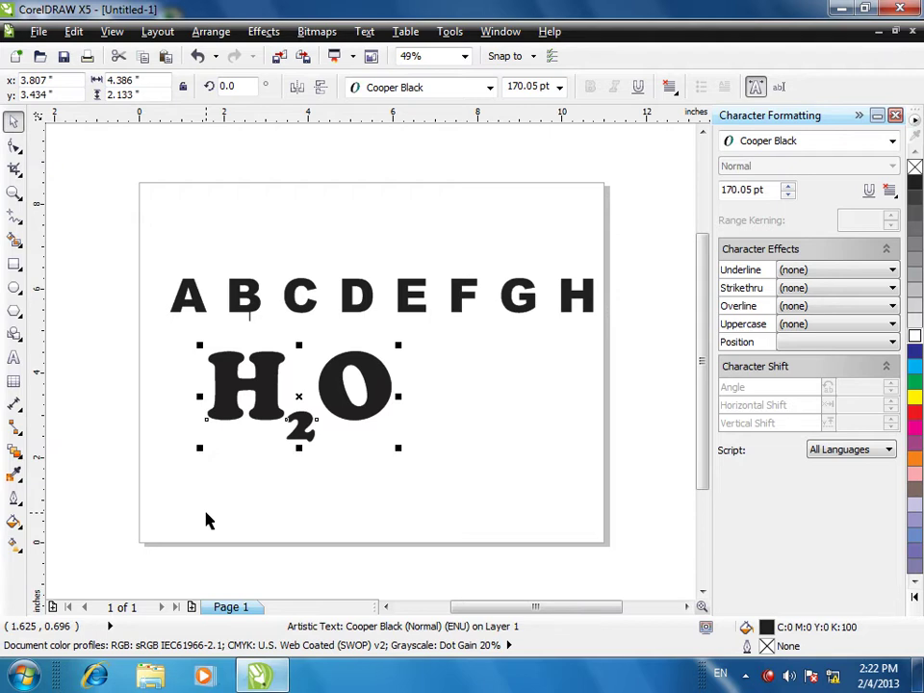
click(13, 357)
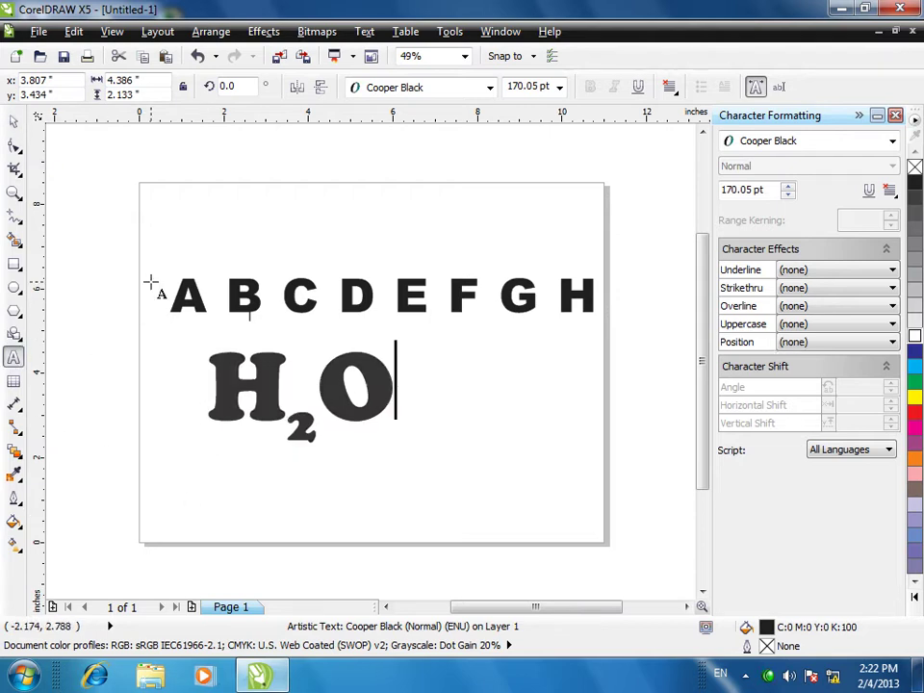
click(223, 218)
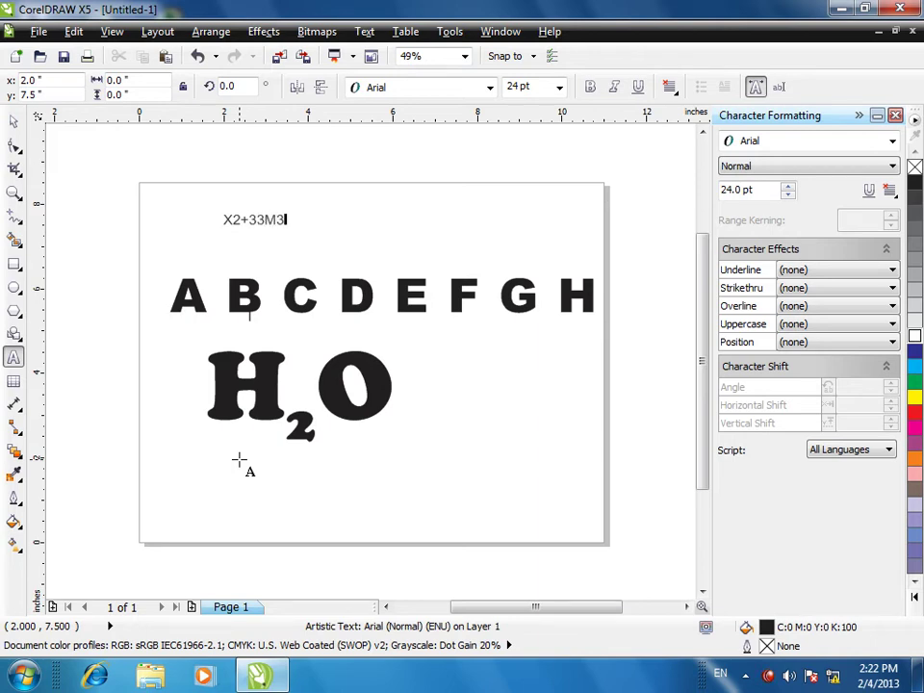
- Enlarge the X2+33M3 text to about 110 pt and shift it slightly up and left
key(space)
click(253, 220)
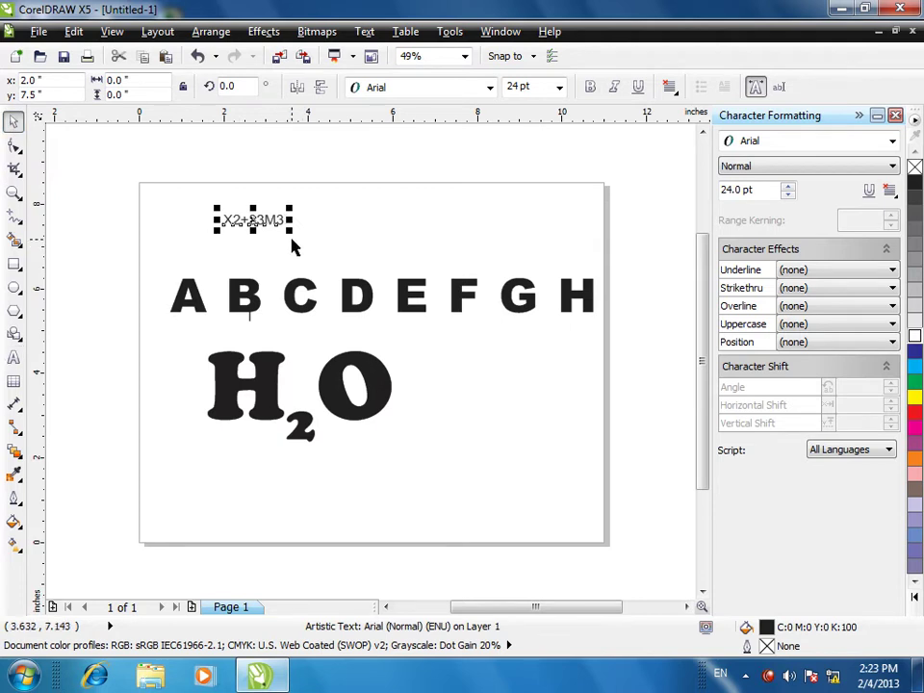
drag(289, 229, 514, 278)
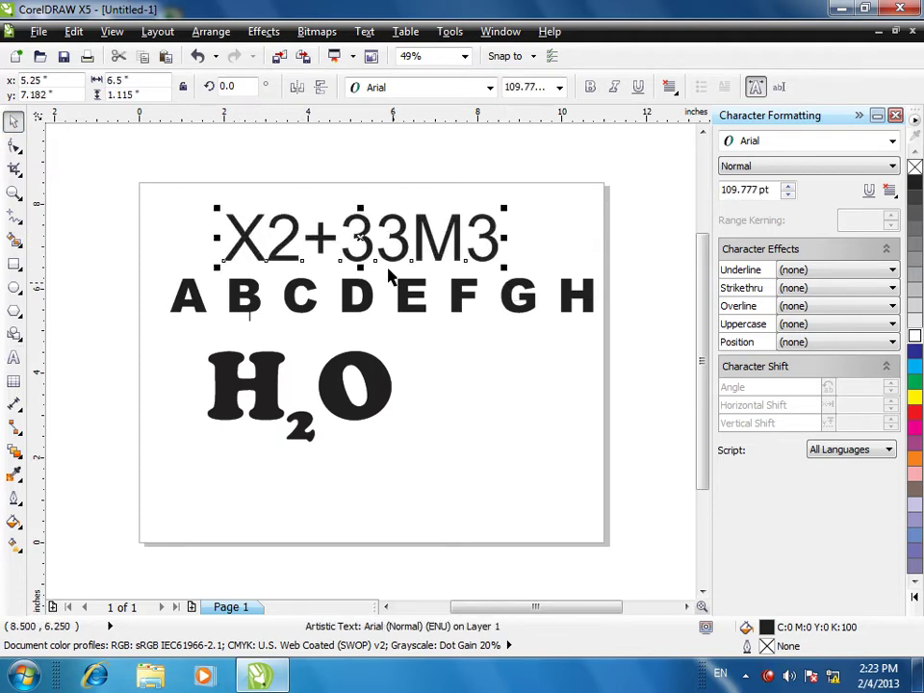
drag(361, 219, 353, 197)
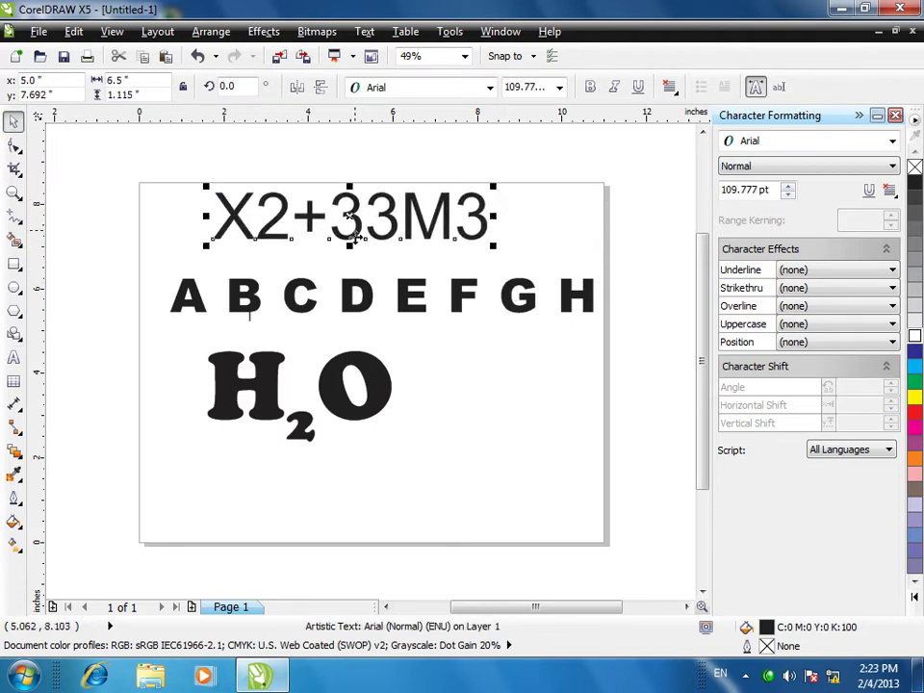
key(Escape)
- Make the 2 after X a superscript, after briefly trying subscript
double_click(292, 216)
drag(292, 216, 255, 217)
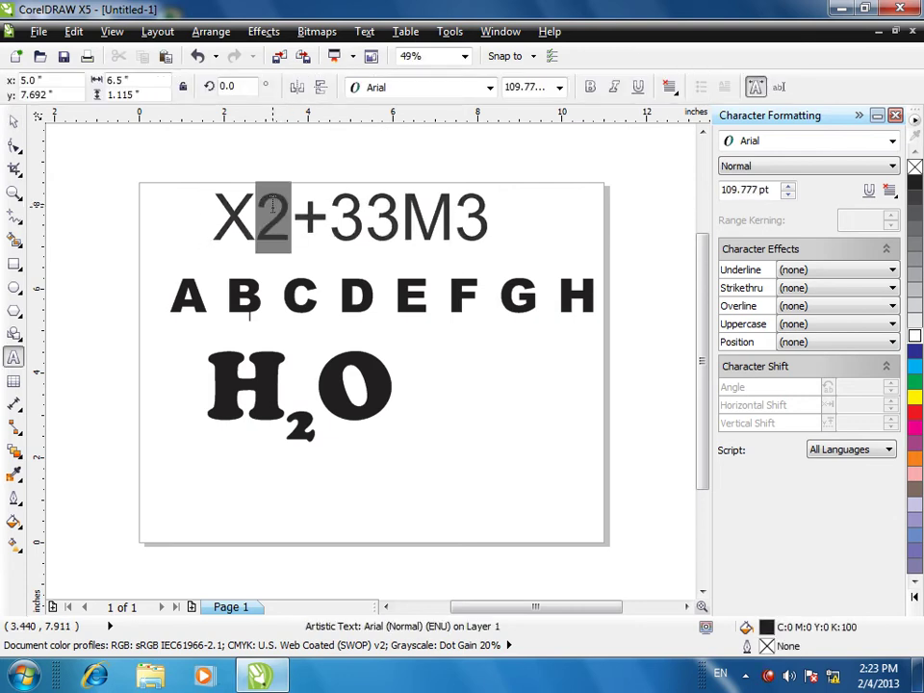
click(795, 343)
click(797, 372)
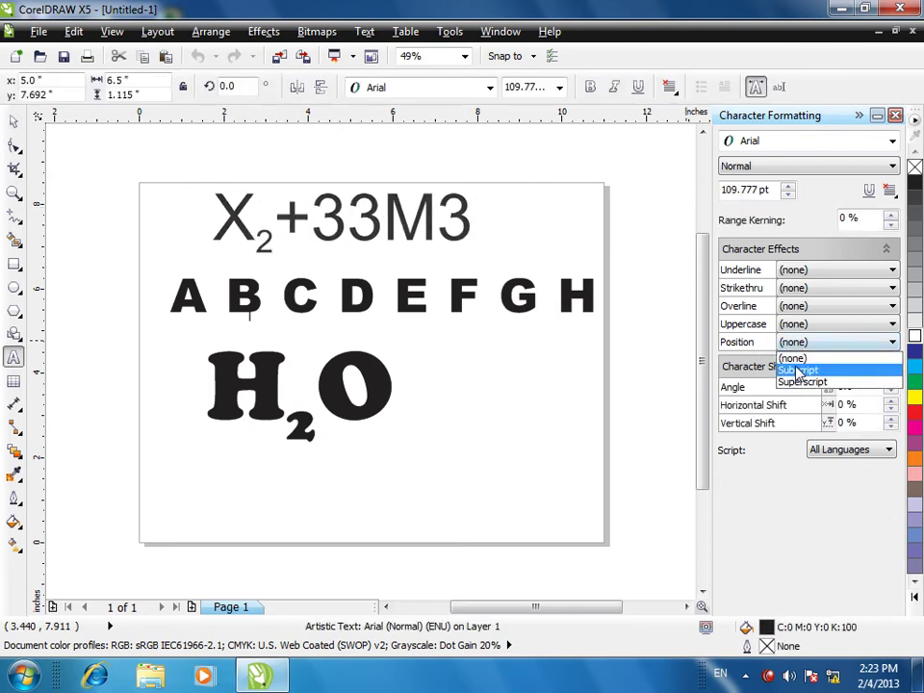
click(797, 342)
click(797, 382)
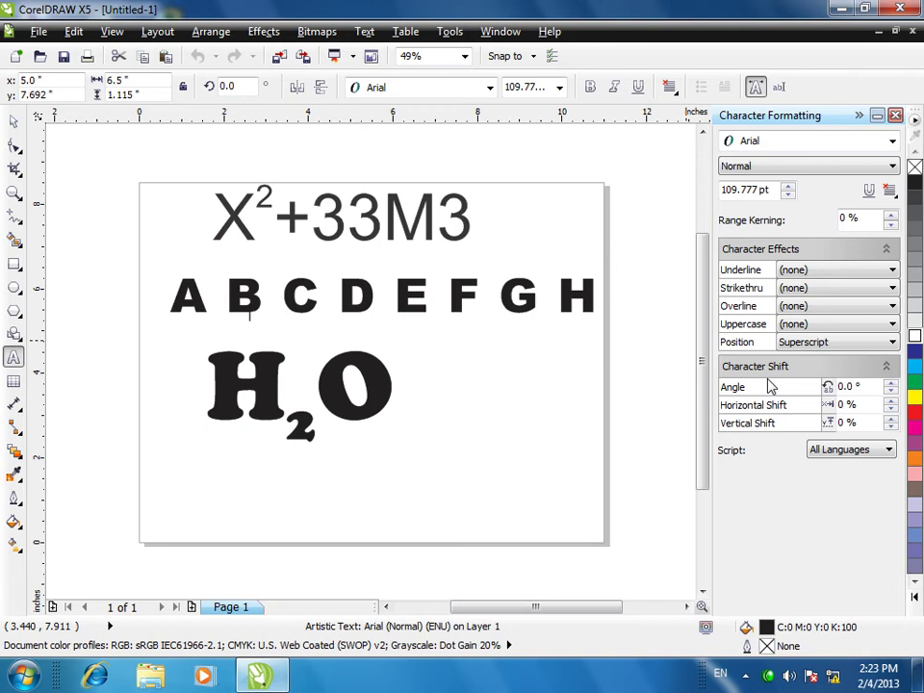
click(462, 217)
- Make the final 3 of the expression a superscript
drag(464, 217, 438, 217)
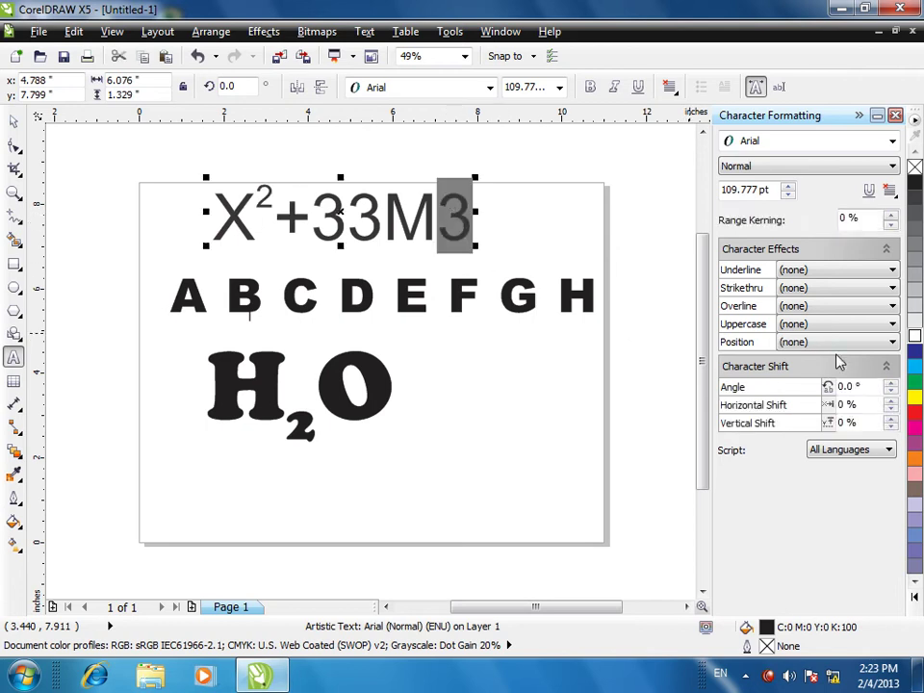
click(825, 342)
click(775, 382)
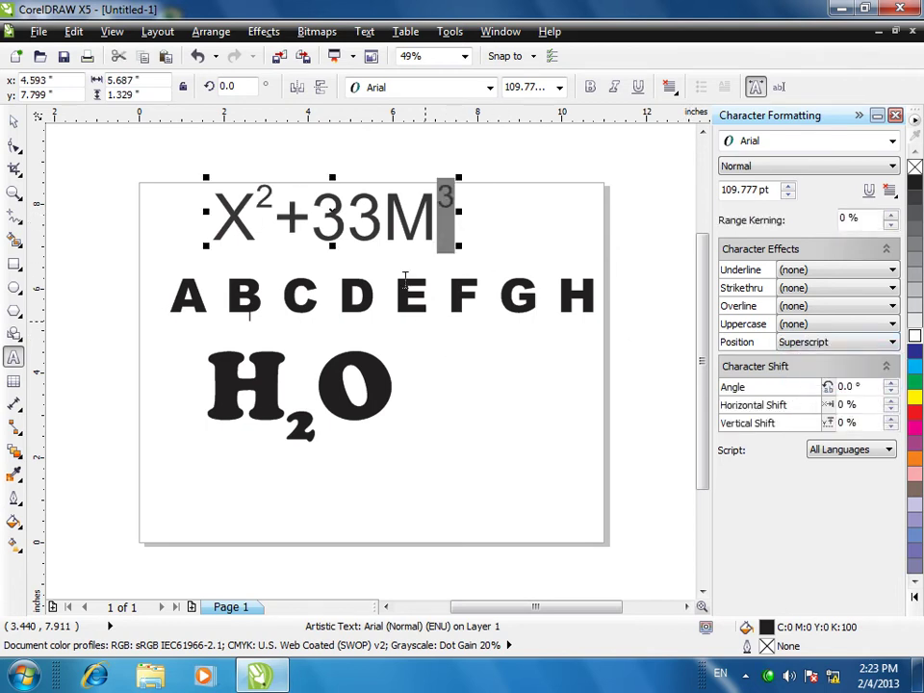
key(Left)
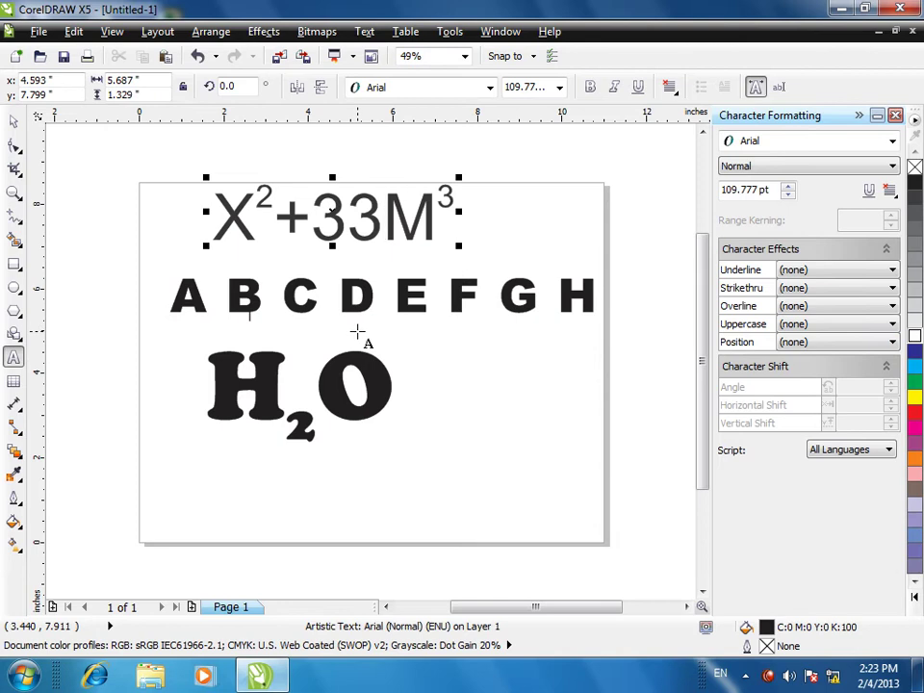
click(14, 121)
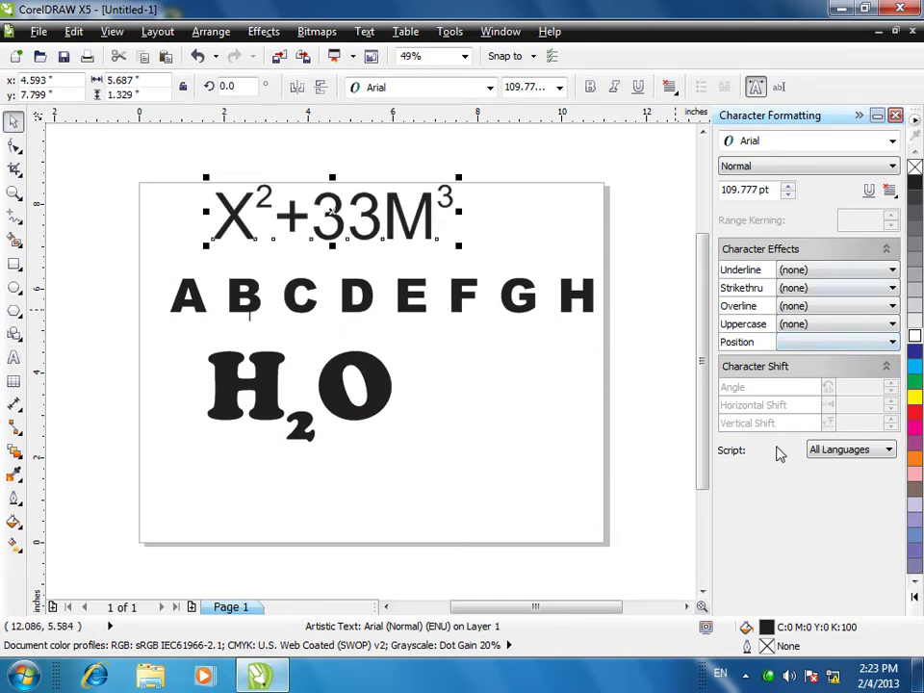
- Delete the X²+33M³ text and the H2O text
click(250, 301)
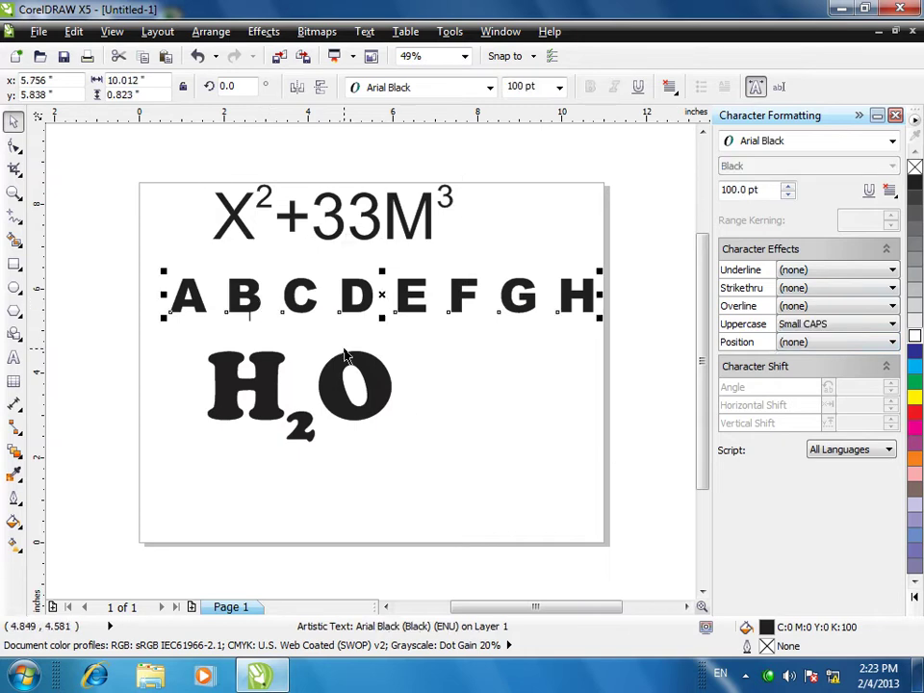
click(419, 274)
click(413, 226)
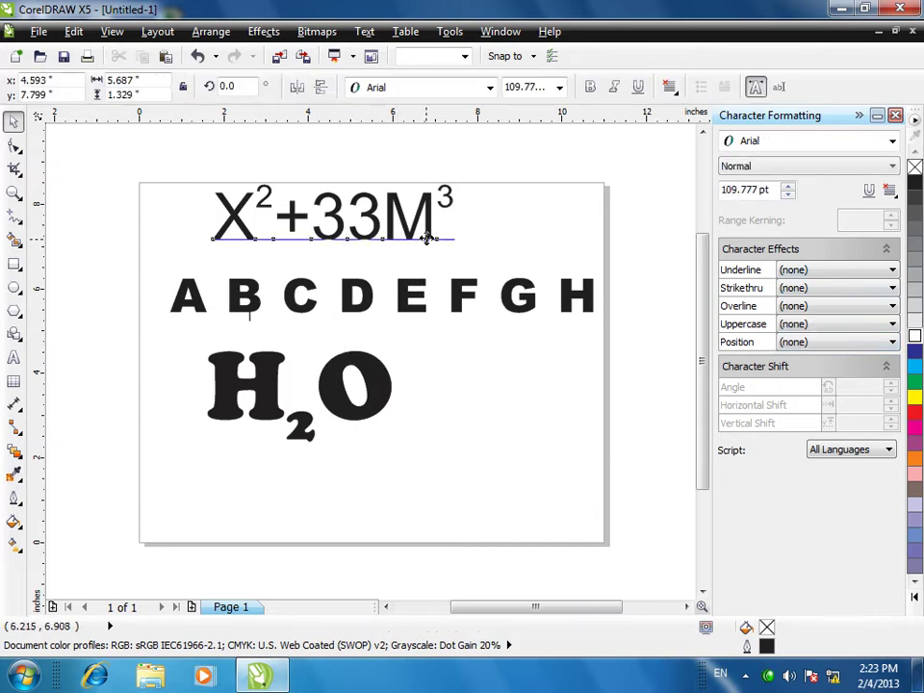
key(Delete)
click(373, 380)
key(Delete)
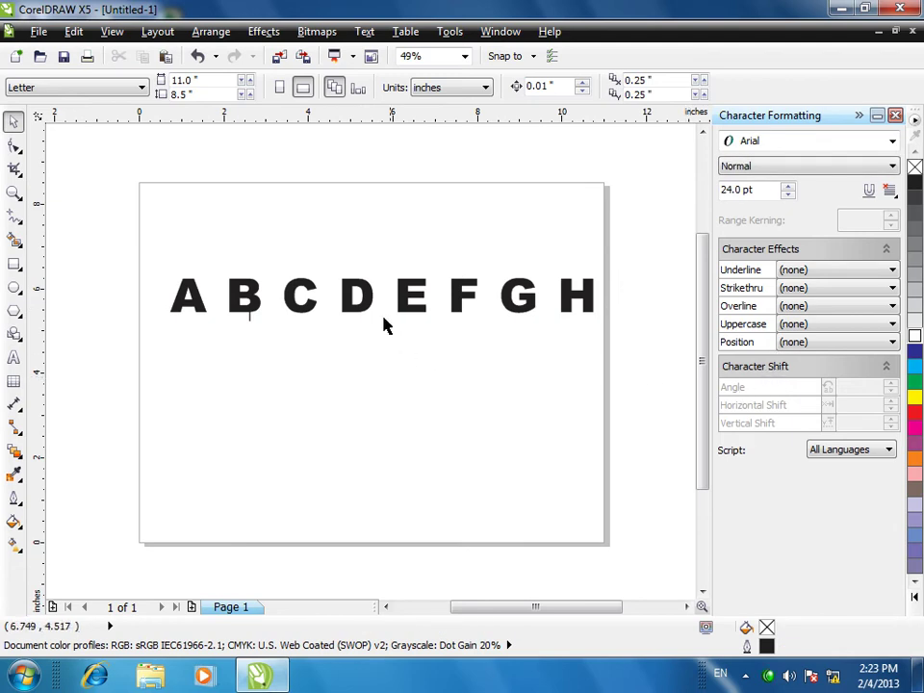
- Shift the heading slightly down-left and select its letter C
drag(417, 303, 388, 322)
double_click(249, 317)
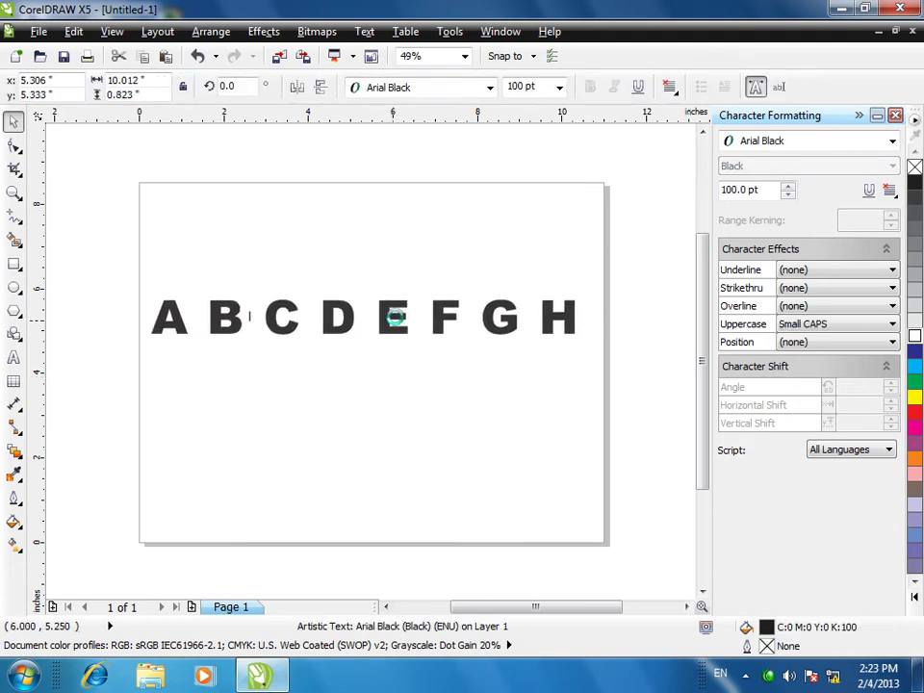
click(301, 326)
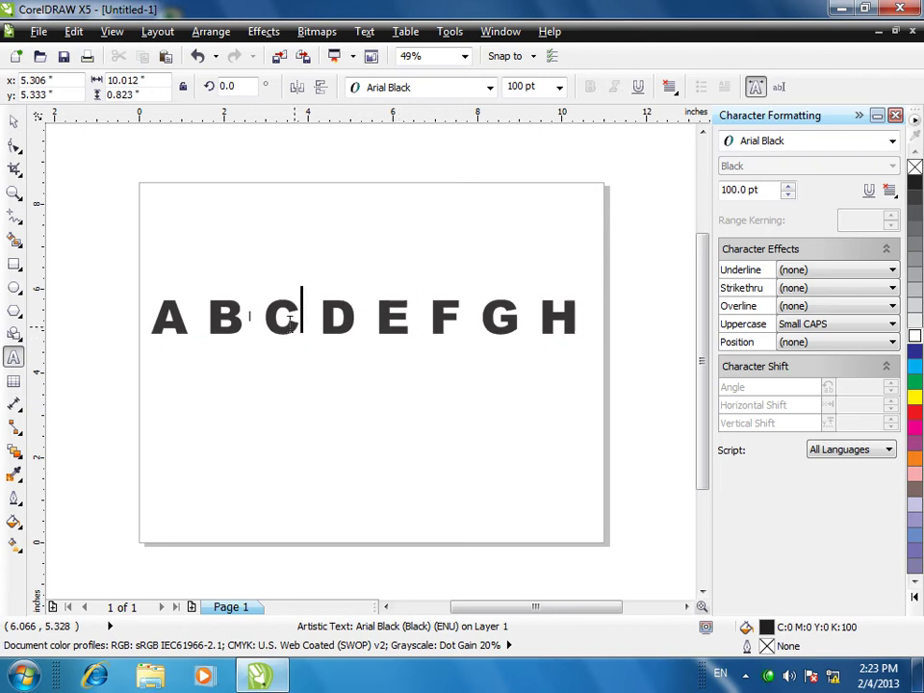
double_click(282, 339)
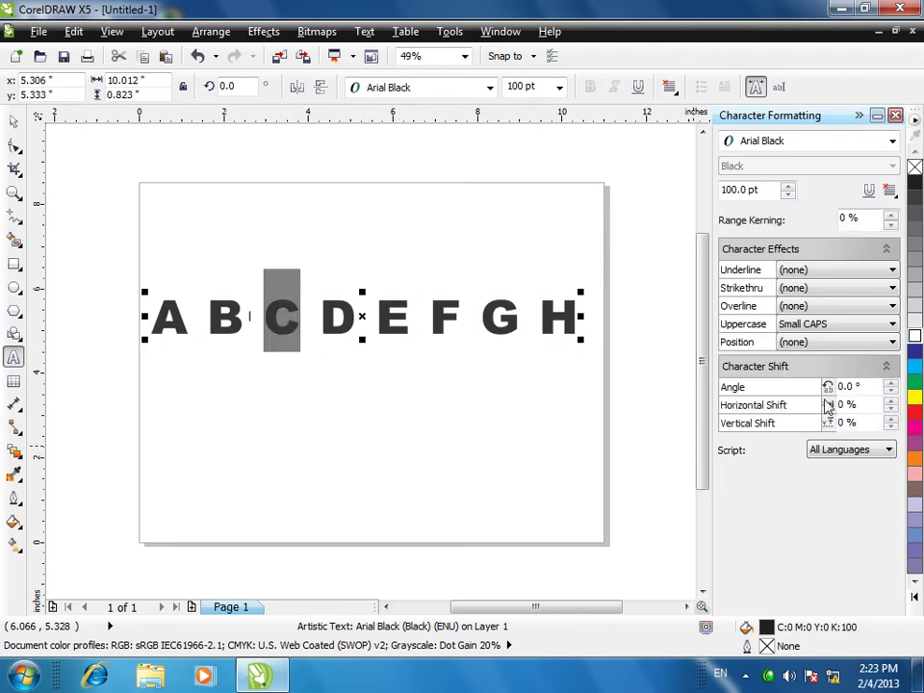
- Give the letter C a 55° angle, 11% horizontal shift and 15% vertical shift
click(892, 384)
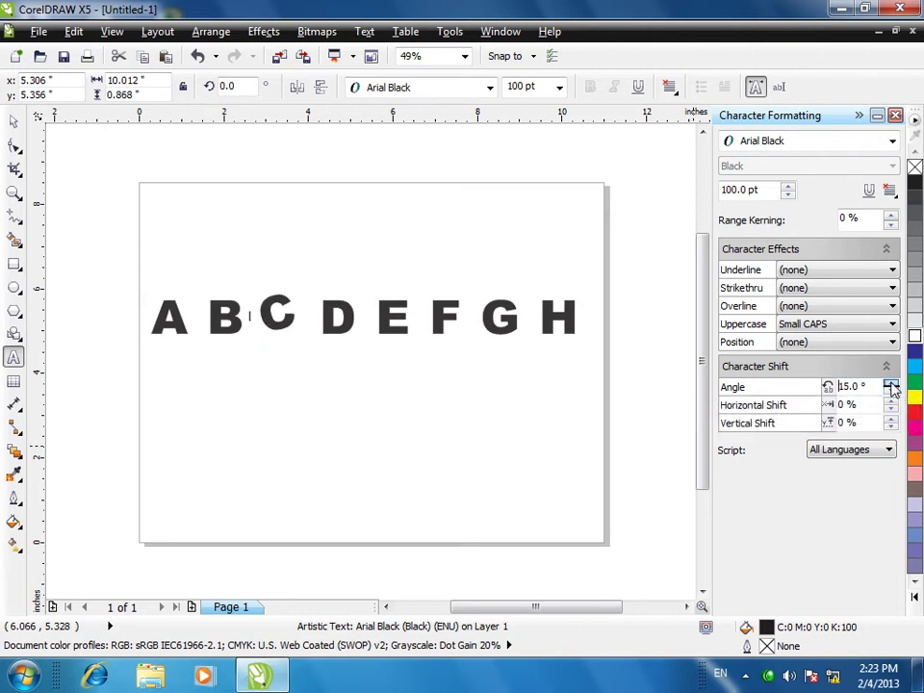
drag(891, 385, 891, 385)
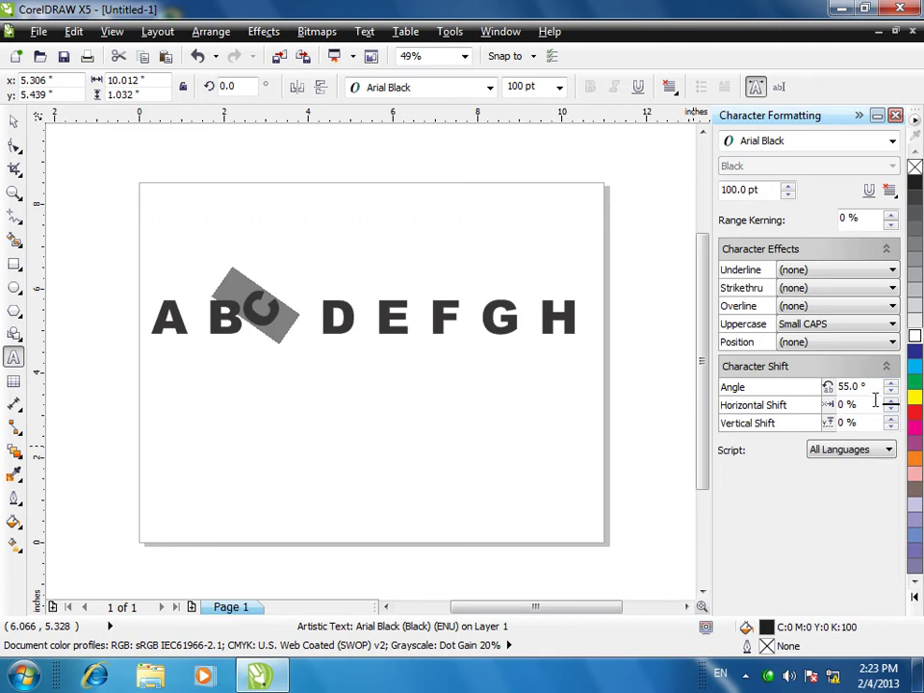
click(892, 403)
drag(891, 402, 891, 402)
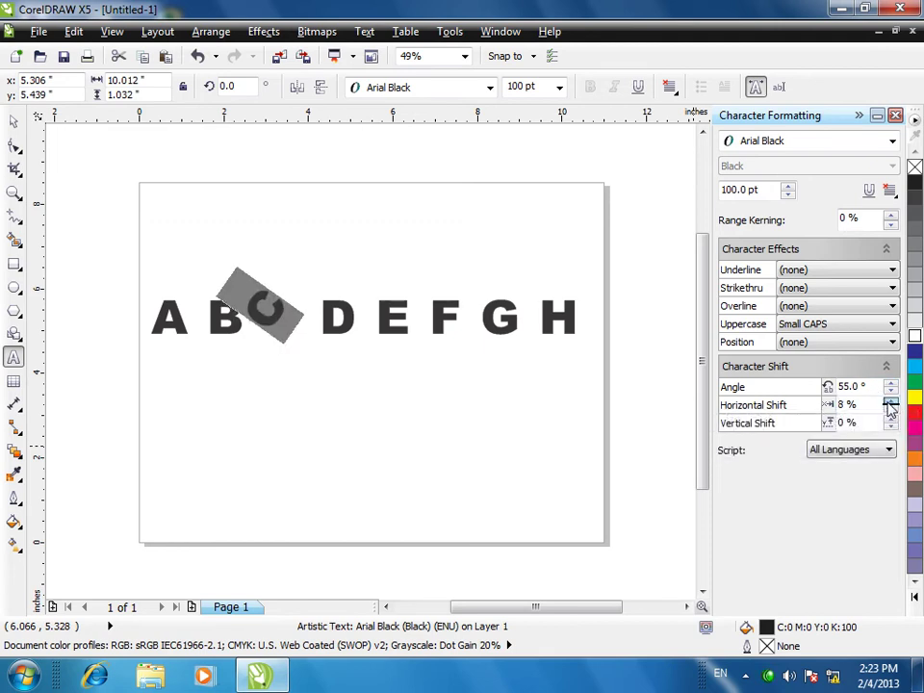
click(891, 402)
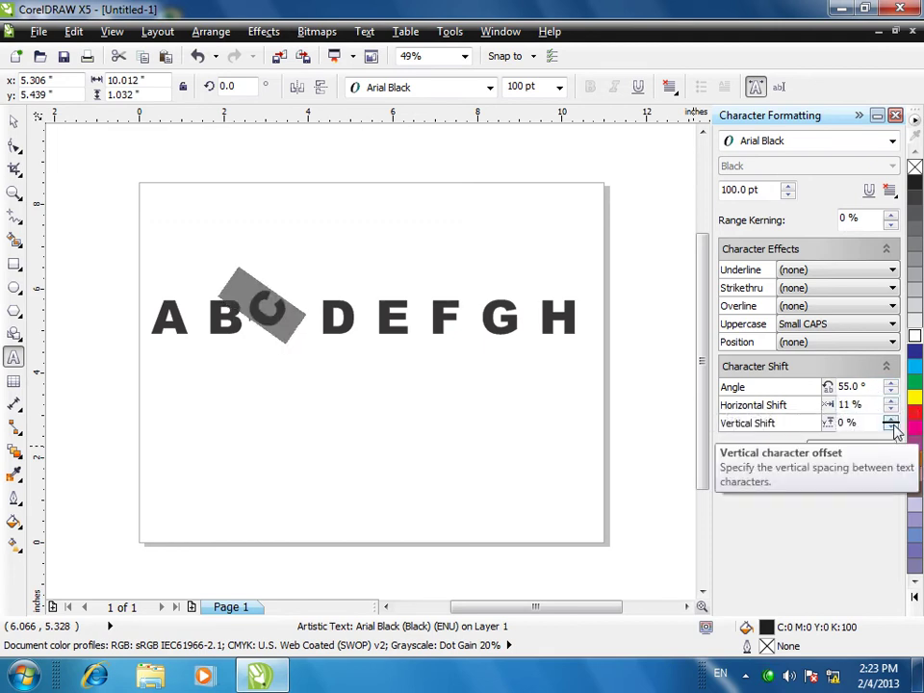
drag(890, 421, 890, 421)
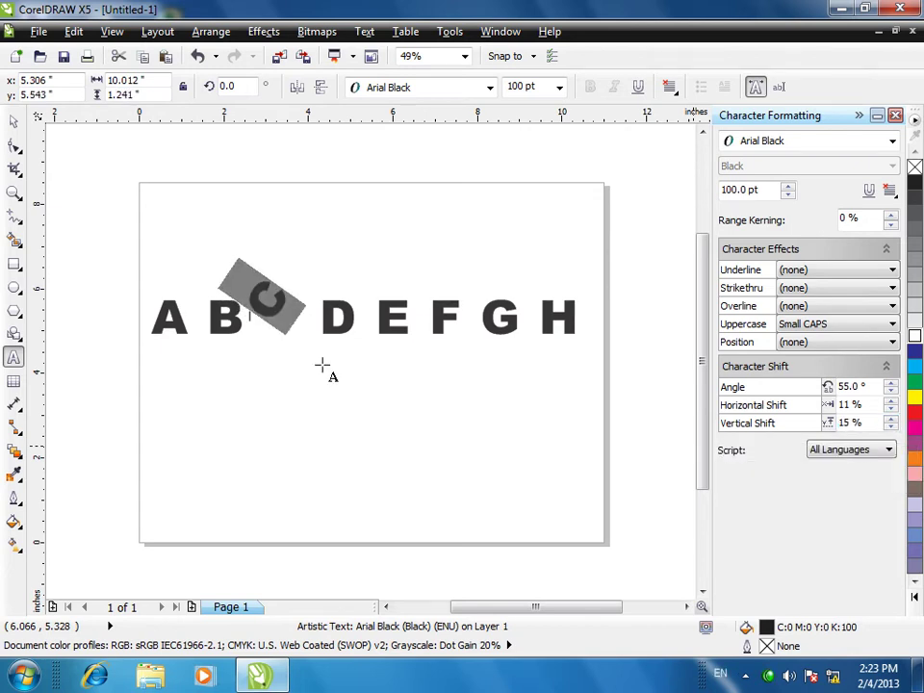
click(15, 122)
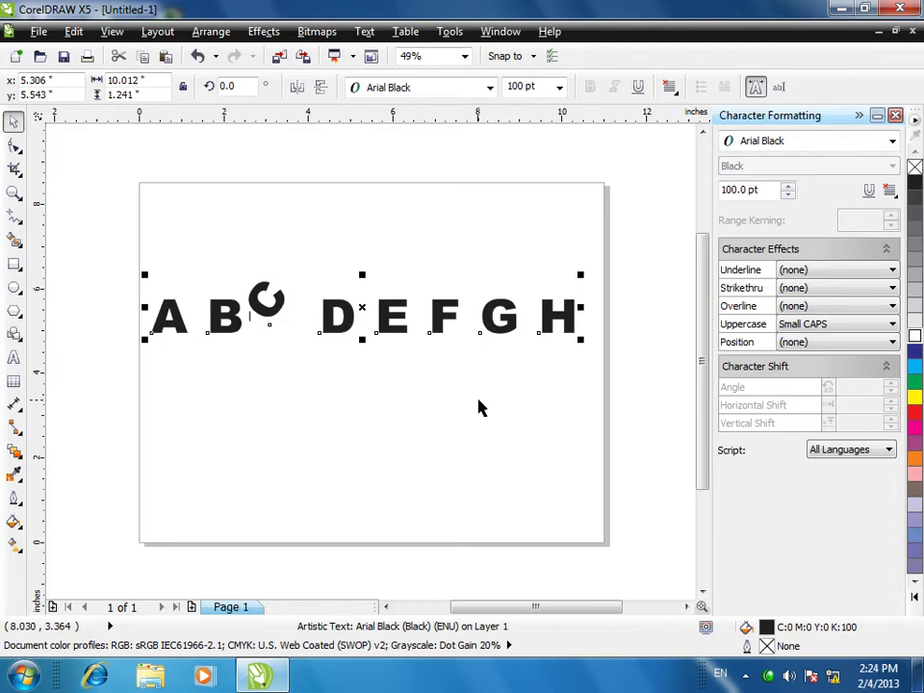
click(302, 319)
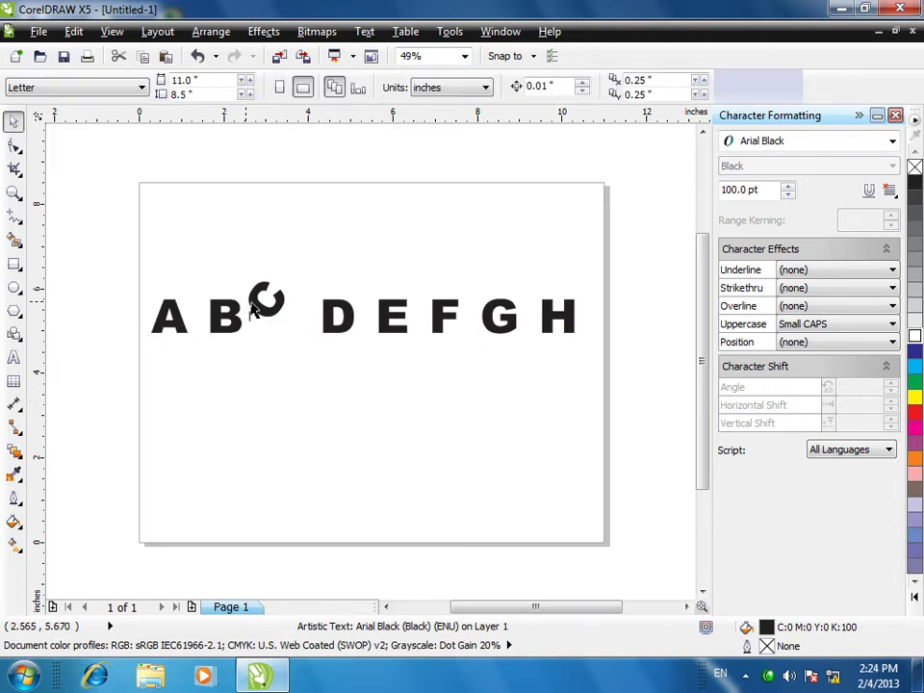
- Select the tilted C and apply Text > Align To Baseline and Straighten Text
double_click(279, 306)
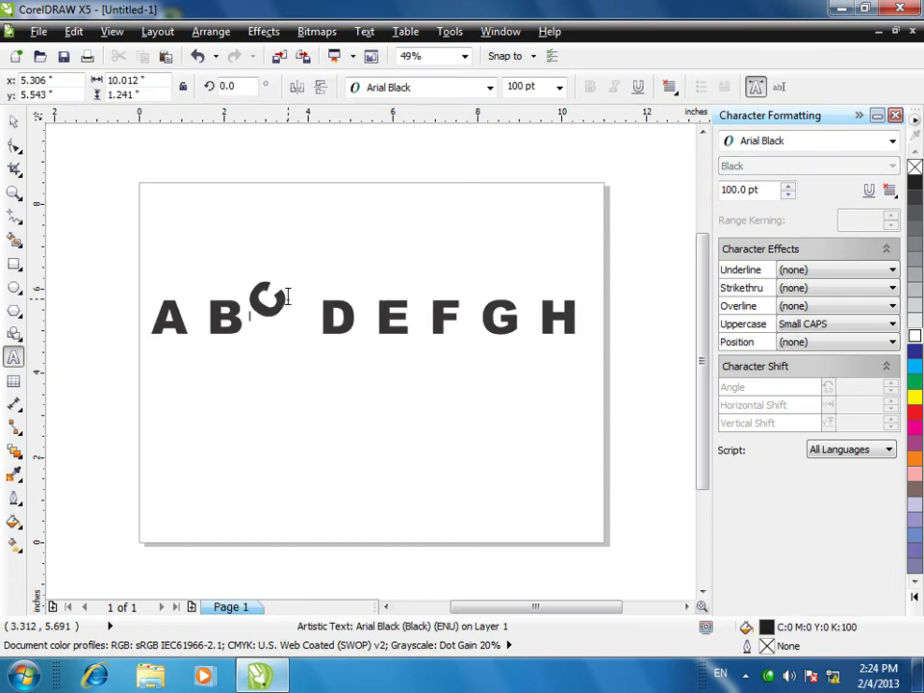
drag(264, 310, 294, 300)
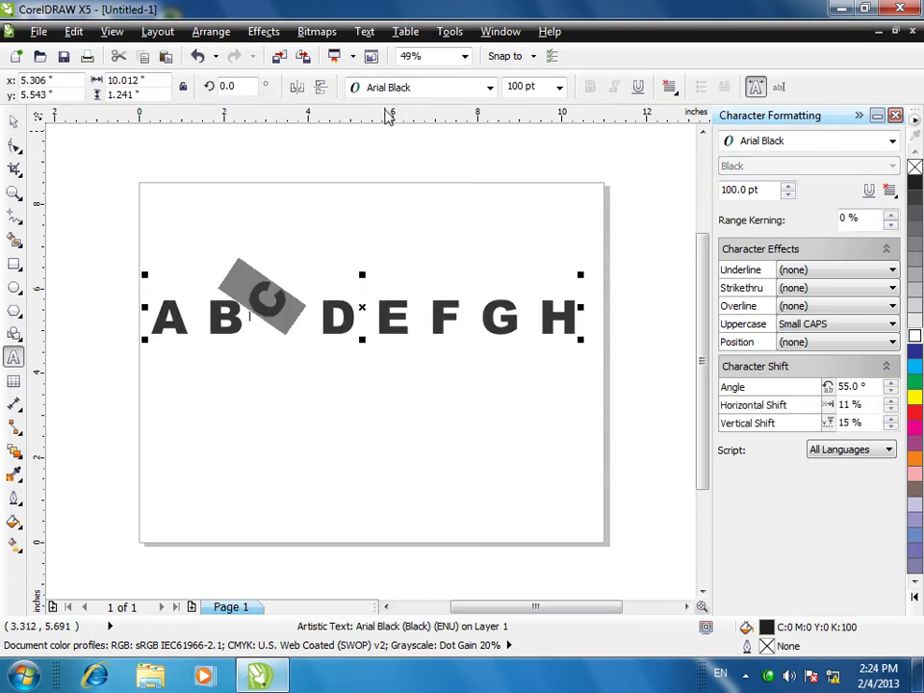
click(365, 32)
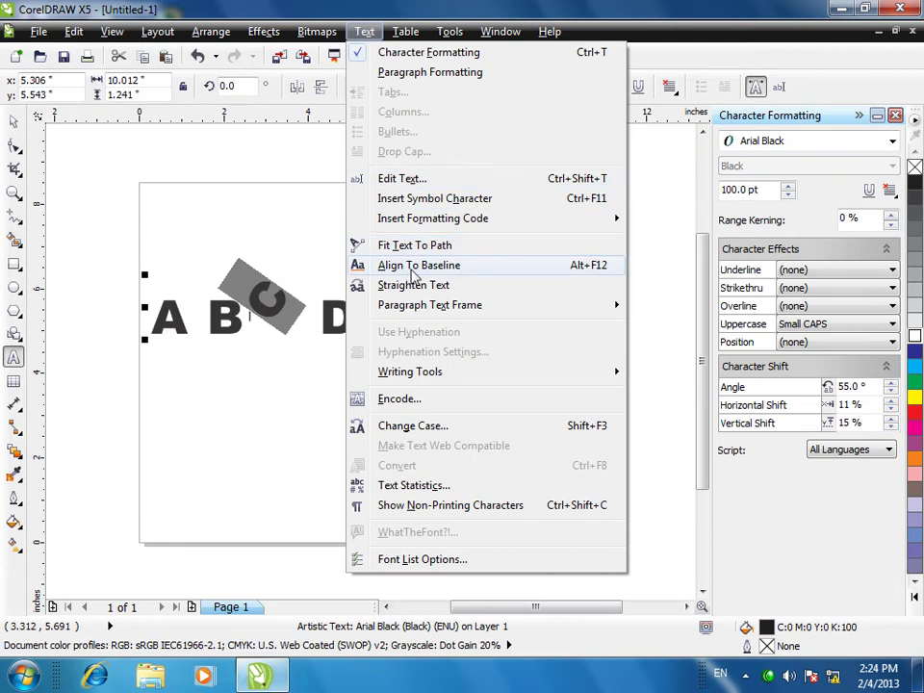
click(412, 269)
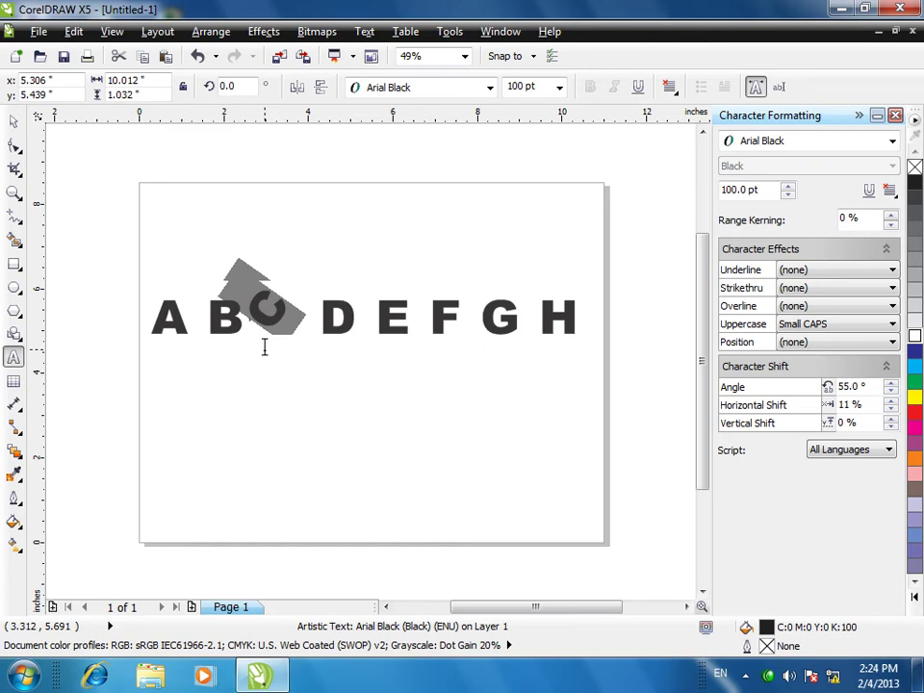
click(363, 31)
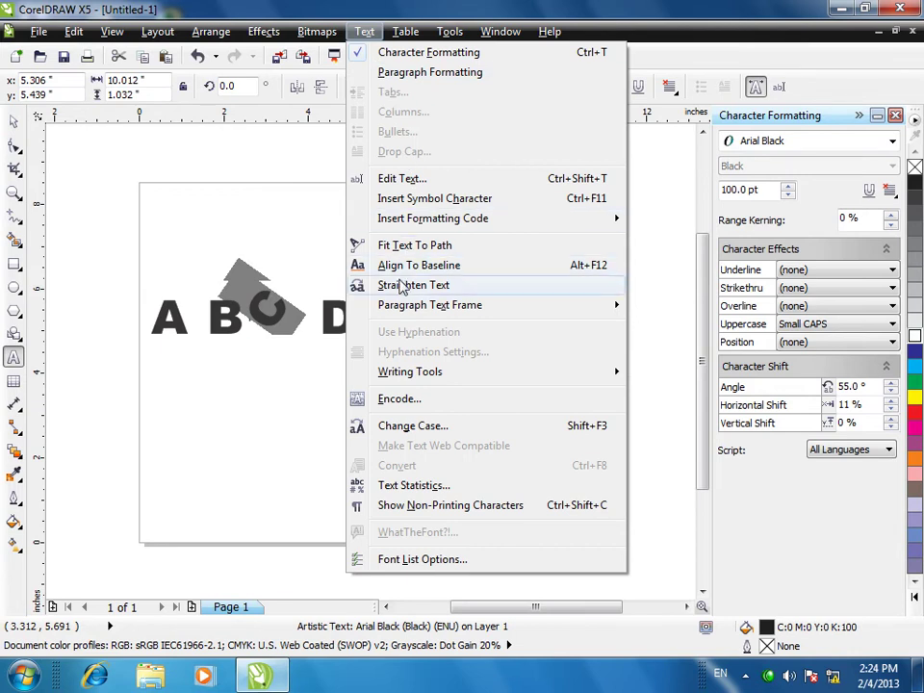
click(404, 285)
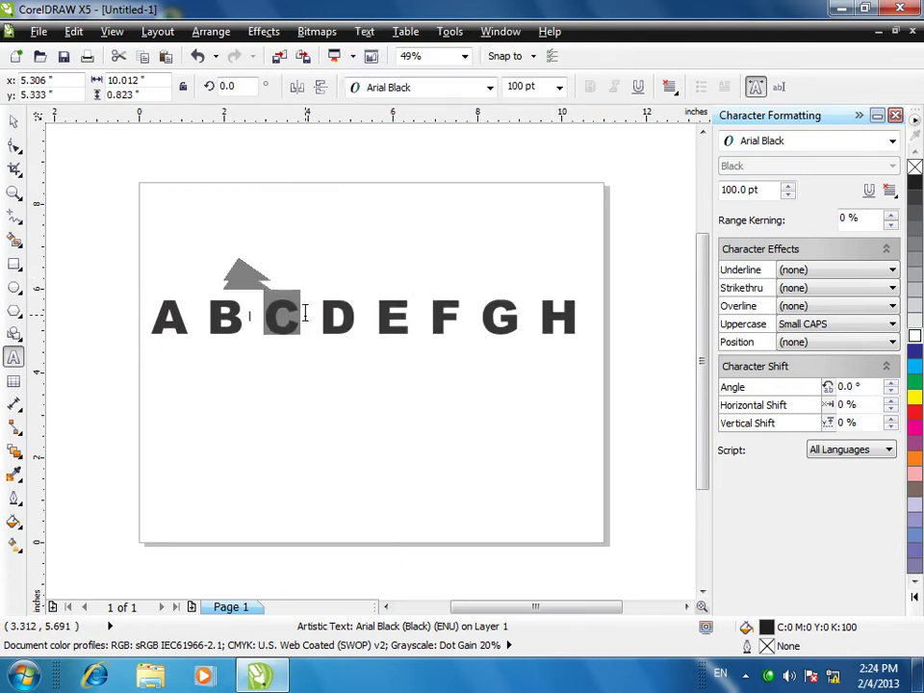
- Close the Character Formatting docker and return to the Pick tool
click(364, 31)
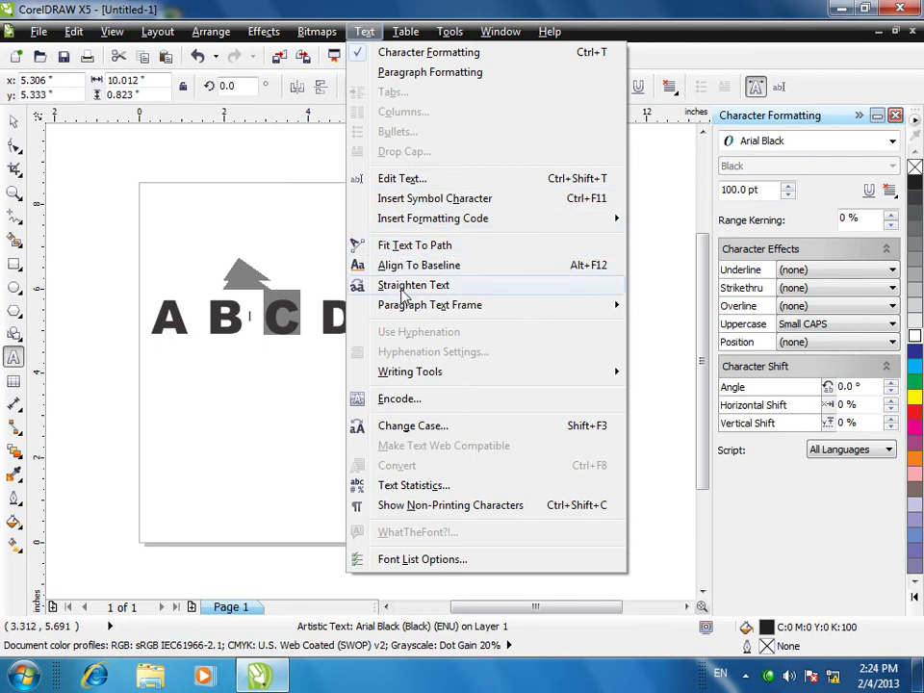
mouse_move(492, 306)
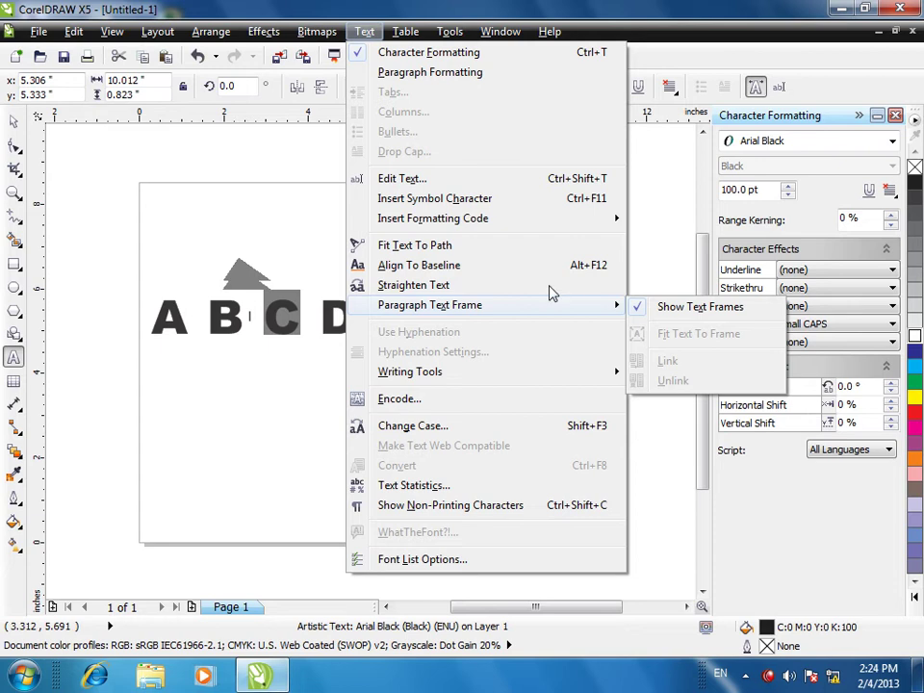
click(285, 202)
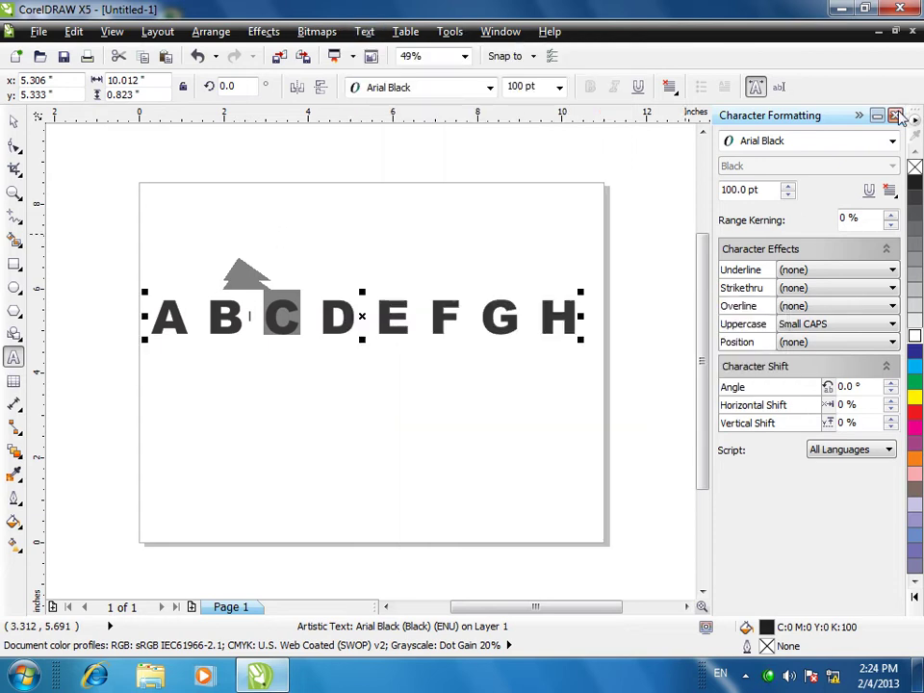
click(895, 116)
click(13, 120)
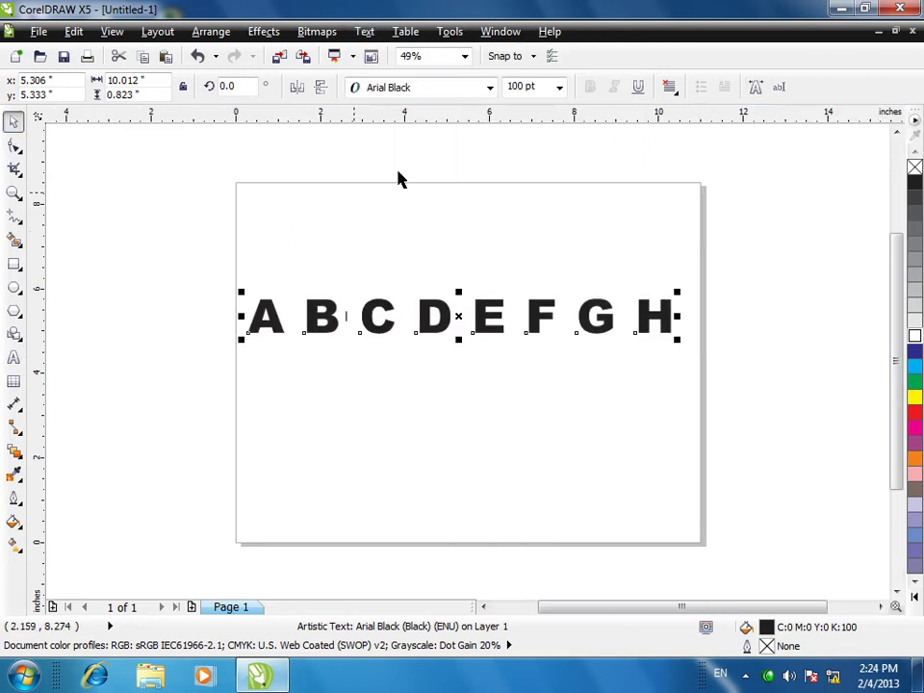
- Open Paragraph Formatting with Spacing, Indents and Text Direction expanded, and drag the heading to the page top
click(364, 32)
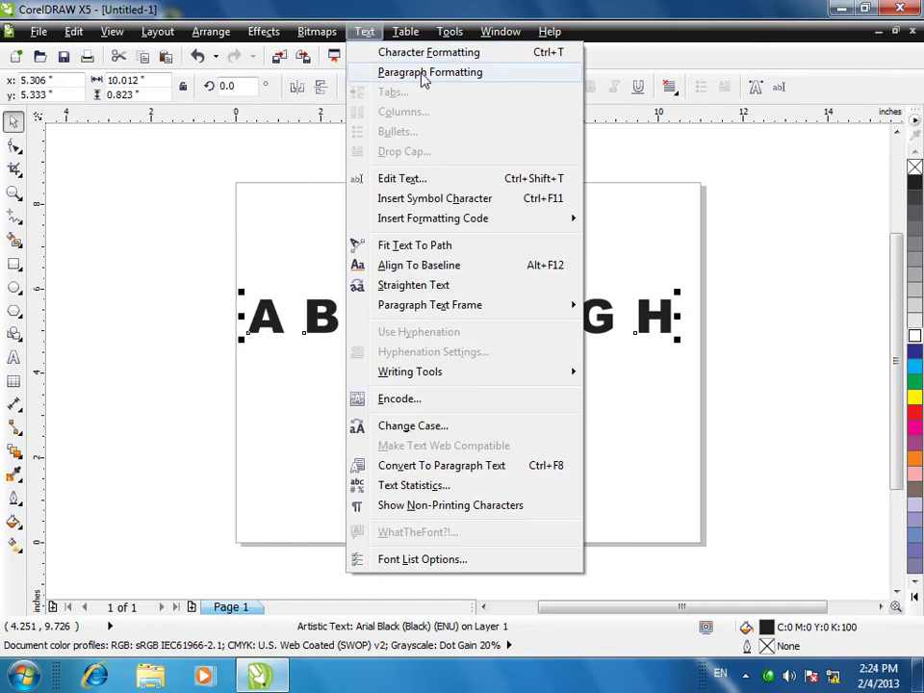
click(414, 73)
click(371, 309)
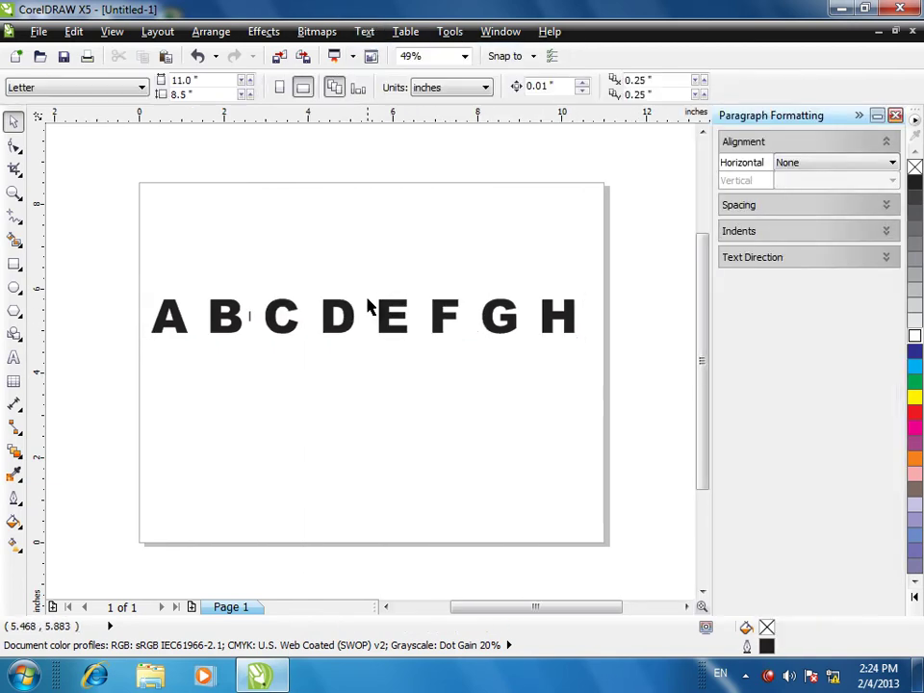
click(337, 317)
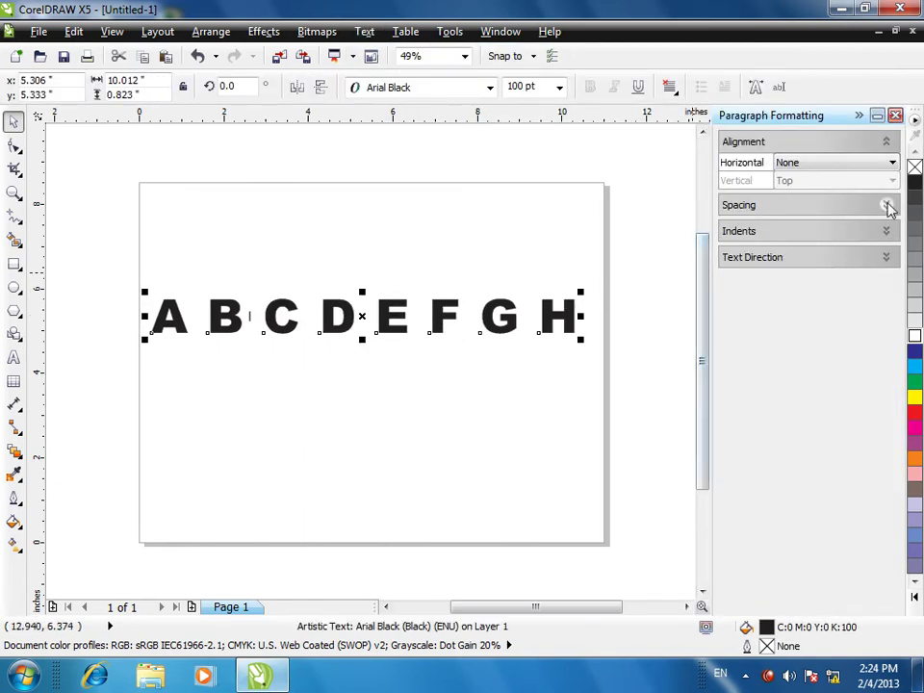
click(887, 205)
click(805, 397)
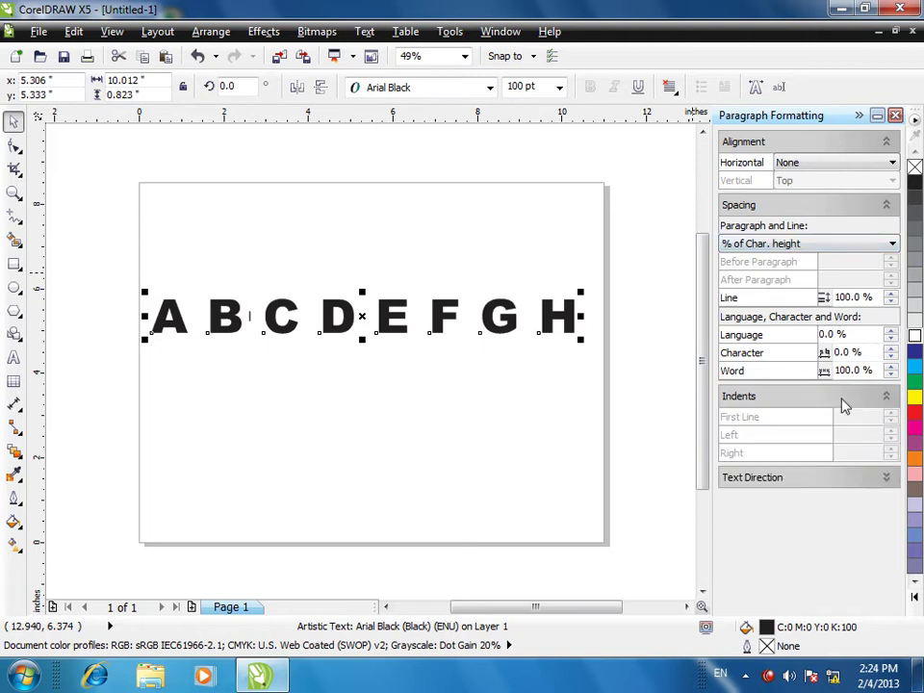
click(763, 481)
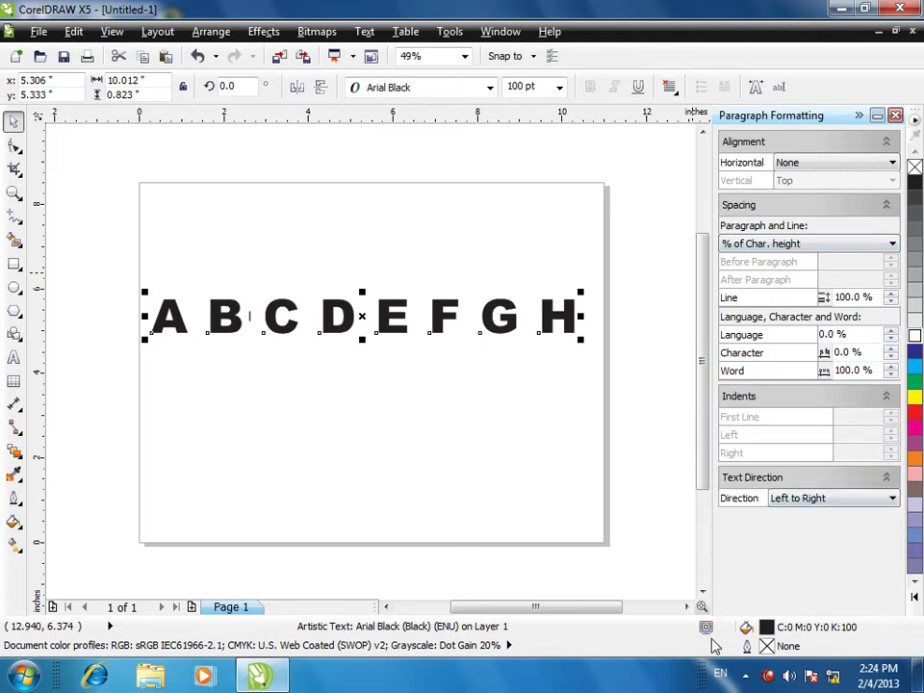
drag(256, 319, 231, 179)
- Draw a paragraph text frame below the heading and set the font size to 36 pt
click(13, 357)
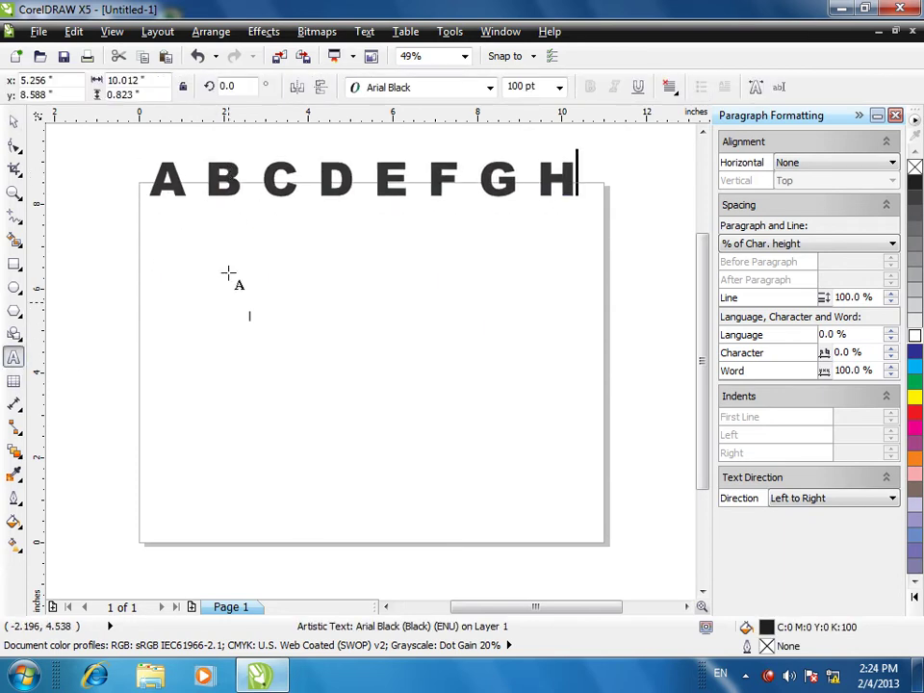
drag(202, 234, 540, 499)
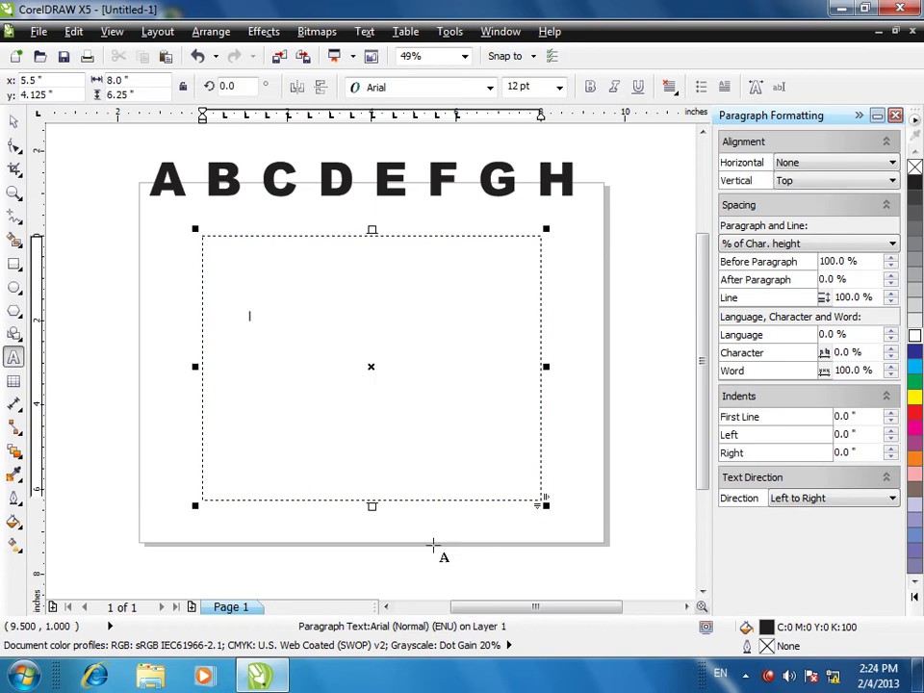
click(557, 89)
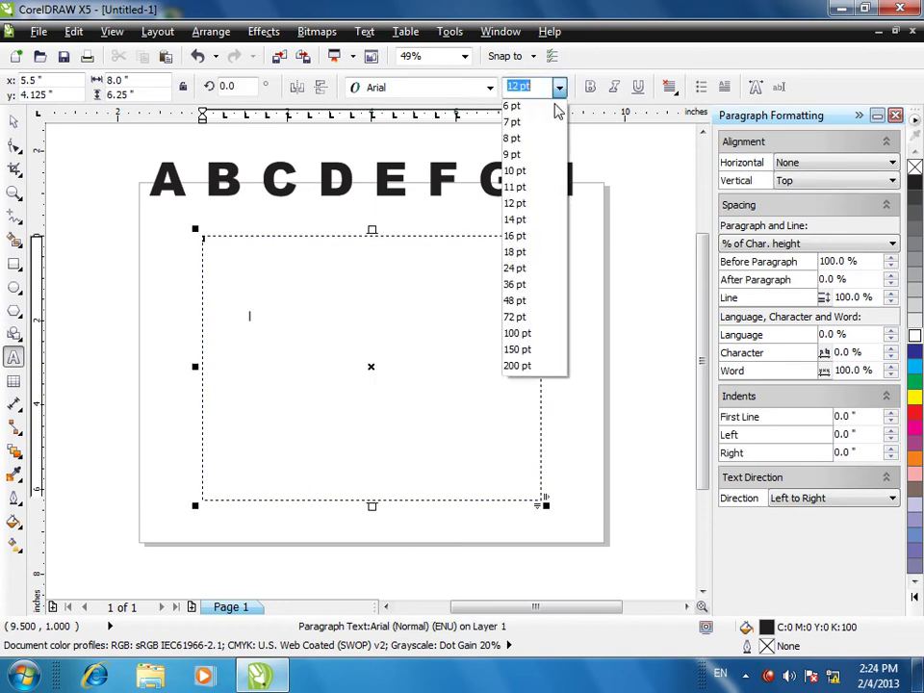
click(525, 285)
- Type two lines of filler text and nudge the frame slightly up and left
text(LDFNGLKDSNFGDSAFF)
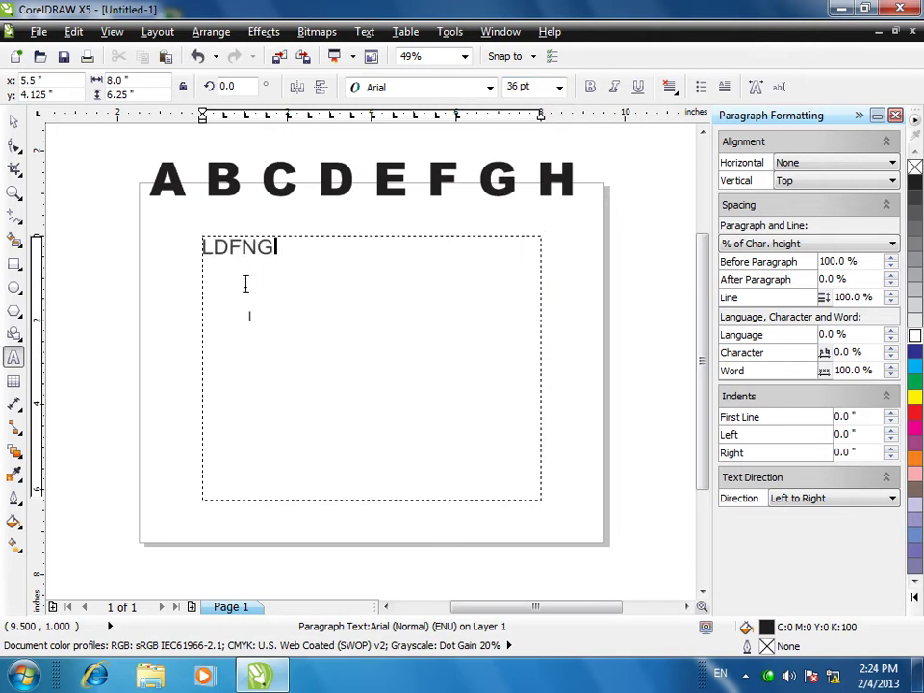
key(Return)
text(LKDSNFLKDSFKDSNFDSFKDSNMFLJMDSA NF)
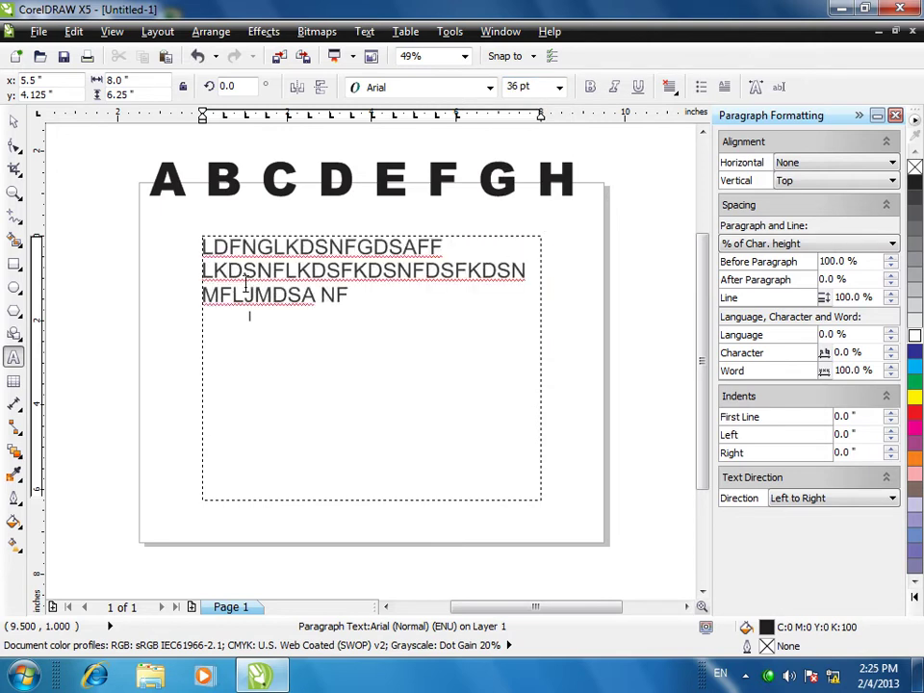
text(KDS NLKDSJFNKDSN FLKDSJNLKDSNF LKDSNFLKDSNFLKDSNLKDSNFLKDSNFFJKDSN)
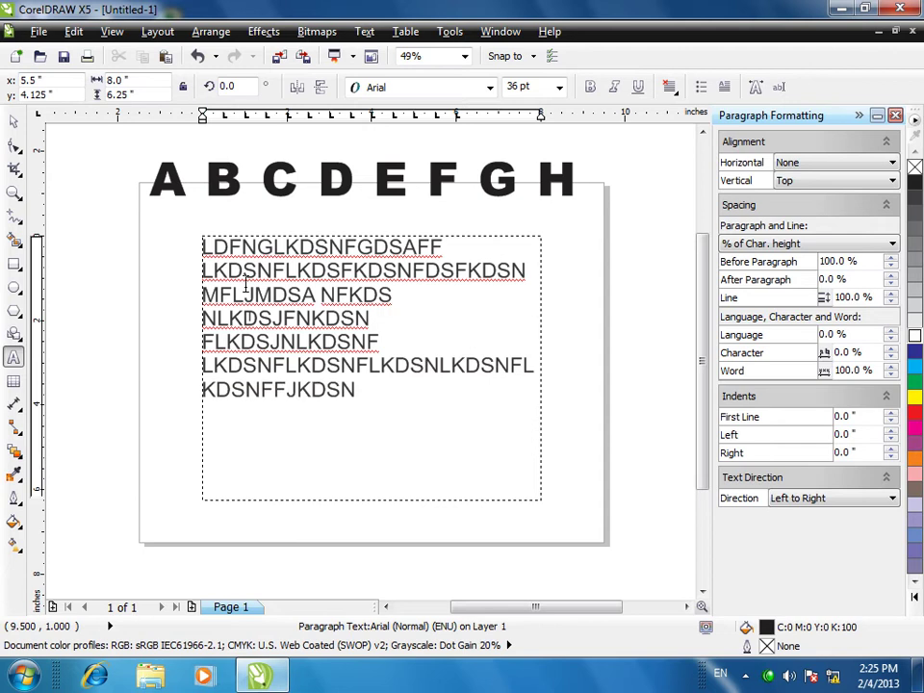
text(FLKDSJLDS NFLKDSJFKDSNF LKDSFKDSMFLKD,SJFKDSFNDSMKJNFLKDSFNLKDSFJDSFNDSLKFNLKDSF)
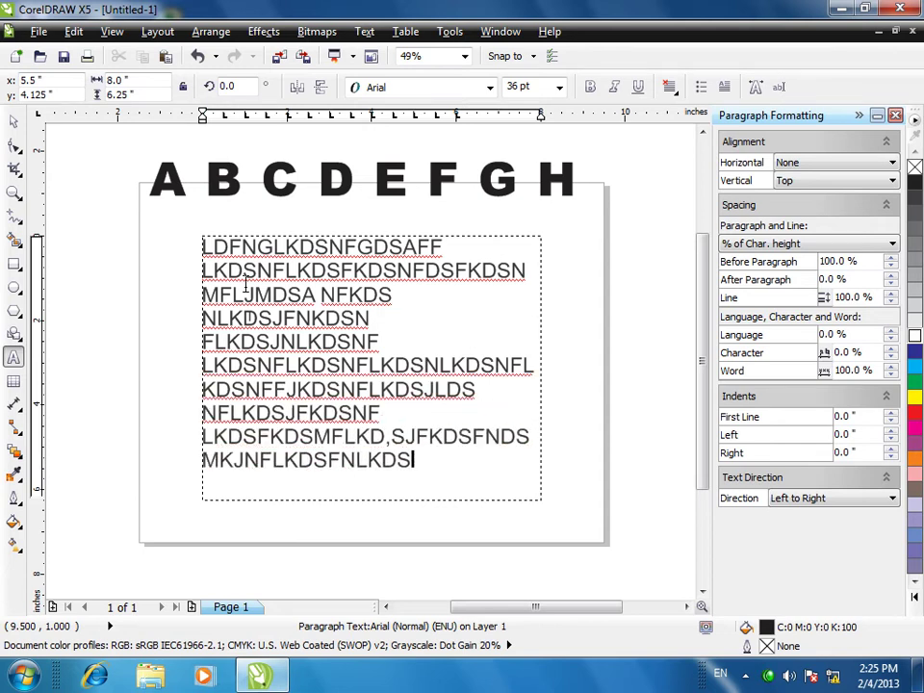
click(13, 122)
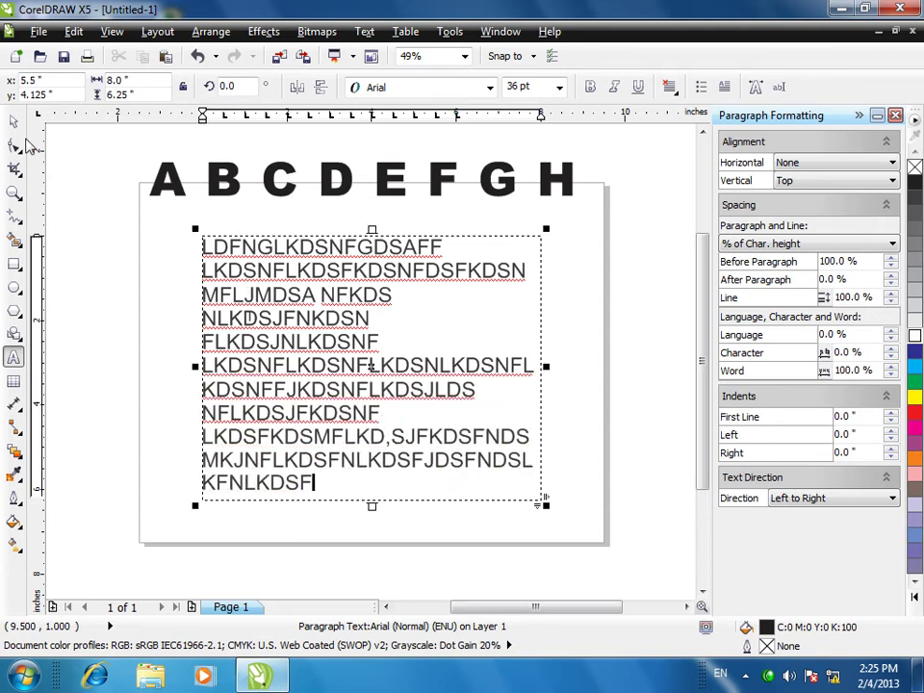
drag(258, 296, 254, 283)
- Center the paragraph text horizontally and close the spacing settings
click(805, 166)
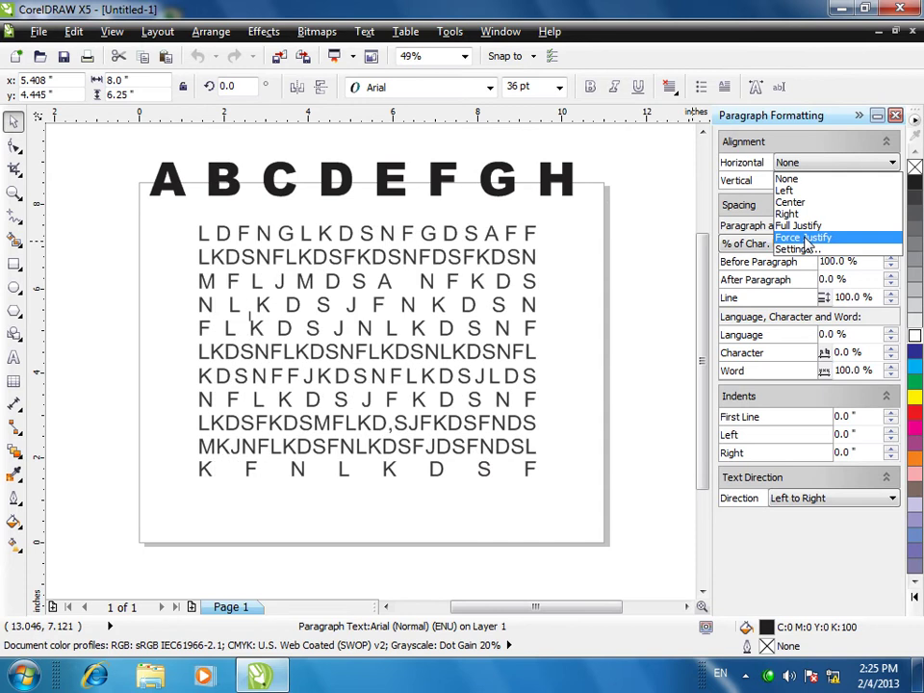
click(805, 249)
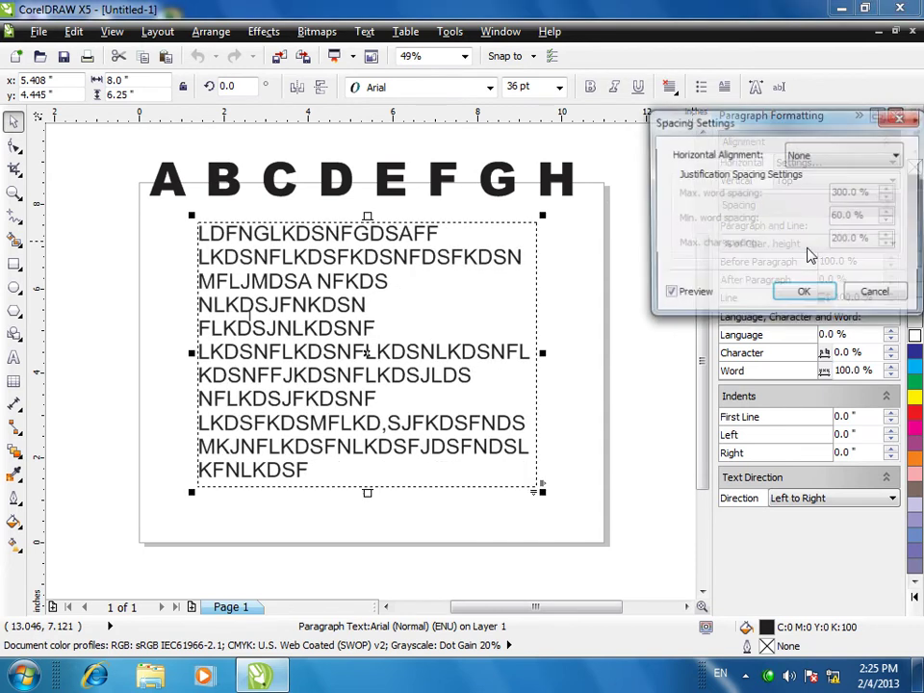
click(847, 156)
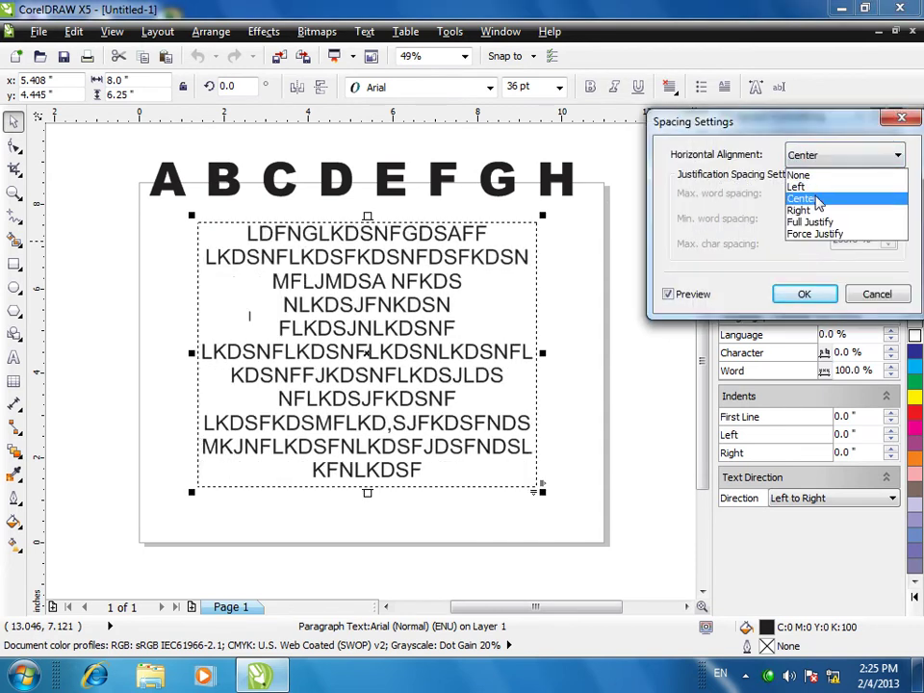
click(817, 200)
click(877, 294)
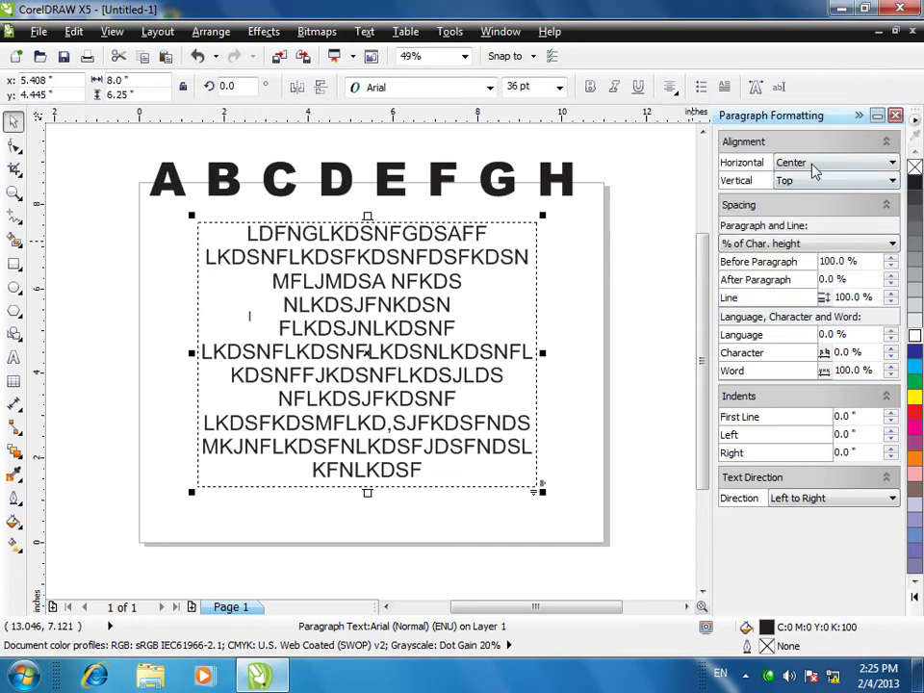
- Enlarge the text frame by its corner handle and set vertical alignment to Bottom
click(805, 181)
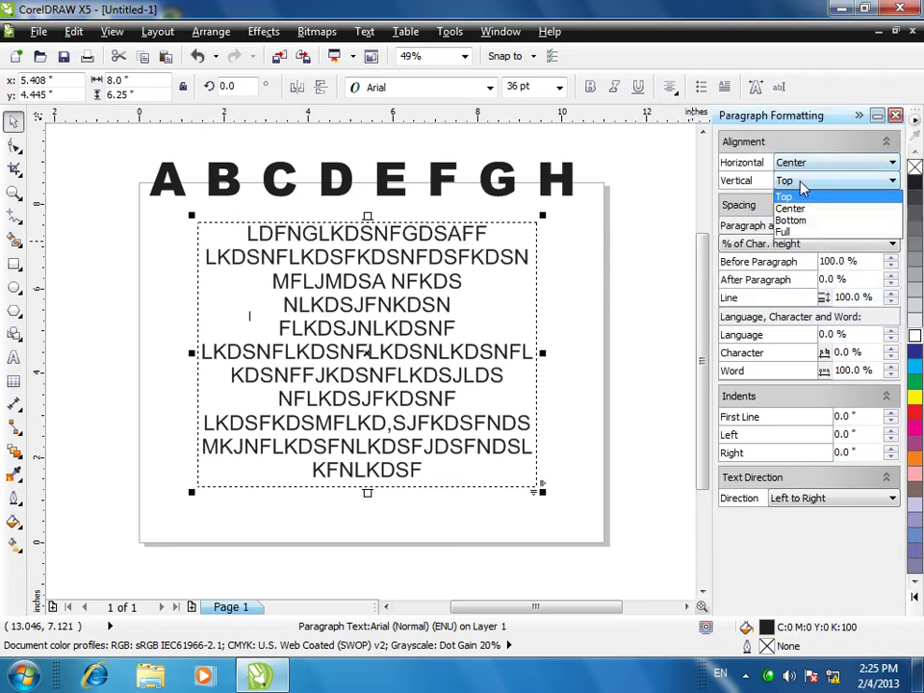
click(797, 194)
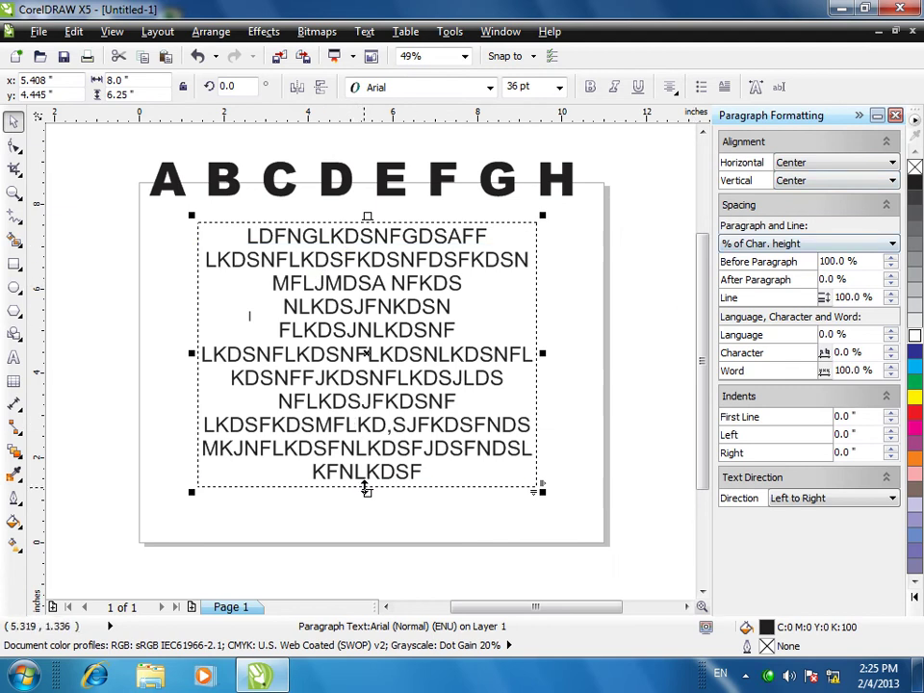
drag(543, 490, 594, 555)
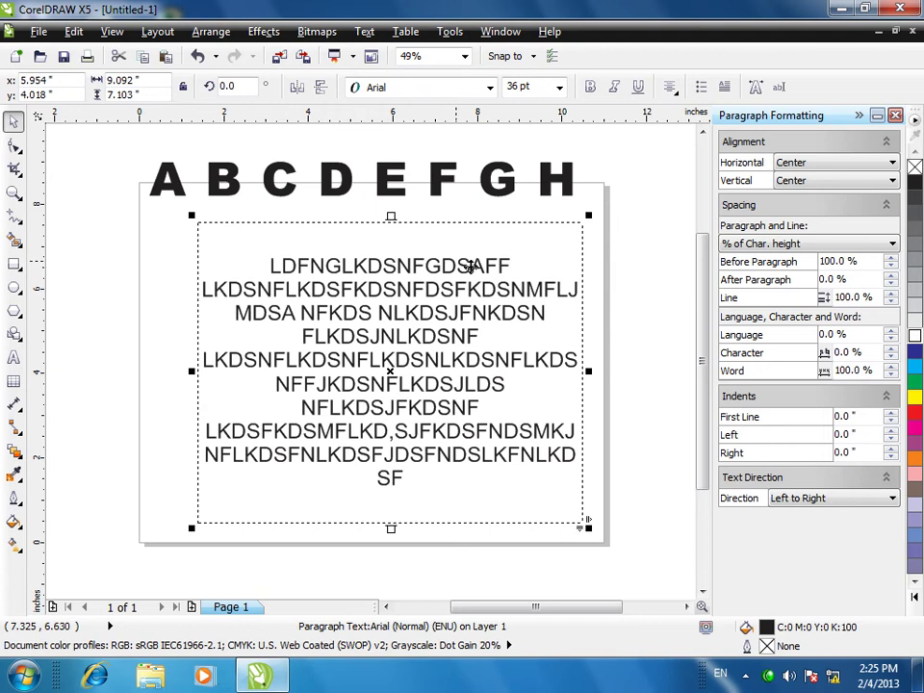
click(833, 182)
click(791, 220)
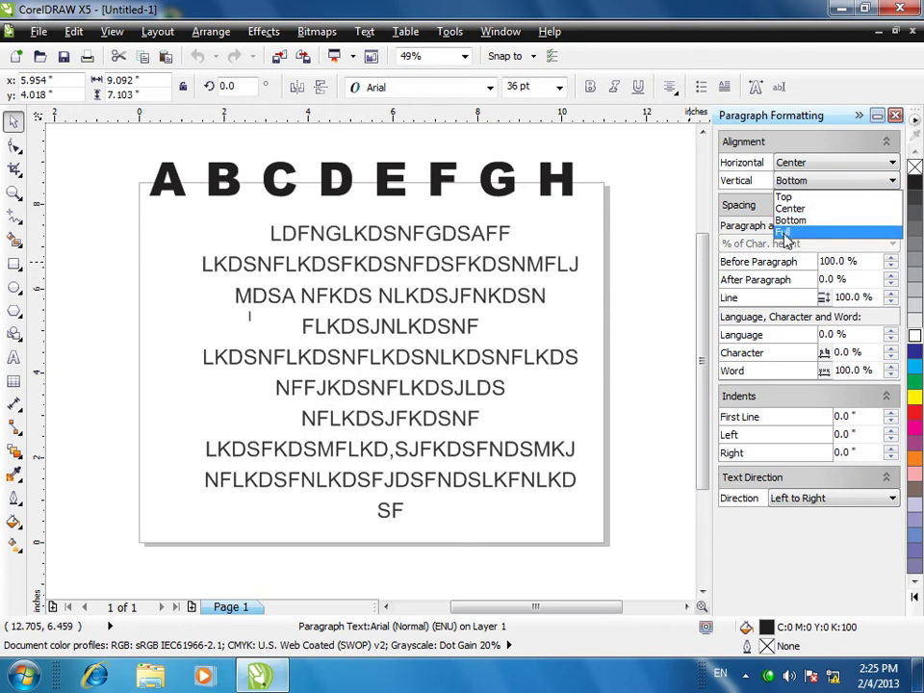
- Set vertical alignment to Top and raise before-paragraph spacing to 109%
click(784, 197)
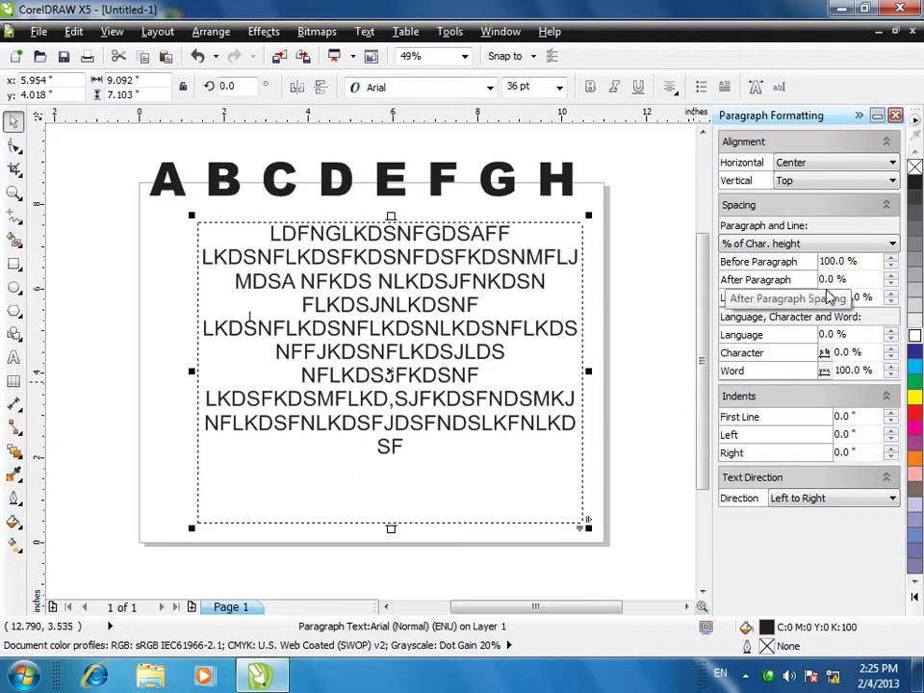
click(891, 258)
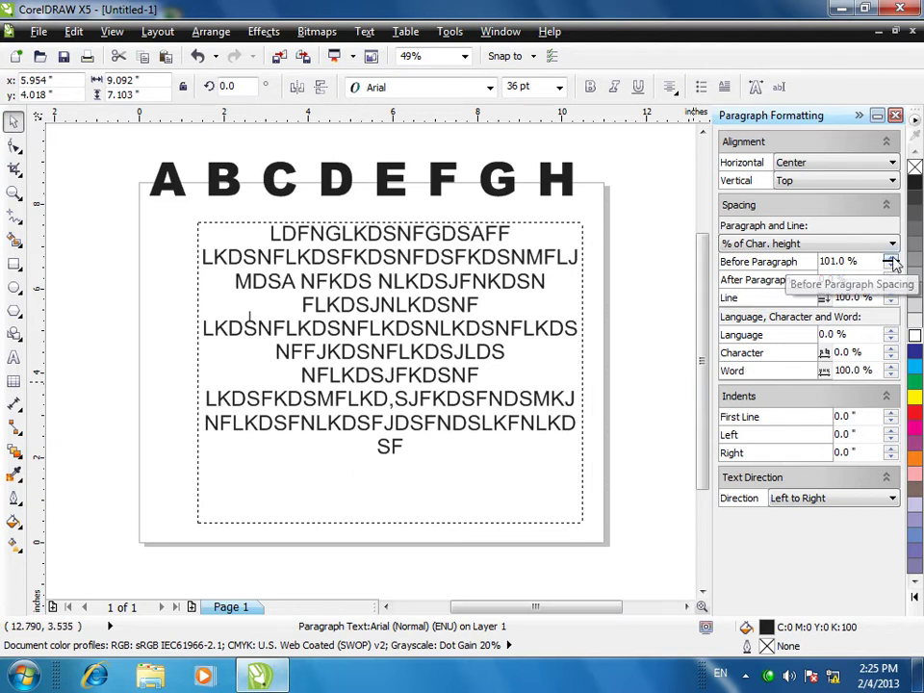
click(891, 258)
click(891, 258)
click(892, 259)
click(892, 259)
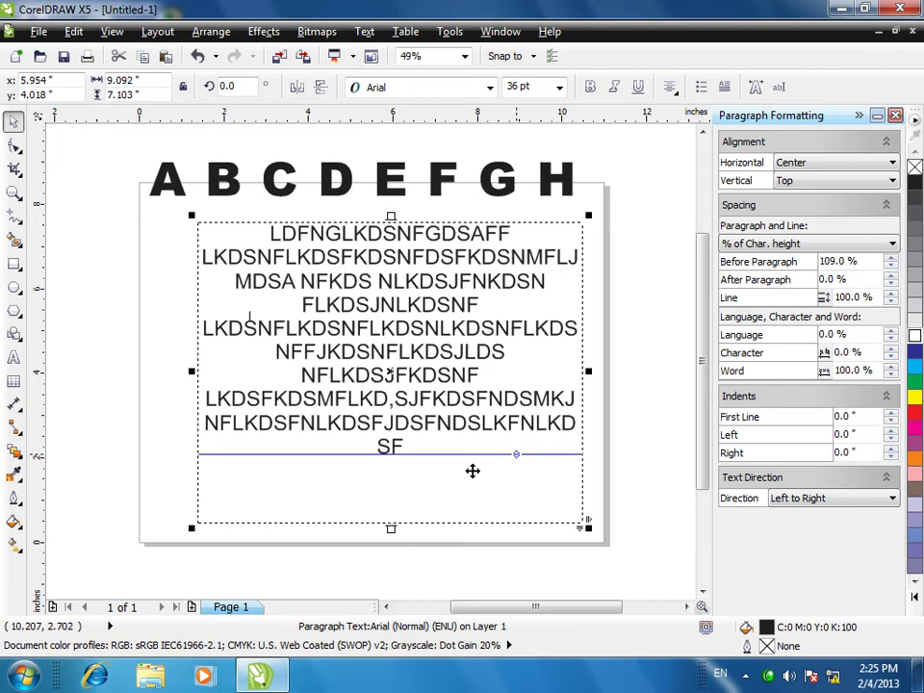
- Replace the text after N with a paragraph break and new typed text, then select all
double_click(554, 336)
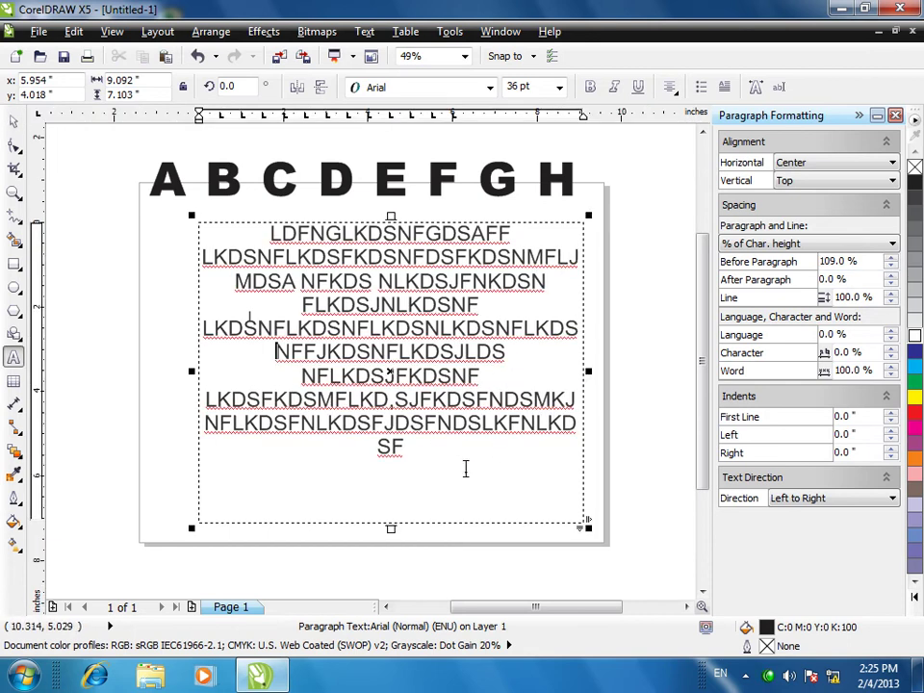
drag(464, 468, 283, 356)
key(Return)
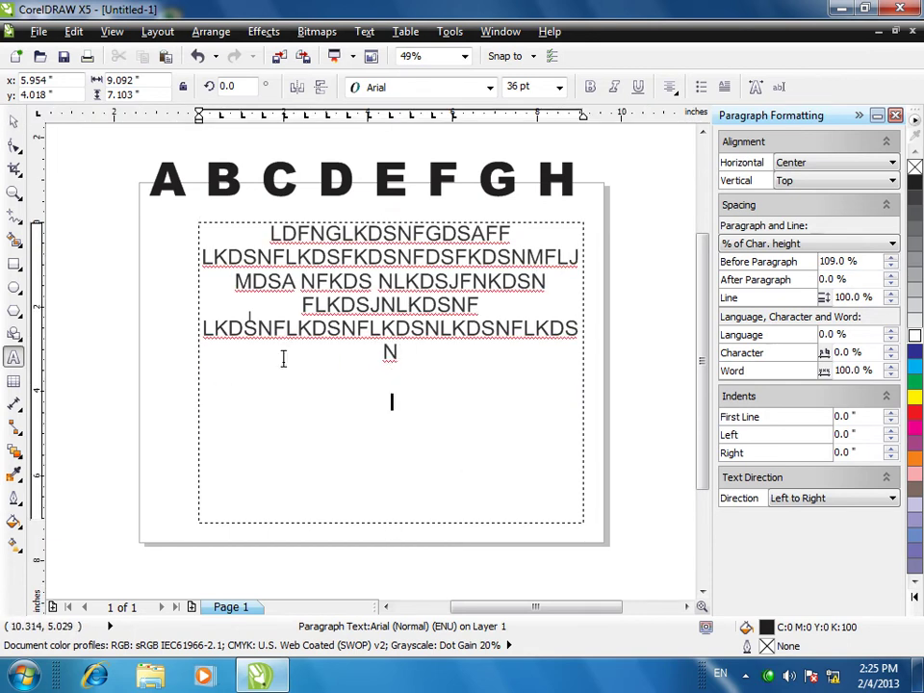
text(KJDSMF;PLDSMFLDSMFLKDSMFKDS)
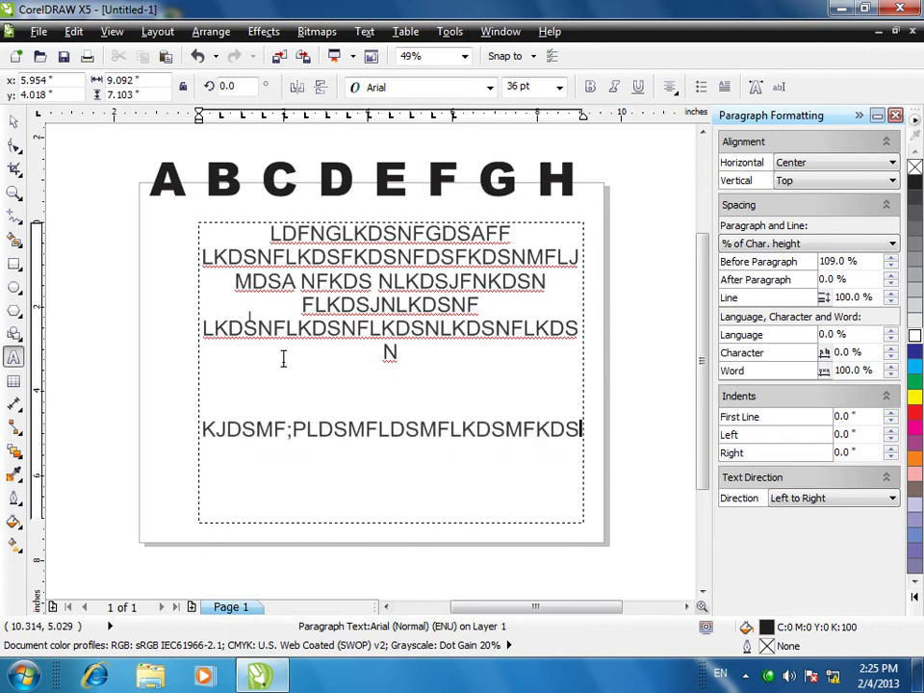
text(MF LD,SMF,XZMCXZ;LXZMCXZL,MCXZM,CZX.,)
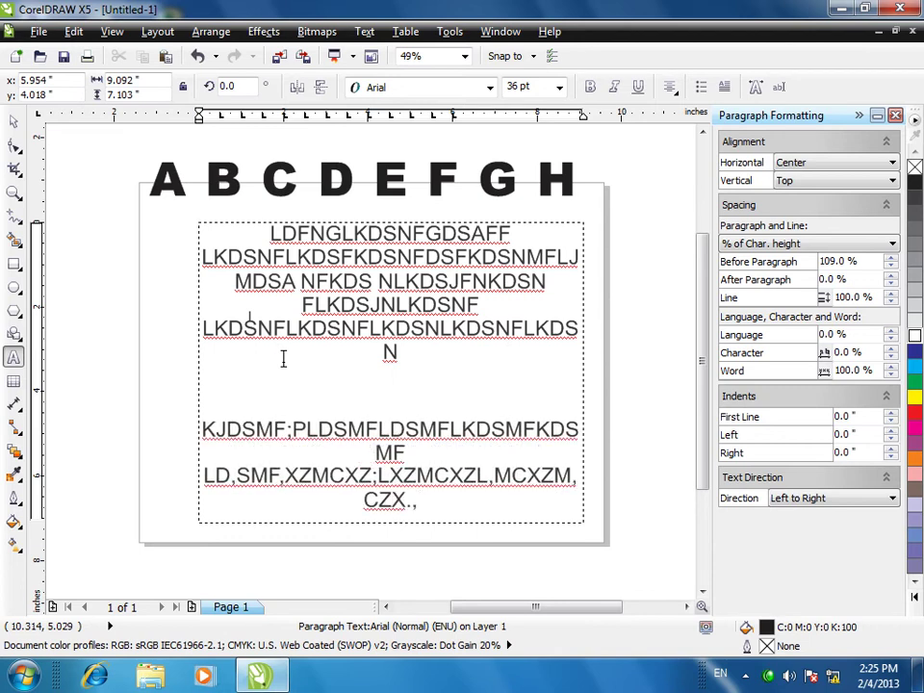
key(ctrl+a)
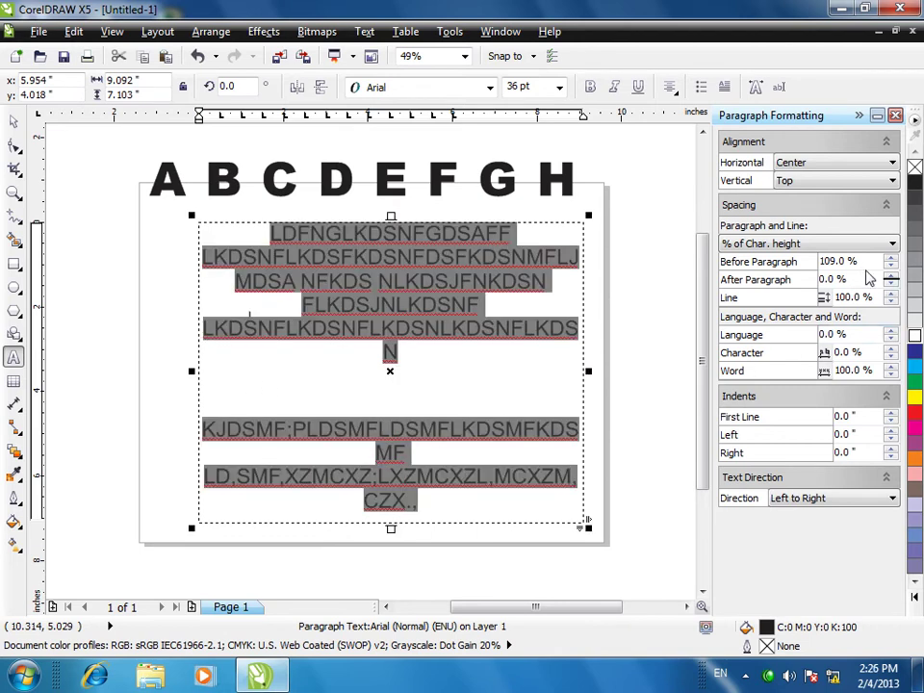
- Lower before-paragraph spacing to 87%, then raise it to 92%
click(891, 271)
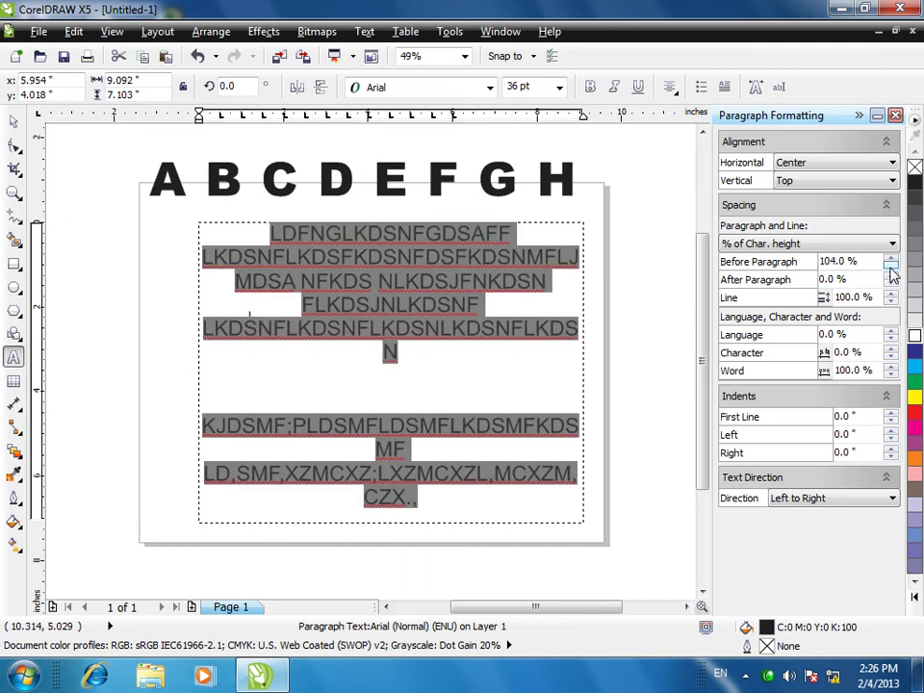
click(890, 267)
click(891, 266)
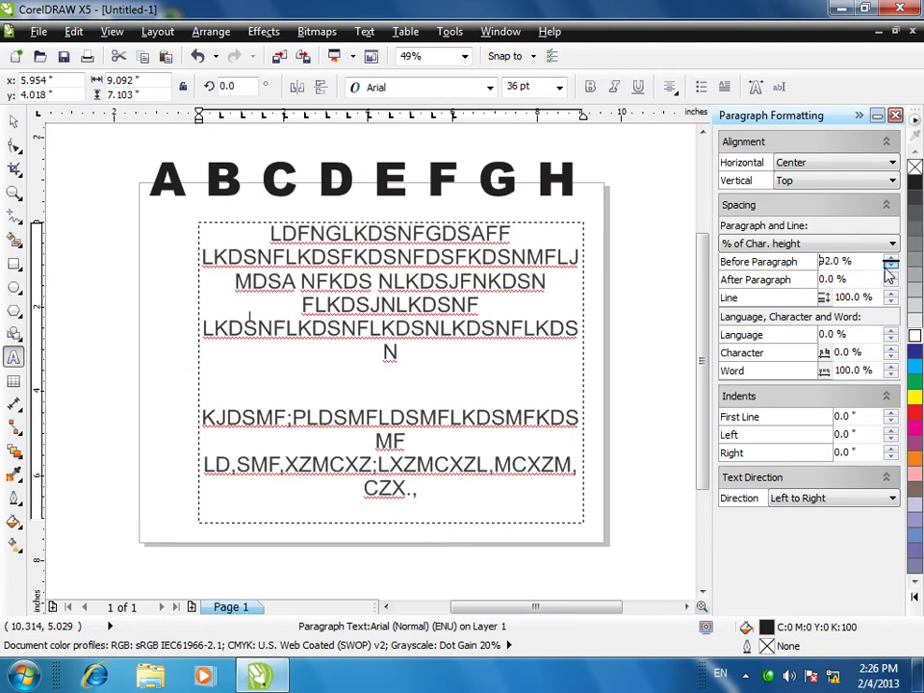
click(890, 266)
click(890, 267)
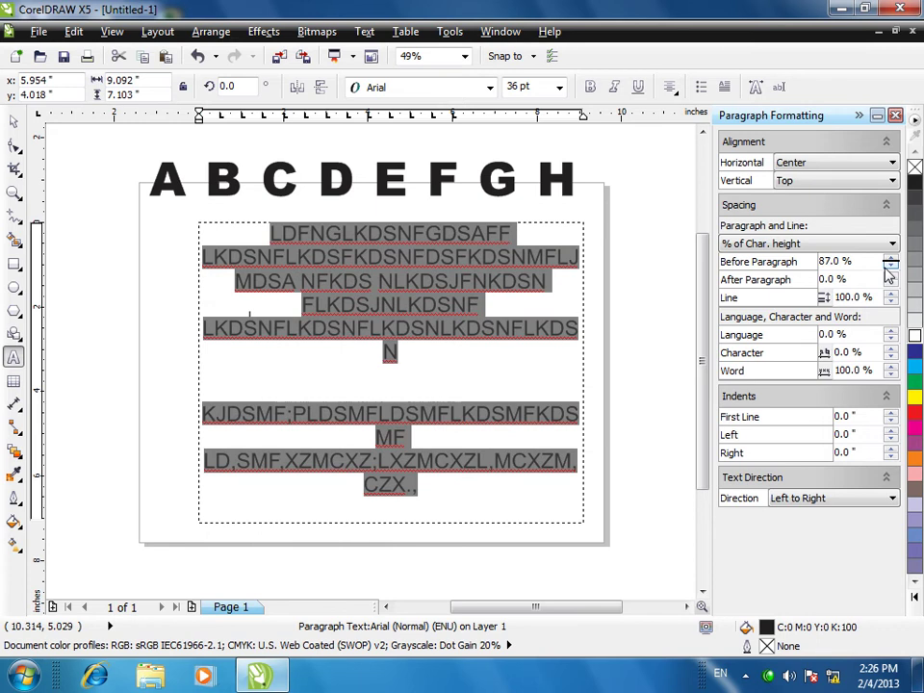
click(890, 258)
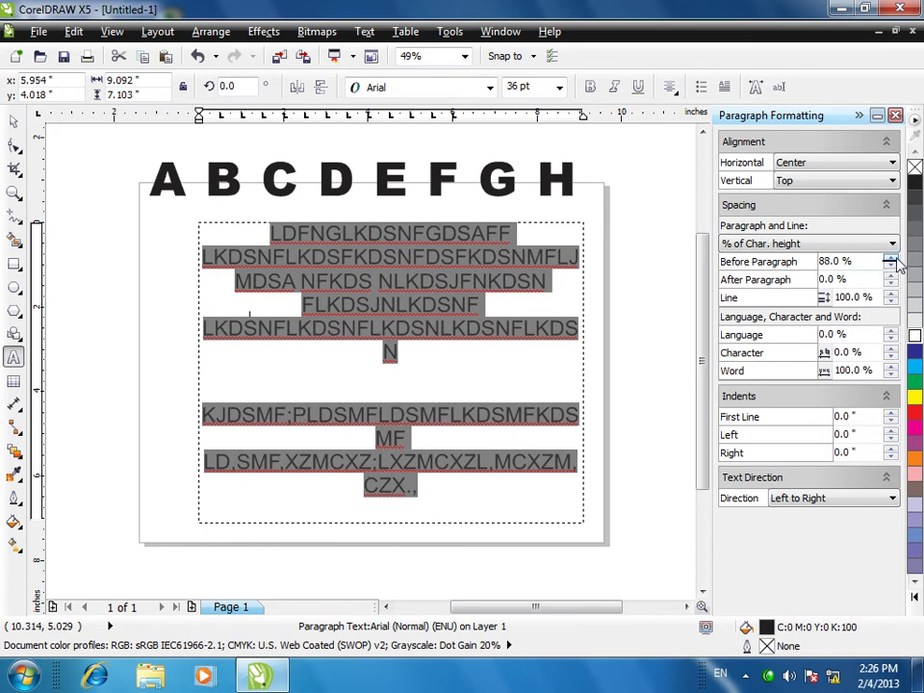
click(890, 258)
click(890, 258)
click(891, 258)
click(890, 258)
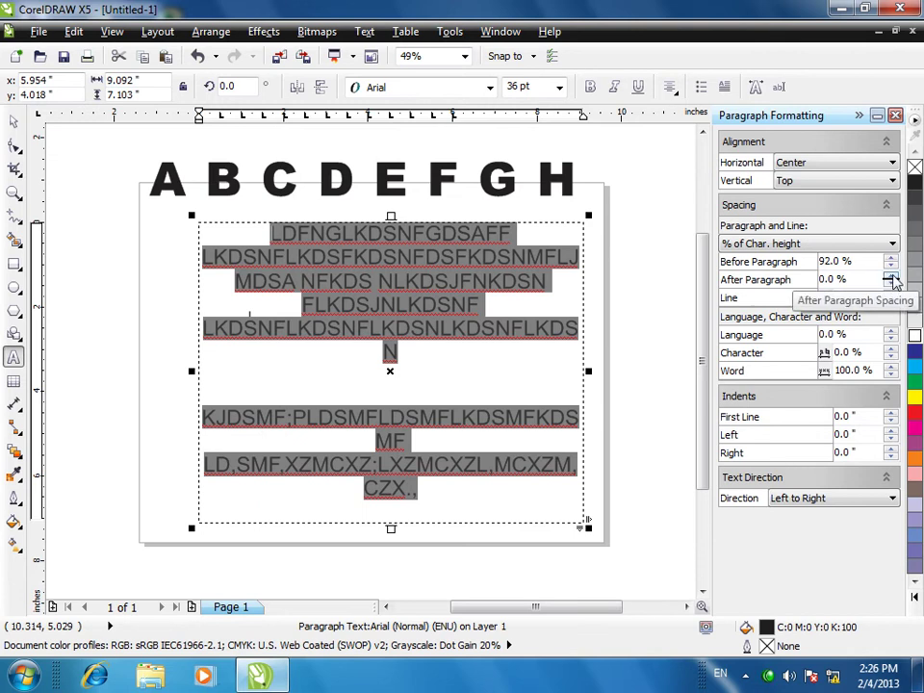
- Set after-paragraph spacing to 4%, and return line spacing from 108% to 100%
click(890, 277)
click(890, 277)
click(890, 276)
click(891, 285)
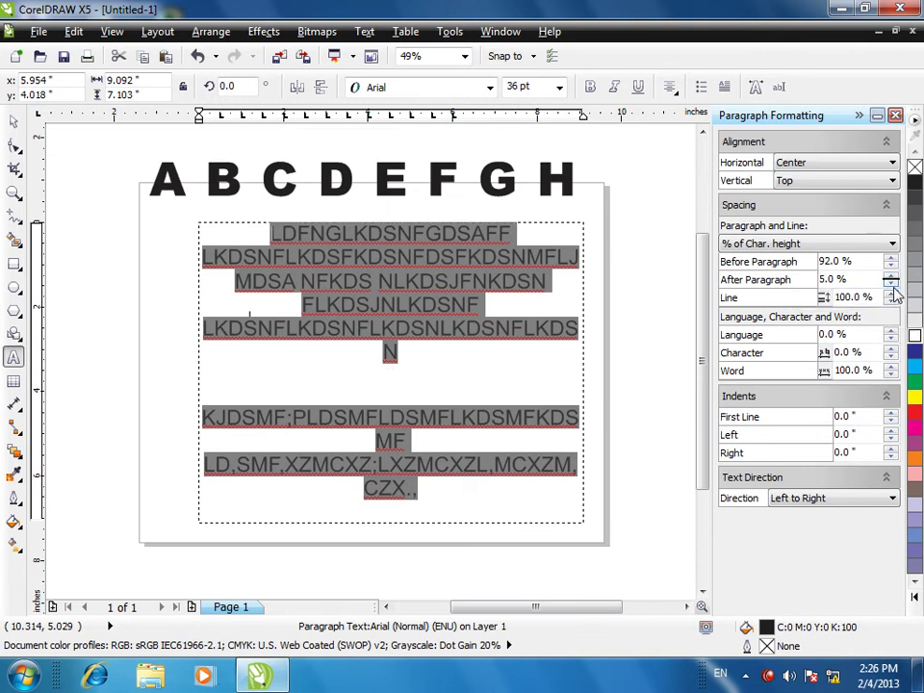
click(891, 284)
click(890, 294)
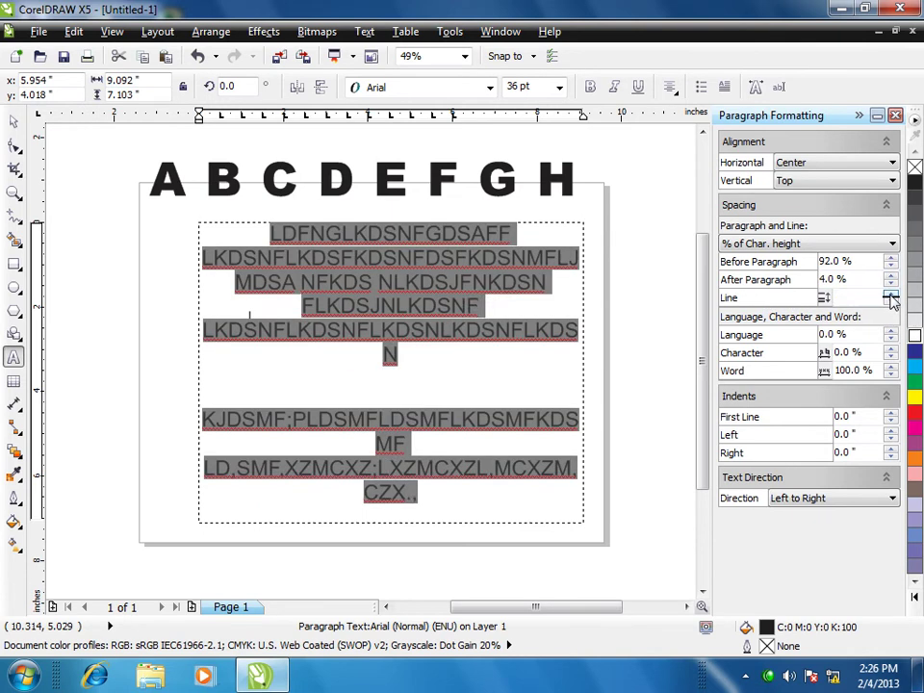
key(ctrl+a)
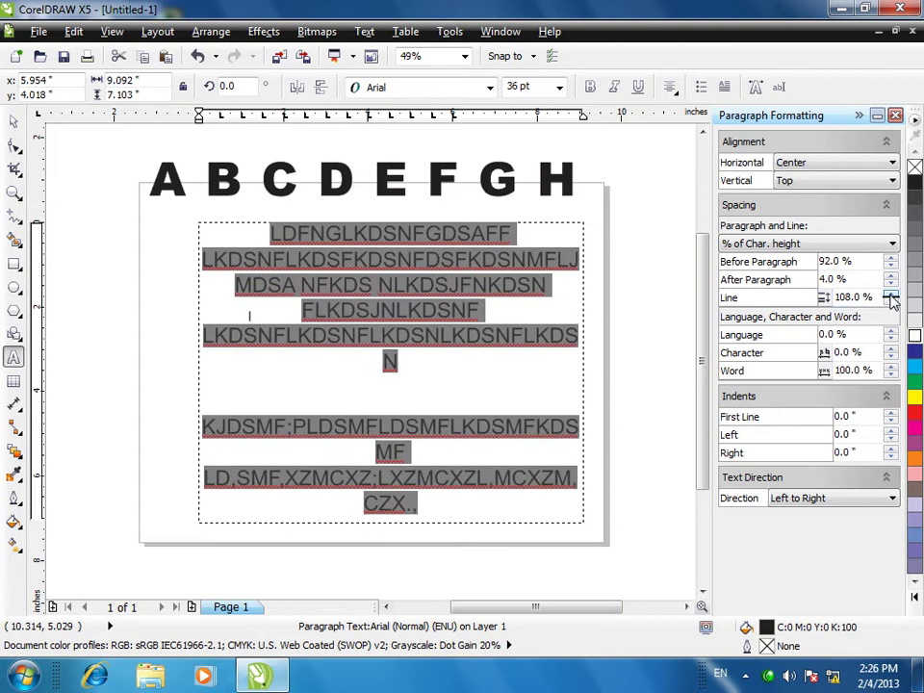
click(892, 301)
click(891, 301)
click(892, 303)
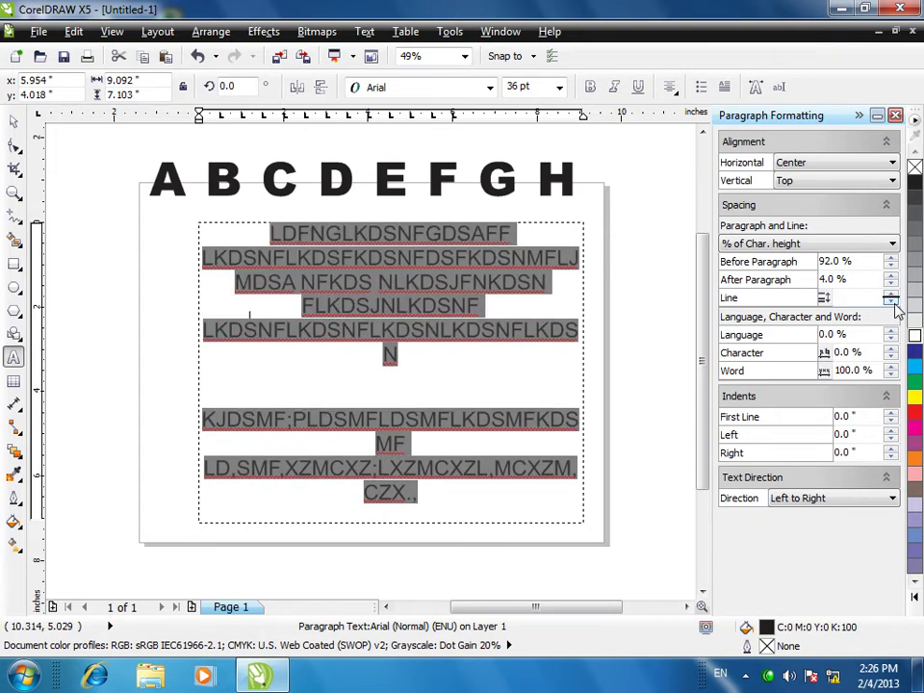
click(892, 304)
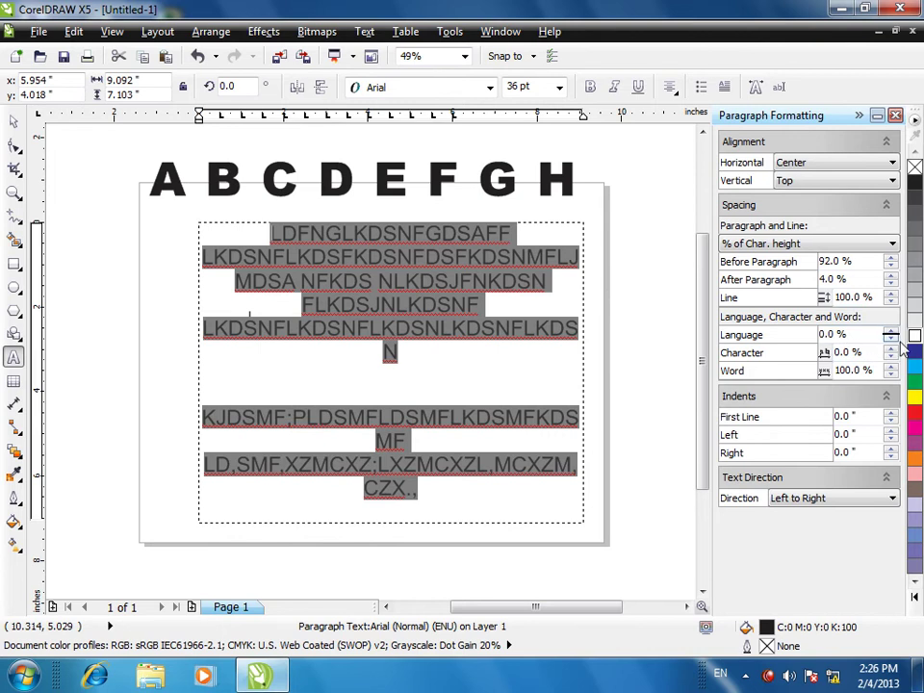
- Set language spacing to 1%, character spacing to 2% and word spacing to 104%
click(891, 330)
click(891, 349)
click(891, 348)
click(891, 349)
click(891, 348)
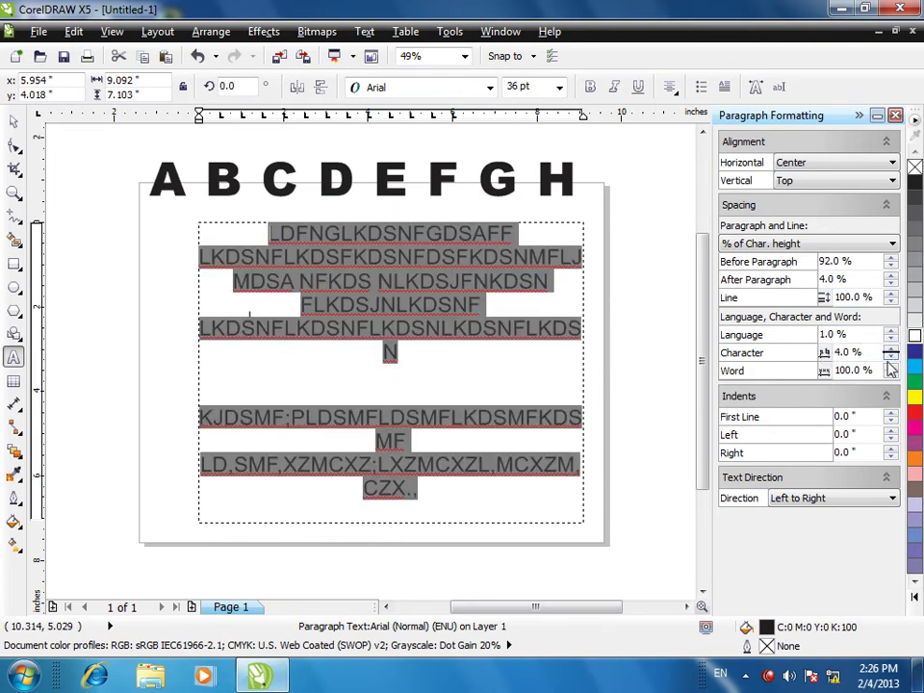
click(891, 357)
click(891, 357)
click(891, 367)
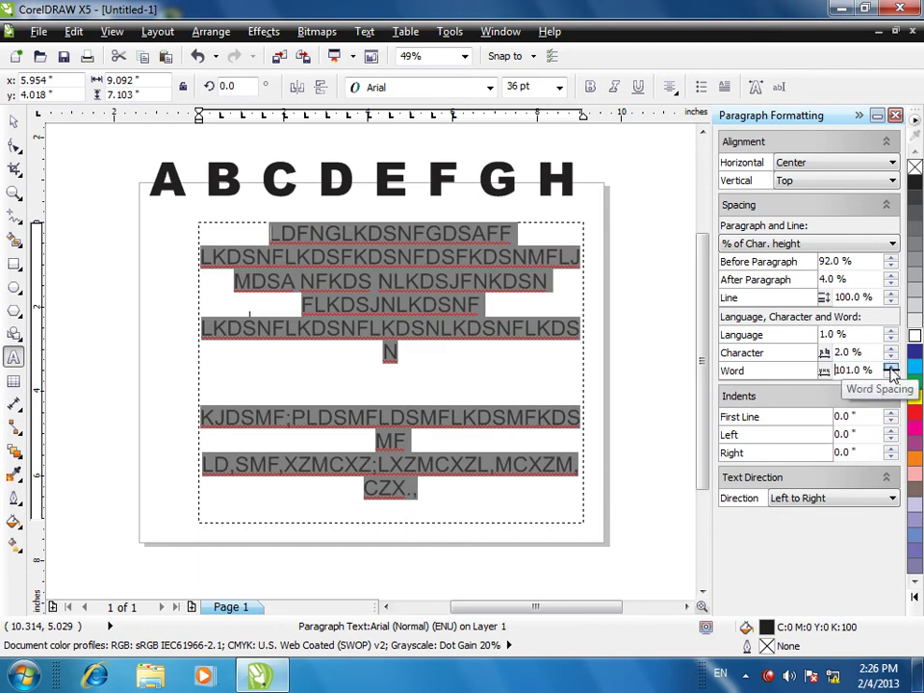
click(891, 367)
click(891, 367)
click(891, 366)
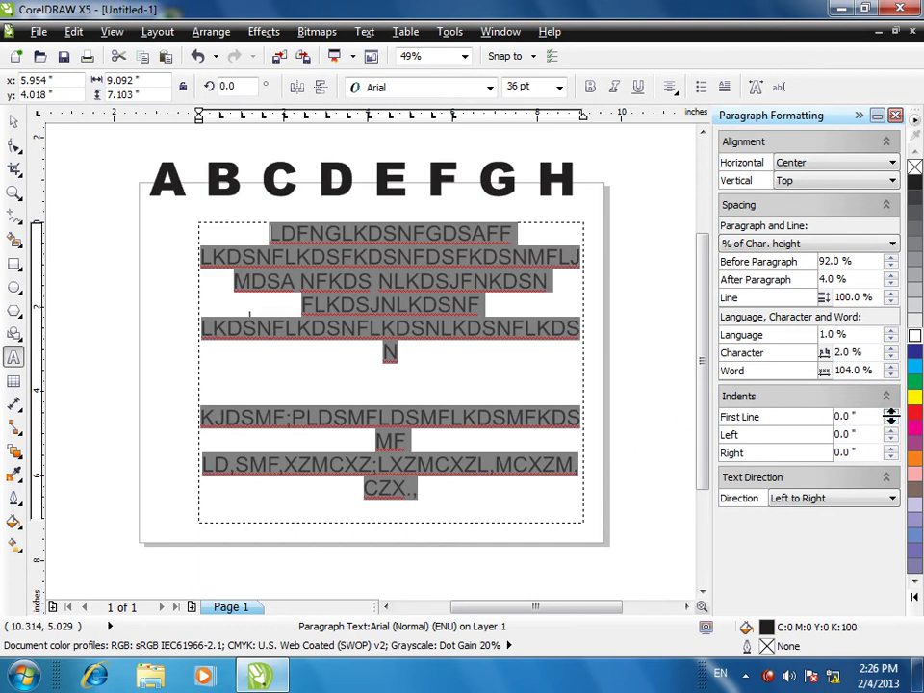
- Try right alignment on the paragraphs, then return them to left alignment
click(809, 162)
click(787, 214)
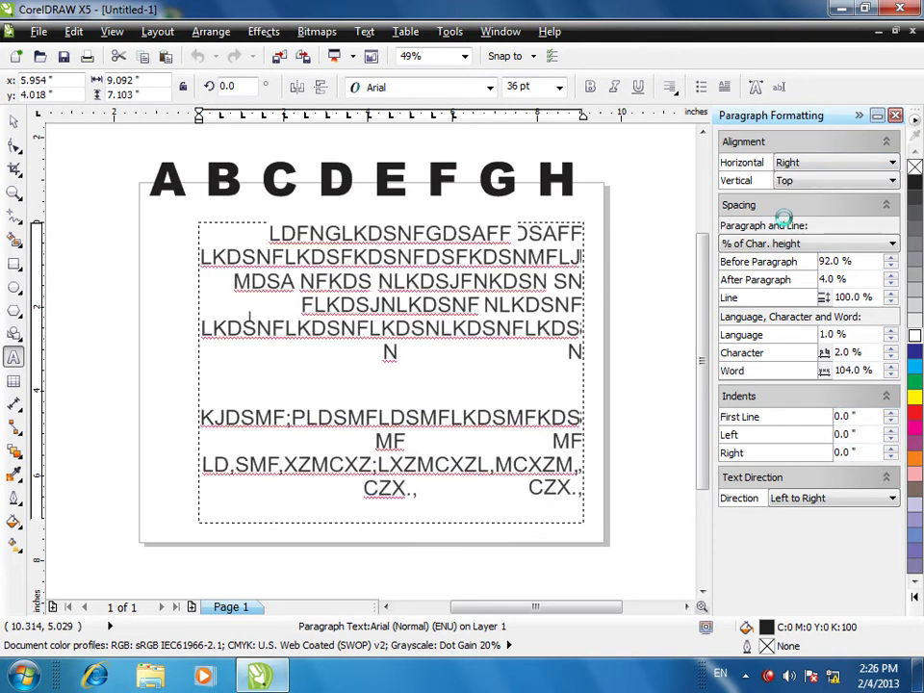
click(807, 163)
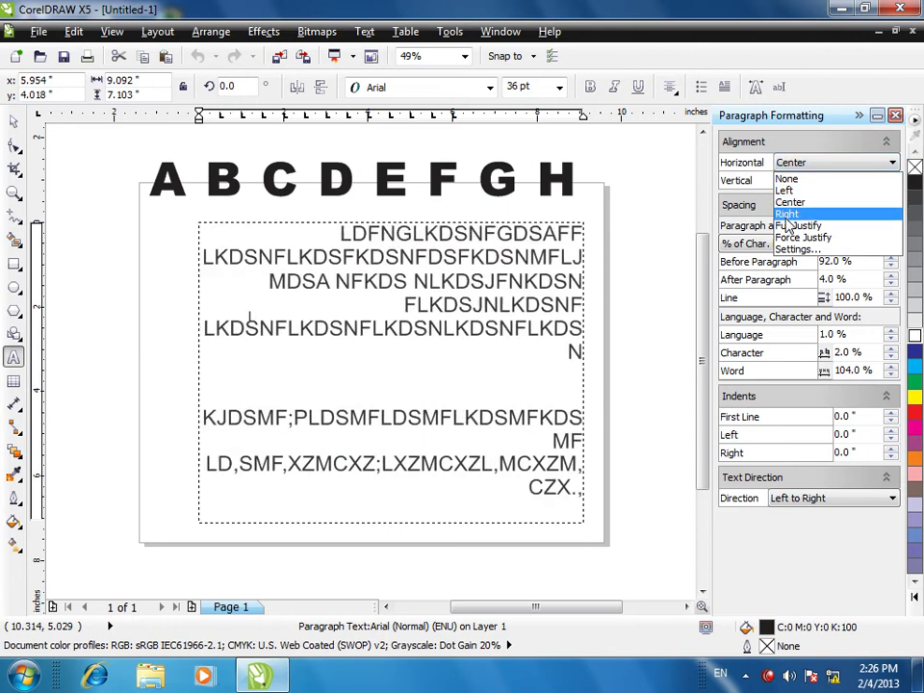
click(784, 190)
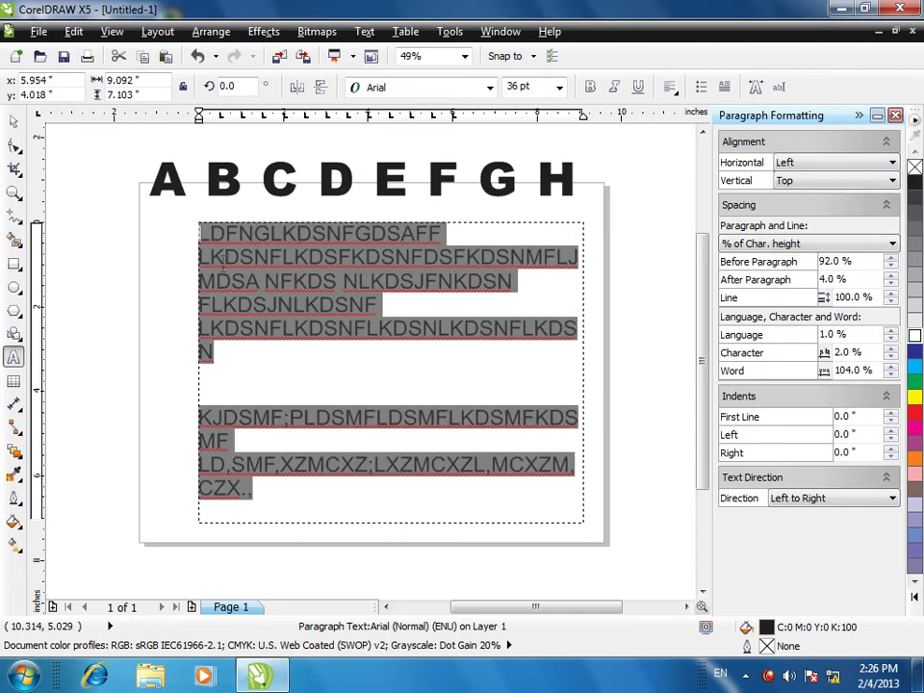
- Indent first lines by 0.4 inch, then remove the first-line indent
click(891, 412)
click(891, 413)
click(891, 413)
click(891, 413)
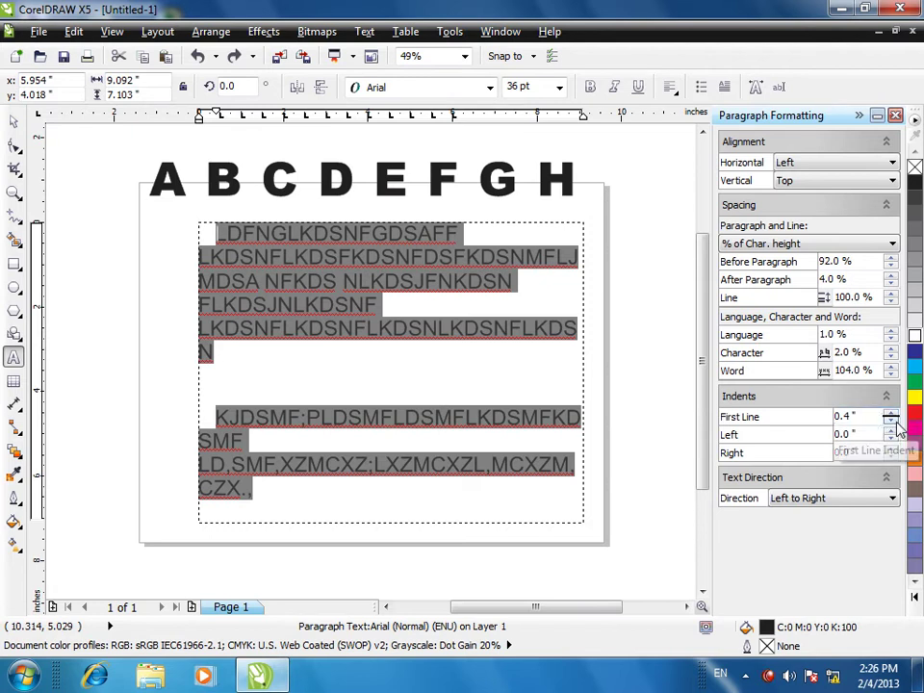
click(892, 421)
click(891, 420)
click(892, 420)
click(891, 420)
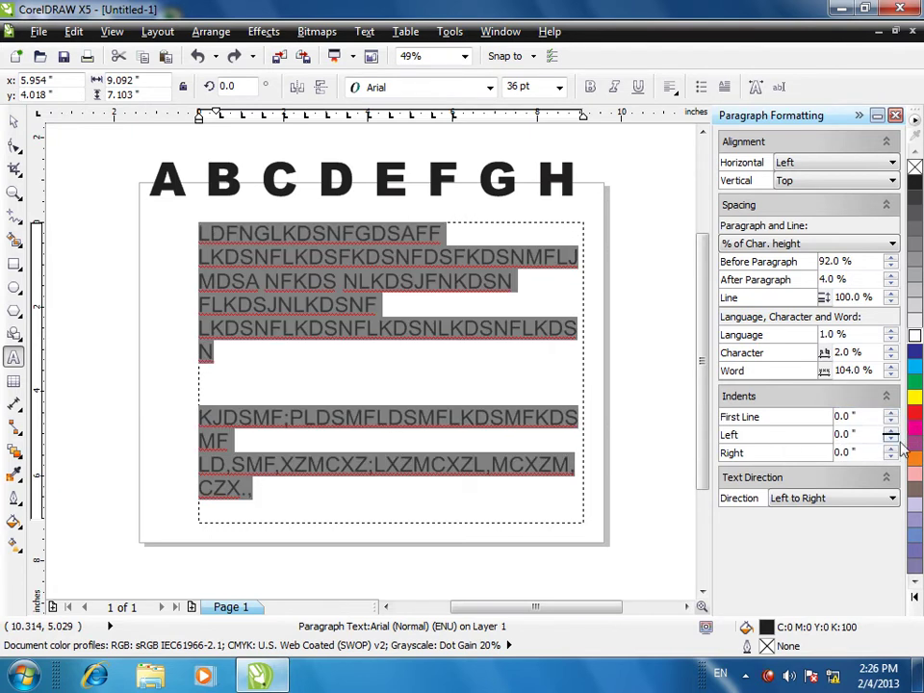
- Raise the left indent to 0.5 inch, then reduce it to 0.3 inch
click(891, 430)
click(891, 430)
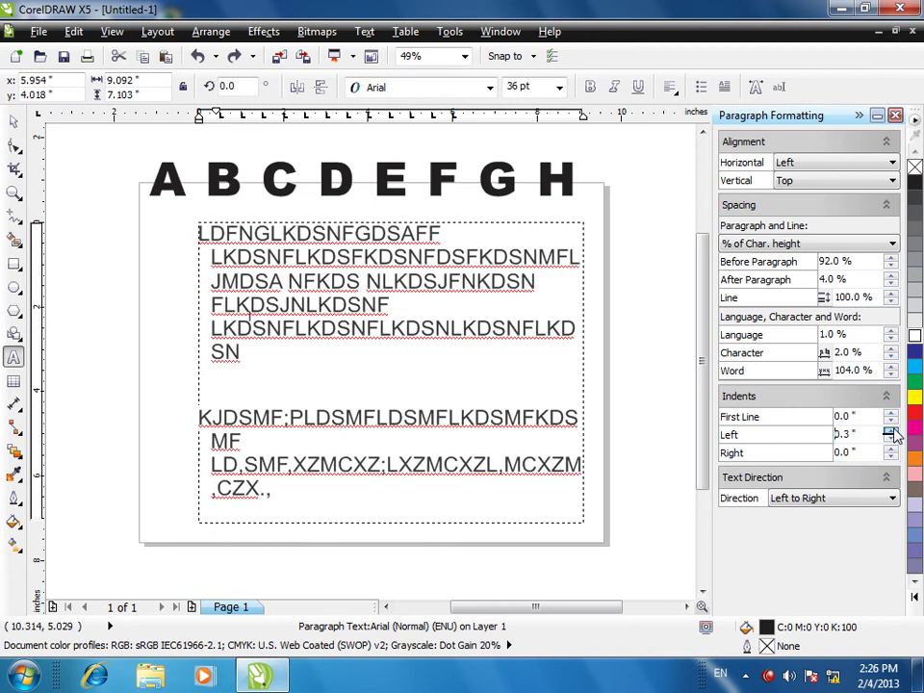
click(891, 431)
click(891, 430)
click(891, 430)
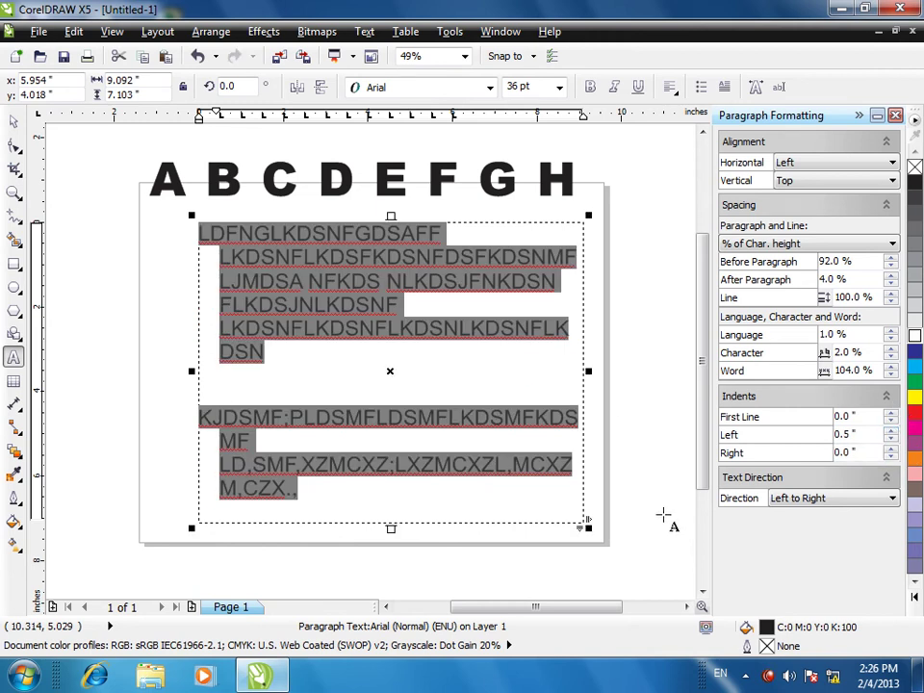
click(890, 439)
click(891, 439)
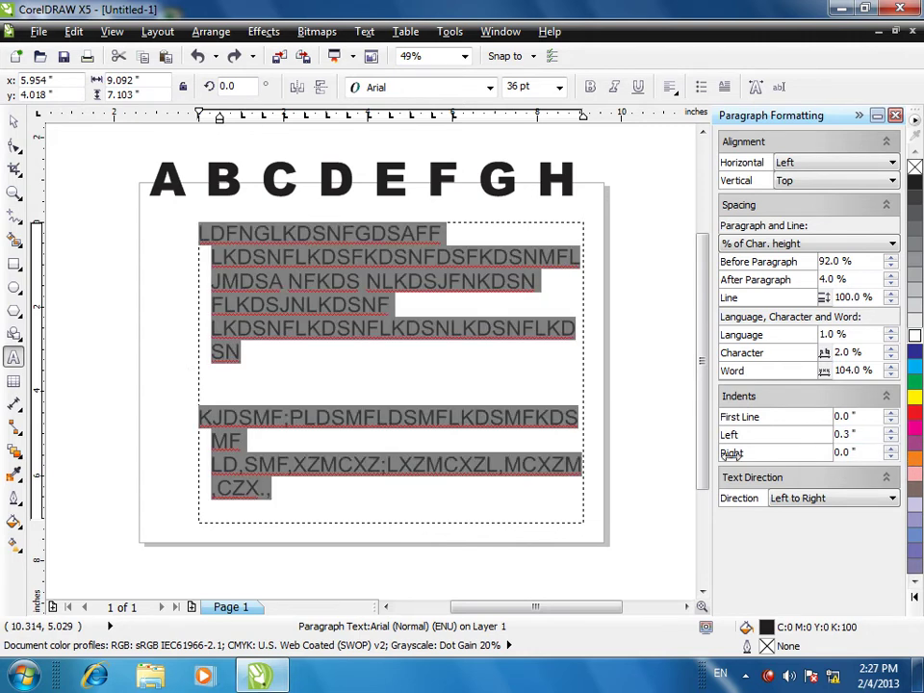
- Switch text direction to Right to Left, then back to Left to Right
click(847, 481)
click(839, 479)
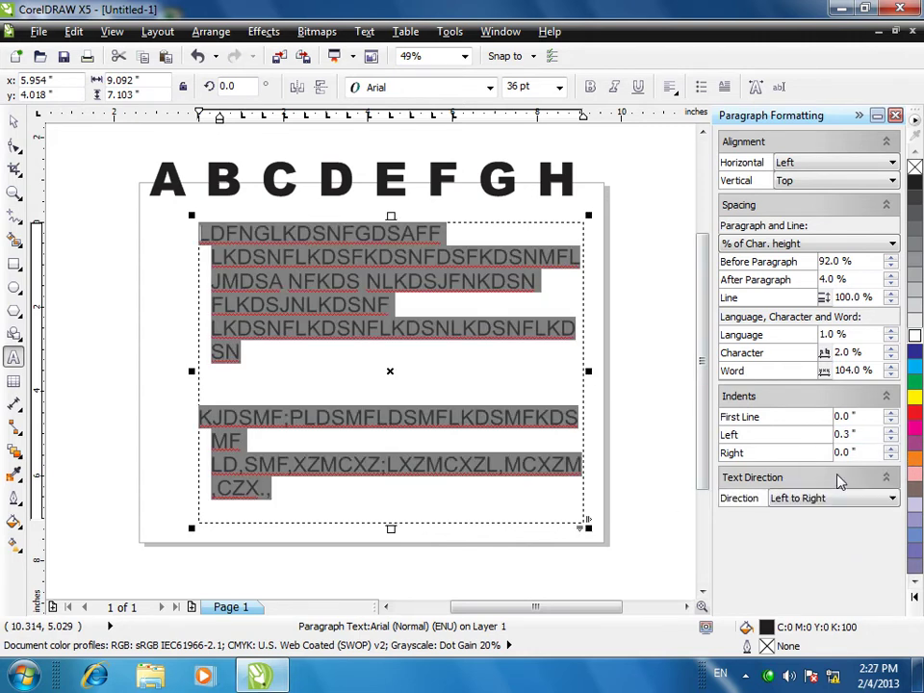
click(781, 498)
click(814, 528)
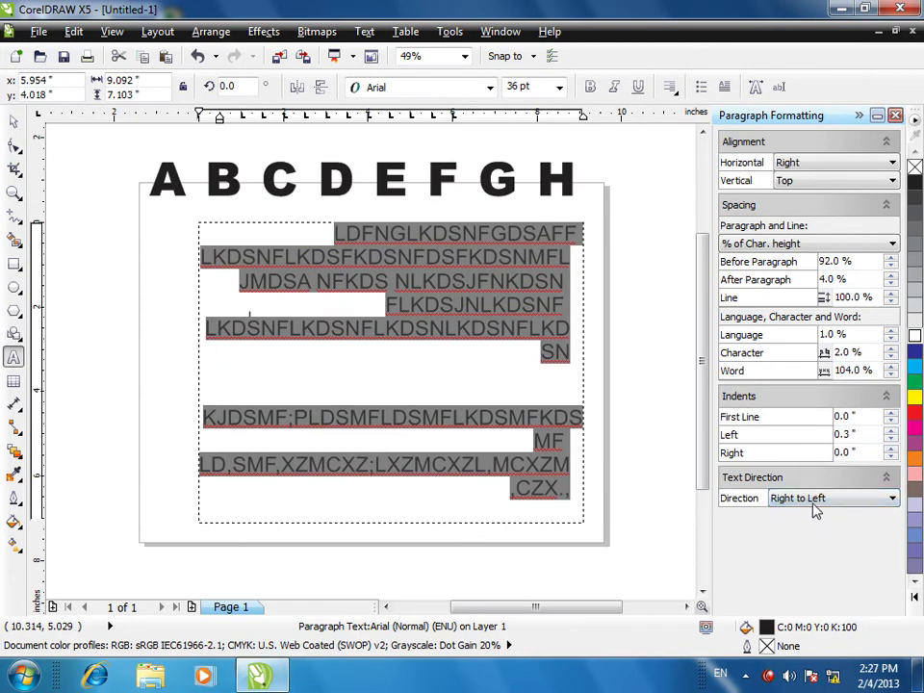
click(814, 501)
click(804, 513)
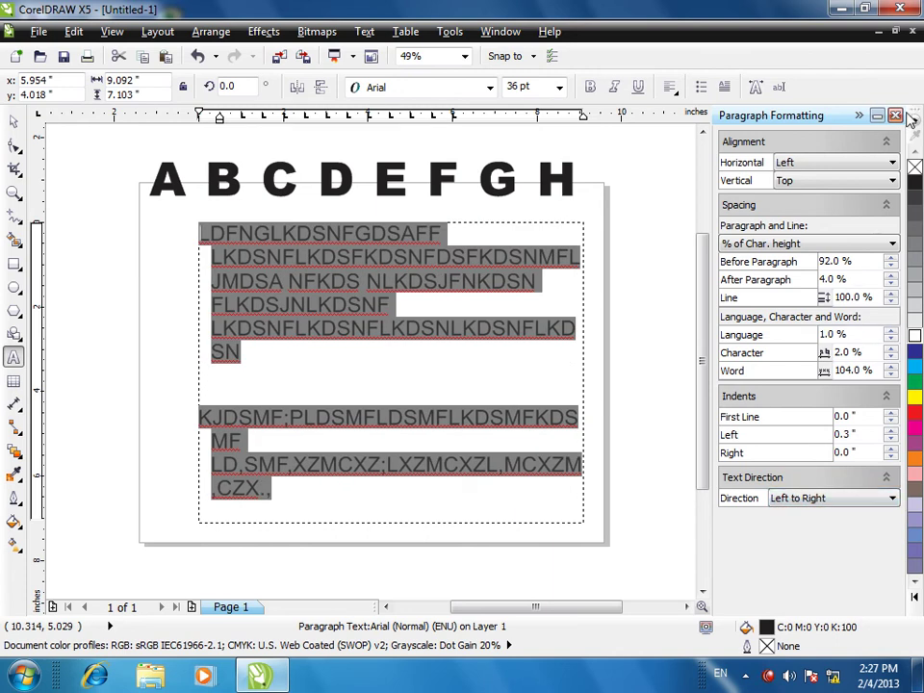
- Dismiss the Text menu and delete all the selected paragraph text
click(364, 31)
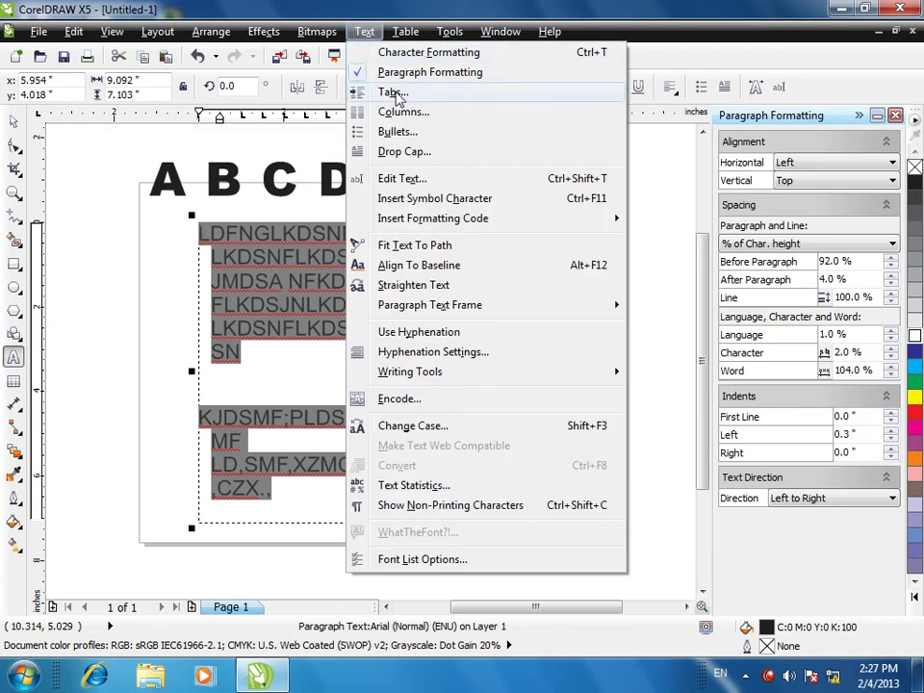
key(Escape)
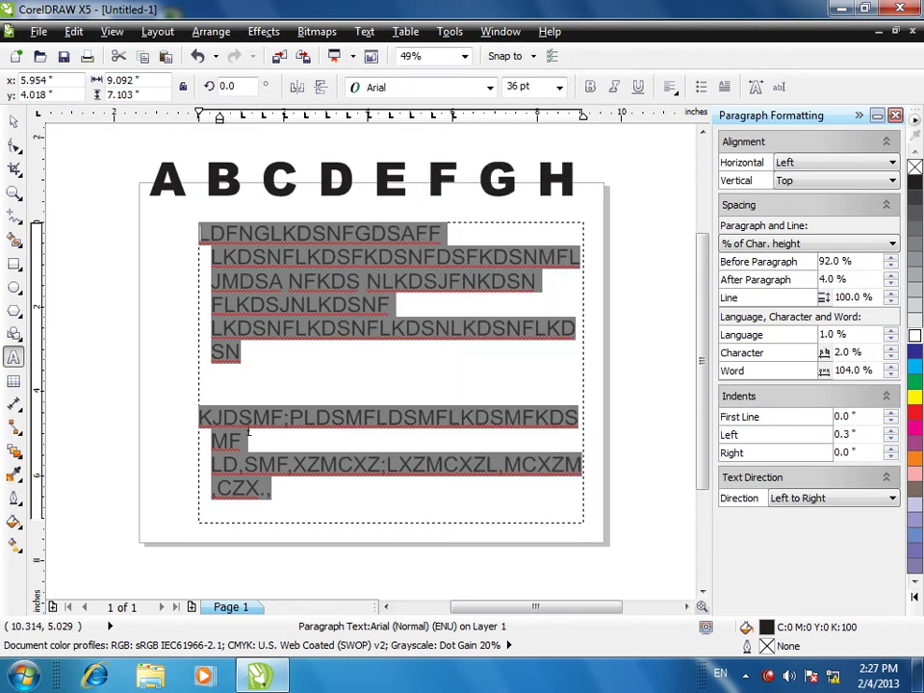
key(Delete)
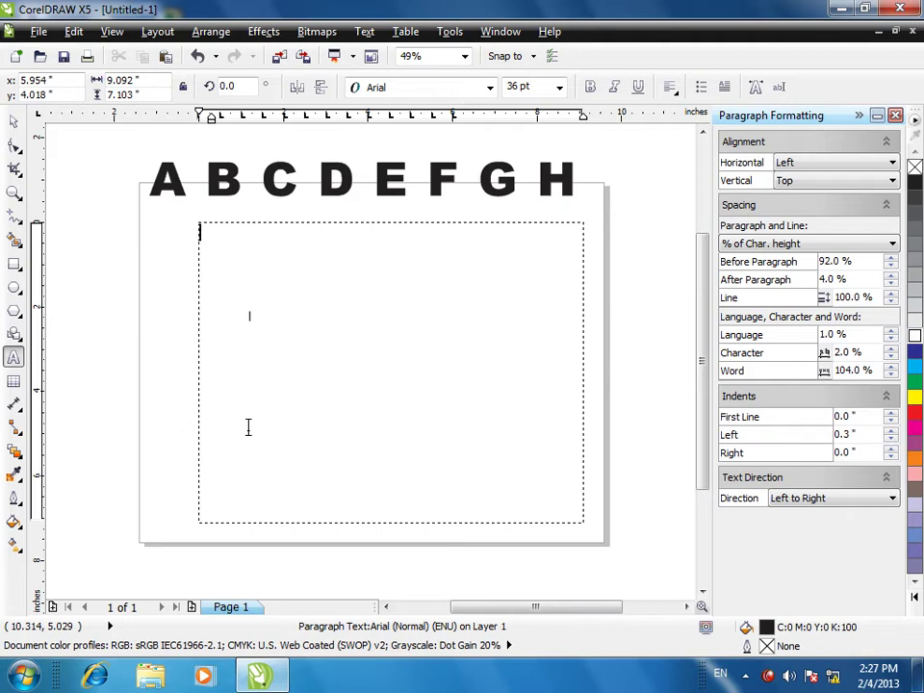
- Type WAHID in the frame and turn the leader on for the 1.000-inch tab stop in Tab Settings
text(HID)
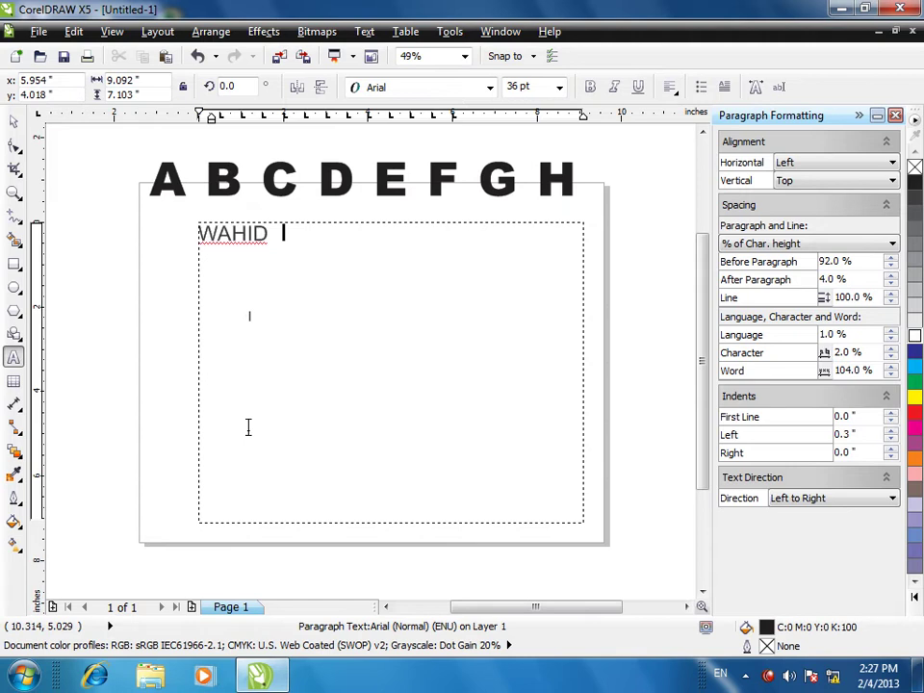
key(BackSpace)
click(365, 32)
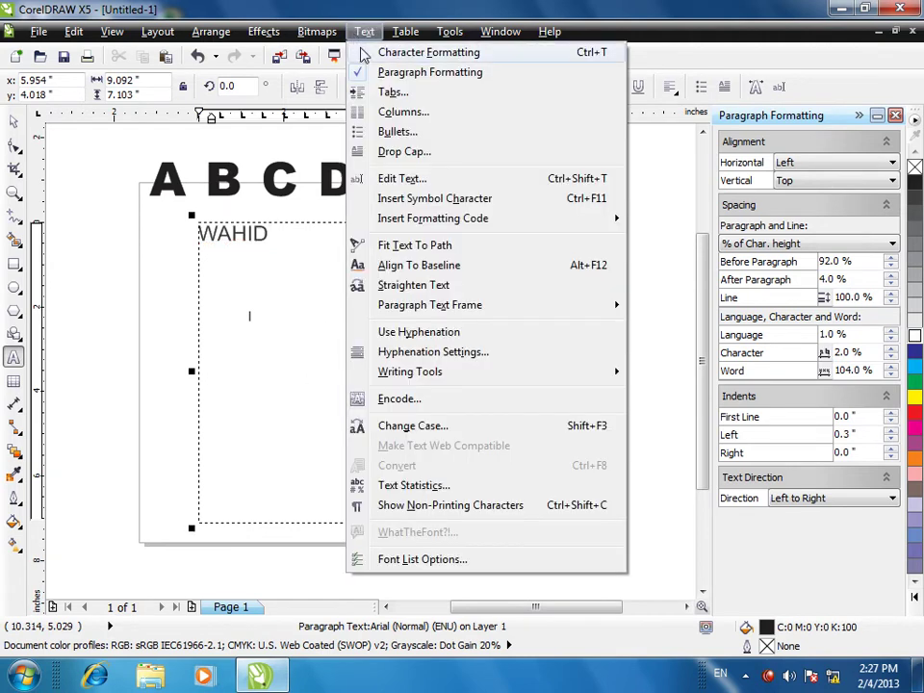
click(391, 92)
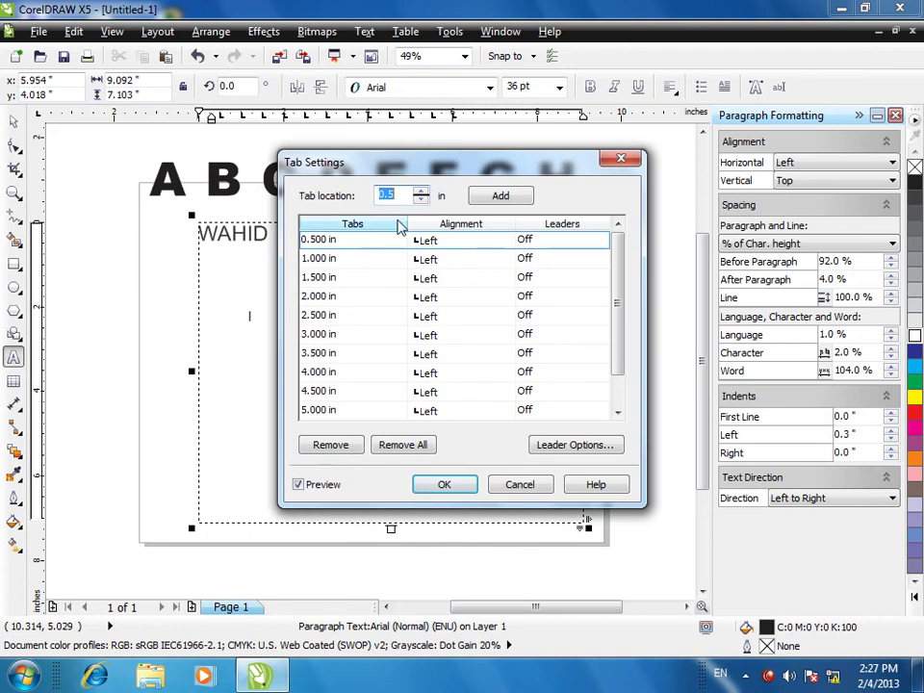
click(349, 264)
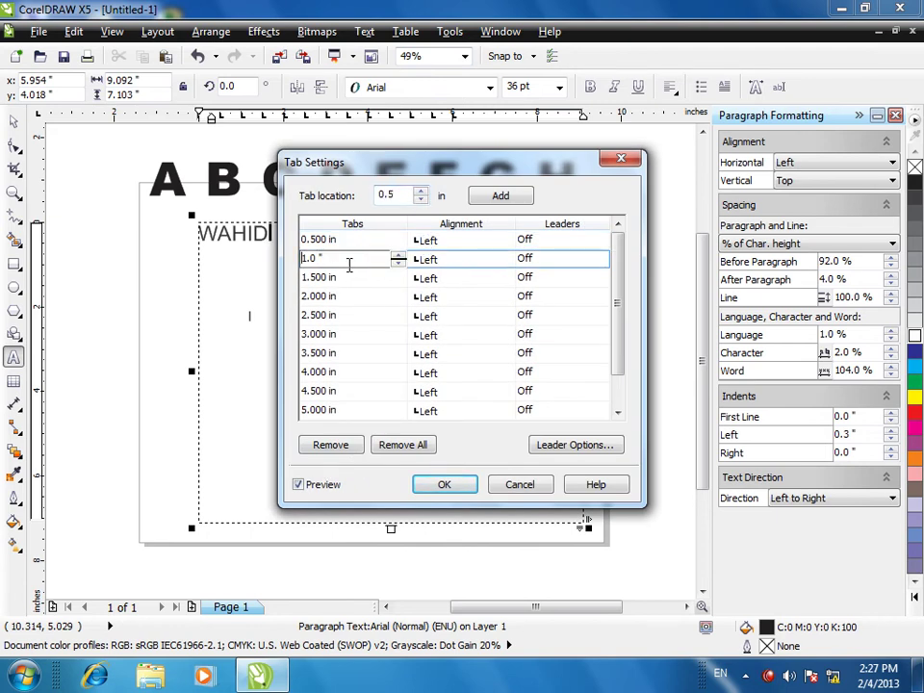
click(559, 260)
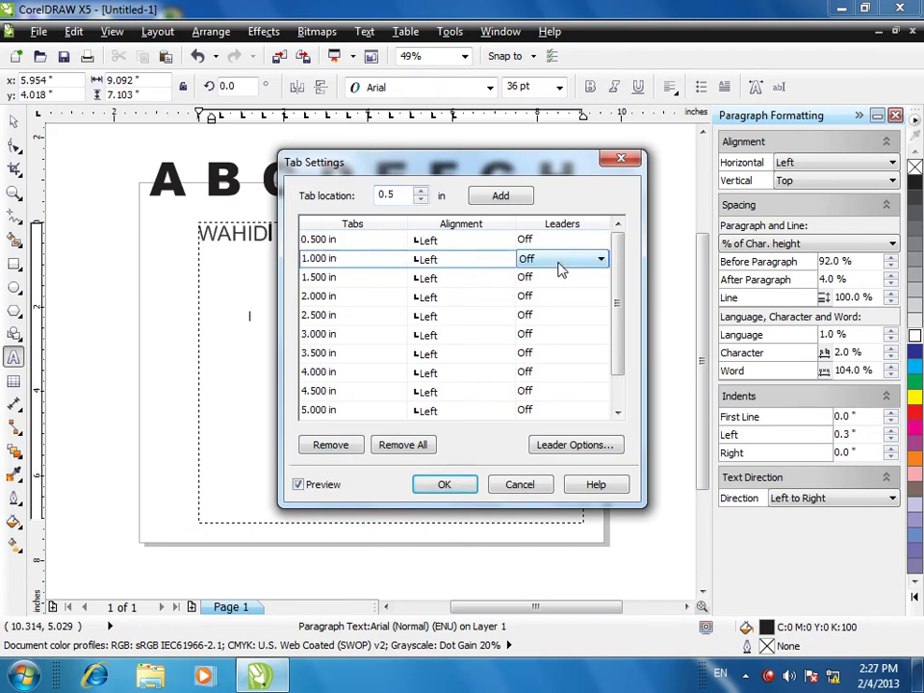
click(561, 261)
click(566, 276)
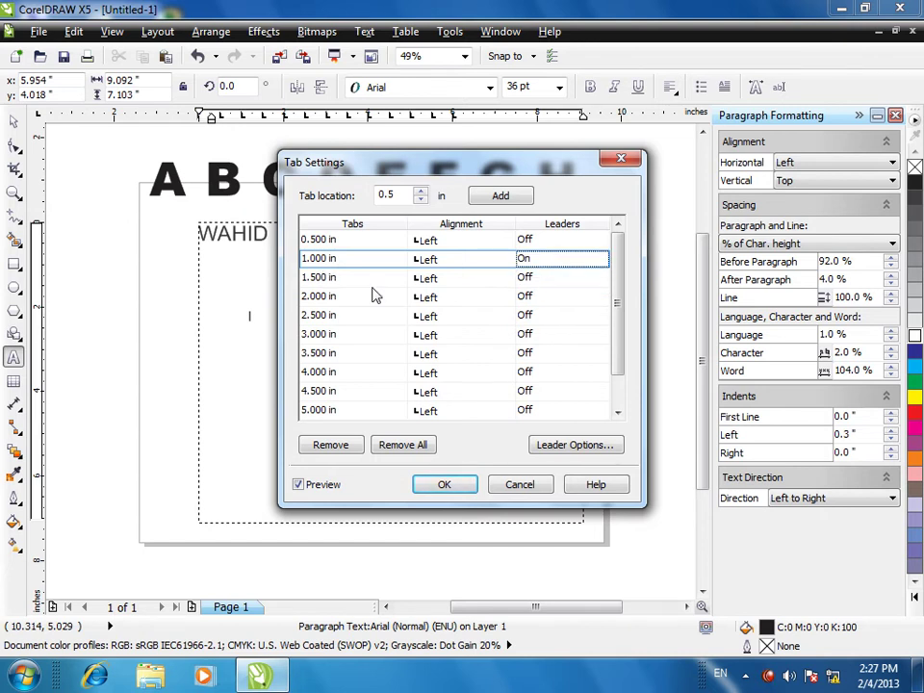
click(446, 484)
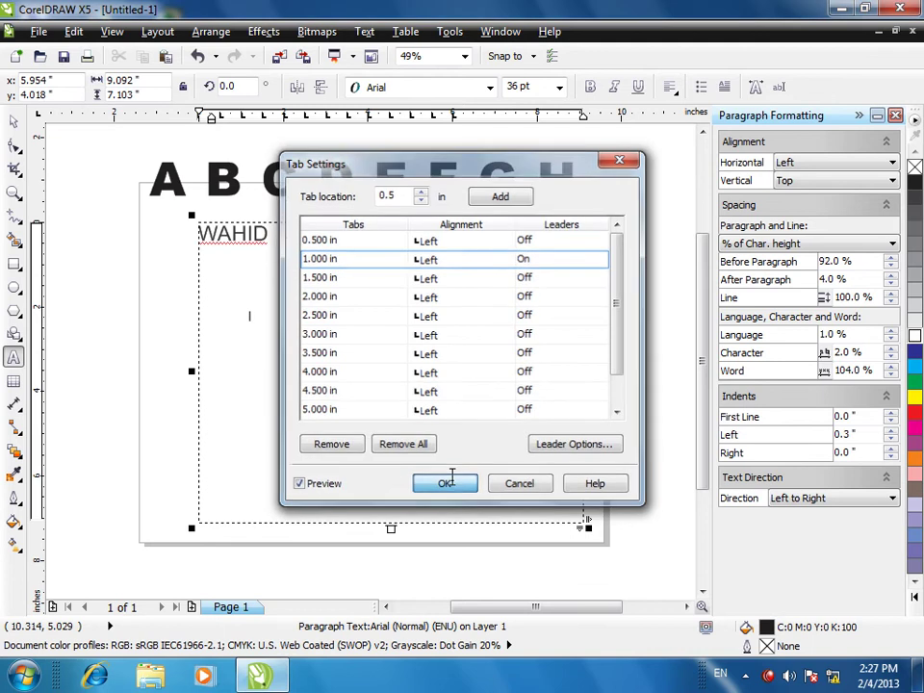
click(337, 350)
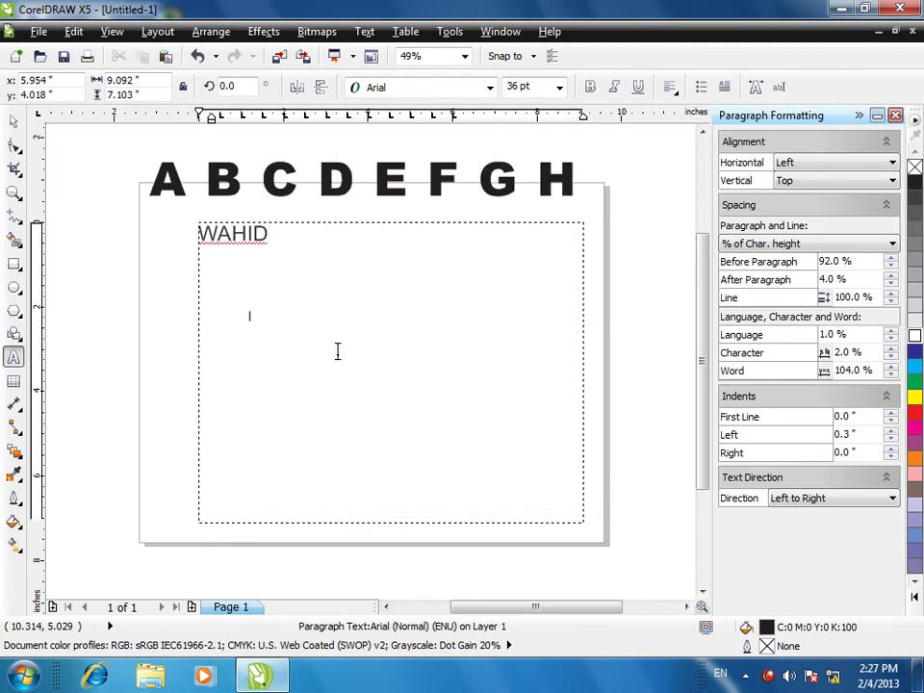
- Type GFDGDDSG in the frame, then undo it
text(GFDGDDSG)
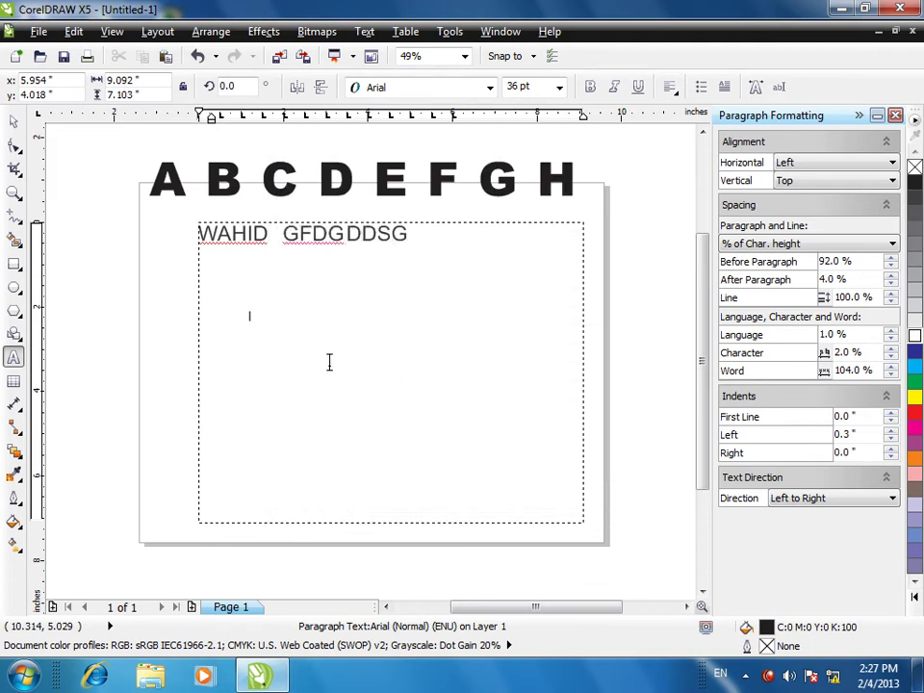
key(Escape)
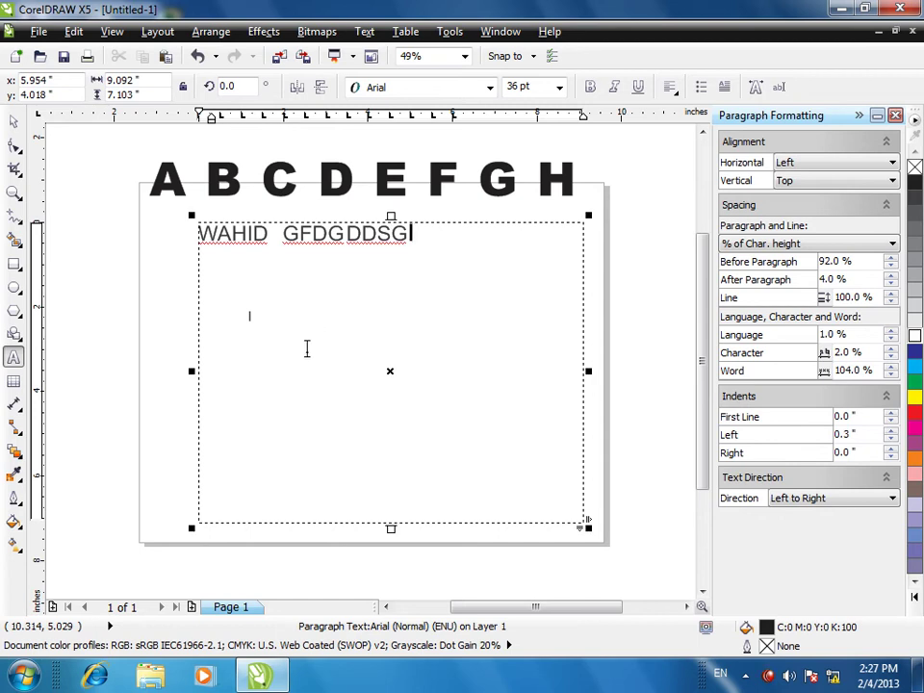
key(ctrl+z)
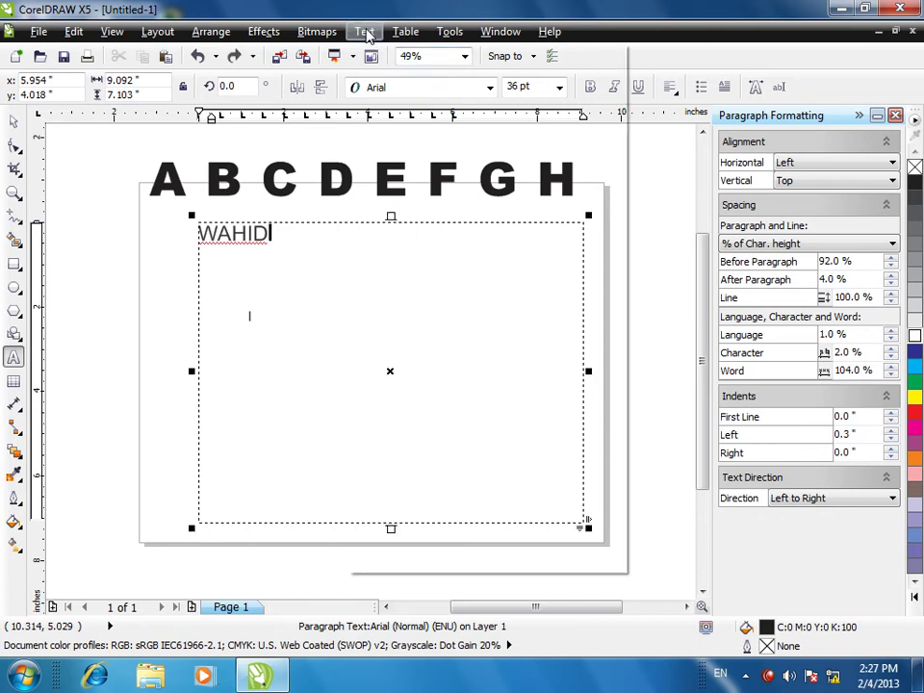
- Turn on the leader for the 0.5-inch tab and change that tab's position to 1
click(363, 31)
click(371, 91)
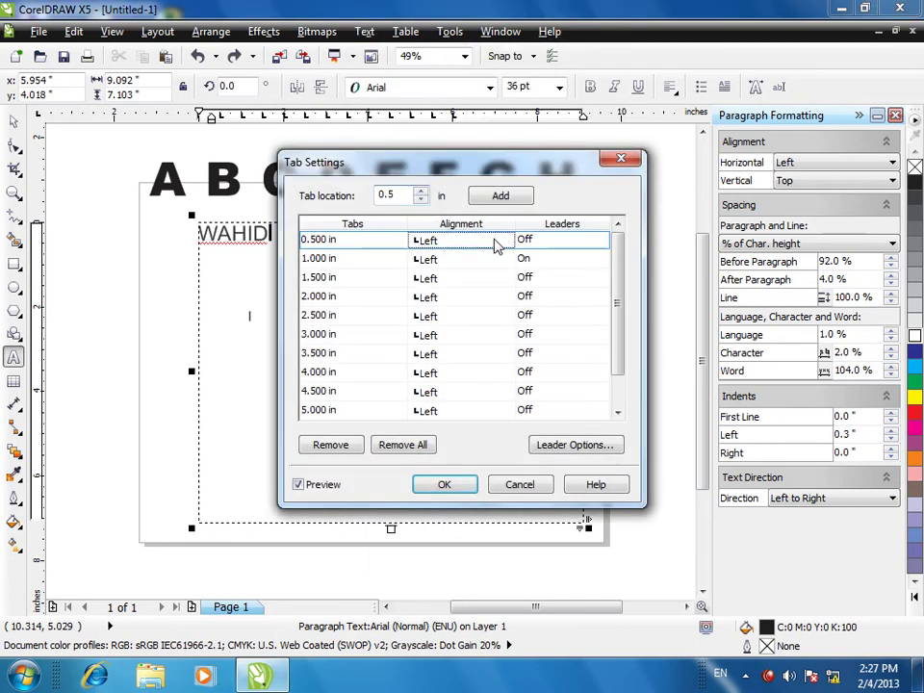
click(549, 244)
click(599, 242)
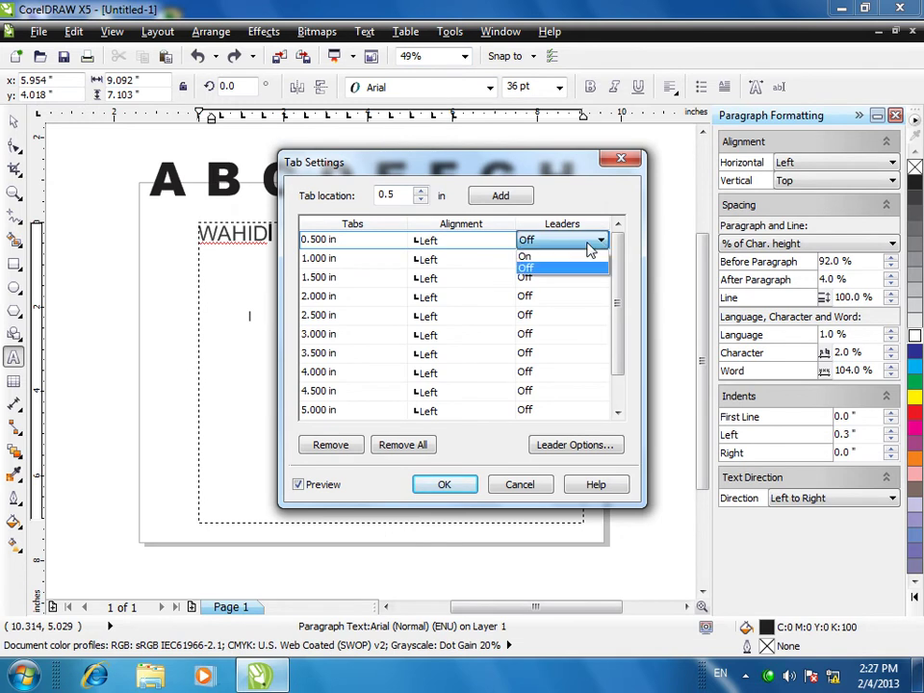
click(526, 258)
click(317, 240)
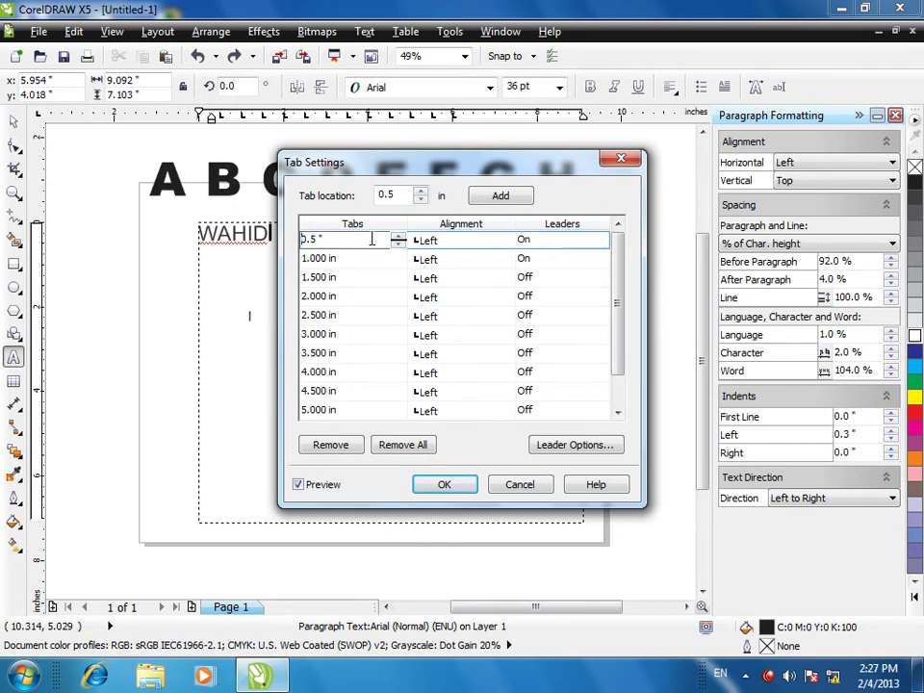
text(1)
click(444, 484)
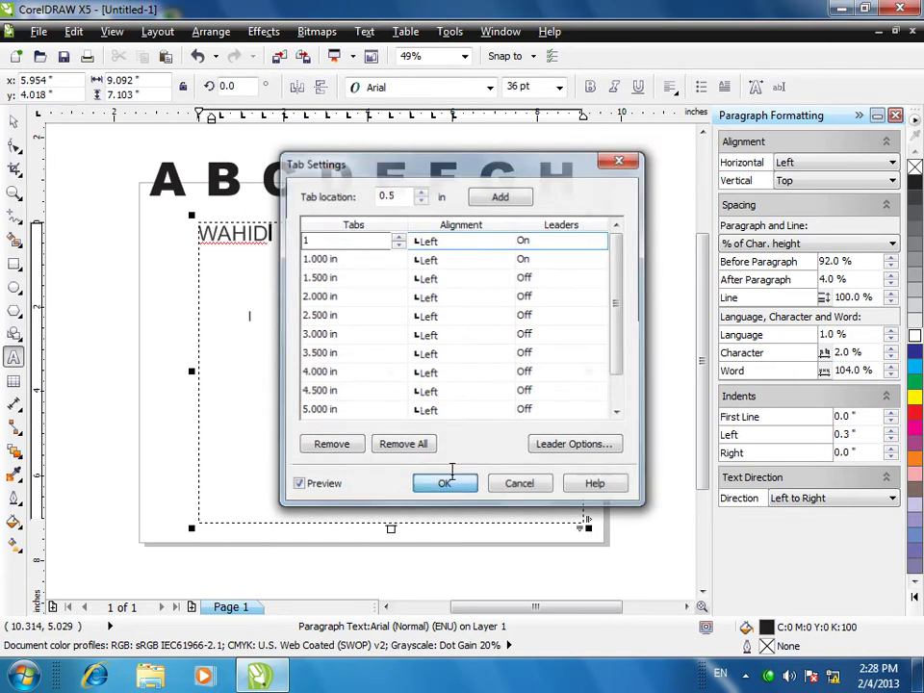
- Type tab-separated DFGDS and FGDF HG after WAHID, then delete all the frame's text
click(344, 376)
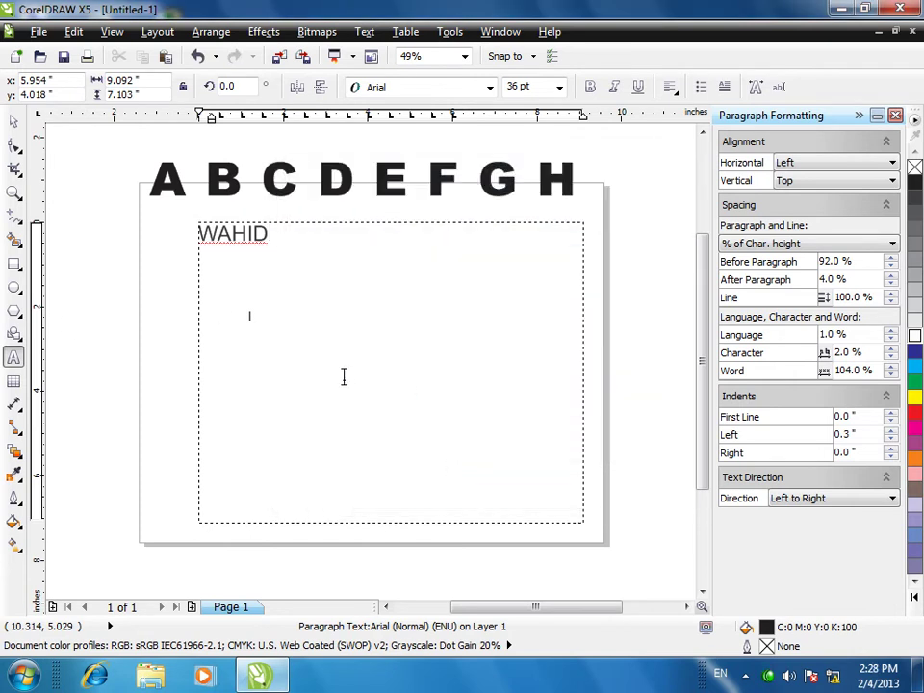
key(Tab)
text(DFGDS)
key(Tab)
text(F)
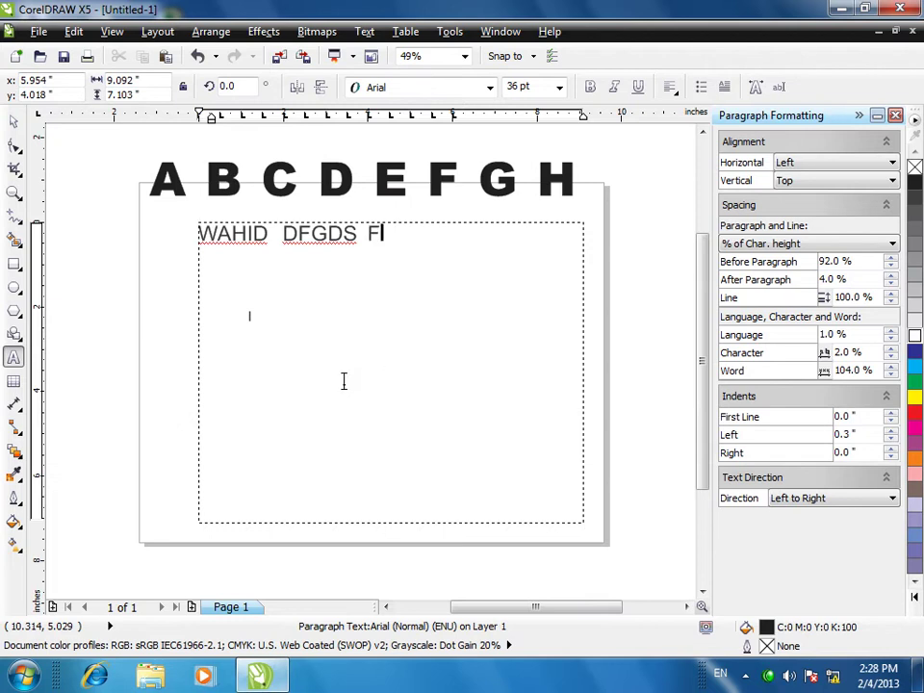
text(GDF HG)
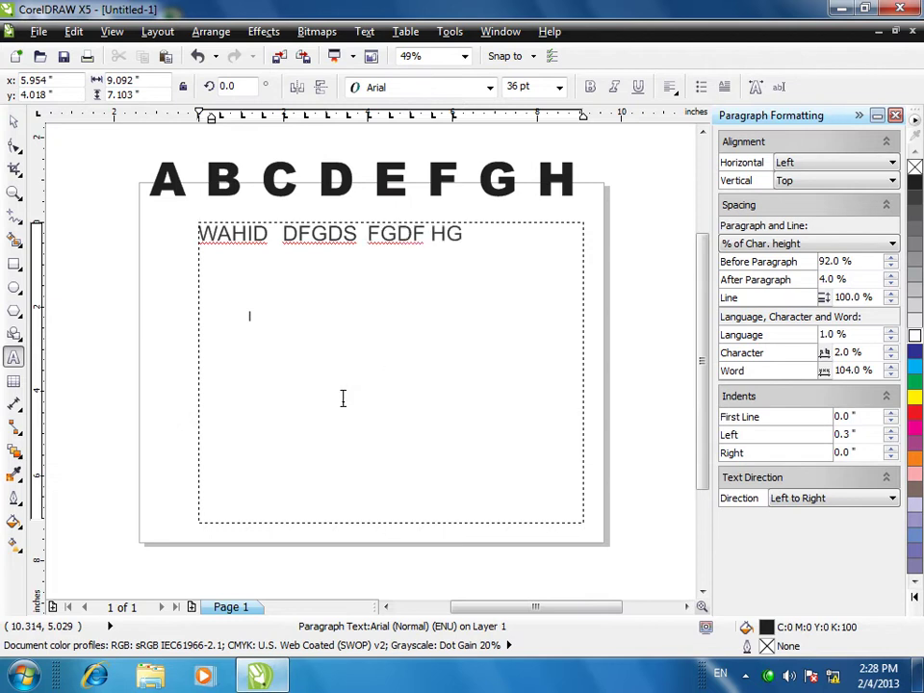
click(347, 421)
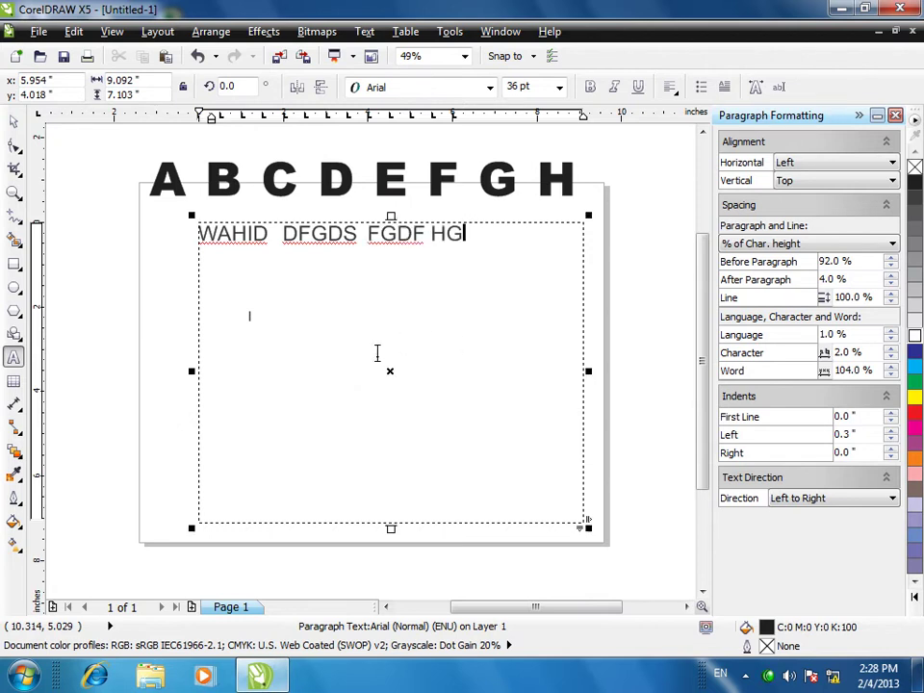
key(ctrl+a)
key(Delete)
- Launch Microsoft Word by running WINWORD from the Run prompt
key(super+r)
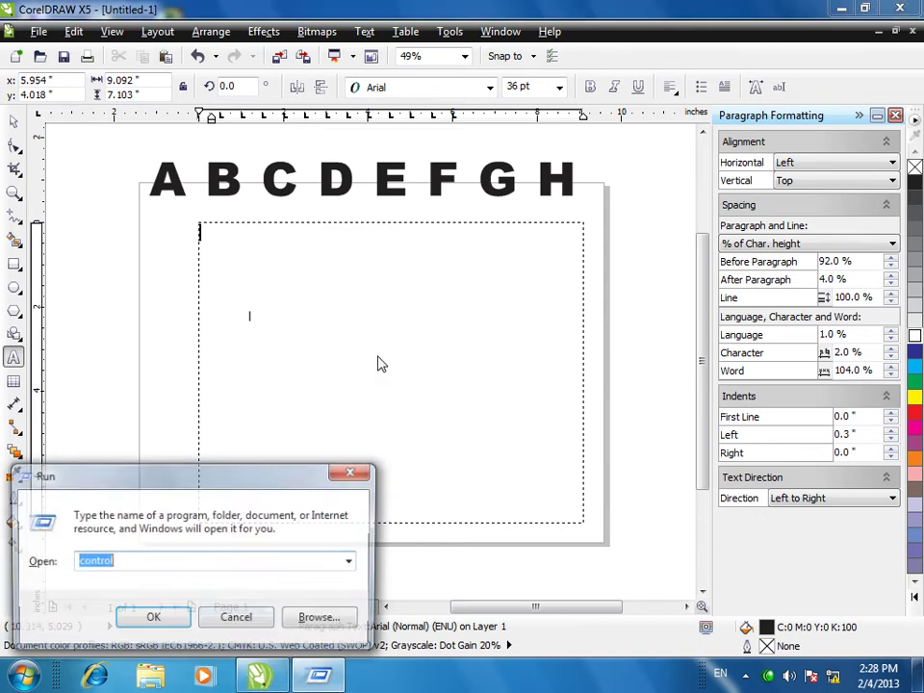
text(WINWORD)
key(Return)
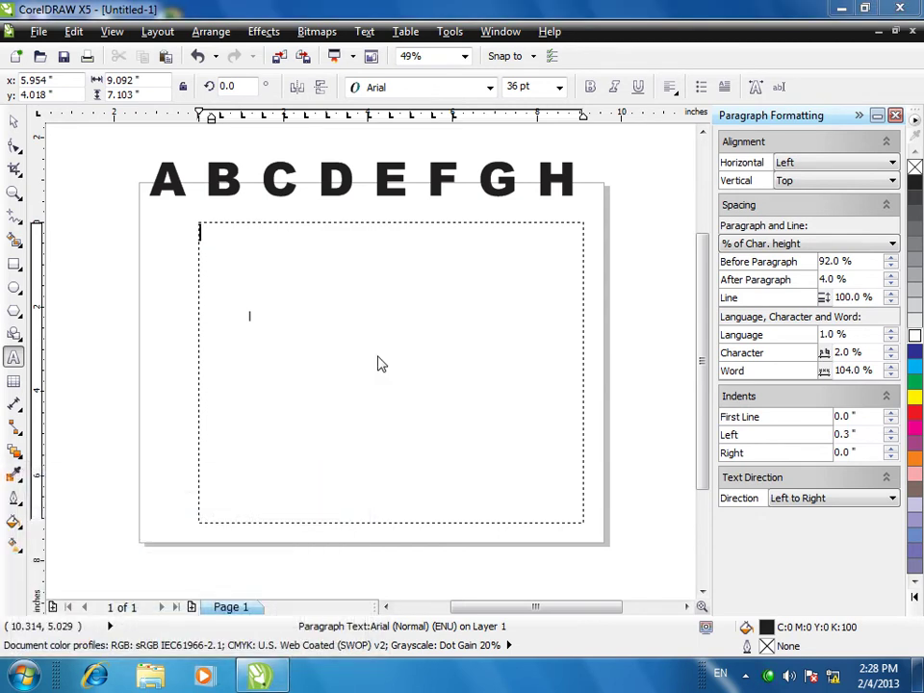
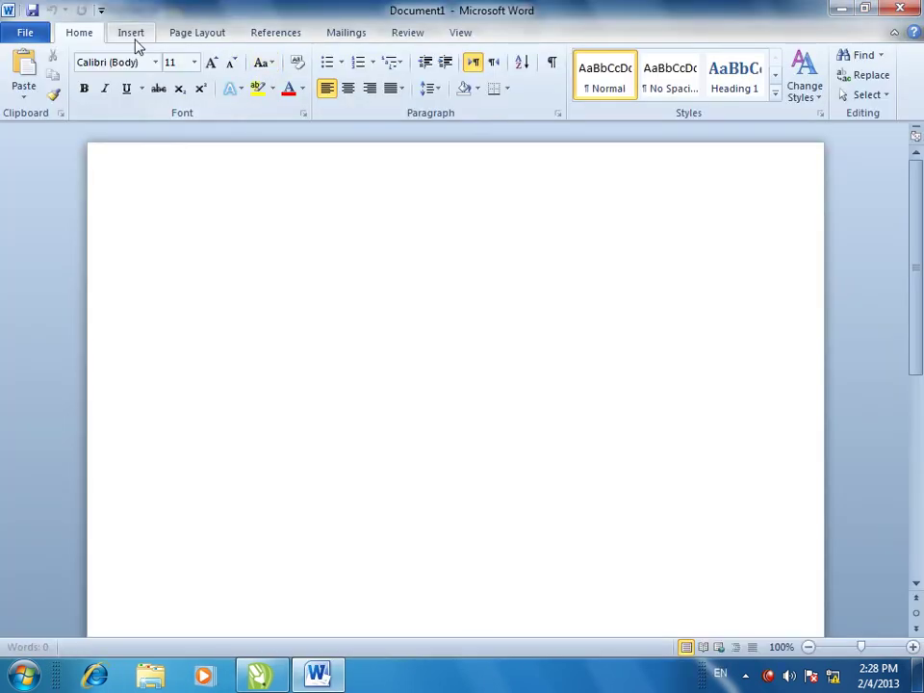
- Look at Word's Tabs dialog from Paragraph settings, cancel it, and close Word unchanged
click(557, 115)
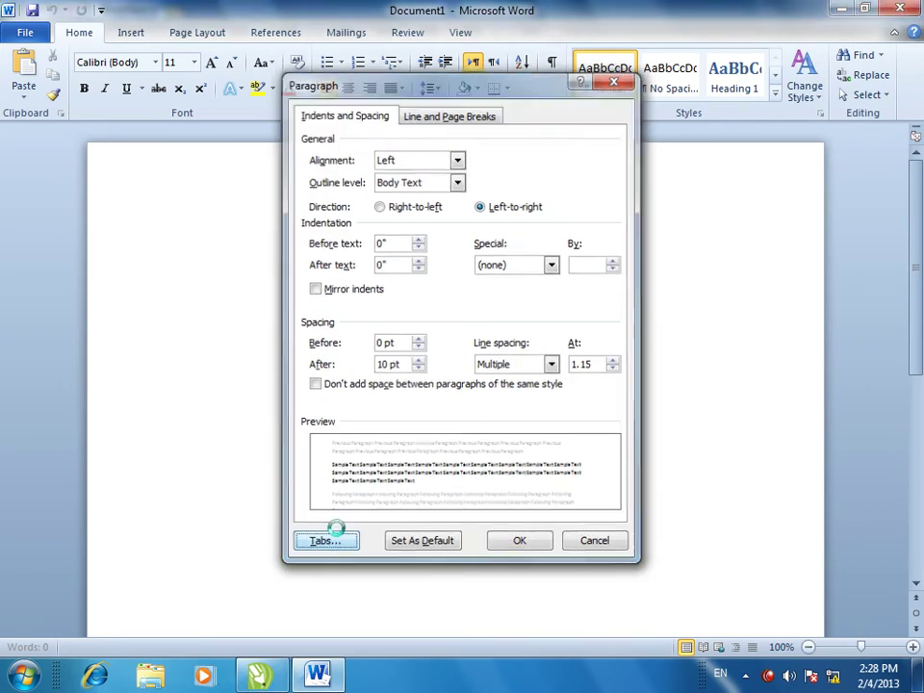
click(332, 537)
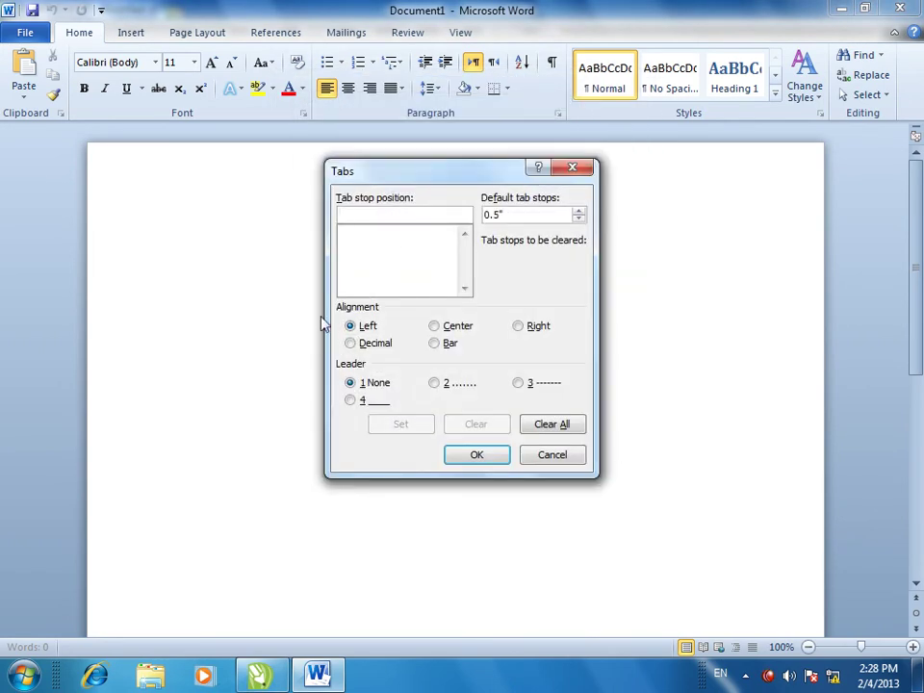
click(539, 457)
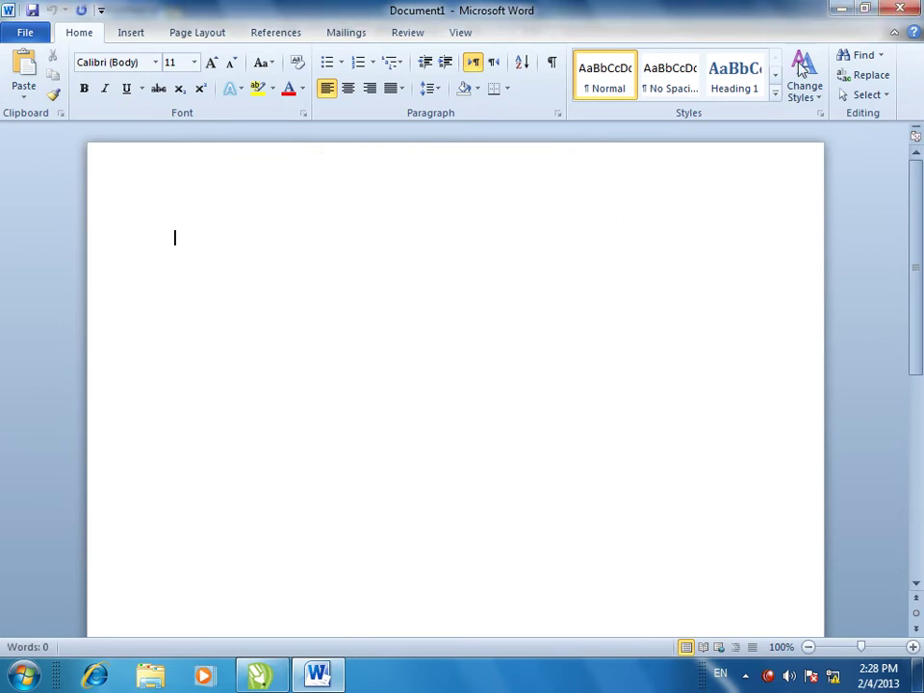
click(897, 8)
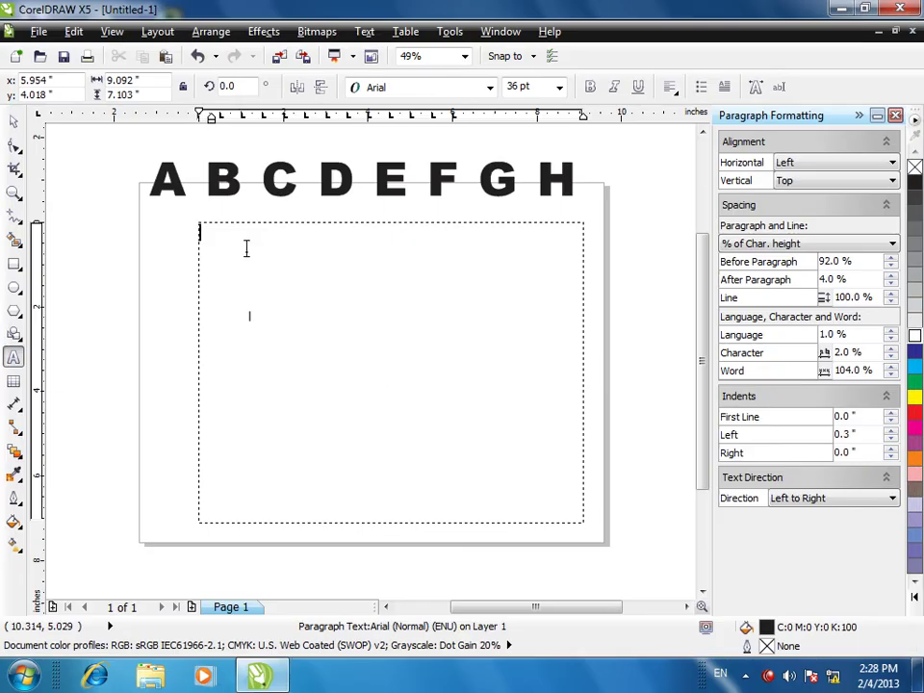
- Split the empty text frame into 3 equal-width columns of 2.697 in with 0.5 in gutters
click(374, 31)
click(398, 112)
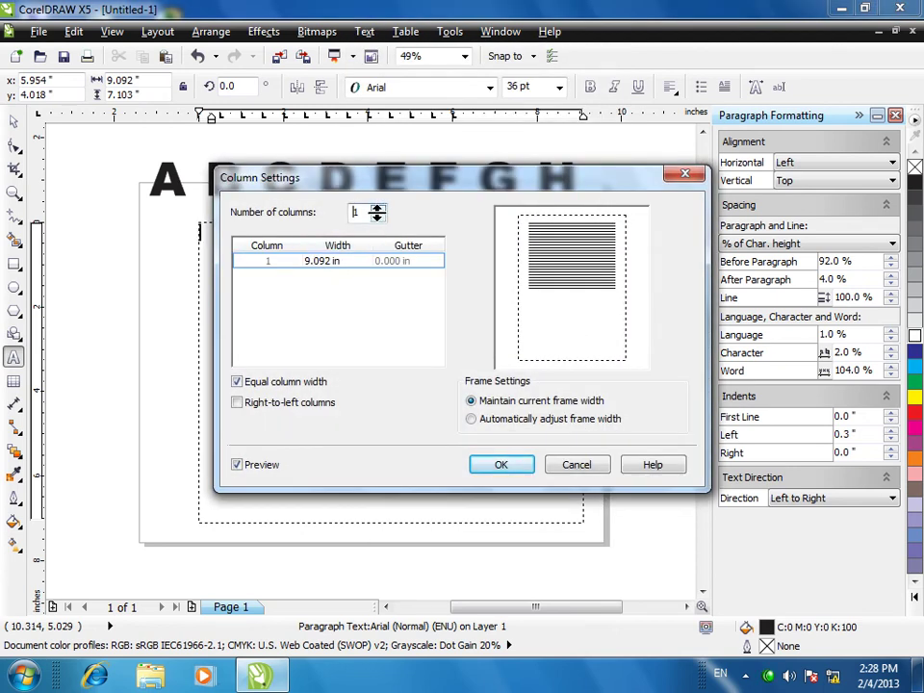
click(378, 209)
click(378, 208)
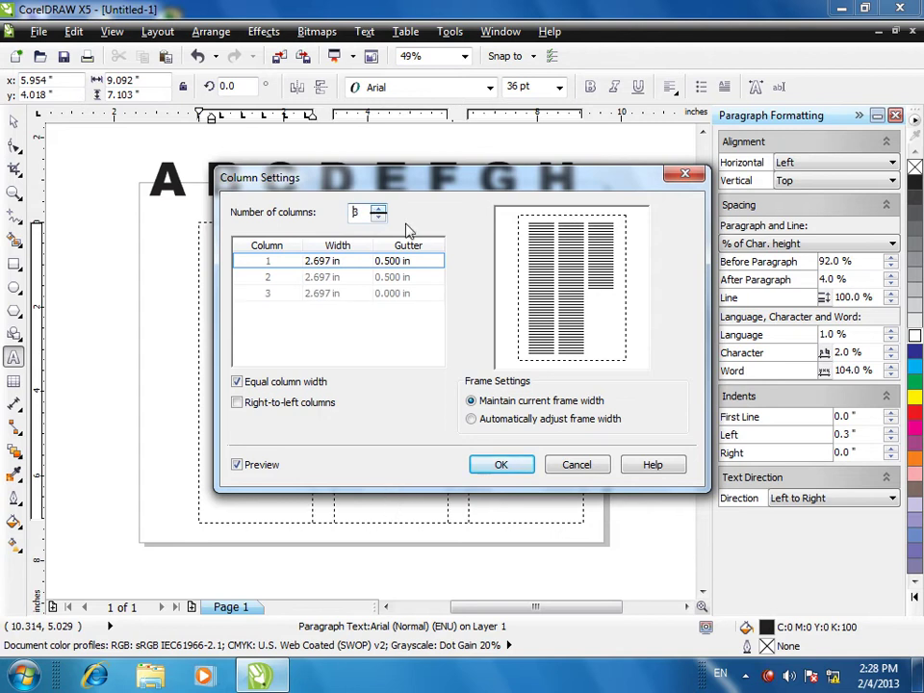
drag(351, 178, 667, 213)
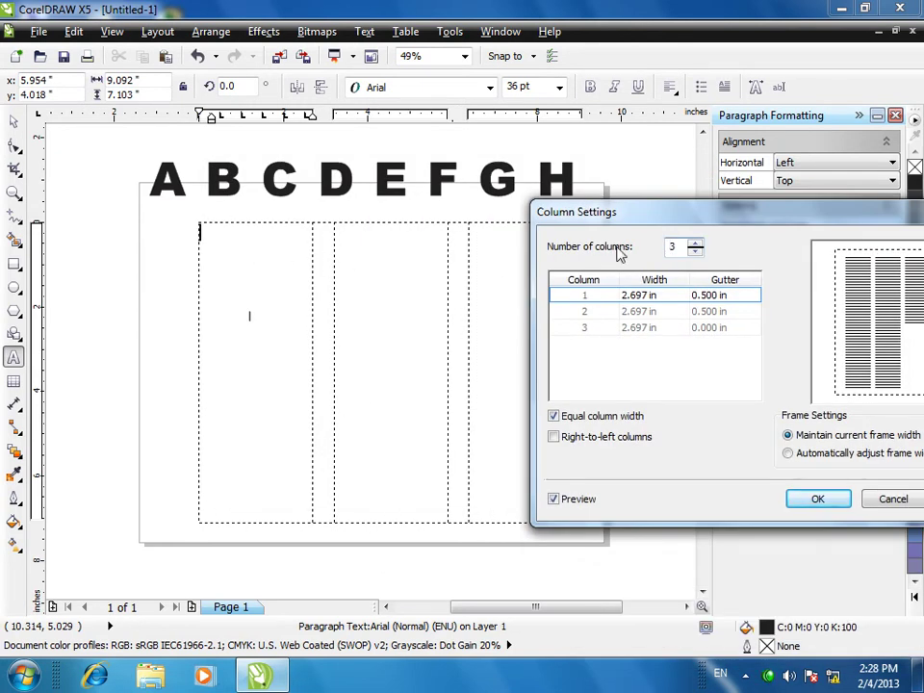
drag(627, 225, 554, 160)
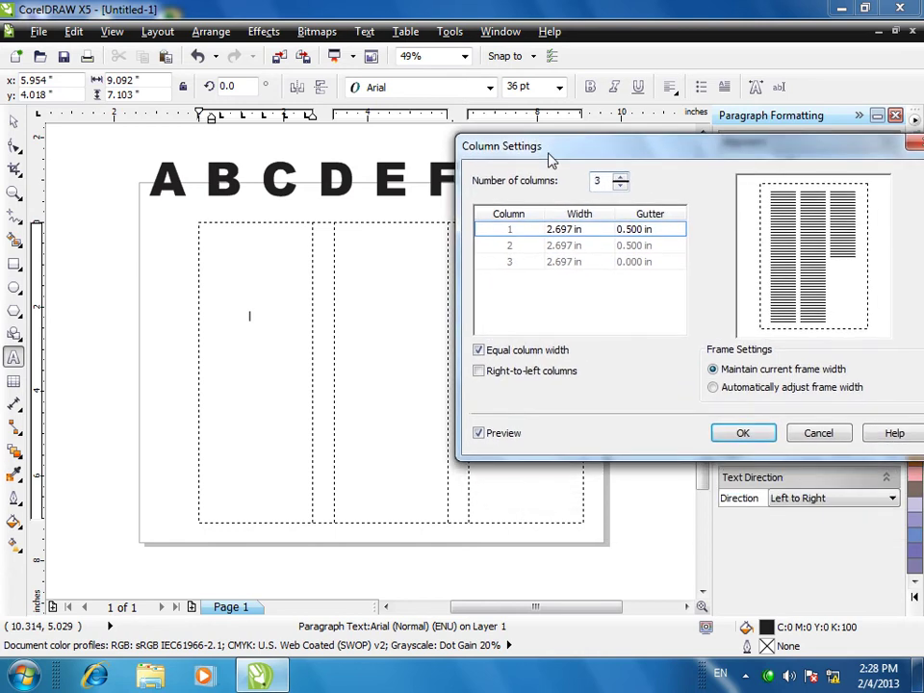
click(479, 350)
click(478, 350)
click(749, 436)
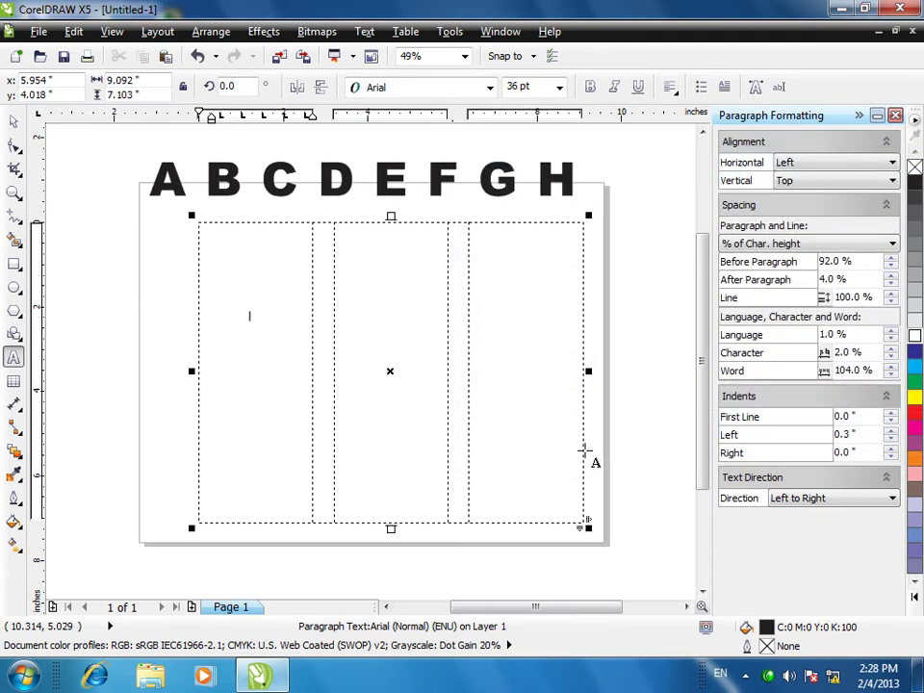
- Type a long run of capital-letter sample text that flows through the frame's columns
text(OISDJRFOKDS)
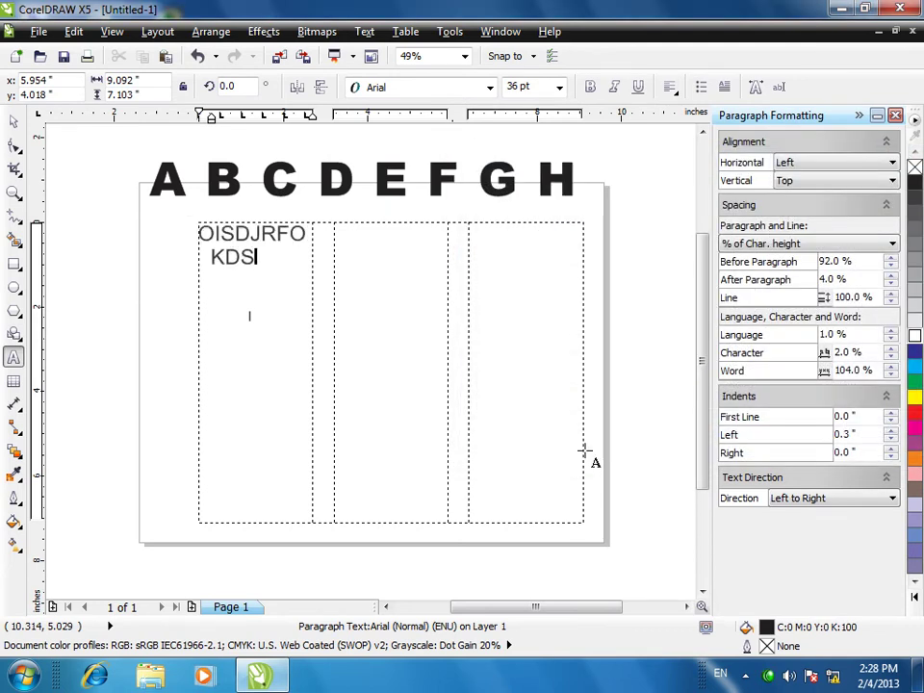
text(JFKDSJLKFJKJKXSMCLKXZMLKXZMCMLKCMLKZMJ)
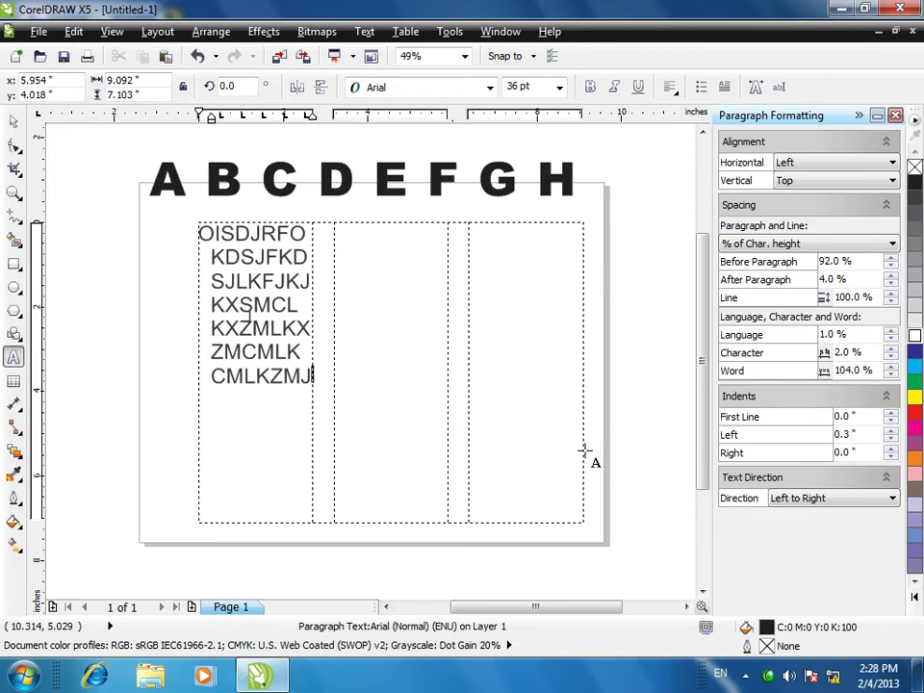
text(;MLDSF;LDSAKFPODSMKF;LDSAKPODSKF;LDSKFPLDSKF;LDSKFPODSKF;LDSKFPODSFK)
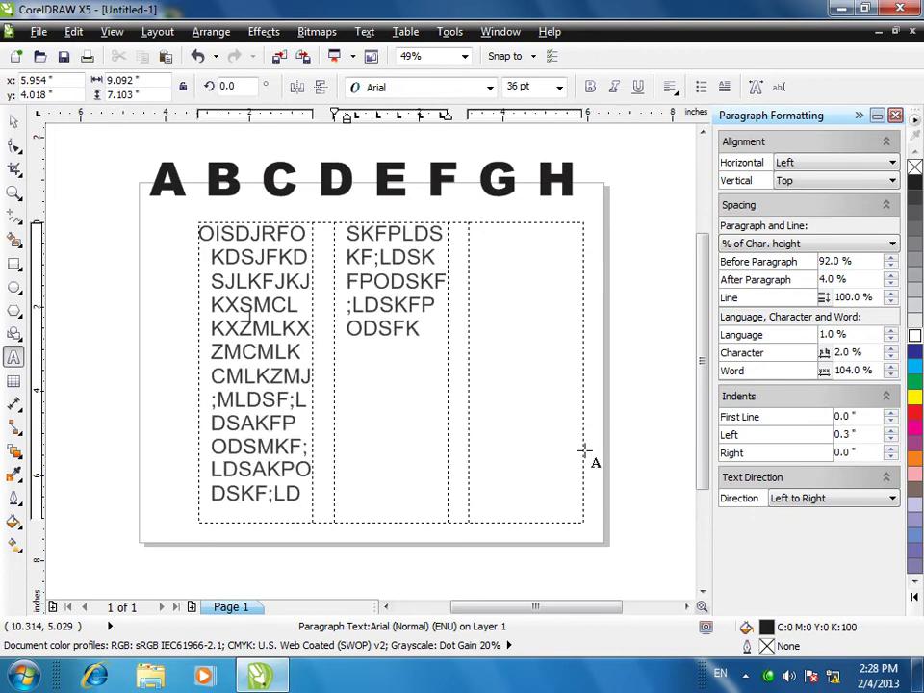
text(;LDSFK;LDSKF;LDSKF;LDSKF;LDSKFPODSKF;LDSKFKFDS;LKFLDSKF;LDSKF;LDSKF;LDSKF;DSKFDS;LFK;LDSKF;LDSFKSD;O)
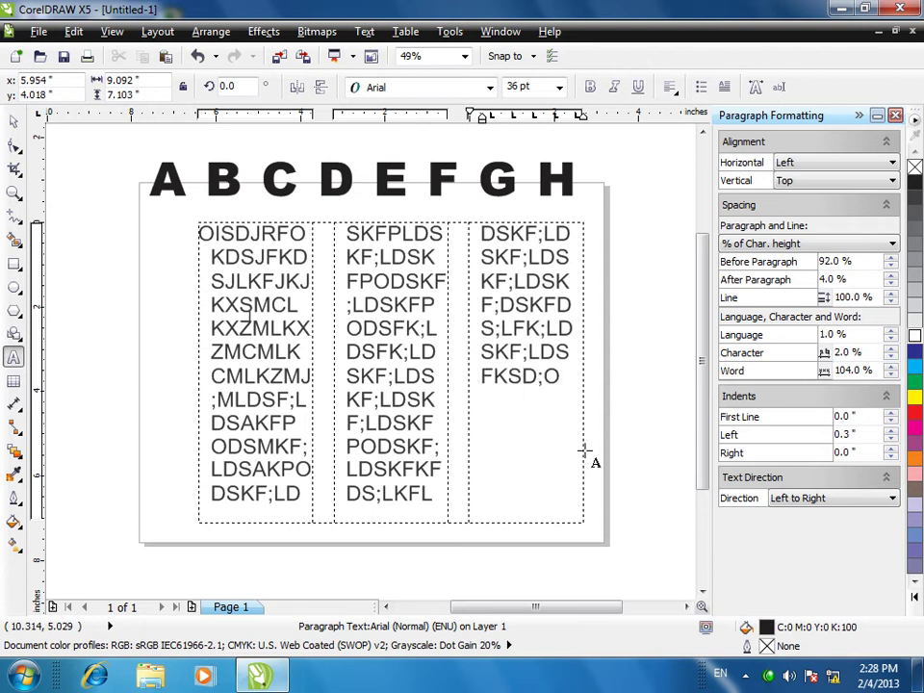
click(364, 31)
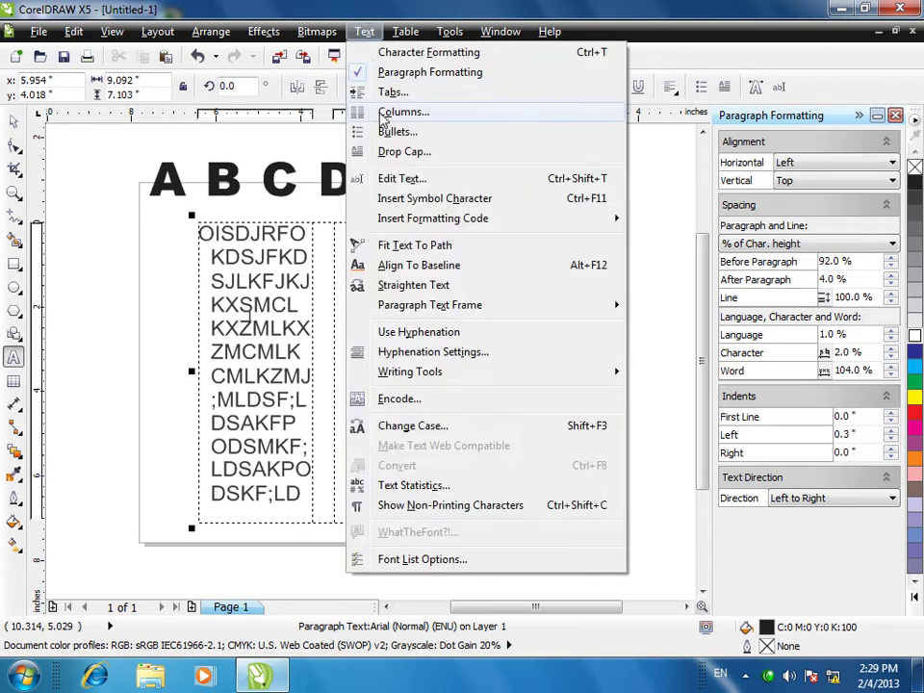
click(402, 114)
drag(423, 179, 711, 129)
click(556, 334)
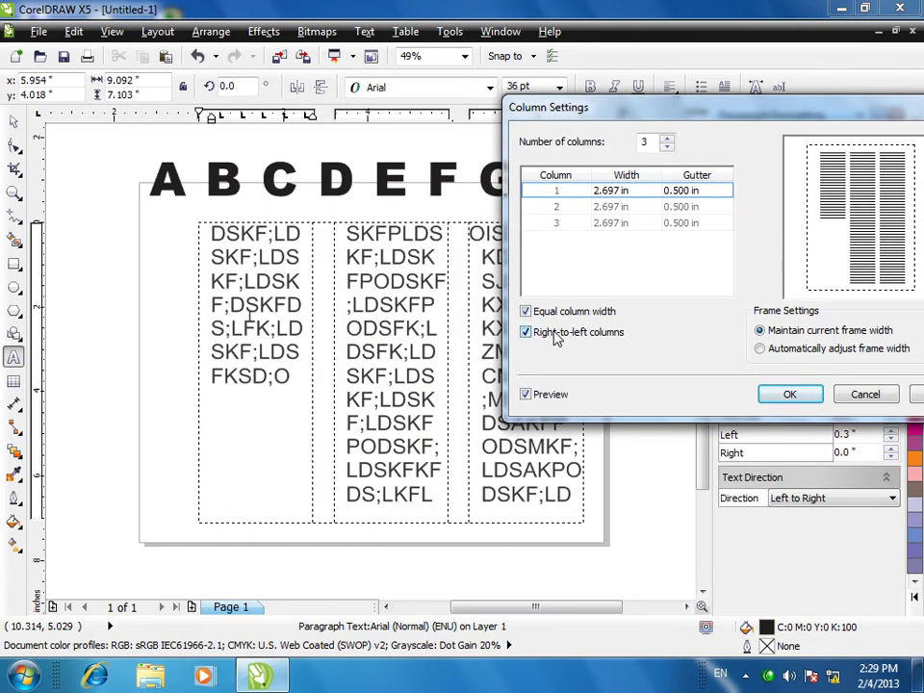
click(535, 311)
click(535, 332)
click(541, 313)
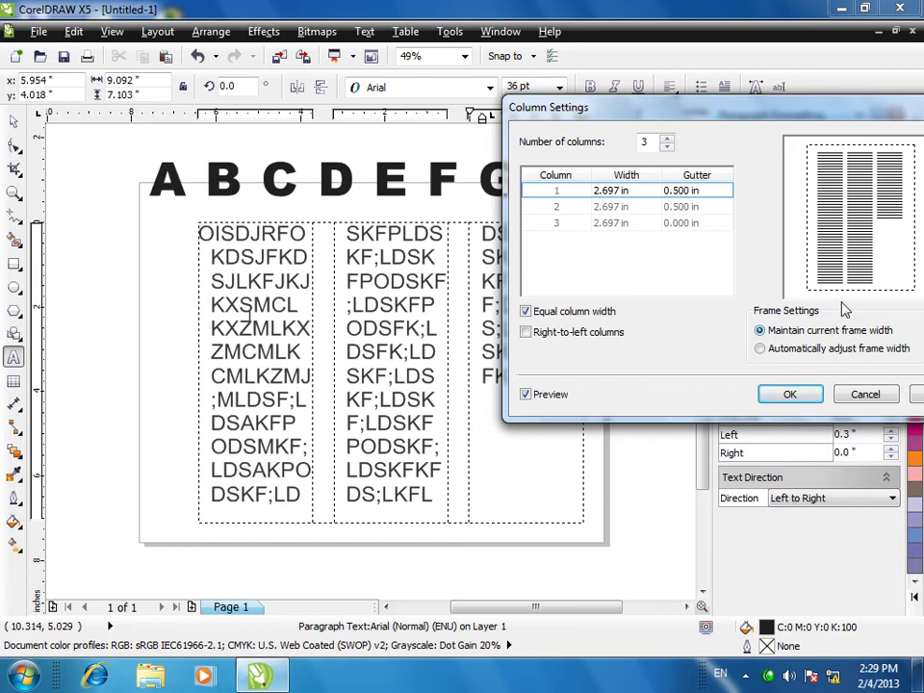
drag(675, 108, 568, 53)
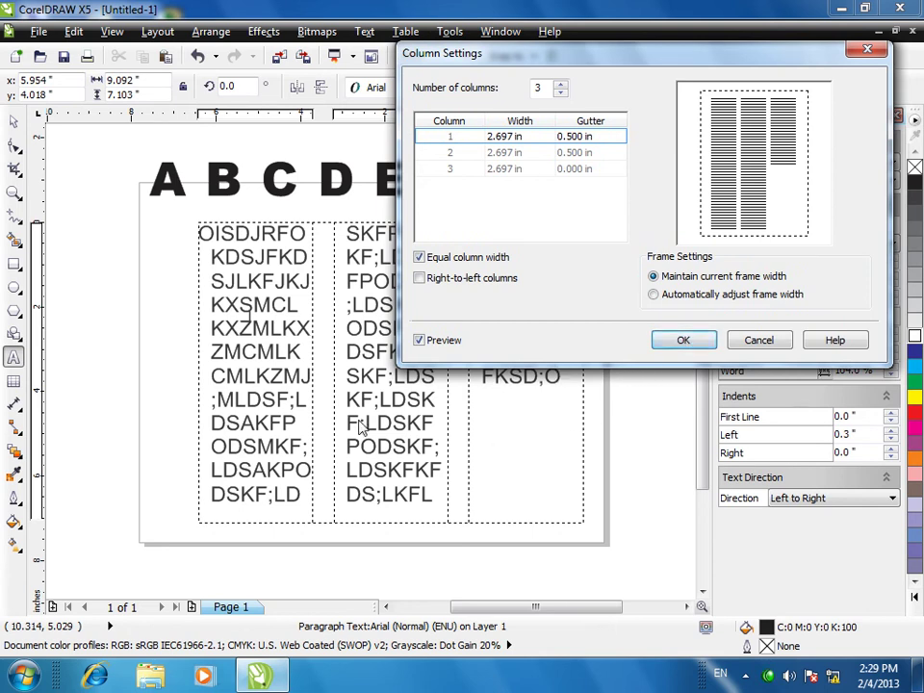
click(685, 344)
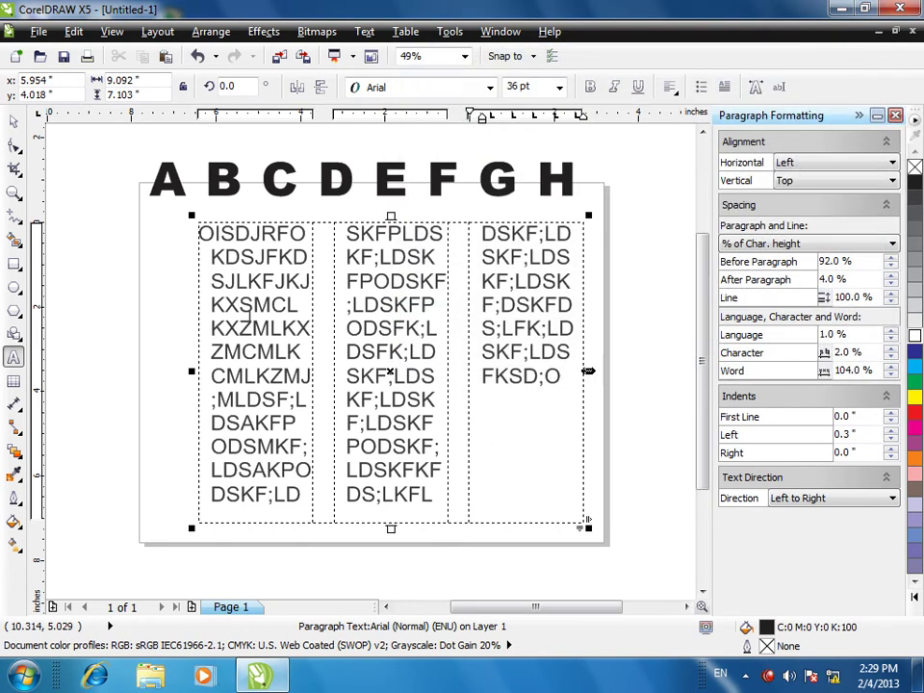
drag(588, 371, 519, 373)
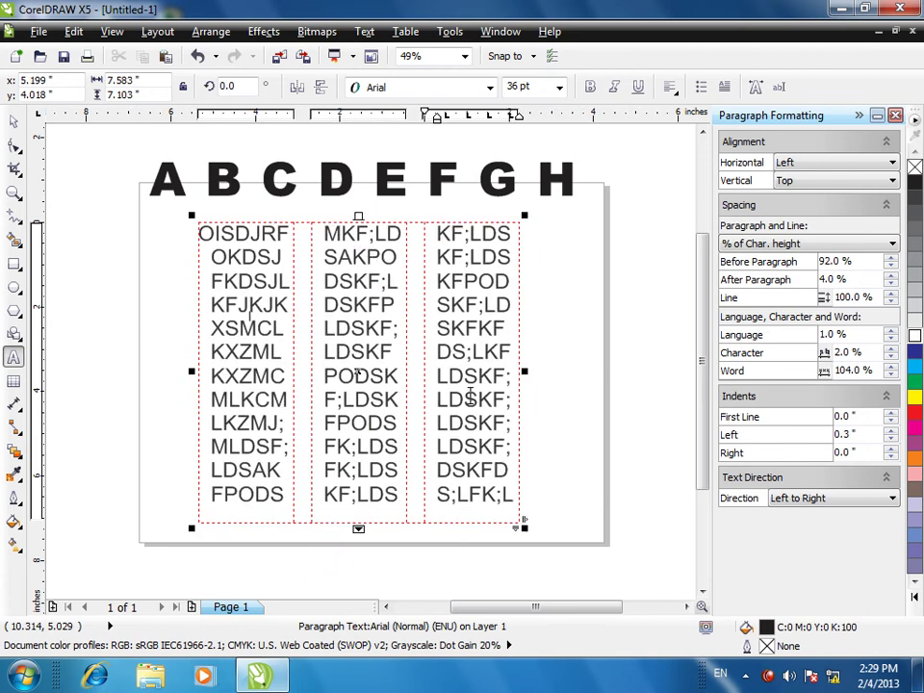
key(ctrl+space)
key(ctrl+z)
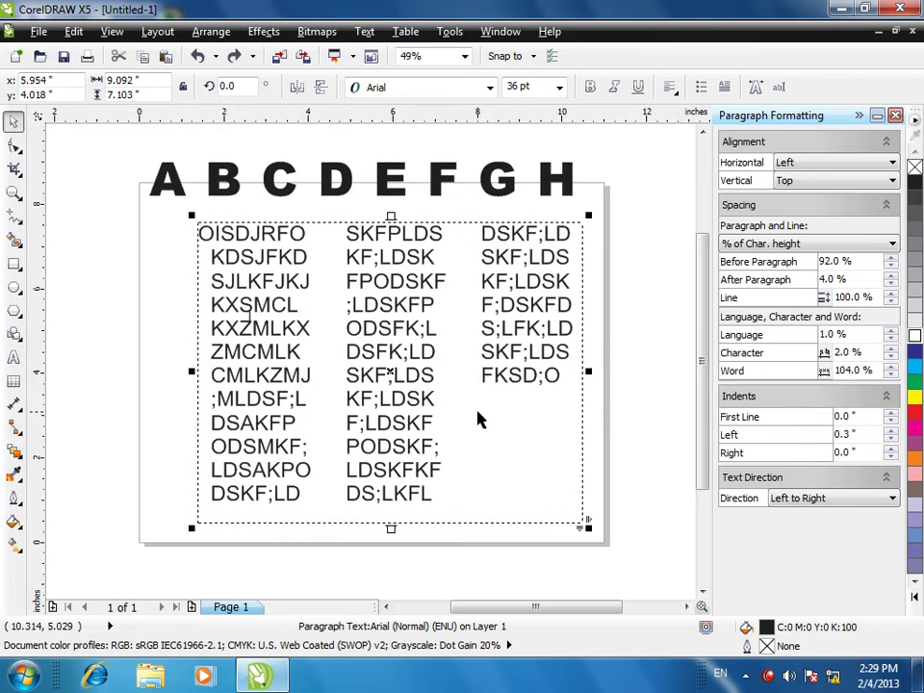
- Select all the sample text in the frame and set it to 24 pt
click(412, 381)
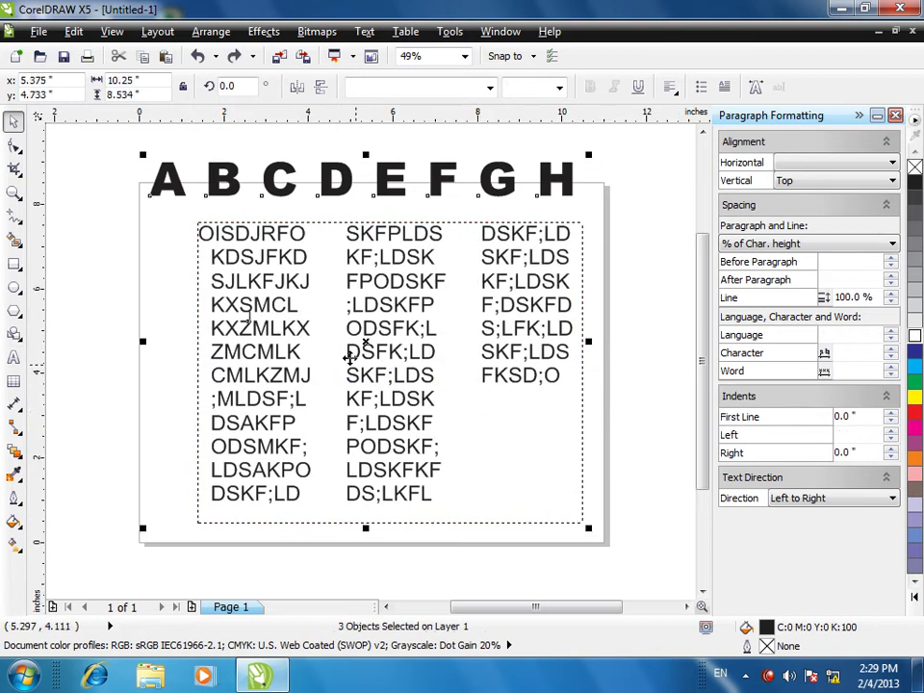
double_click(372, 329)
key(ctrl+a)
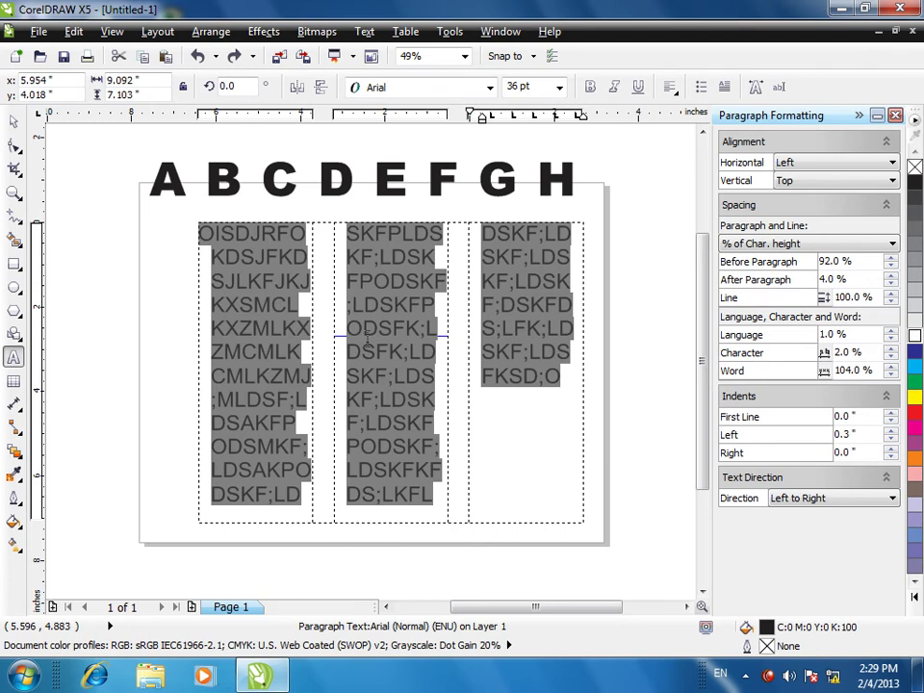
click(558, 86)
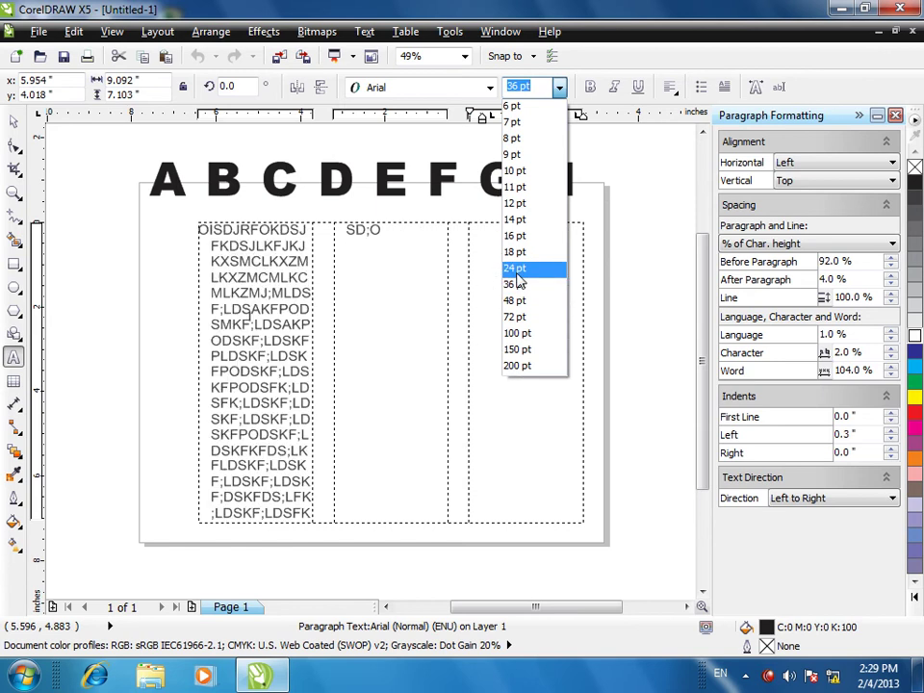
click(517, 269)
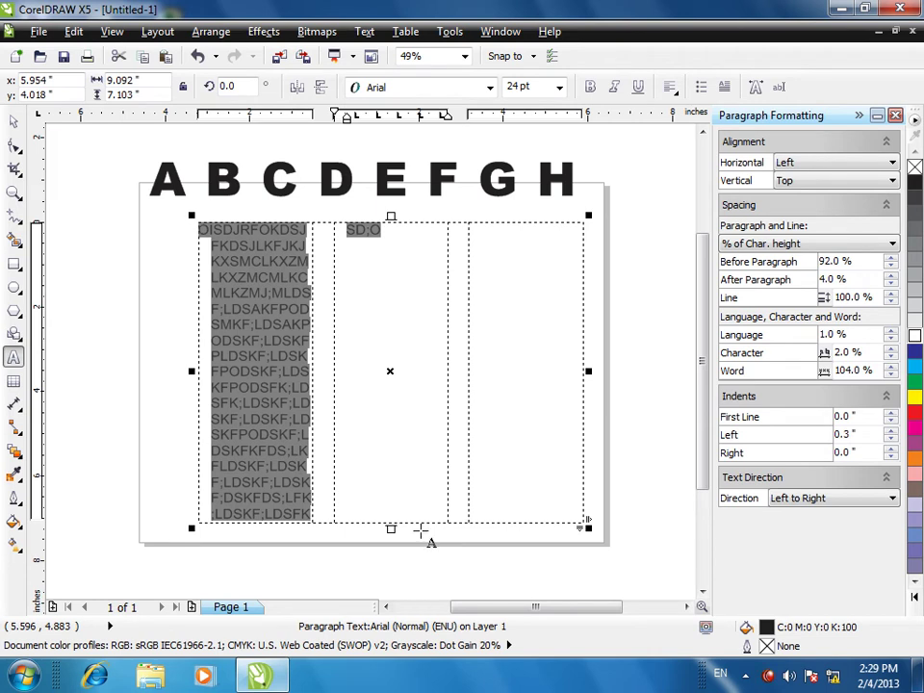
- Apply column settings with automatic frame width, then shrink the text frame from its corner
click(365, 30)
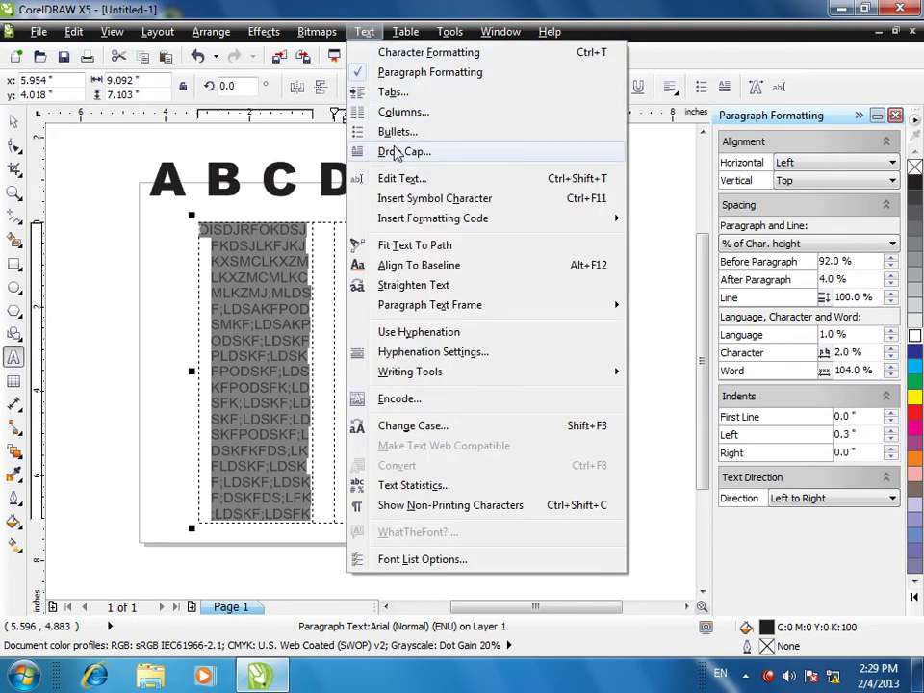
click(397, 111)
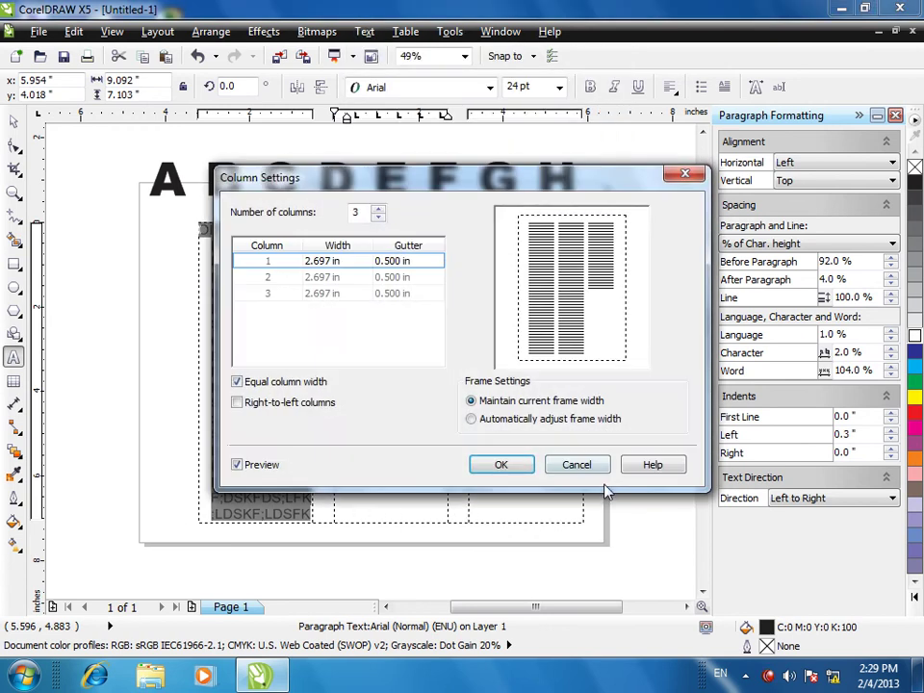
click(504, 421)
click(487, 464)
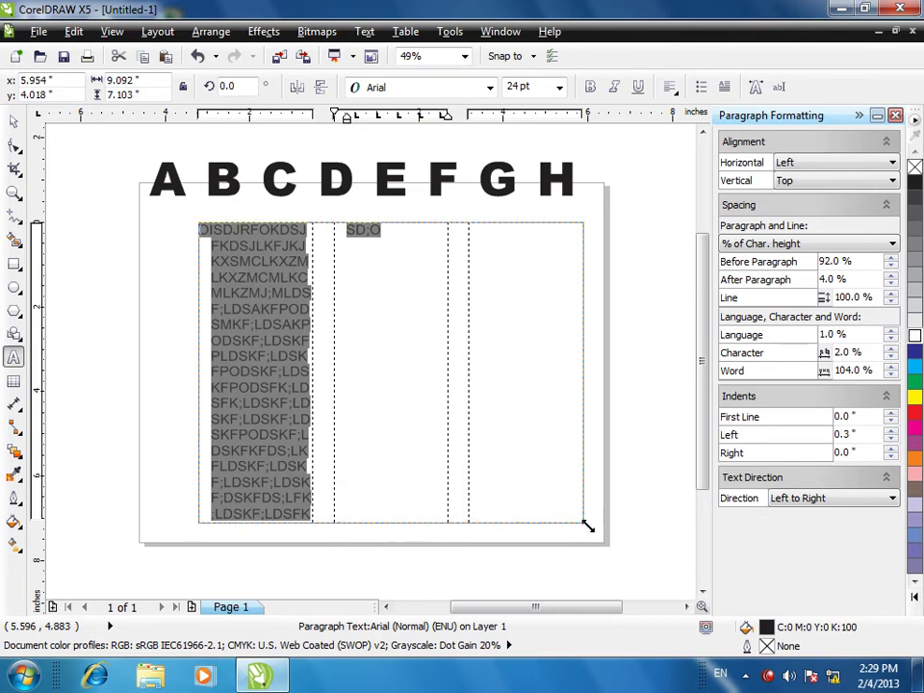
drag(589, 527, 517, 556)
- Set the frame to four columns, then delete the sample text frame
click(405, 31)
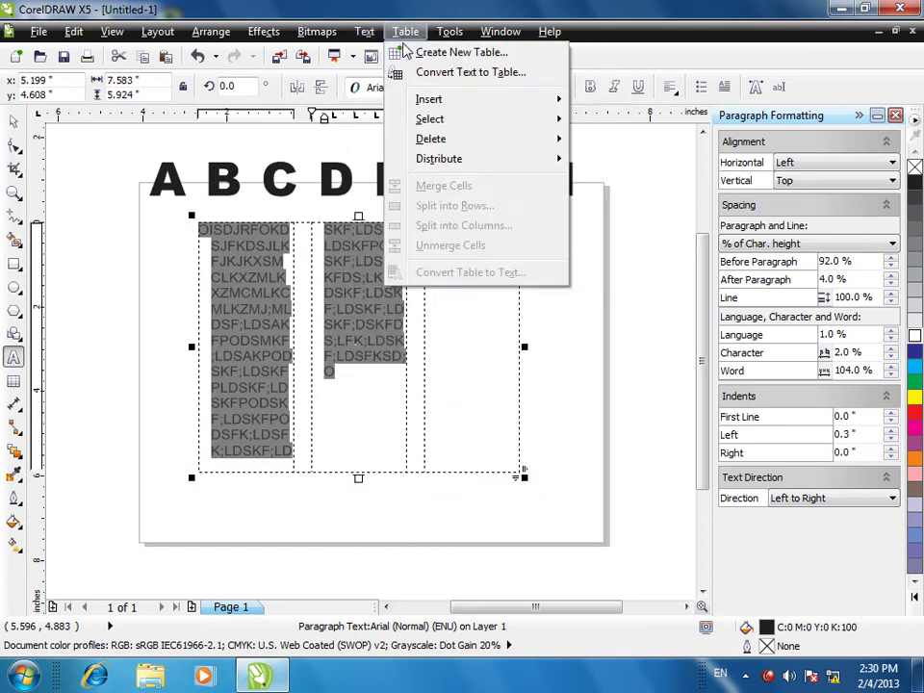
mouse_move(365, 32)
click(388, 114)
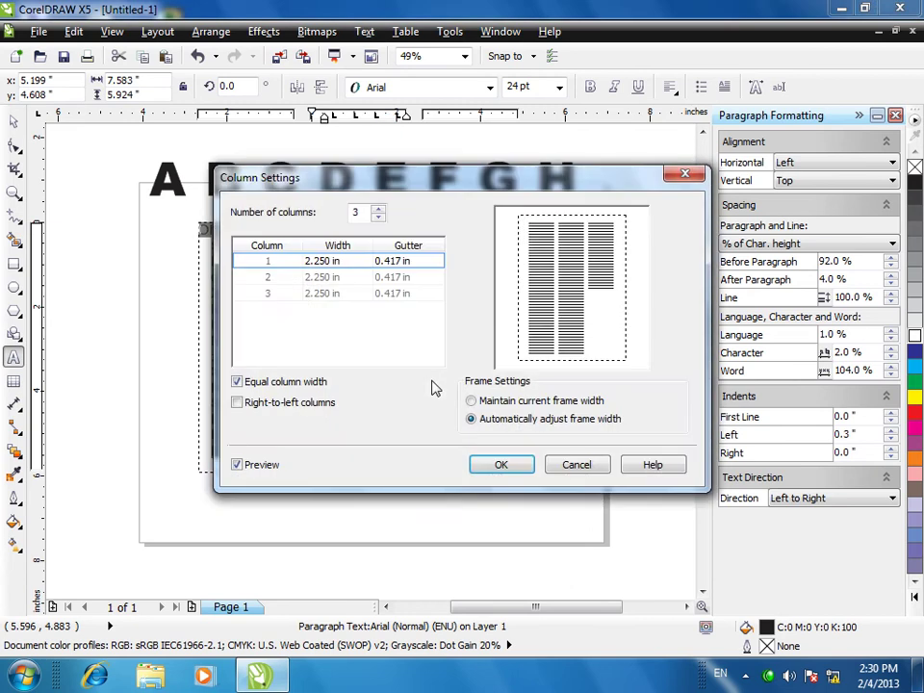
click(256, 464)
click(260, 464)
drag(354, 180, 474, 216)
click(492, 251)
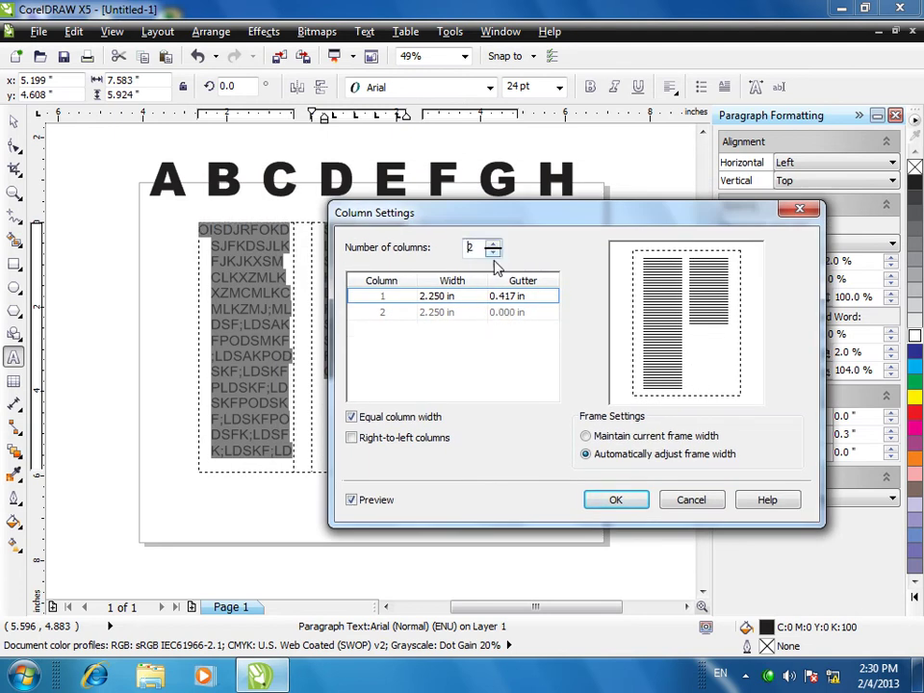
click(400, 500)
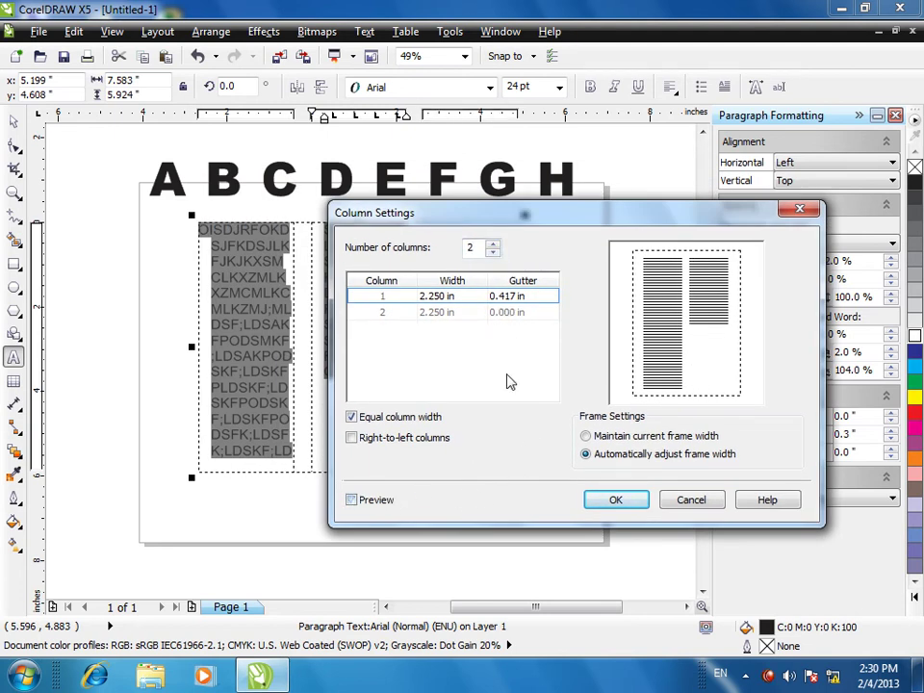
click(493, 245)
click(493, 244)
drag(541, 227, 563, 145)
click(637, 425)
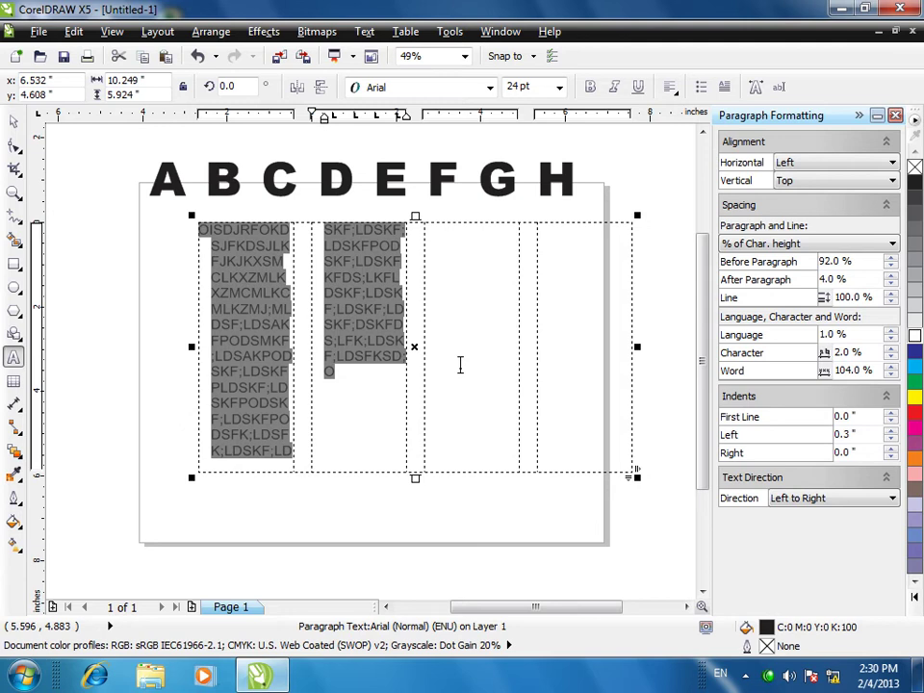
key(Delete)
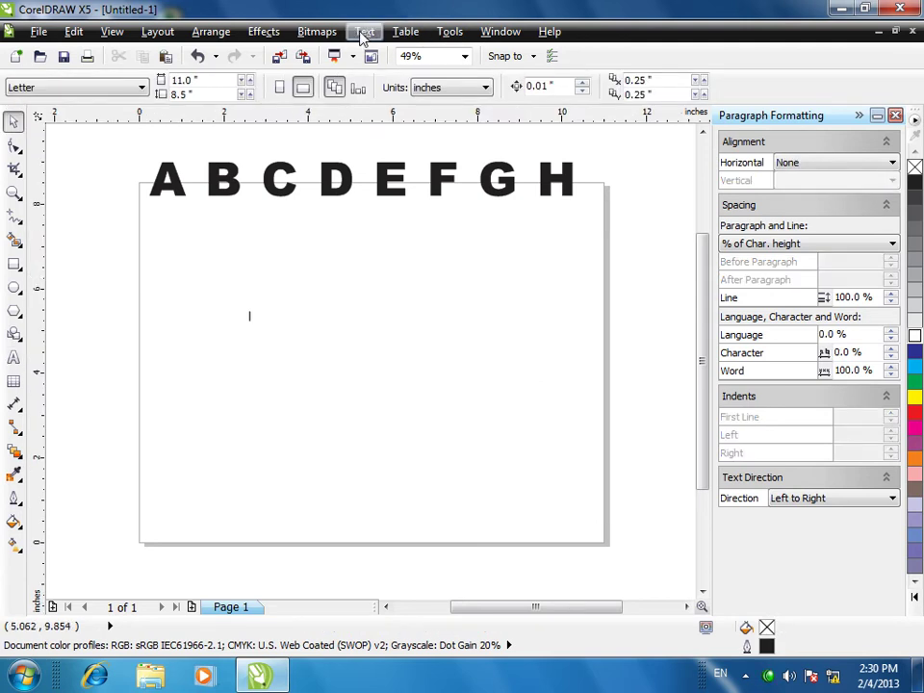
- Draw a new paragraph text frame and type KPIA OFFERS in 36 pt Arial
click(364, 31)
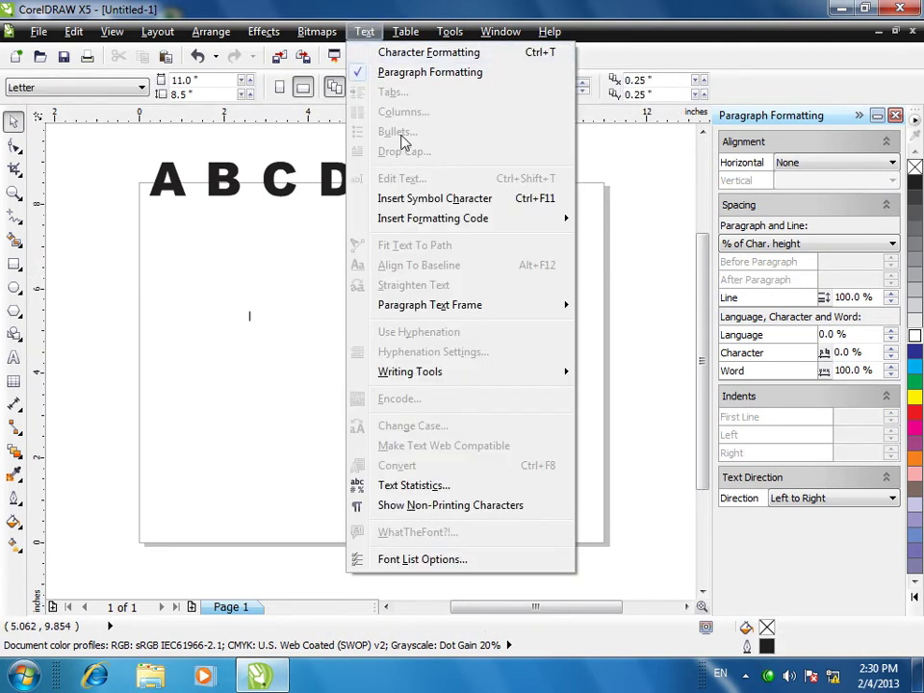
key(Escape)
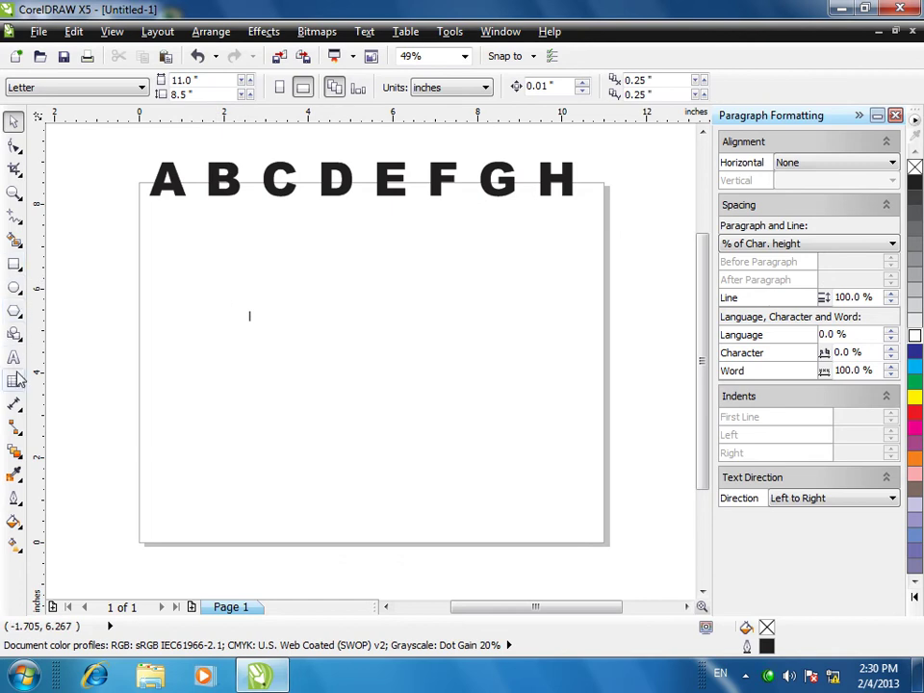
click(13, 357)
drag(213, 248, 478, 459)
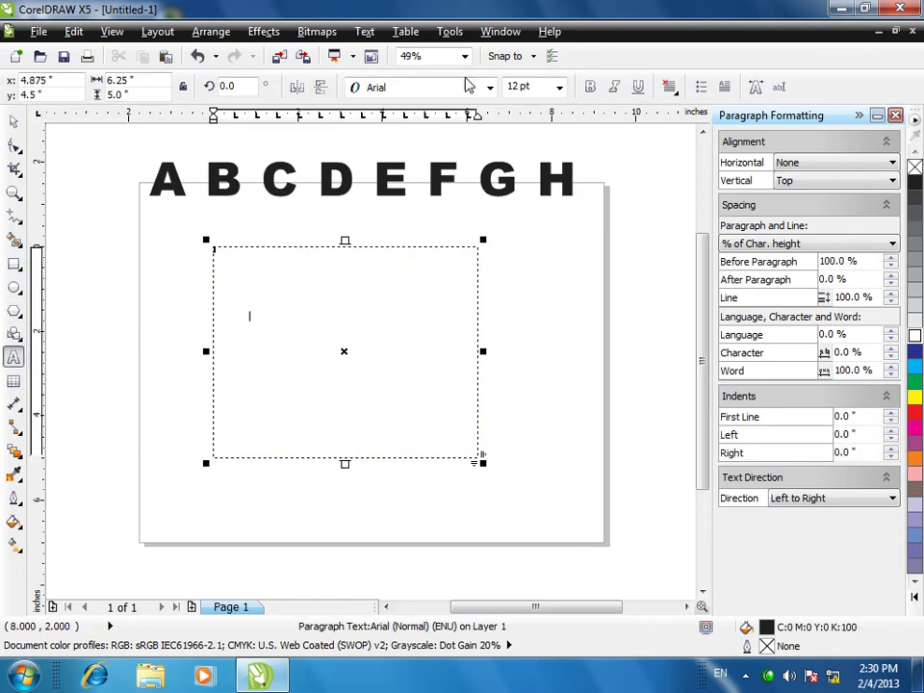
click(559, 86)
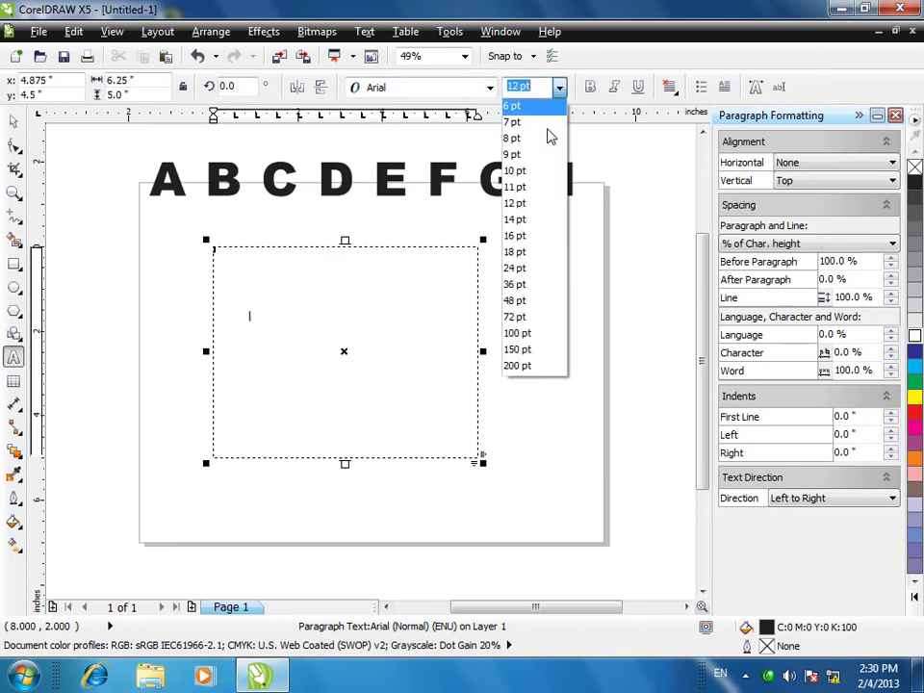
click(517, 284)
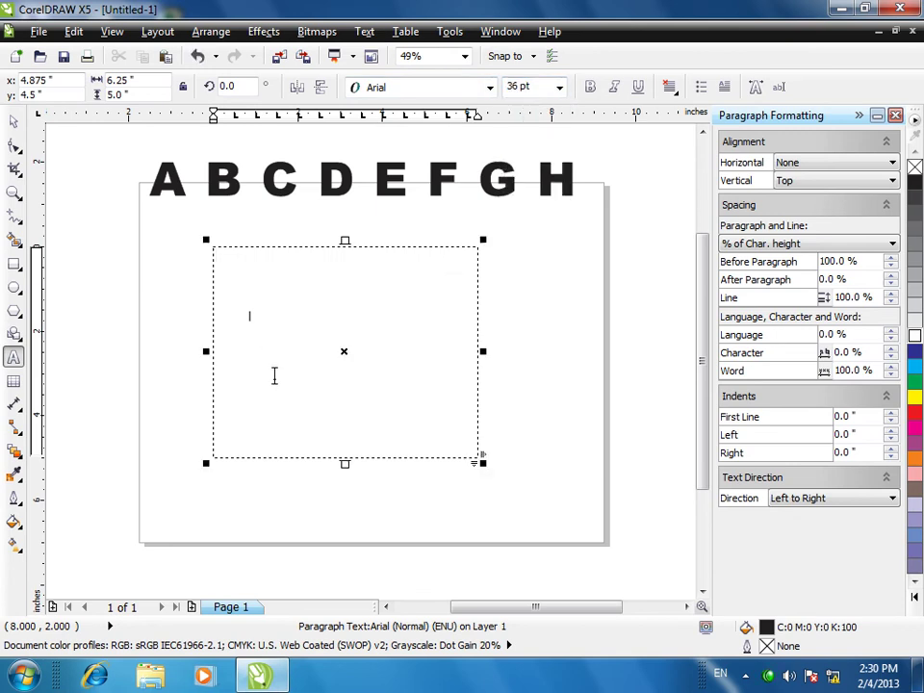
text(KPIA)
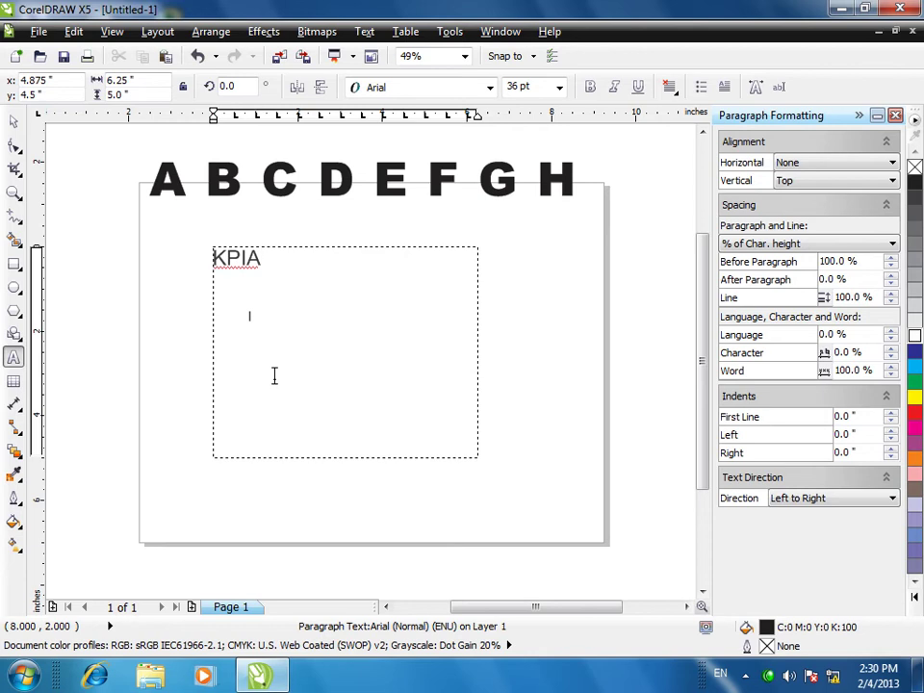
text( OFFERS)
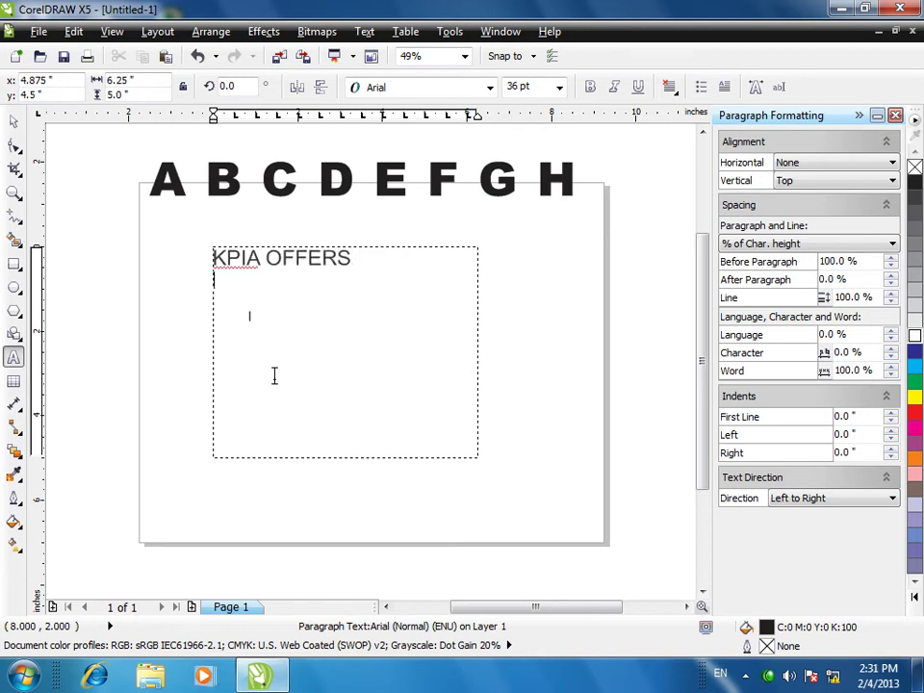
- Turn on bullets using the Wingdings hand-and-pen symbol
click(364, 31)
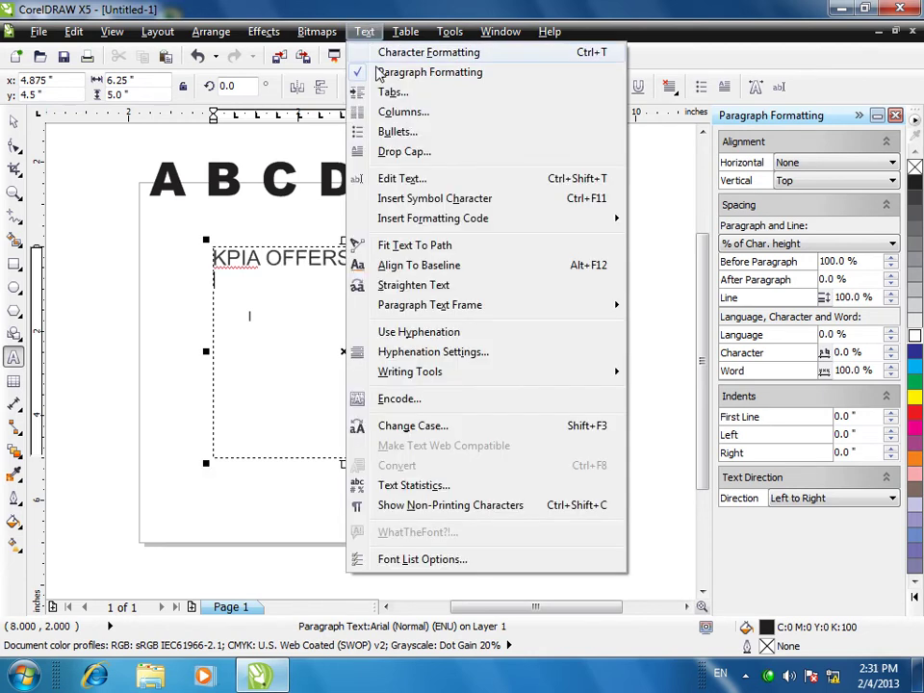
key(Escape)
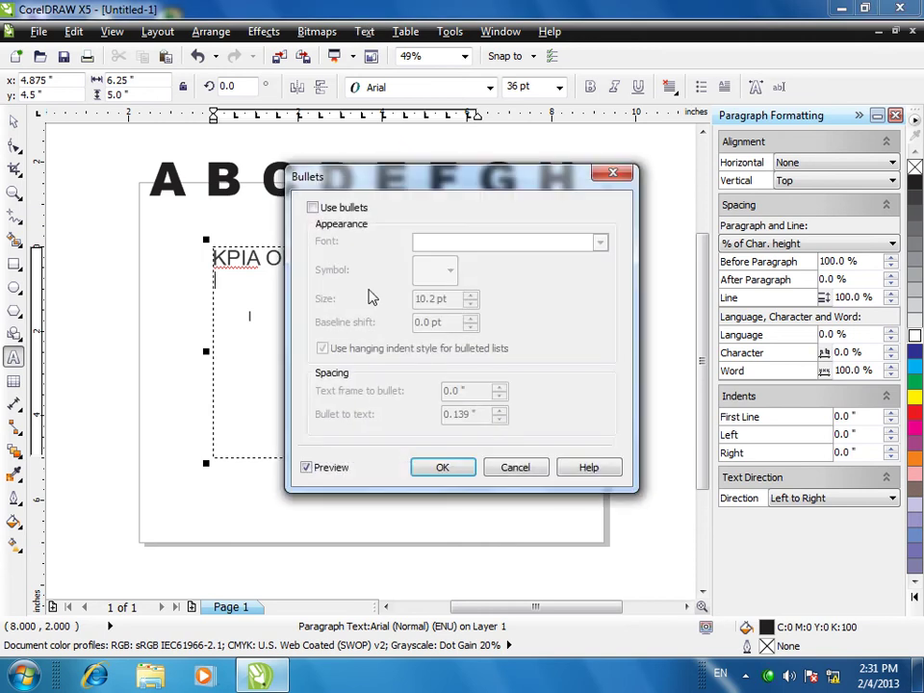
click(313, 207)
click(449, 271)
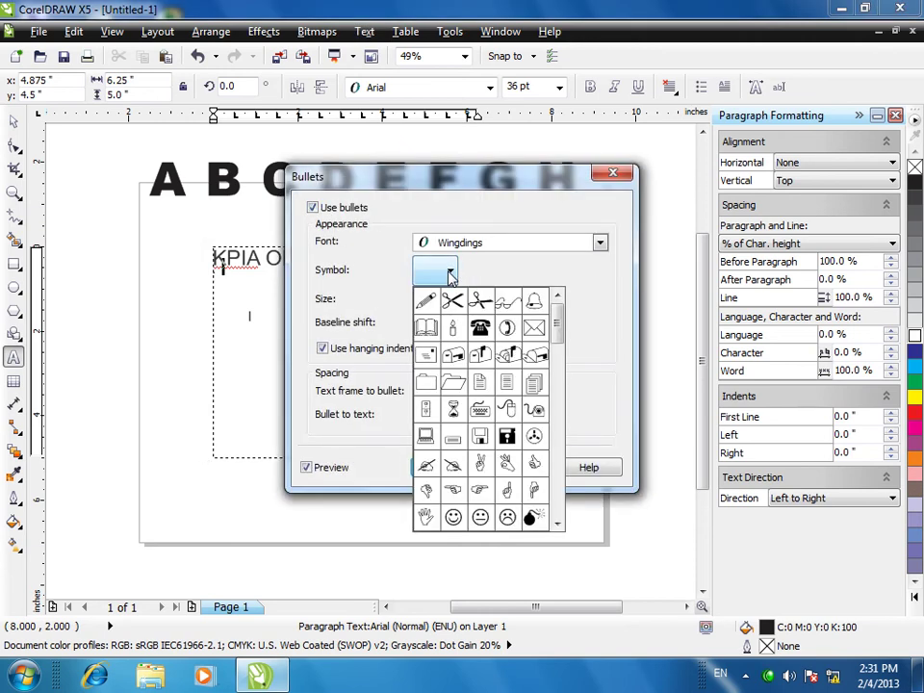
click(452, 464)
click(465, 475)
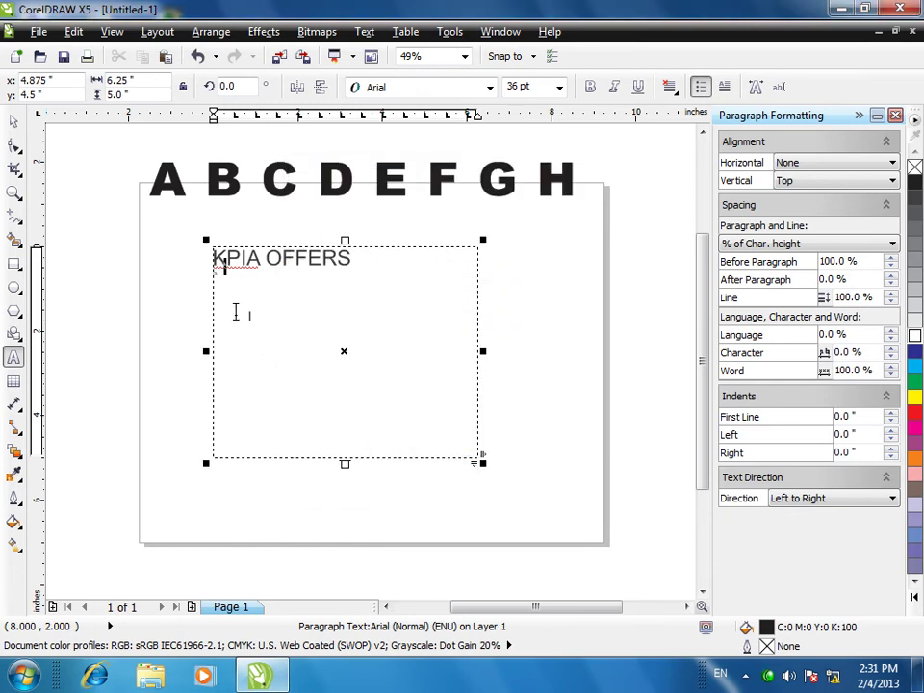
- Add the bulleted lines IT, CIT, DIT and EDIT under KPIA OFFERS, then select the frame
key(Return)
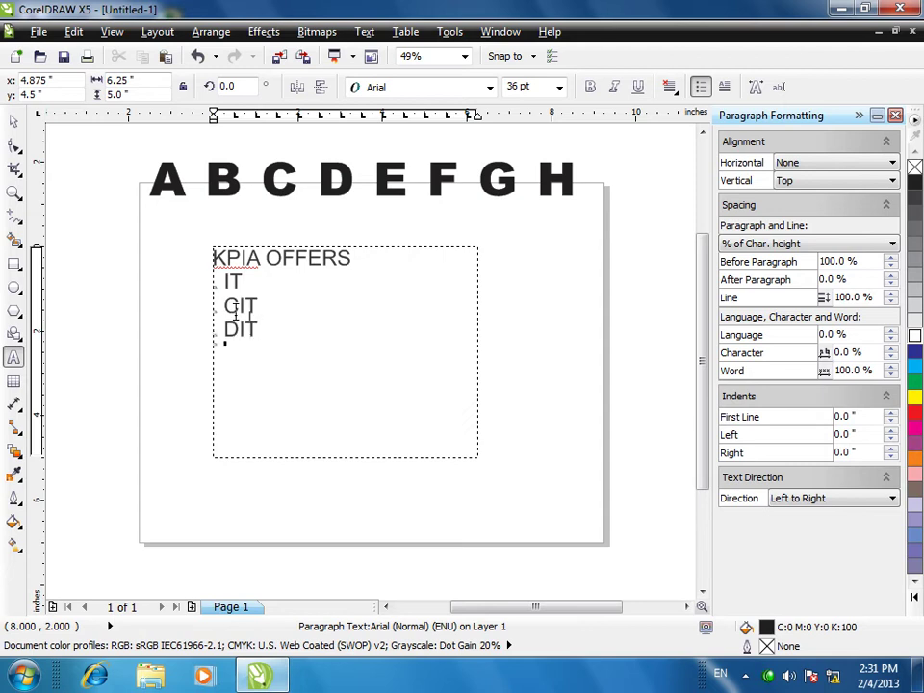
text(EDIT)
click(13, 192)
click(241, 346)
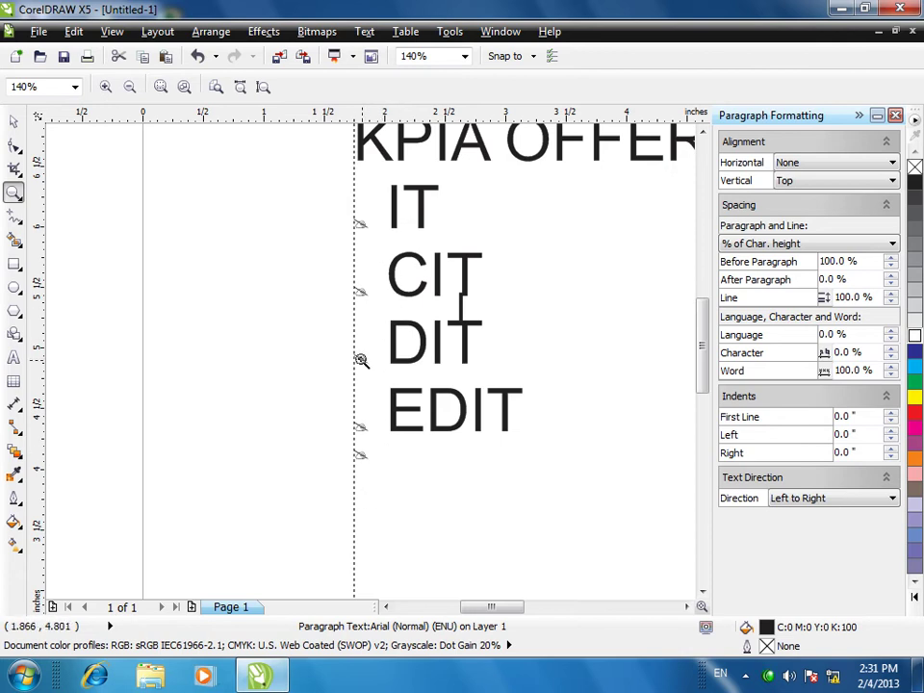
scroll(346, 416, down, 3)
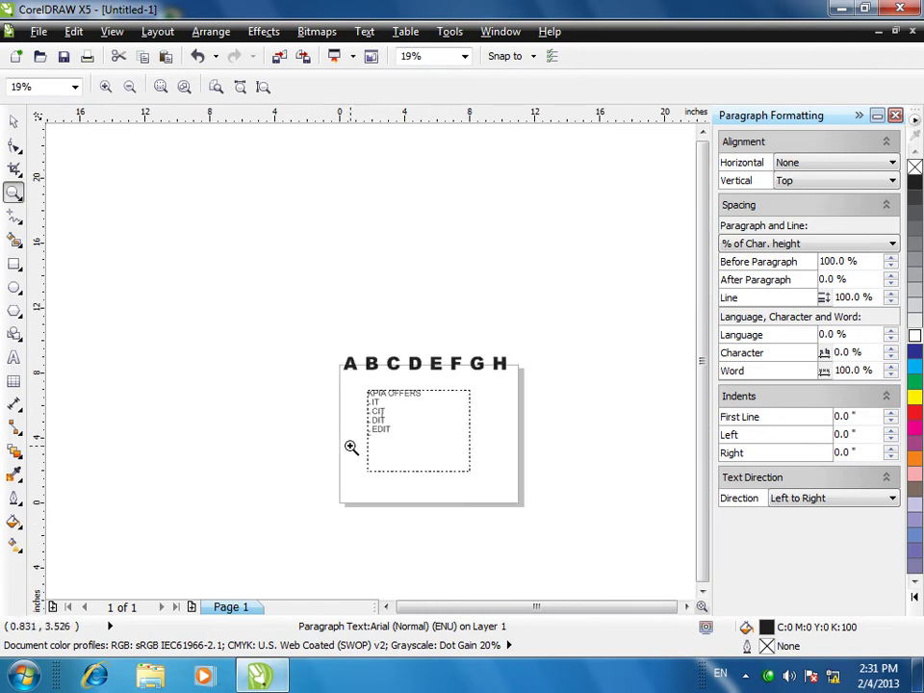
scroll(350, 448, up, 1)
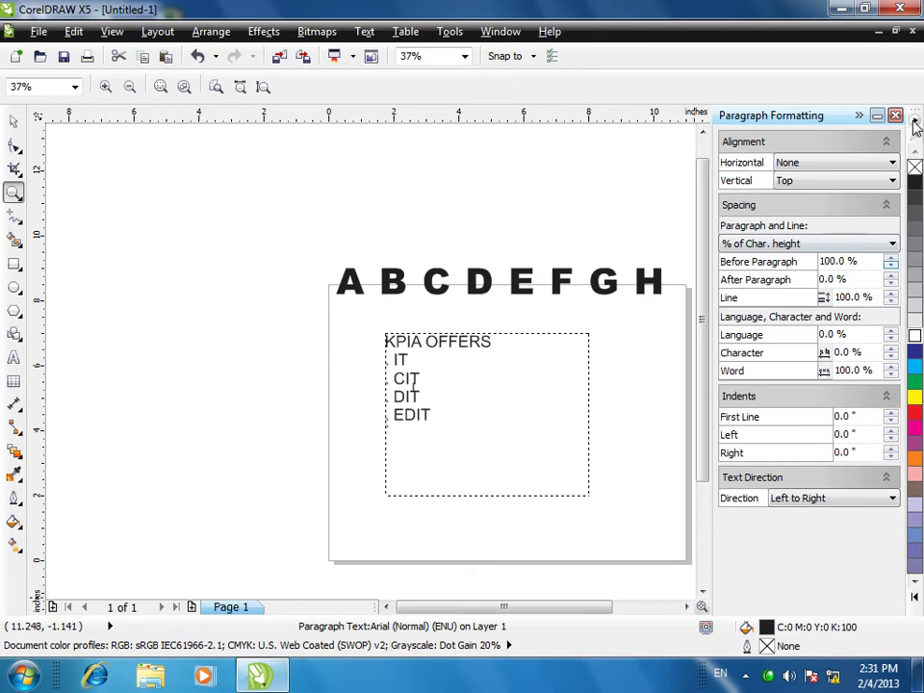
click(895, 116)
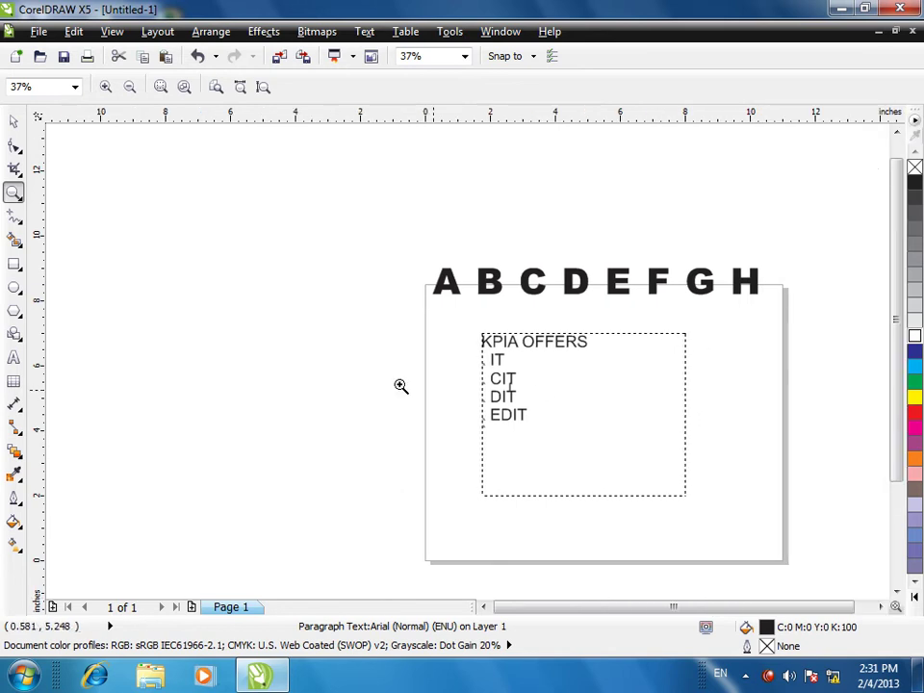
click(14, 120)
drag(450, 318, 758, 553)
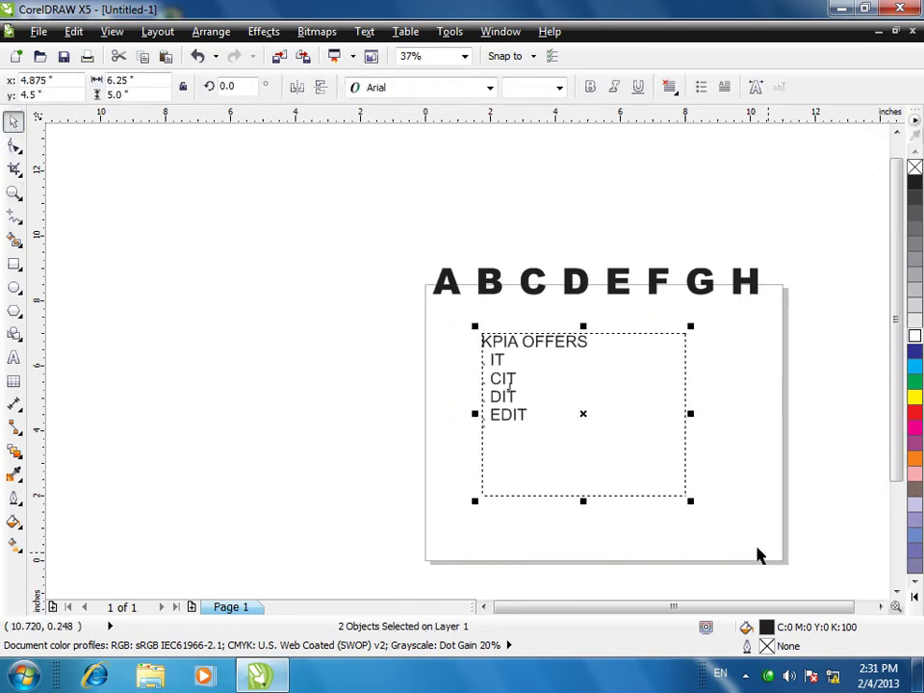
- Delete the bulleted text frame and the A–H heading, then fit the page in view
key(Delete)
click(758, 555)
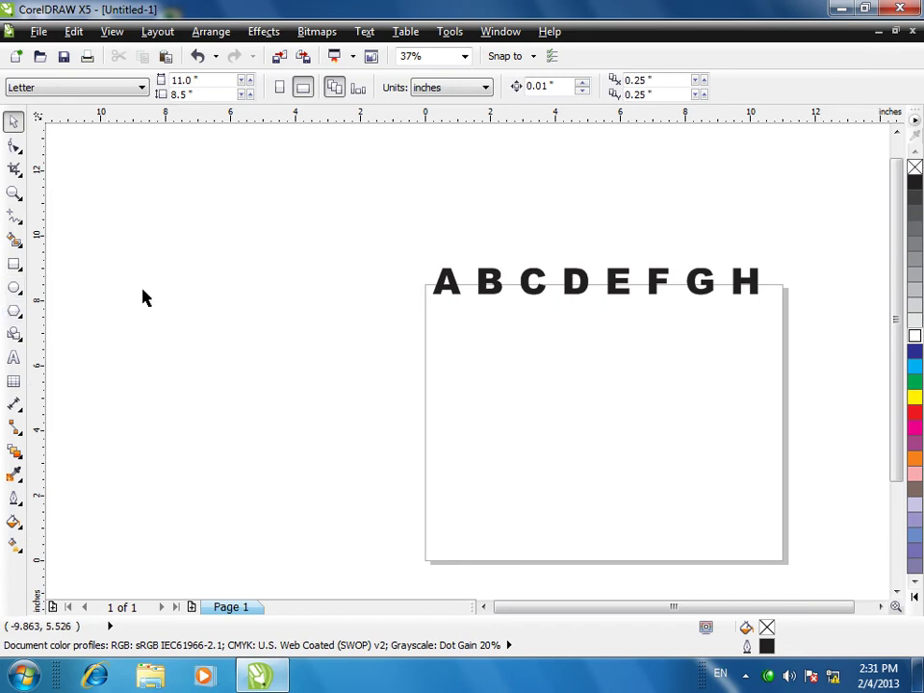
click(739, 306)
key(Delete)
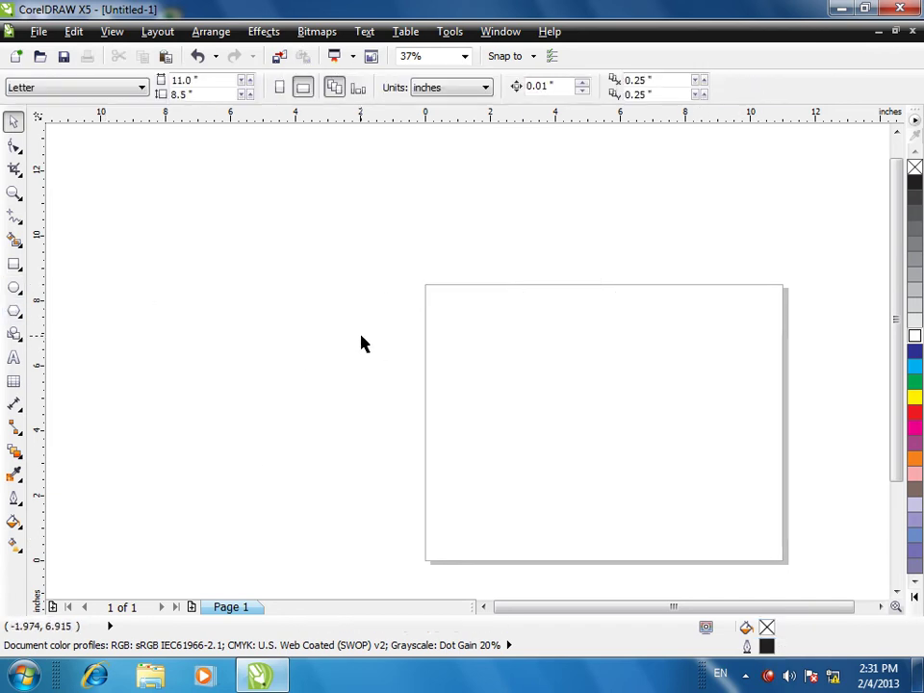
key(shift+F4)
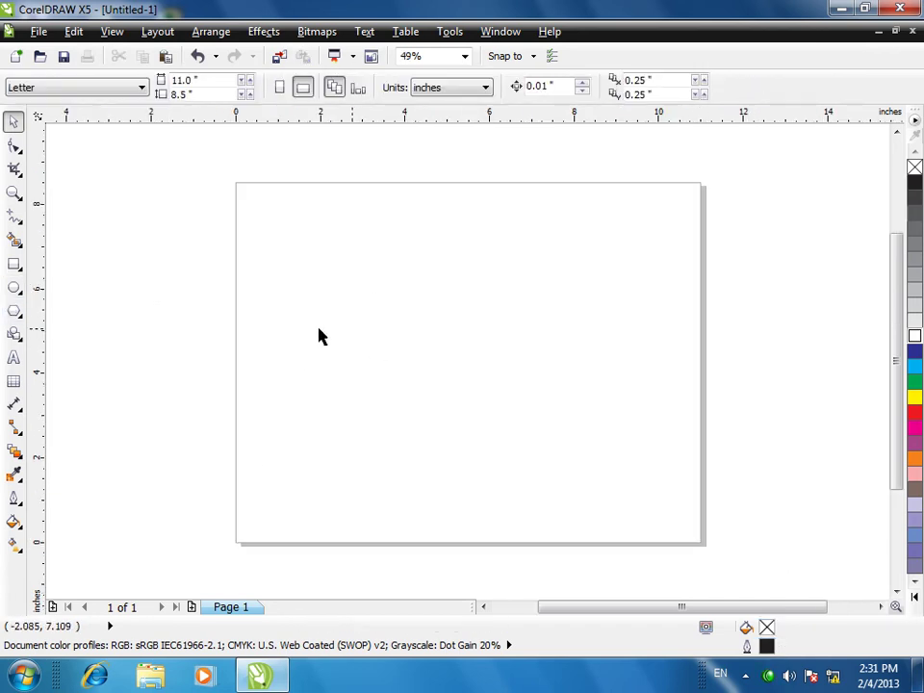
- Draw a large paragraph text frame and start typing the Afghanistan sentence in 36 pt
click(14, 357)
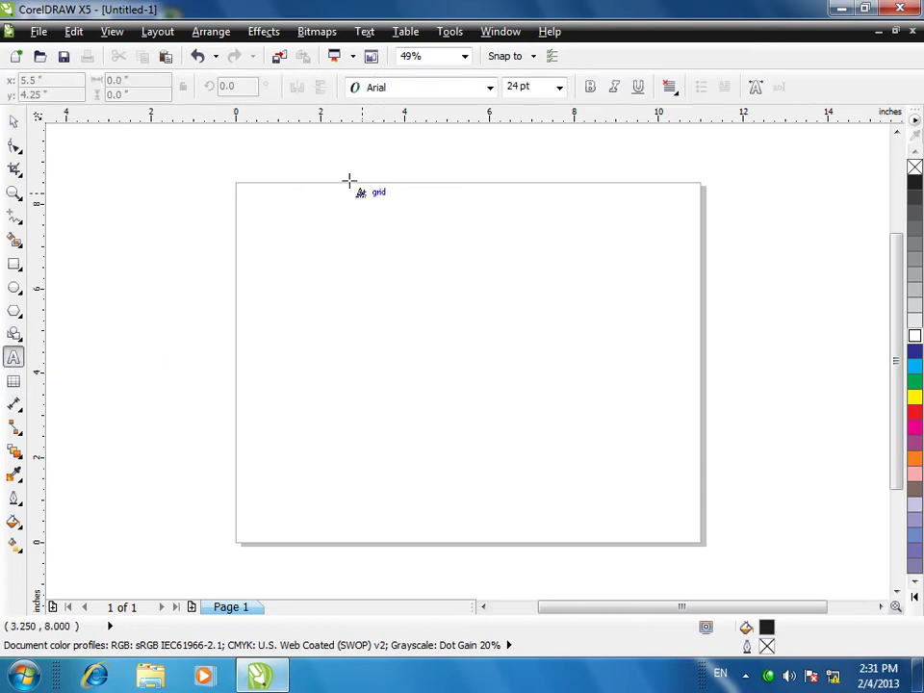
drag(267, 202, 596, 521)
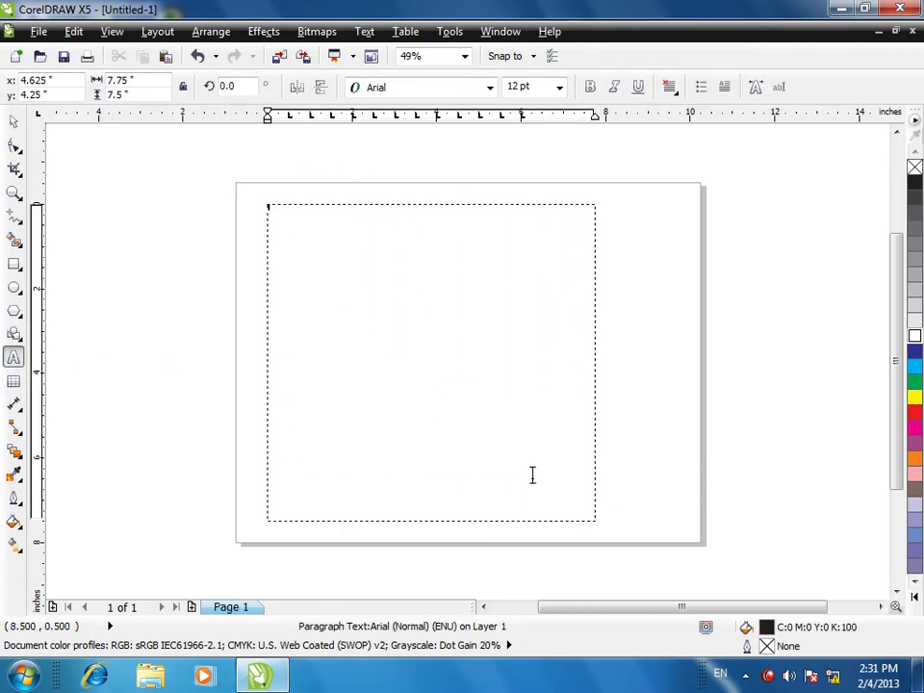
click(560, 87)
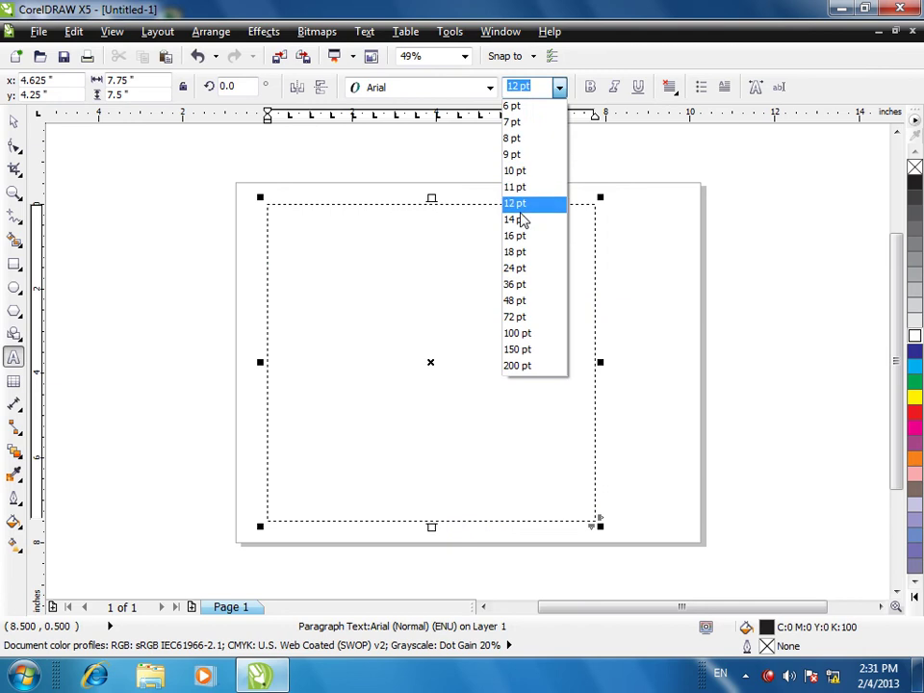
click(516, 283)
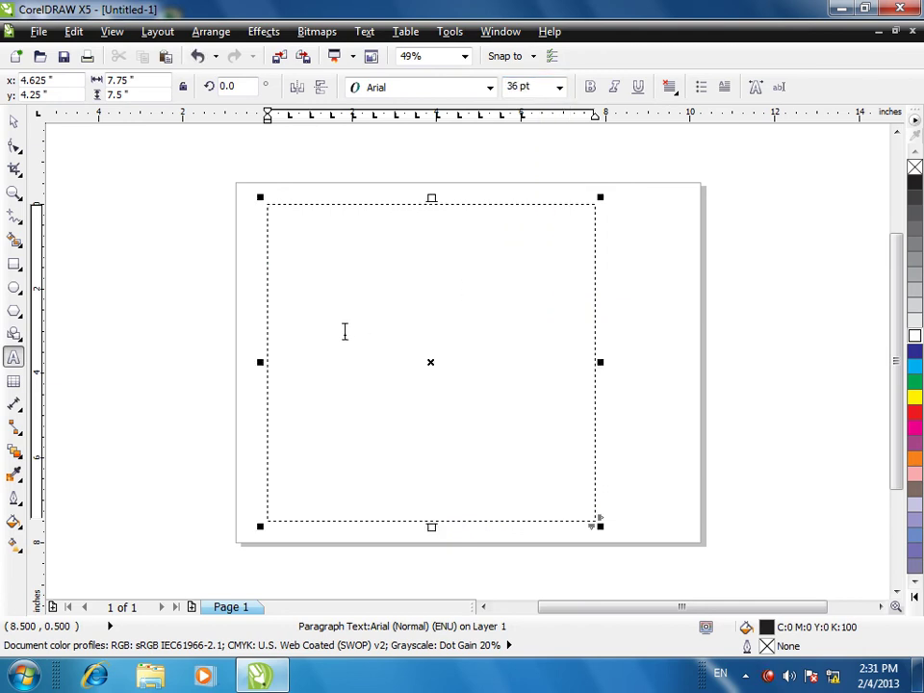
text(AFGHA)
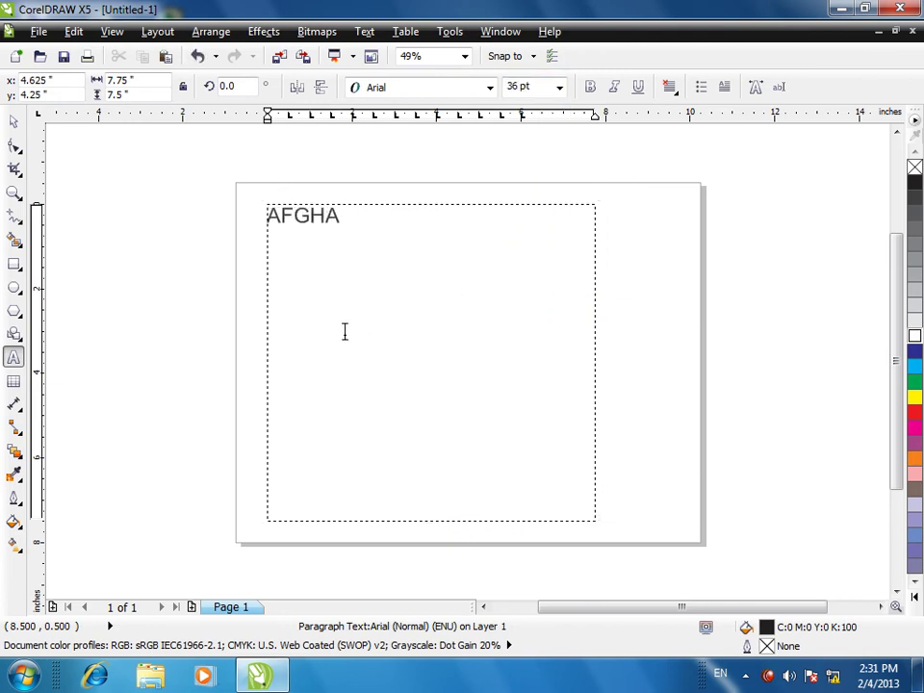
text(NISTAN IS )
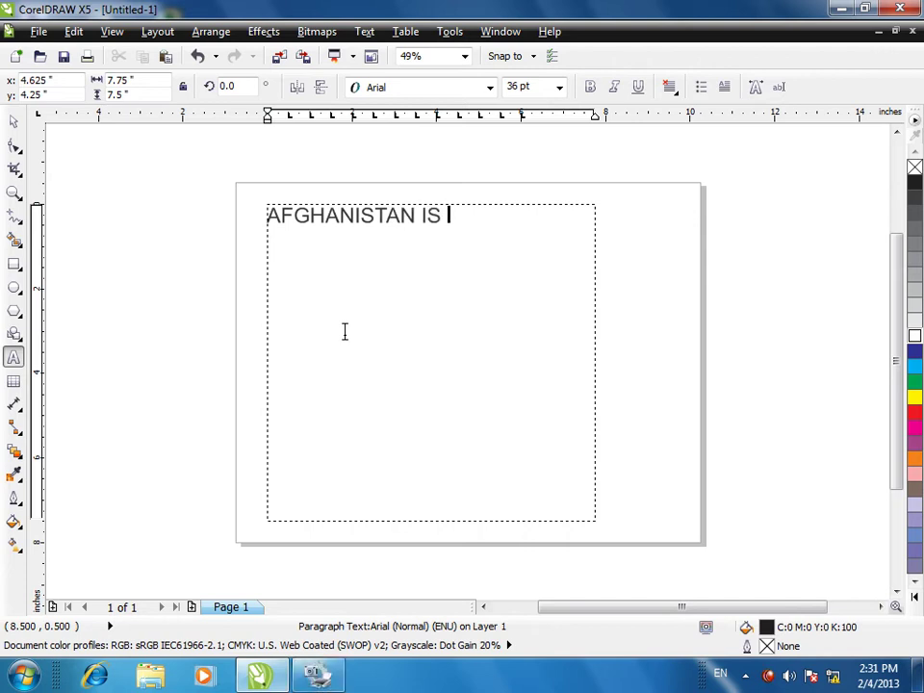
text(ONE )
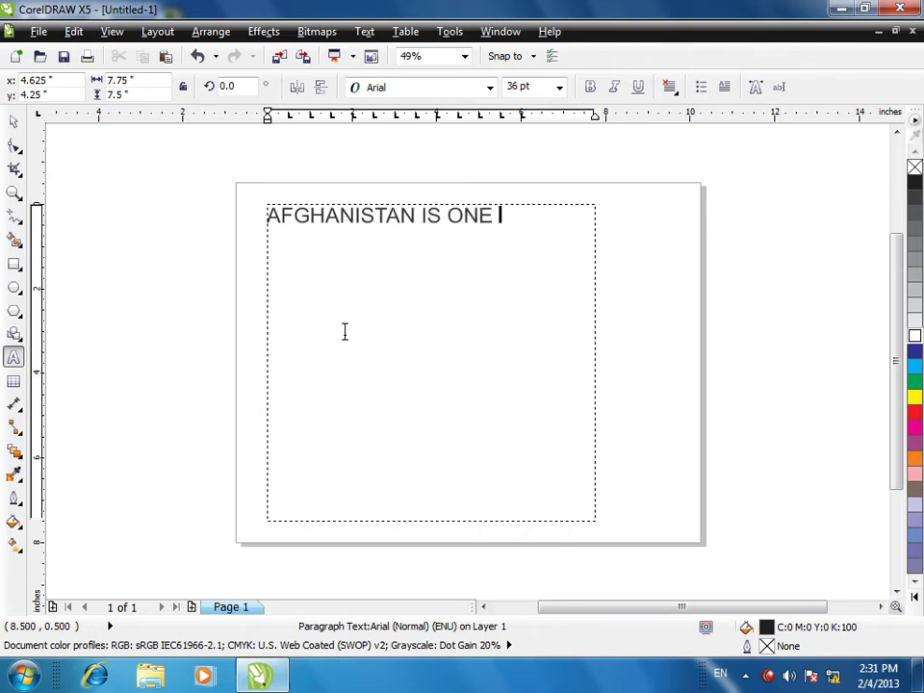
text(OF THE MOST)
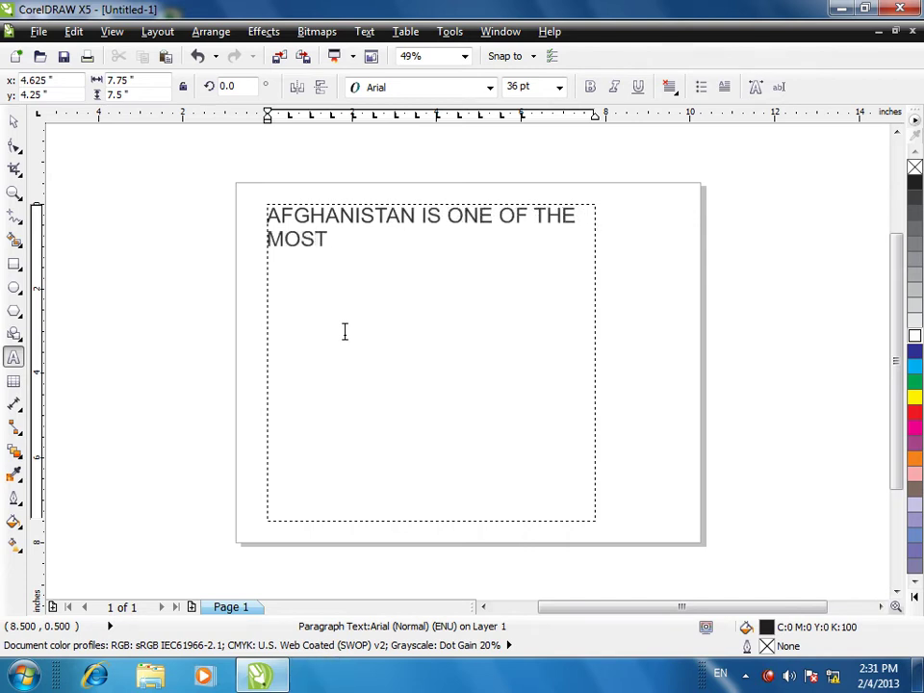
text( ADVANCED CO)
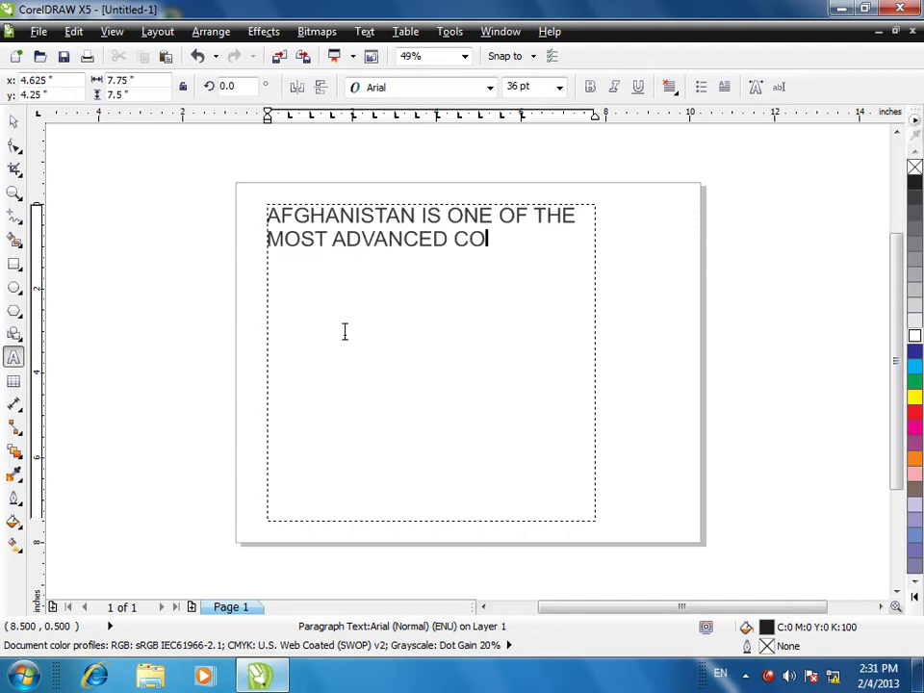
text(UNTRY OF THE)
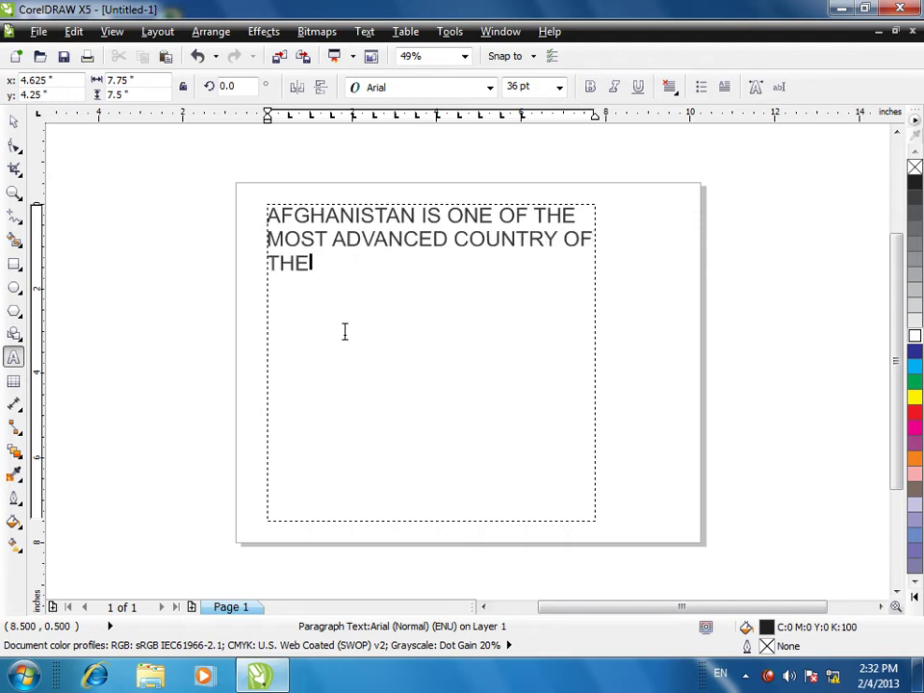
text( WORLD.)
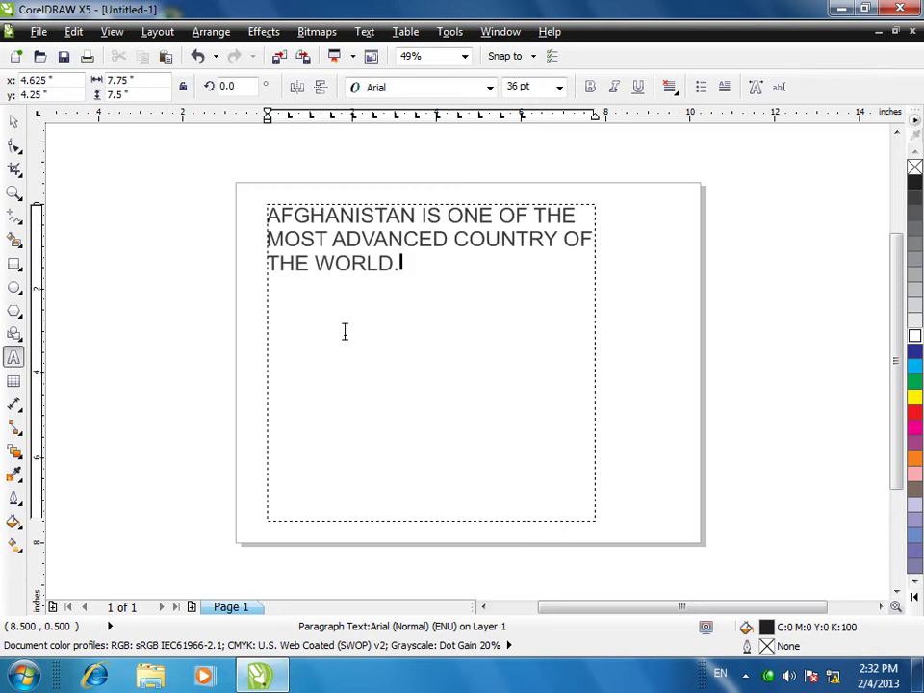
- Repeat 'AFGHANISTAN IS ONE OF THE MOST ADVANCED COUNTRY OF THE WORLD.' five times, spaced, then select all
key(ctrl+a)
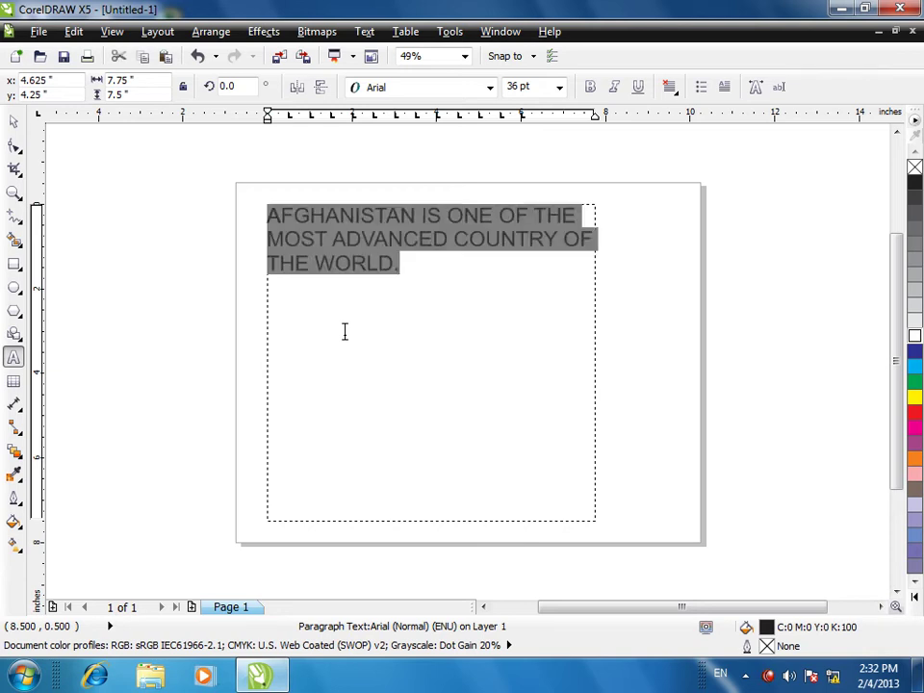
key(ctrl+c)
click(400, 278)
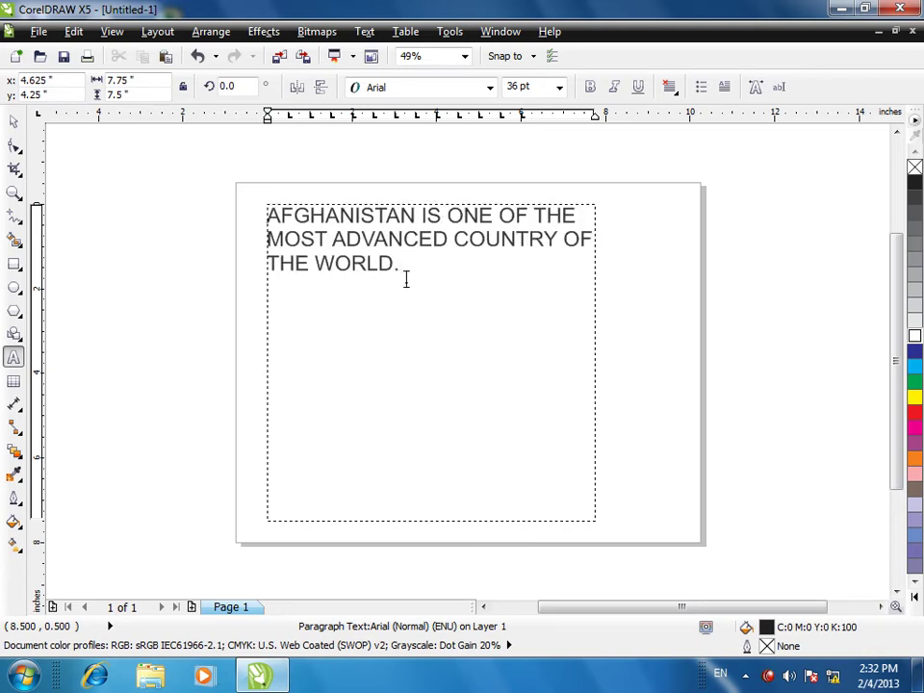
key(ctrl+v)
key(ctrl+v)
key(ctrl+v)
key(ctrl+v)
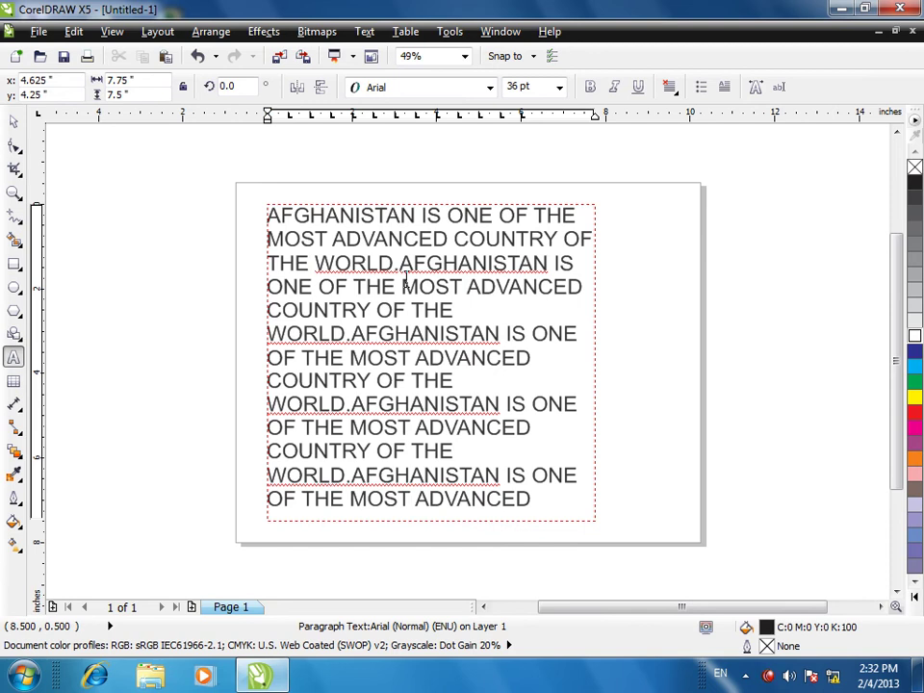
click(392, 365)
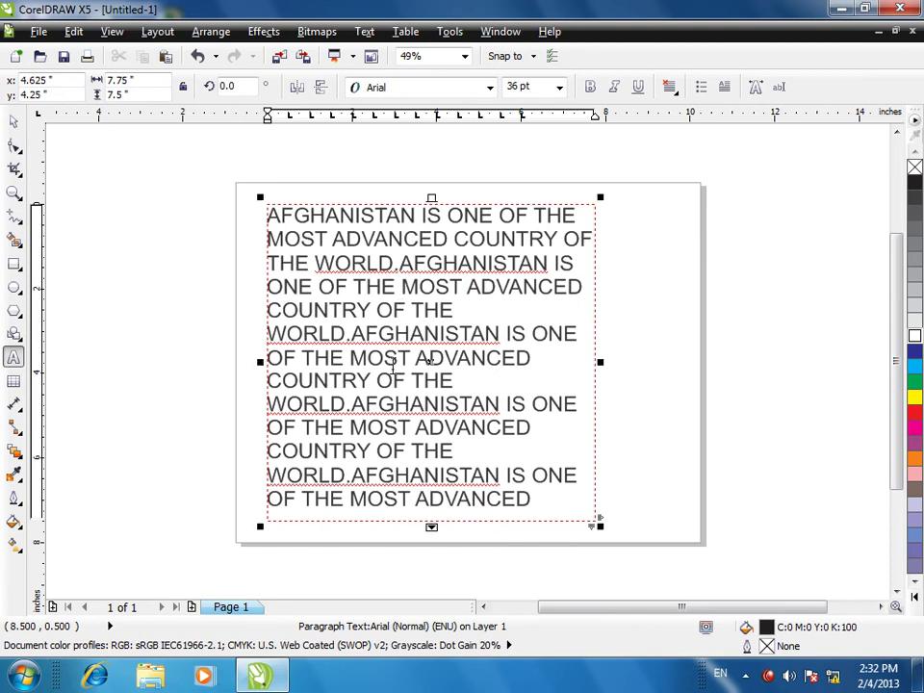
click(402, 262)
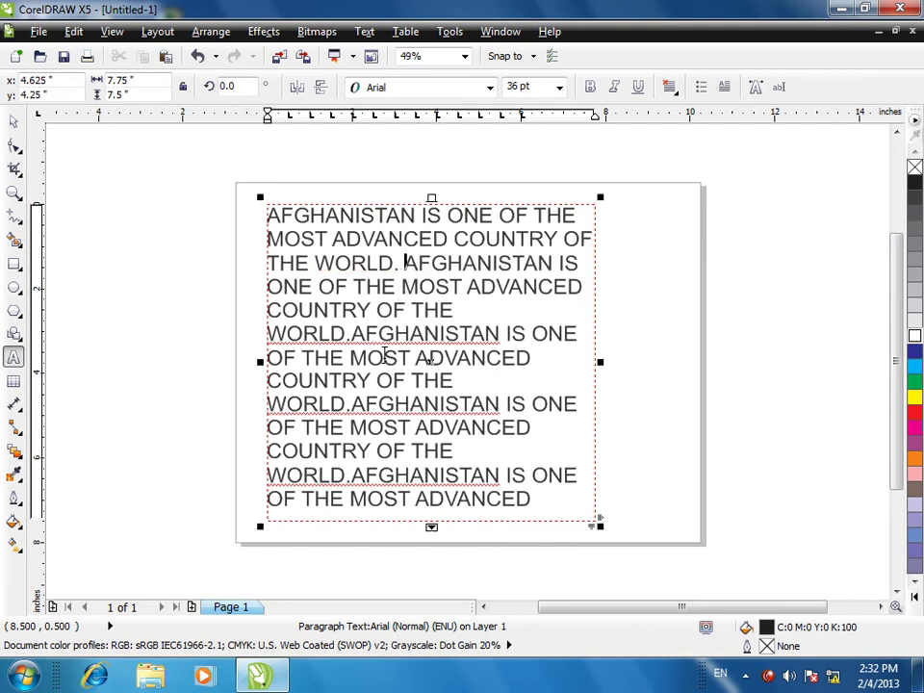
click(358, 334)
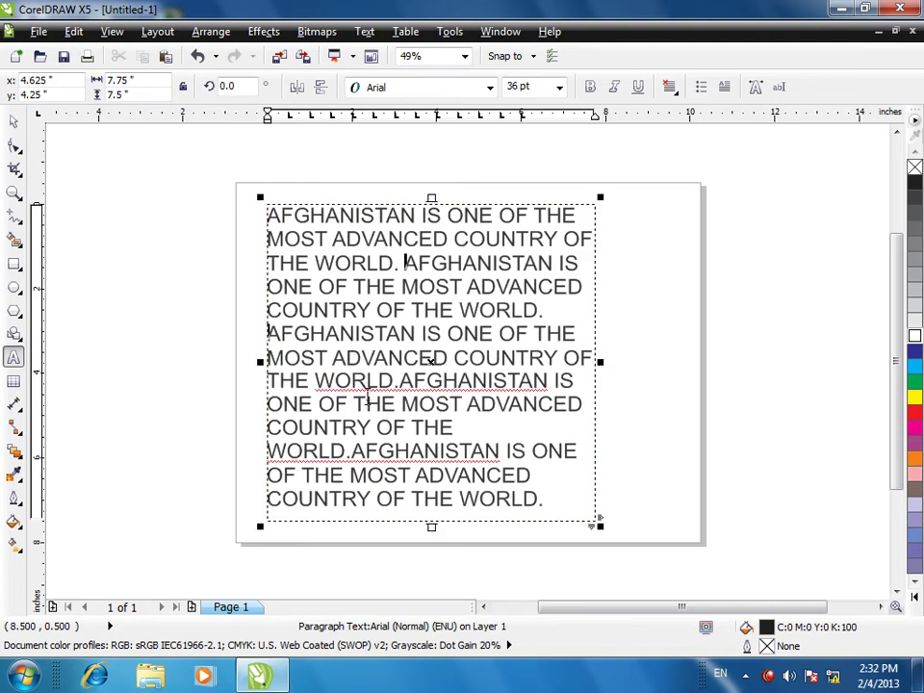
click(398, 381)
key(ctrl+a)
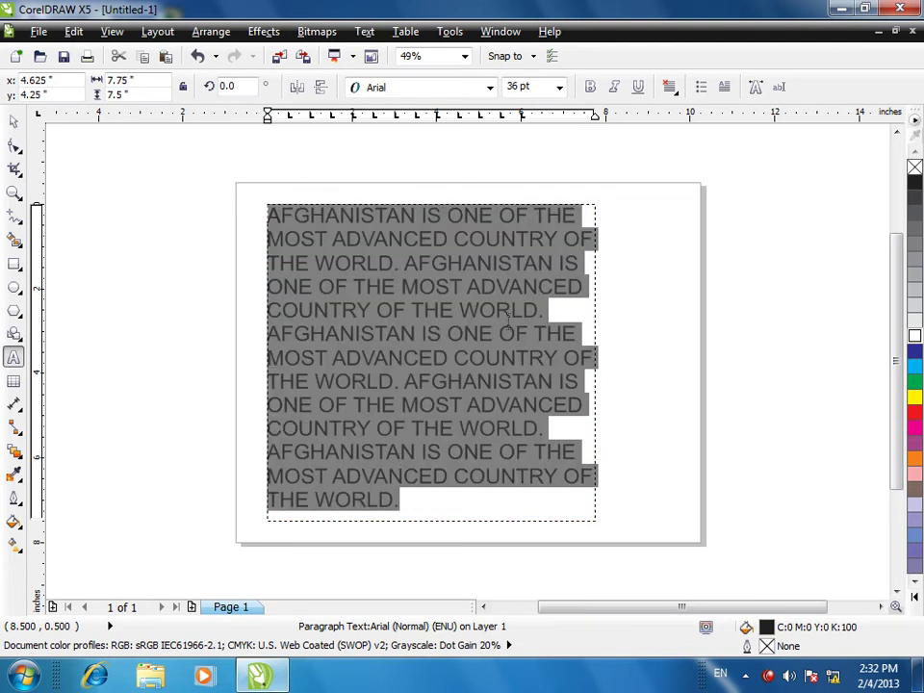
- Add a drop cap spanning 3 lines to the paragraph's opening 'A'
click(364, 31)
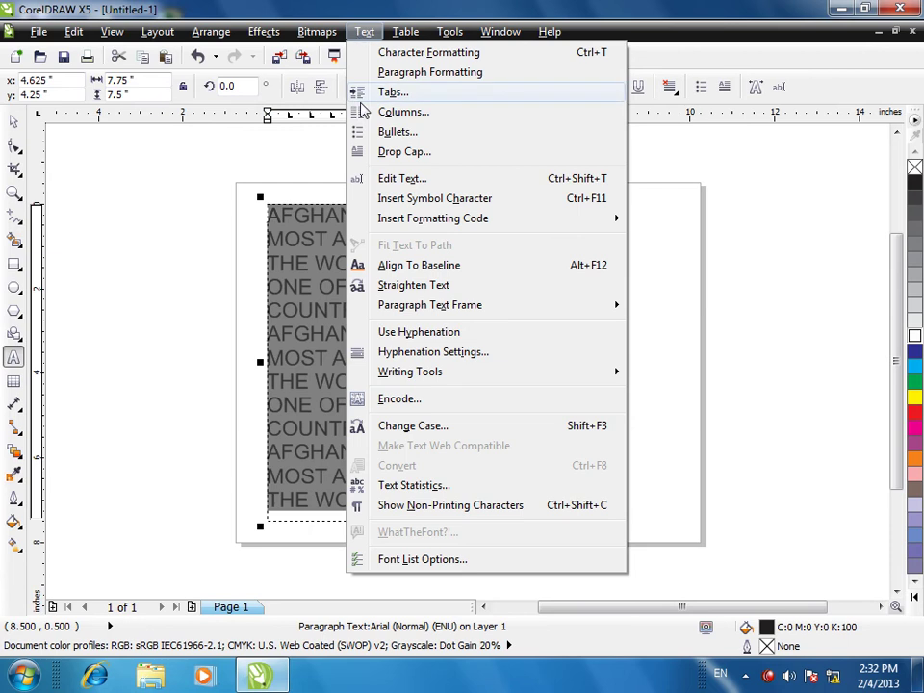
click(355, 149)
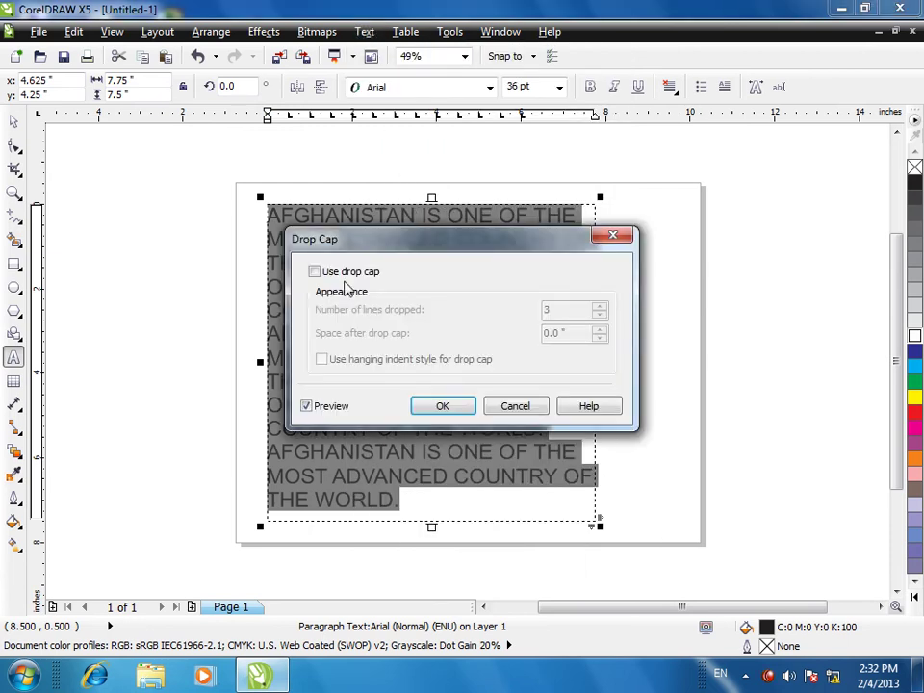
click(316, 272)
drag(403, 241, 612, 224)
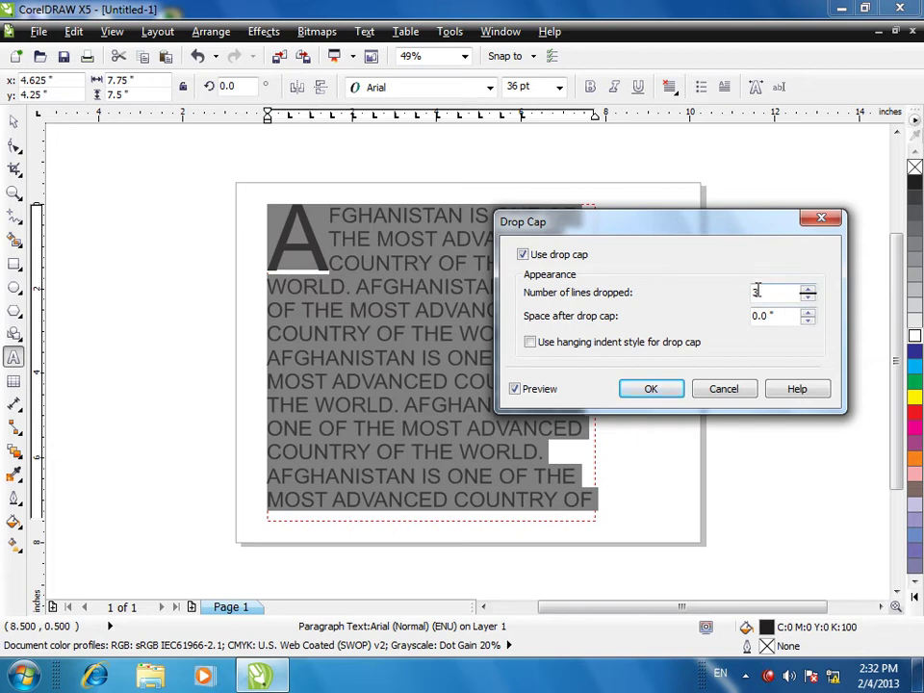
click(640, 389)
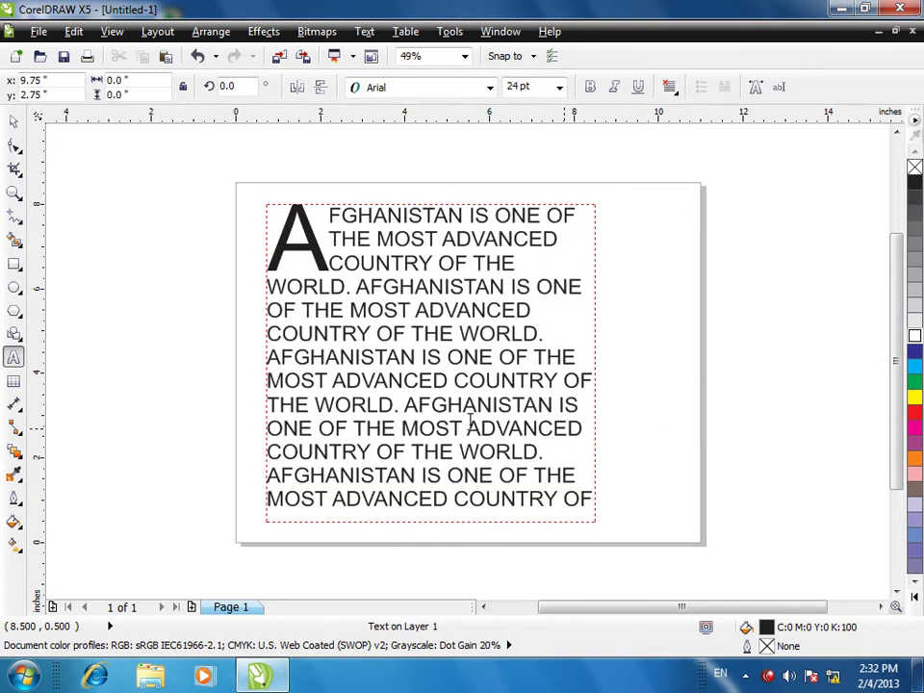
click(13, 121)
- Delete the Afghanistan paragraph text frame from the page
click(438, 354)
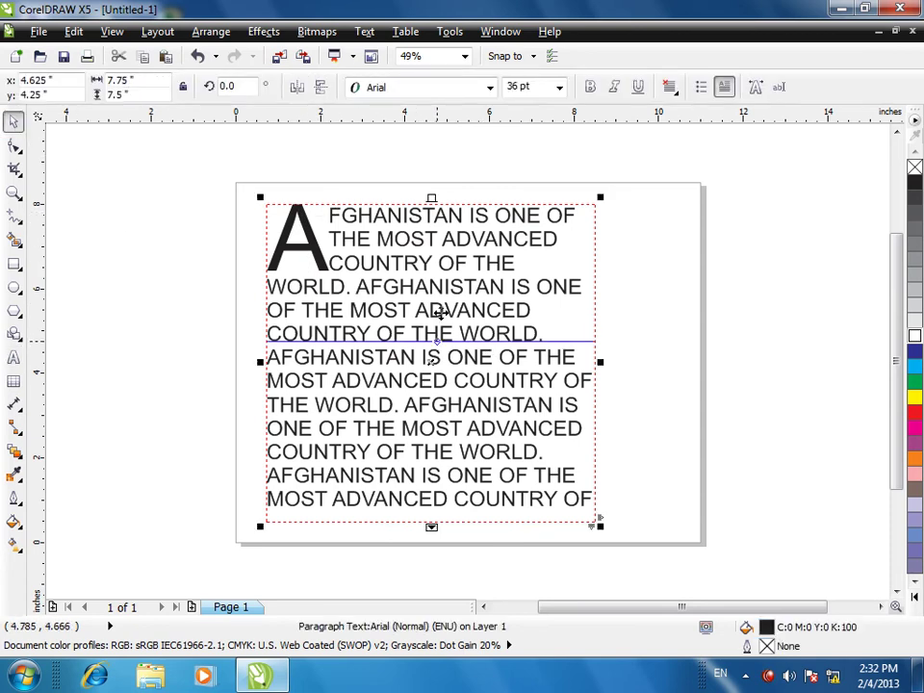
click(365, 31)
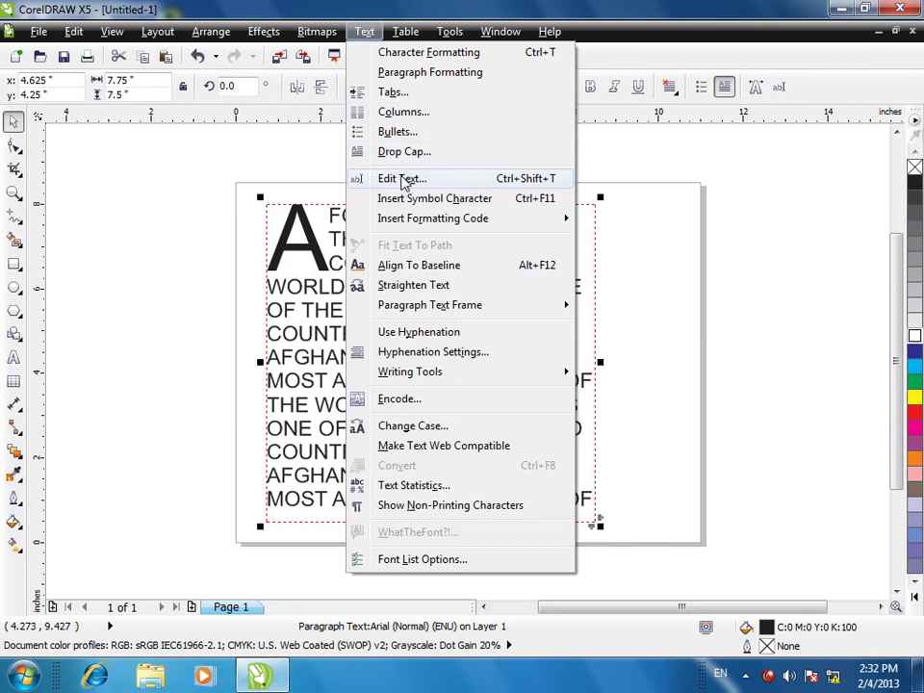
click(405, 179)
click(671, 135)
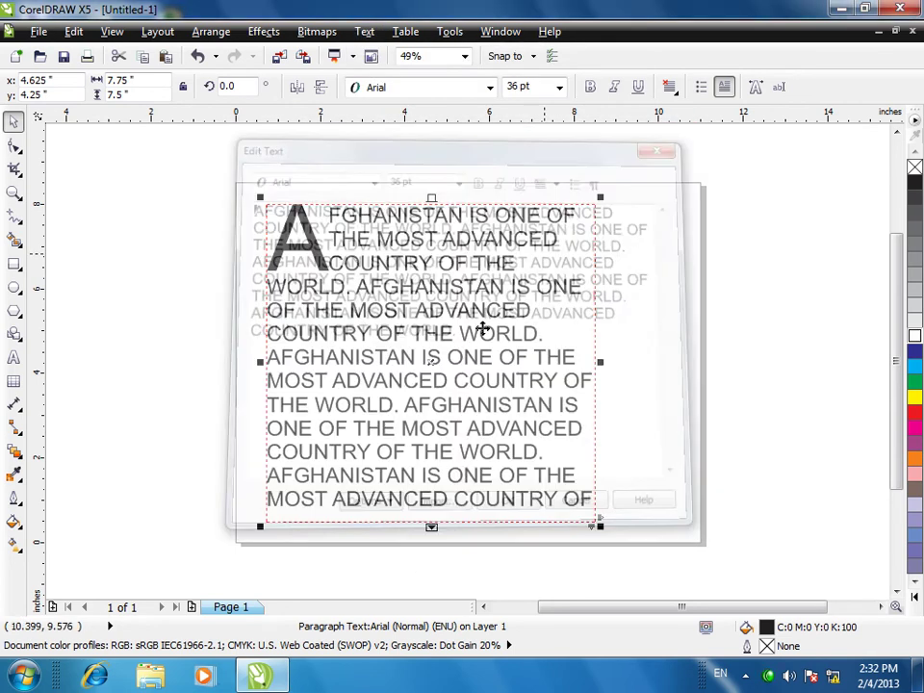
key(Escape)
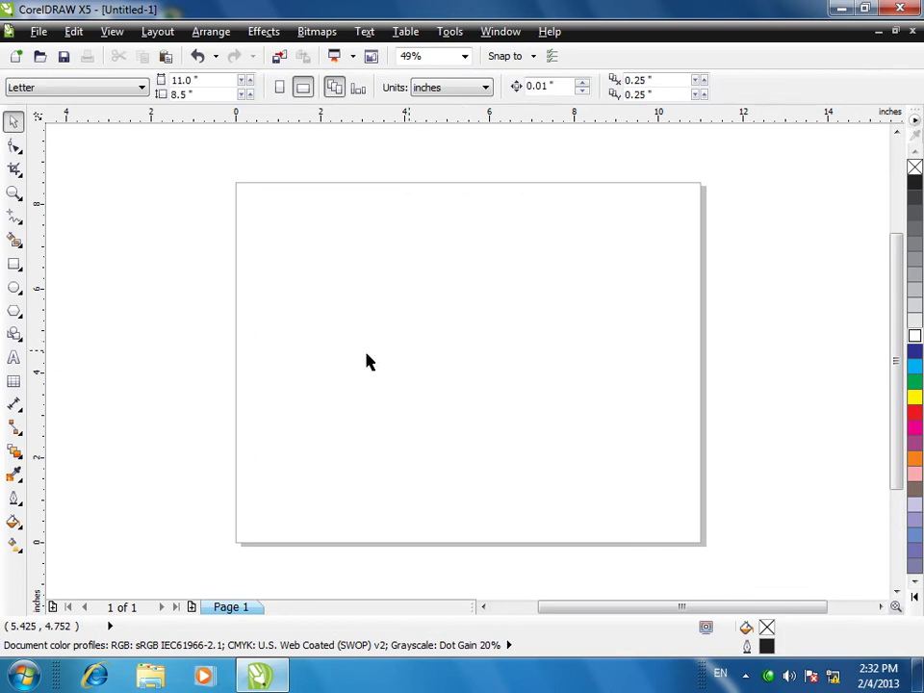
- Type the artistic word KYHAN, enlarge it to about 155 pt and move it up-left
click(14, 357)
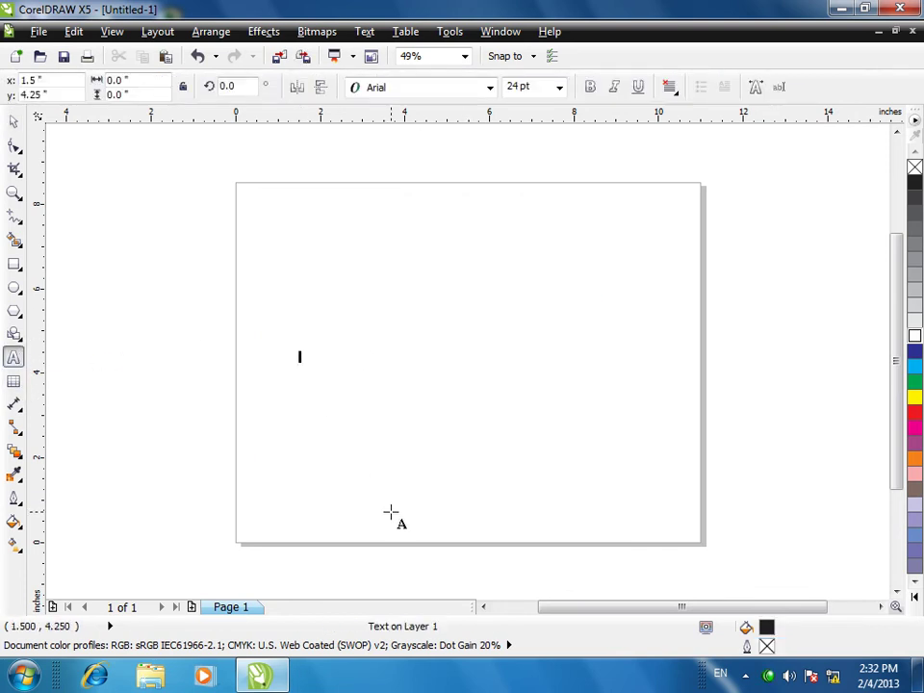
text(KYHAN)
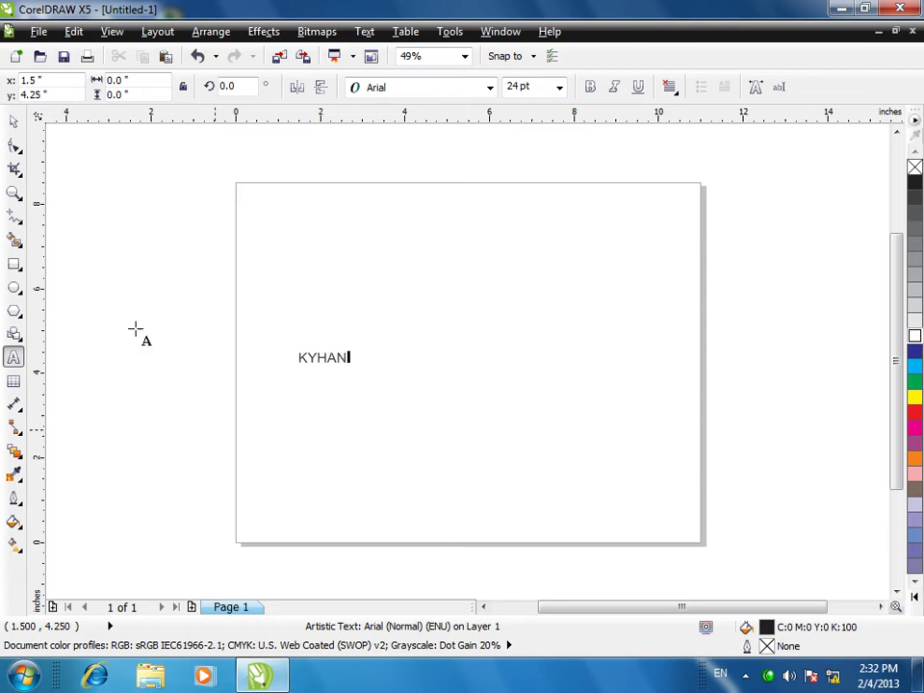
click(12, 121)
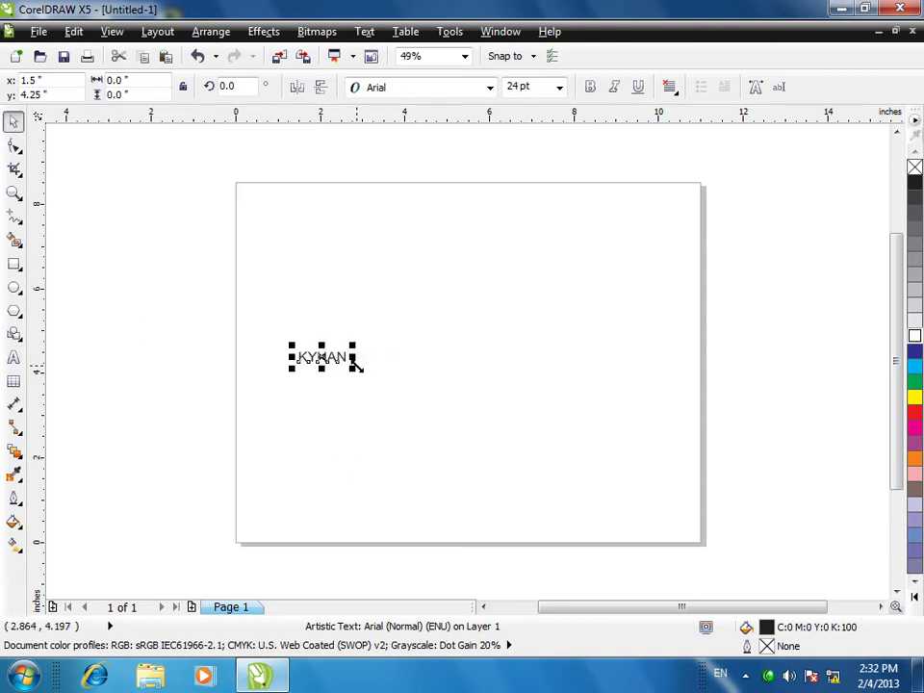
click(354, 378)
drag(354, 378, 608, 495)
drag(367, 314, 378, 268)
click(363, 31)
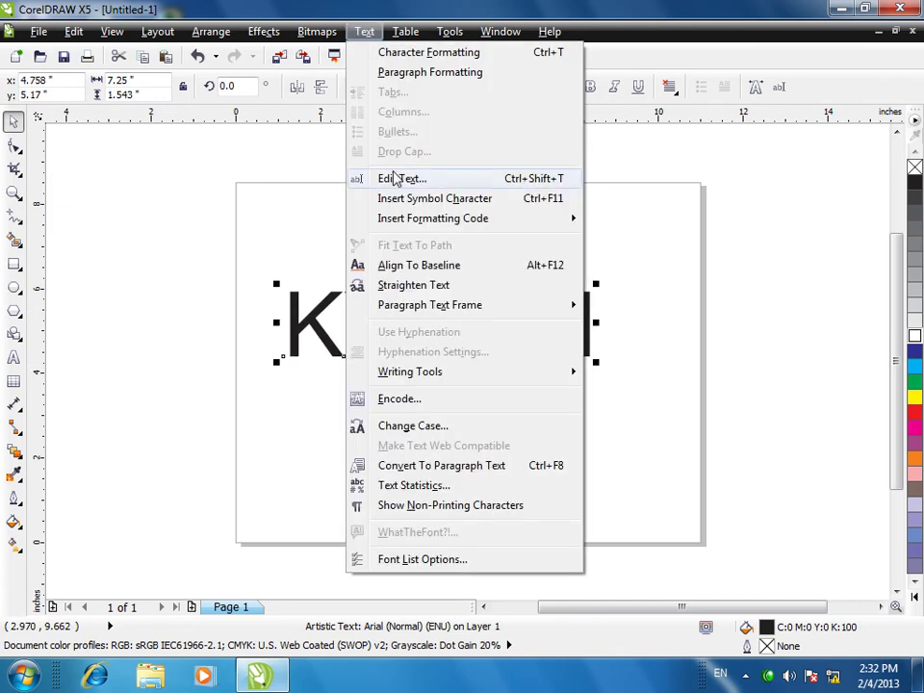
- Insert the missing E so the artistic word reads KEYHAN
click(391, 350)
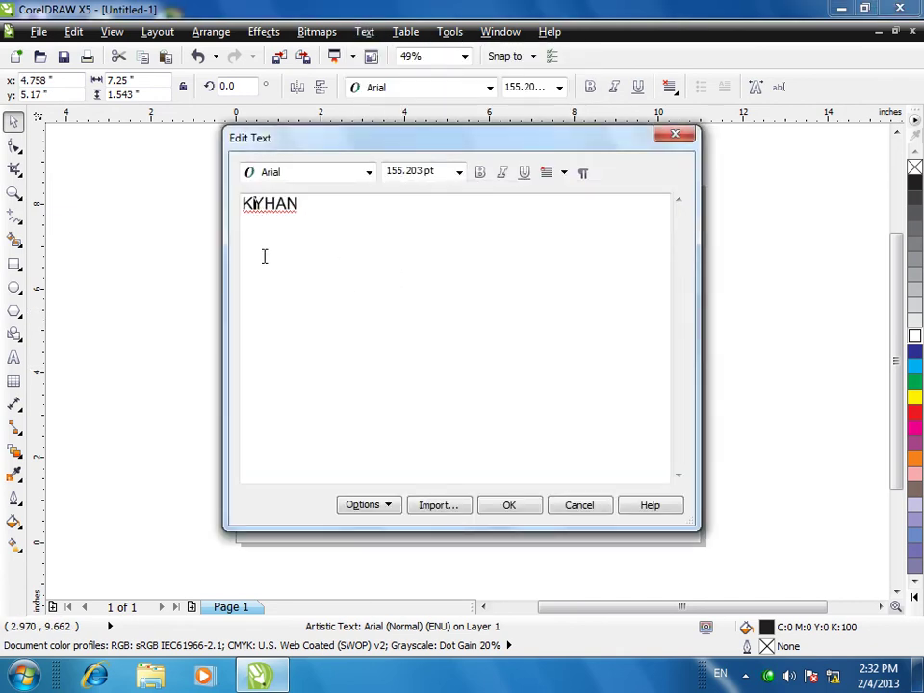
text(E)
click(520, 515)
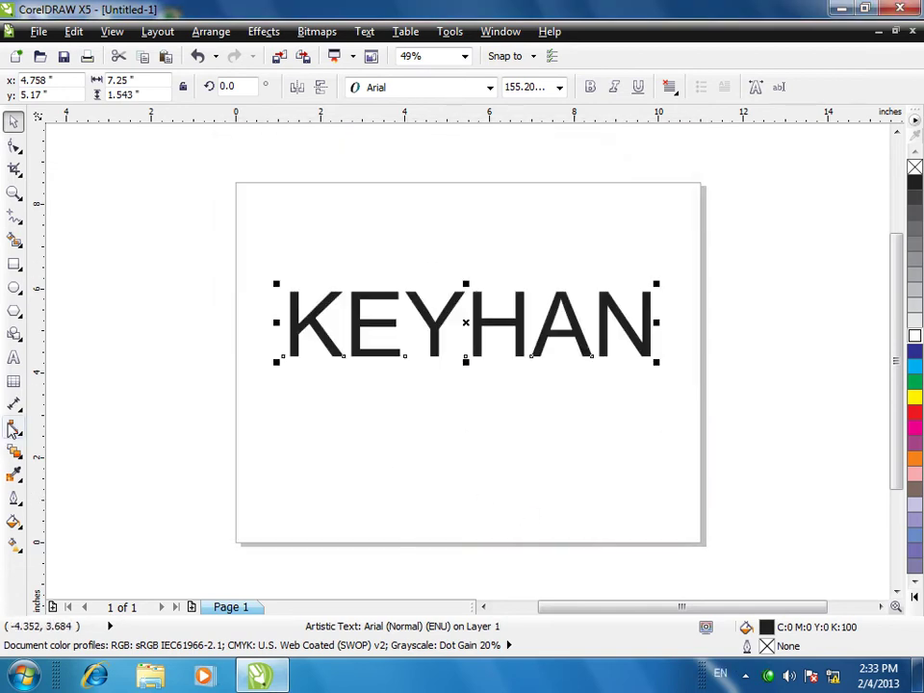
- Replace the E in KEYHAN with a % symbol from the Insert Character panel
click(13, 358)
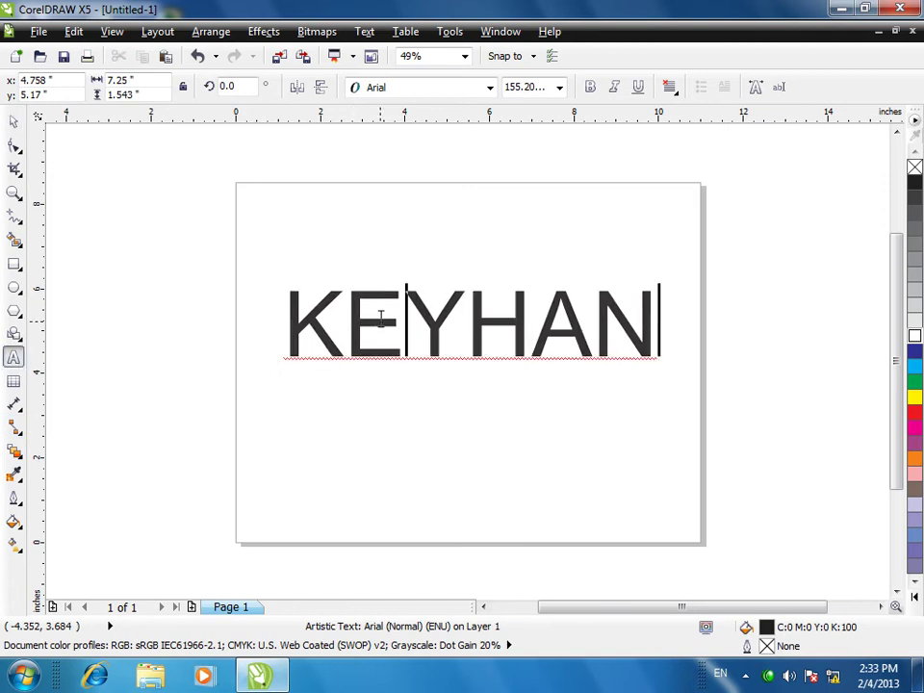
drag(402, 322, 327, 323)
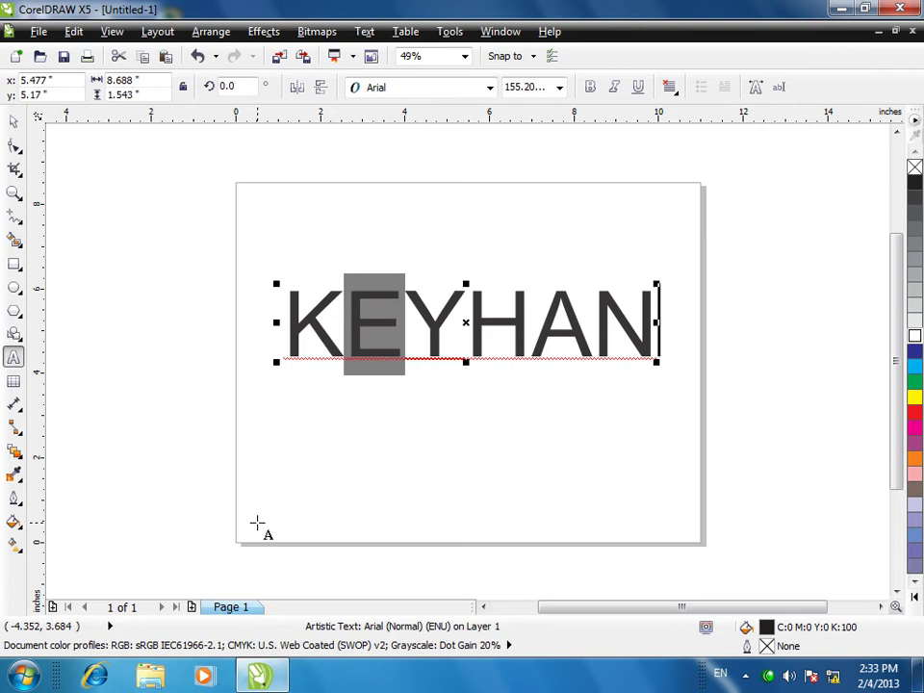
click(365, 31)
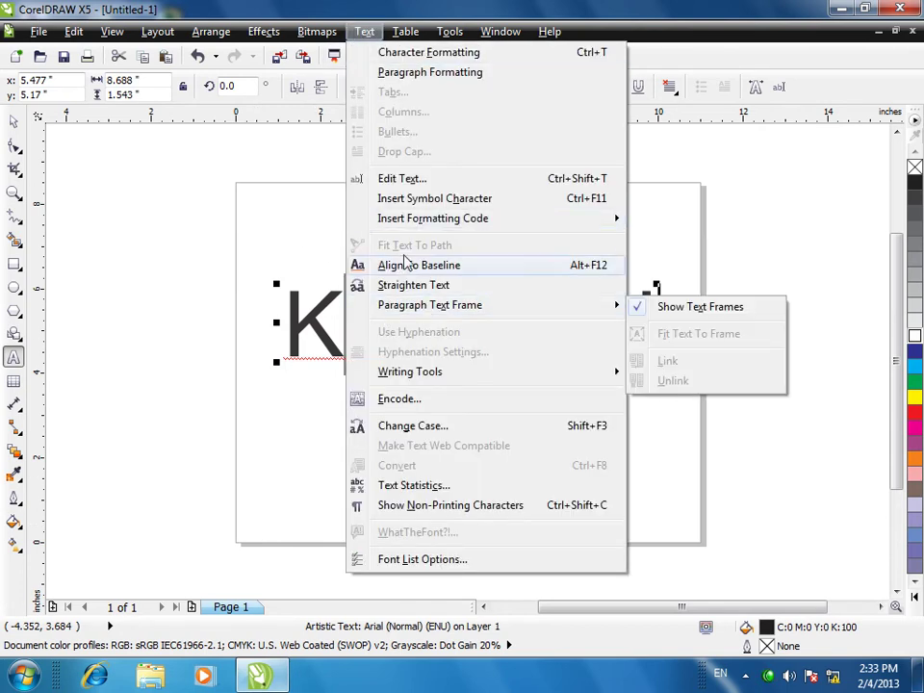
key(Escape)
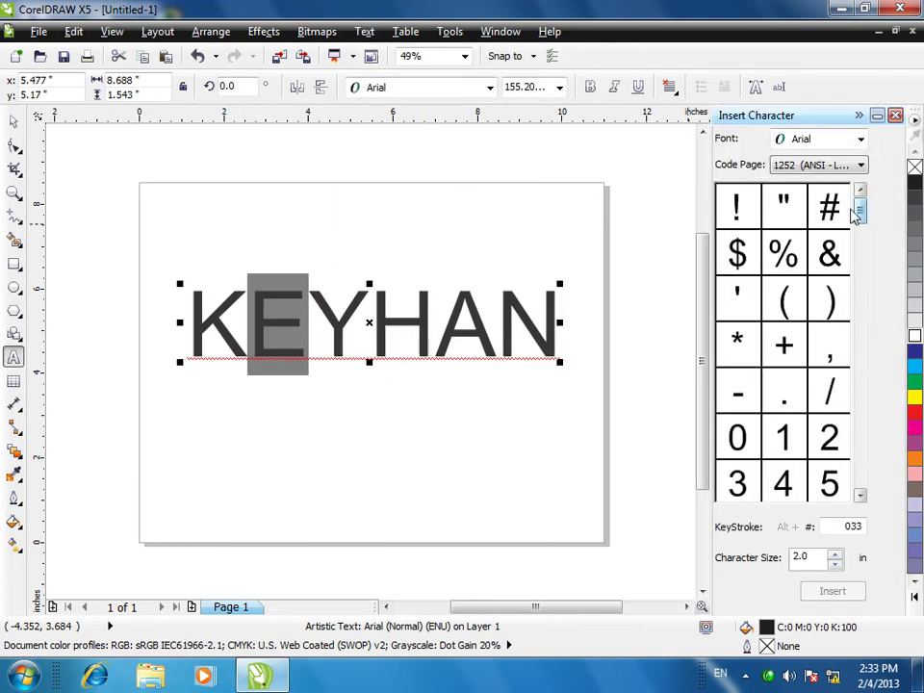
click(782, 252)
click(820, 591)
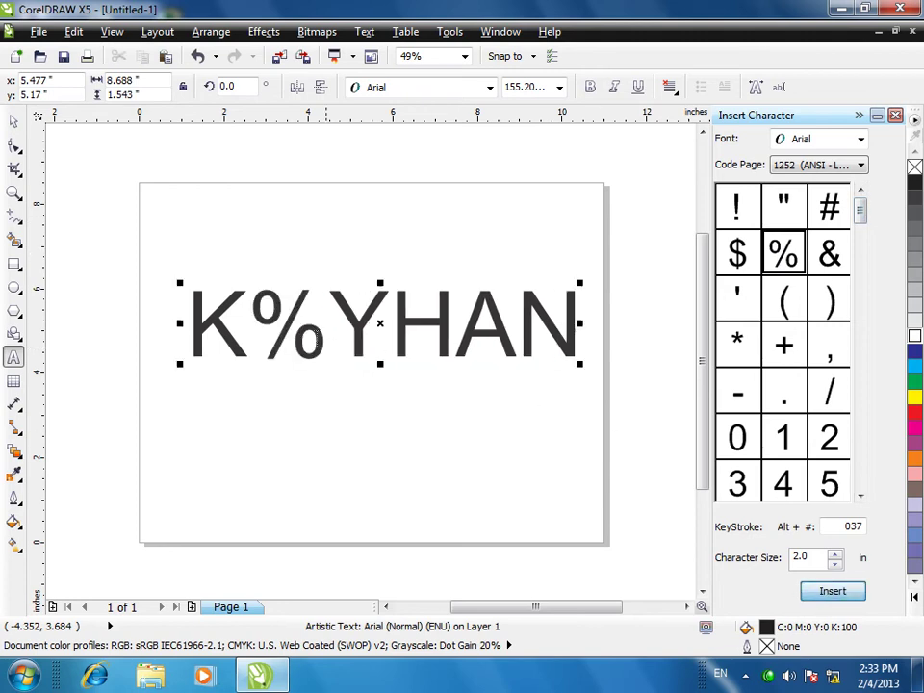
- Delete the % so the word reads KYHAN, then select the text object
key(shift+Left)
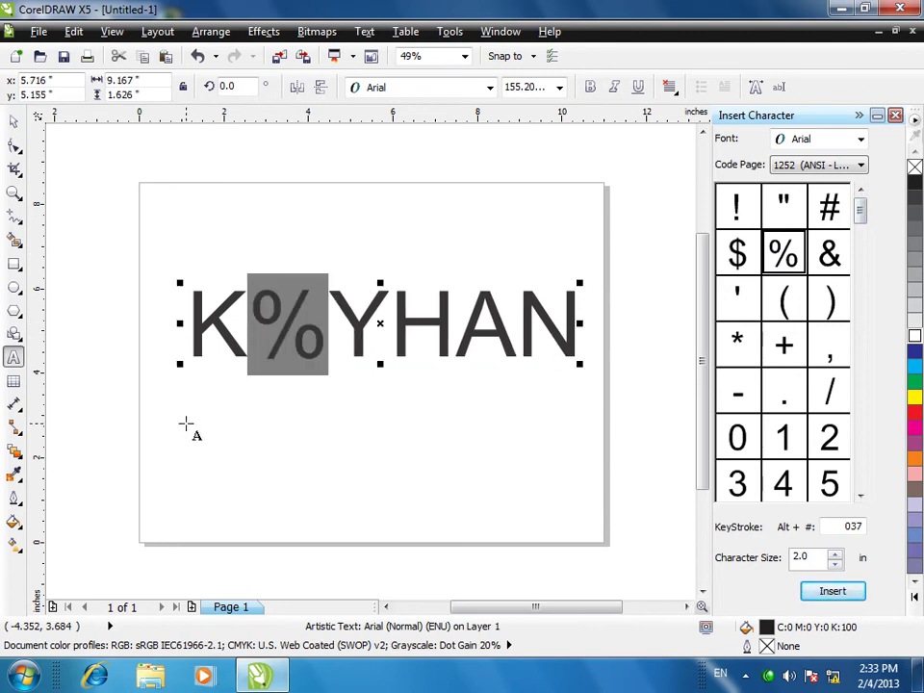
key(Delete)
click(14, 121)
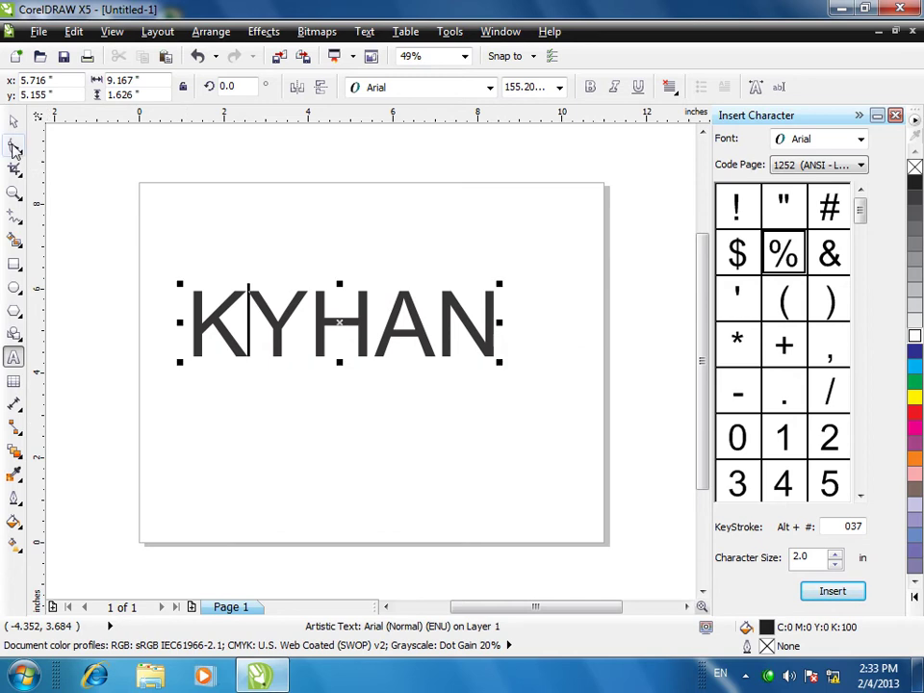
click(342, 306)
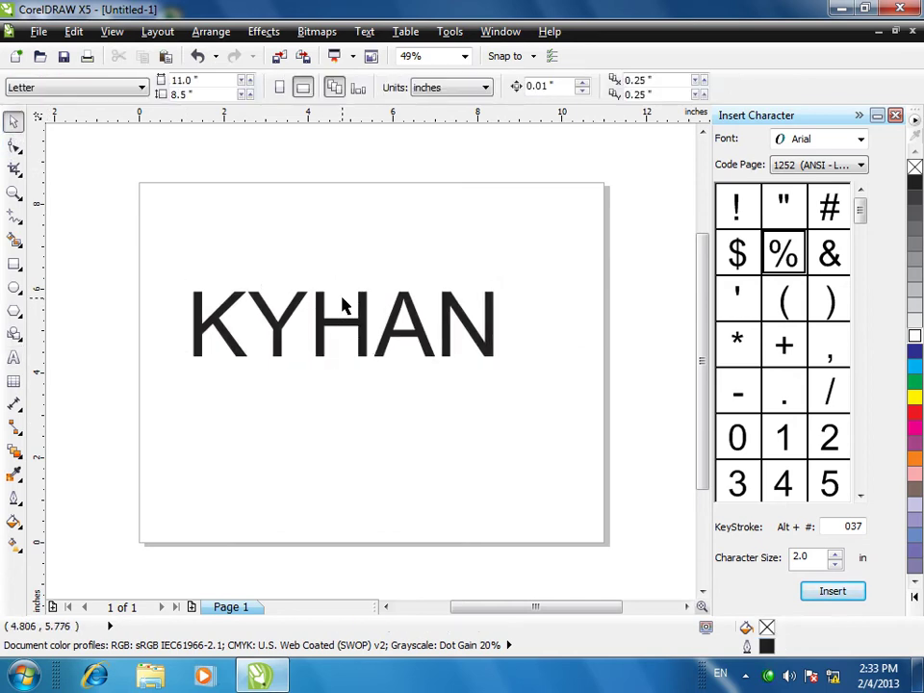
click(423, 327)
- Delete KYHAN, switch the Insert Character font to Wingdings and pick the open-book symbol
key(Delete)
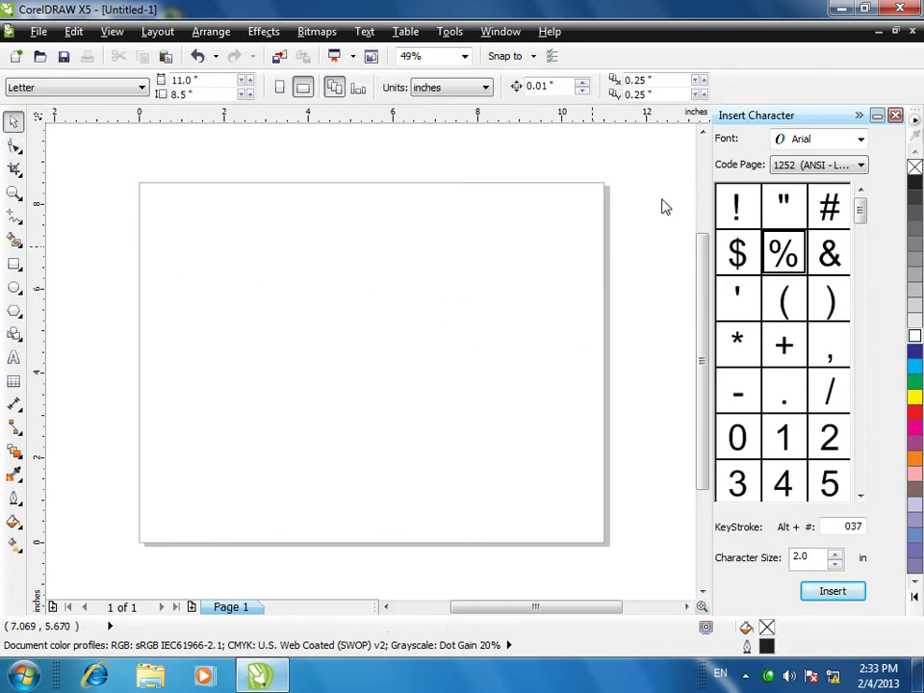
click(861, 141)
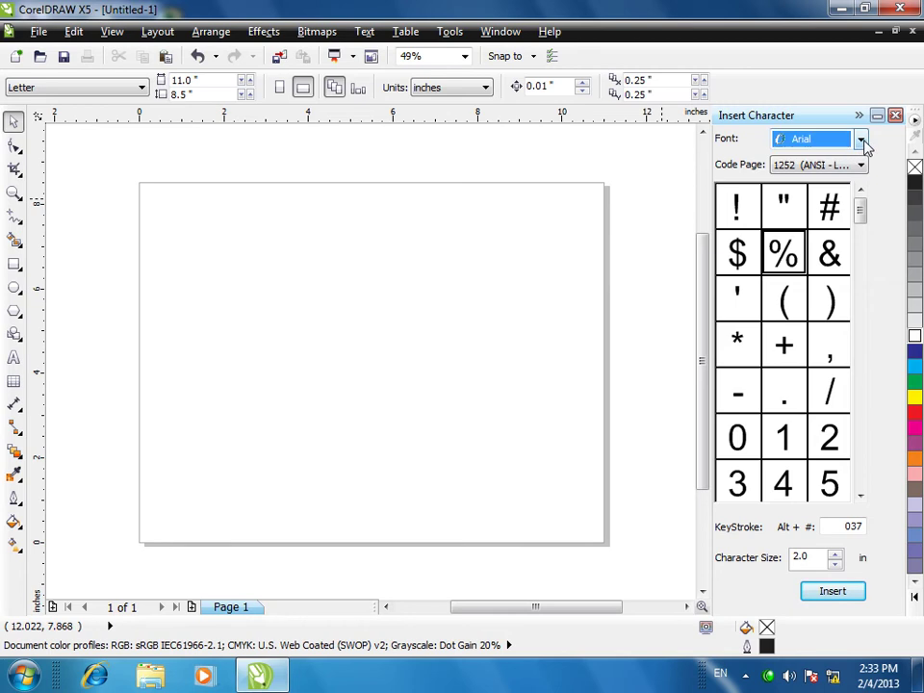
scroll(870, 236, down, 15)
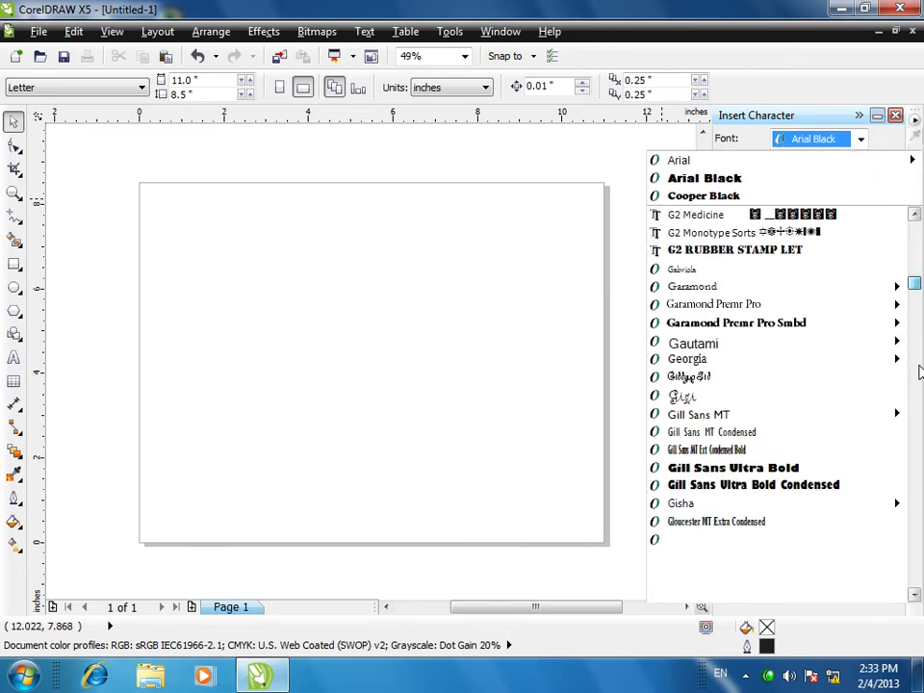
scroll(824, 152, down, 10)
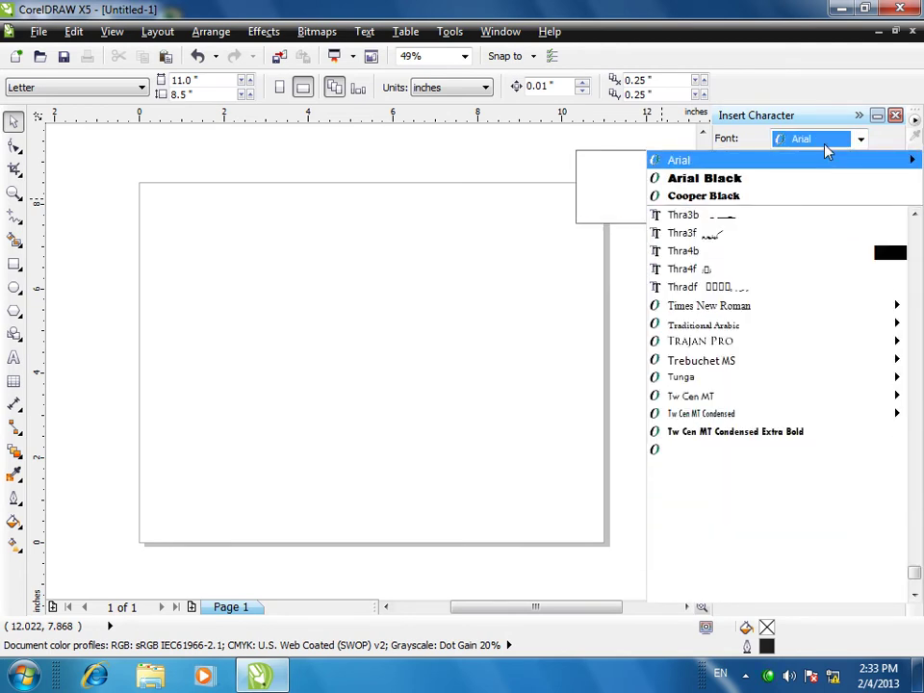
mouse_move(749, 491)
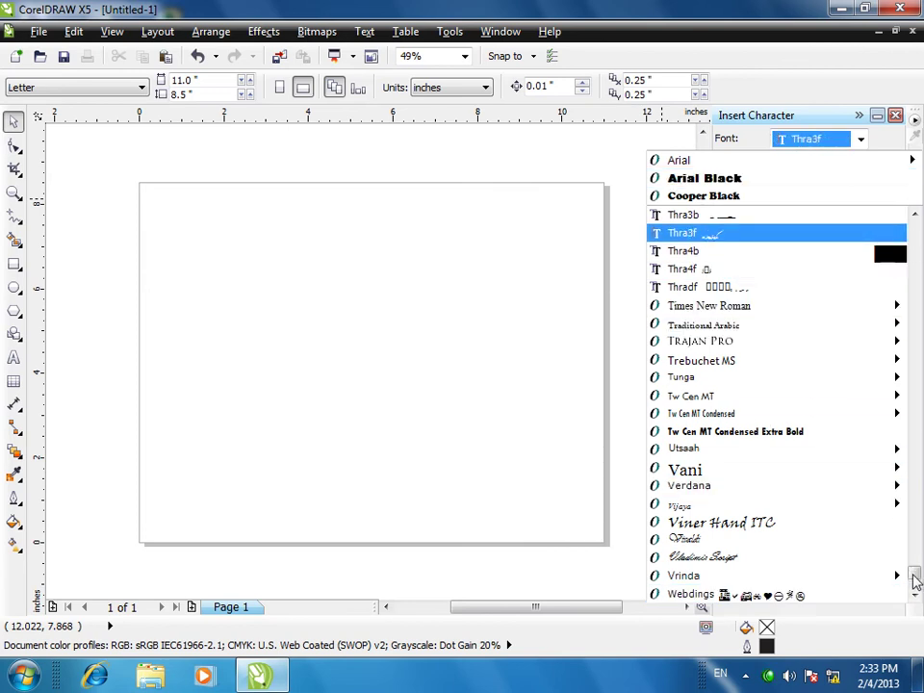
drag(914, 578, 911, 591)
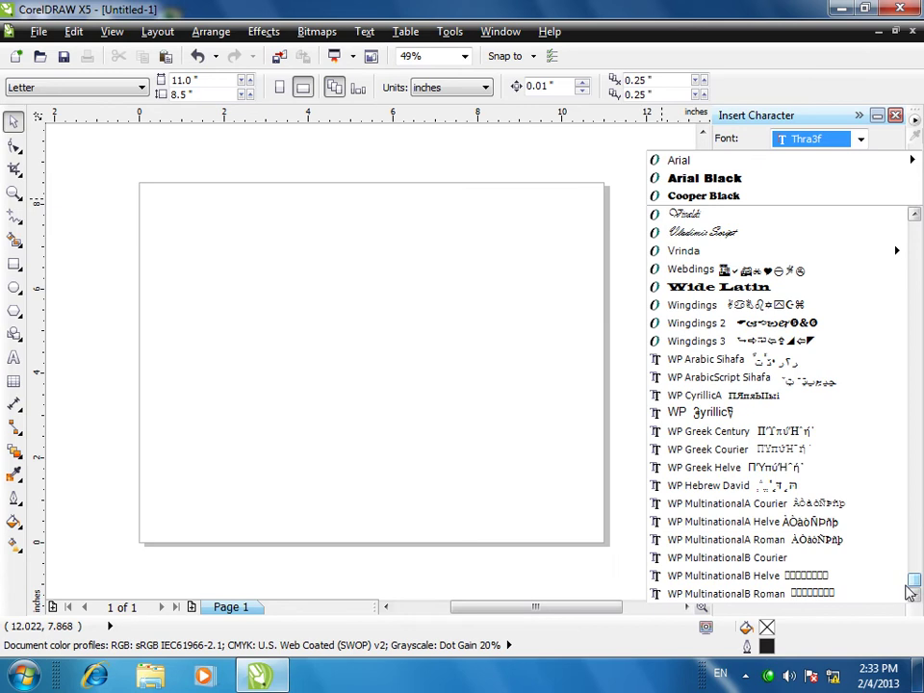
click(701, 306)
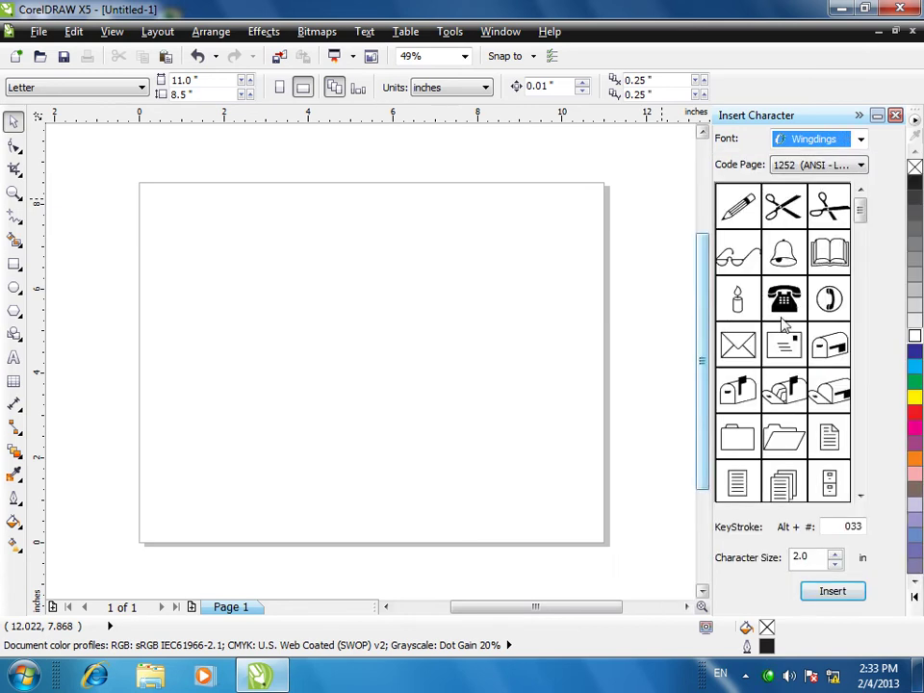
click(830, 258)
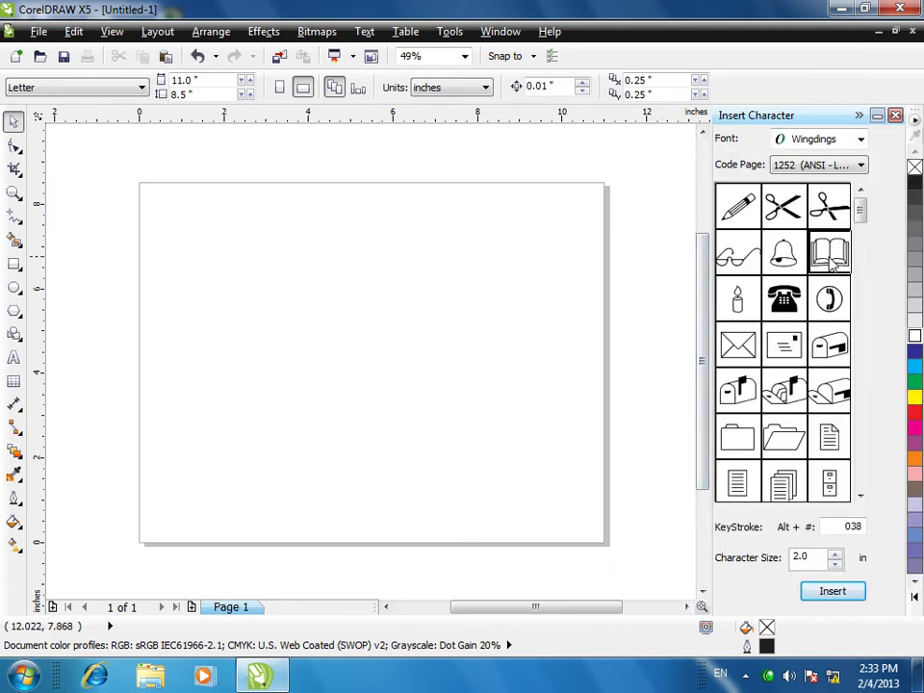
- Place an enlarged open book at the top-left with yellow fill and green outline
click(830, 590)
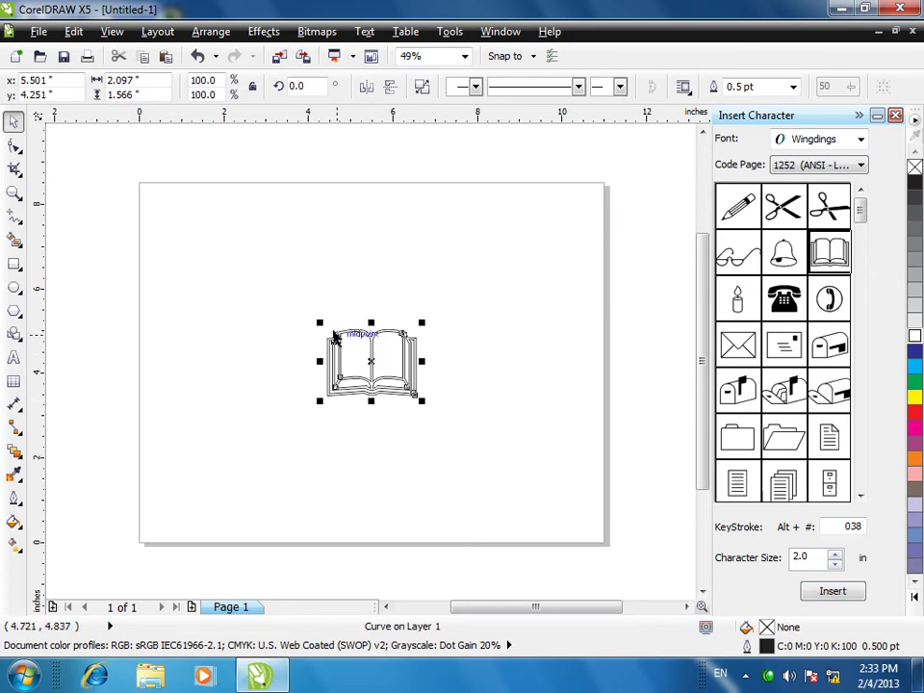
drag(321, 321, 217, 261)
drag(360, 366, 296, 302)
click(911, 398)
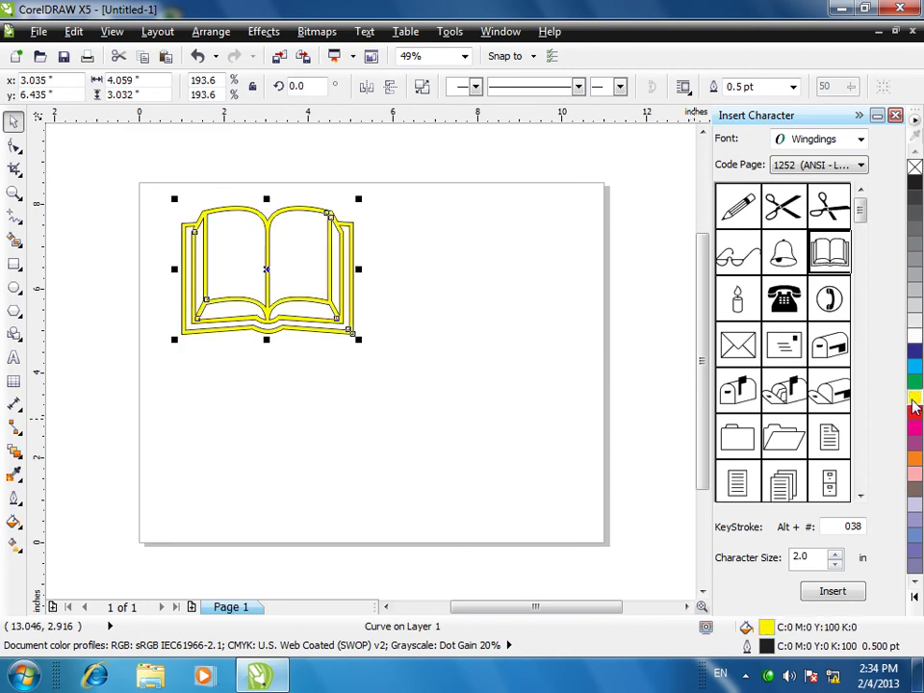
right_click(912, 399)
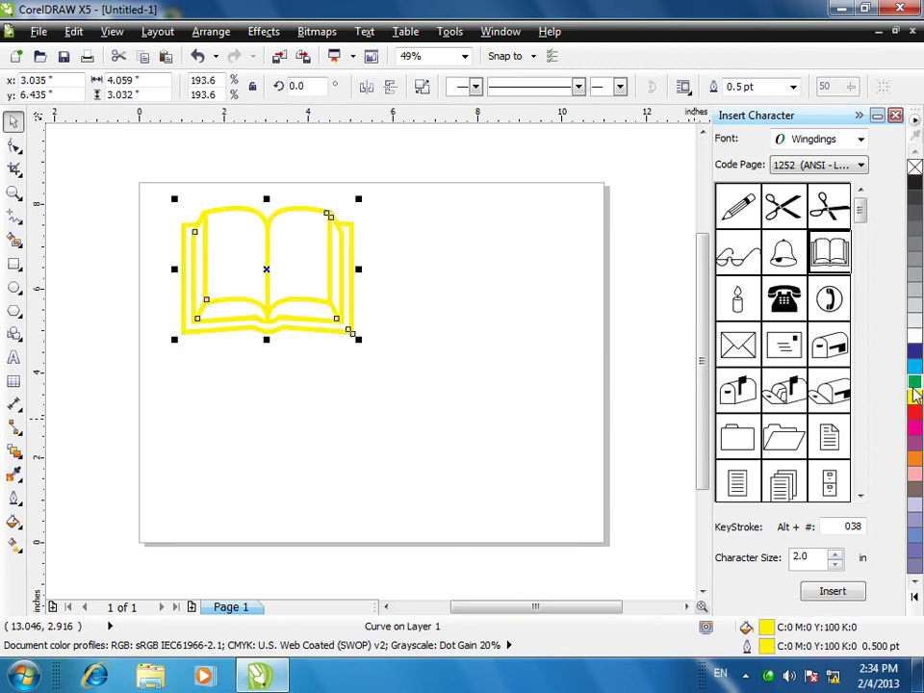
right_click(914, 382)
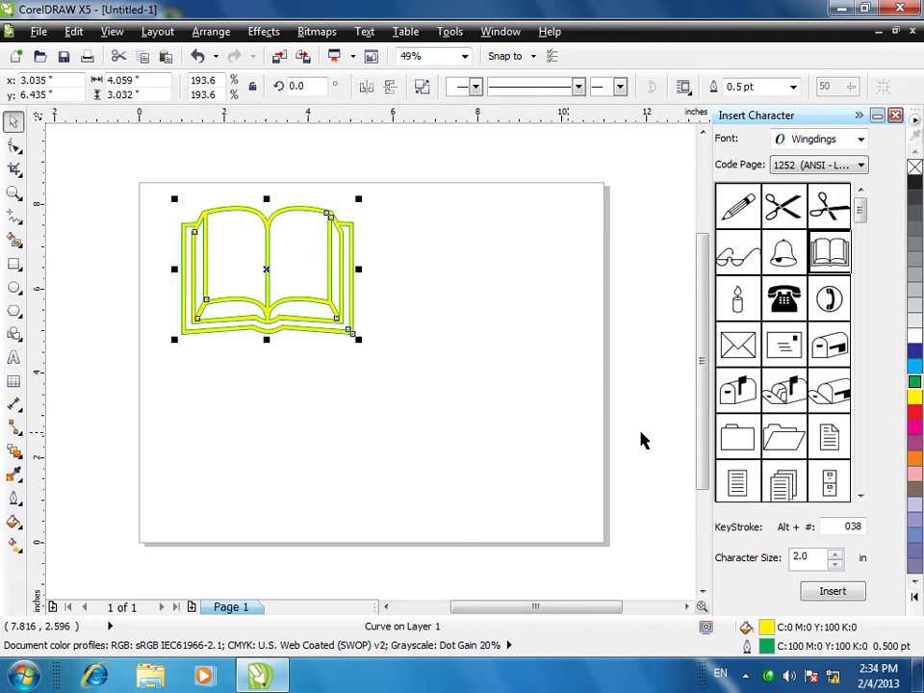
- Insert the Wingdings mailbox, double its size and fill it red
click(792, 399)
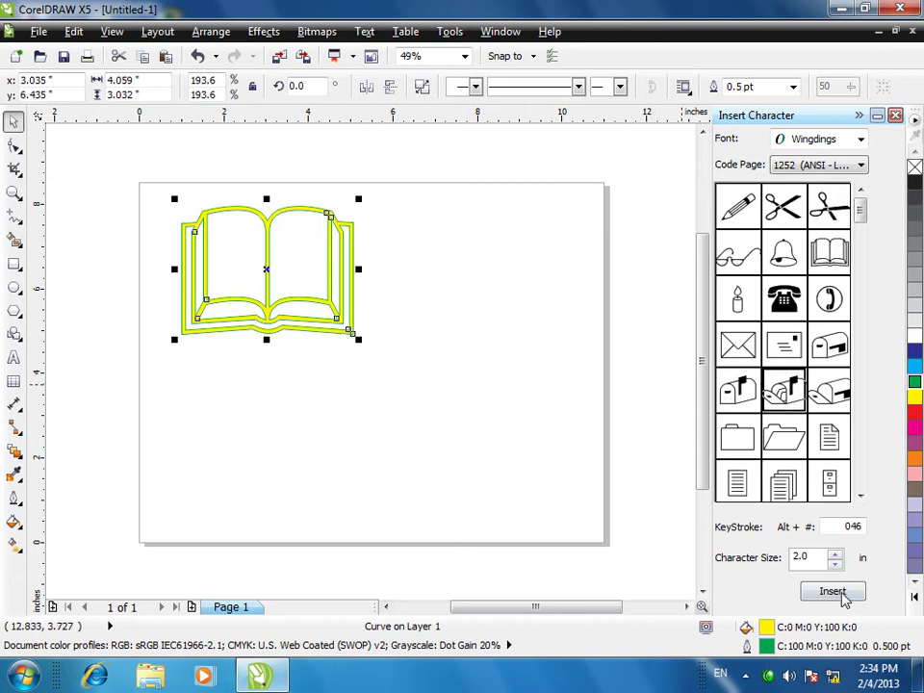
click(833, 591)
drag(433, 402, 547, 515)
click(915, 414)
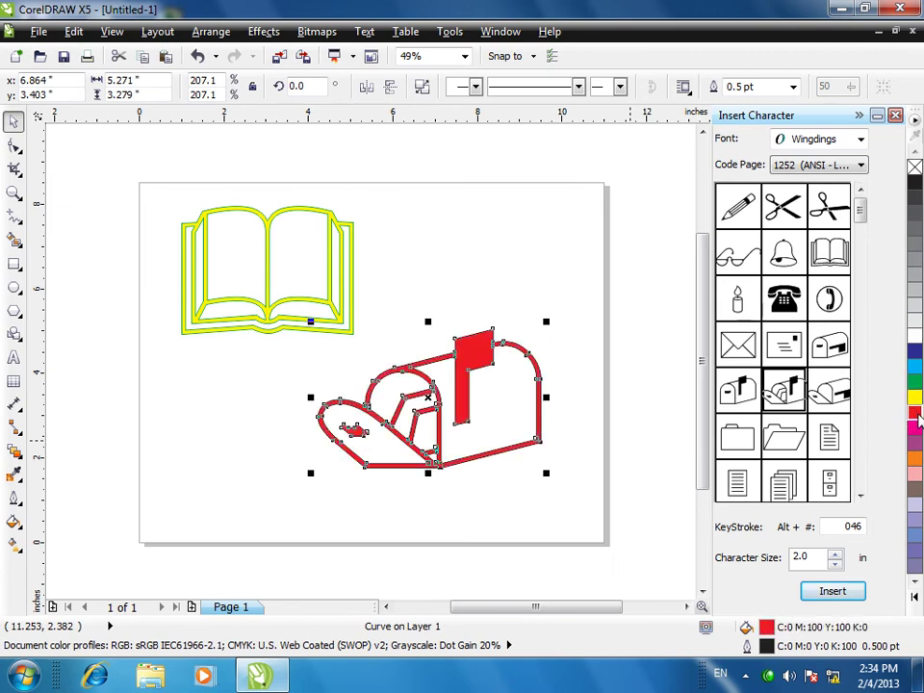
click(257, 497)
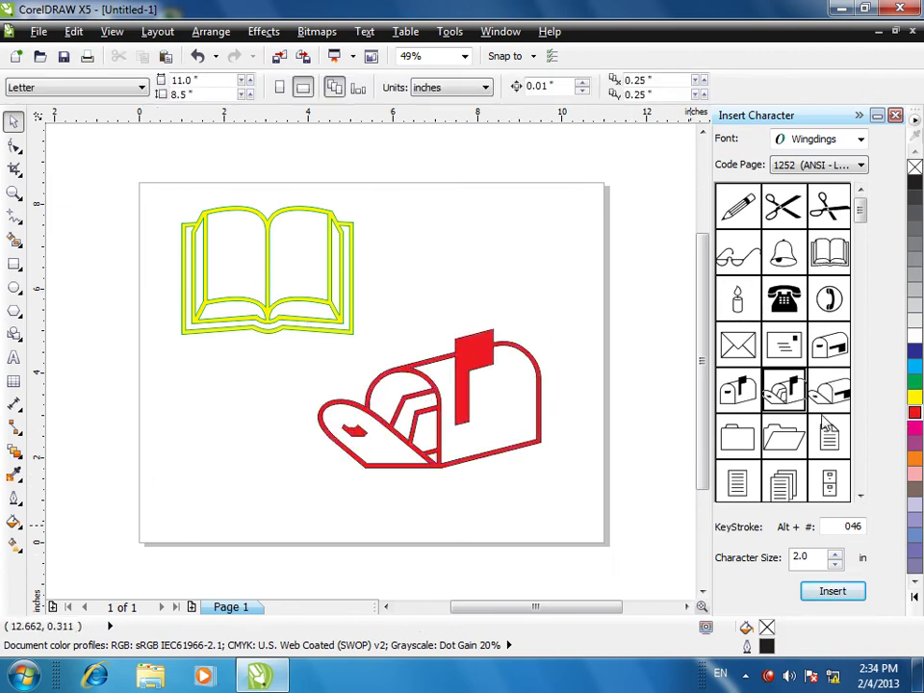
- Insert the folder symbol, enlarge it and position it behind the mailbox
click(832, 590)
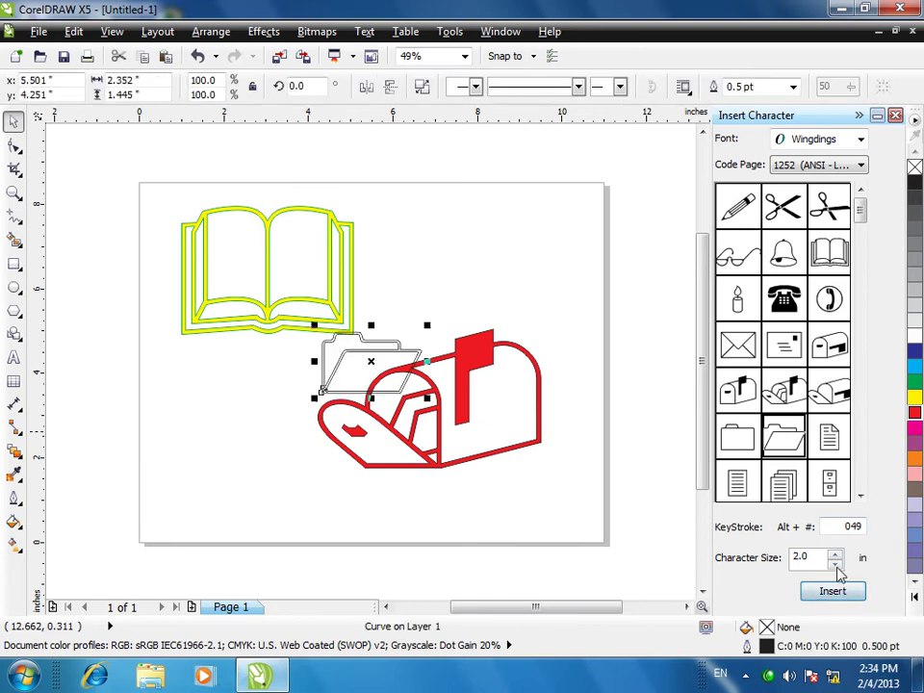
drag(392, 367, 455, 271)
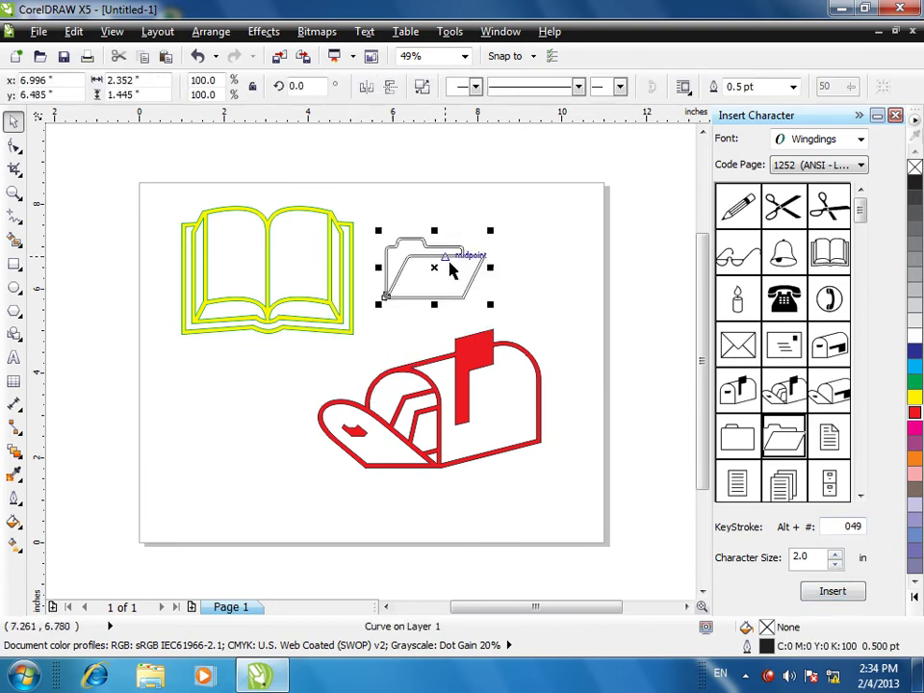
click(491, 312)
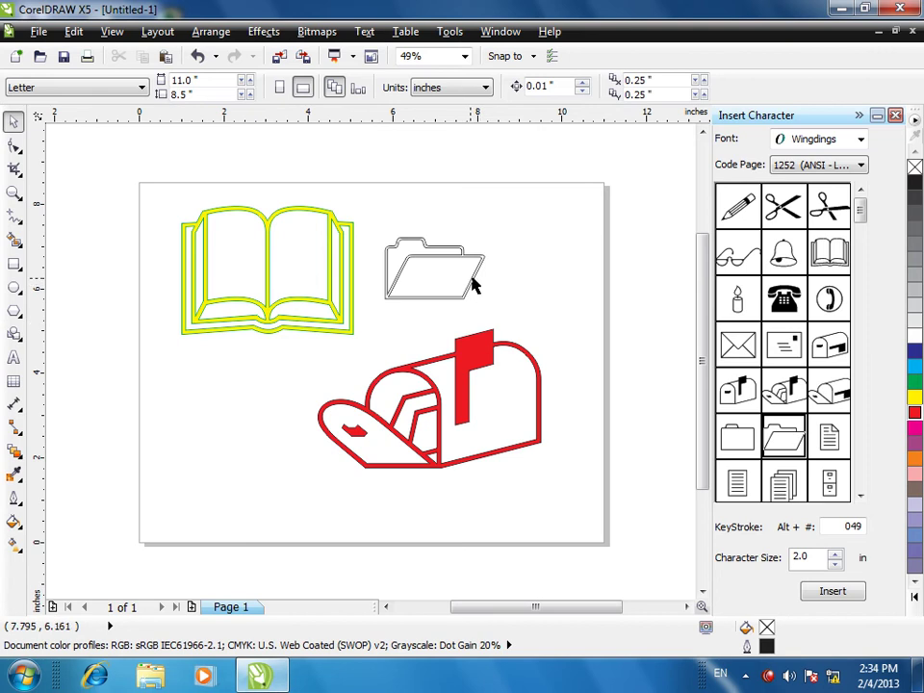
click(472, 284)
drag(495, 310, 577, 401)
click(336, 206)
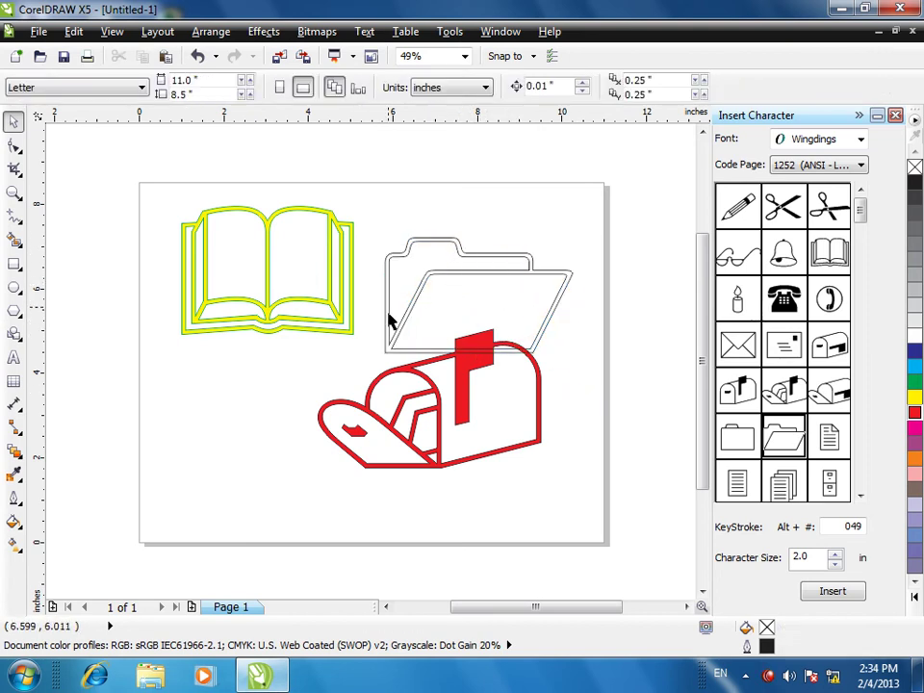
drag(390, 320, 391, 335)
click(413, 381)
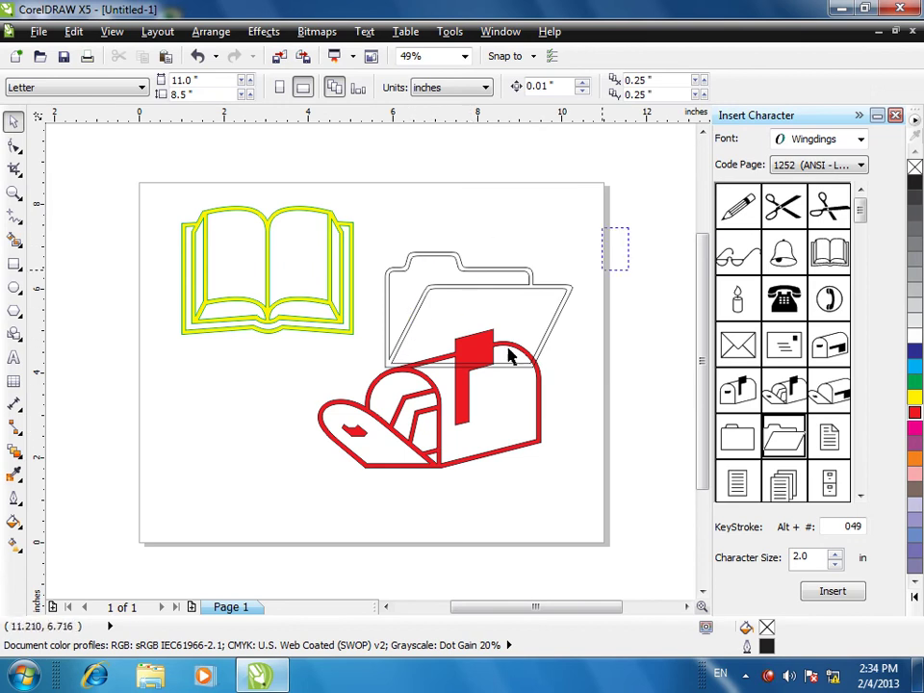
click(439, 323)
click(413, 377)
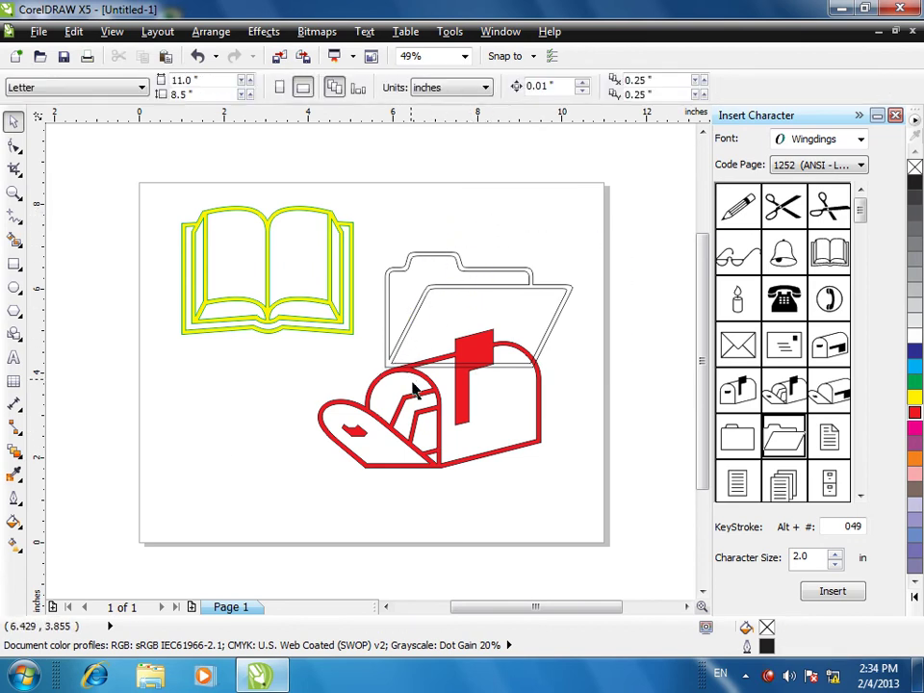
- Close the Insert Character docker and set the text size to 48 pt
click(895, 116)
click(365, 32)
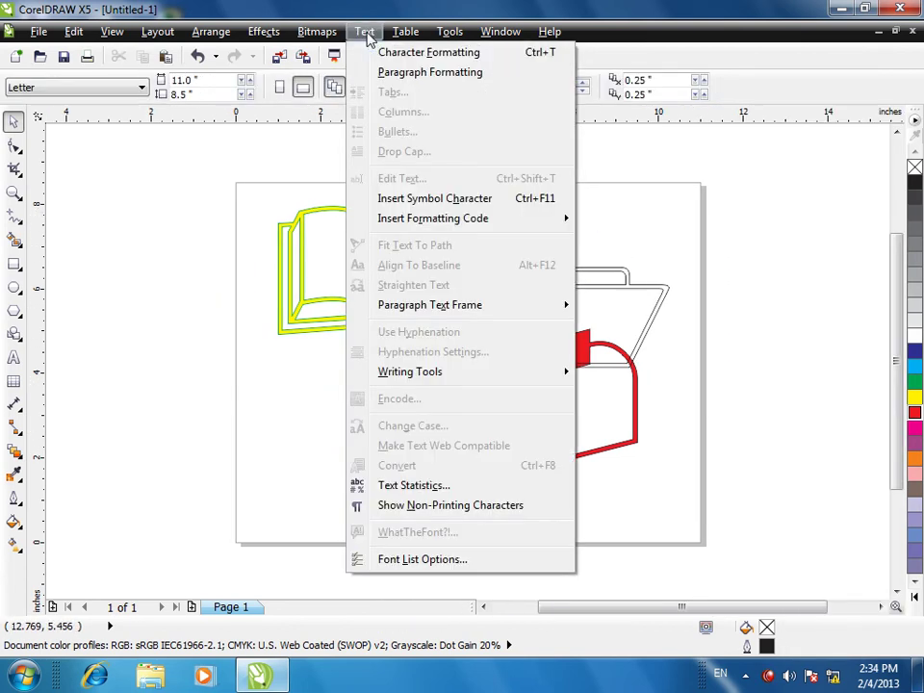
mouse_move(439, 217)
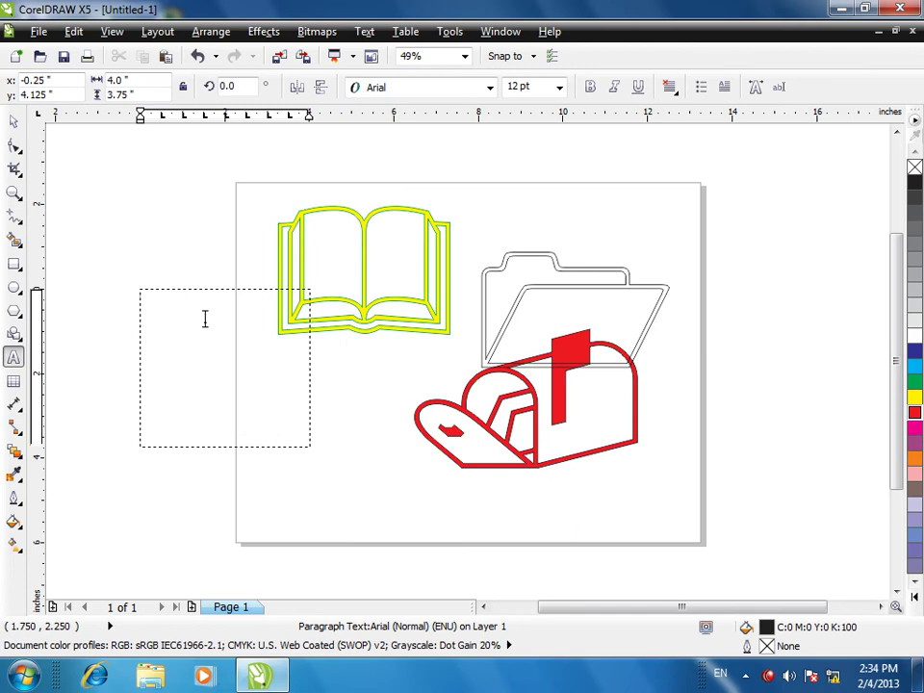
click(558, 87)
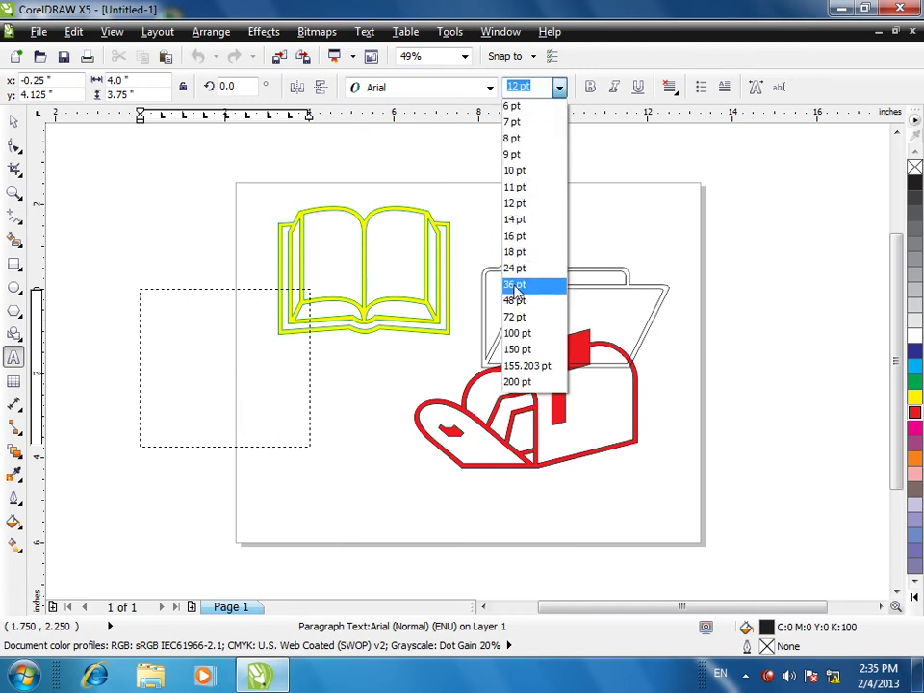
click(517, 300)
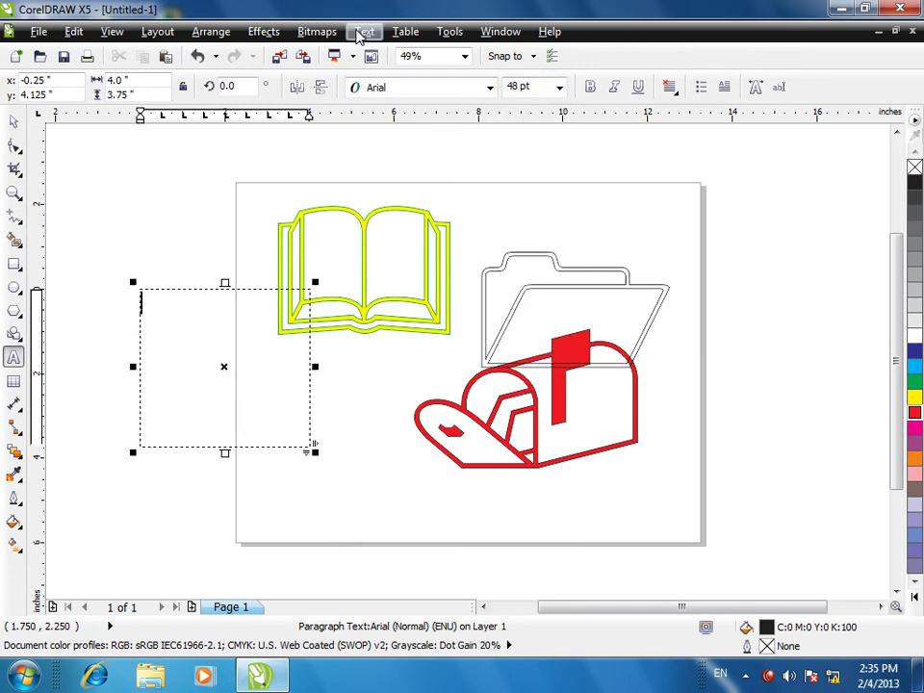
- Browse the Insert Formatting Code options and leave text editing in the frame
click(363, 30)
mouse_move(577, 218)
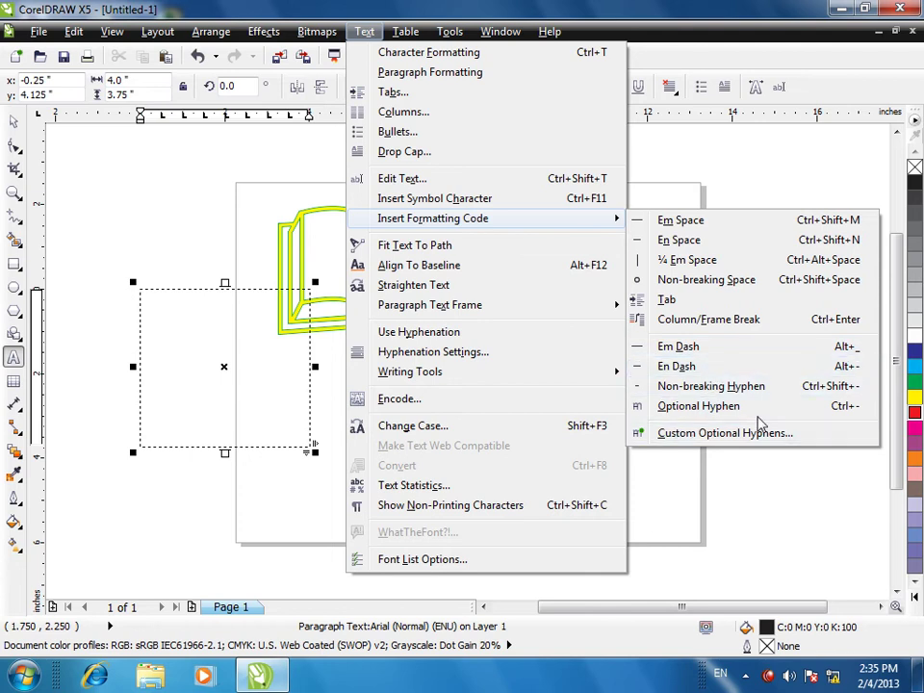
click(703, 406)
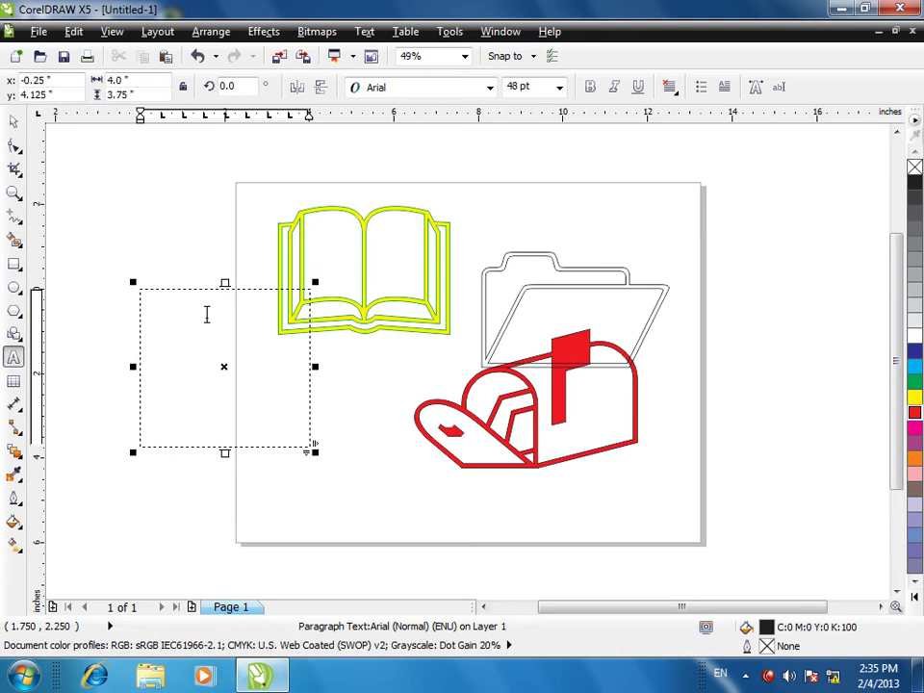
click(206, 314)
key(Escape)
click(415, 206)
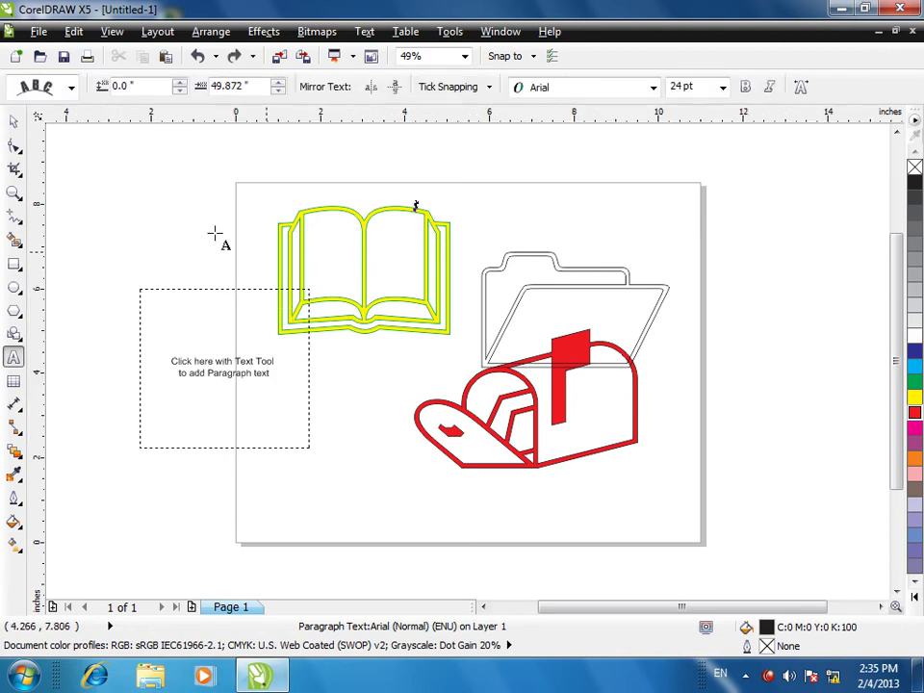
click(14, 120)
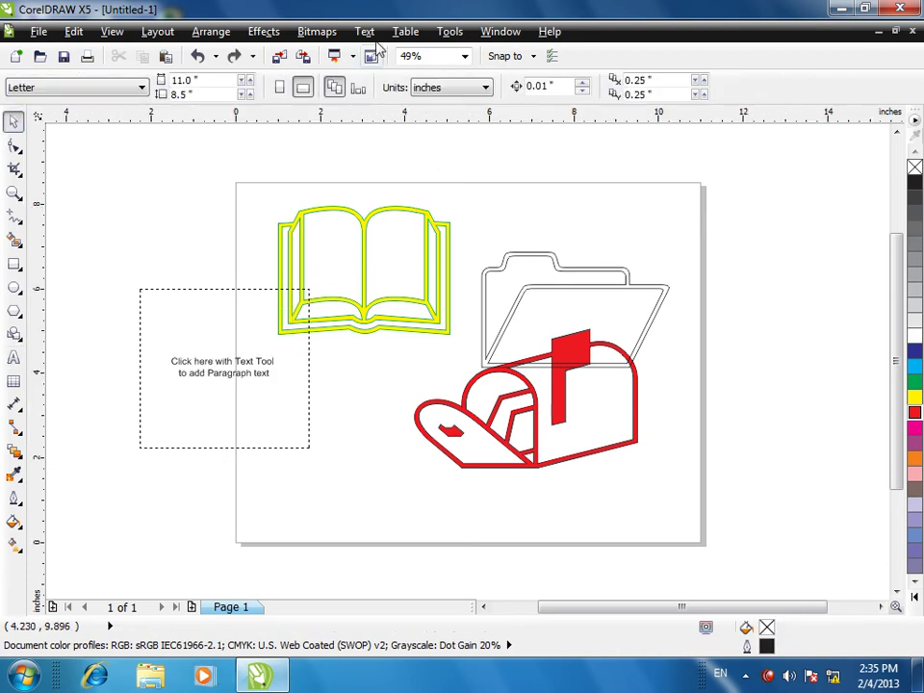
- Marquee-select every object on the page and delete them all
click(365, 31)
mouse_move(472, 230)
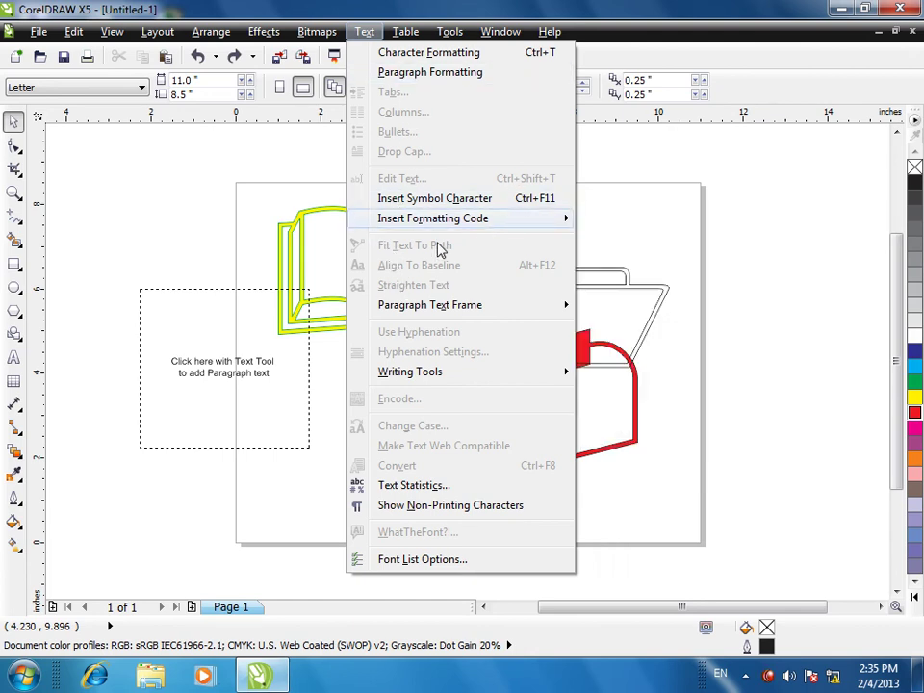
mouse_move(426, 258)
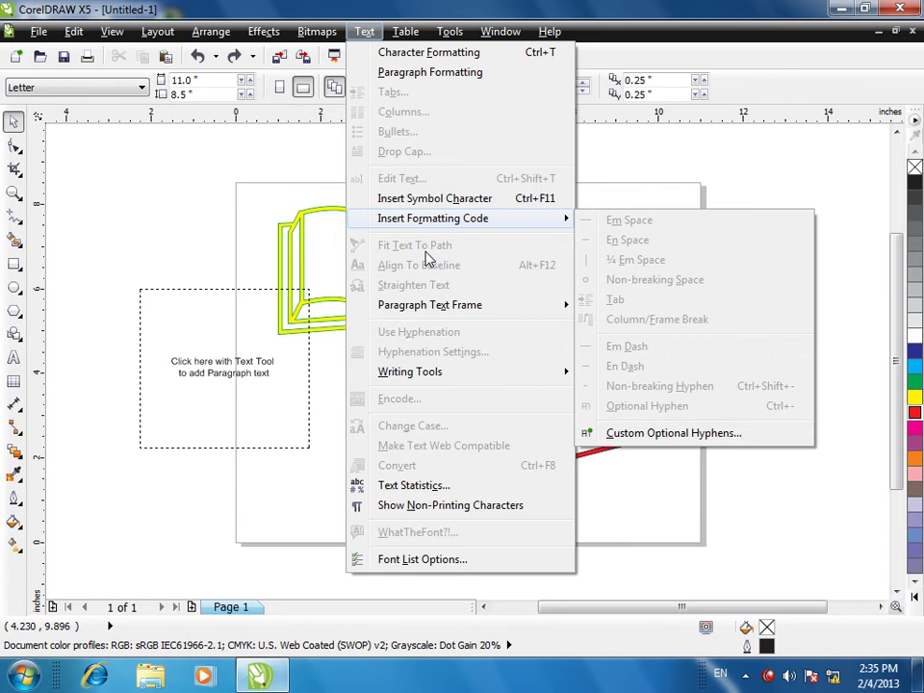
drag(93, 164, 817, 548)
key(Delete)
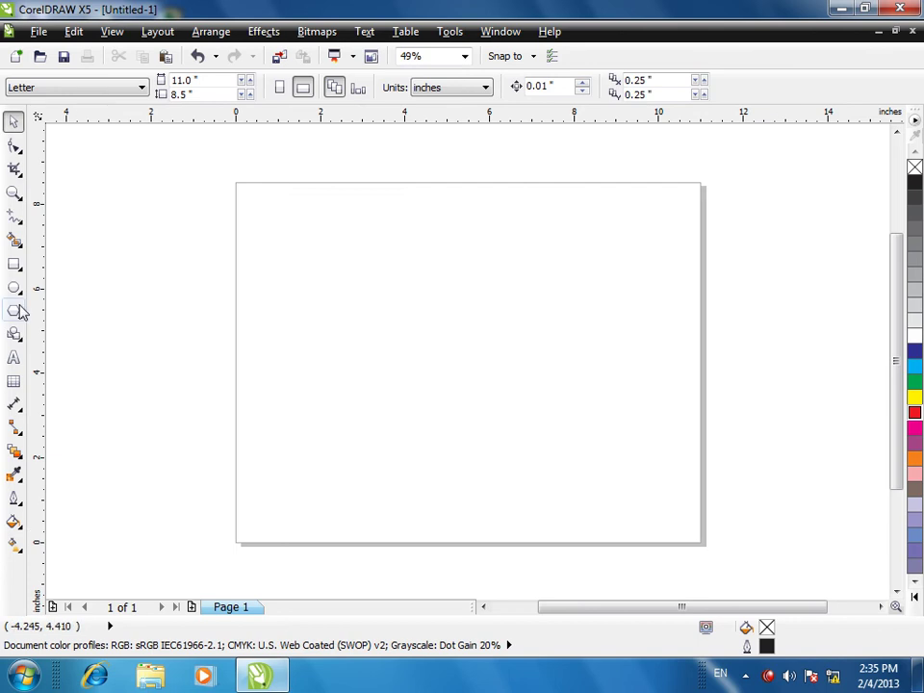
- Draw a 4.5 in circle near the page centre with a 70.1% concentric copy inside
click(14, 289)
drag(352, 246, 439, 340)
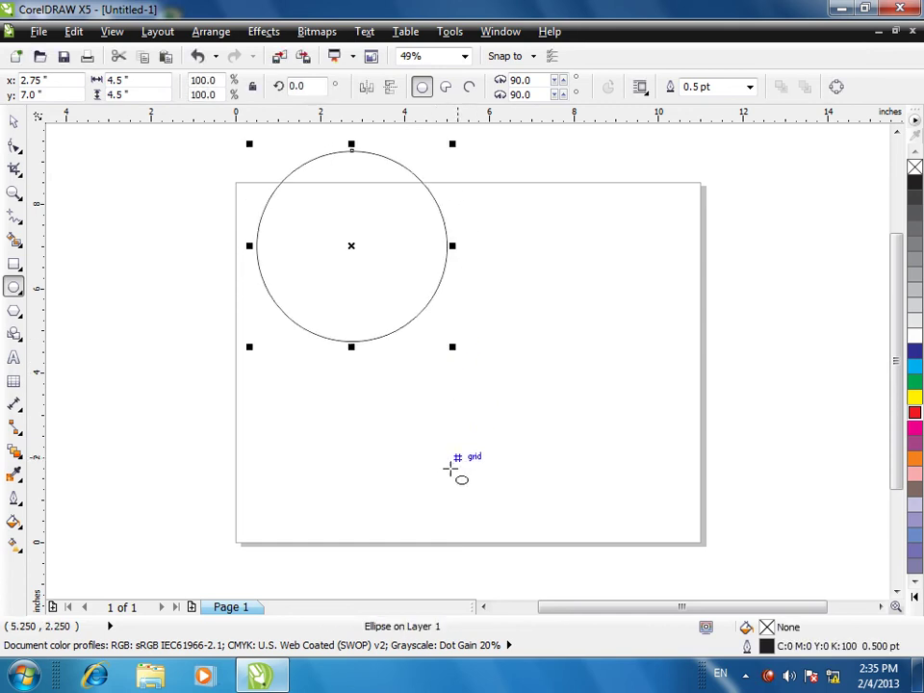
click(14, 120)
drag(315, 248, 376, 295)
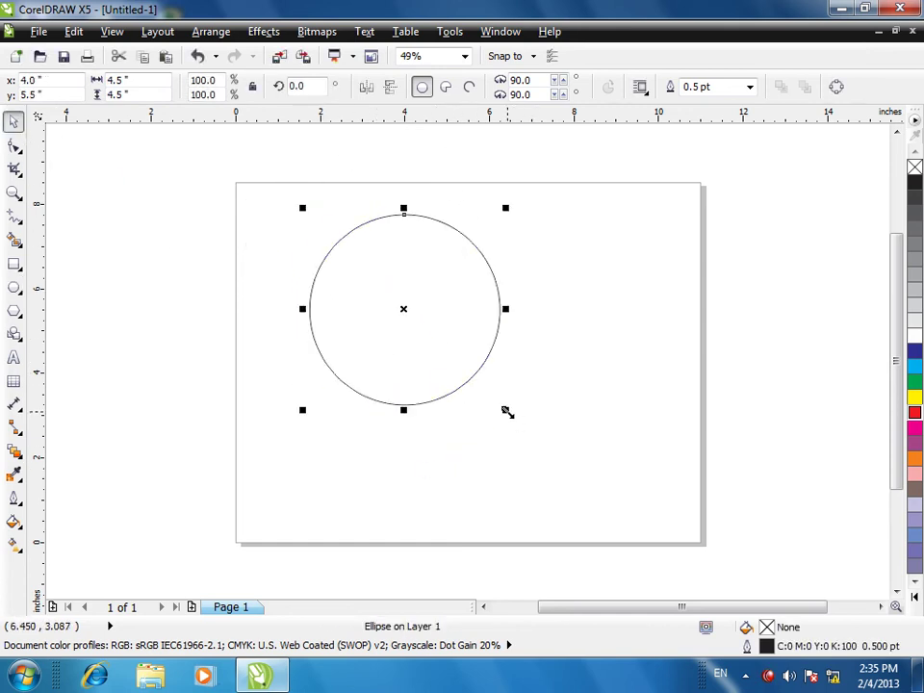
drag(506, 411, 481, 391)
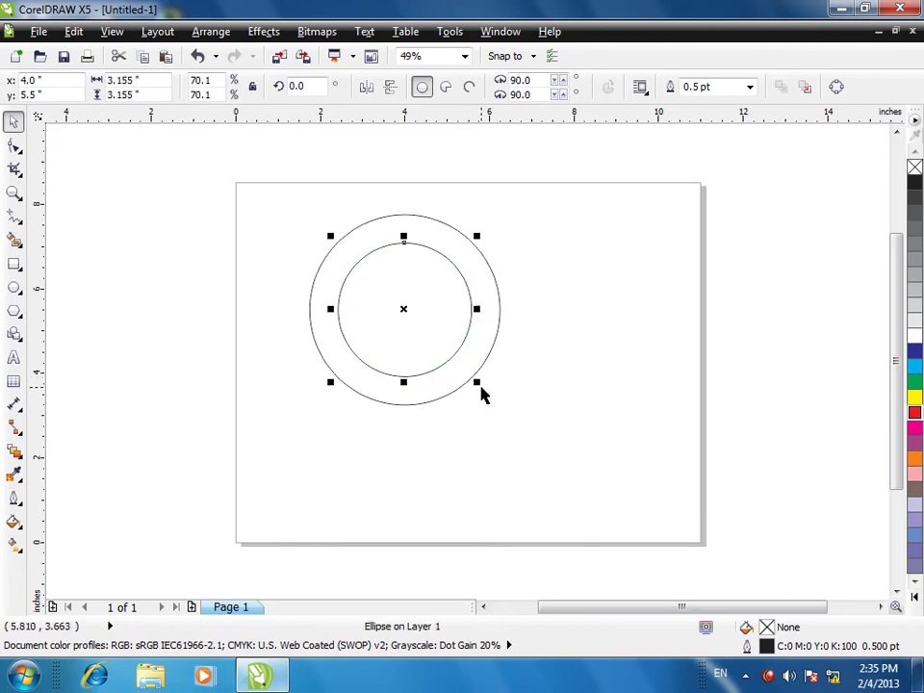
click(14, 357)
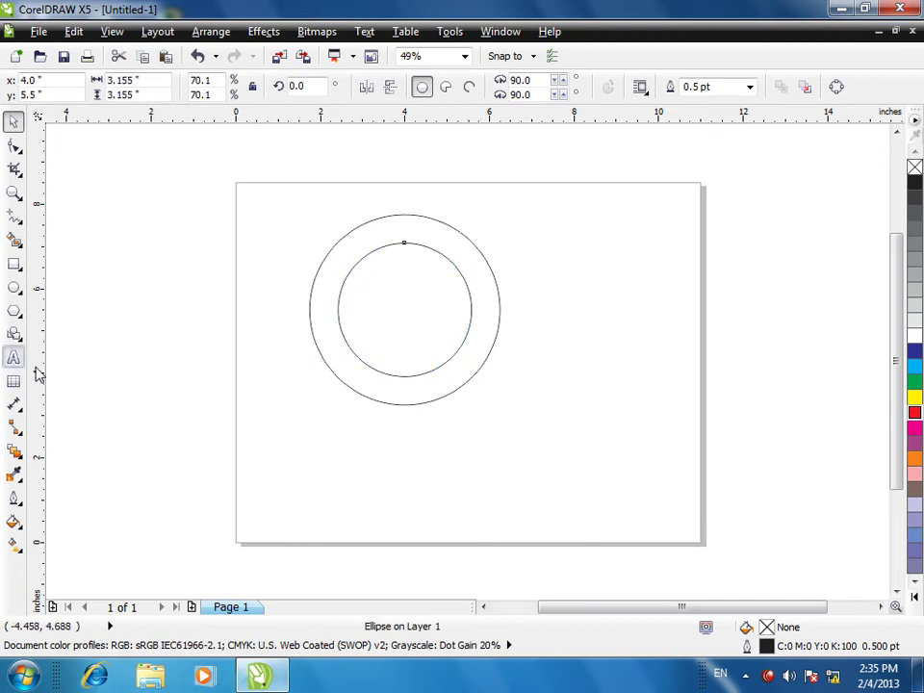
click(406, 445)
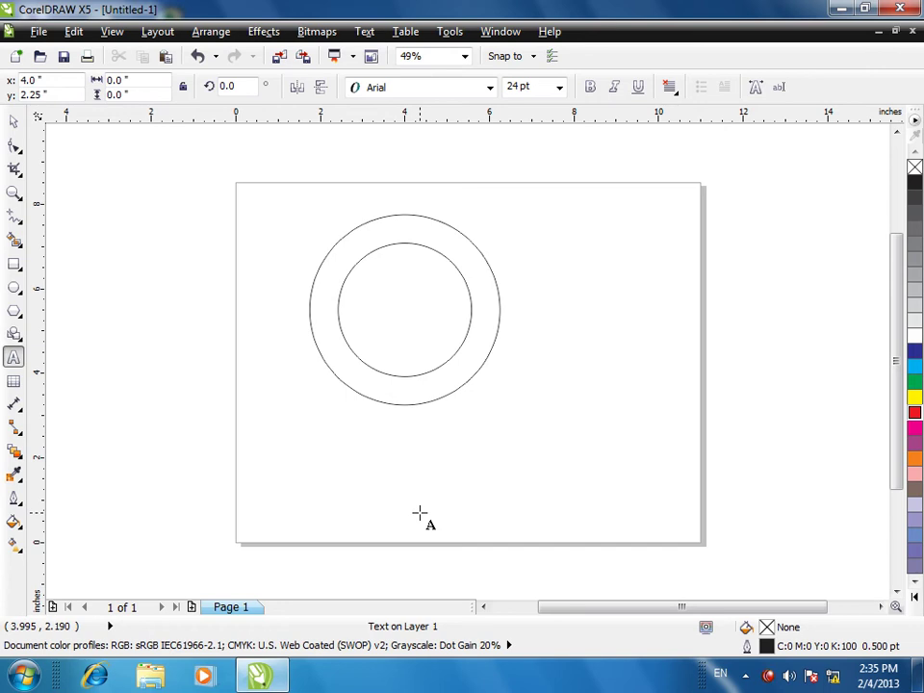
- Fit 'KEYHAN POYA INFORMATION TECHNOLOGY CENTER' around the outside of the outer circle
text(KE)
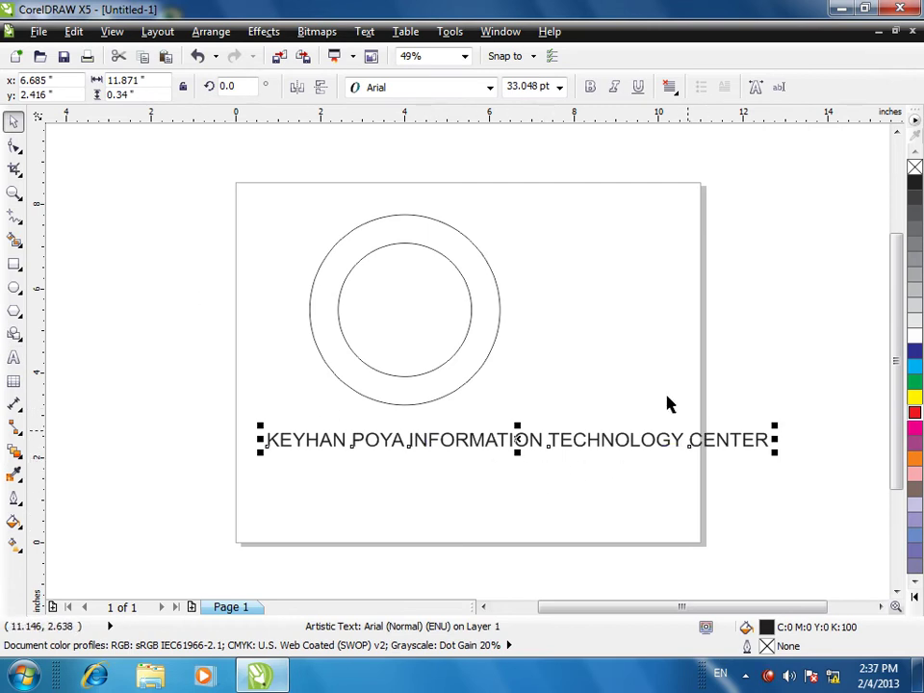
click(364, 31)
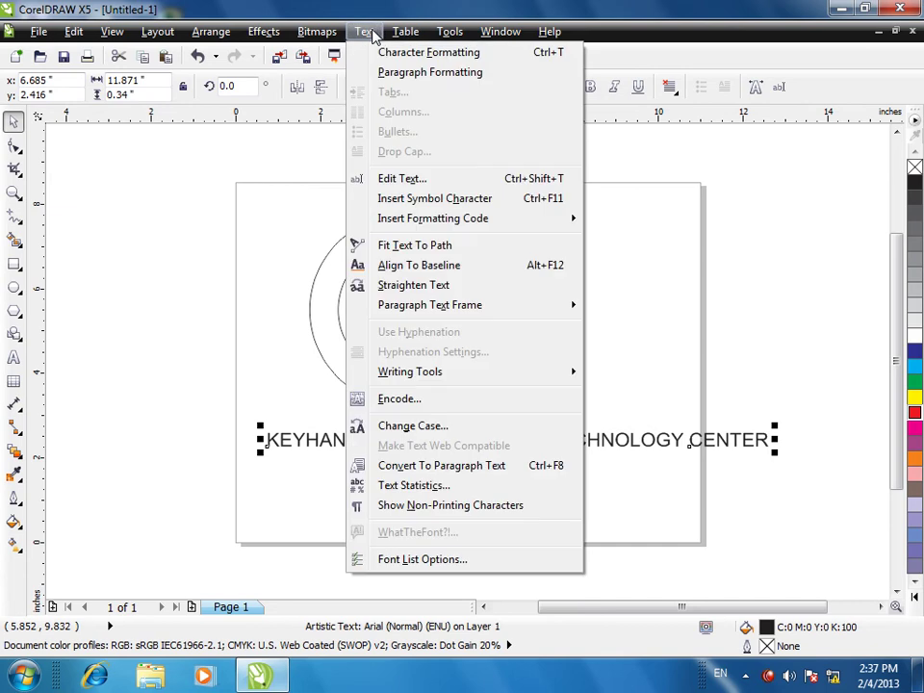
click(428, 247)
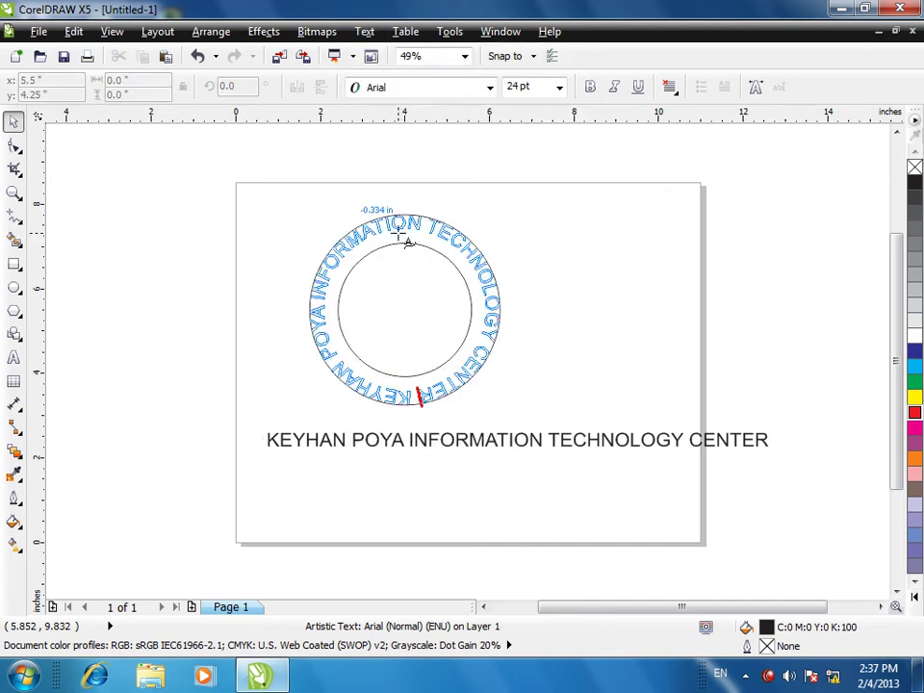
click(429, 249)
drag(425, 245, 477, 269)
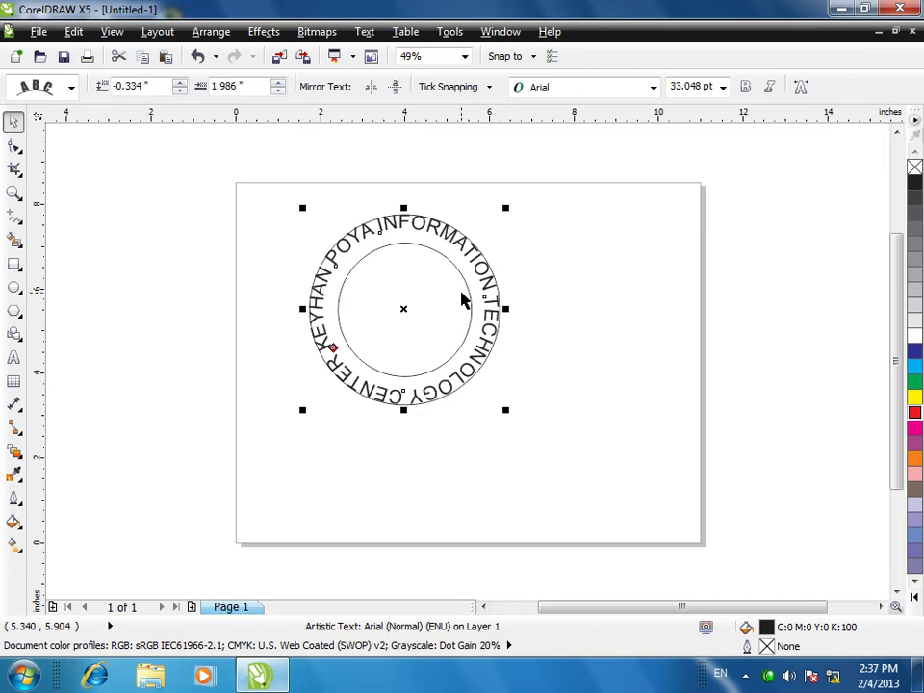
click(529, 343)
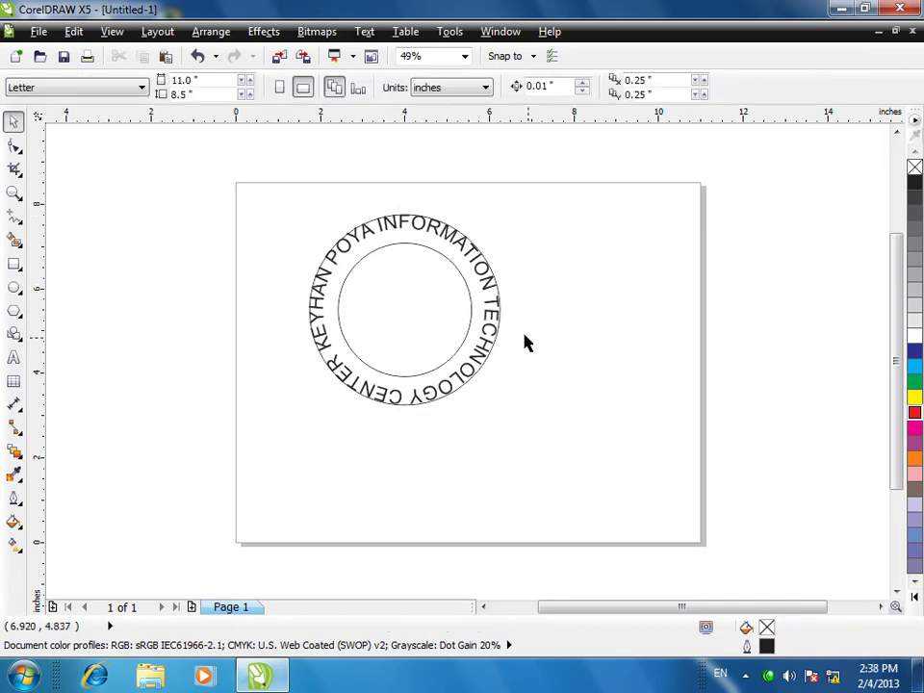
click(482, 334)
click(475, 320)
click(547, 334)
- Select the circles and fitted text in turn, checking the Arrange menu without changes
drag(556, 190, 164, 554)
click(211, 31)
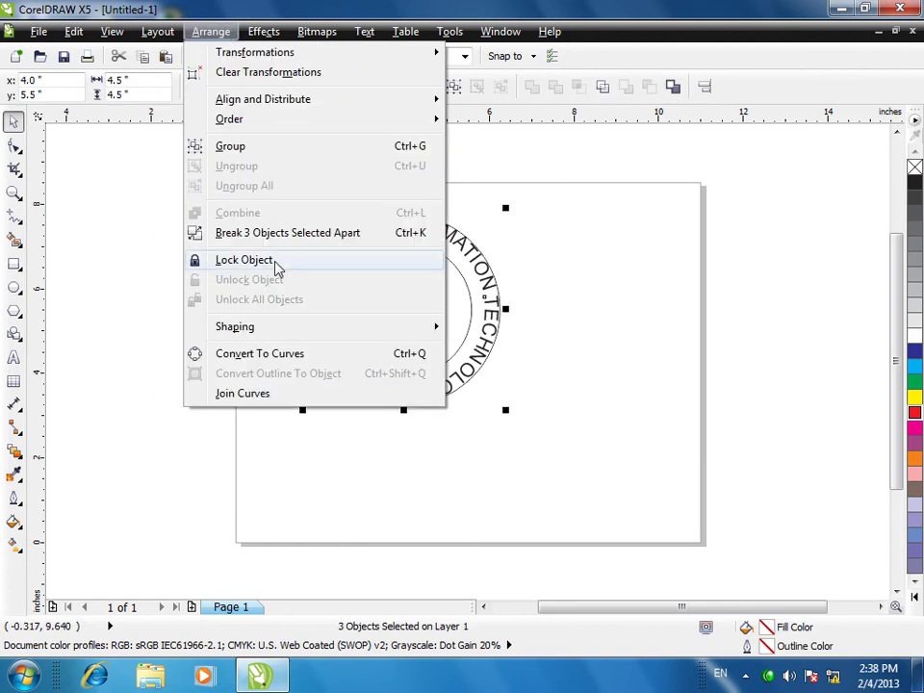
click(261, 235)
click(529, 285)
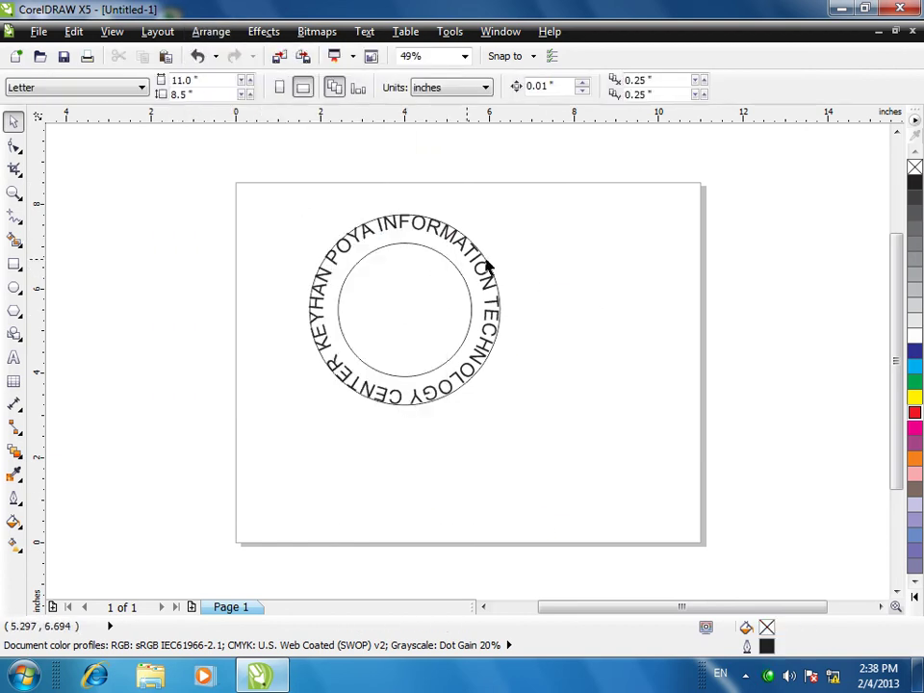
click(489, 265)
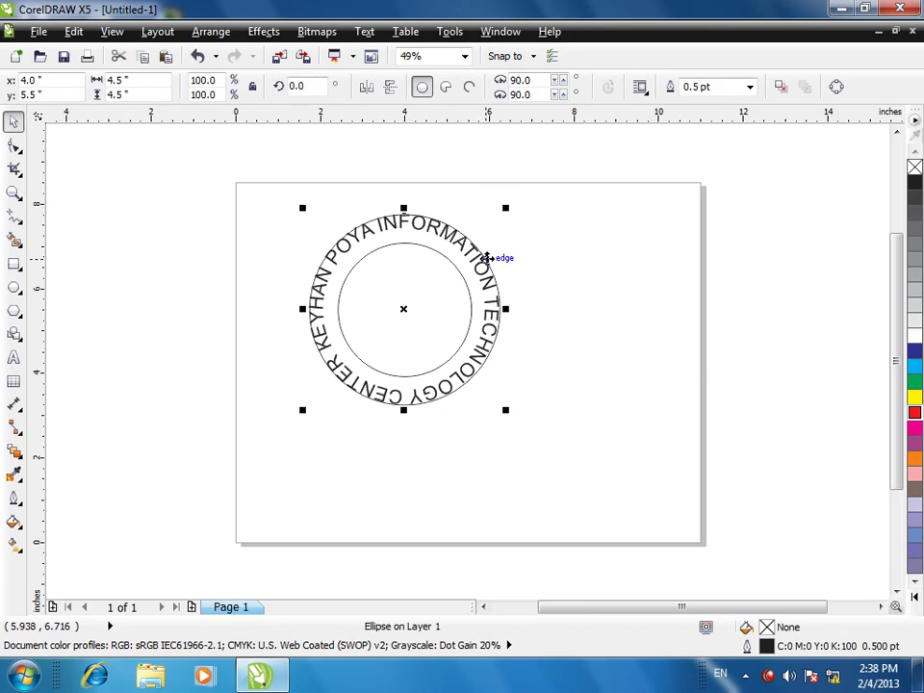
click(591, 325)
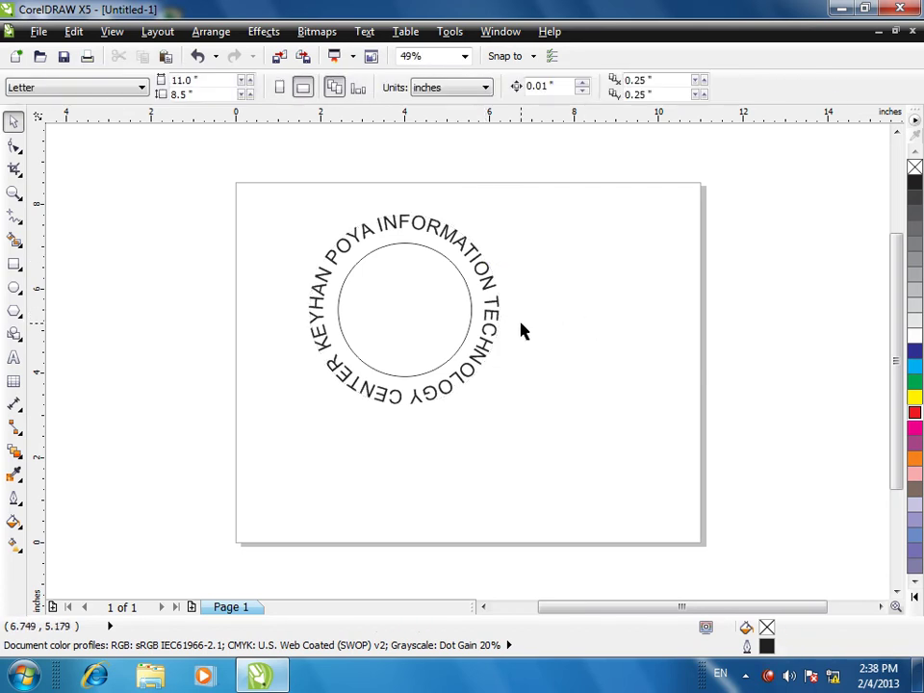
click(394, 244)
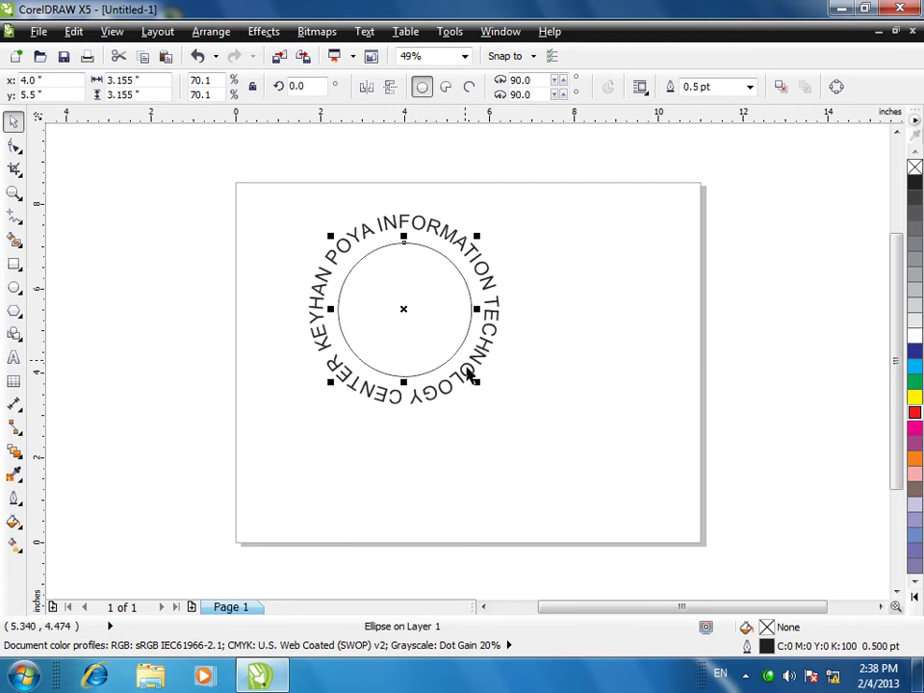
- Enlarge the outer circle to 5.0 in across around the text
drag(476, 382, 577, 420)
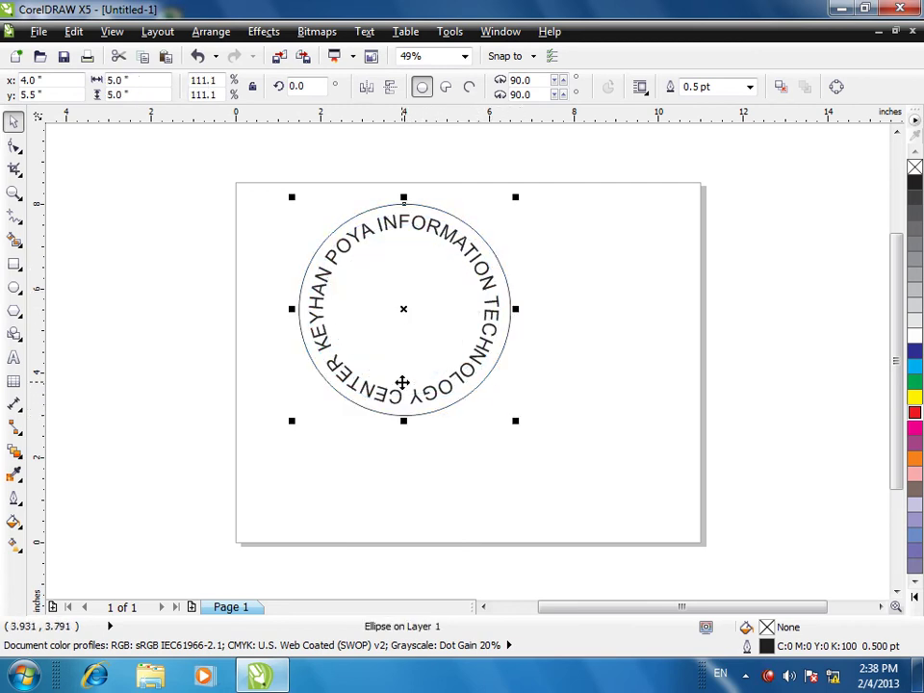
key(ctrl+z)
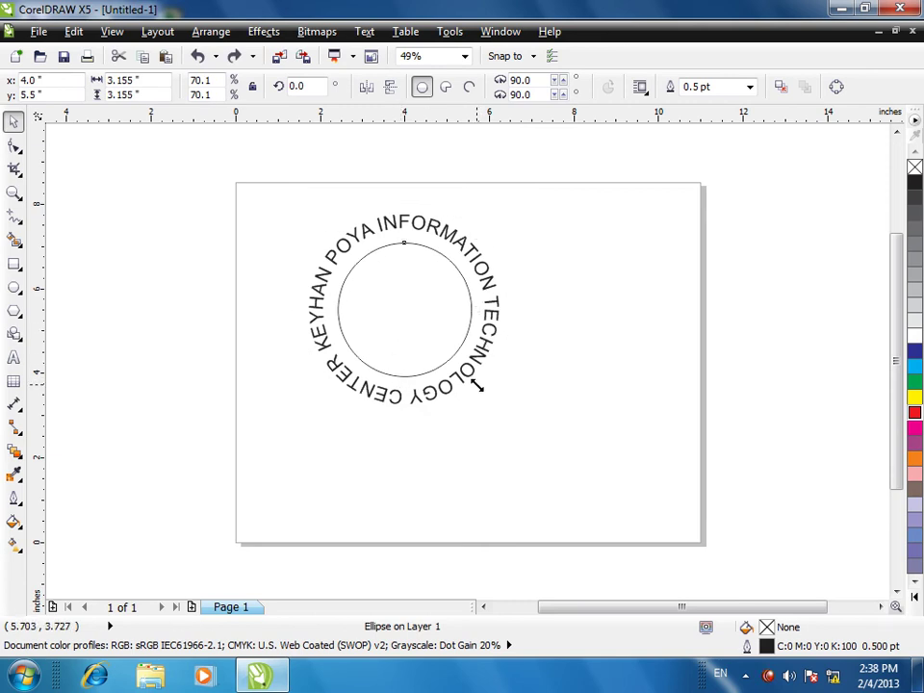
drag(477, 384, 581, 425)
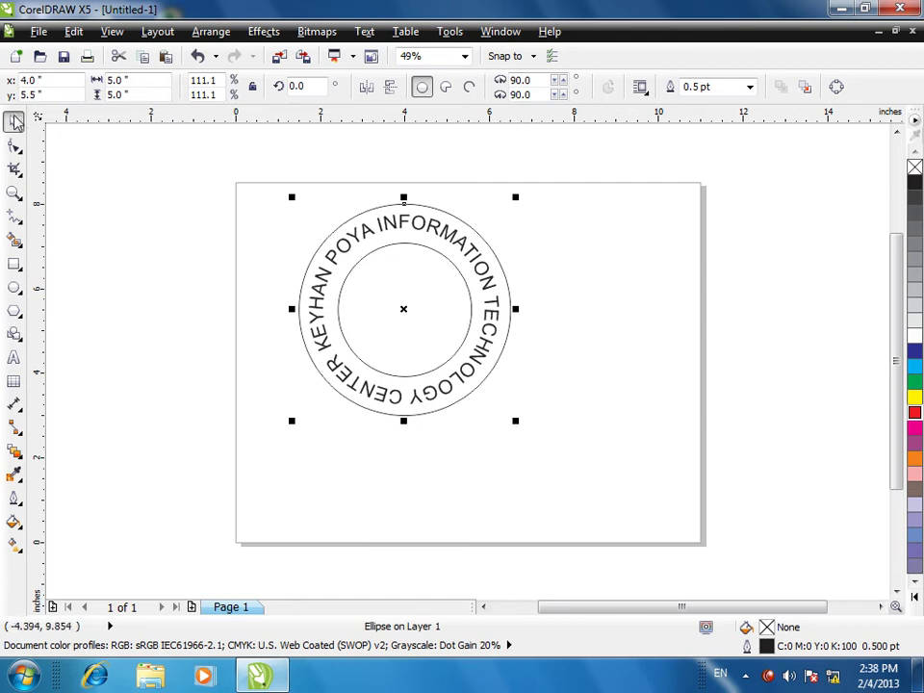
click(346, 252)
- Marquee-select the curved text and both circles as one design
click(442, 236)
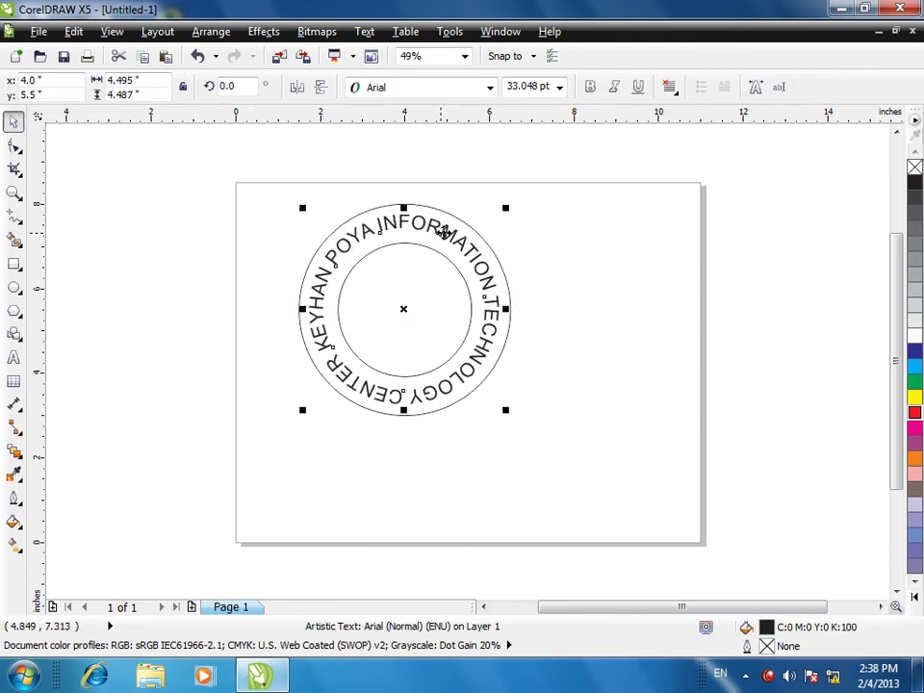
drag(607, 189, 204, 529)
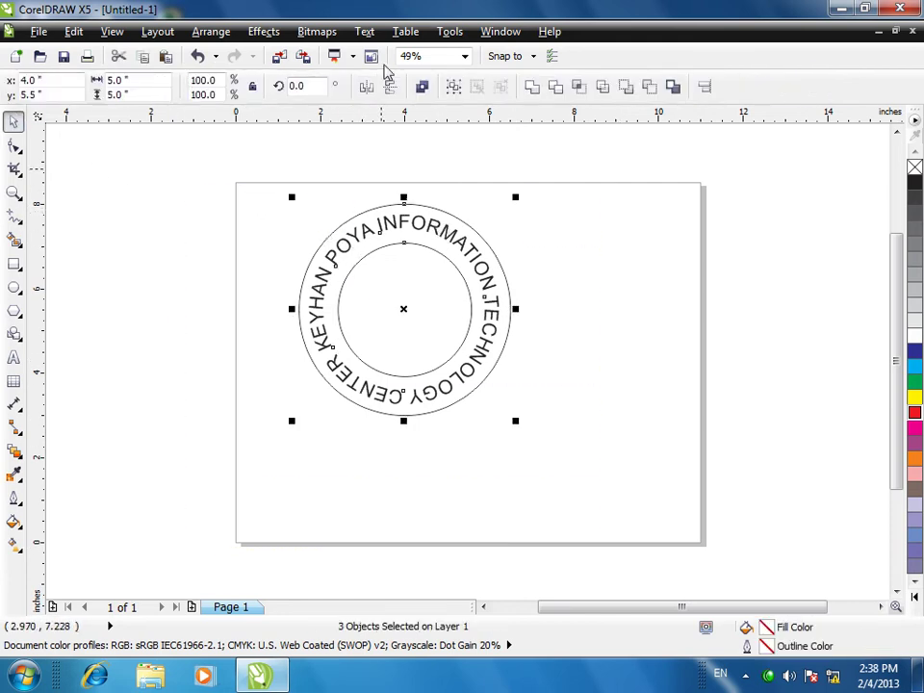
click(365, 31)
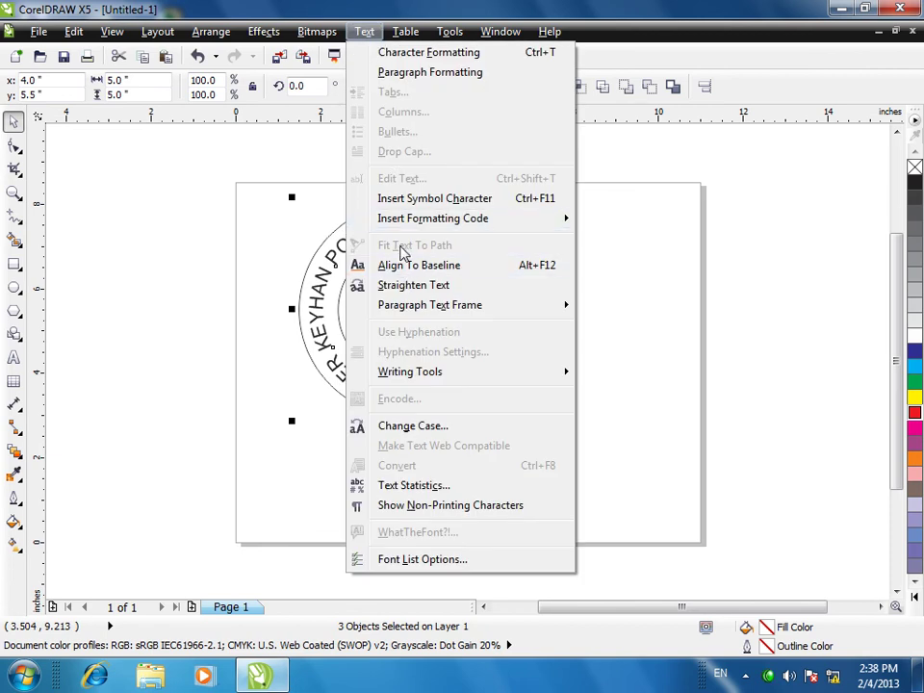
click(245, 281)
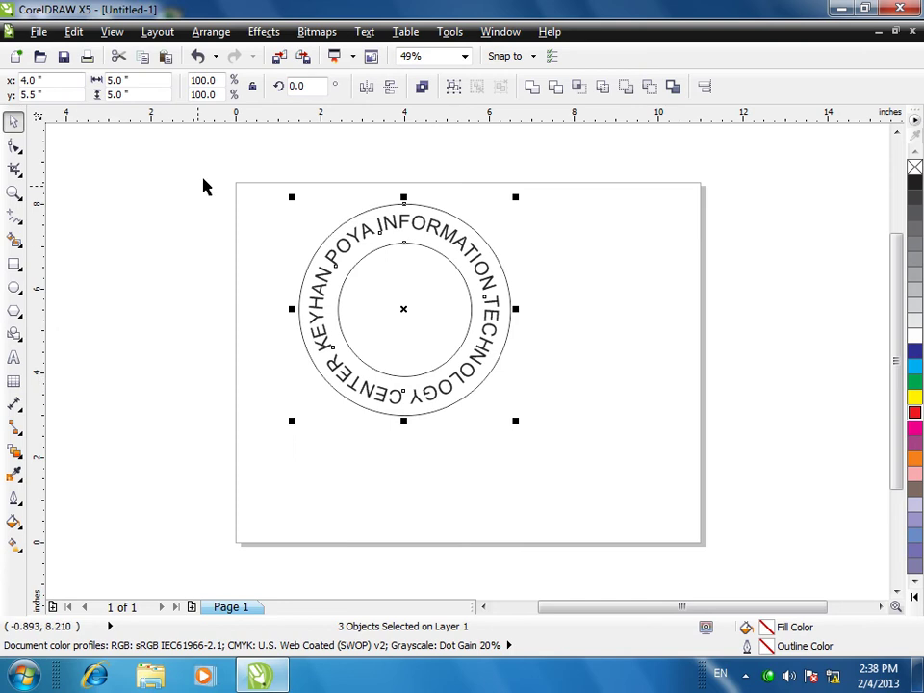
drag(204, 178, 600, 481)
- Delete the circular design and draw an upward arc with the Pen tool
key(Delete)
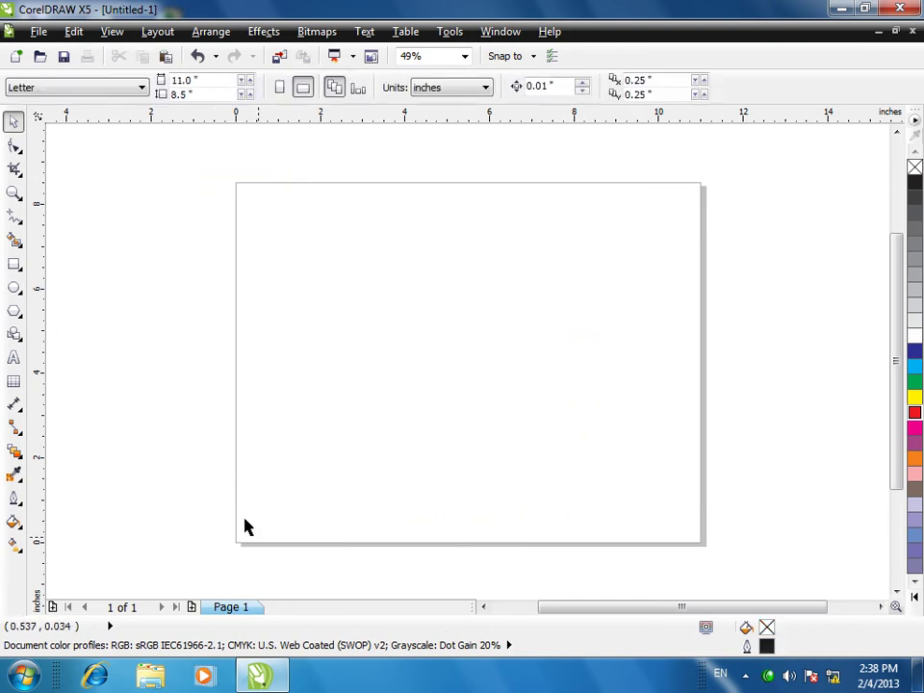
click(19, 240)
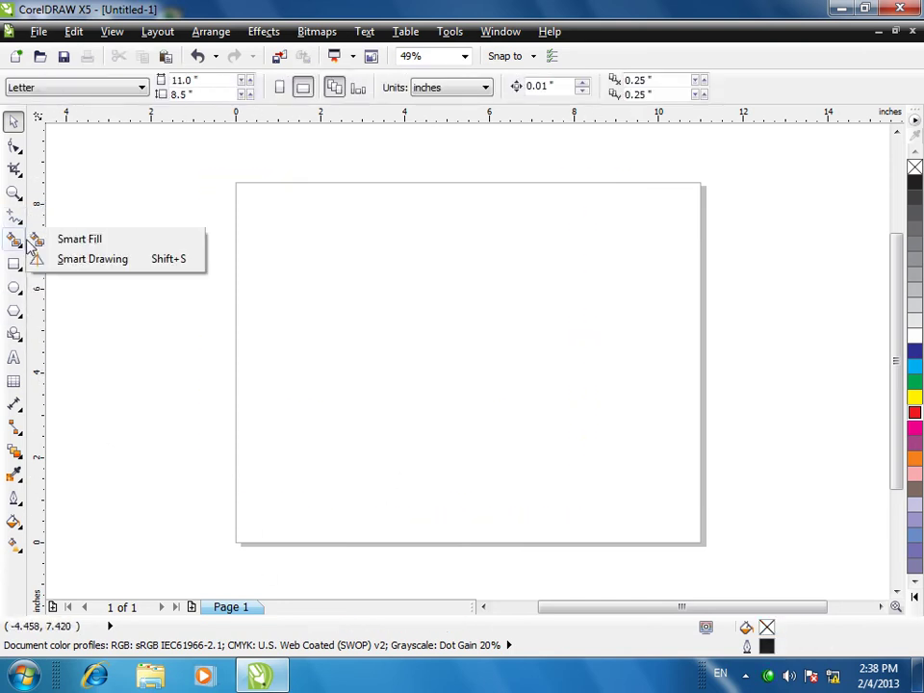
click(15, 216)
click(66, 299)
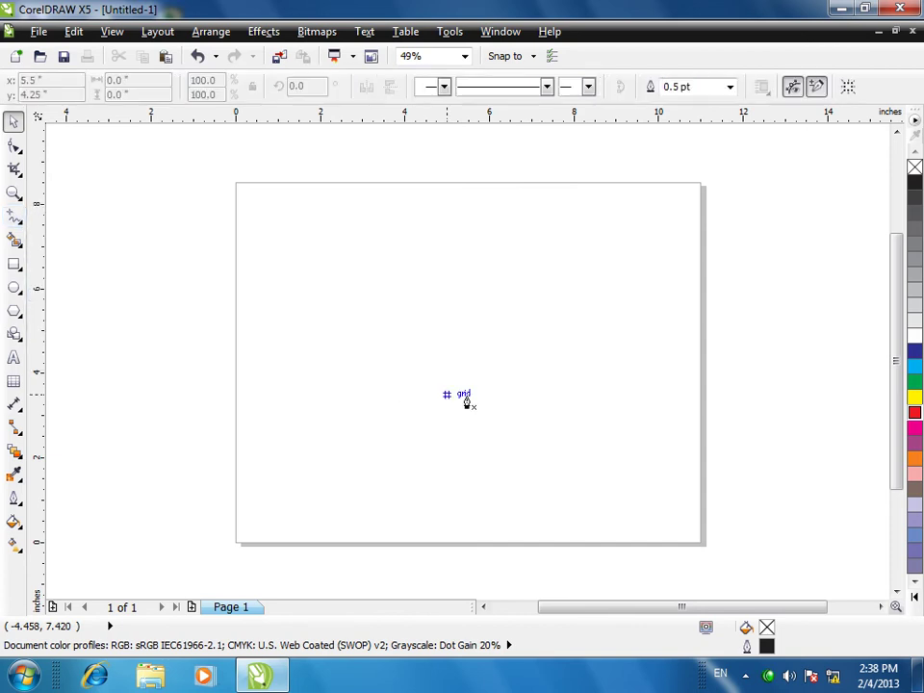
click(246, 445)
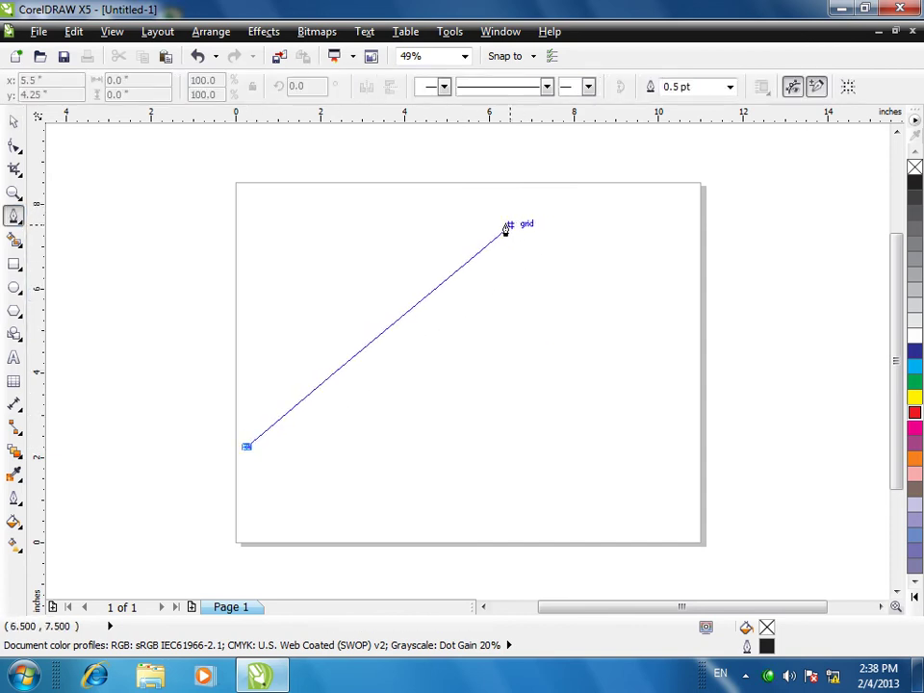
drag(415, 215, 530, 193)
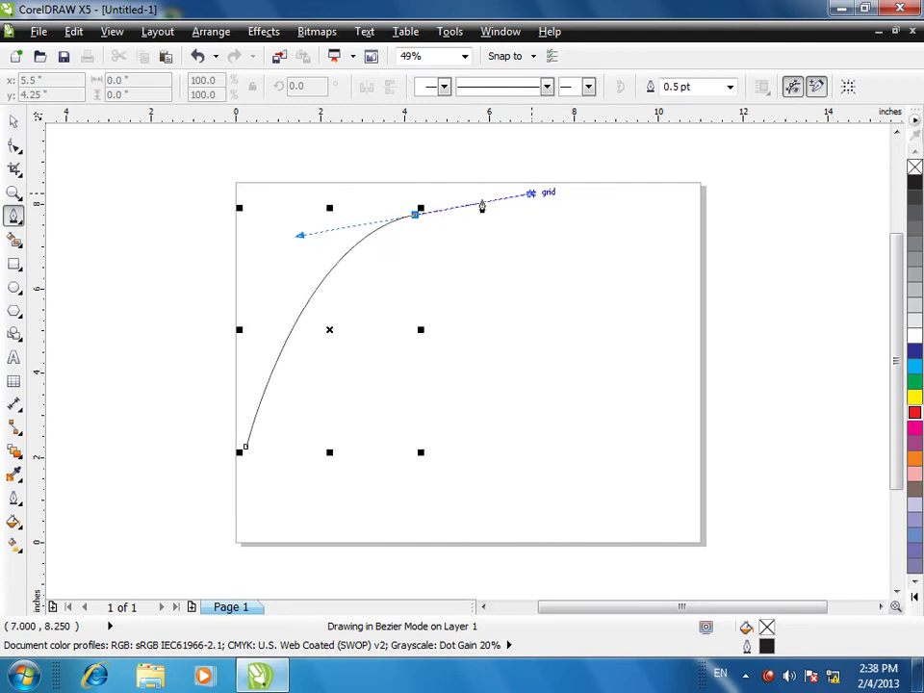
double_click(415, 216)
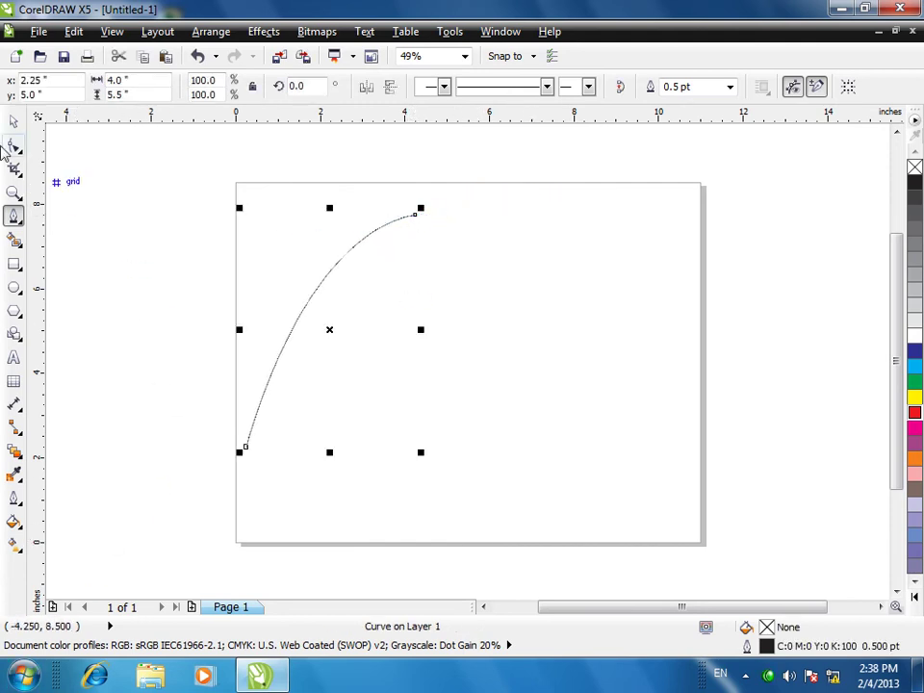
- Type the artistic text 'KEYHAN POYA IT CENTER' to the right of the arc
click(14, 357)
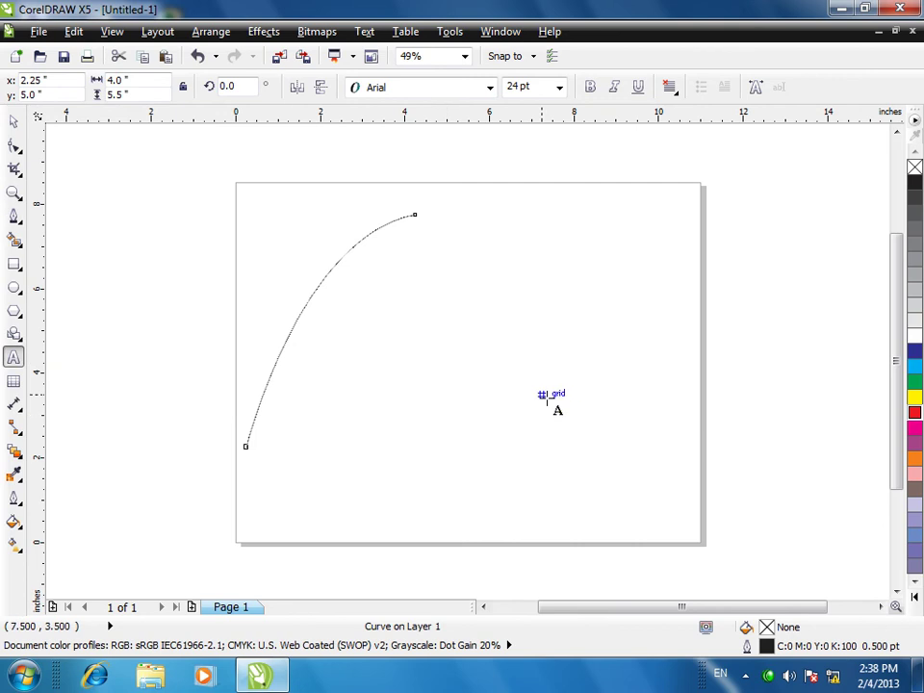
click(545, 393)
text(KEYHAN POYA IT CENTER)
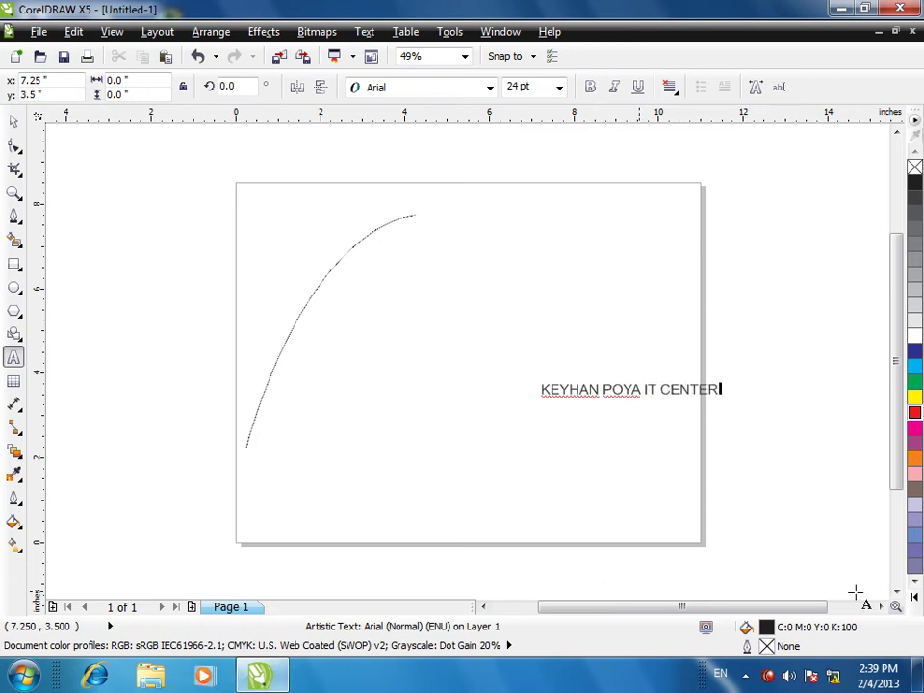
key(Escape)
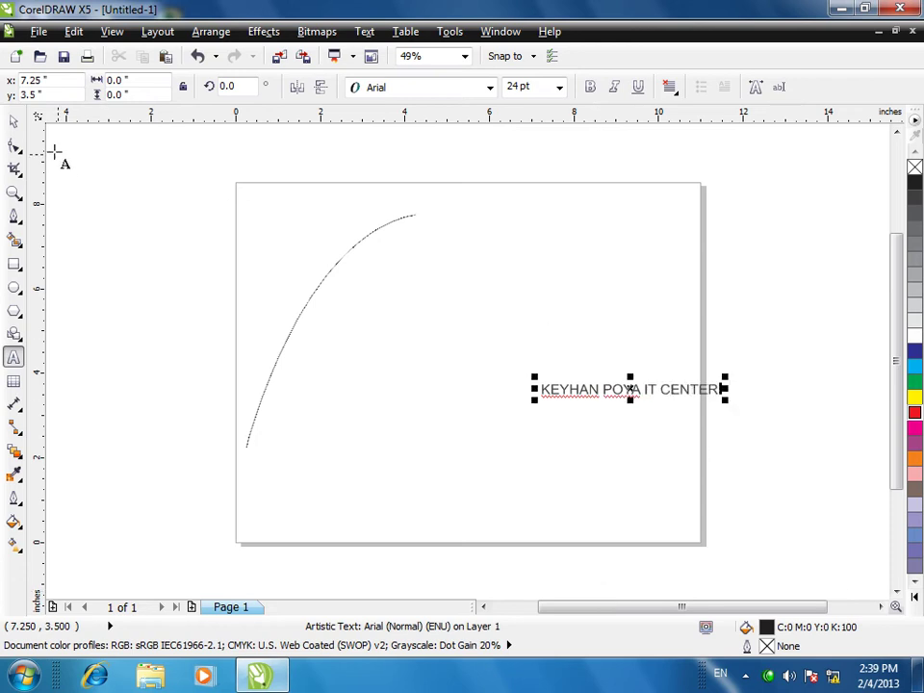
click(13, 120)
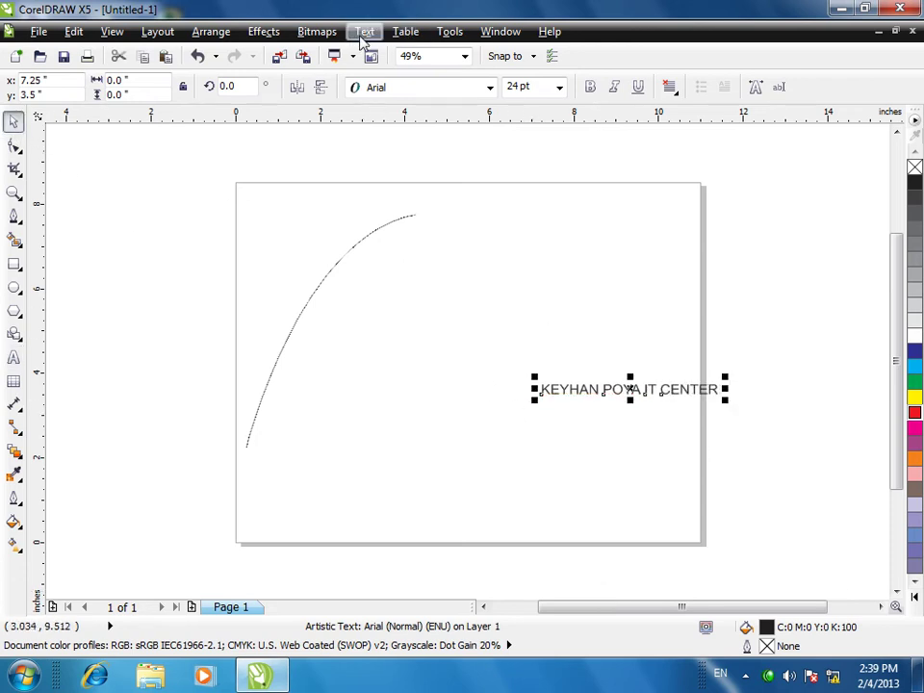
- Fit the text to the arc with Fit Text To Path and select the guide curve
click(364, 30)
click(370, 241)
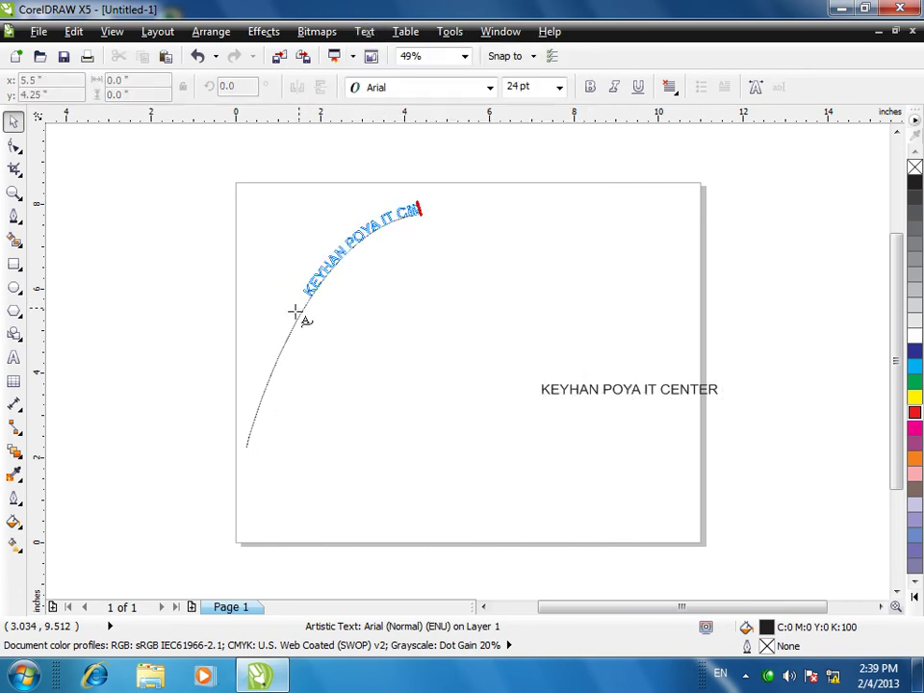
click(264, 389)
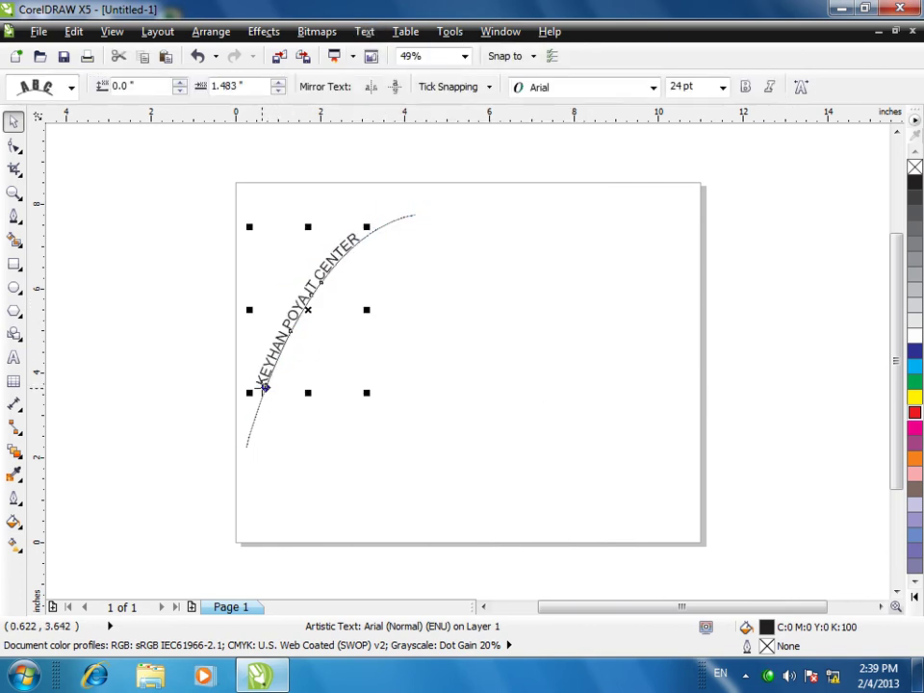
click(620, 354)
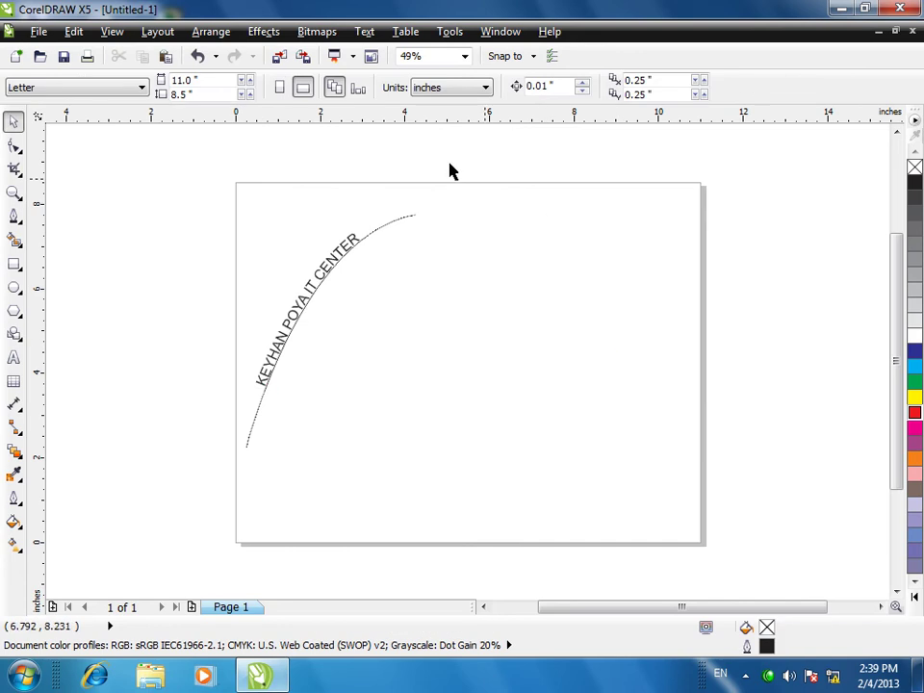
drag(449, 166, 159, 479)
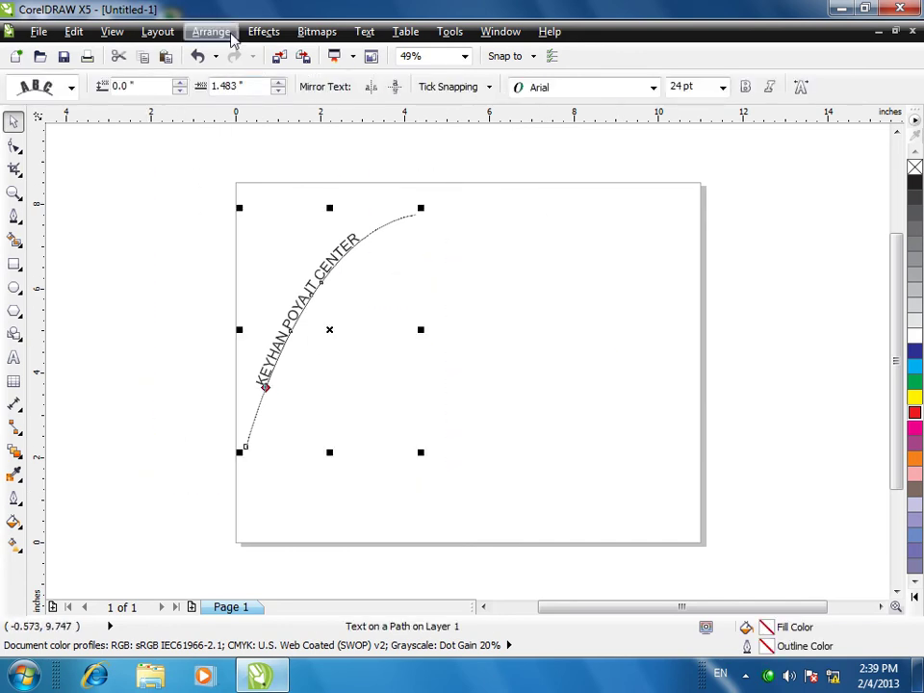
click(61, 136)
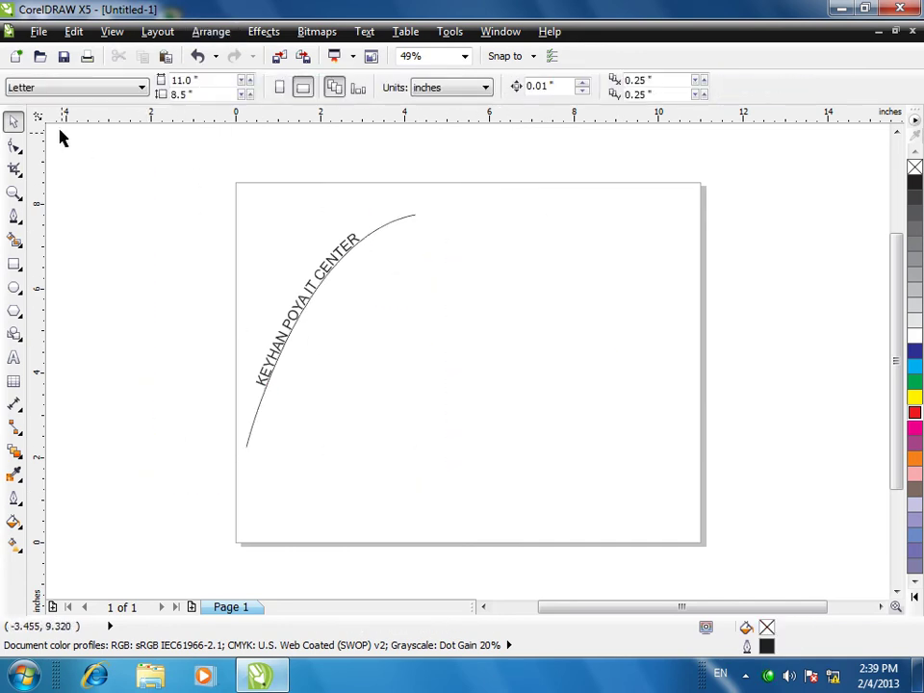
click(368, 232)
- Delete the arc's guide curve and toggle Show Text Frames for the arced text
key(Delete)
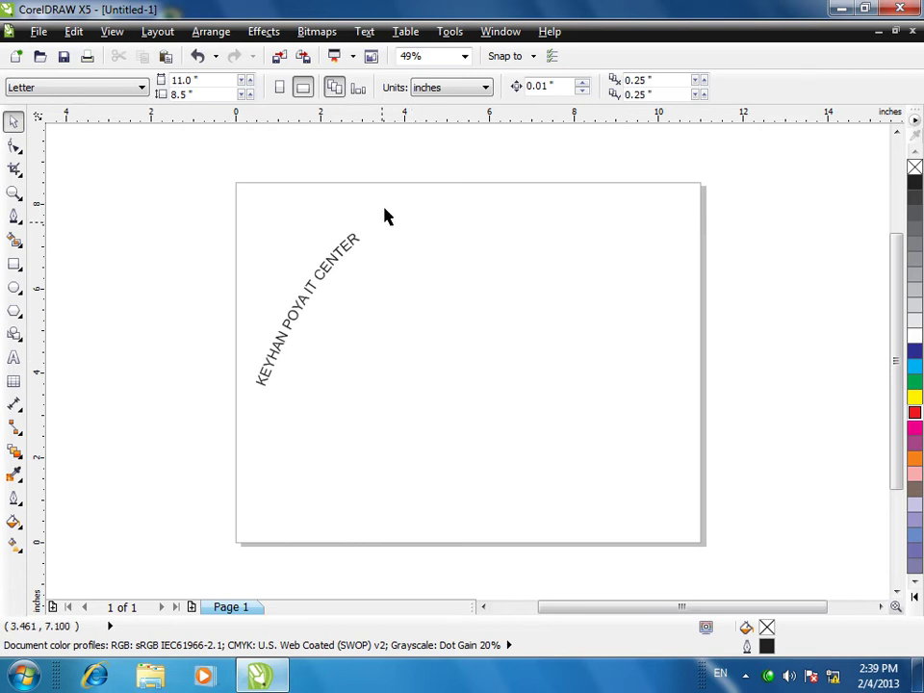
click(364, 32)
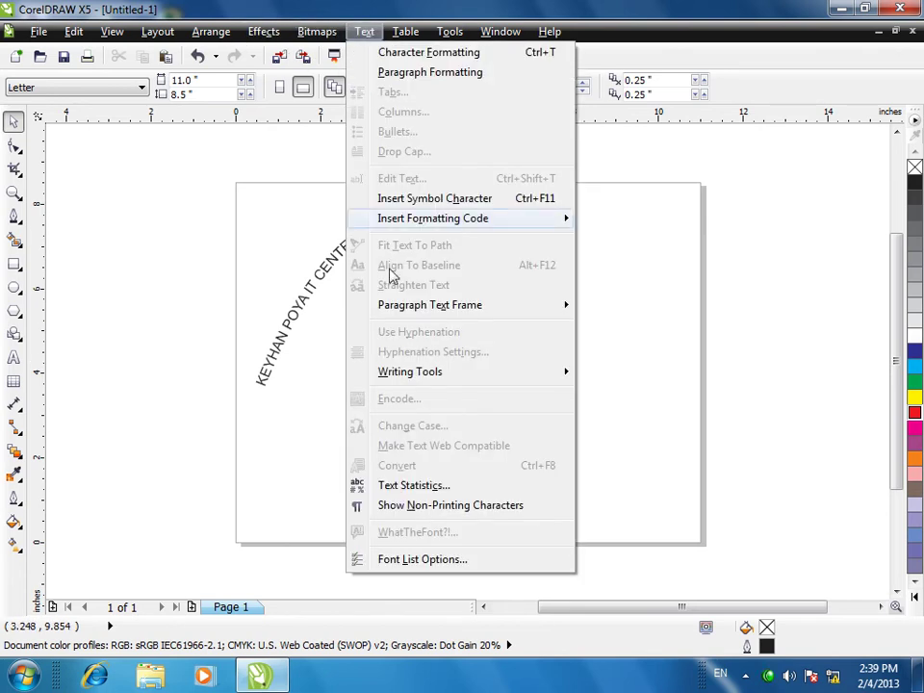
mouse_move(402, 308)
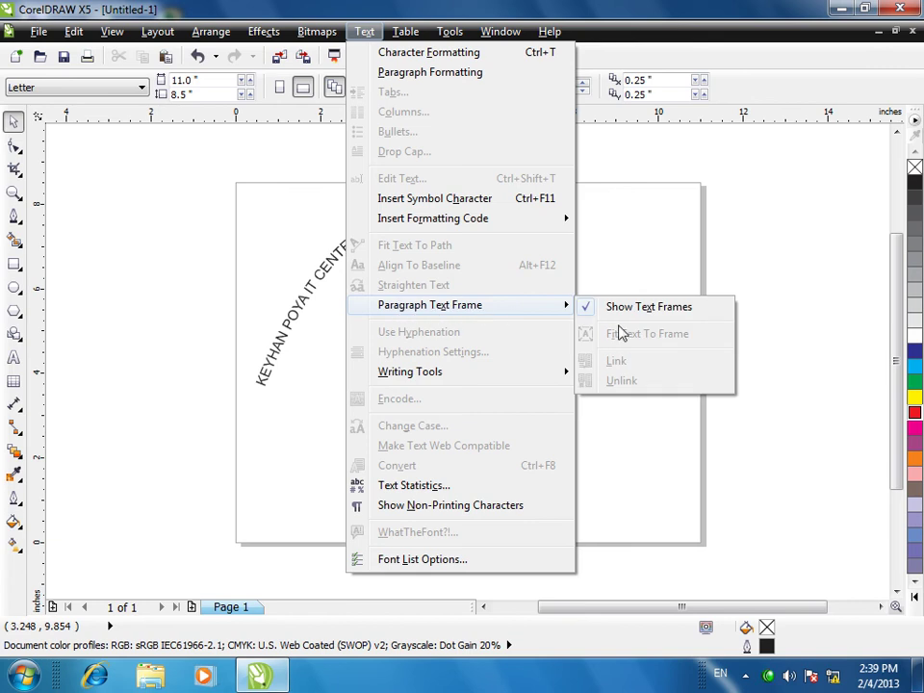
click(318, 296)
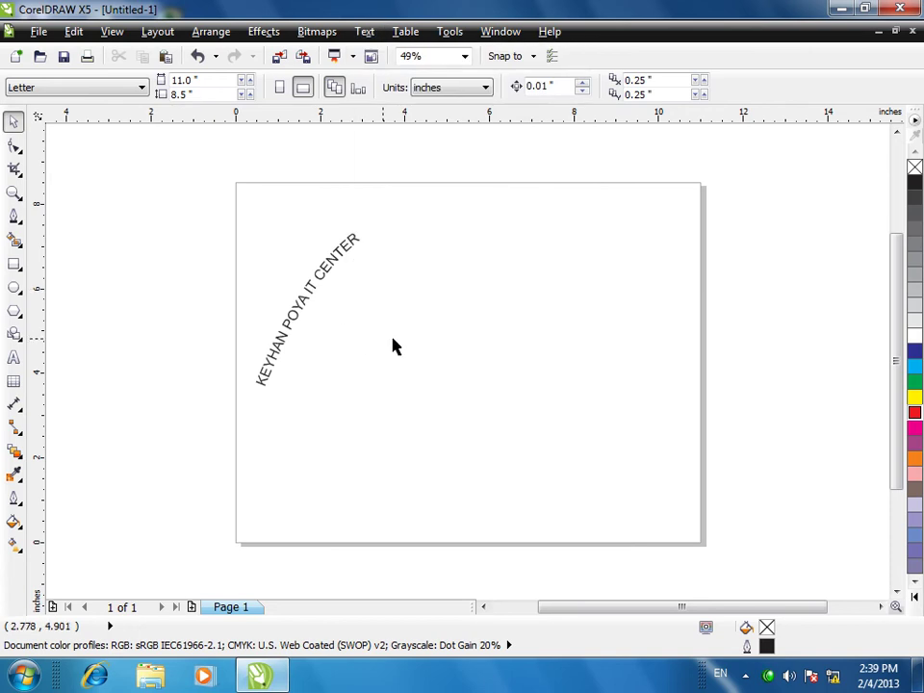
click(302, 305)
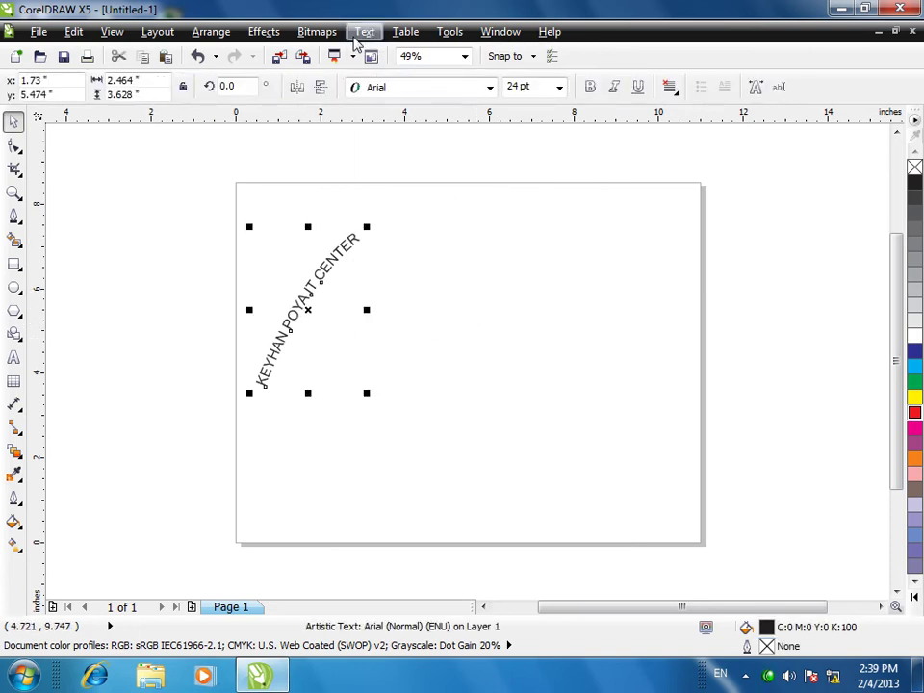
click(363, 31)
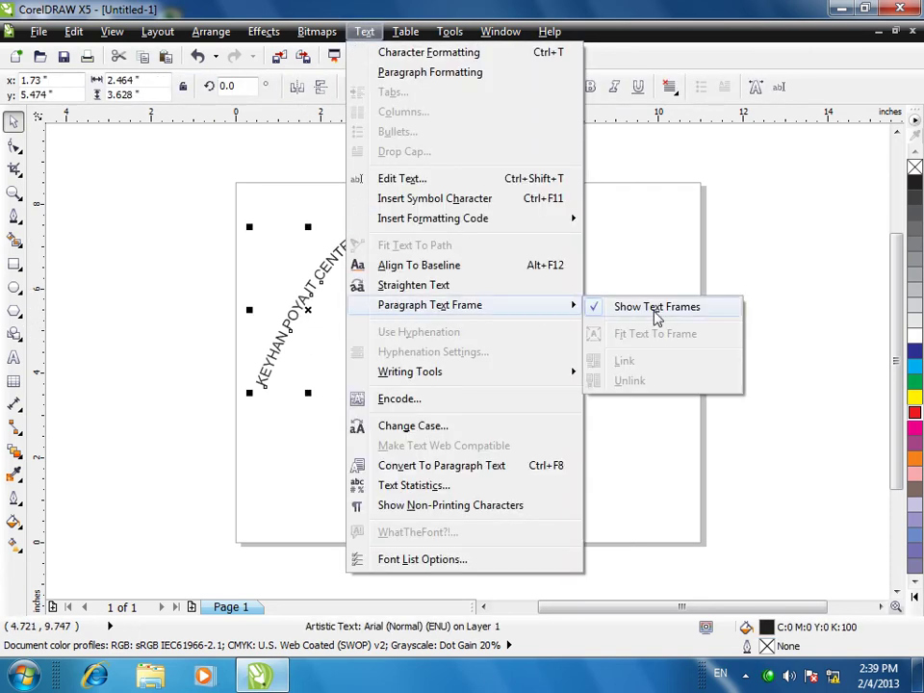
click(653, 309)
- Draw a paragraph frame right of the arc with 'KEYHAN POYA', then delete everything
click(13, 356)
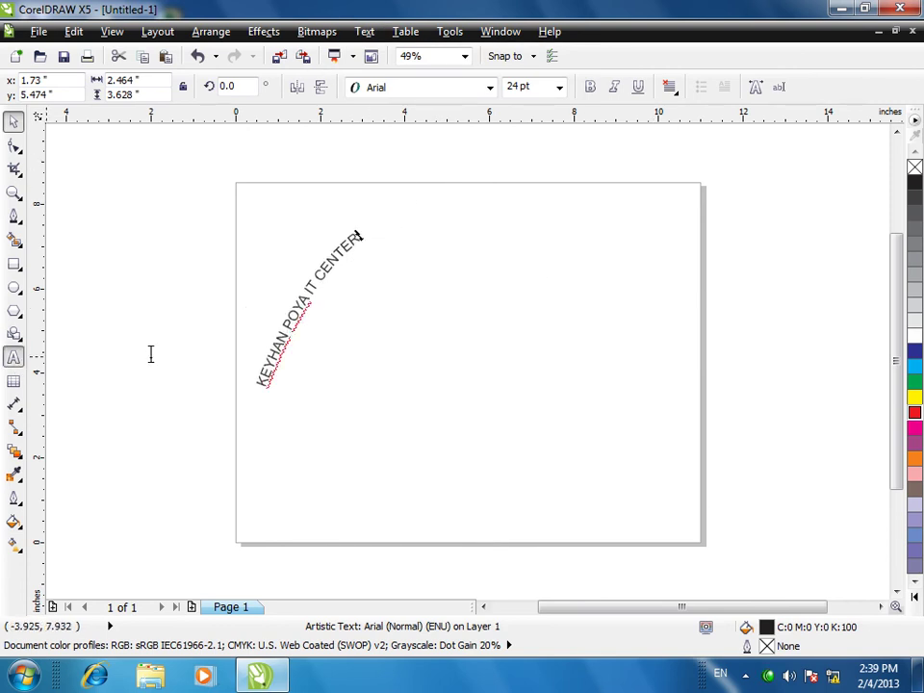
drag(446, 247, 616, 445)
text(KEYHAN POYA)
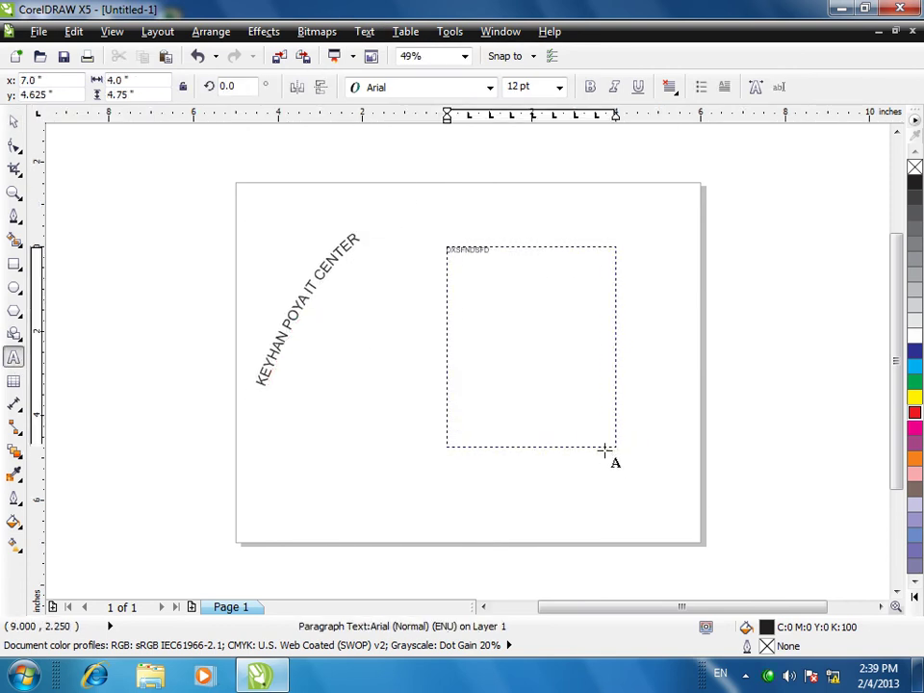
click(457, 337)
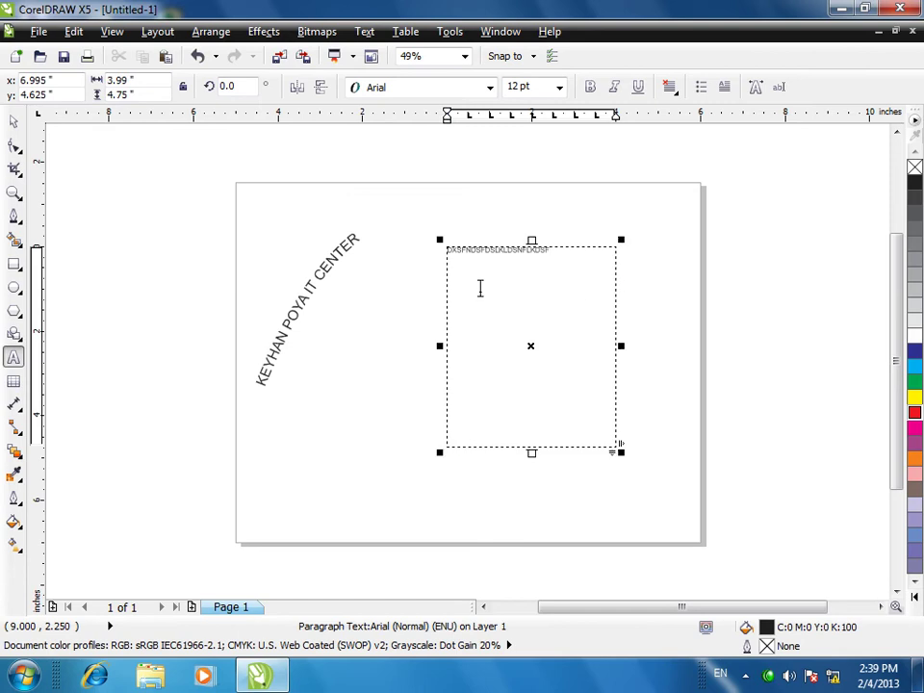
click(13, 121)
drag(193, 188, 762, 549)
key(Delete)
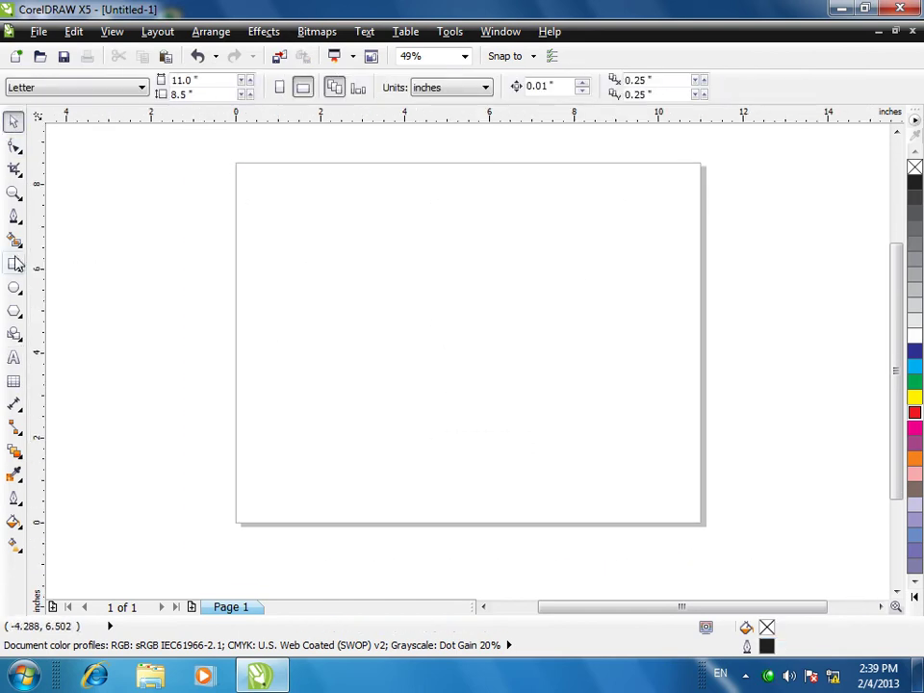
- Draw a paragraph text frame near the page centre and a second linked frame to its right
click(13, 359)
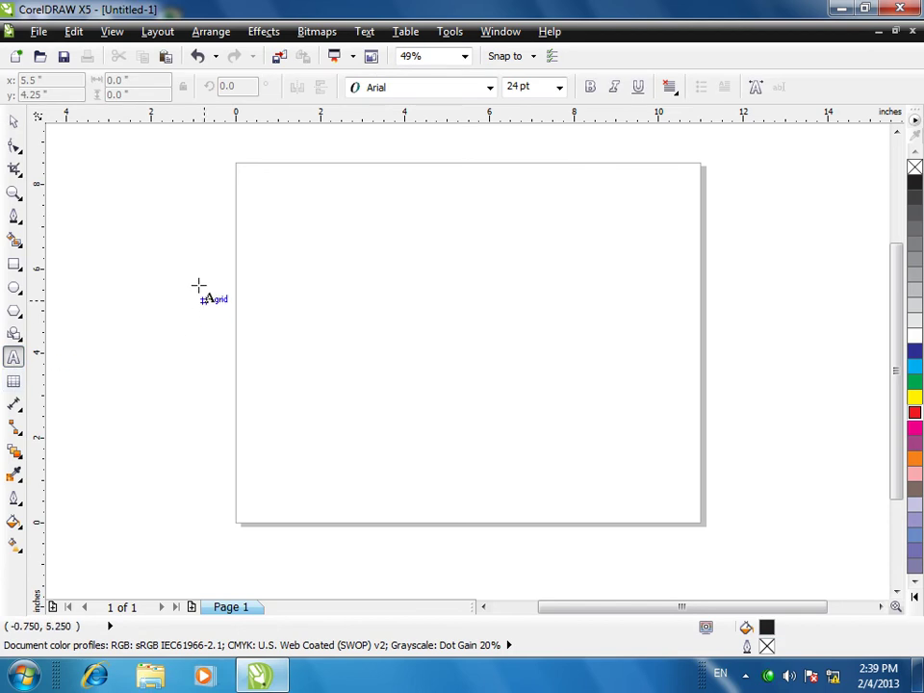
drag(247, 228, 352, 416)
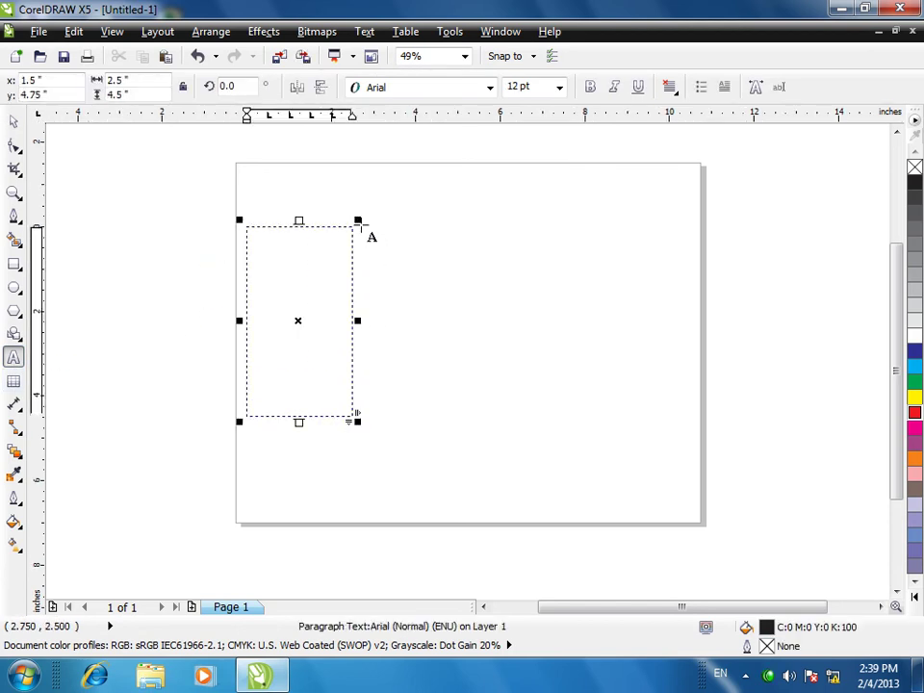
drag(361, 226, 460, 438)
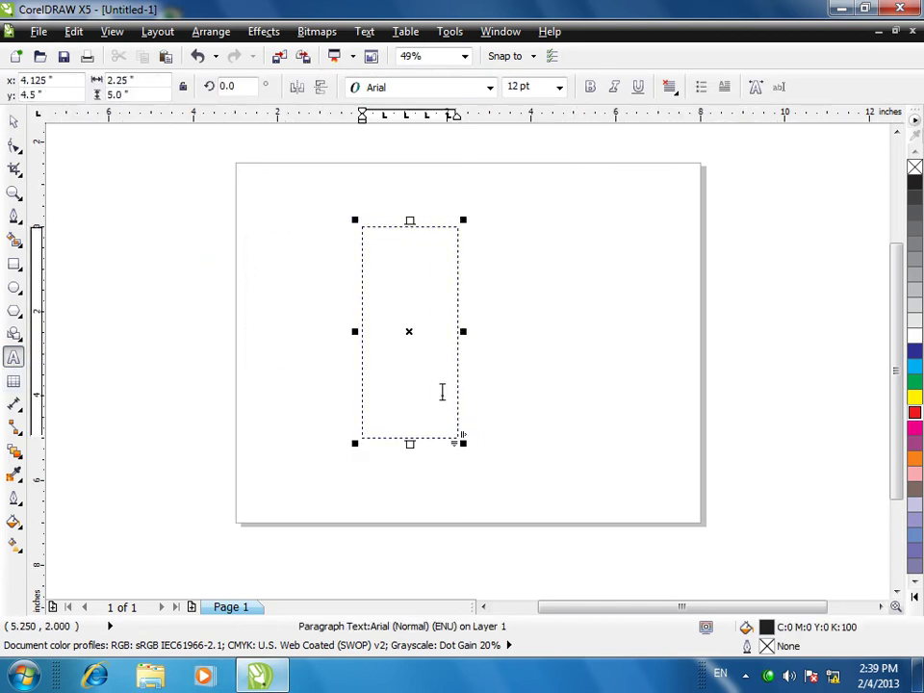
click(410, 442)
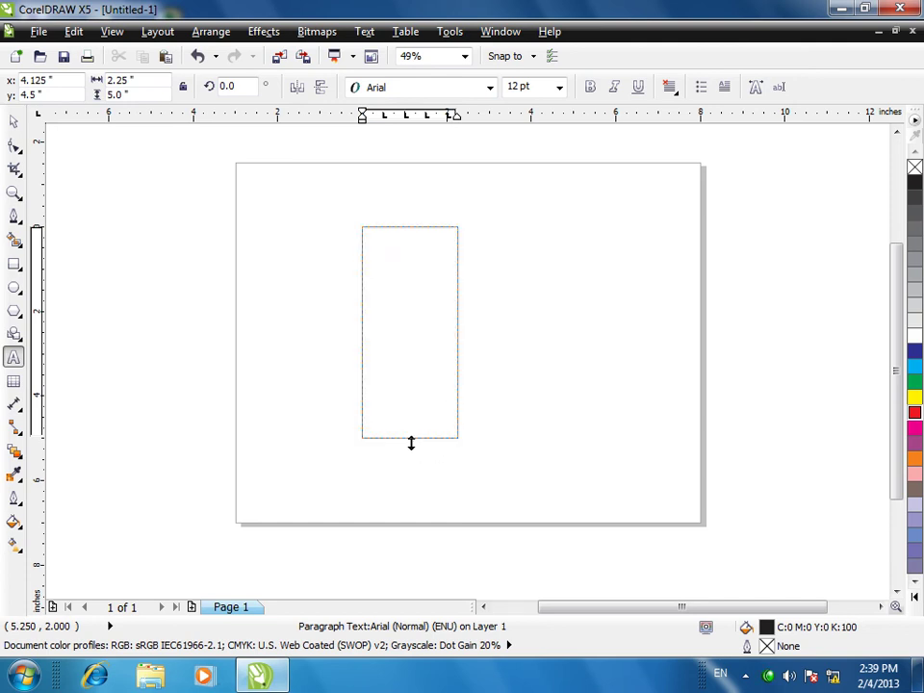
drag(478, 235, 594, 469)
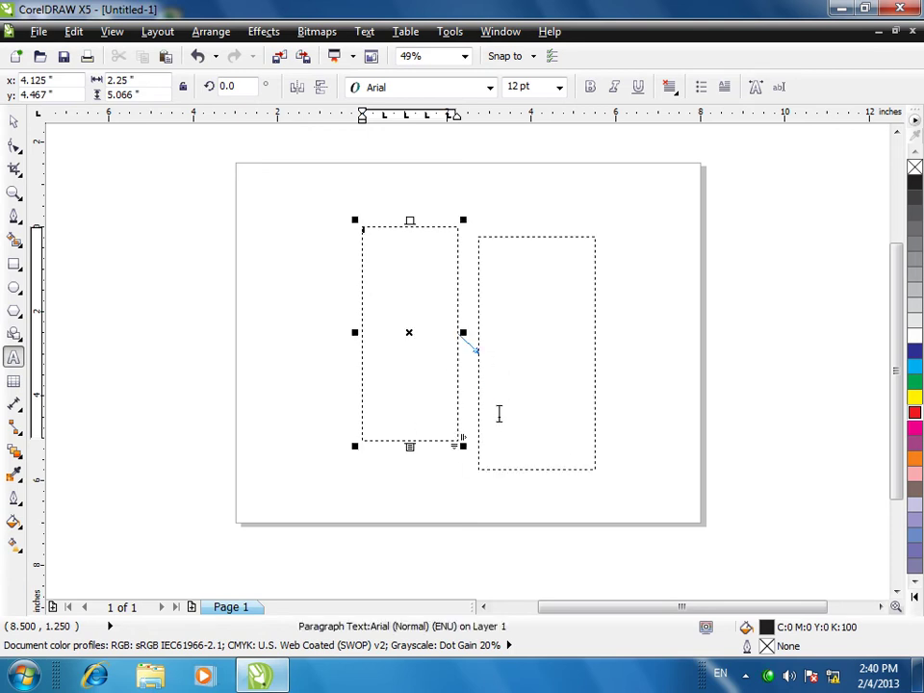
- Add a third frame linked from the right frame and move it further right
click(15, 120)
click(581, 386)
click(533, 388)
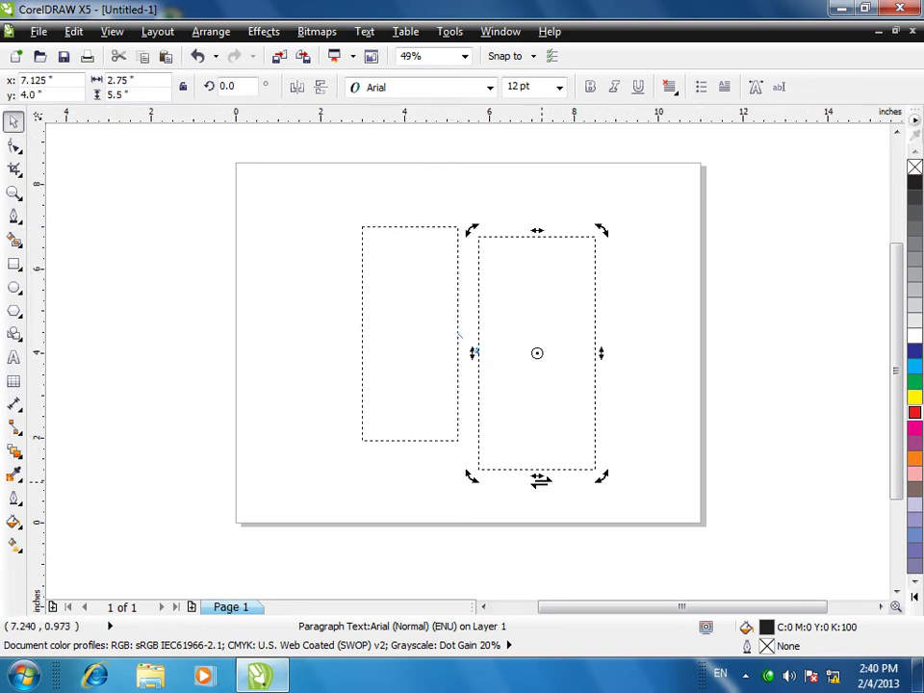
click(554, 422)
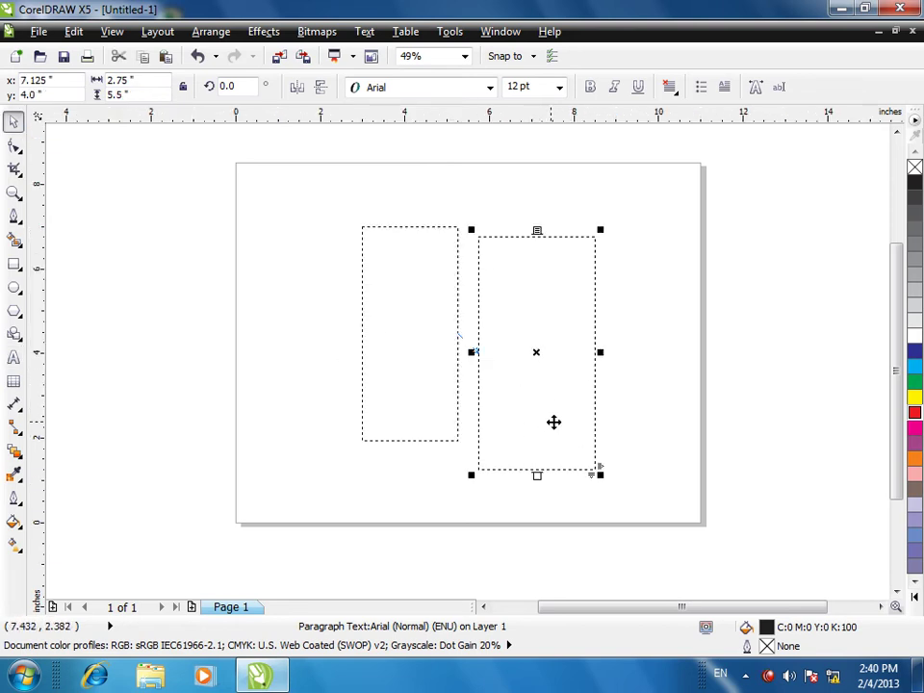
click(538, 474)
drag(542, 481, 656, 247)
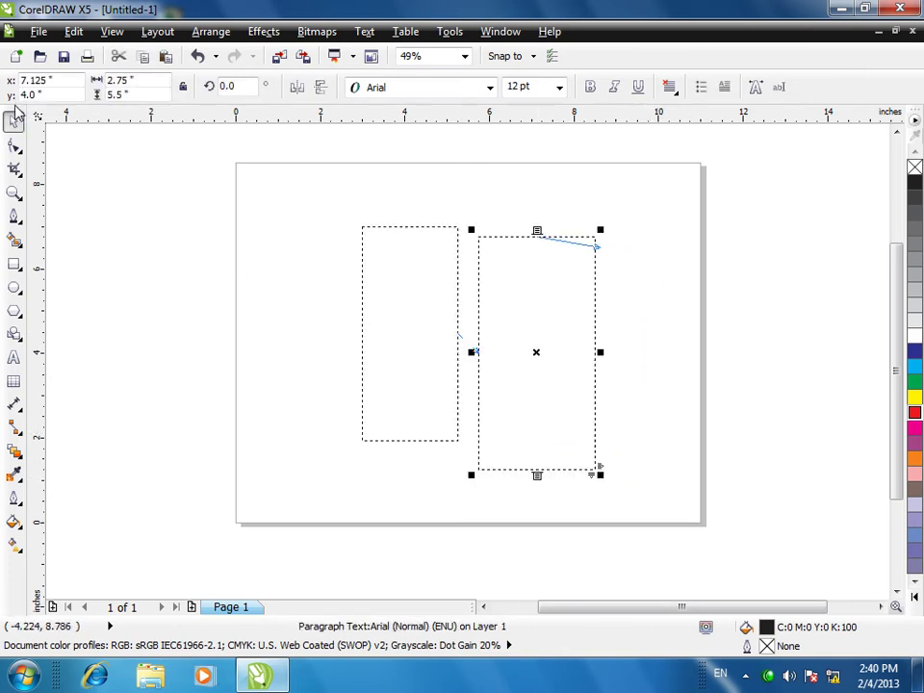
click(558, 322)
drag(630, 274, 691, 261)
- Arrange the three linked frames across the page and place the cursor in the left frame
drag(318, 193, 788, 479)
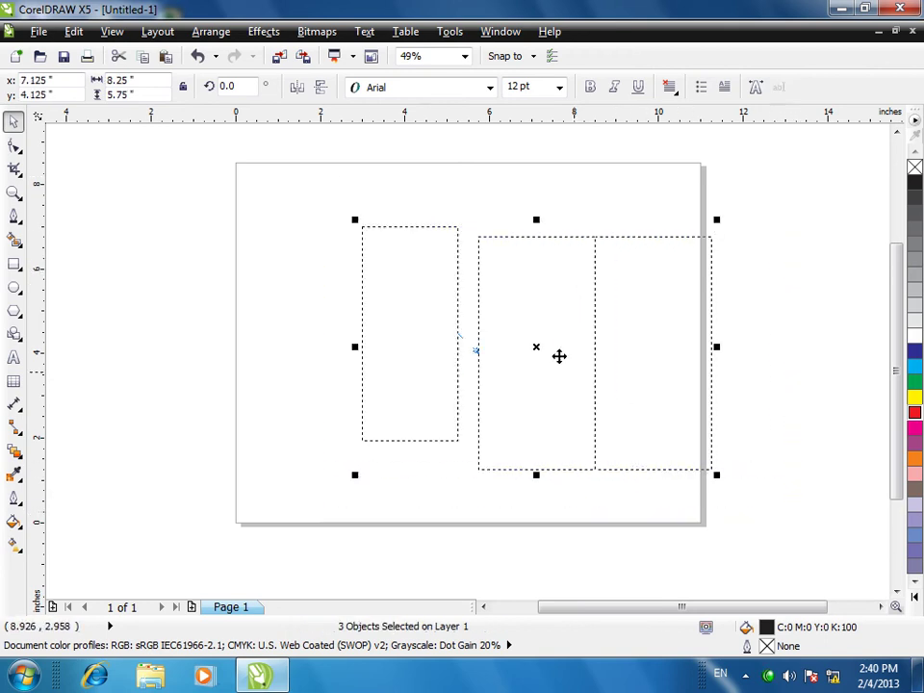
drag(510, 314, 446, 288)
click(601, 367)
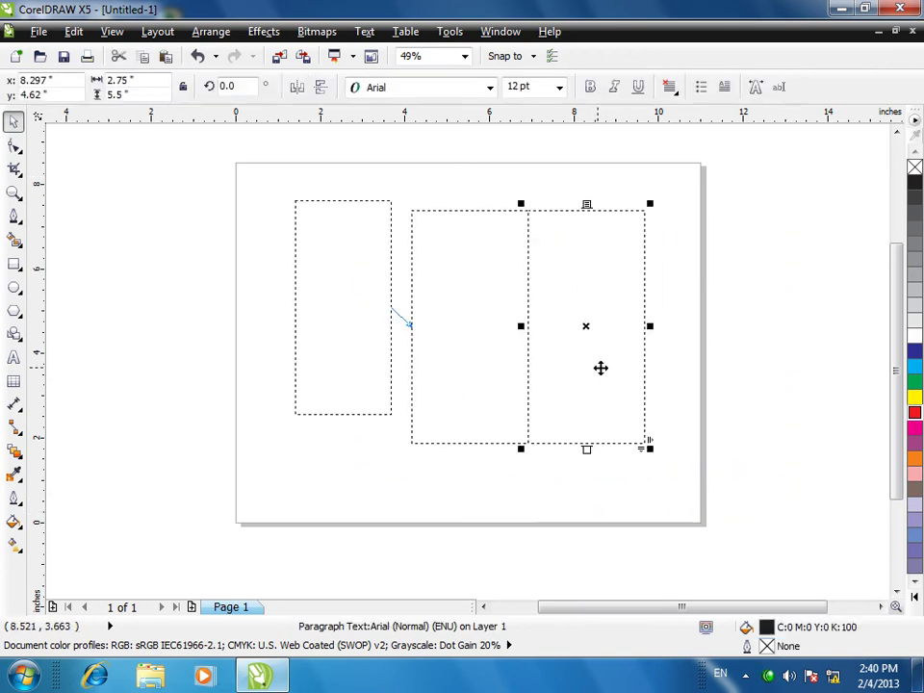
drag(618, 299, 739, 319)
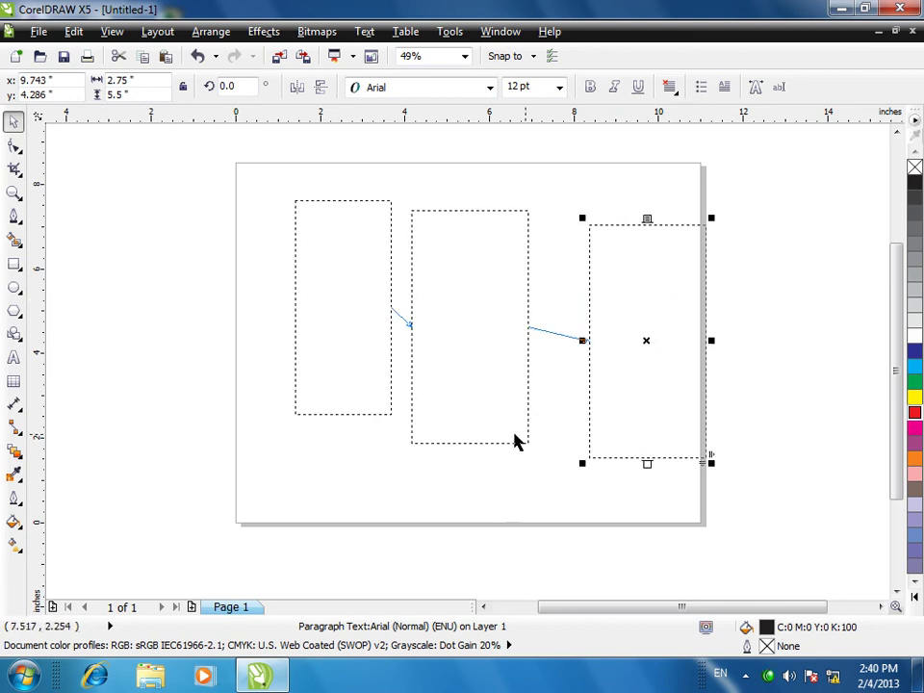
click(317, 233)
click(321, 226)
click(321, 225)
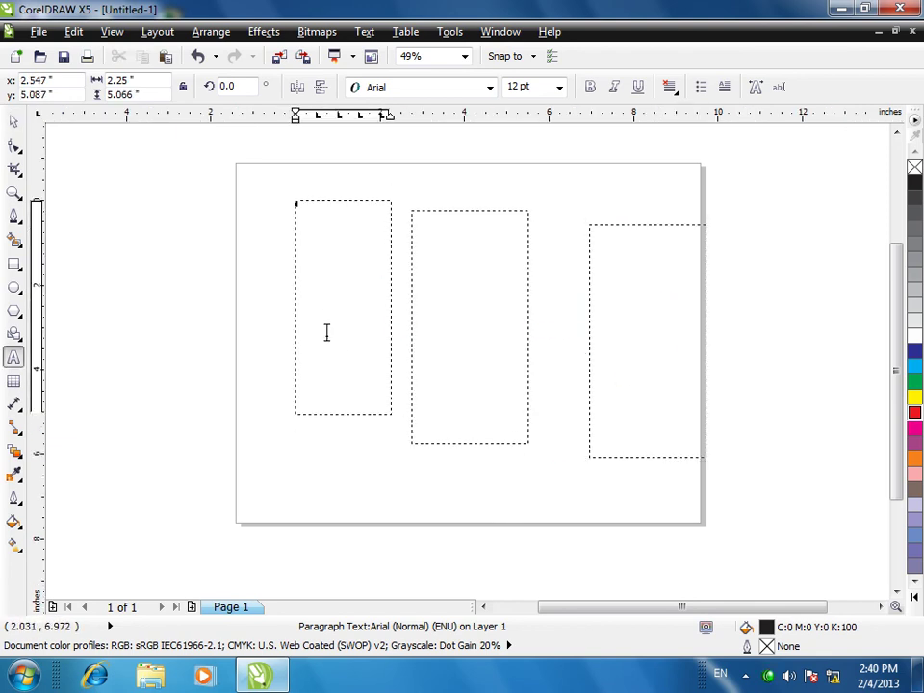
- Type capital-letter filler text at 24 pt so it flows through the linked frames, then select all three
click(556, 88)
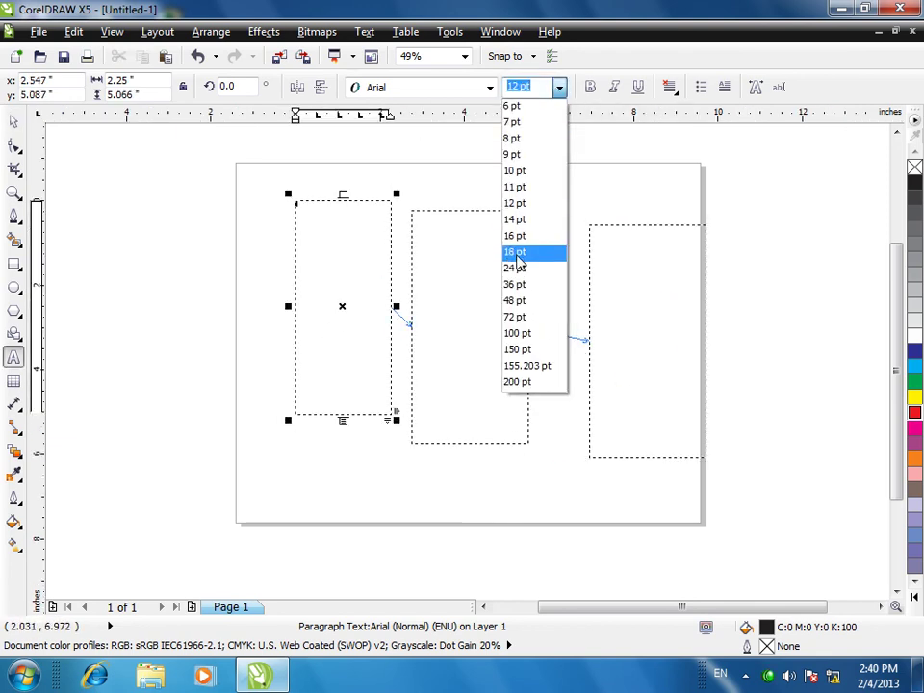
click(519, 269)
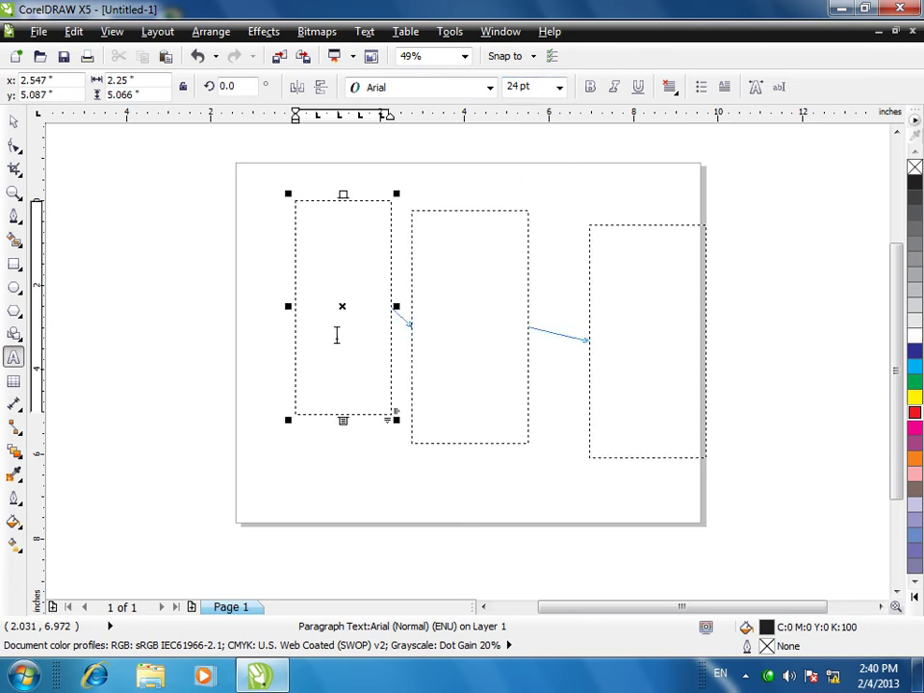
text(ERKJTDFMGDFGLKMGMGMGKG;LDFMGPLDFM)
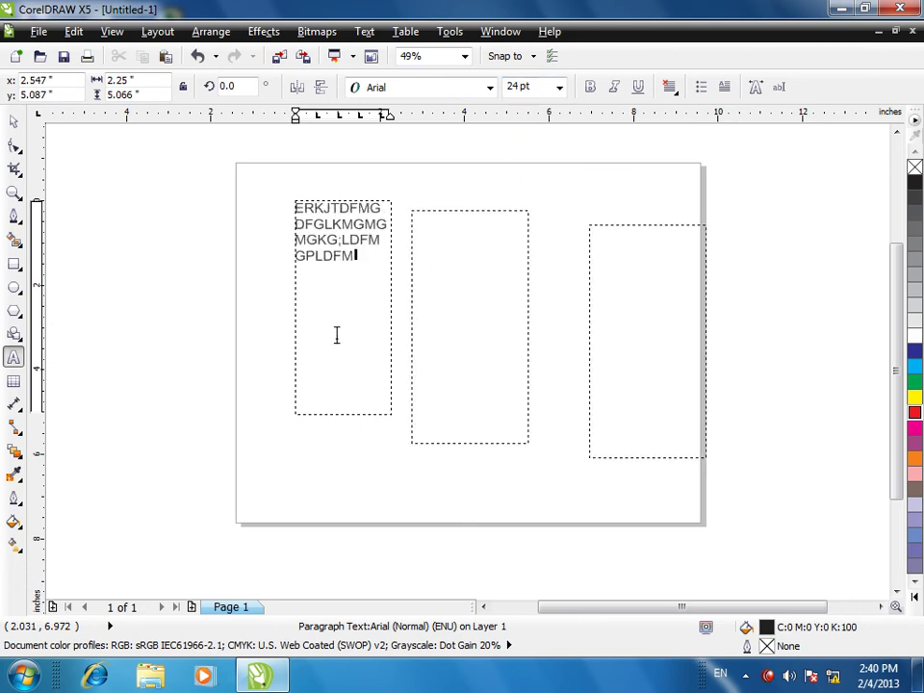
text(GL;DFMG;LDFMG;LDFSMG;LDFSMG;LDFMG;LDFSGMKD)
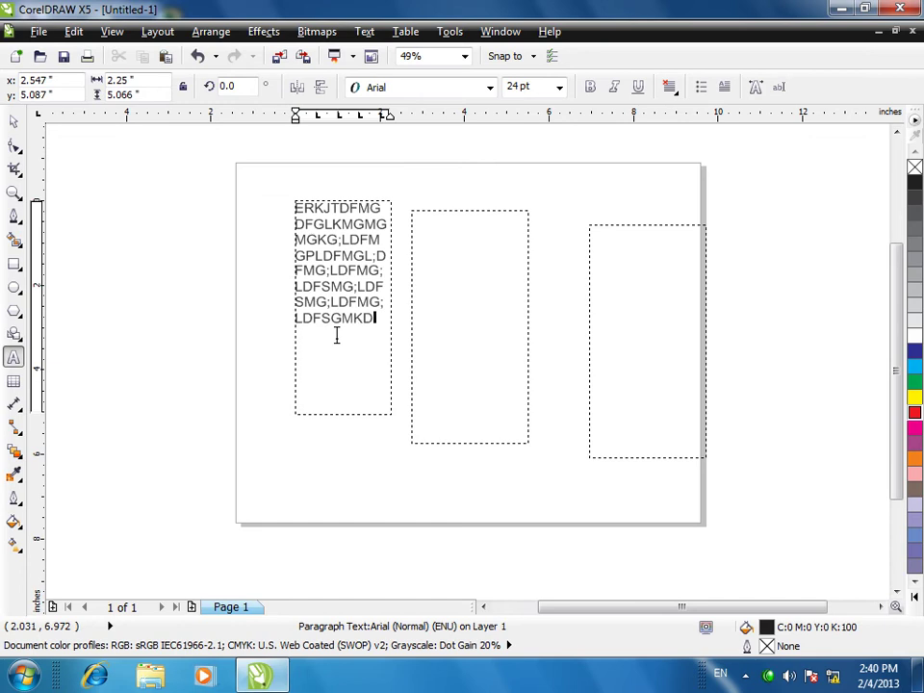
text(MLGL;DFSGKMPODFSMG;LDFKGDFSMG;LDFSMKG;DFSMG;LDFGDFSMG;LDFMGDFMG)
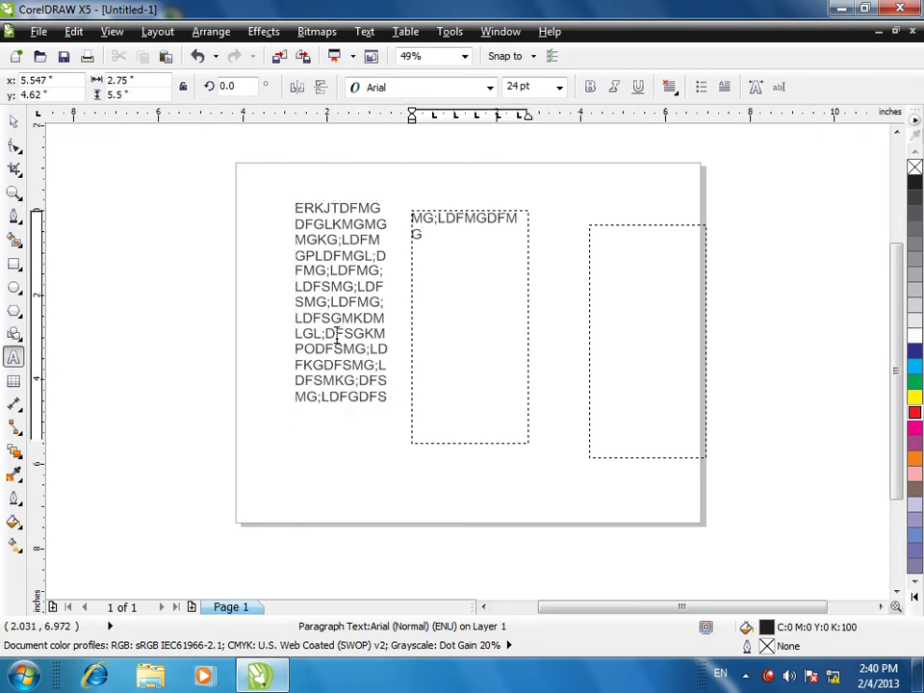
text(LDF;GMDFLGMDF;LMGDF;LMG;LDFMGKDFMG;LDFMGDFLGM;LDFMG)
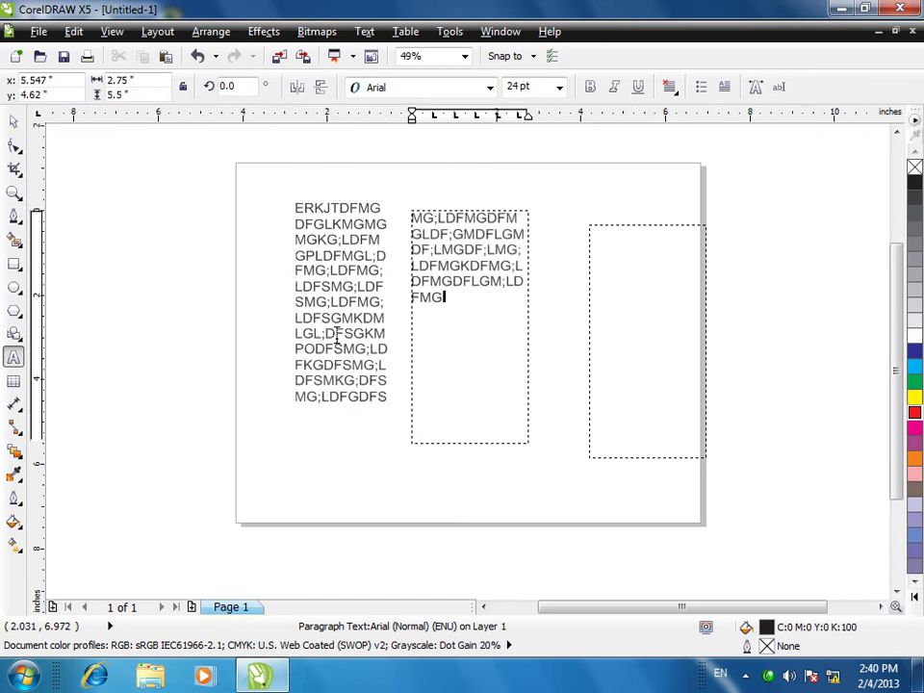
text(DFMGD;LFMGDFL;MGDFGDFMG;LDFSMGLDFSMG;DFSGMKDLFS,MG;LDFS)
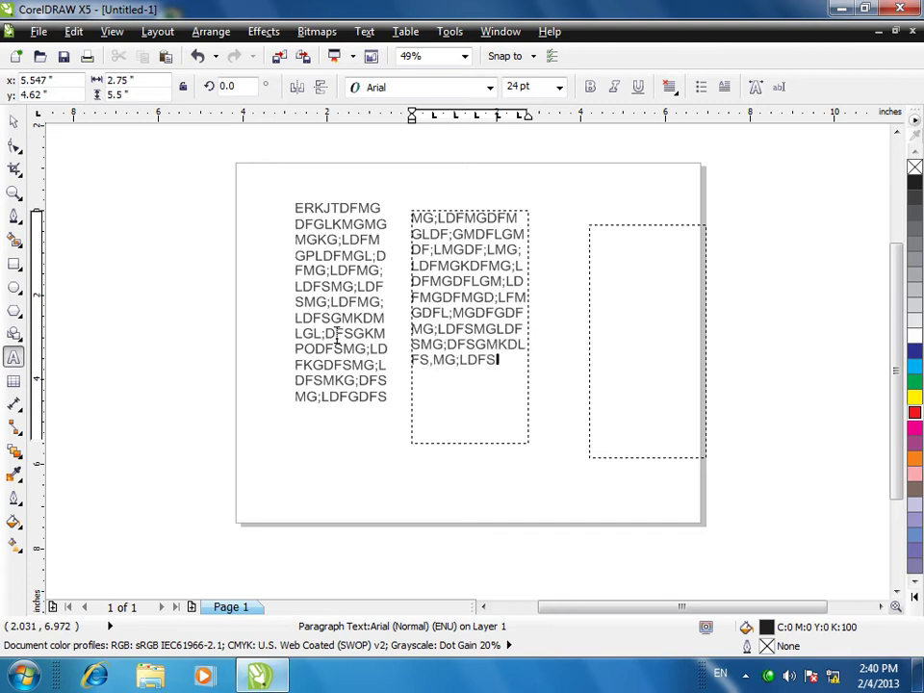
text(GMKLDFMGDFL,GMLDF;GMDFLMGLDFMKGDFLG;DFMKGLDFSG)
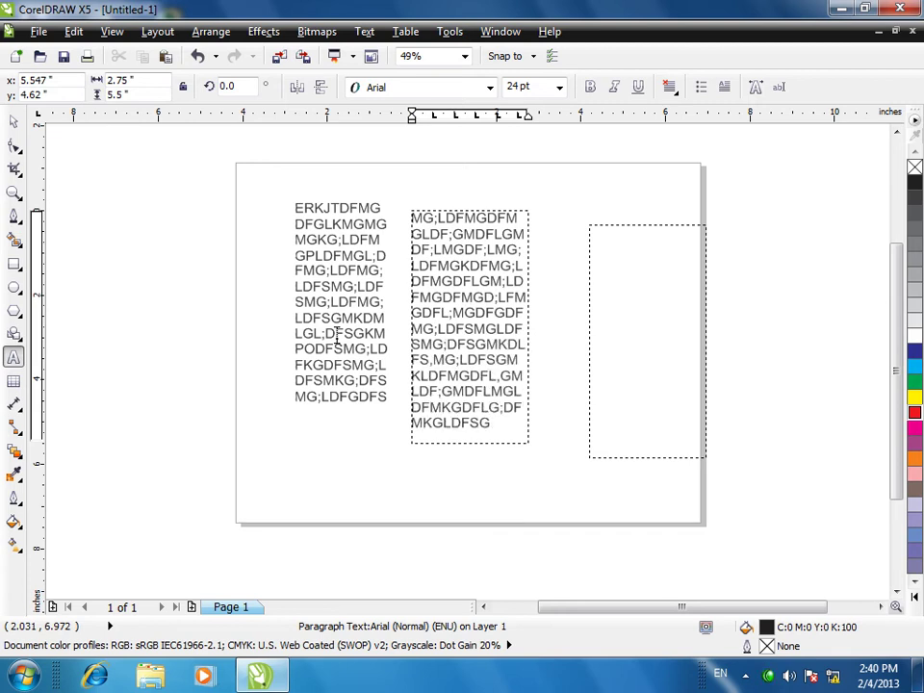
text(LDFMGLDF;MG;DFGDF LG;DFGLDFMG;DF)
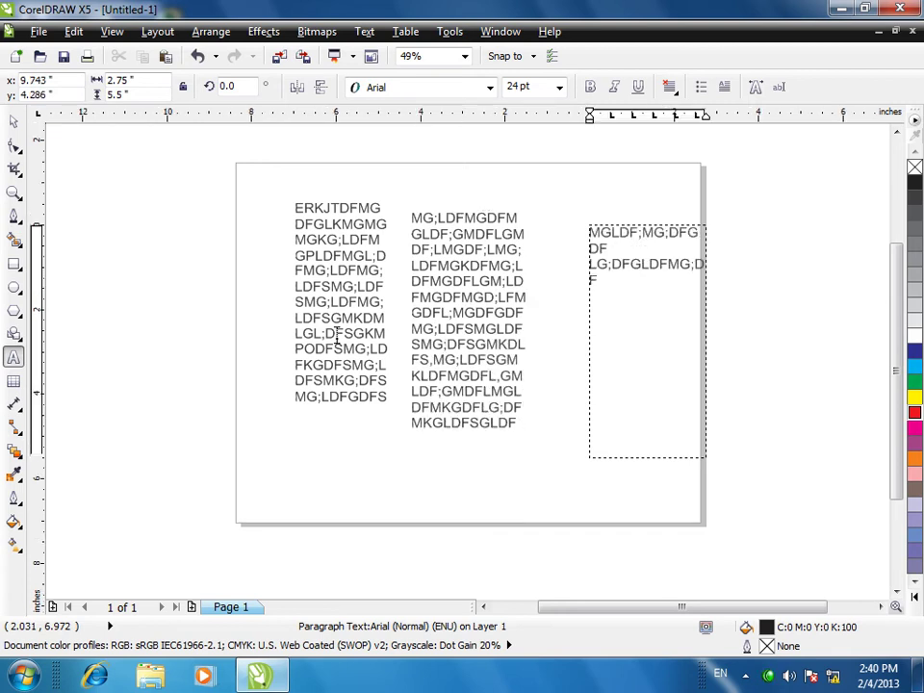
click(13, 120)
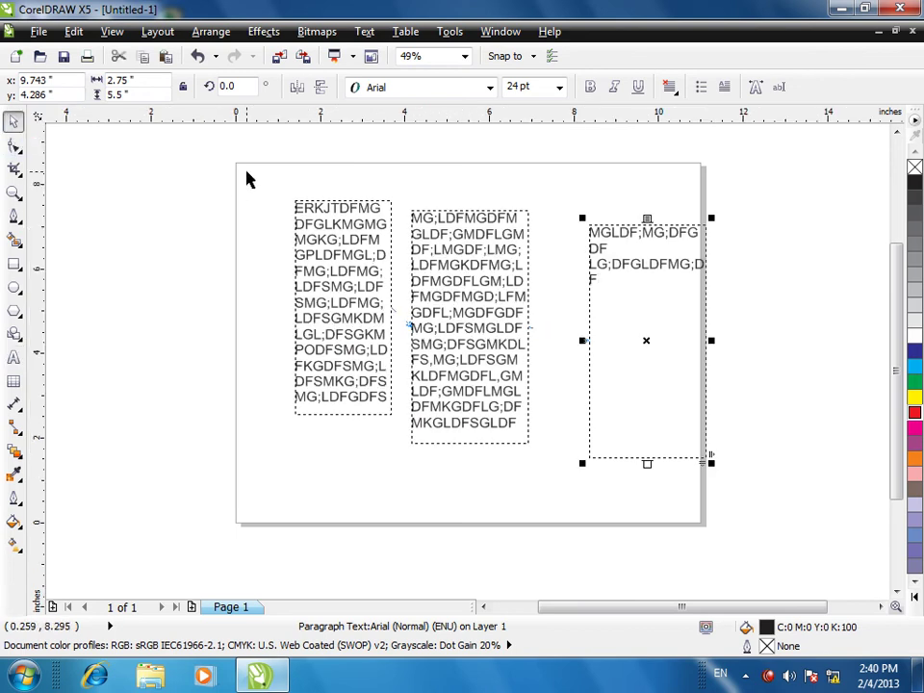
drag(248, 179, 864, 583)
click(365, 32)
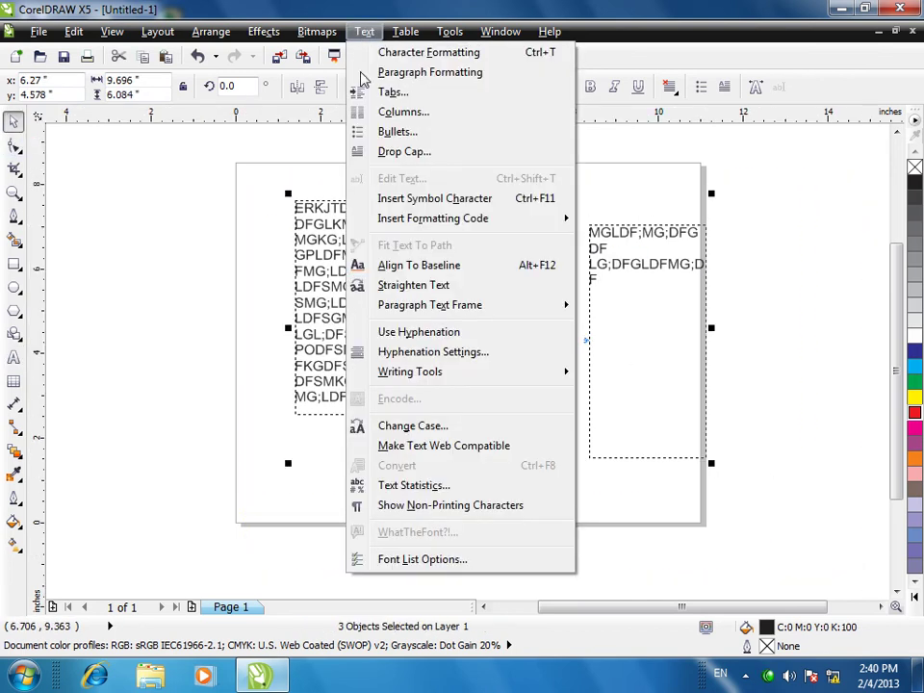
mouse_move(394, 308)
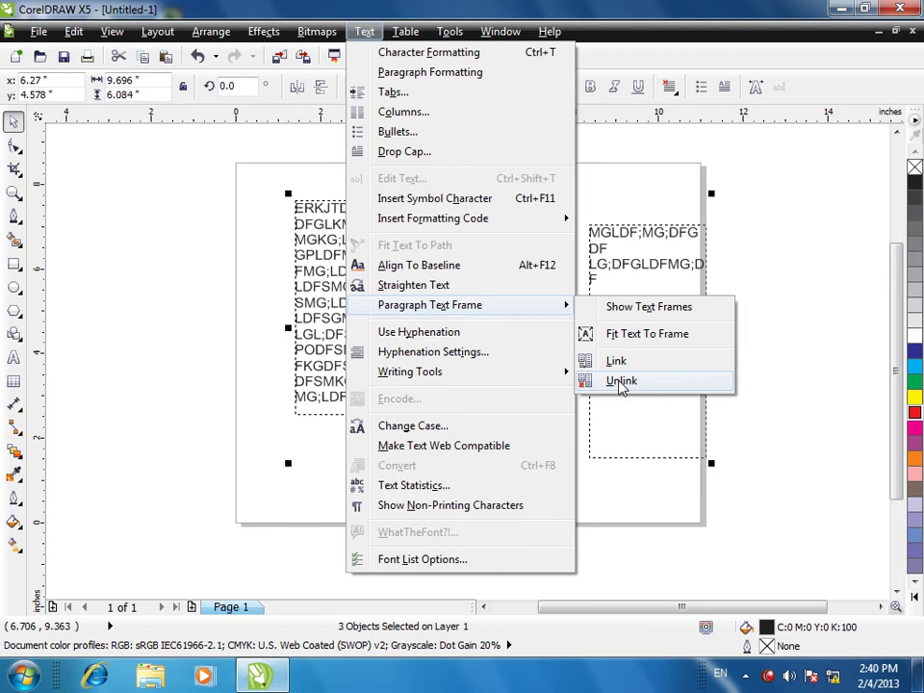
click(621, 381)
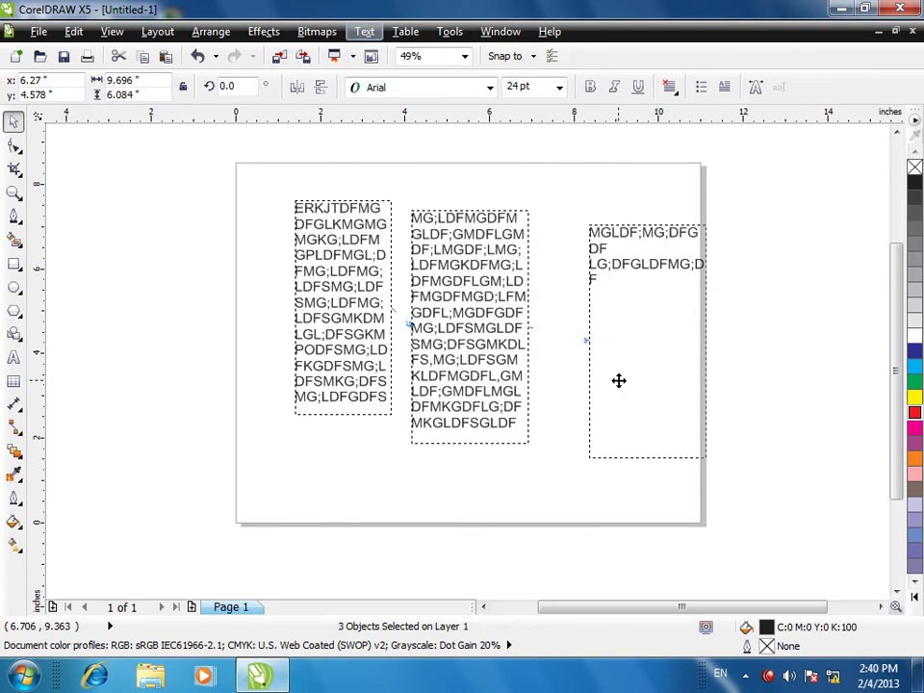
click(838, 265)
click(471, 320)
click(380, 325)
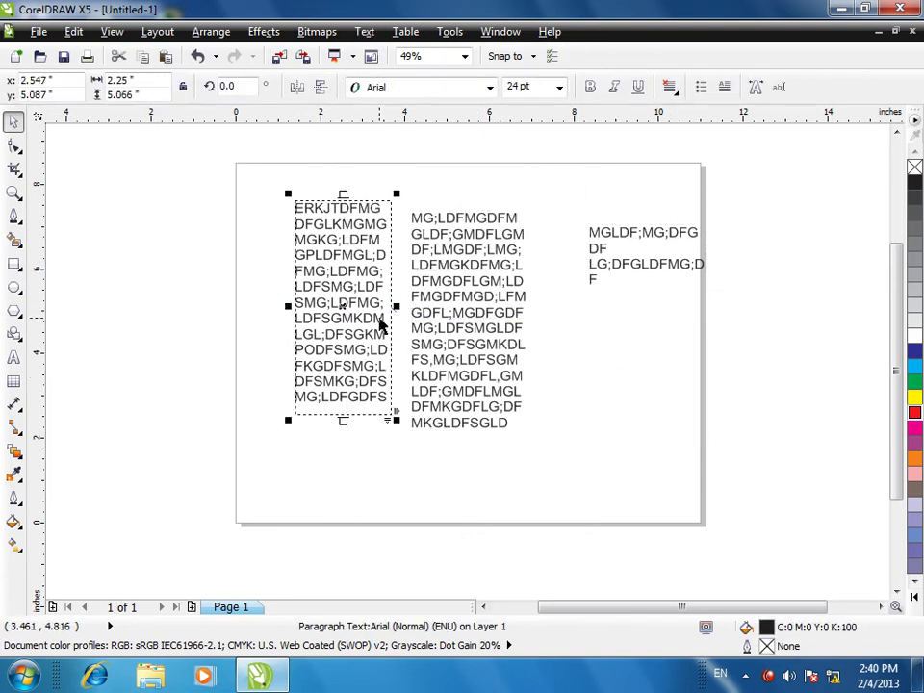
drag(373, 319, 256, 295)
drag(271, 162, 787, 520)
click(364, 32)
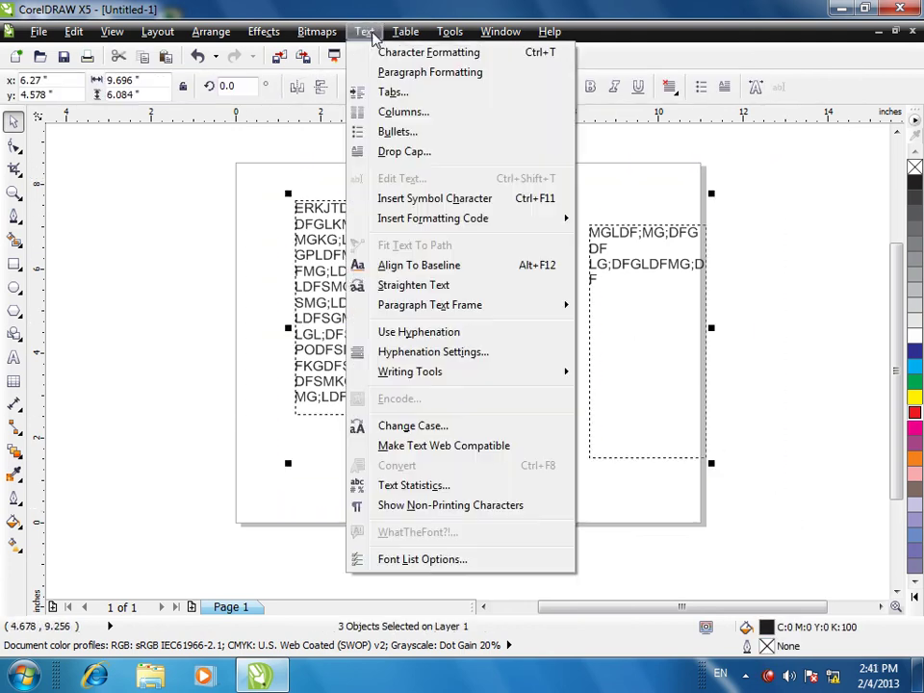
mouse_move(557, 308)
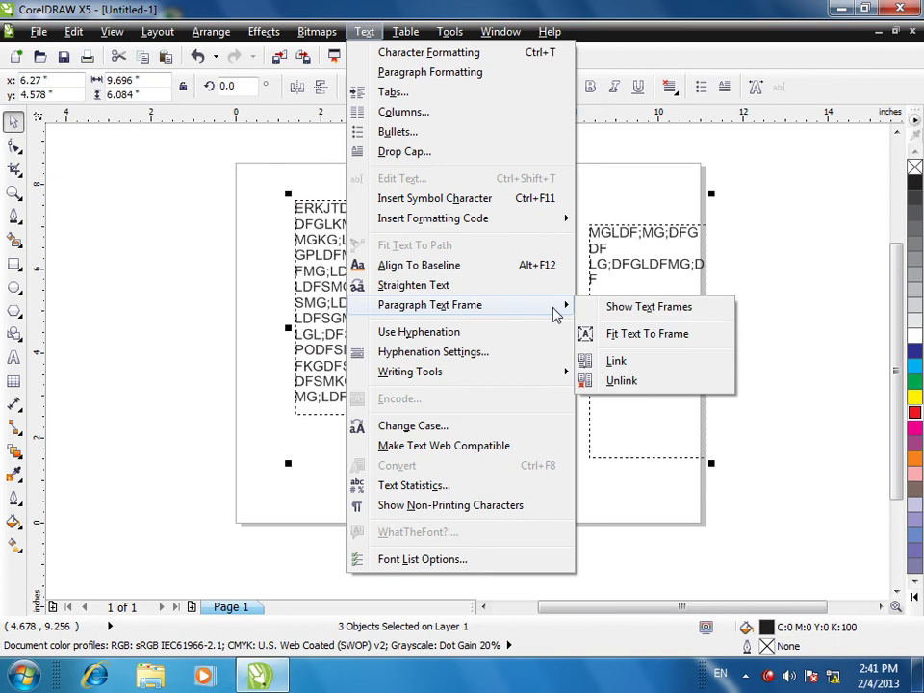
click(621, 382)
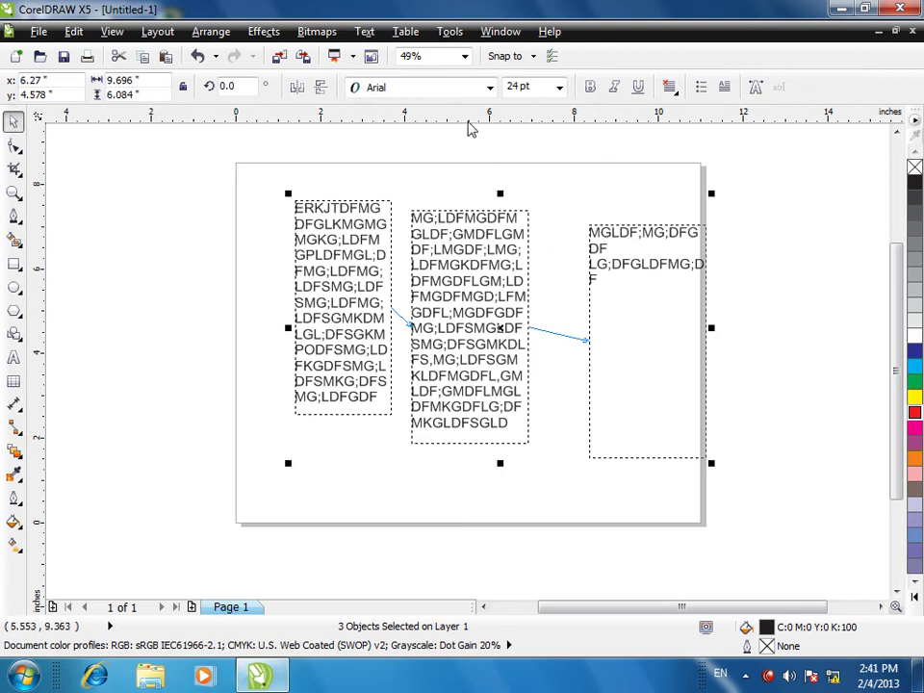
- Enlarge the three frames by their corner handle and fit the middle frame's text to its frame
drag(710, 464, 798, 517)
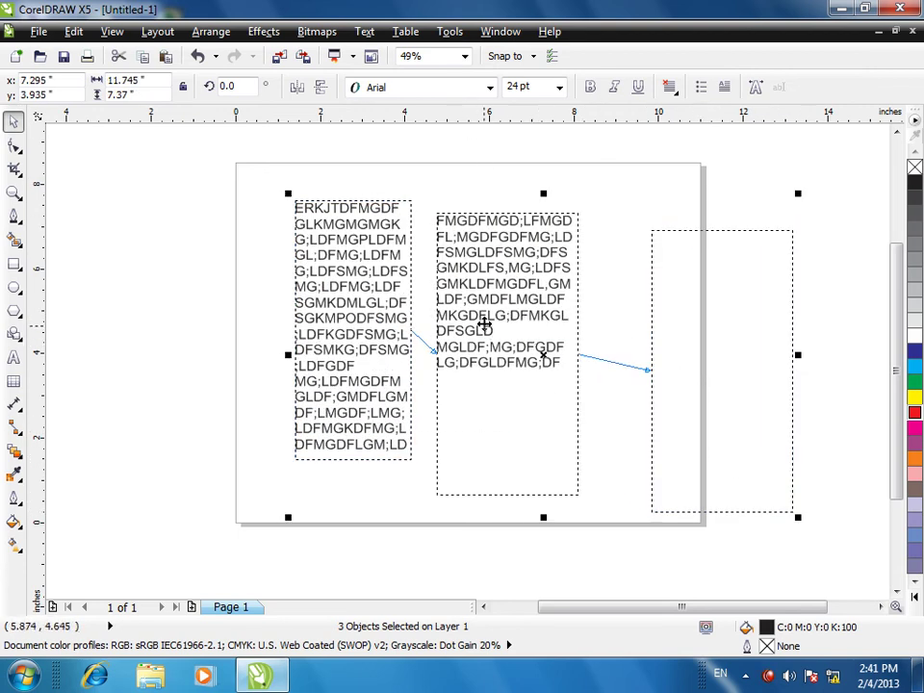
drag(247, 155, 552, 372)
click(487, 331)
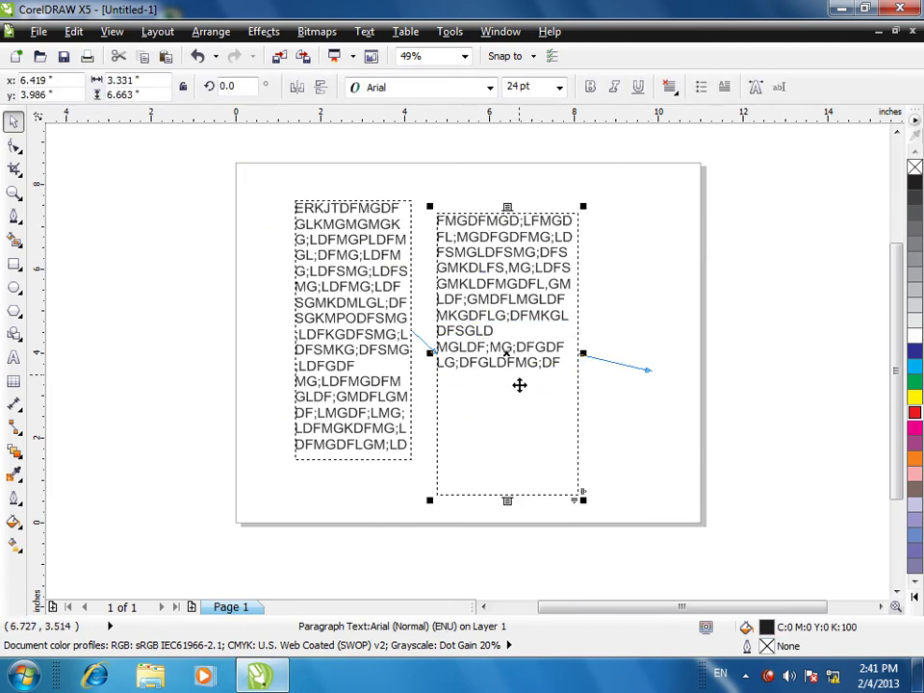
click(365, 32)
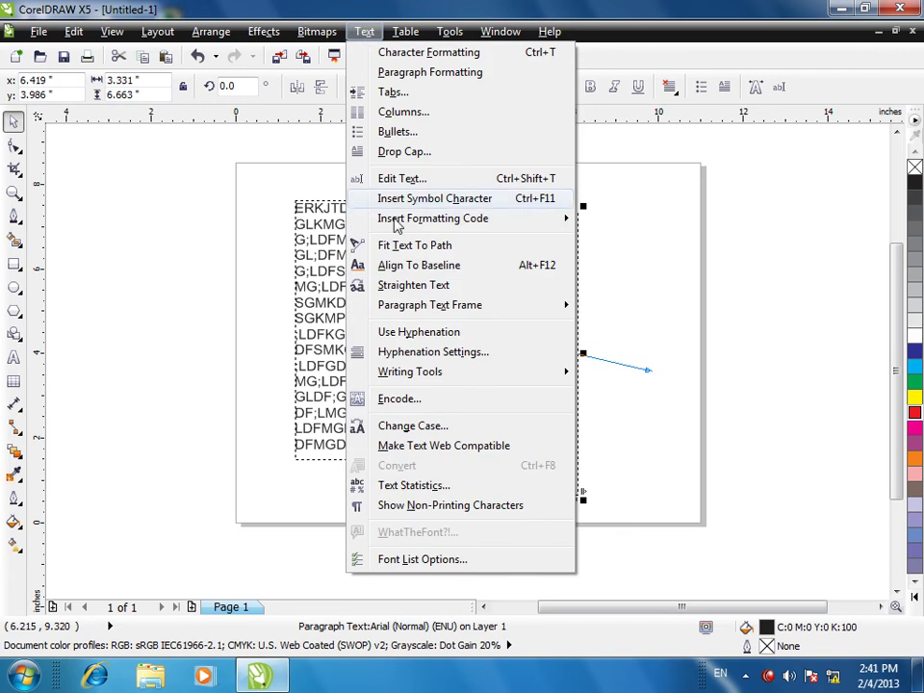
mouse_move(452, 304)
click(614, 331)
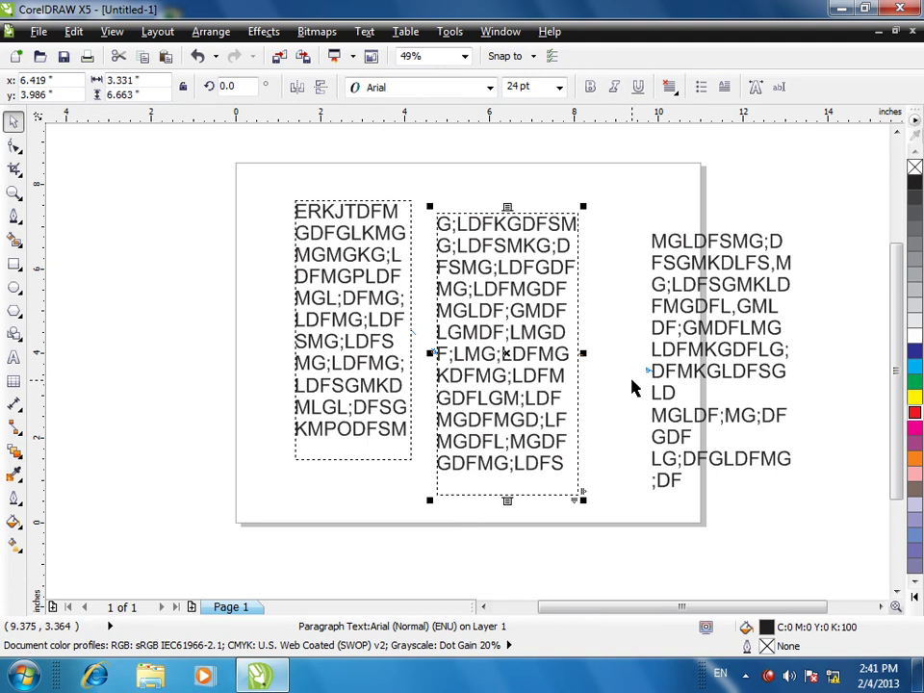
- Turn on automatic hyphenation and select the left text frame
click(364, 32)
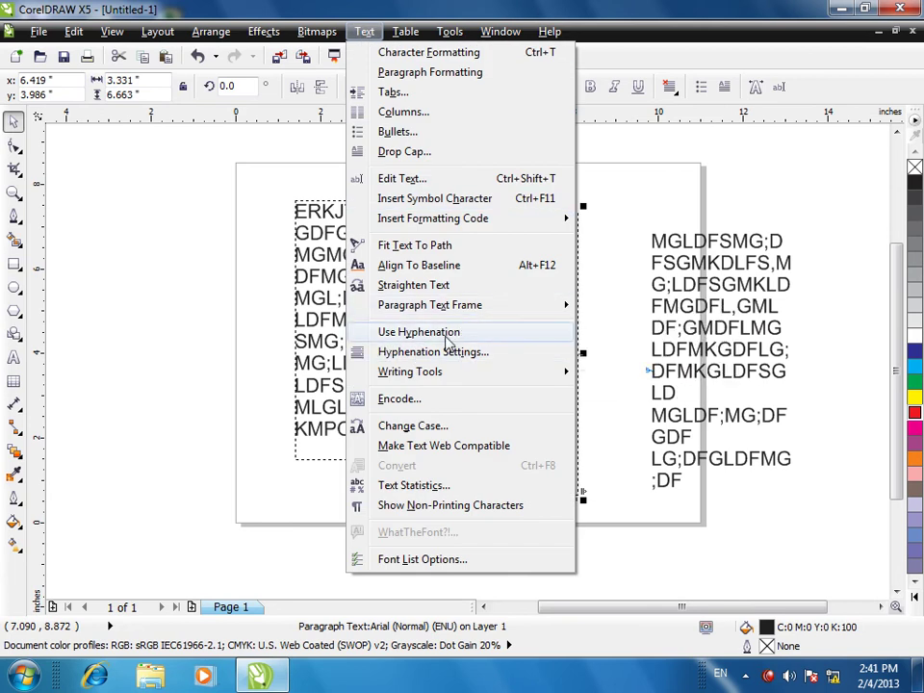
click(364, 332)
click(361, 231)
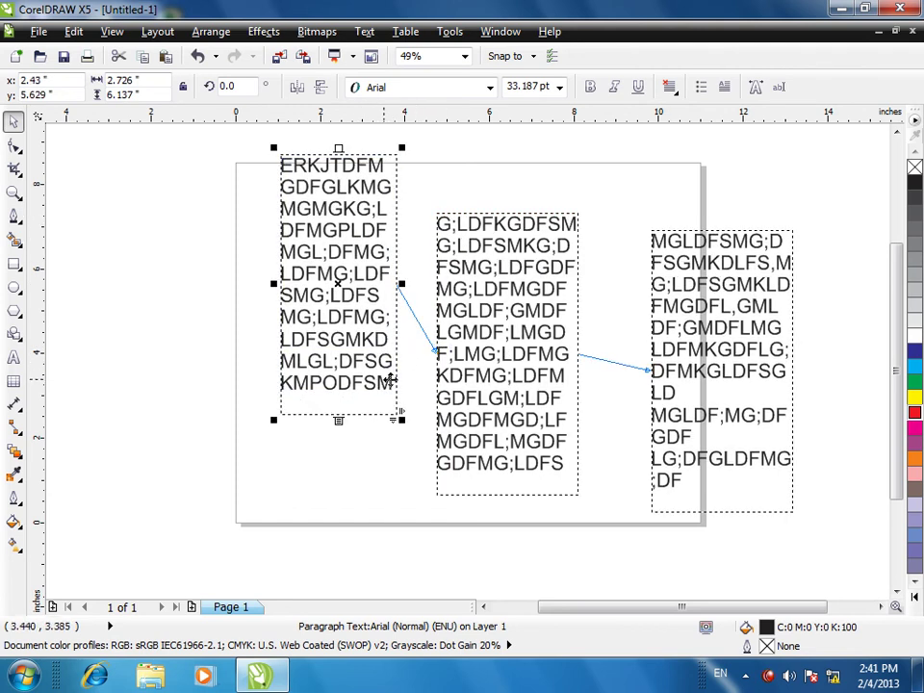
- Edit the right frame's text, undoing the partial text after DF
click(507, 309)
click(507, 309)
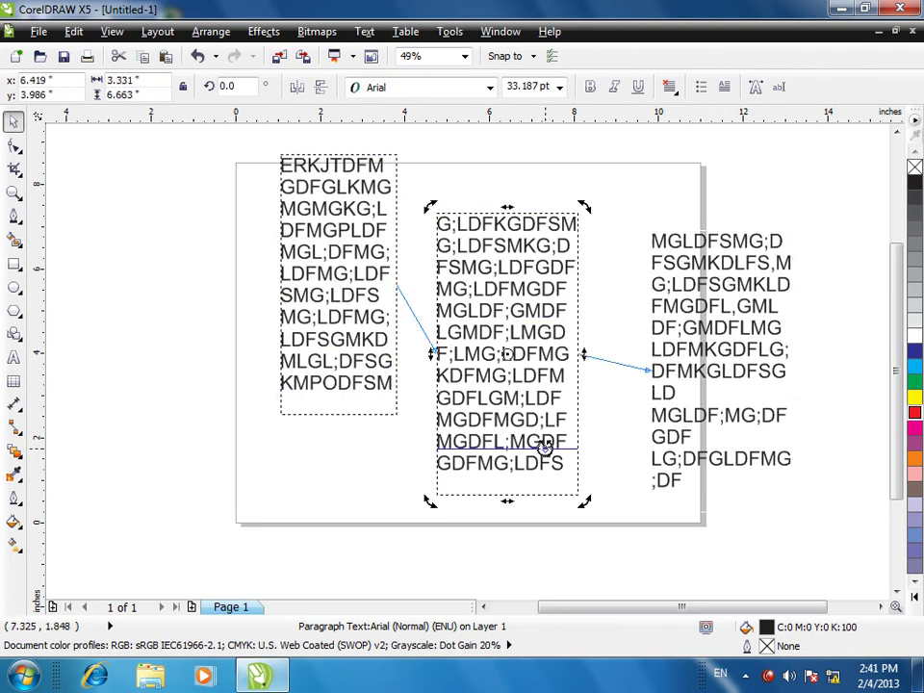
click(364, 31)
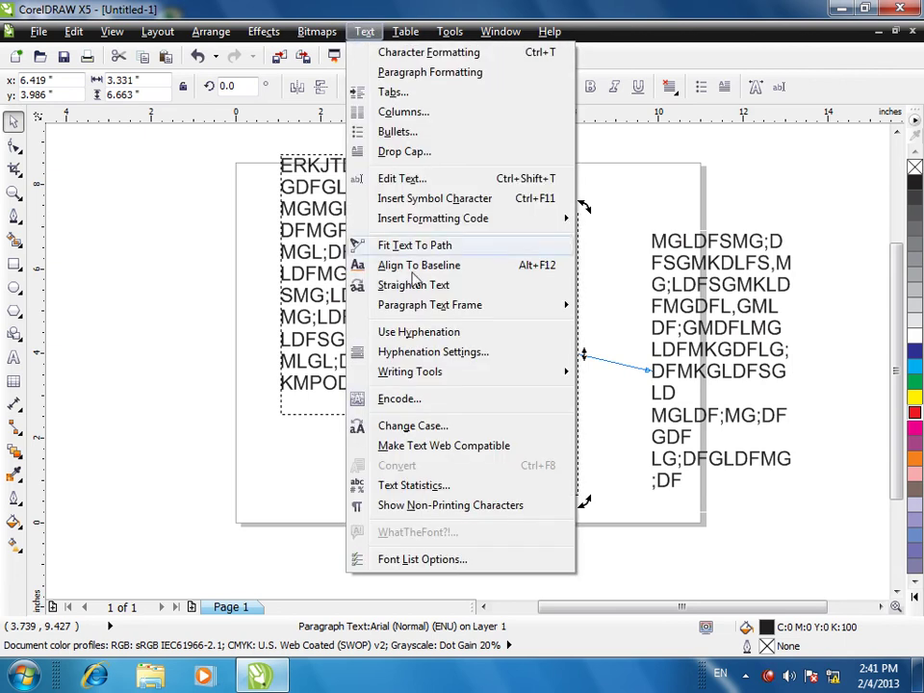
click(414, 337)
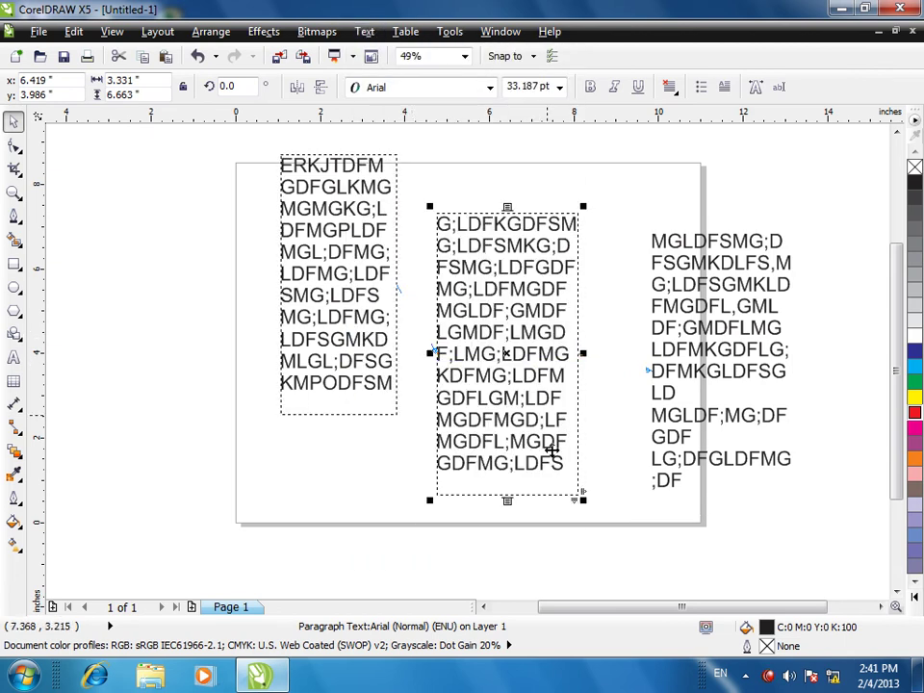
click(687, 482)
click(687, 481)
double_click(688, 482)
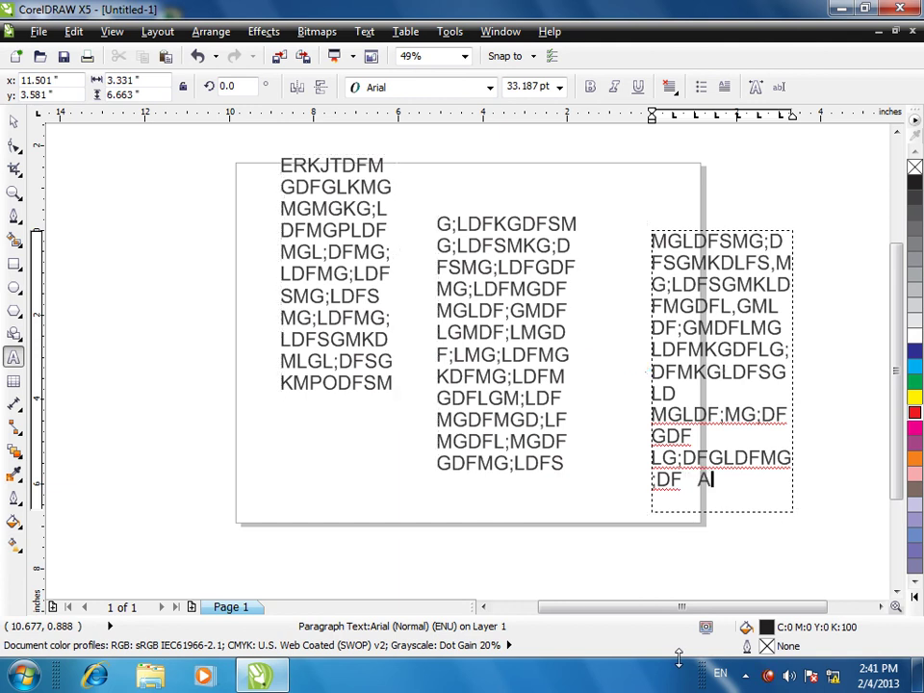
key(ctrl+z)
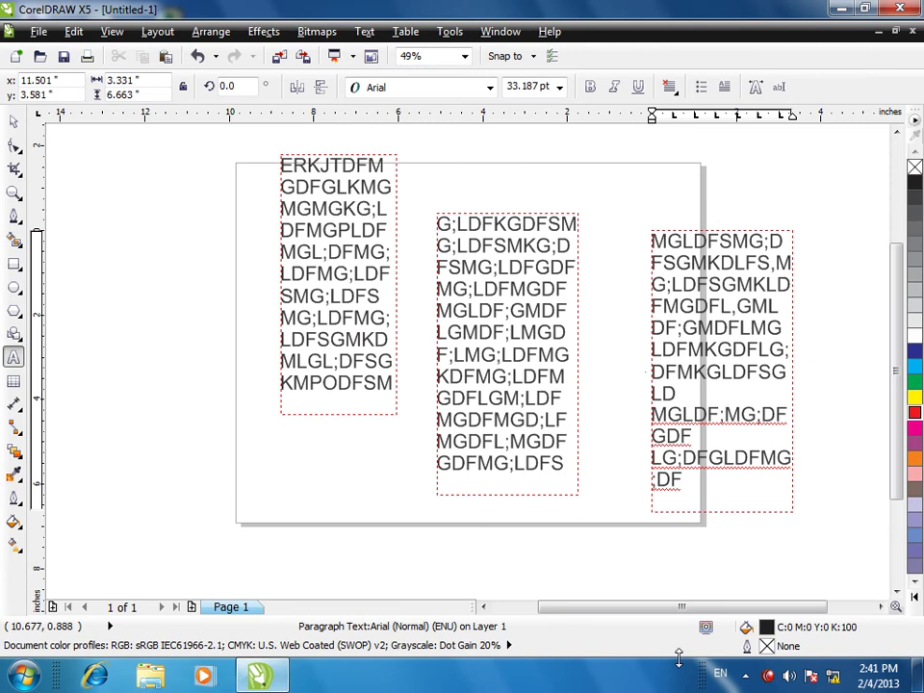
key(Escape)
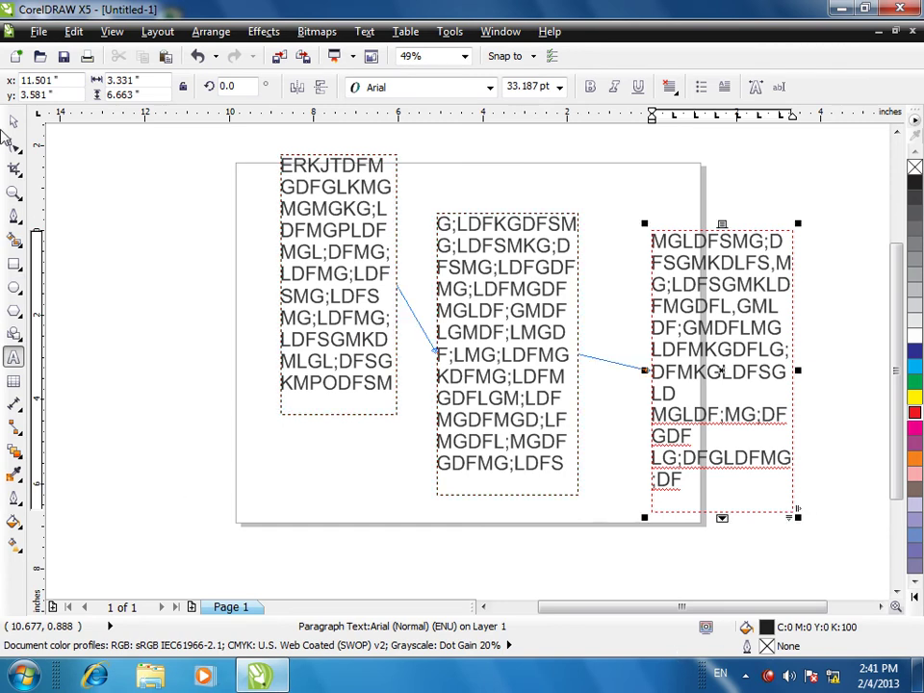
click(13, 128)
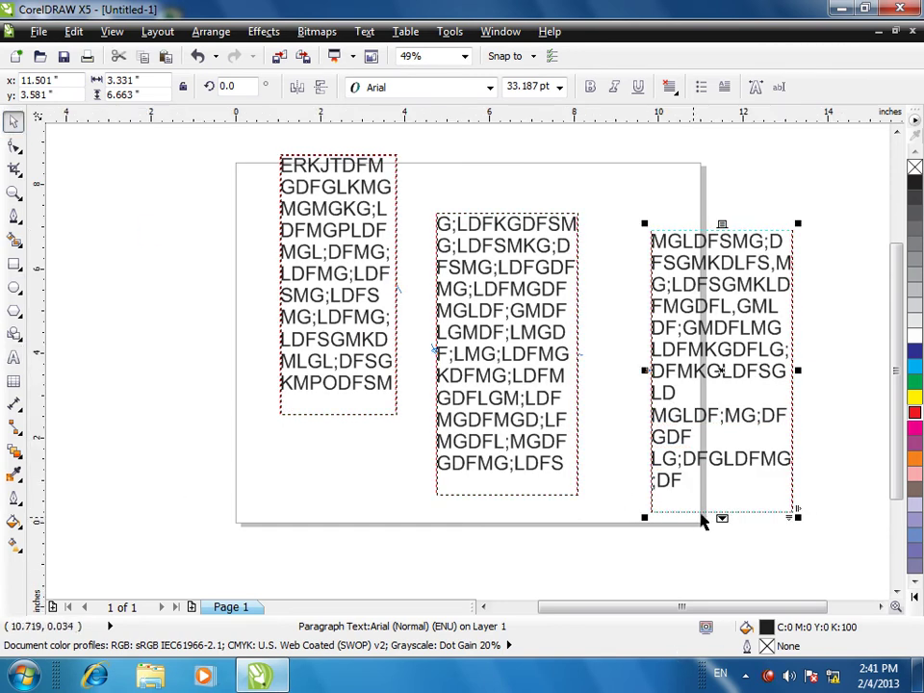
- Lengthen the right text frame downward and switch on hyphenation
drag(721, 517, 722, 554)
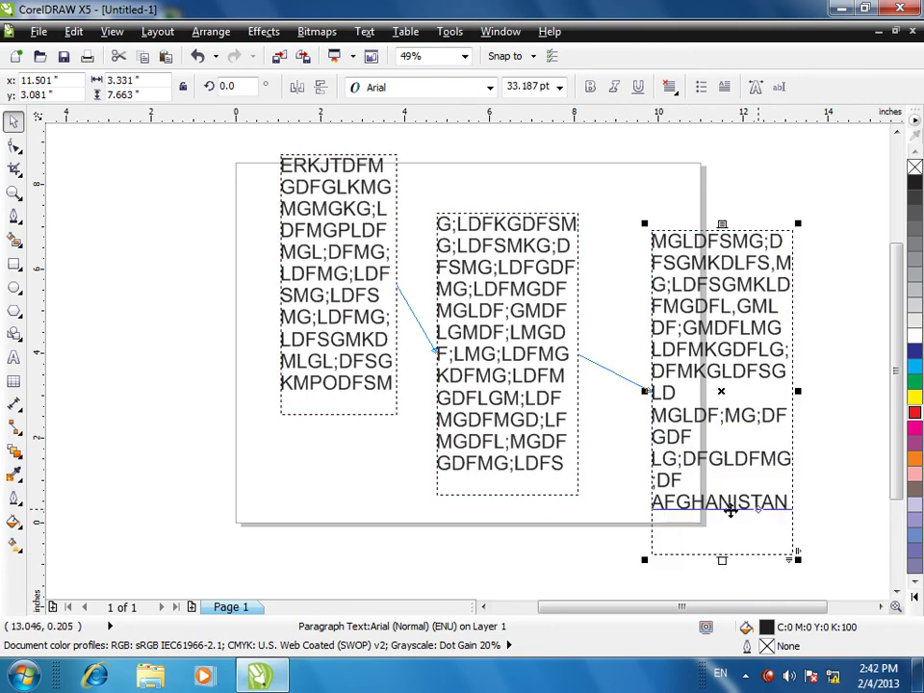
click(685, 505)
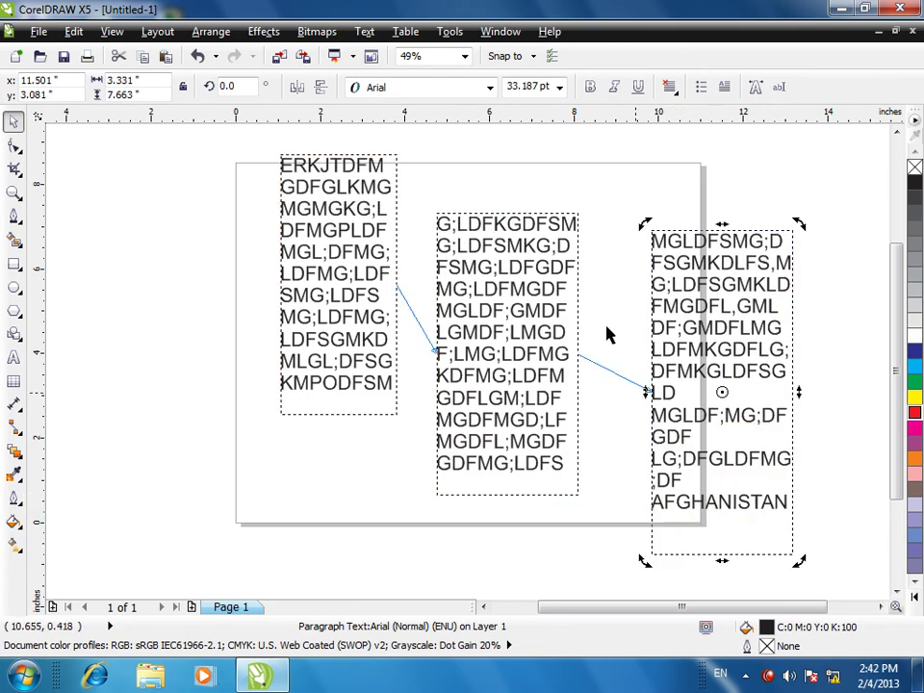
click(364, 31)
click(406, 337)
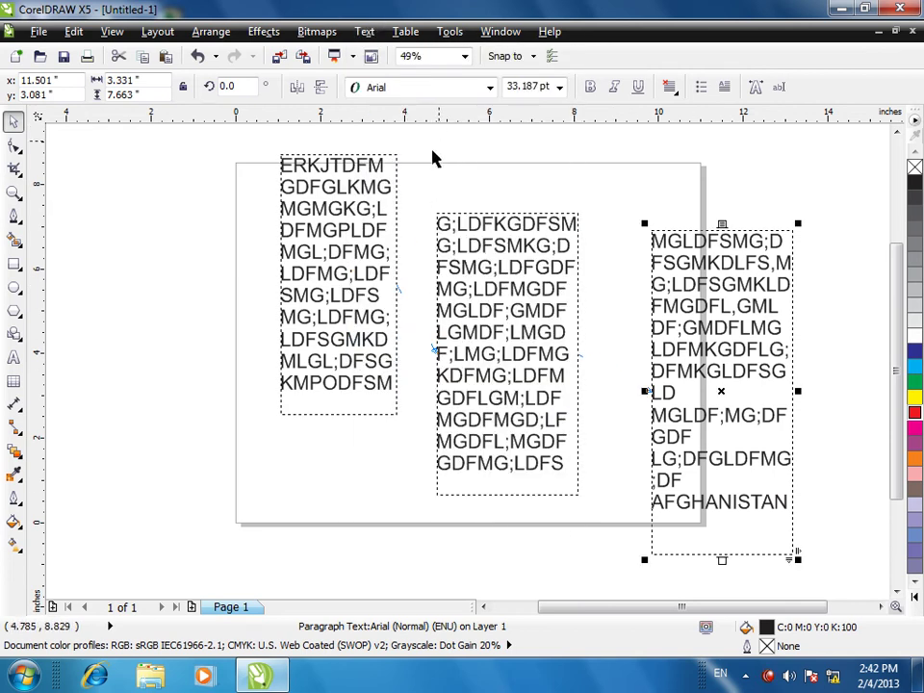
click(364, 31)
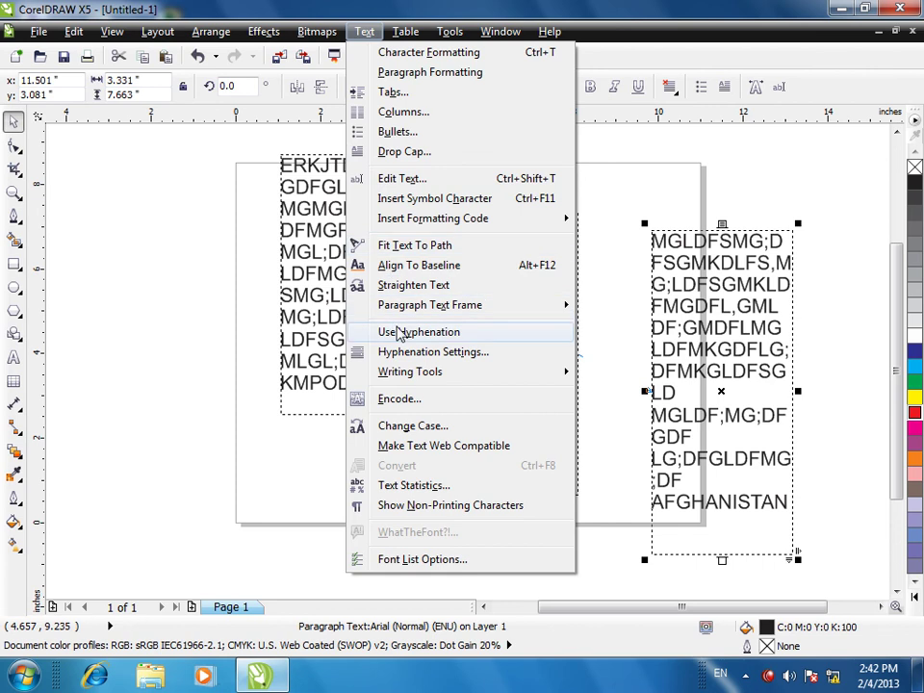
click(405, 334)
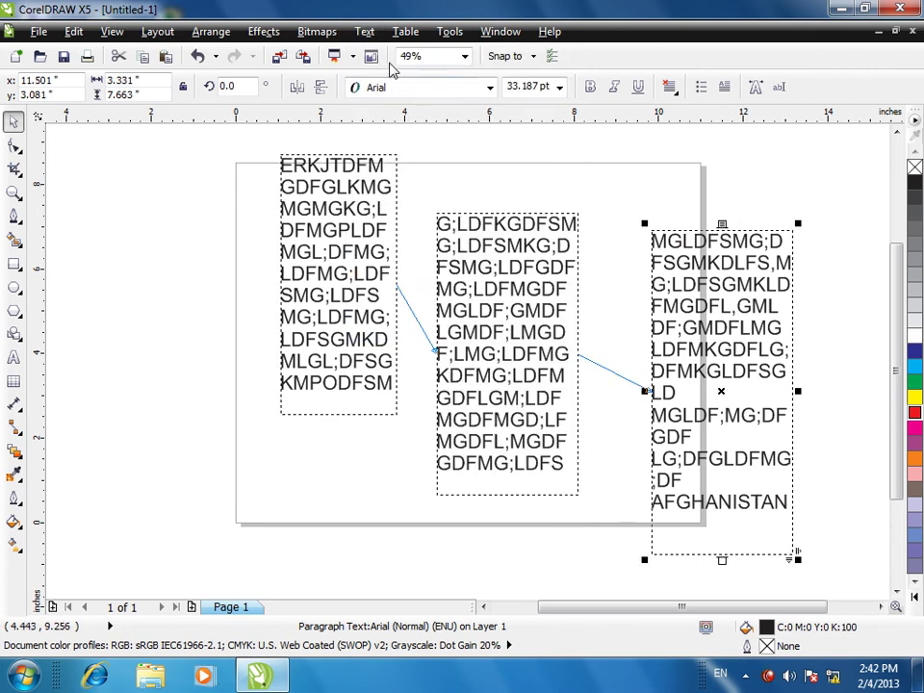
click(364, 31)
- Set hyphenation minimum word length to 8, breaking capitalized and ALL CAPS words
click(399, 354)
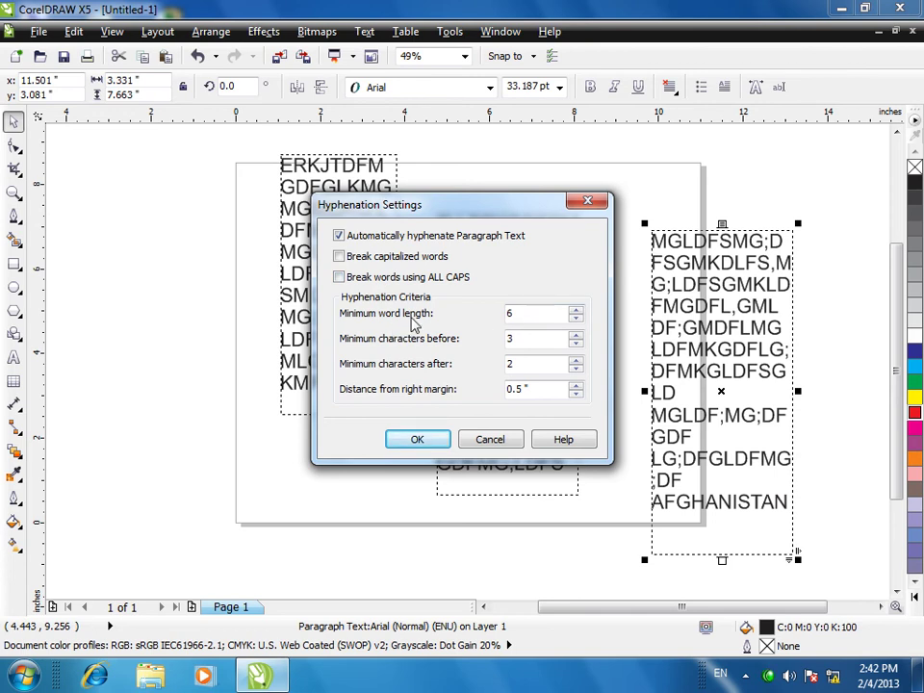
click(576, 317)
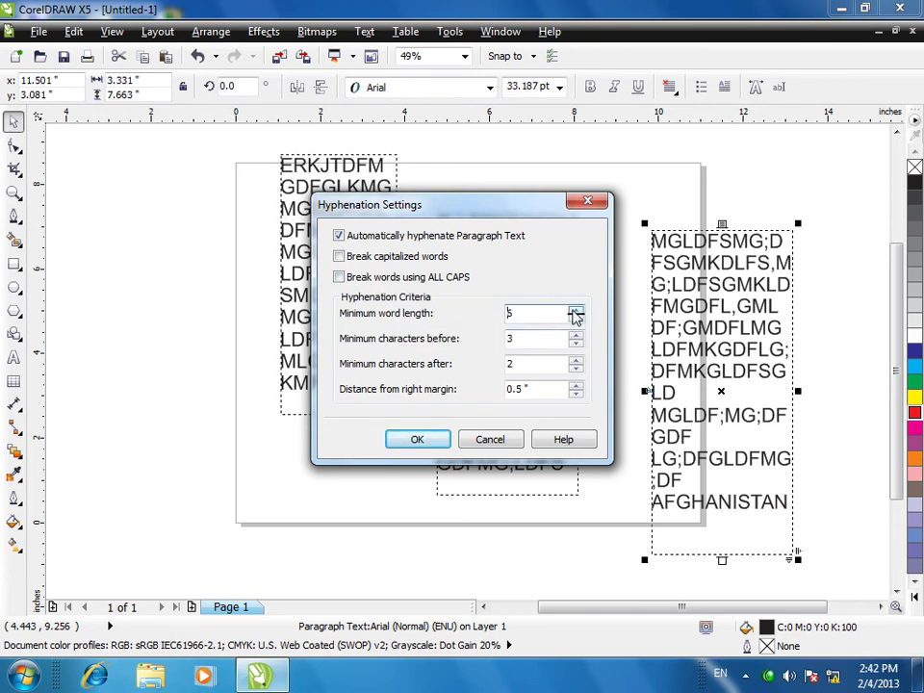
click(575, 317)
click(576, 317)
double_click(532, 313)
text(8)
click(358, 265)
click(338, 277)
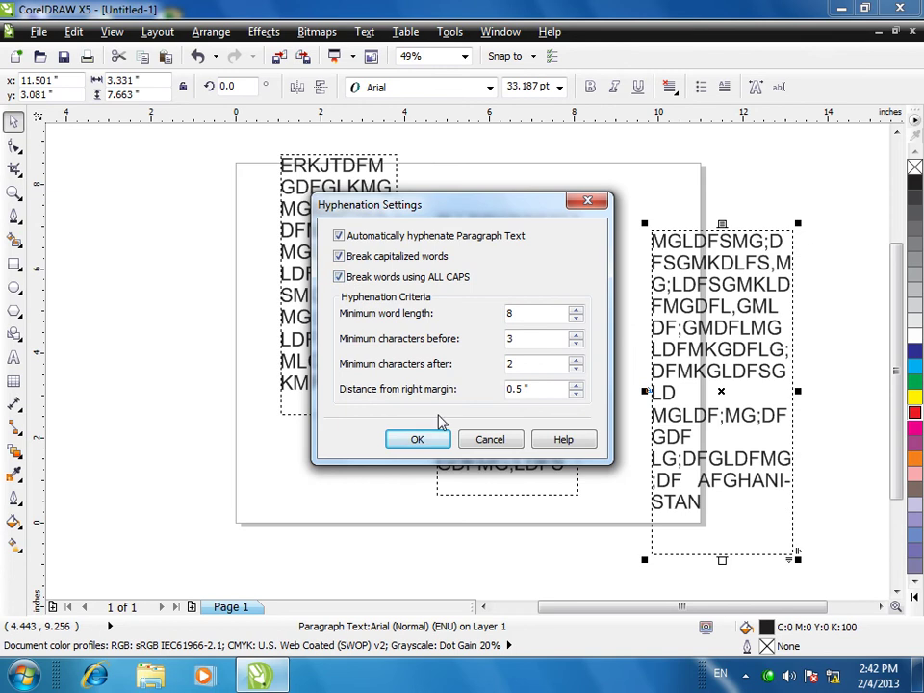
click(418, 438)
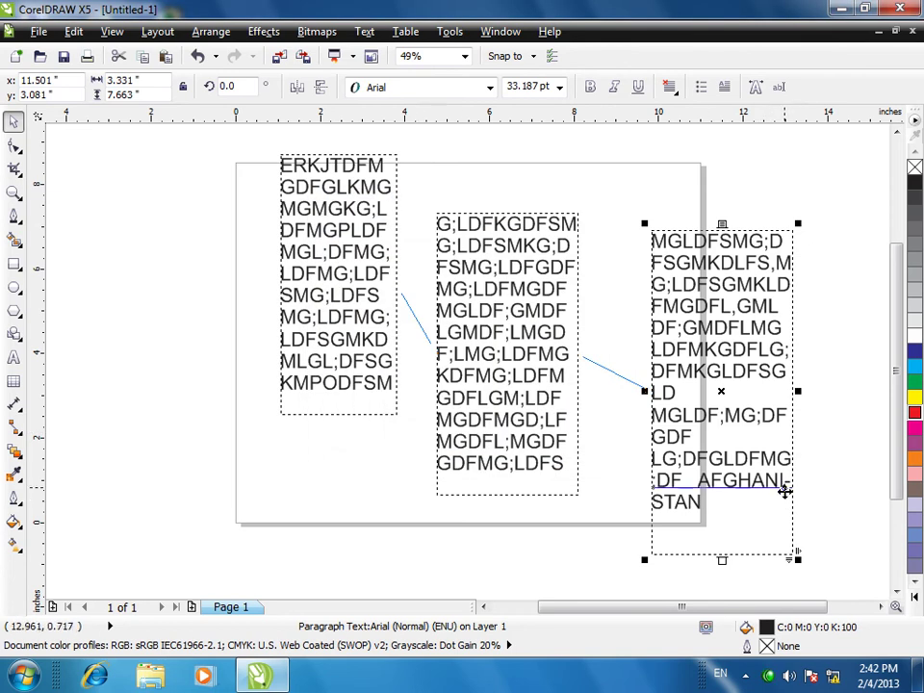
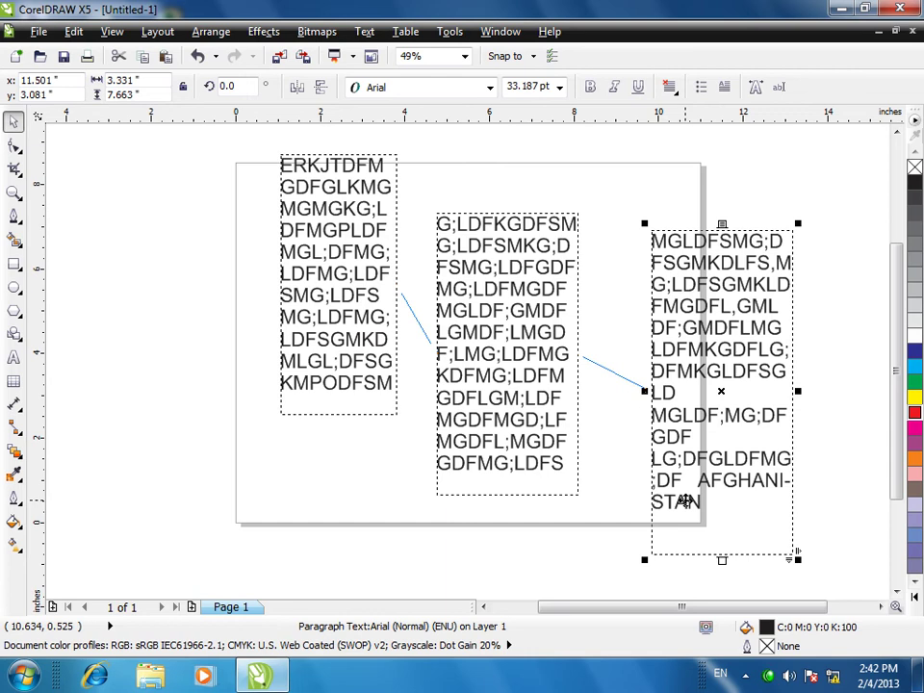
- Re-encode the linked paragraph text with the Turkish code page via Text > Encode
click(365, 32)
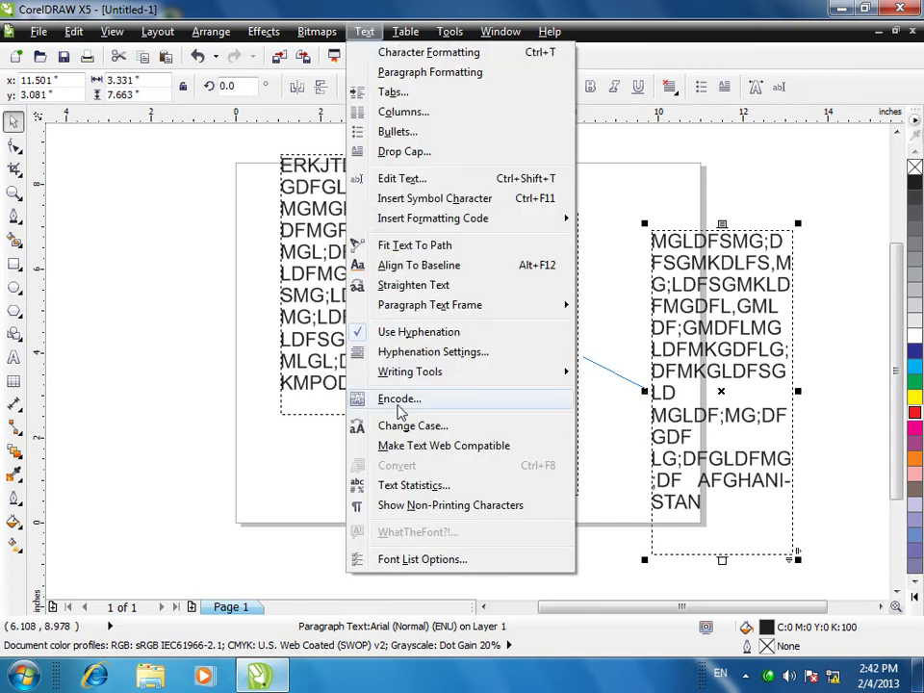
mouse_move(450, 378)
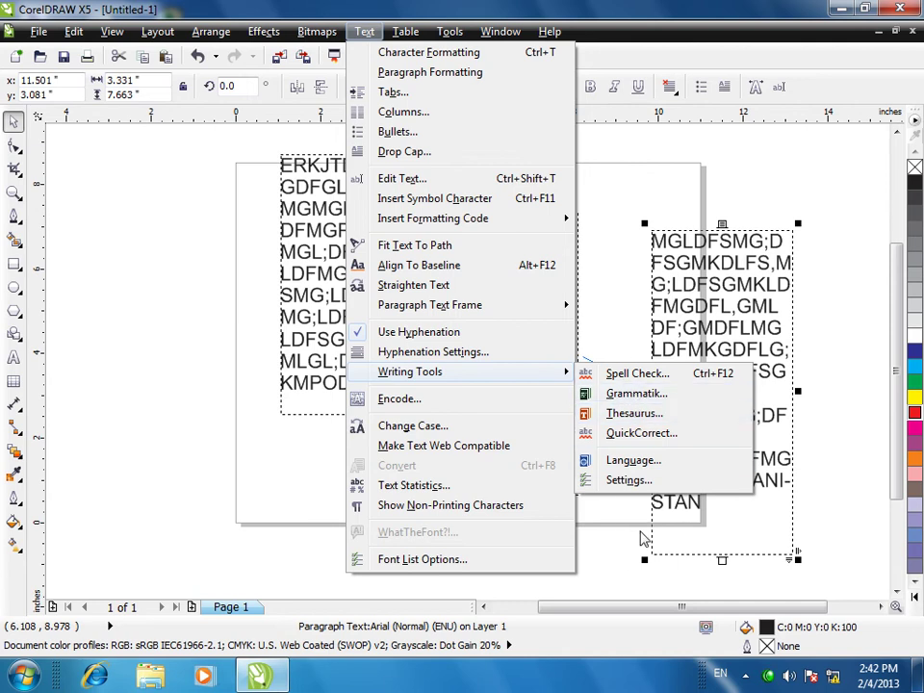
click(391, 400)
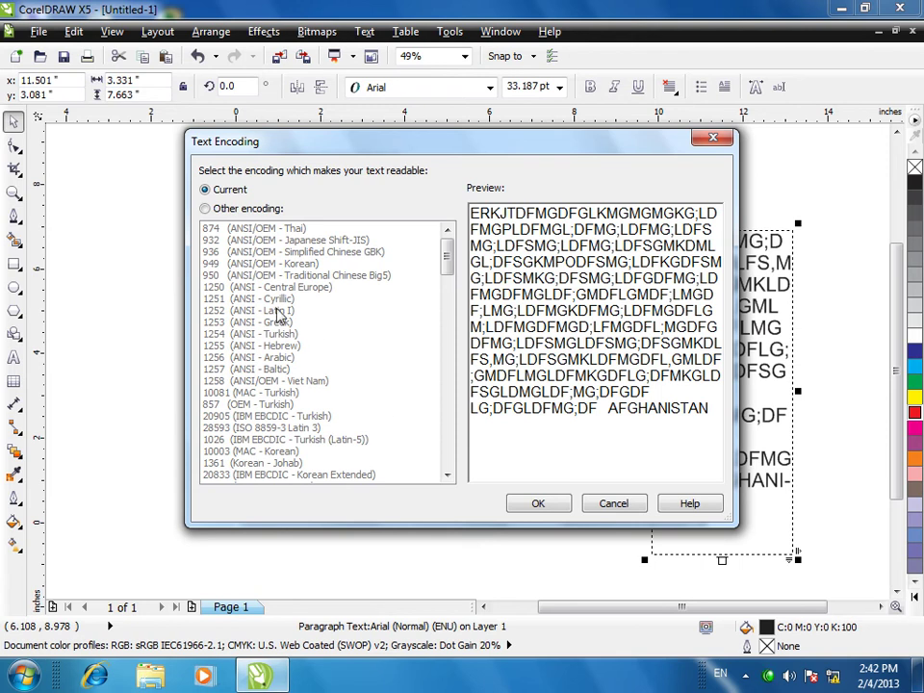
click(215, 207)
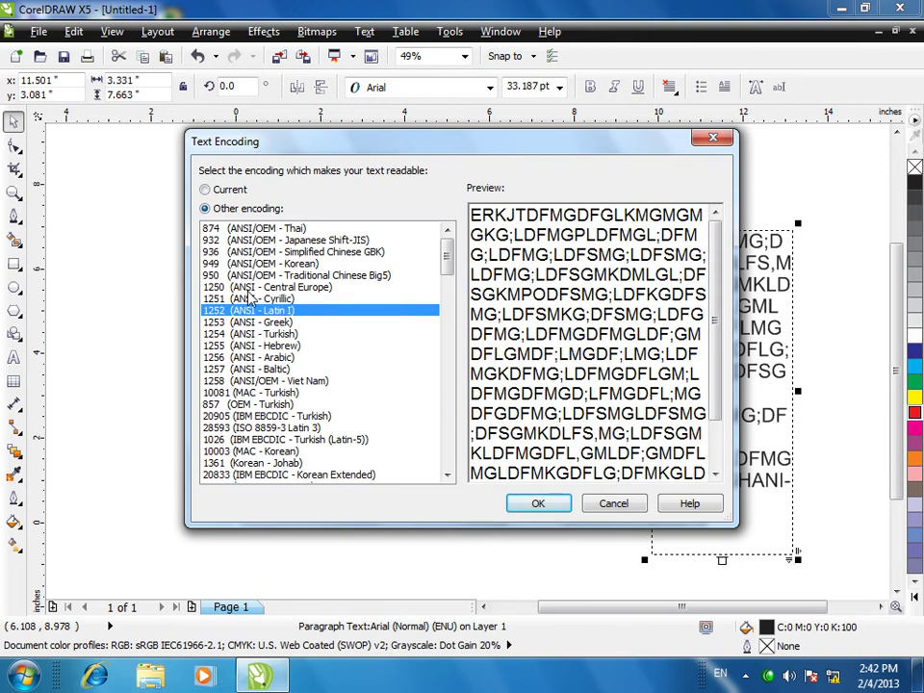
click(260, 381)
click(252, 404)
click(544, 505)
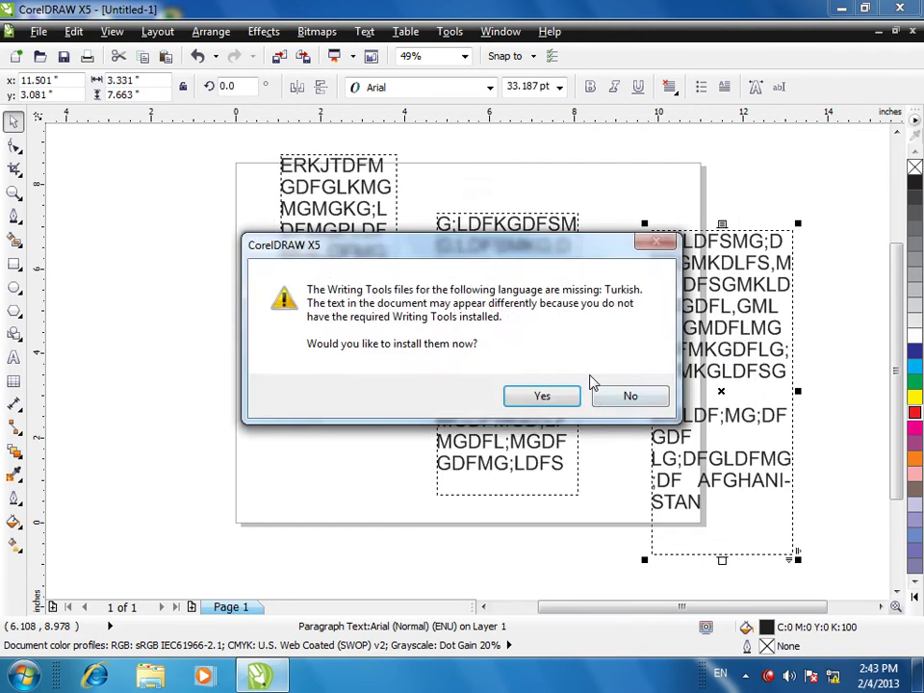
- Cancel the Turkish Writing Tools installation prompt
click(540, 393)
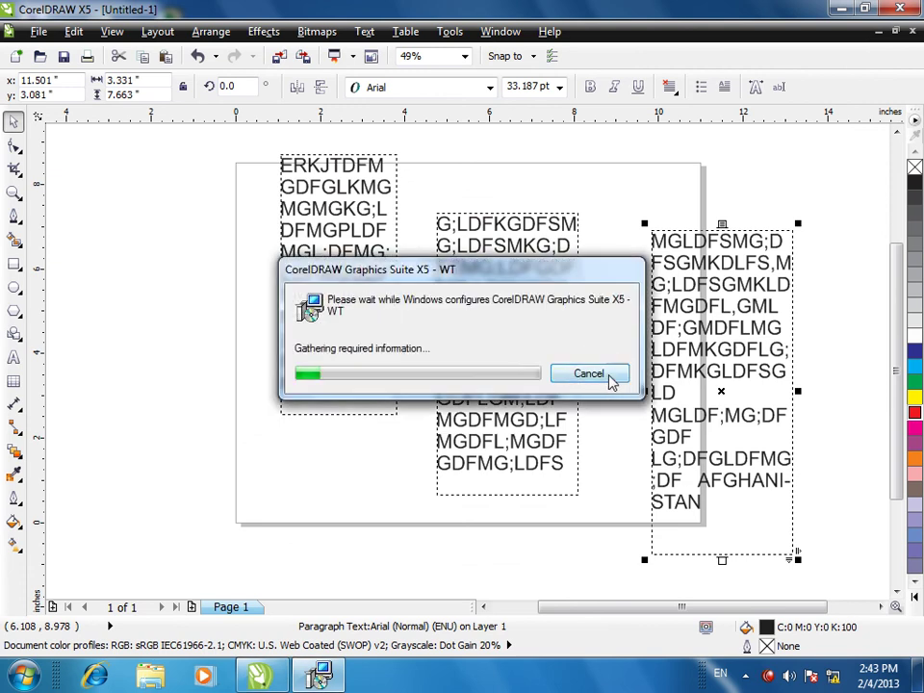
click(589, 374)
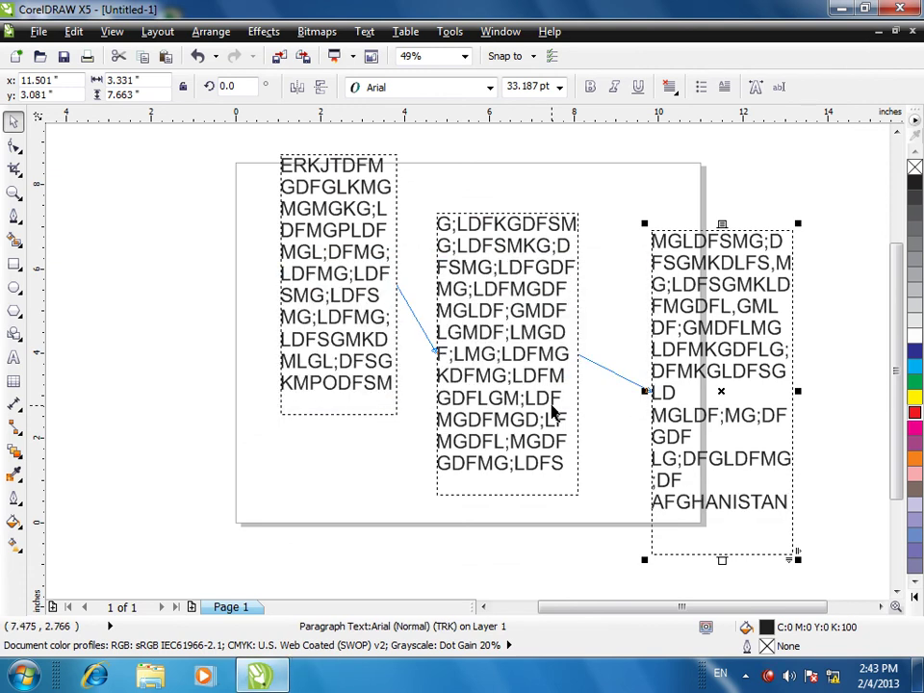
click(365, 31)
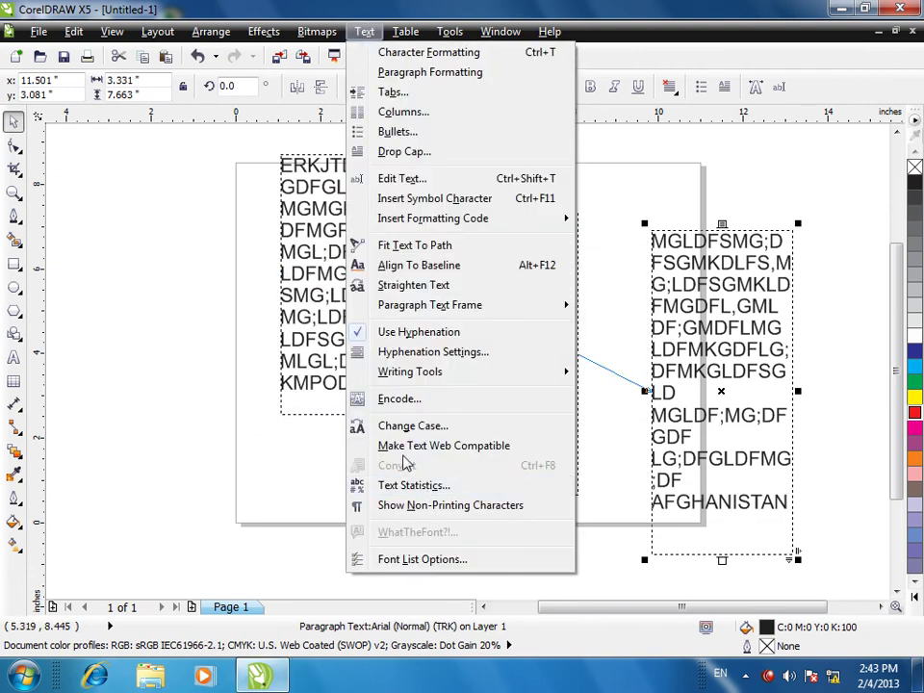
- Change the linked text's case to lowercase, then to capitalised case
click(410, 426)
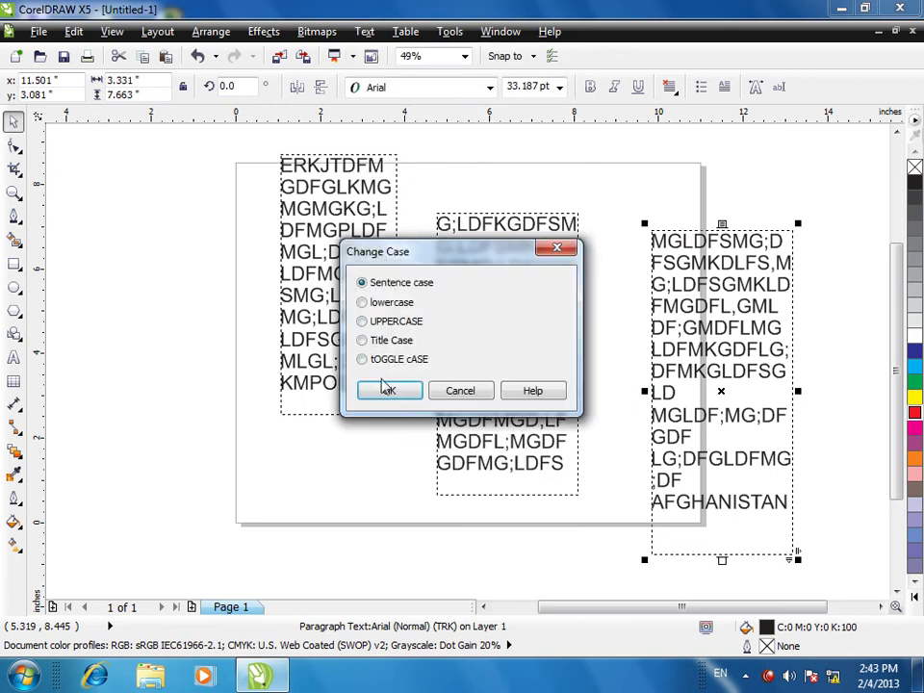
click(389, 390)
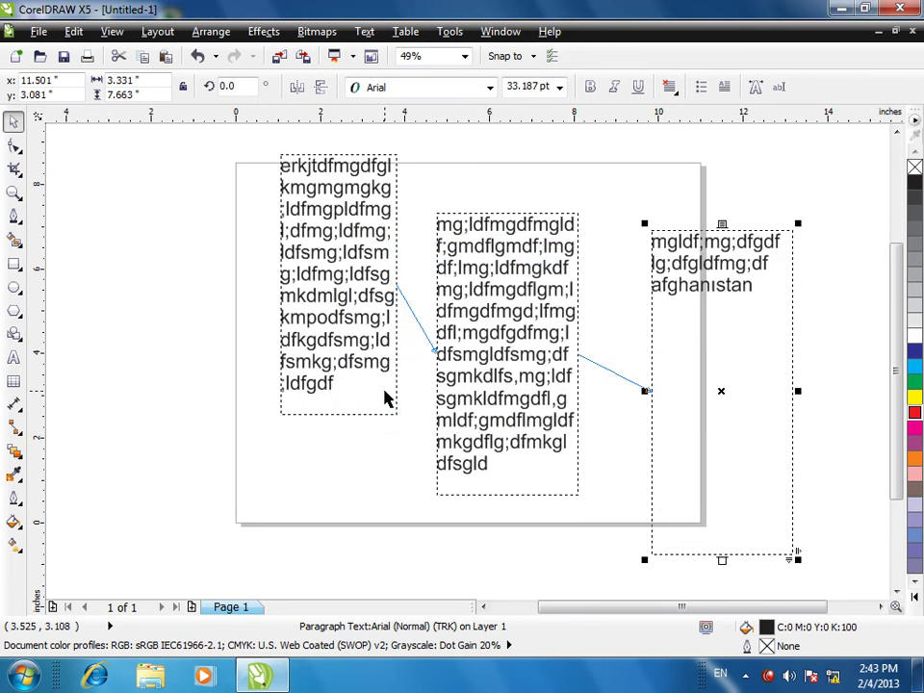
click(364, 31)
click(410, 427)
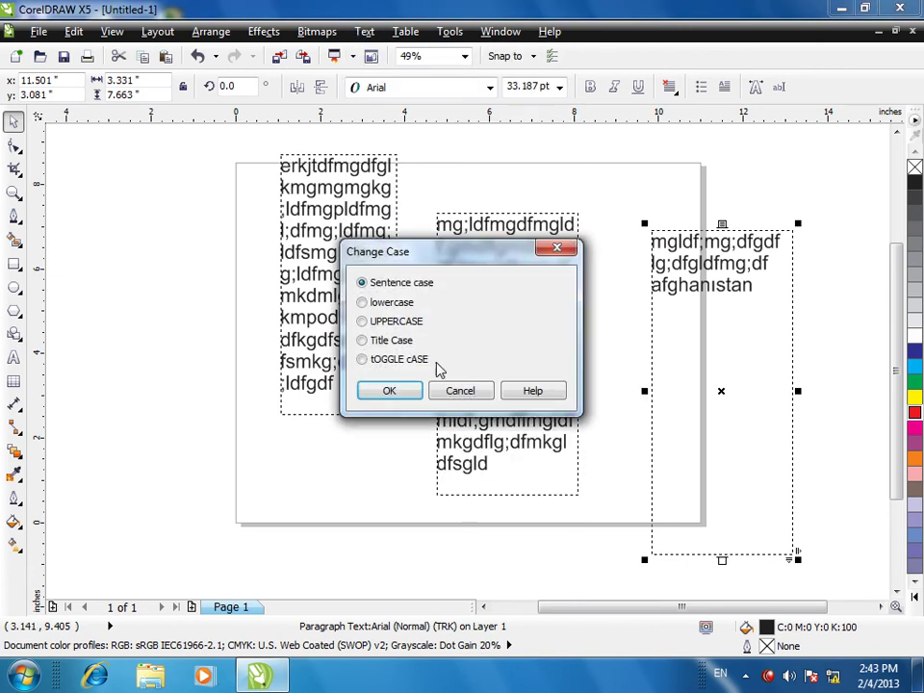
click(385, 391)
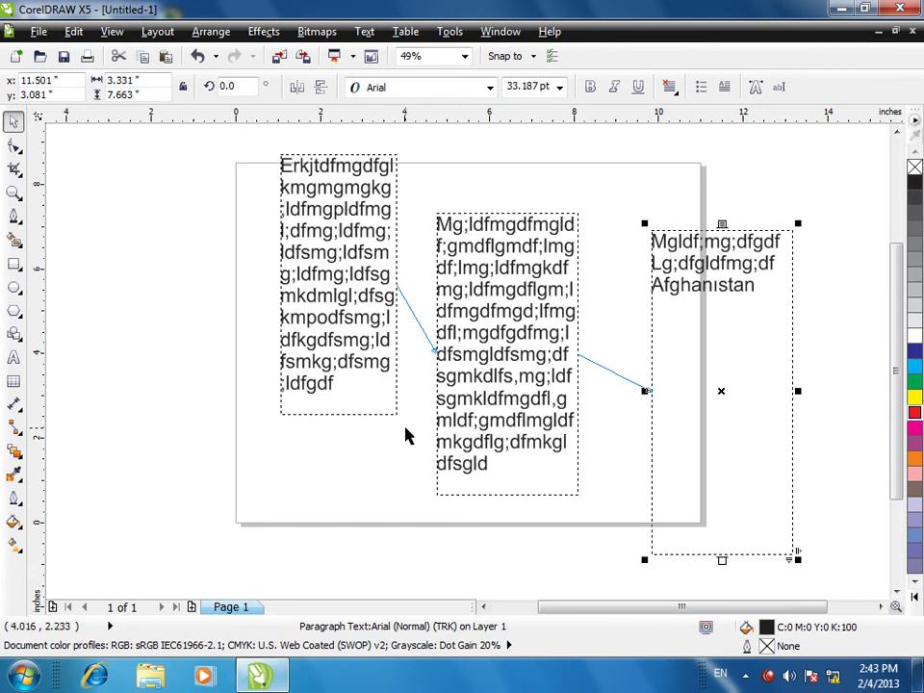
- Make the linked text web compatible and go to blank Page 2
click(364, 31)
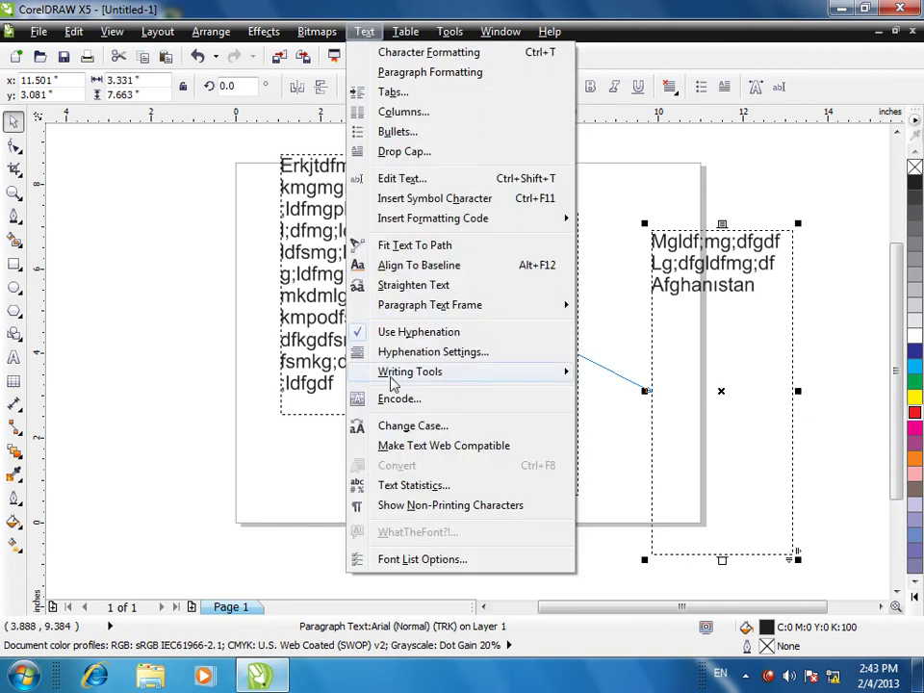
click(442, 447)
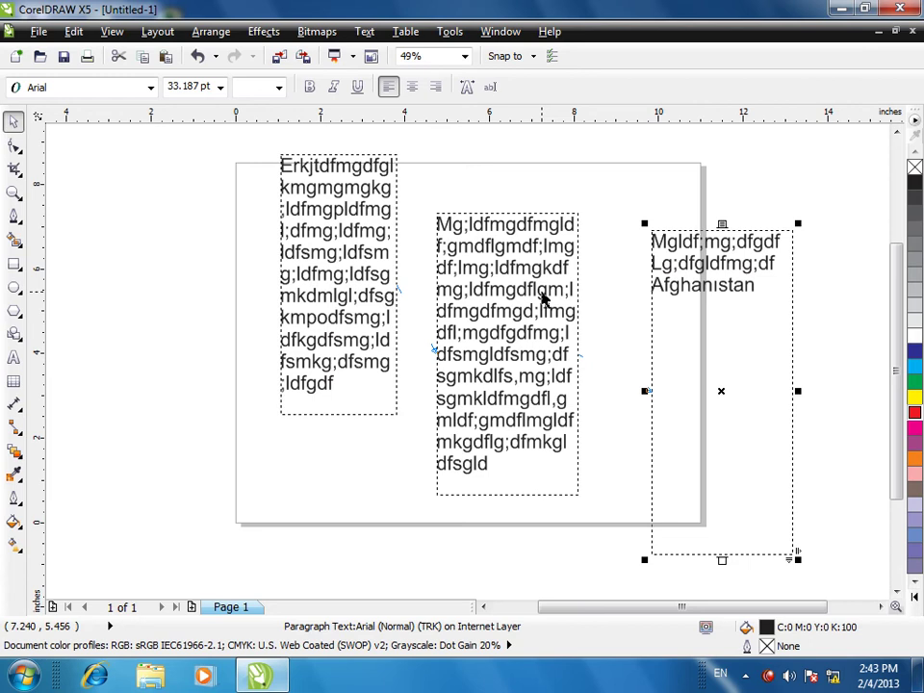
click(363, 30)
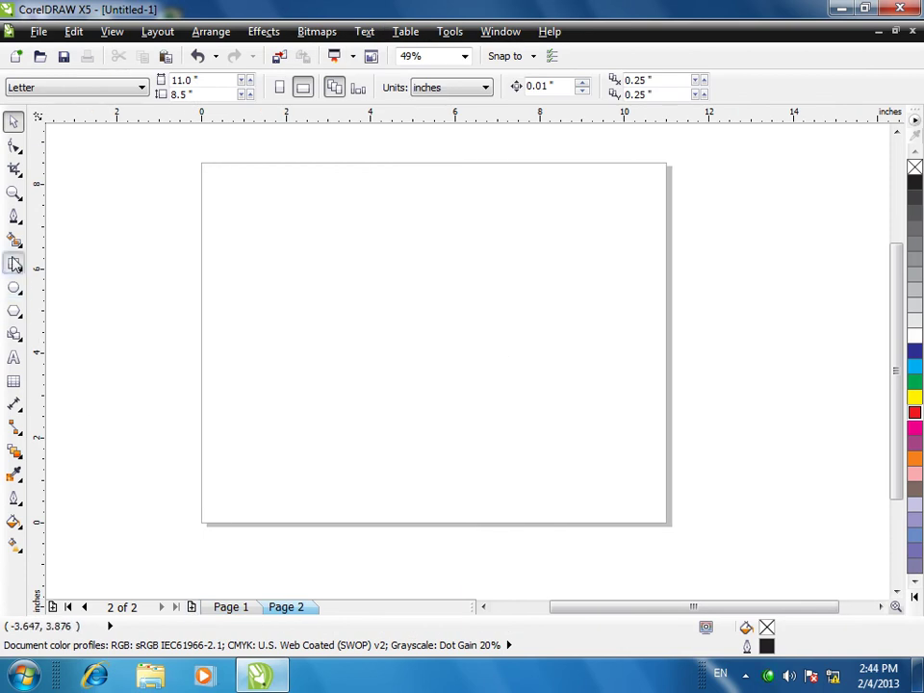
- Draw a test rectangle on Page 2 and delete it
click(13, 263)
drag(274, 227, 468, 428)
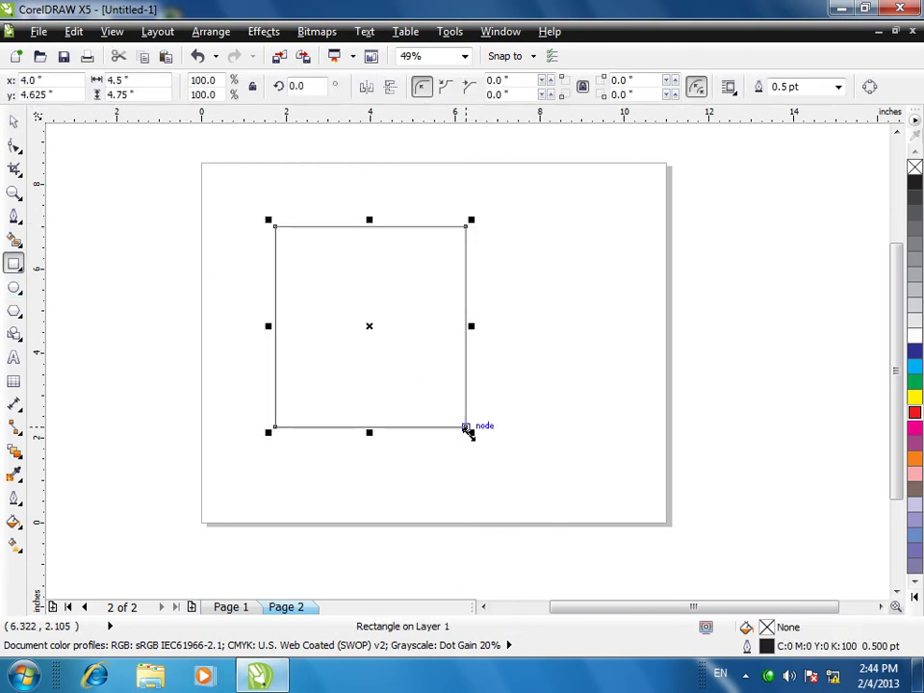
key(Delete)
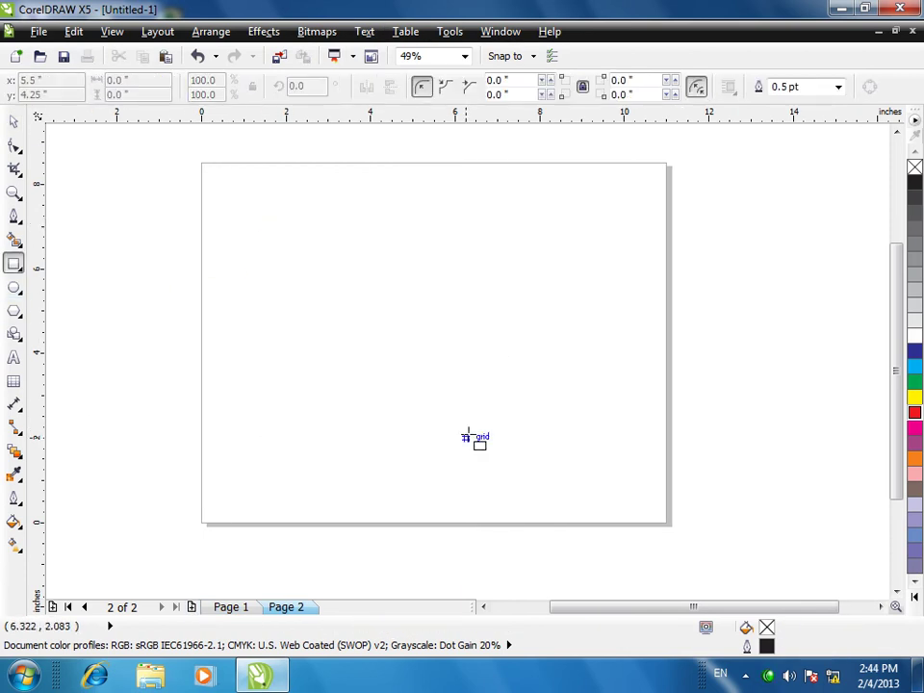
- Import ~VK4U000.jpg from D:\All for photoshop\arani\عکس
key(ctrl+i)
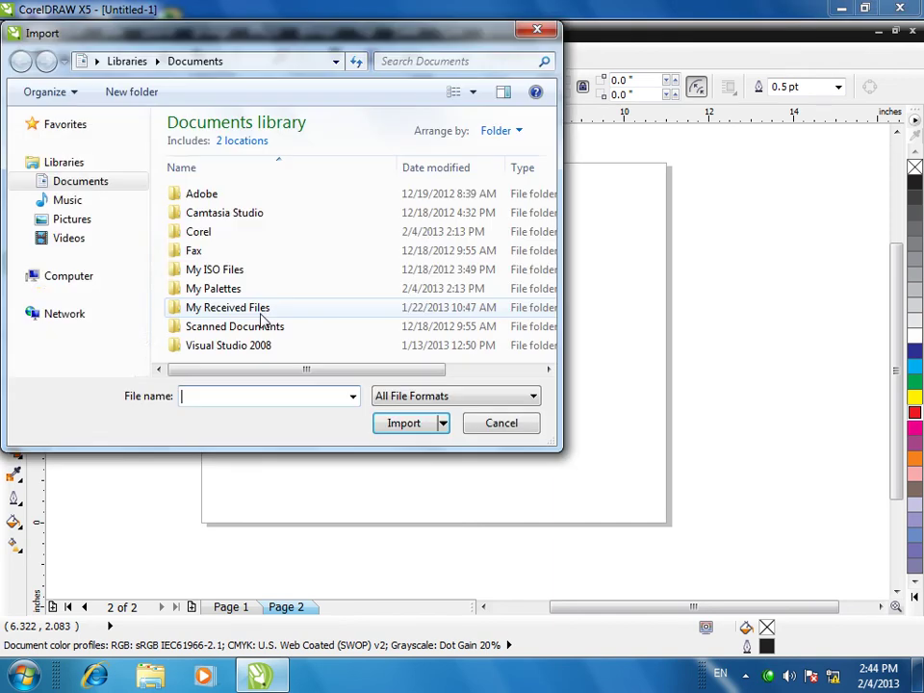
click(21, 276)
click(71, 314)
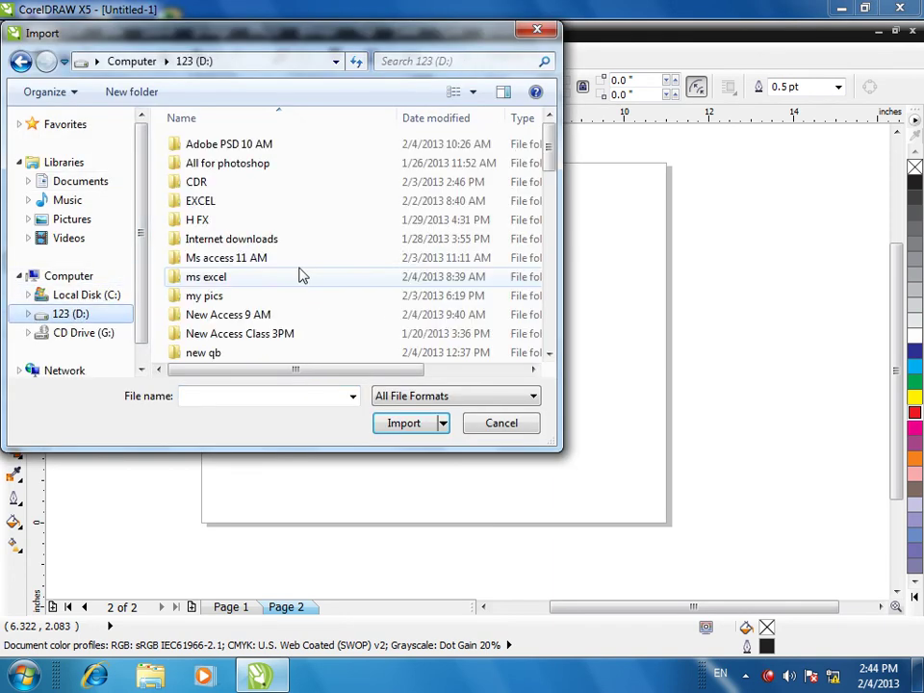
click(210, 183)
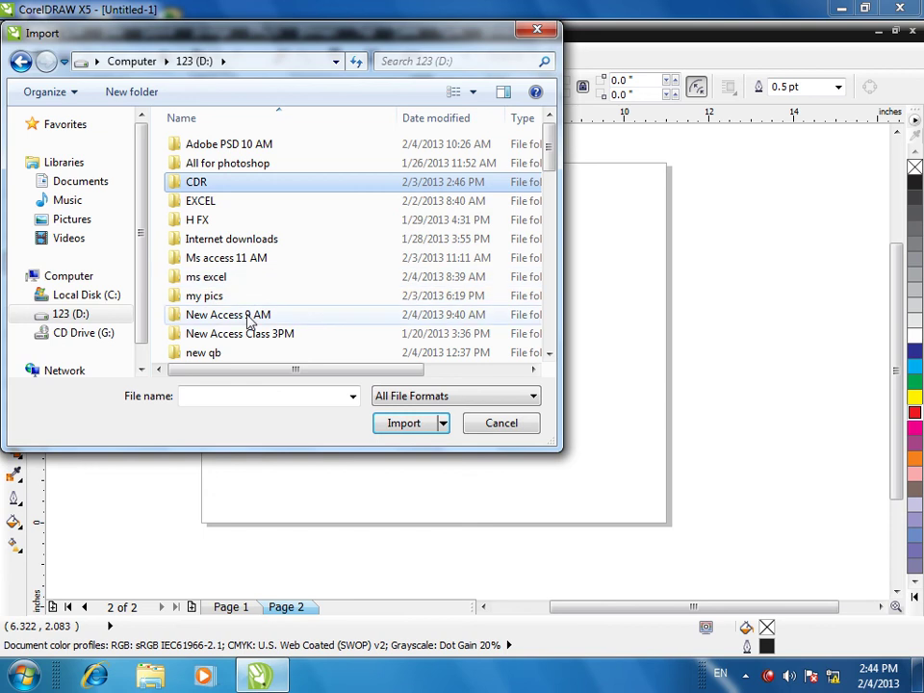
double_click(244, 164)
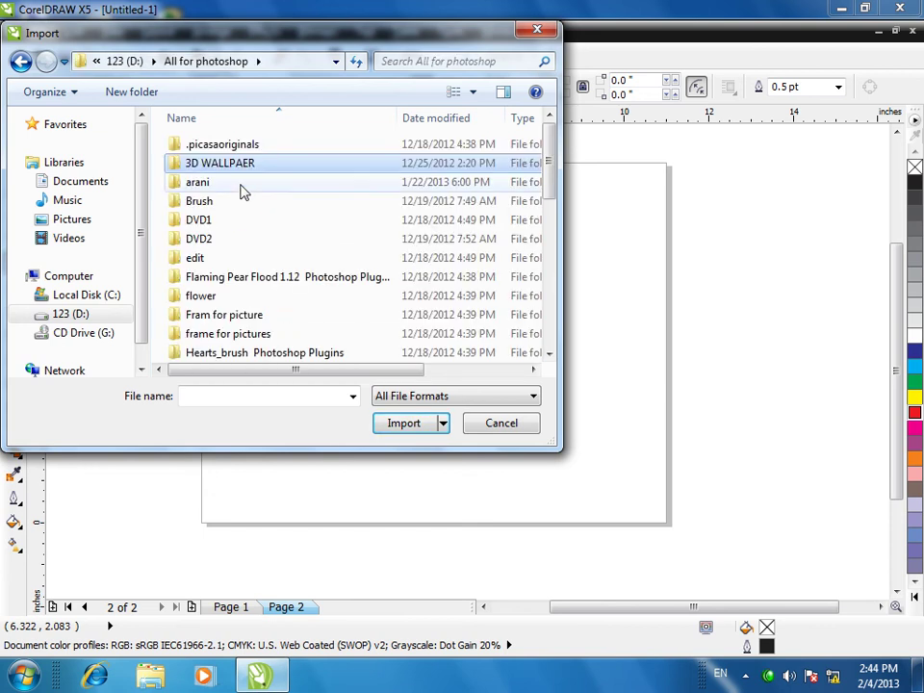
double_click(206, 184)
double_click(193, 223)
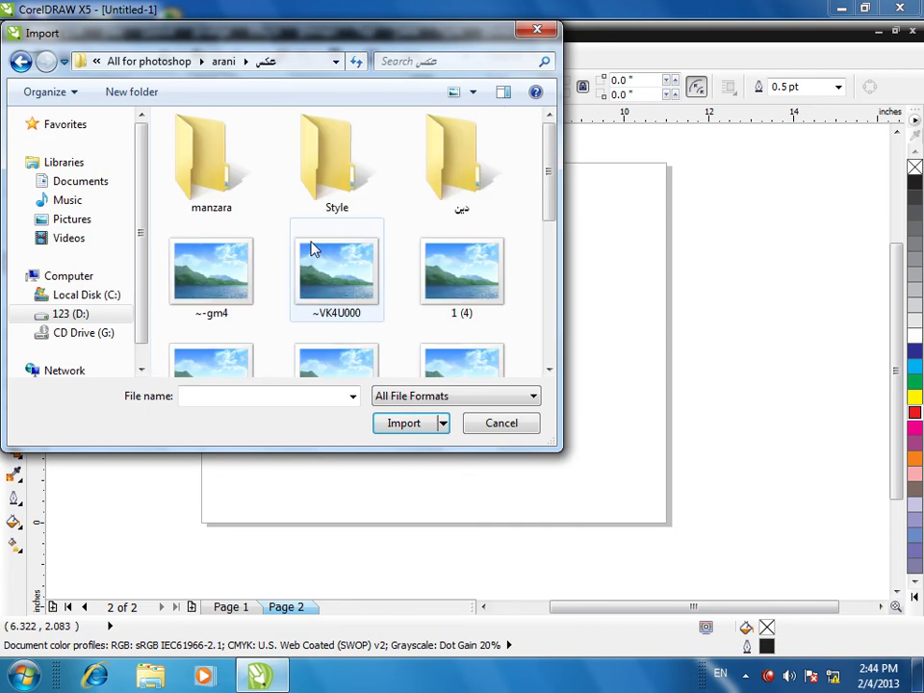
double_click(361, 271)
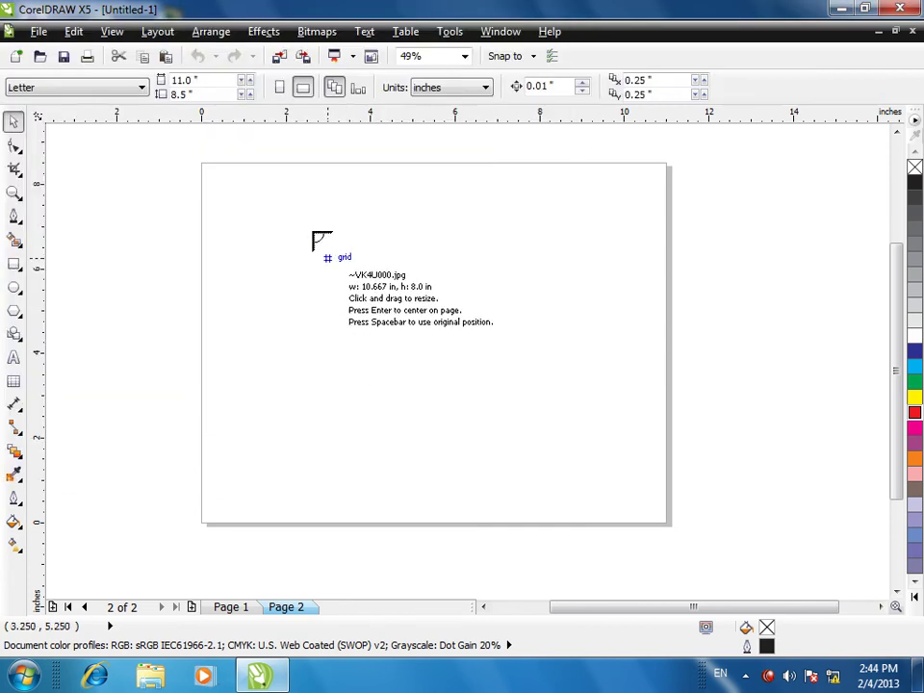
- Place the imported photo across the upper part of Page 2
drag(243, 185, 571, 429)
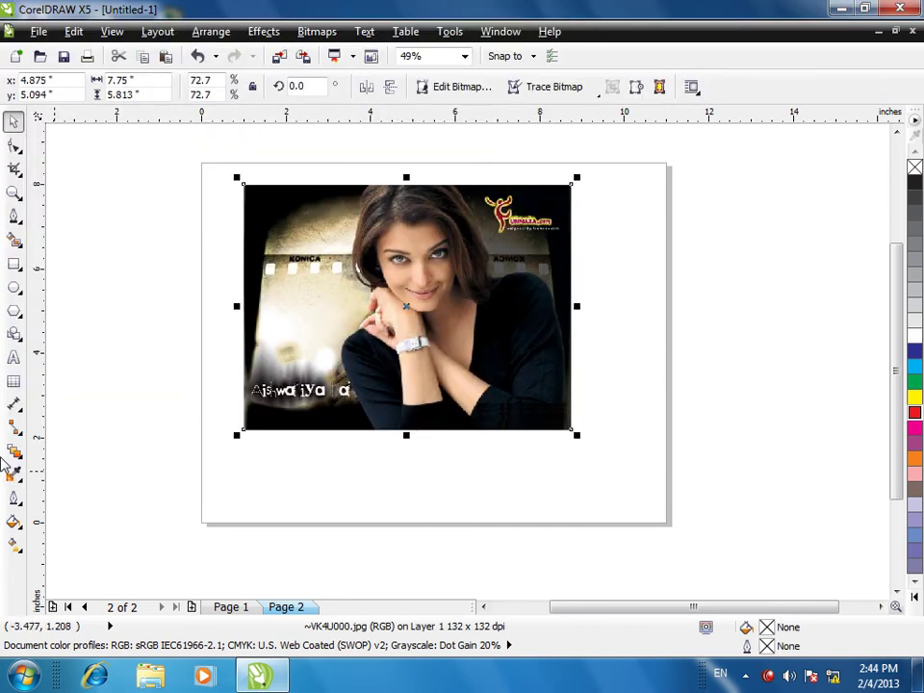
click(317, 31)
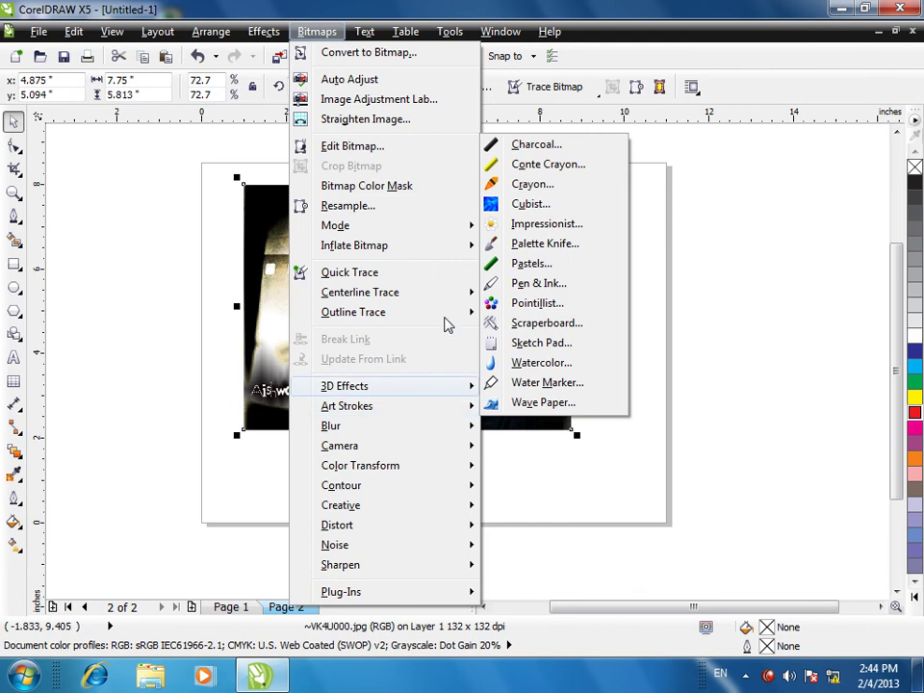
click(669, 391)
click(384, 318)
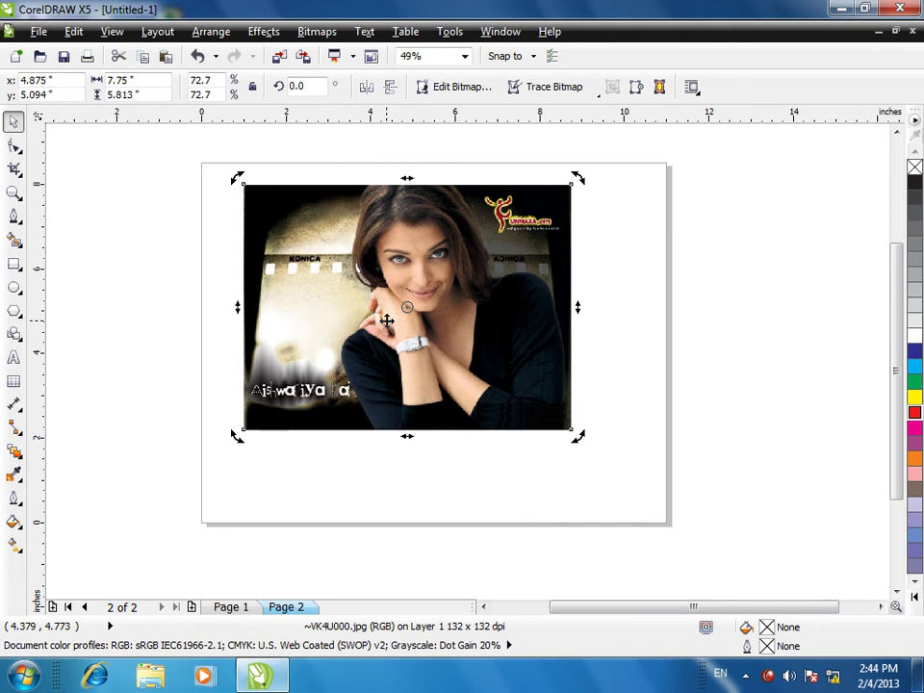
- Apply Bitmaps > Auto Adjust to correct the photo's colours and tones
click(260, 35)
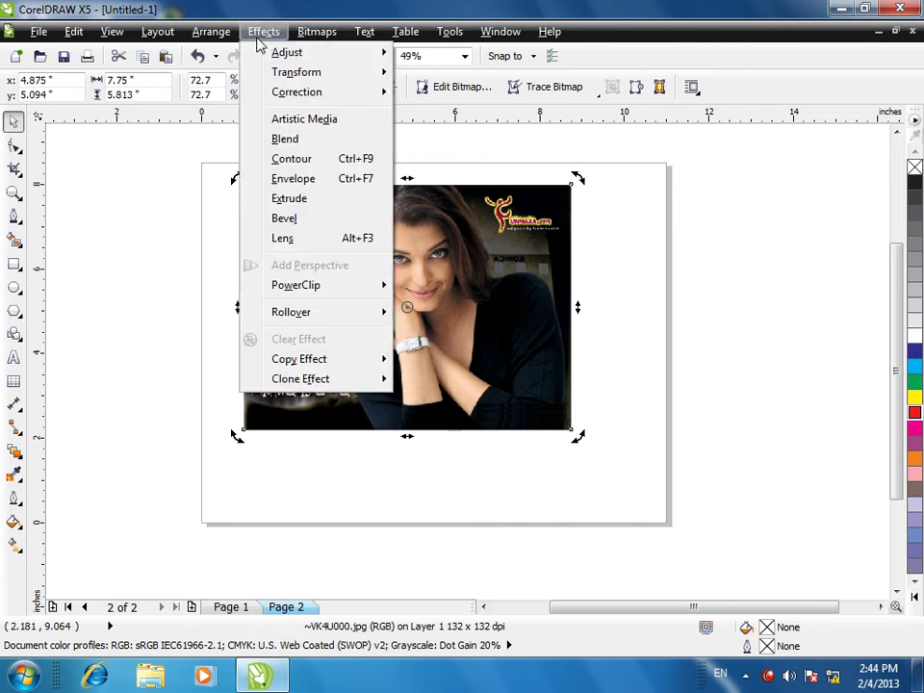
mouse_move(284, 56)
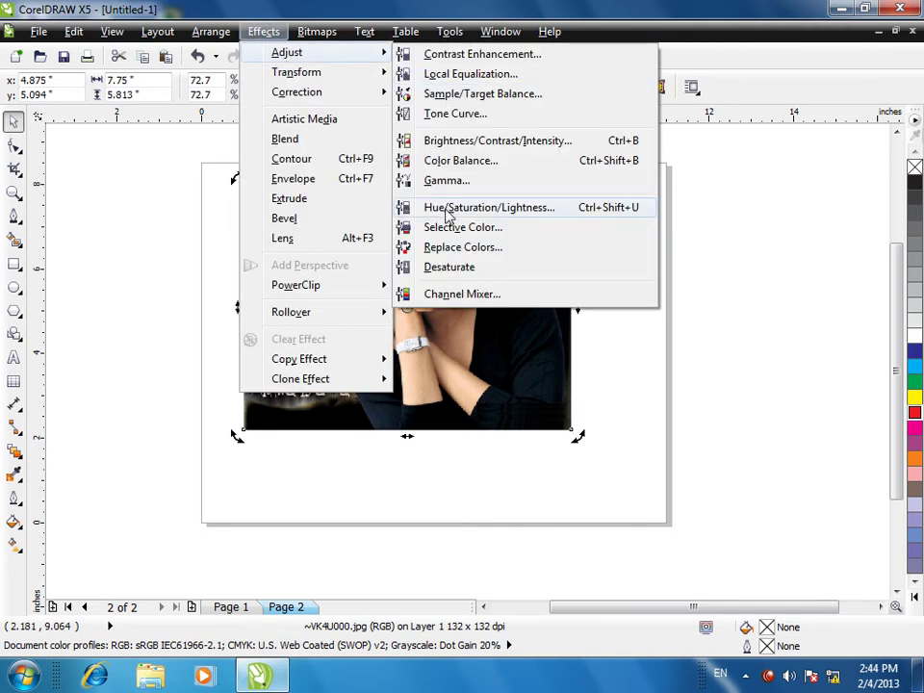
mouse_move(317, 32)
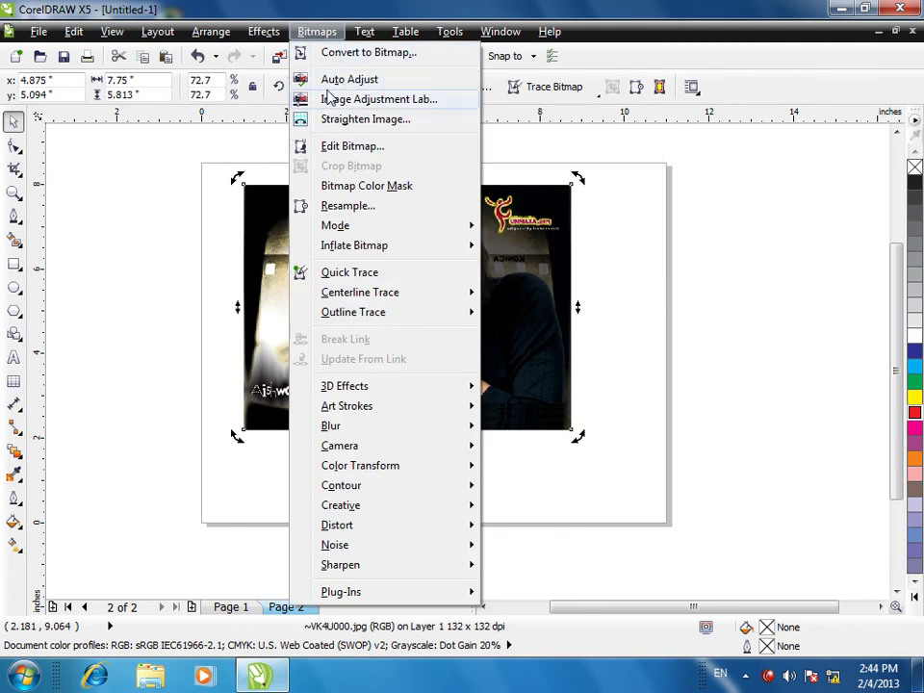
click(381, 83)
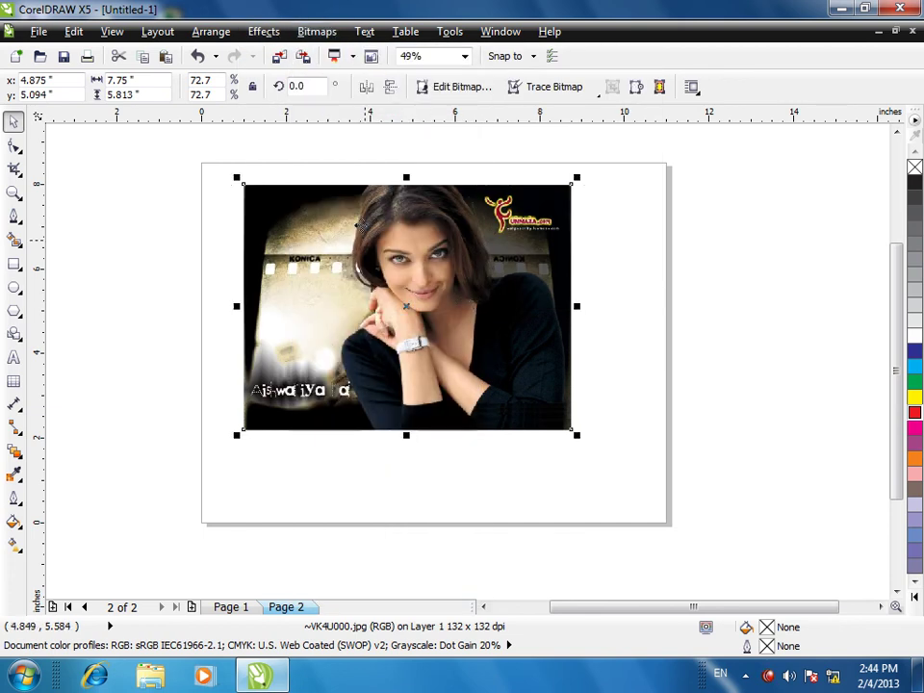
- Scale the photo to 9.25 inches wide and shift it 0.75 inch right
click(576, 436)
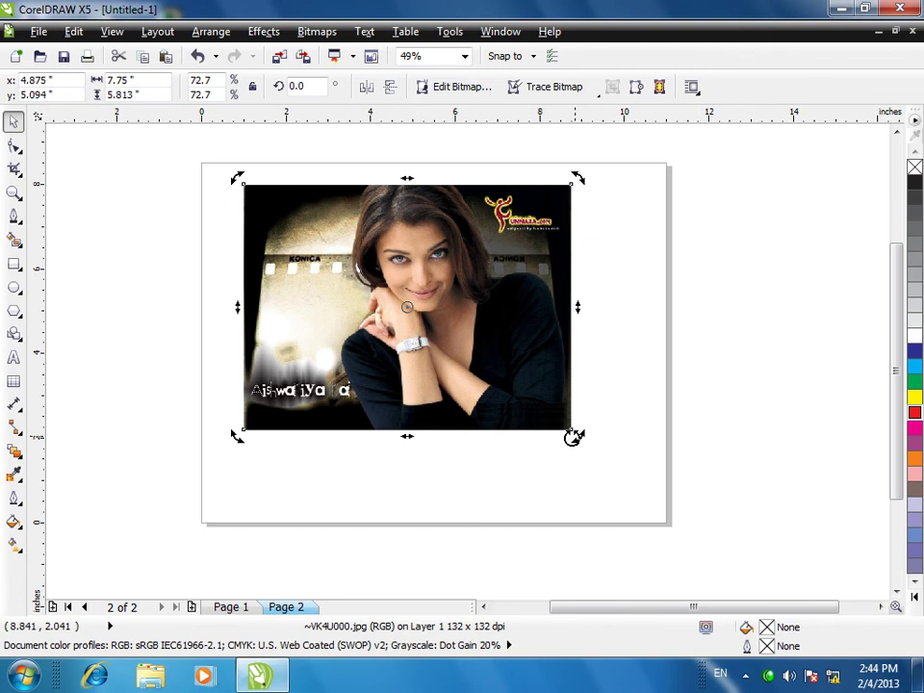
click(576, 436)
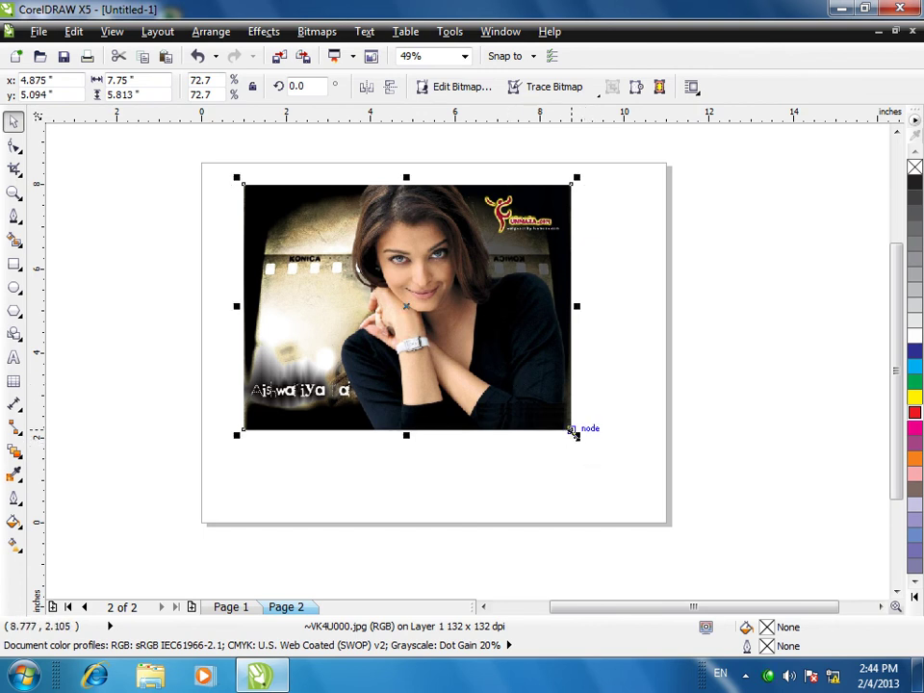
drag(575, 436, 639, 502)
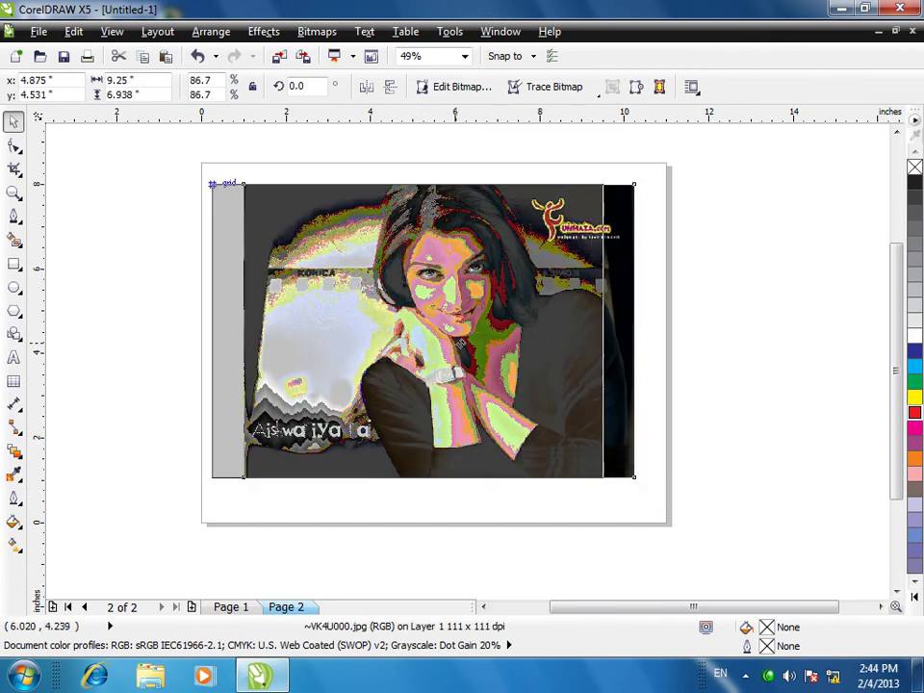
drag(460, 344, 492, 343)
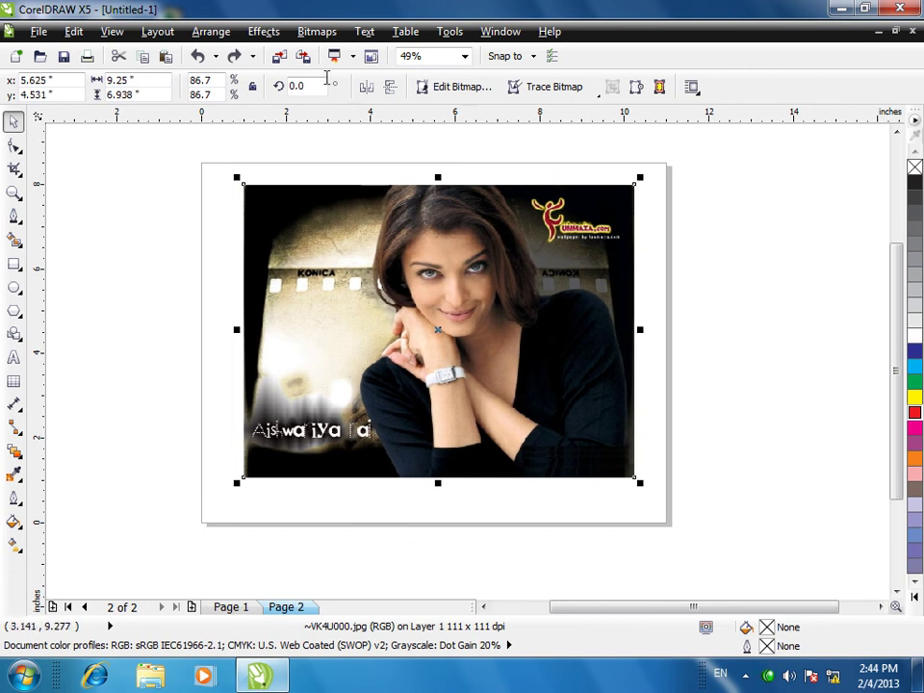
click(317, 30)
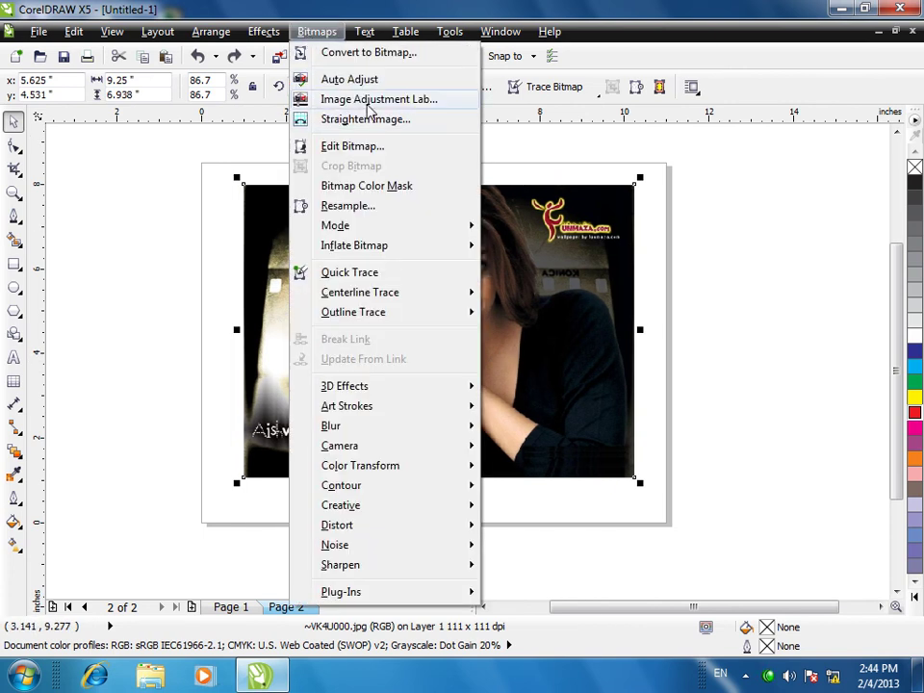
- In Image Adjustment Lab set tint -40, saturation 40, brightness -46, contrast 27, midtones -56
click(369, 99)
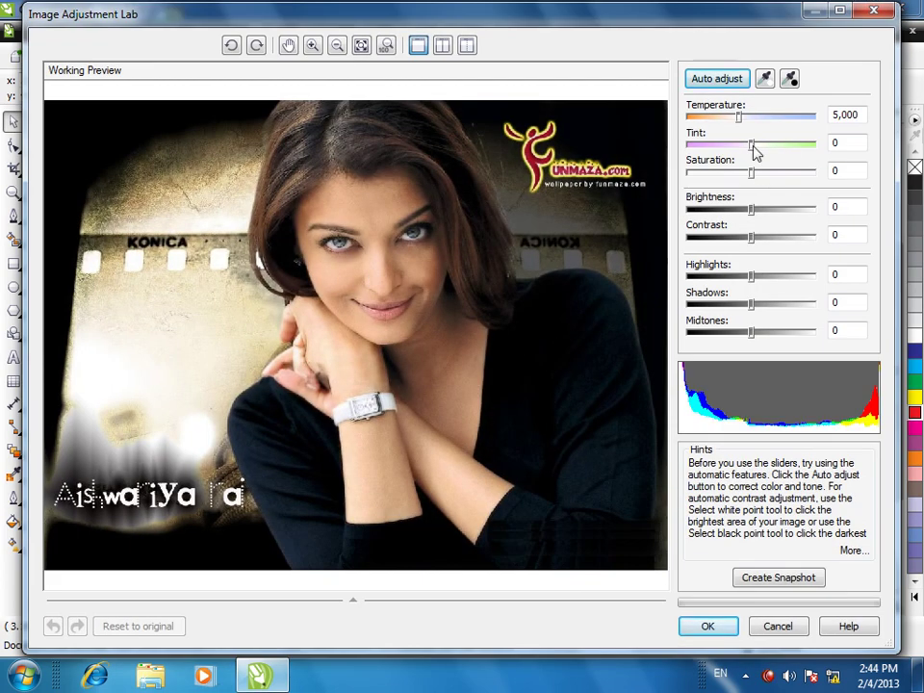
drag(750, 144, 709, 122)
drag(751, 171, 775, 172)
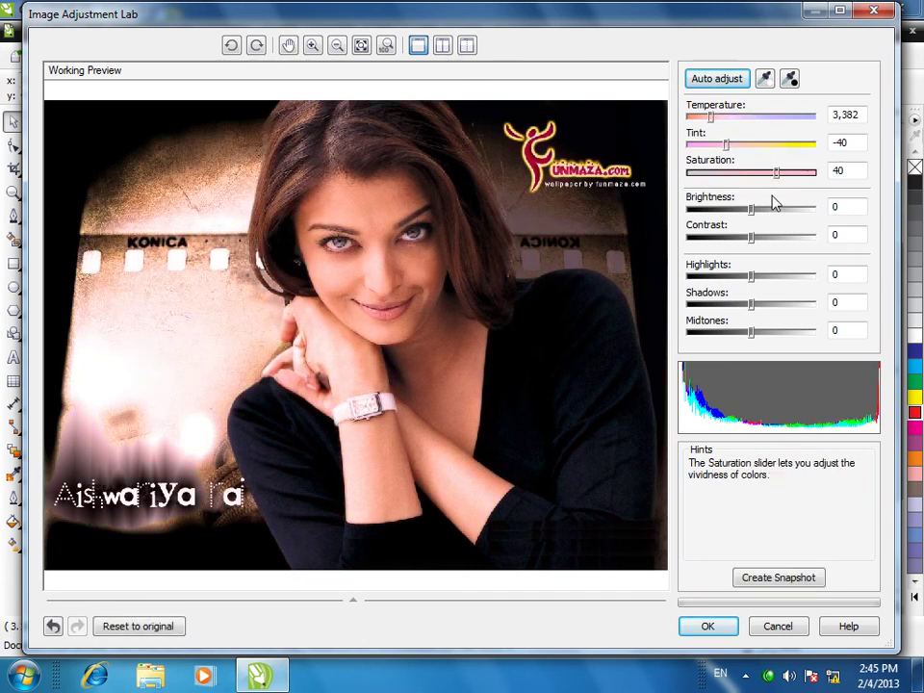
drag(755, 214, 716, 332)
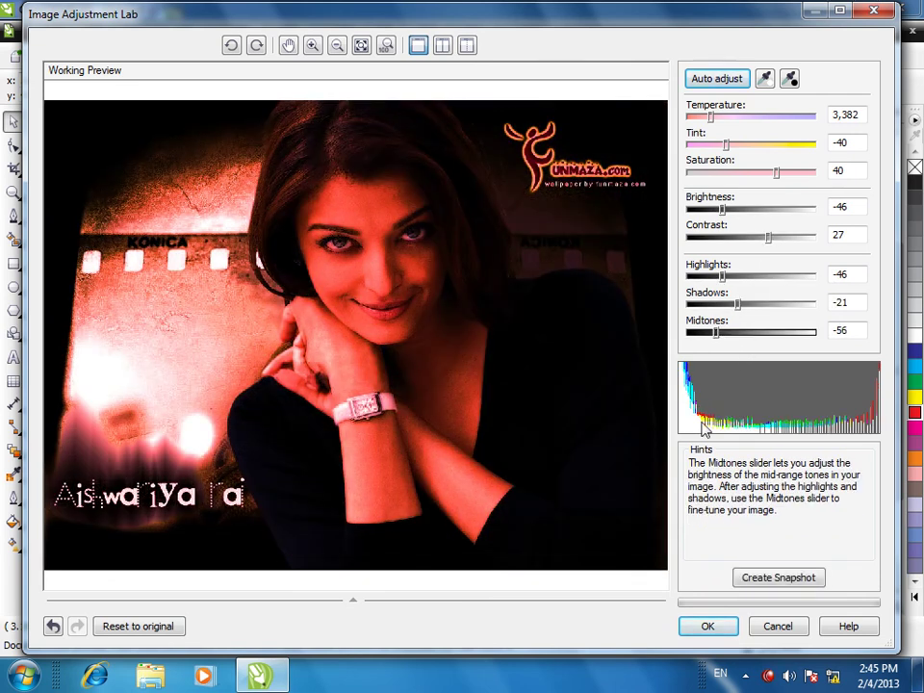
click(706, 626)
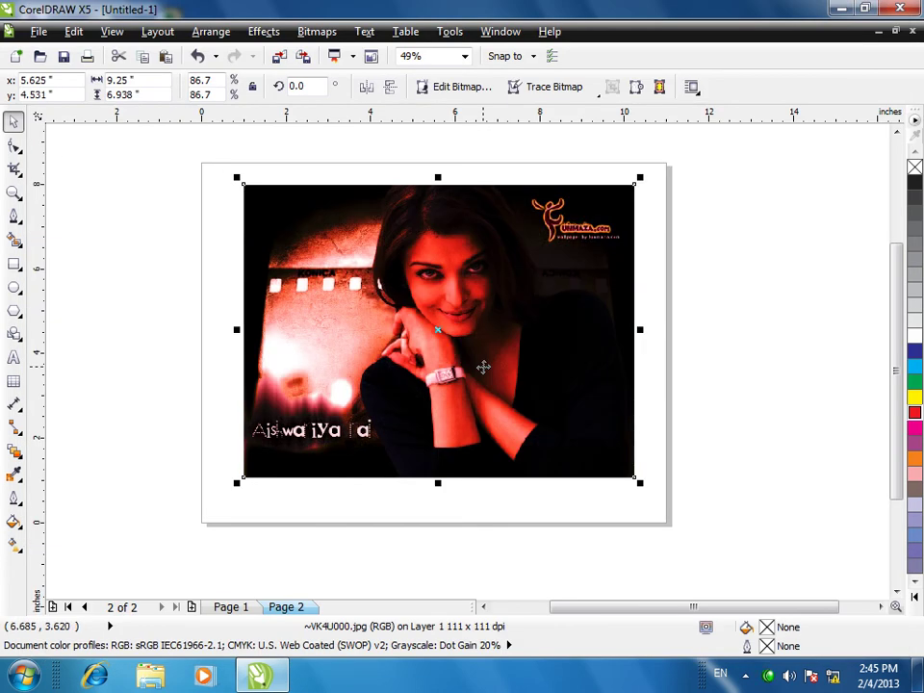
- Undo the red tint, then straighten the photo about 3.4 degrees with cropping
key(ctrl+z)
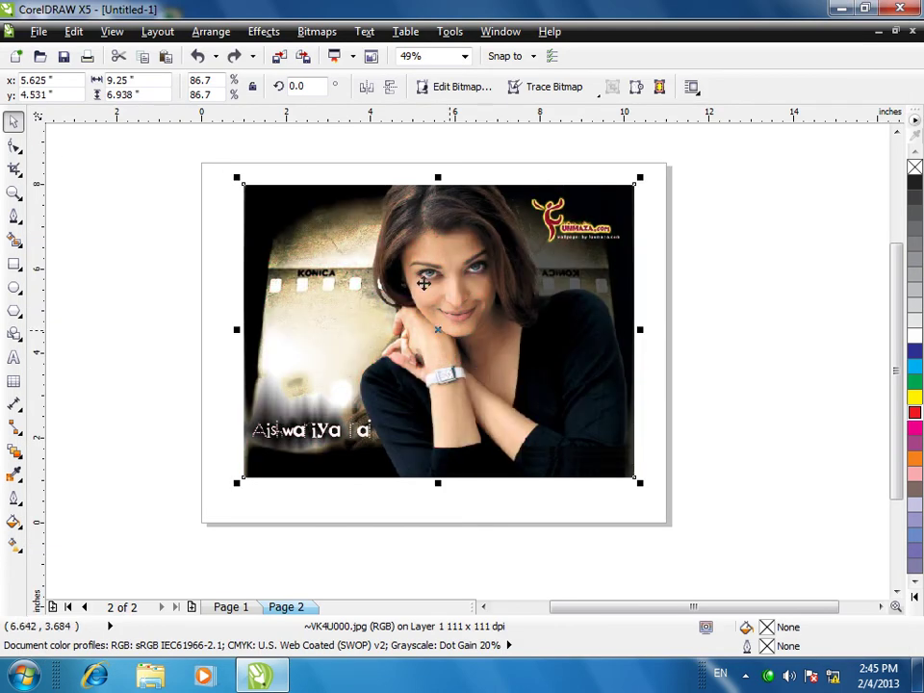
click(306, 32)
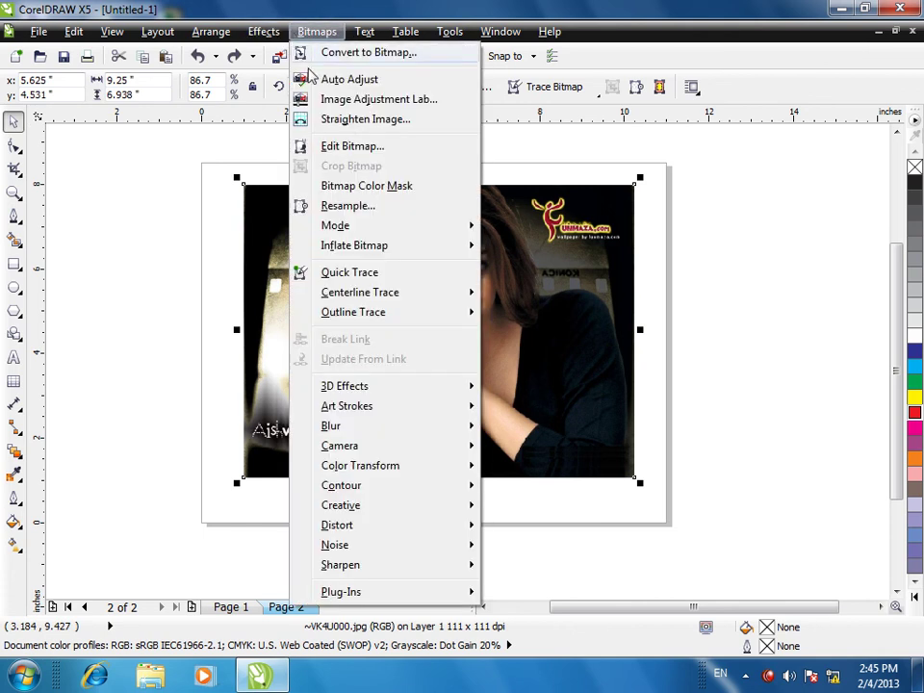
click(367, 119)
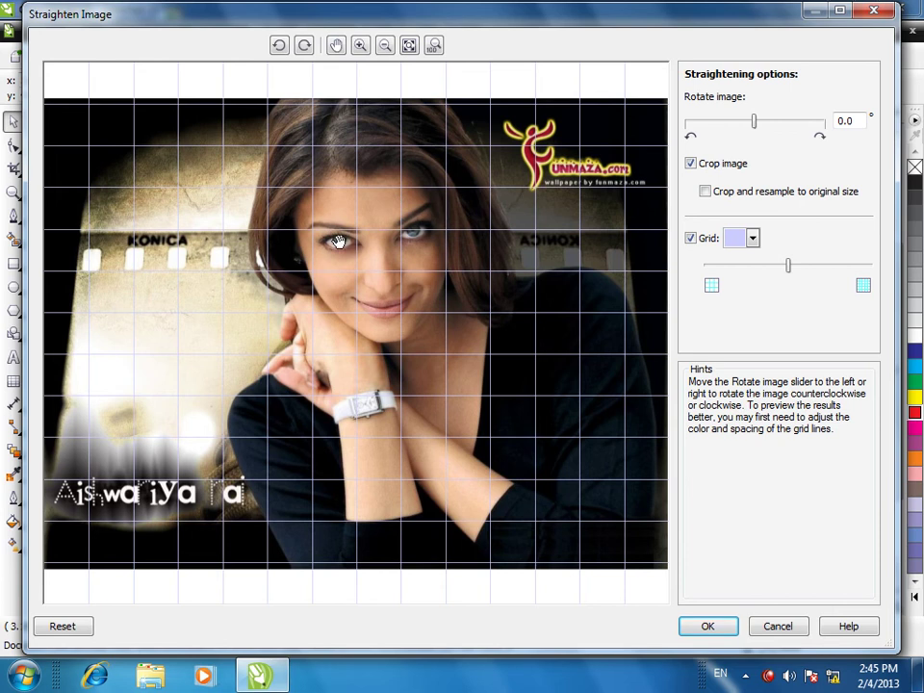
click(770, 267)
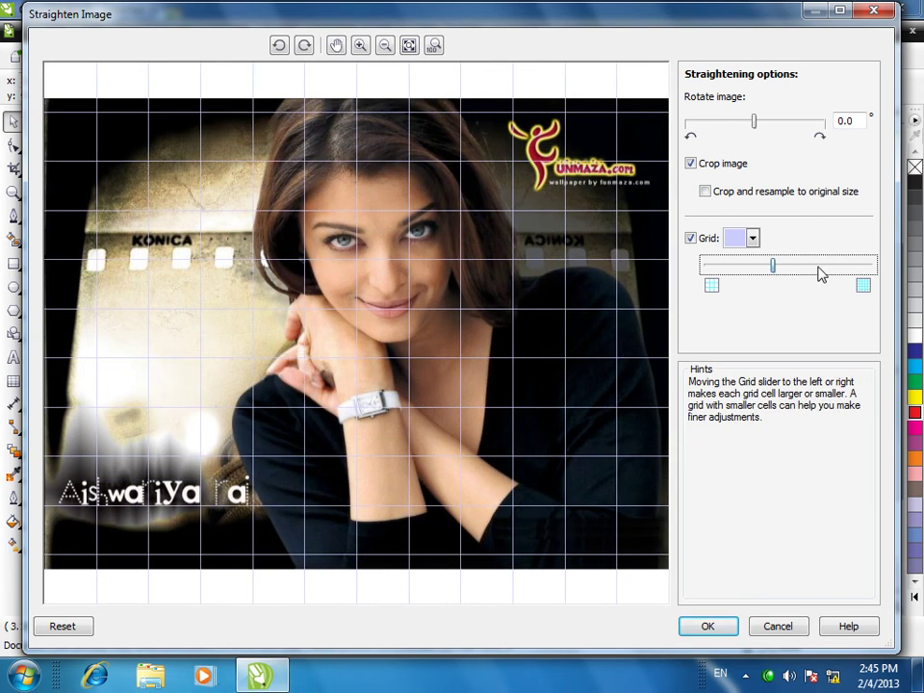
click(725, 272)
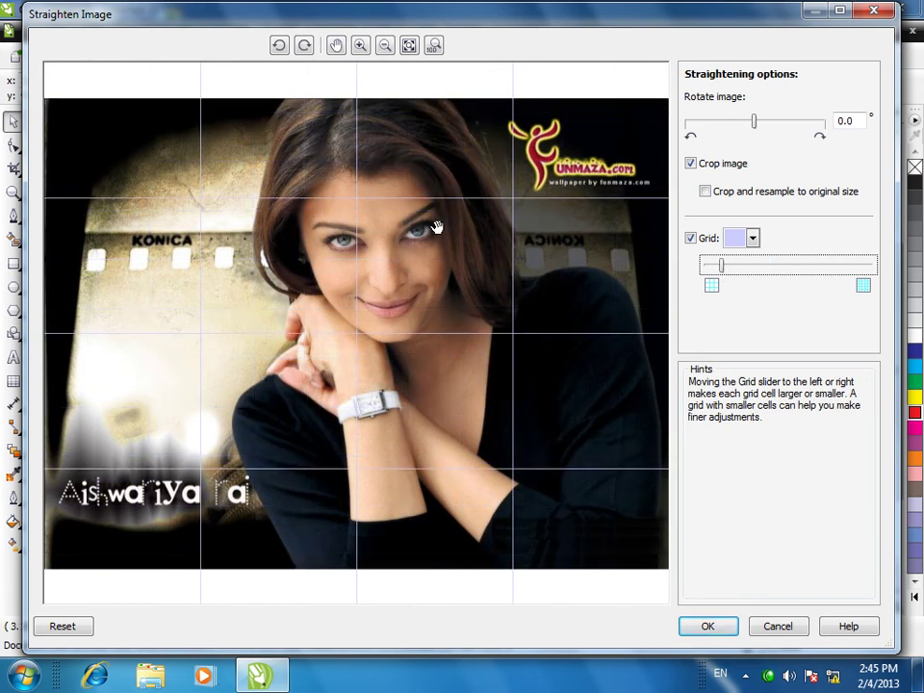
drag(436, 227, 379, 213)
click(763, 126)
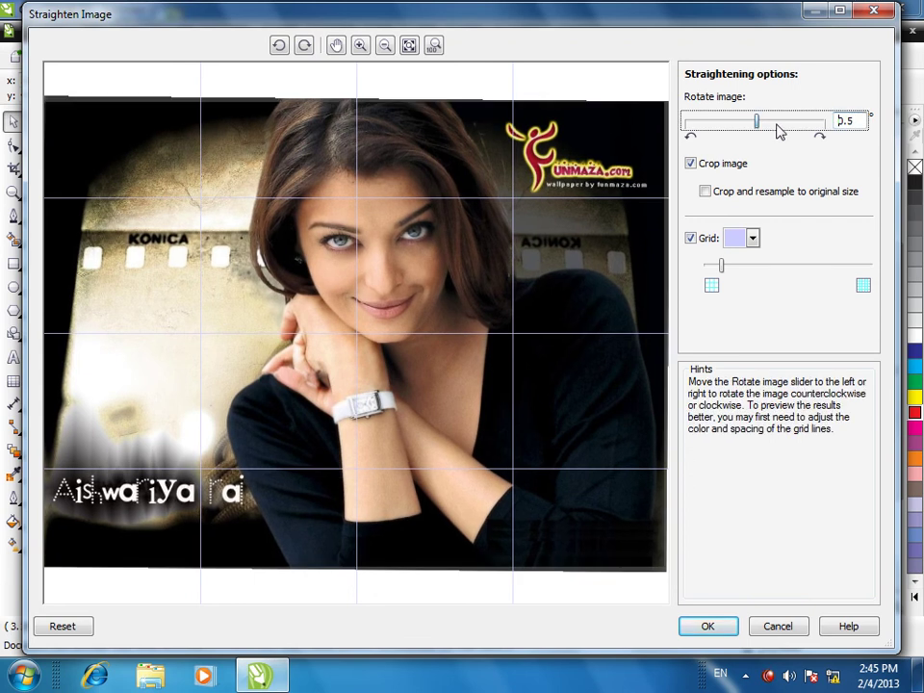
click(780, 126)
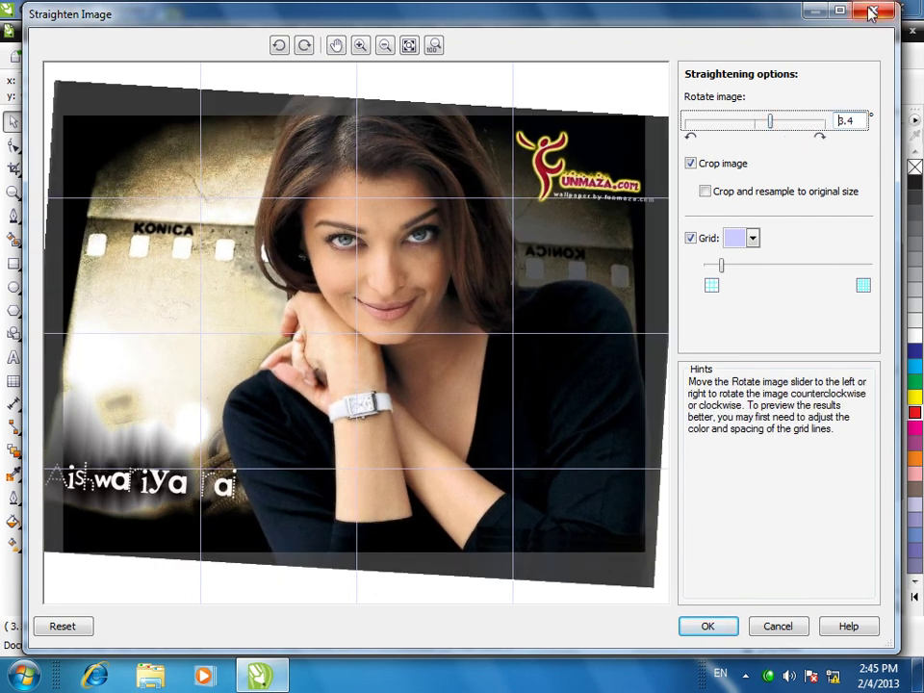
click(707, 626)
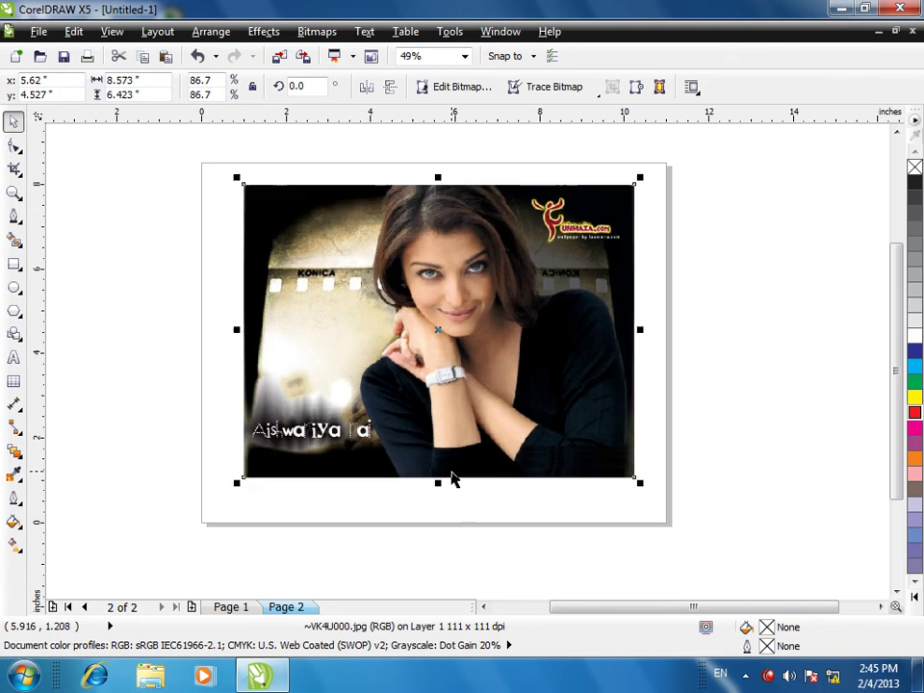
- Apply a green Page Curl from the photo's bottom-right corner
click(309, 34)
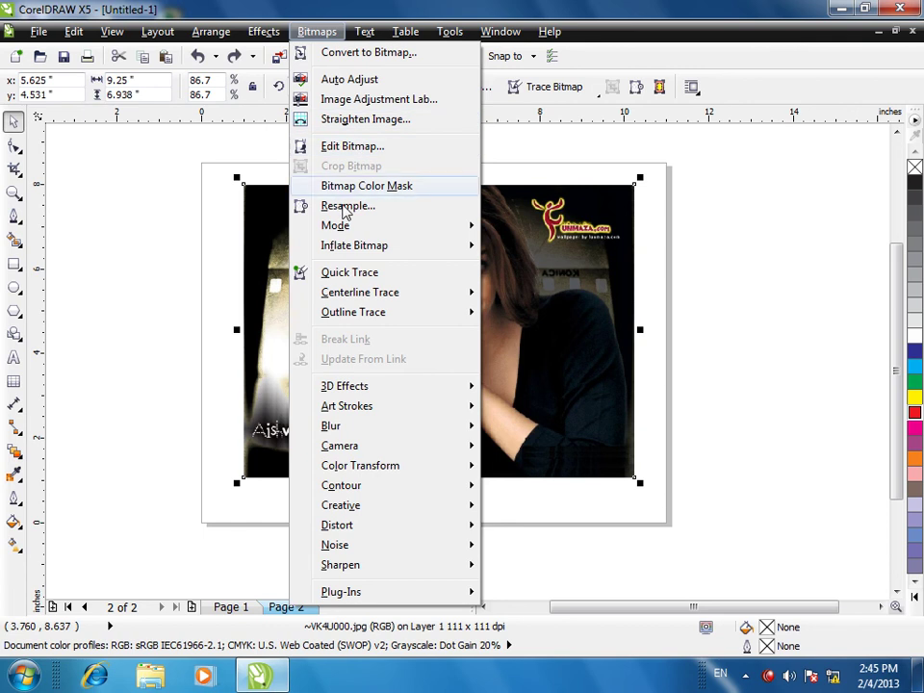
mouse_move(347, 226)
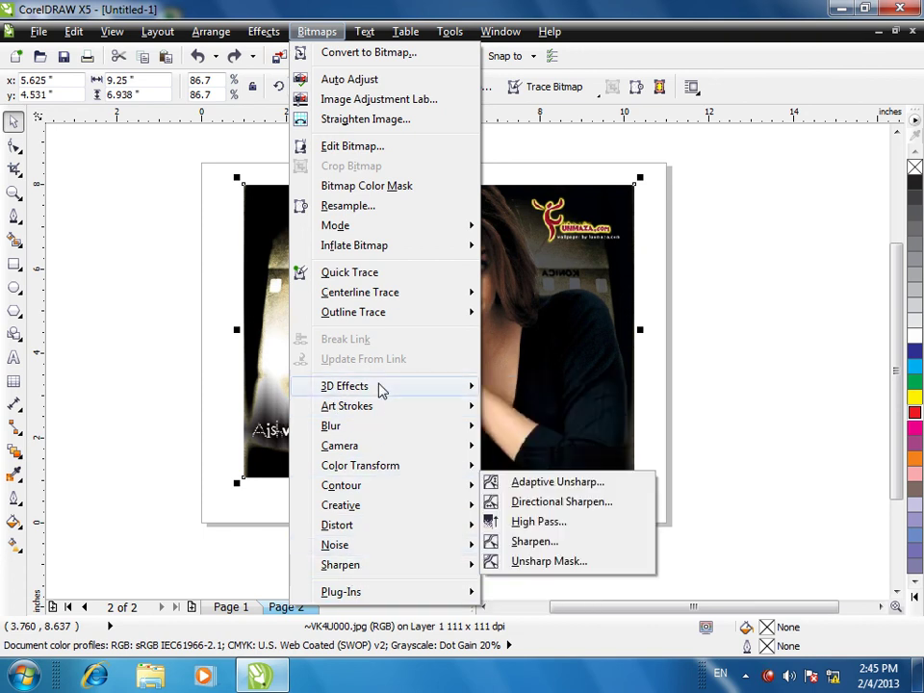
mouse_move(379, 388)
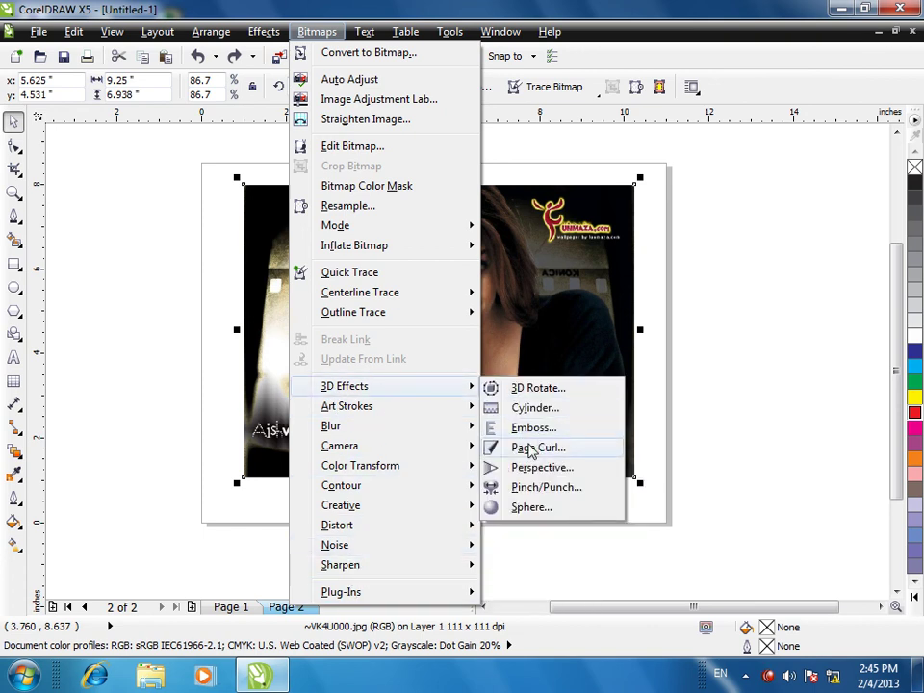
click(527, 447)
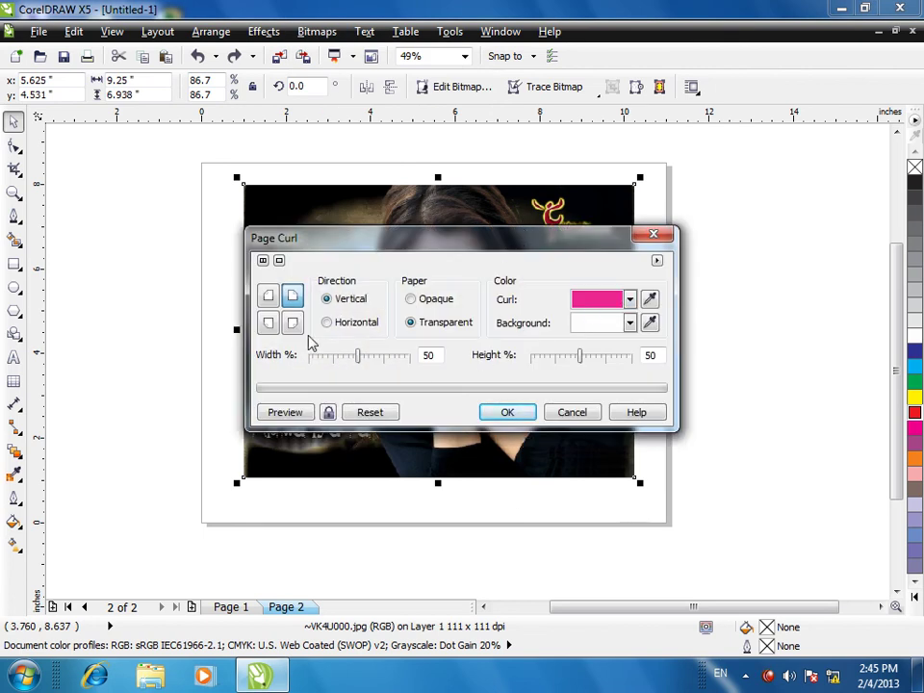
click(292, 322)
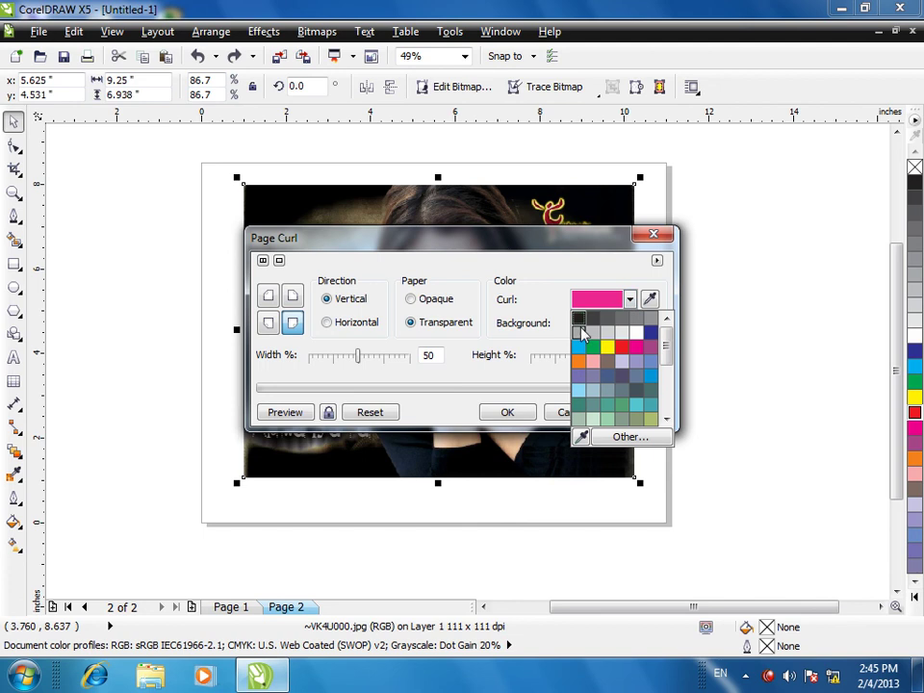
click(610, 370)
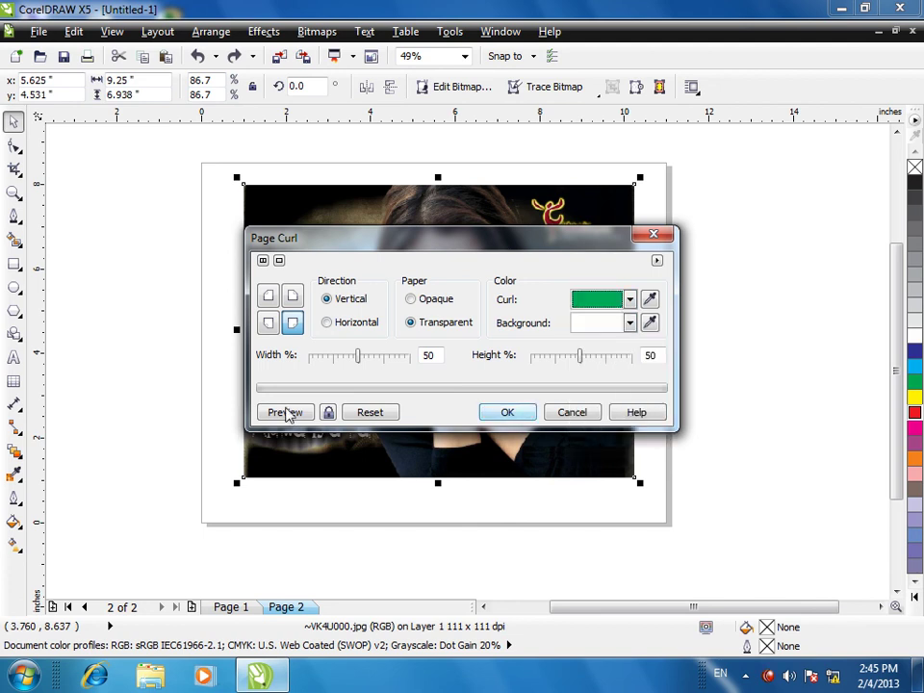
click(502, 411)
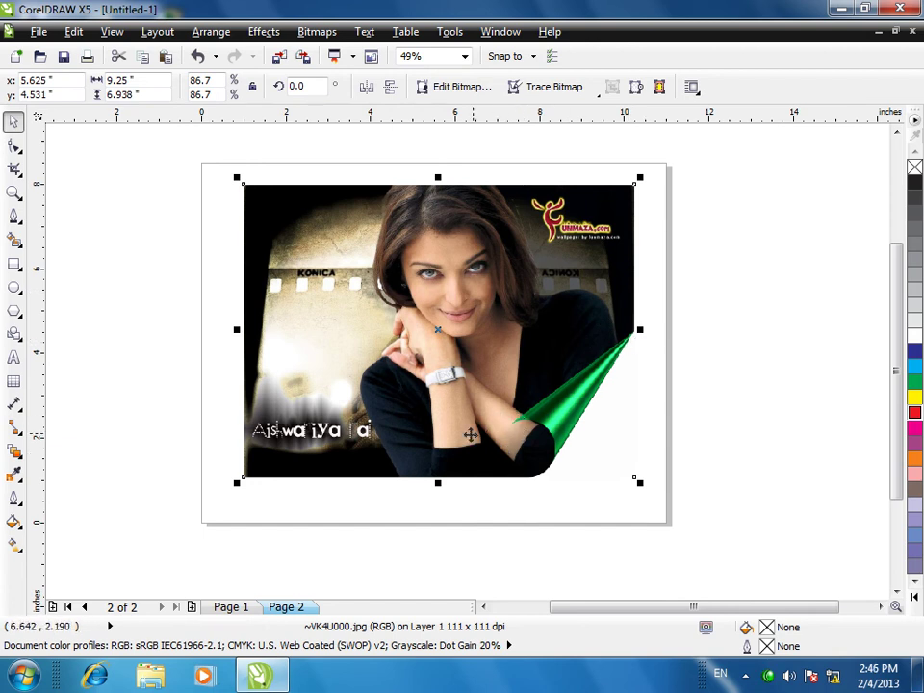
- Delete the curled photo and draw a black-filled 3.75 × 3.0 in rectangle upper left
key(Delete)
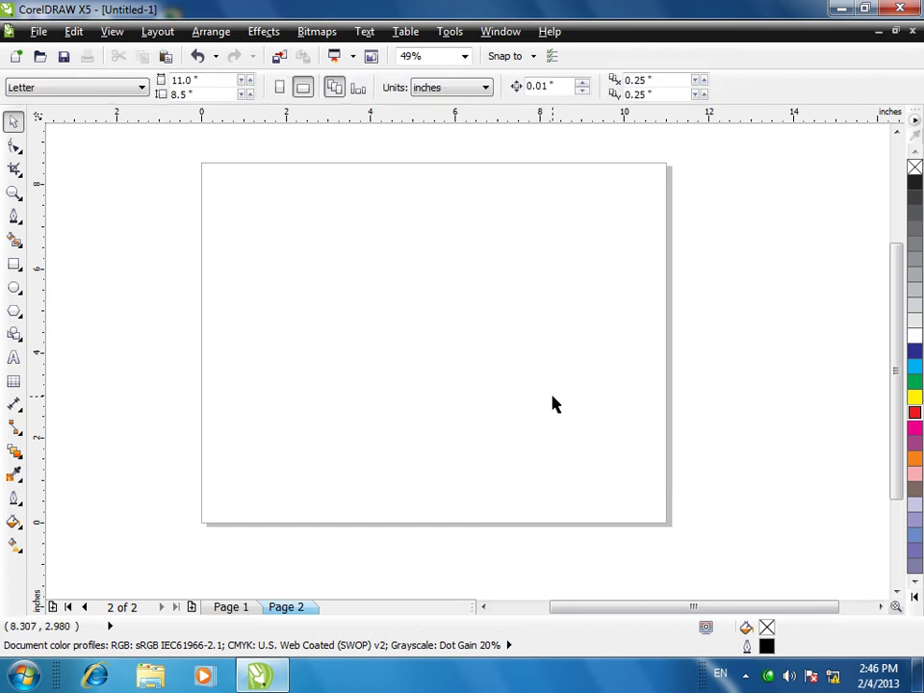
click(15, 264)
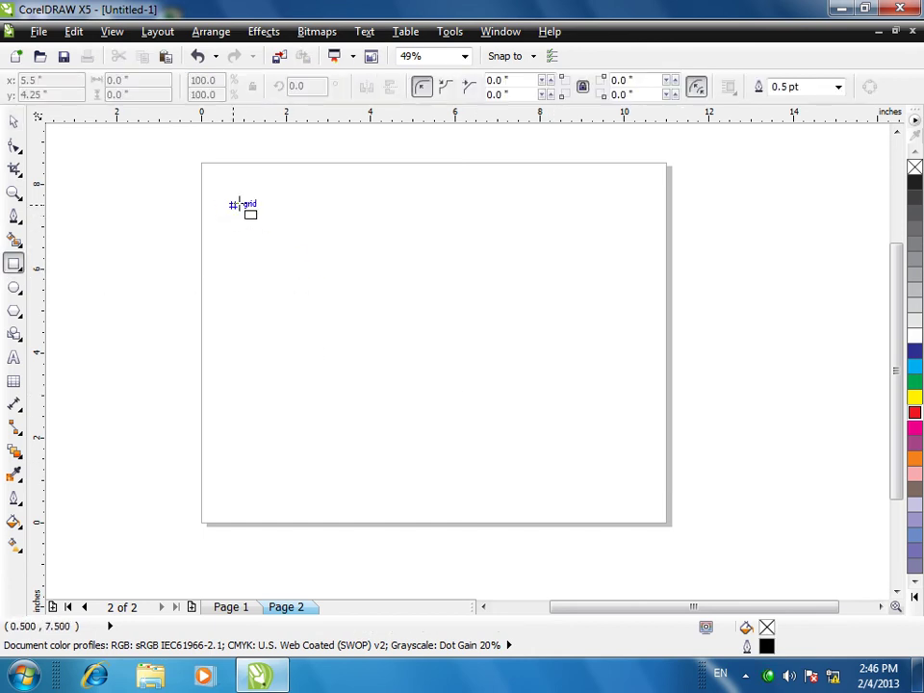
drag(243, 205, 402, 332)
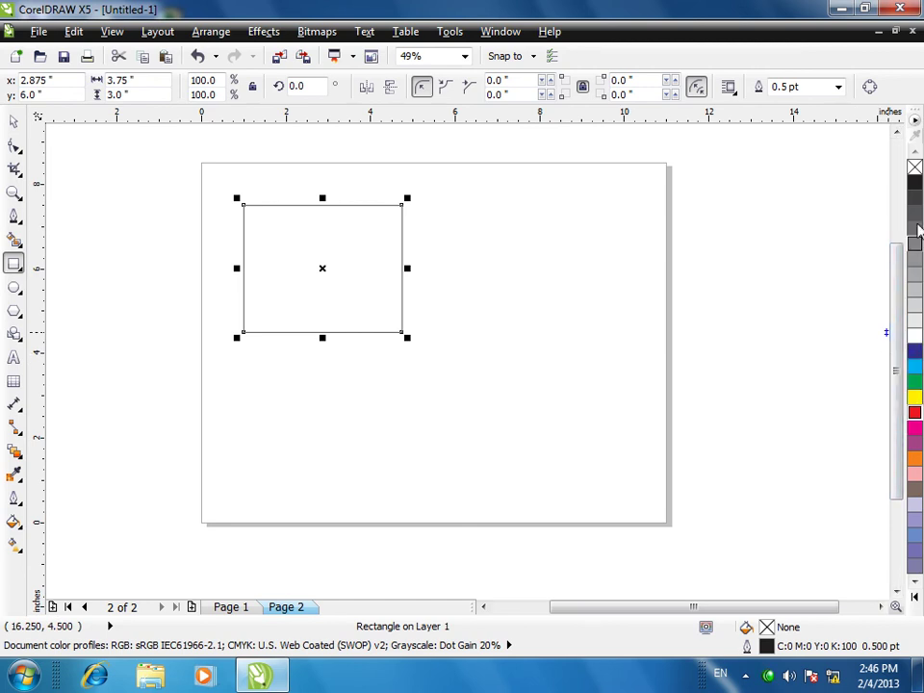
click(915, 183)
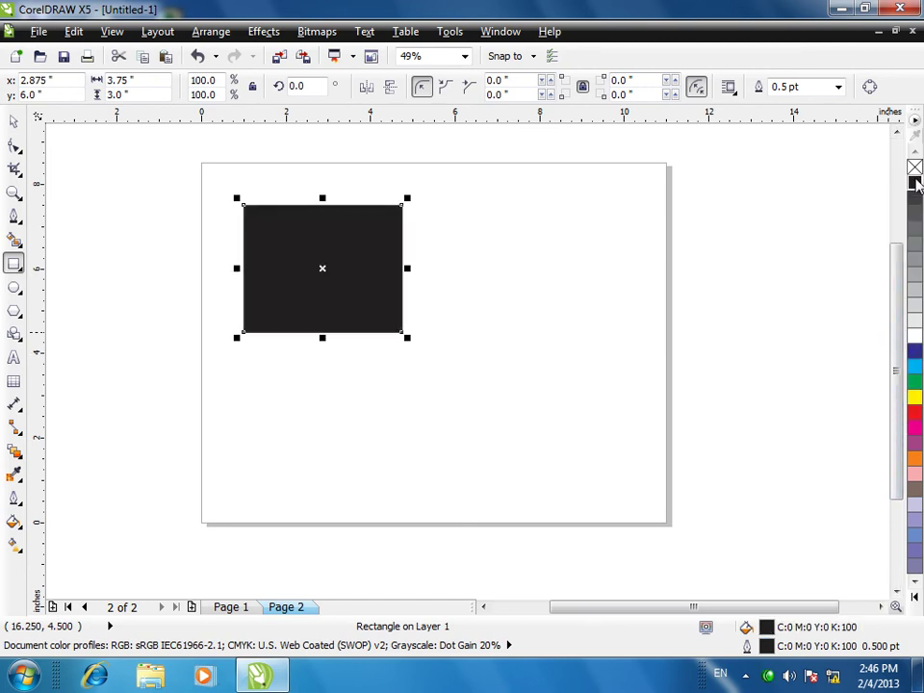
- Convert the black rectangle to a bitmap with a transparent background
click(365, 31)
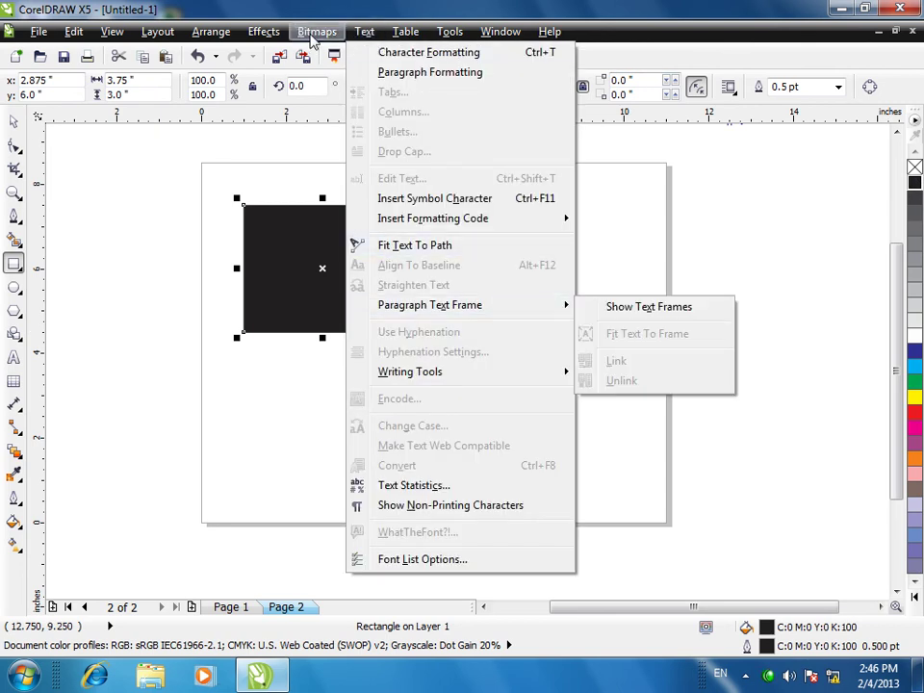
mouse_move(316, 31)
mouse_move(371, 387)
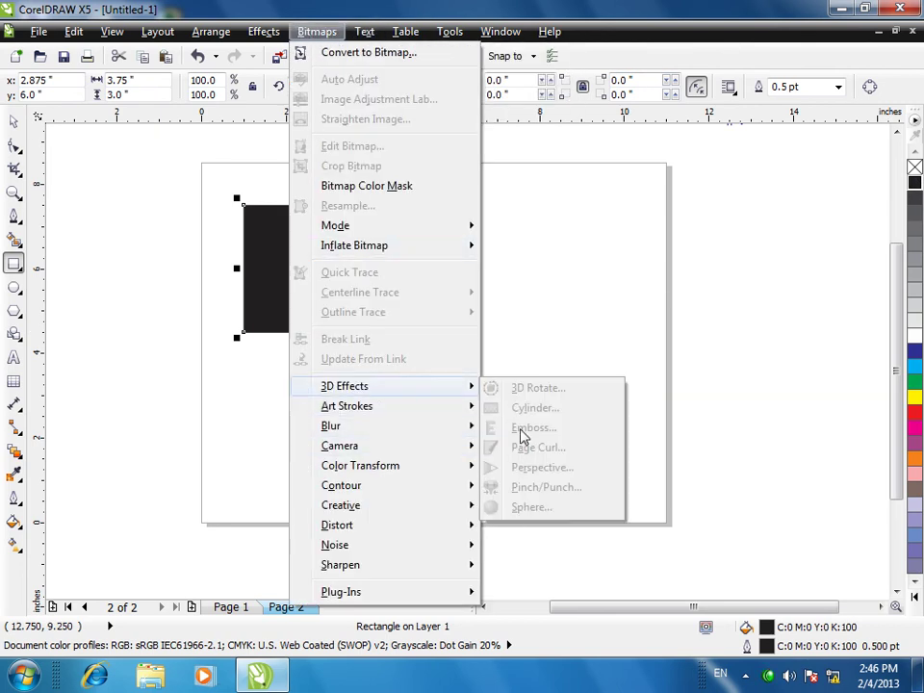
click(370, 54)
click(466, 387)
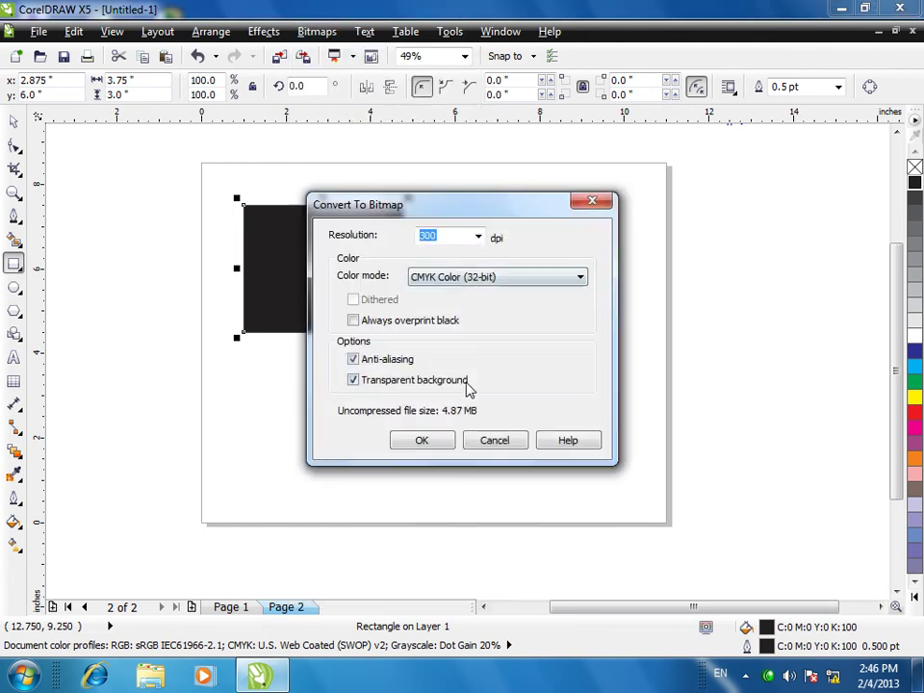
click(400, 438)
- Apply a red Page Curl to the bitmap's lower-right corner
click(317, 32)
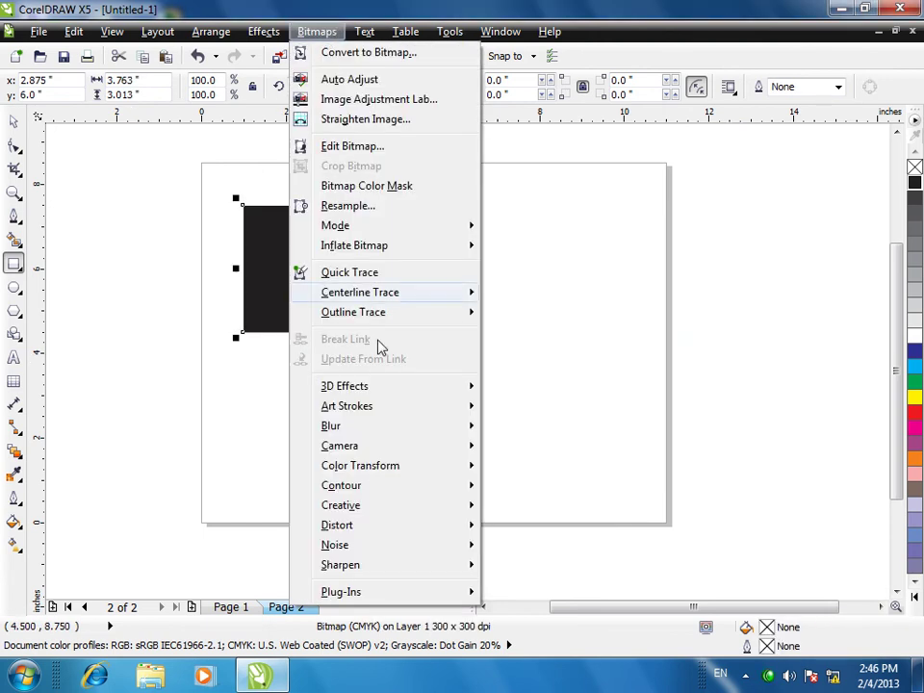
mouse_move(385, 385)
click(536, 447)
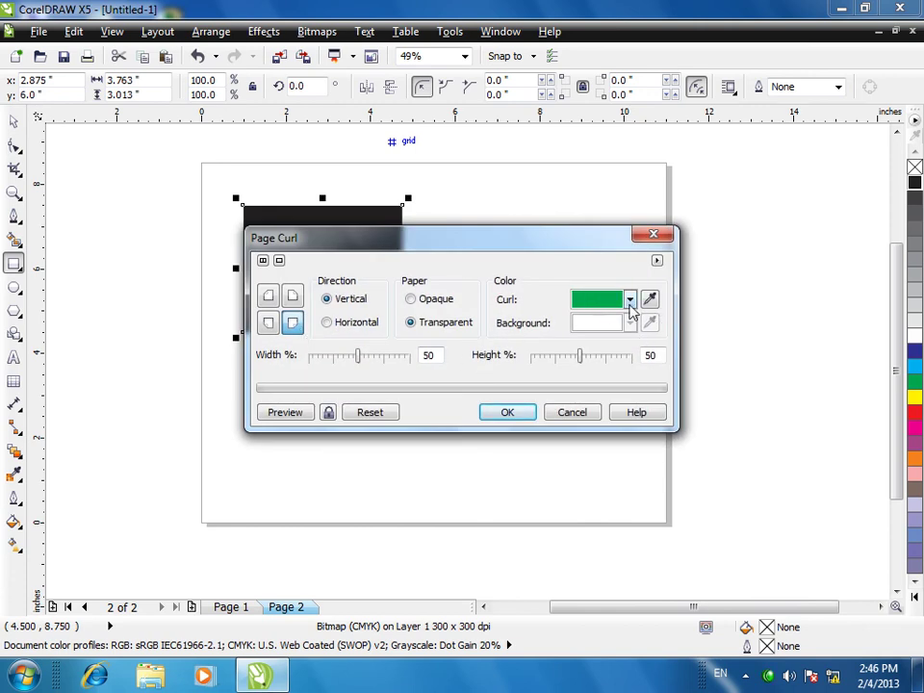
click(630, 301)
click(618, 353)
click(520, 412)
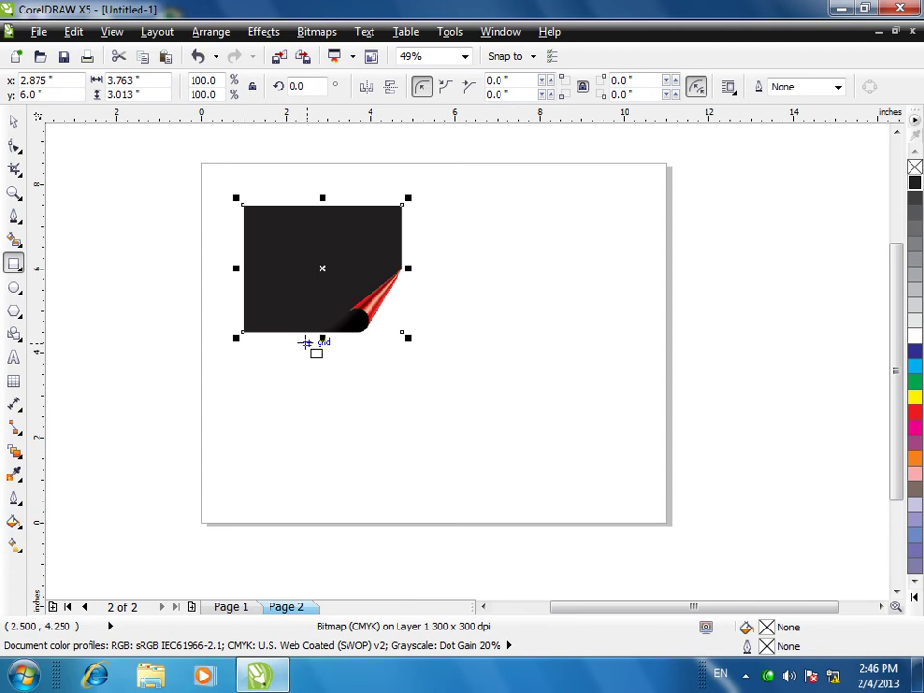
scroll(306, 343, up, 2)
- Draw a small white circle without outline at the black card's top-left corner
scroll(301, 328, down, 1)
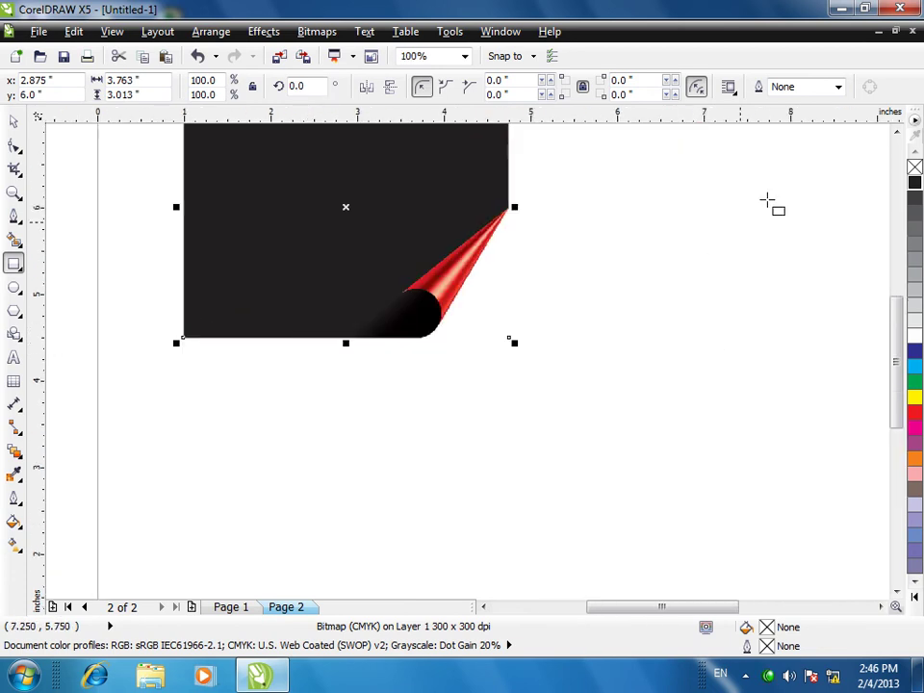
scroll(897, 128, up, 3)
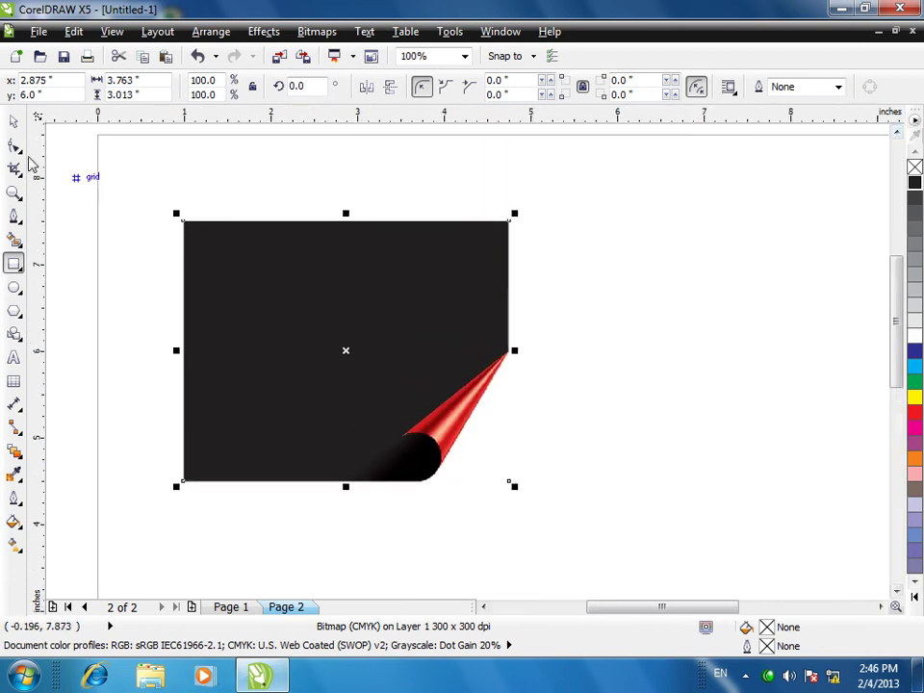
click(14, 120)
scroll(260, 298, up, 2)
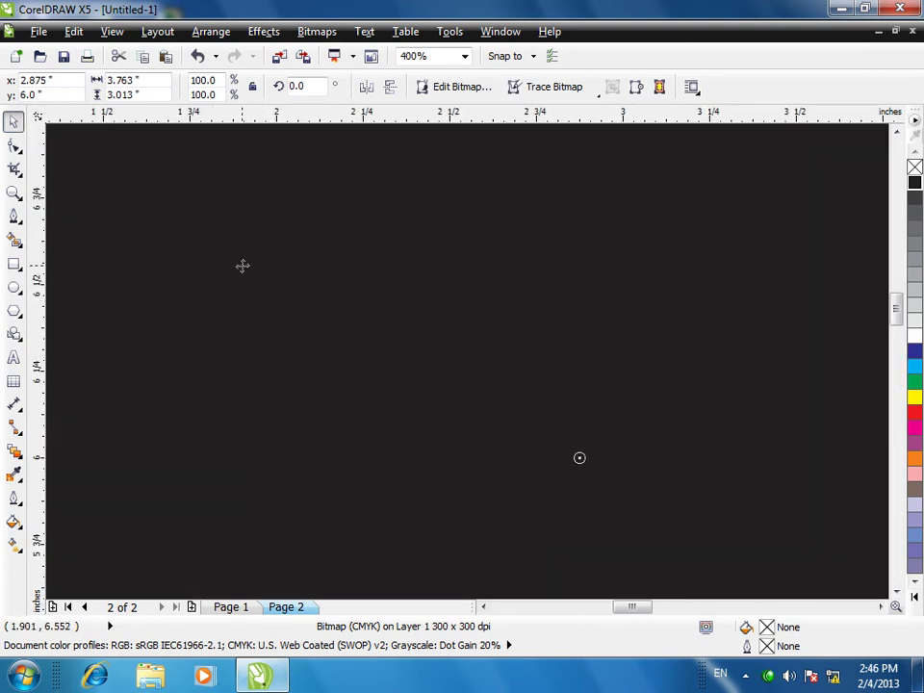
scroll(268, 328, down, 1)
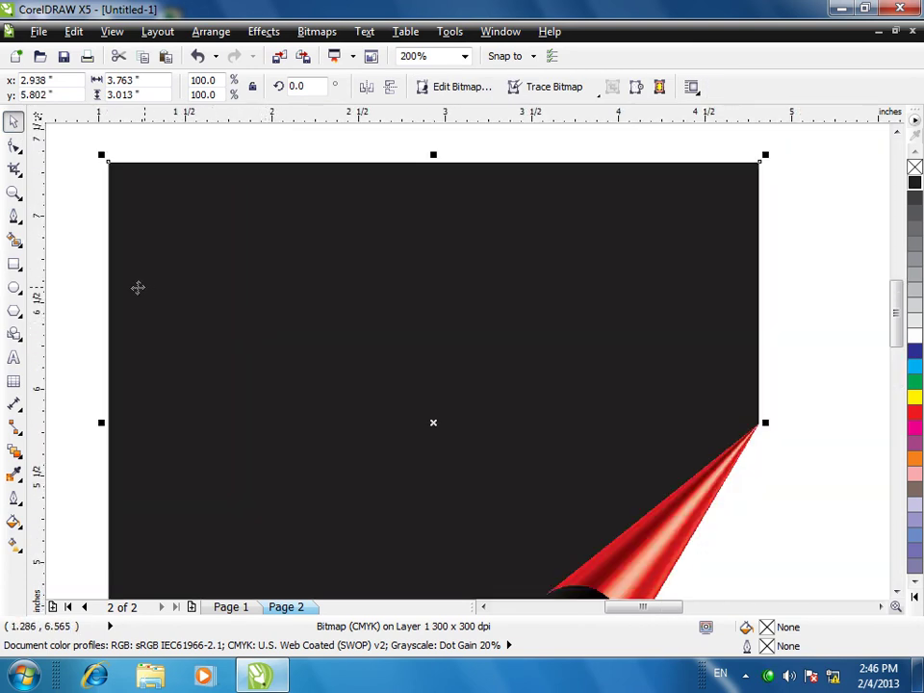
click(14, 286)
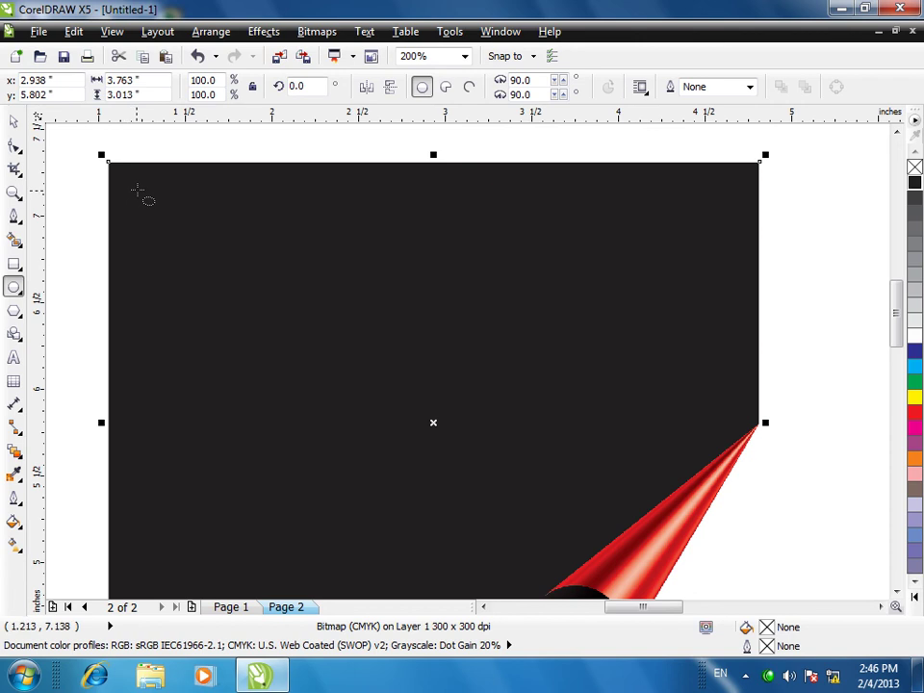
drag(136, 189, 180, 229)
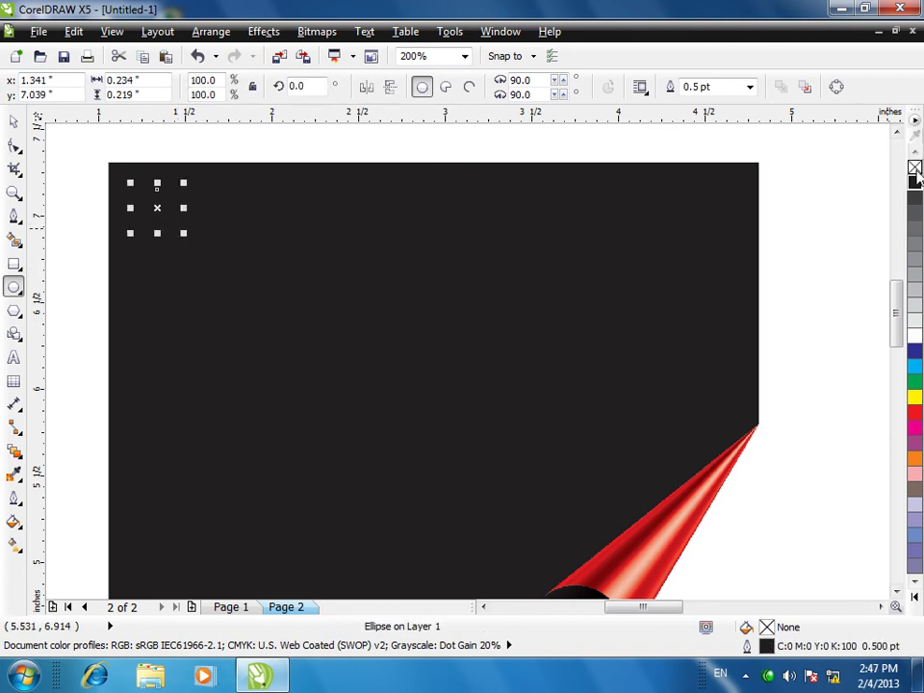
right_click(914, 168)
click(914, 334)
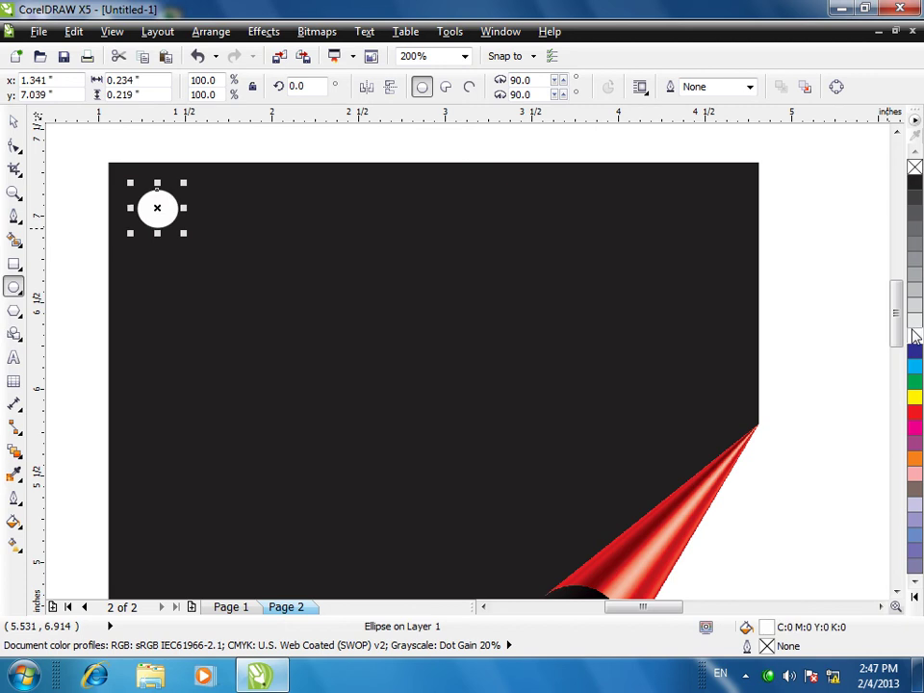
key(Escape)
scroll(532, 294, down, 2)
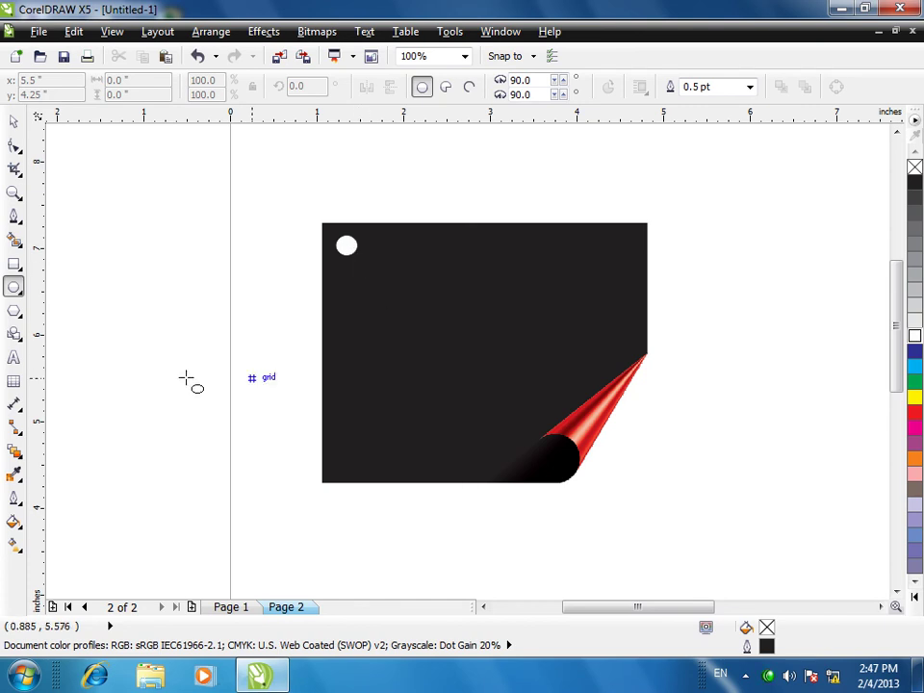
click(14, 123)
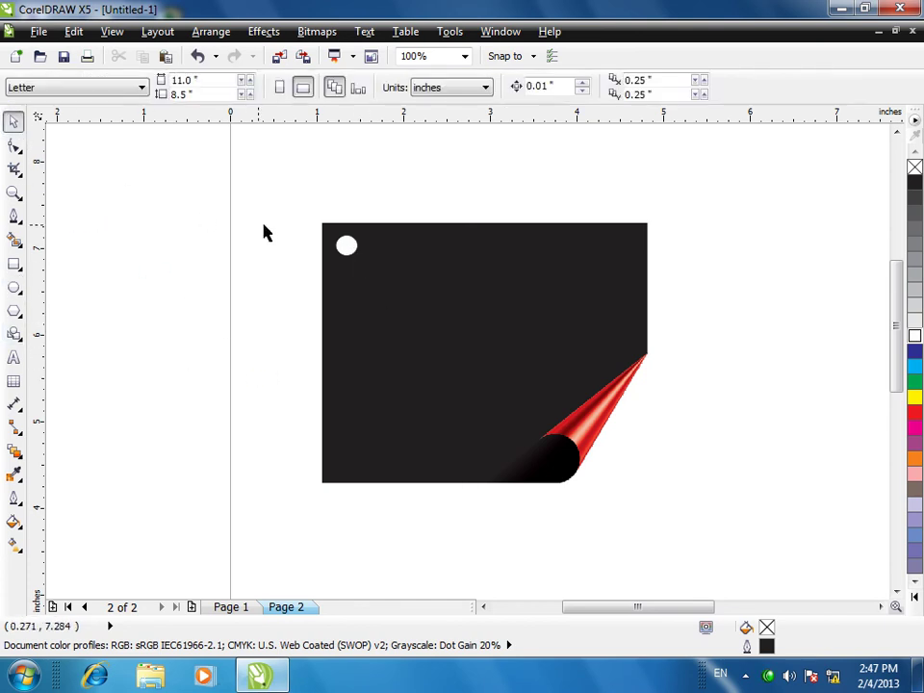
- Group the black card with its white circle and tilt the tag slightly clockwise
drag(289, 211, 725, 498)
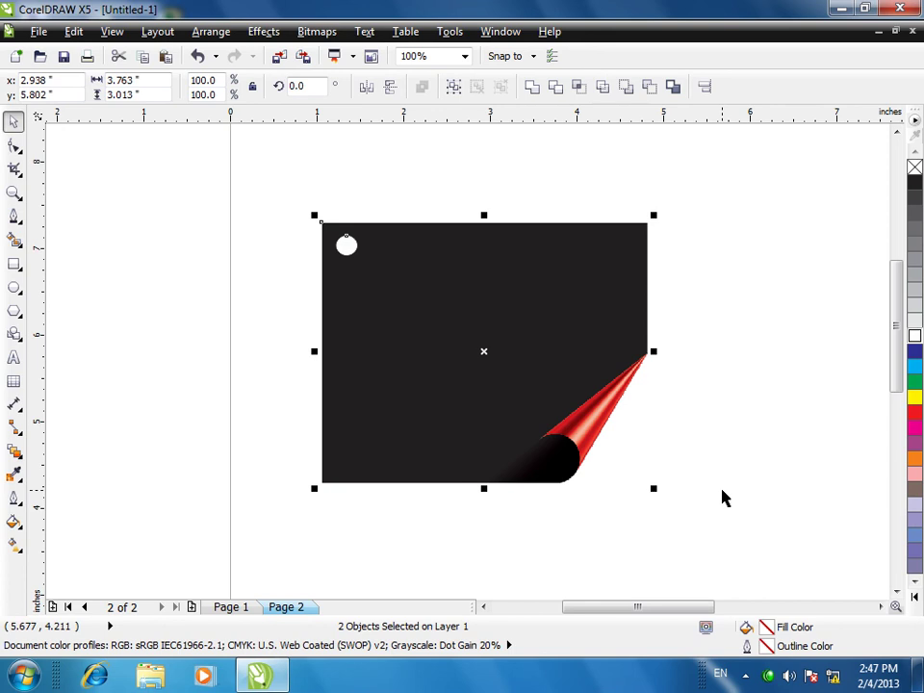
key(ctrl+g)
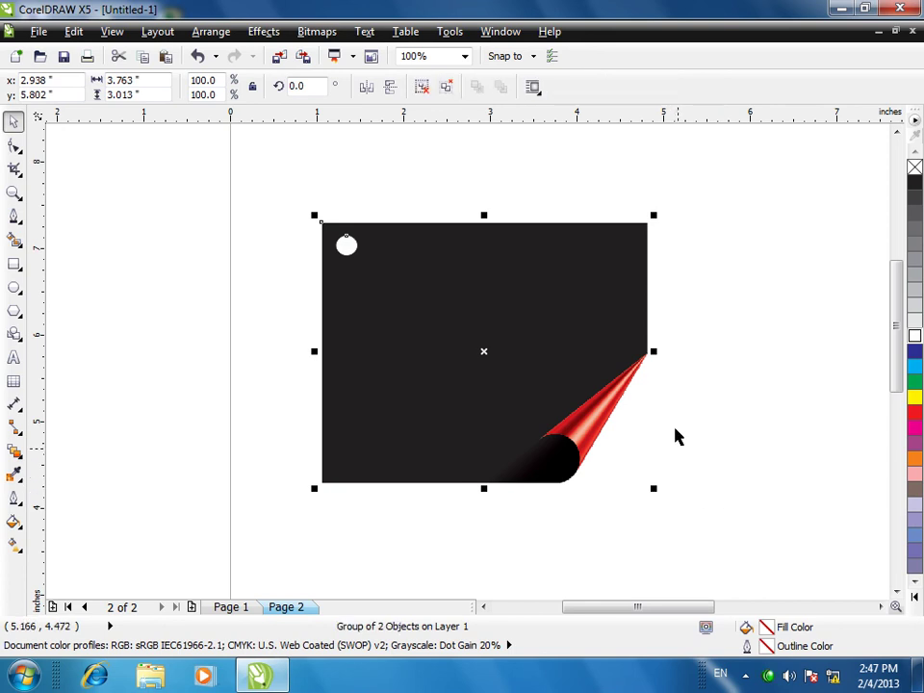
click(480, 340)
drag(653, 215, 666, 251)
click(765, 359)
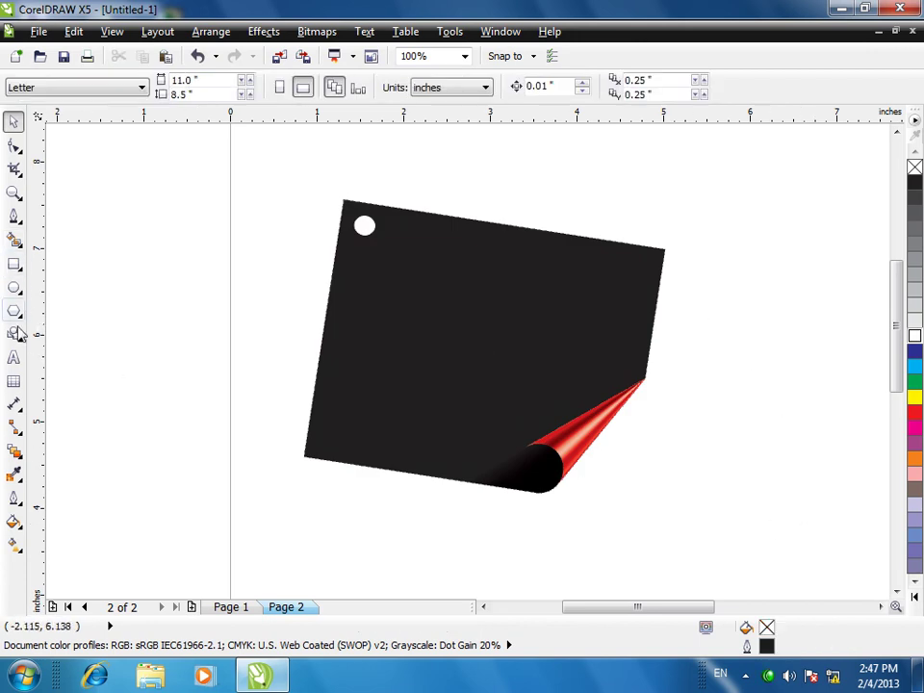
- Add the phone number left of the tag as white Cooper Black text
click(14, 357)
click(273, 364)
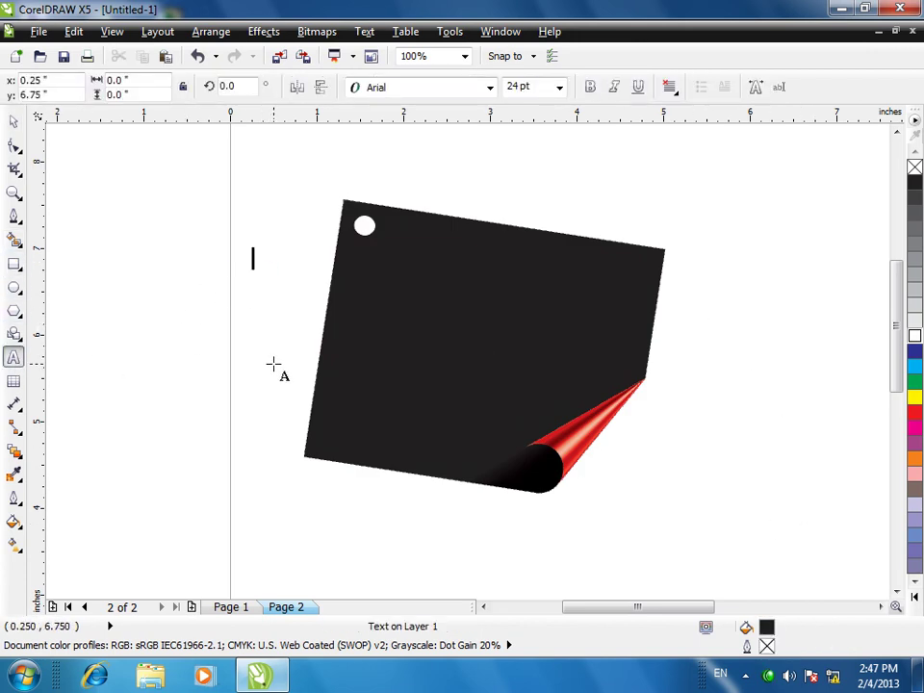
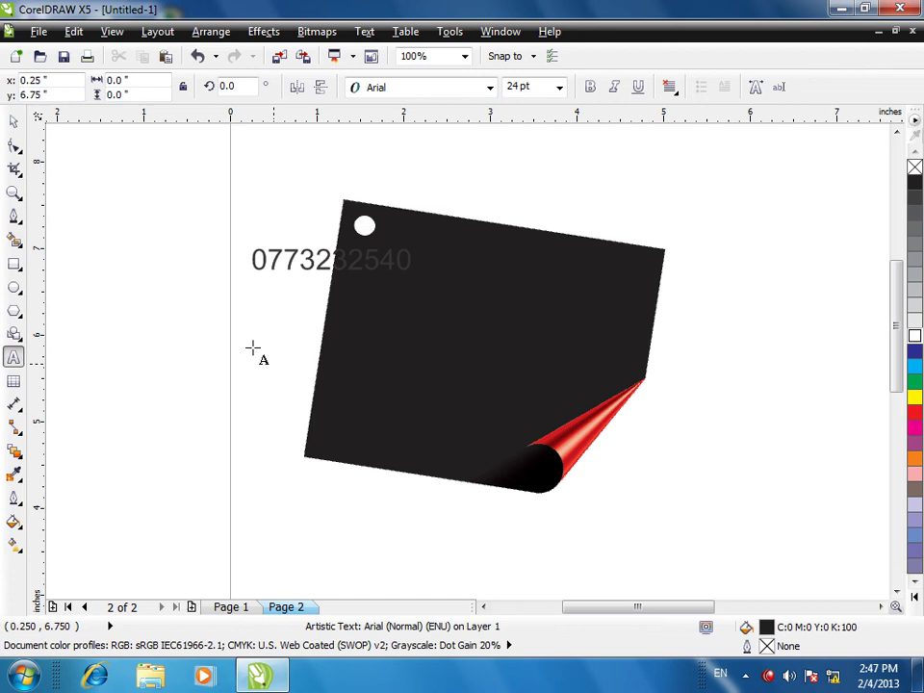
click(13, 121)
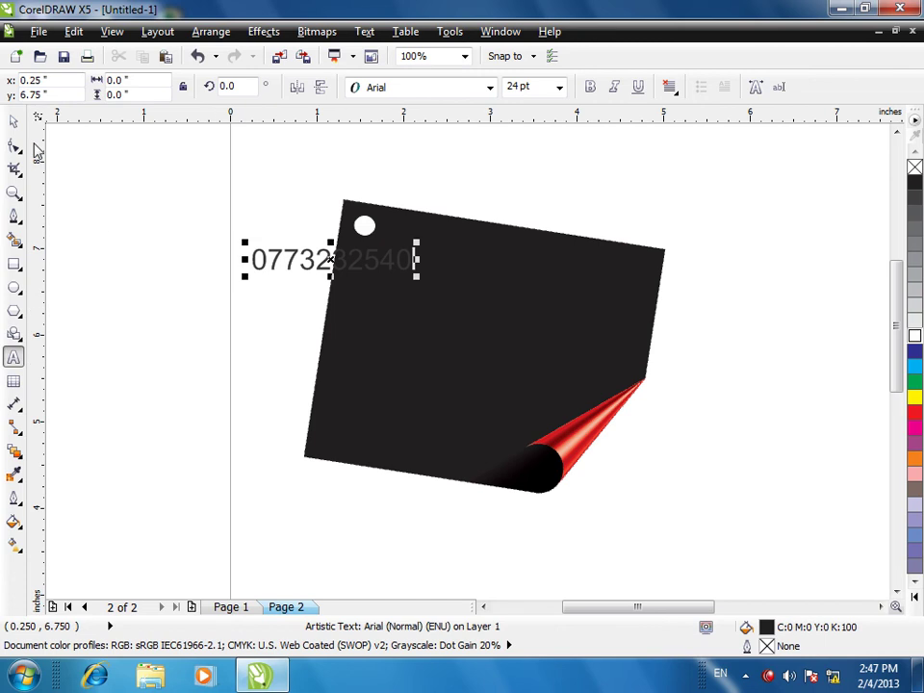
click(491, 89)
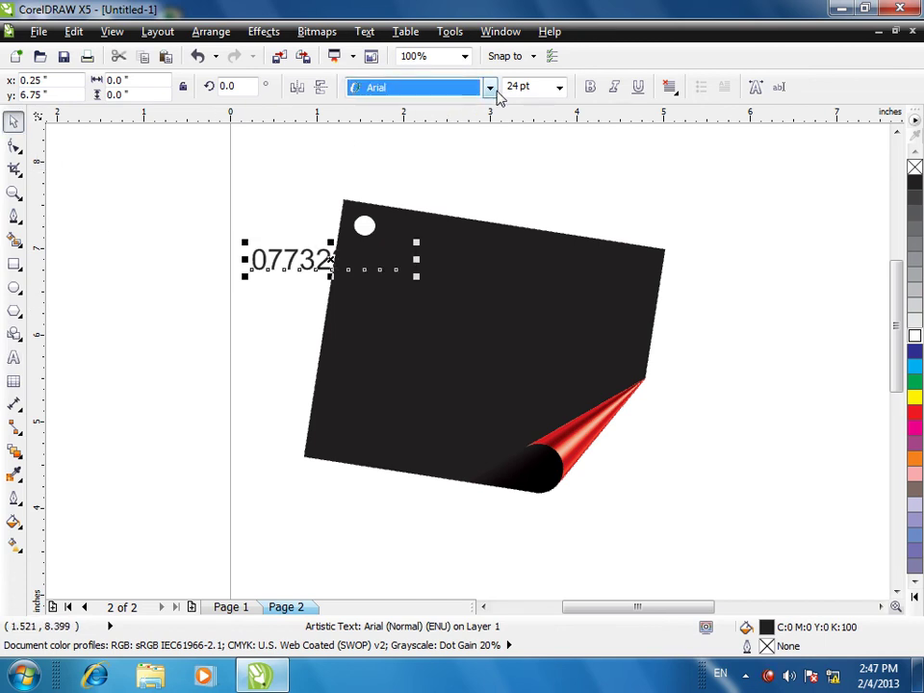
click(395, 164)
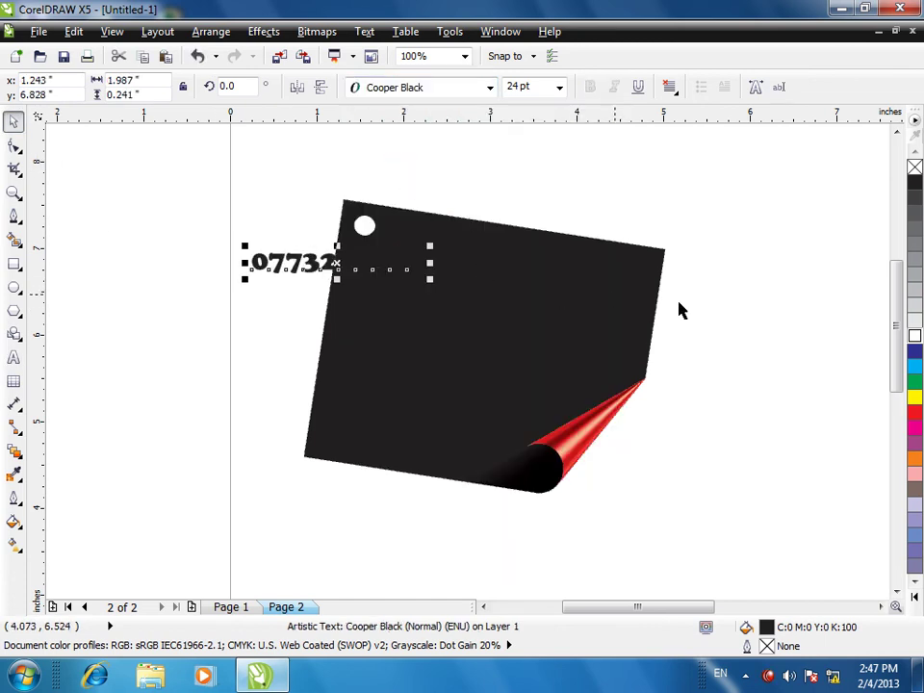
click(914, 336)
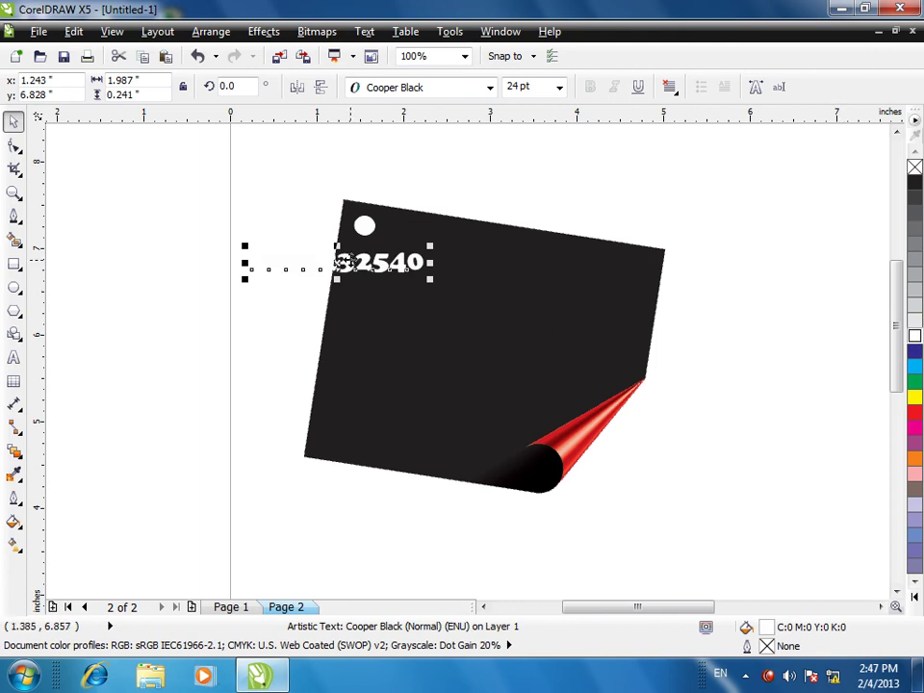
- Move the phone number onto the tag and tilt it to about 352.8° to match
drag(364, 260, 469, 273)
click(469, 276)
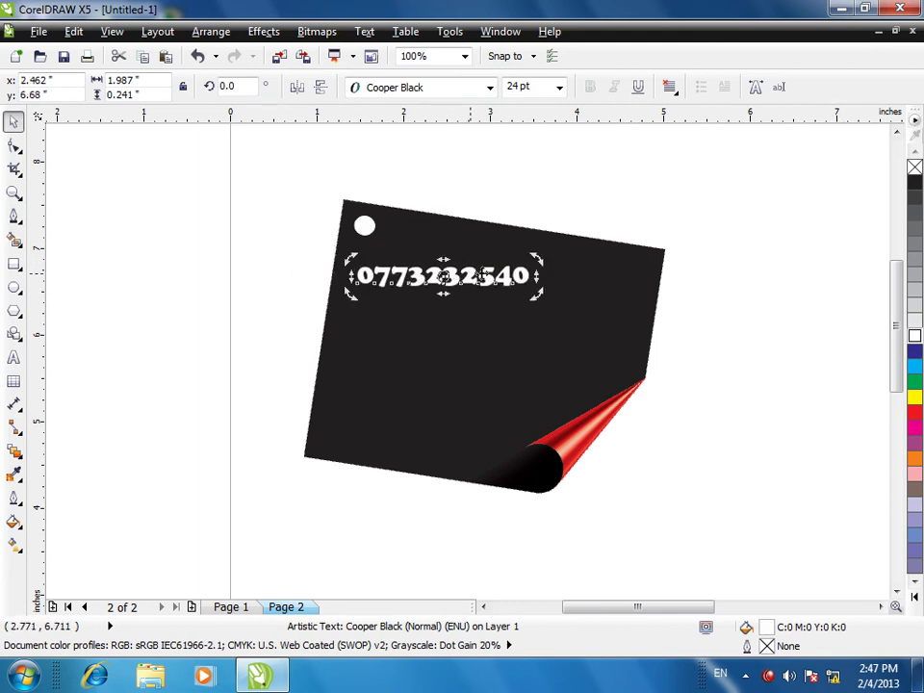
drag(538, 261, 552, 272)
drag(468, 280, 516, 276)
click(642, 418)
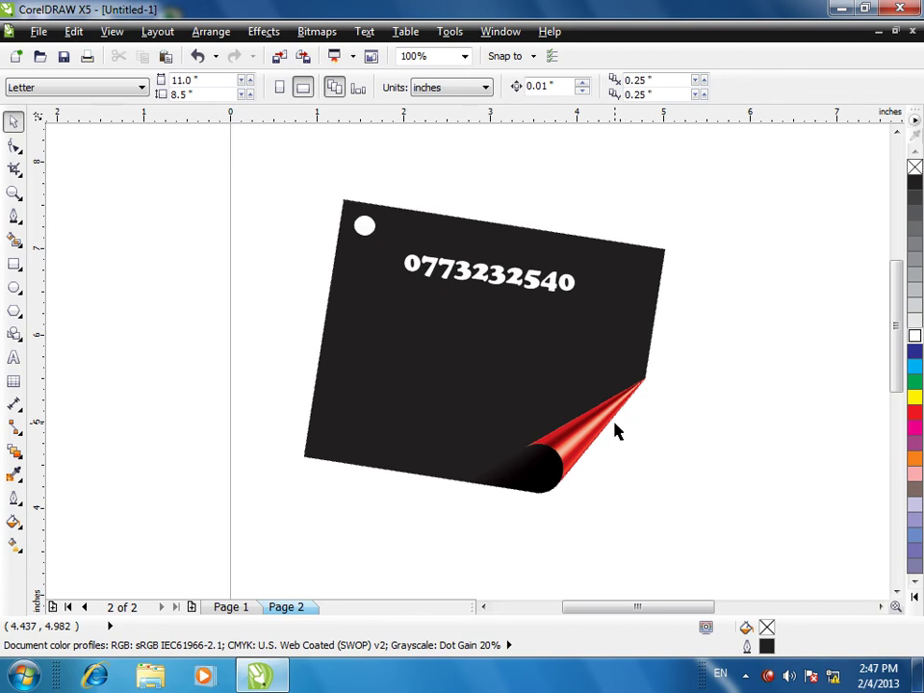
- Type the two-line branch address left of the card, then drag it onto the black tag
click(13, 357)
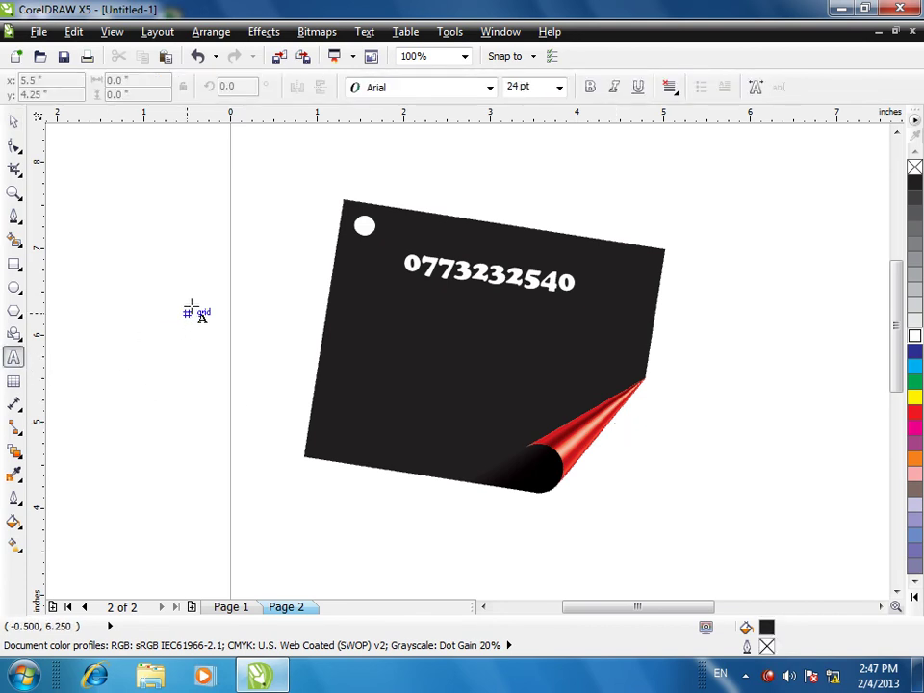
click(195, 331)
text(kA)
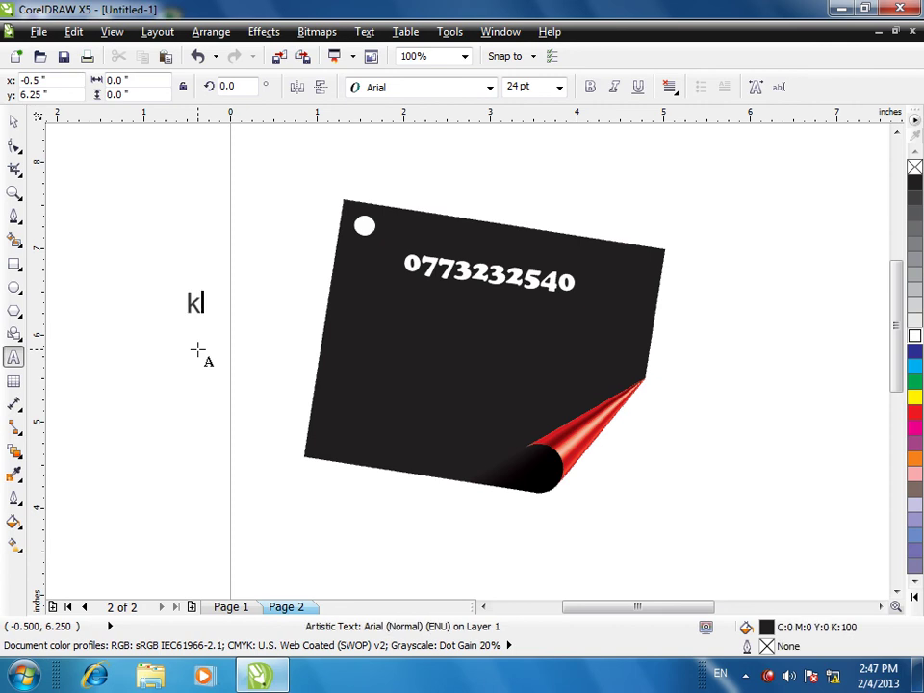
key(BackSpace)
key(BackSpace)
text(Kabul)
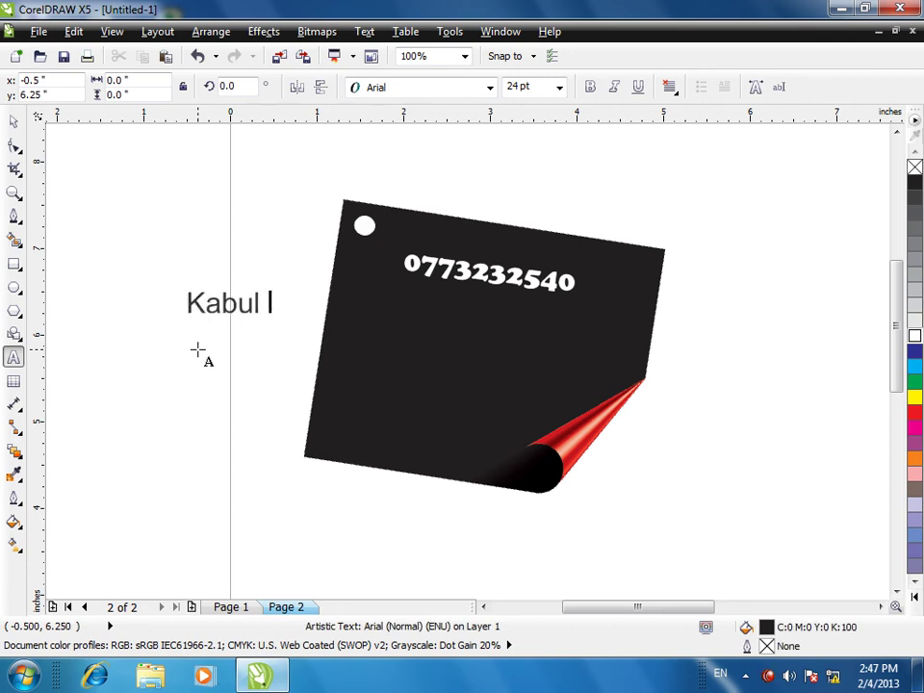
text( Chal)
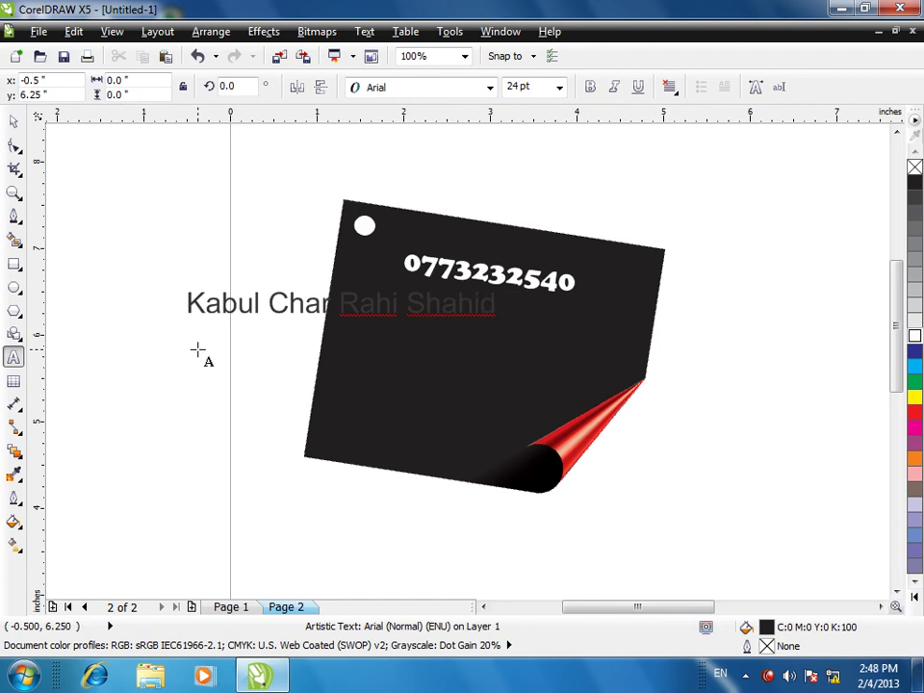
key(Return)
text(Dehbori)
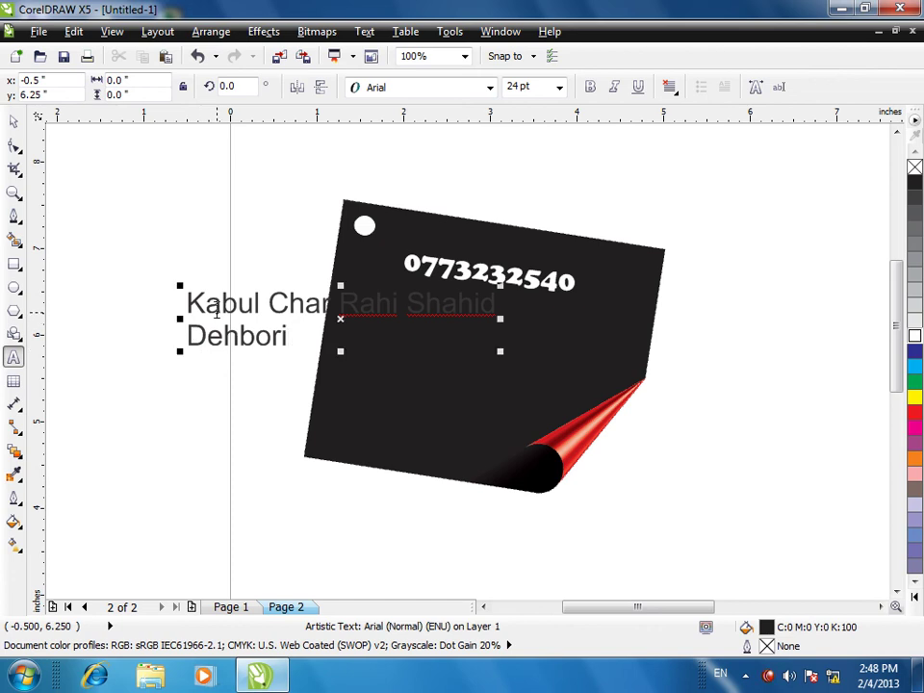
text( (Main Branch)
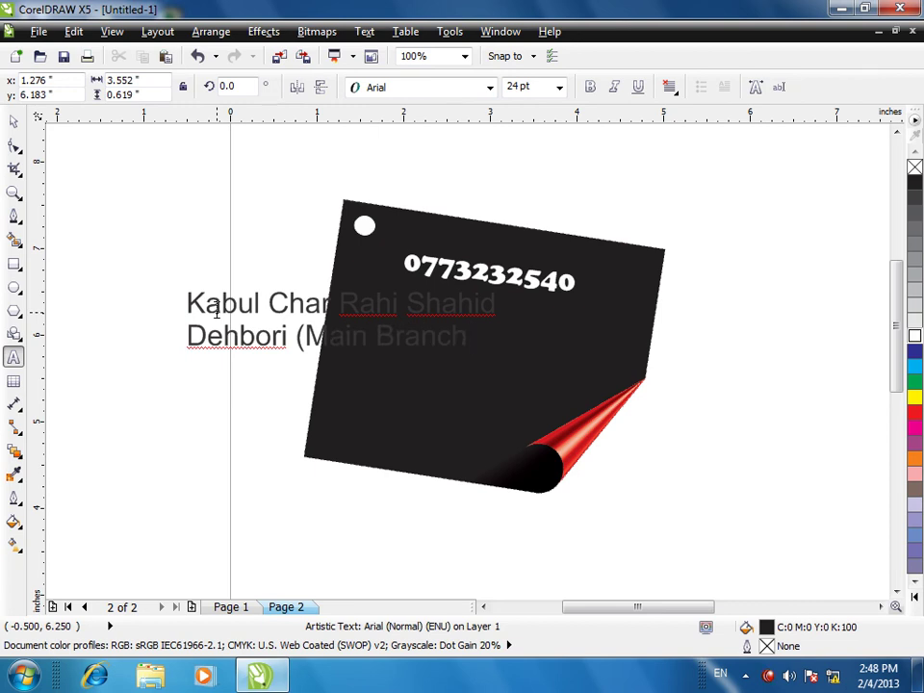
click(14, 121)
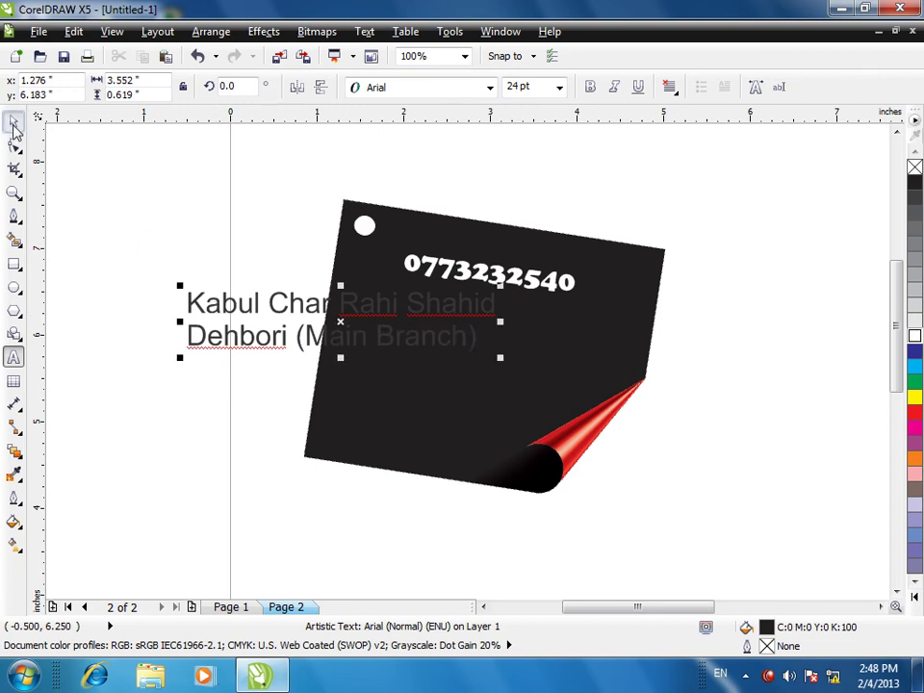
key(shift+Page_Down)
drag(255, 307, 404, 327)
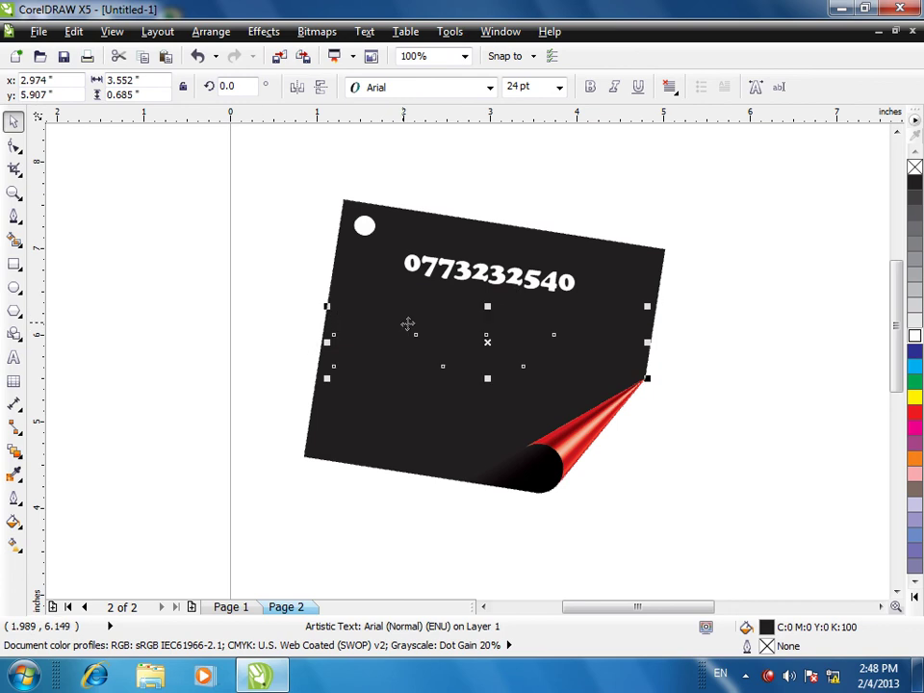
- Make the address text white and tilt it to match the tag
click(444, 357)
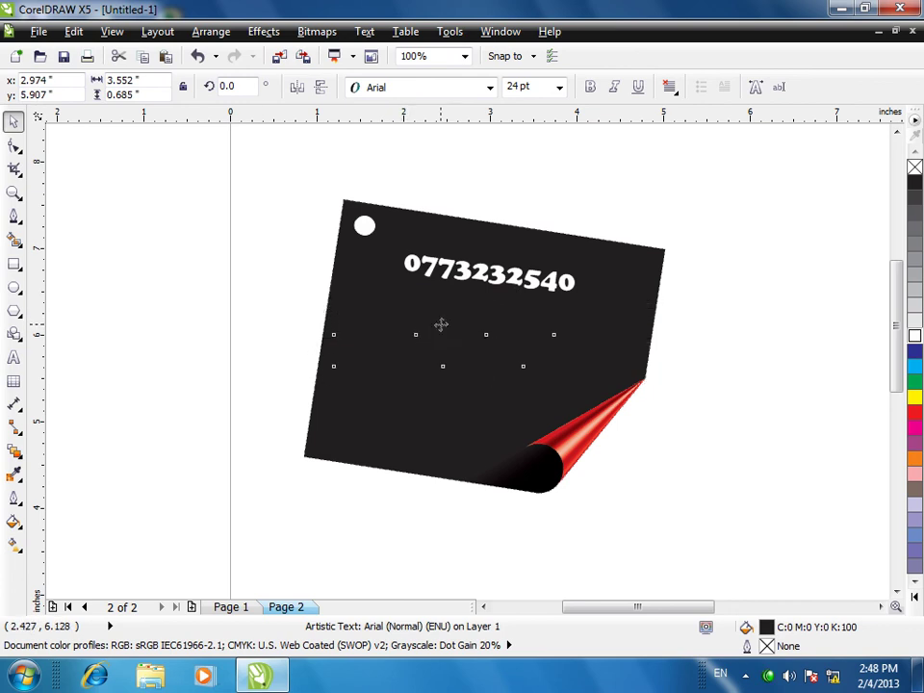
click(915, 334)
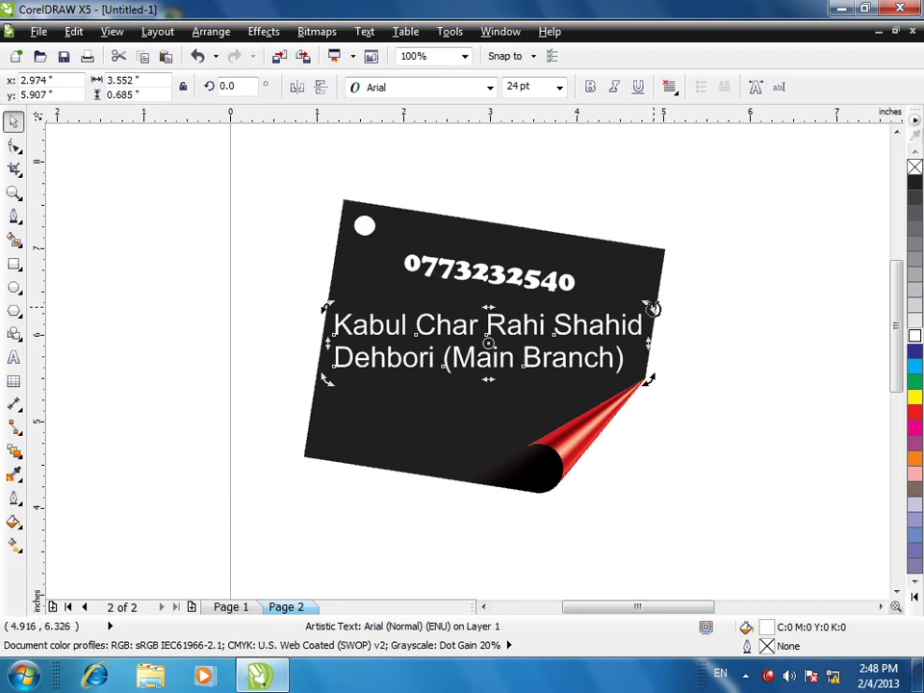
drag(652, 308, 663, 334)
click(708, 325)
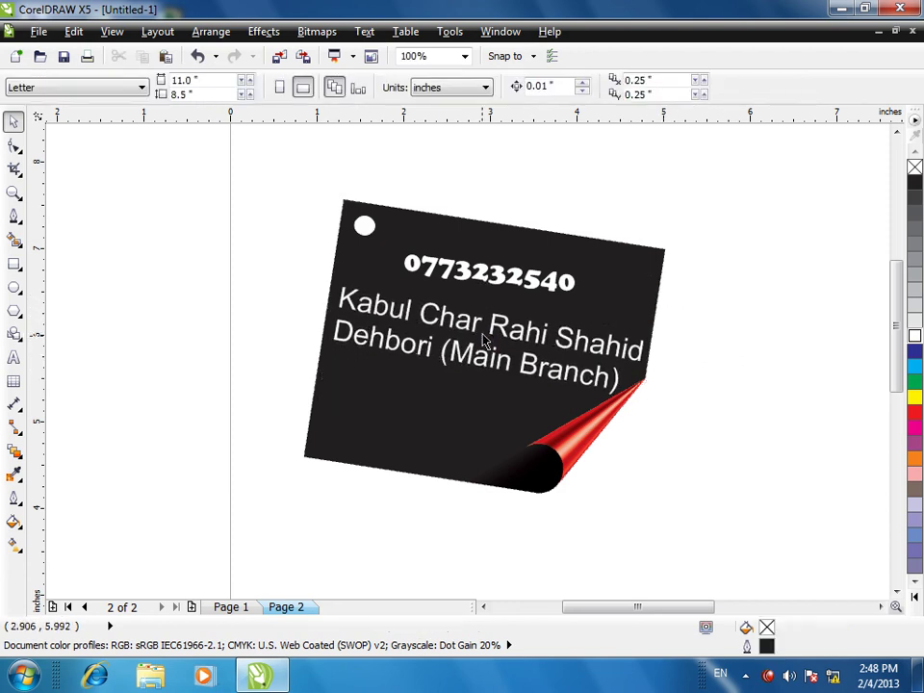
- Shrink the address text, undoing an accidental move of the tag
click(427, 314)
drag(325, 280, 374, 312)
drag(470, 337, 447, 319)
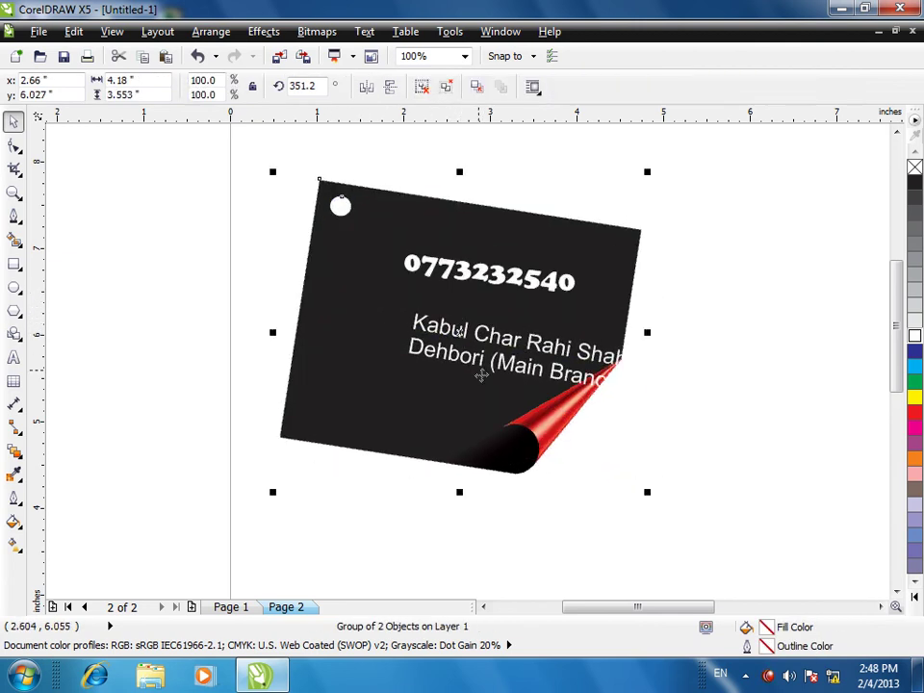
key(ctrl+z)
- Position the address just below the phone number, tilted to 352.4°
click(621, 366)
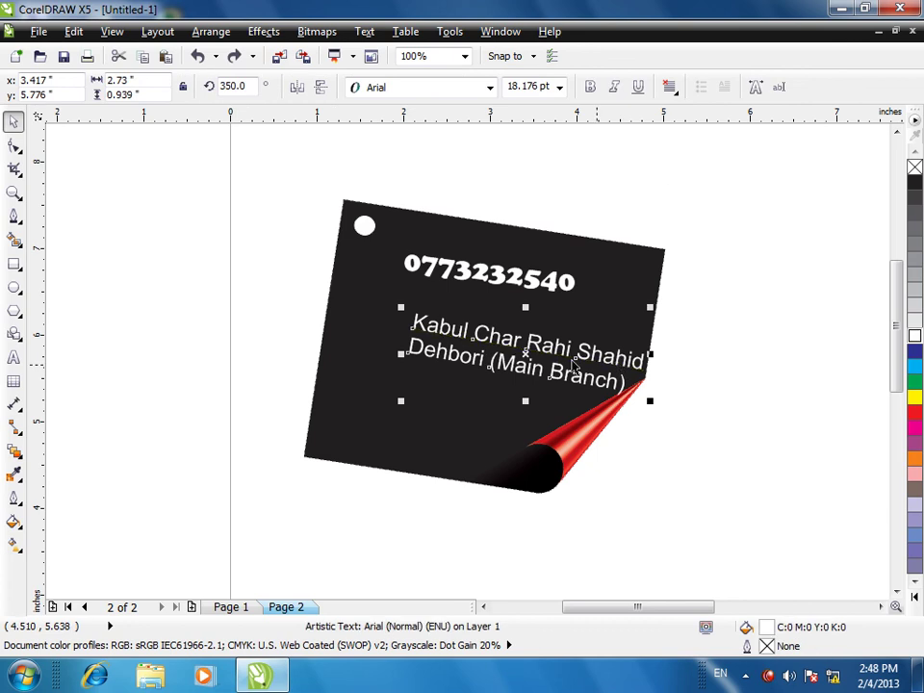
click(598, 349)
drag(654, 312, 650, 305)
click(730, 373)
drag(527, 353, 469, 312)
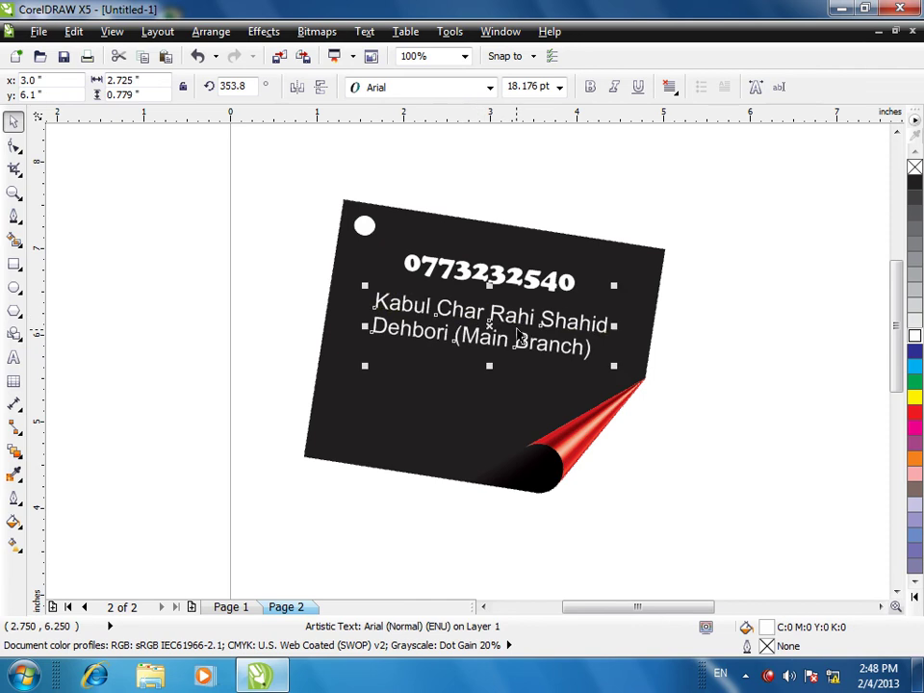
click(594, 306)
drag(610, 291, 632, 292)
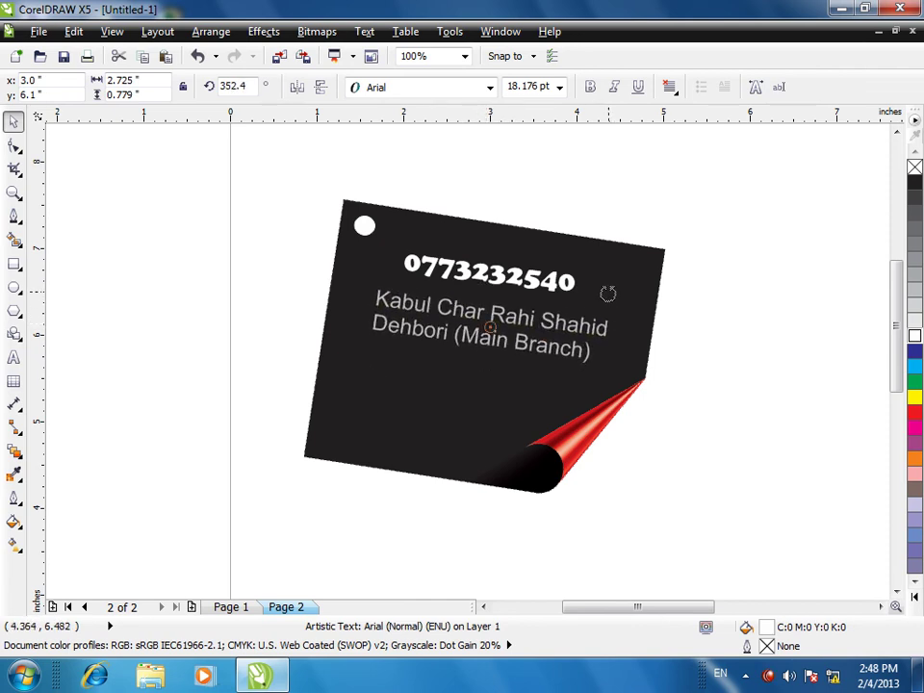
click(796, 372)
click(554, 348)
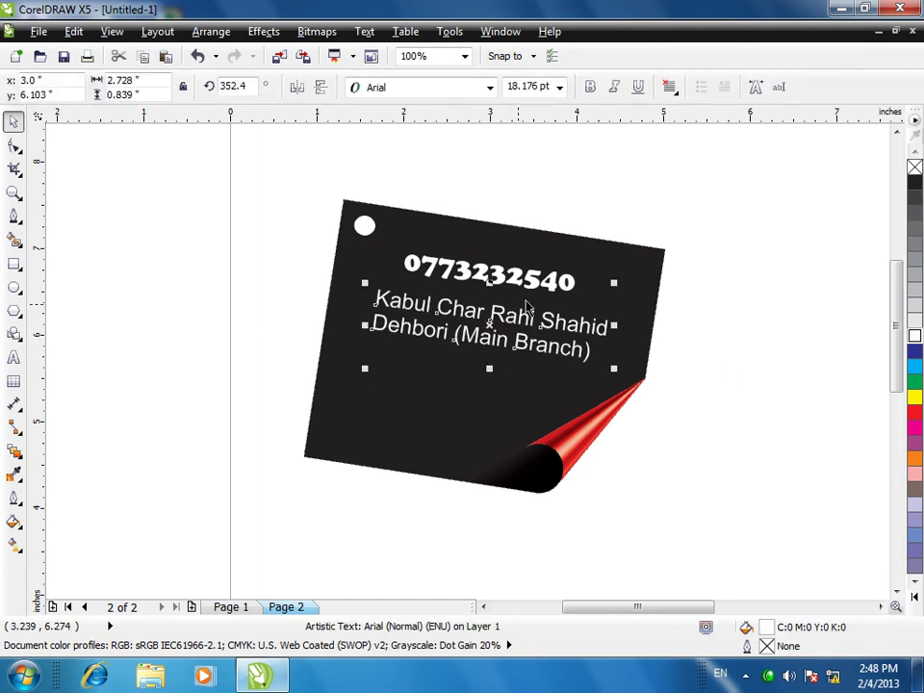
- Change the address font to Brush Script MT, keeping its 18.176 pt size
click(489, 88)
scroll(404, 442, down, 3)
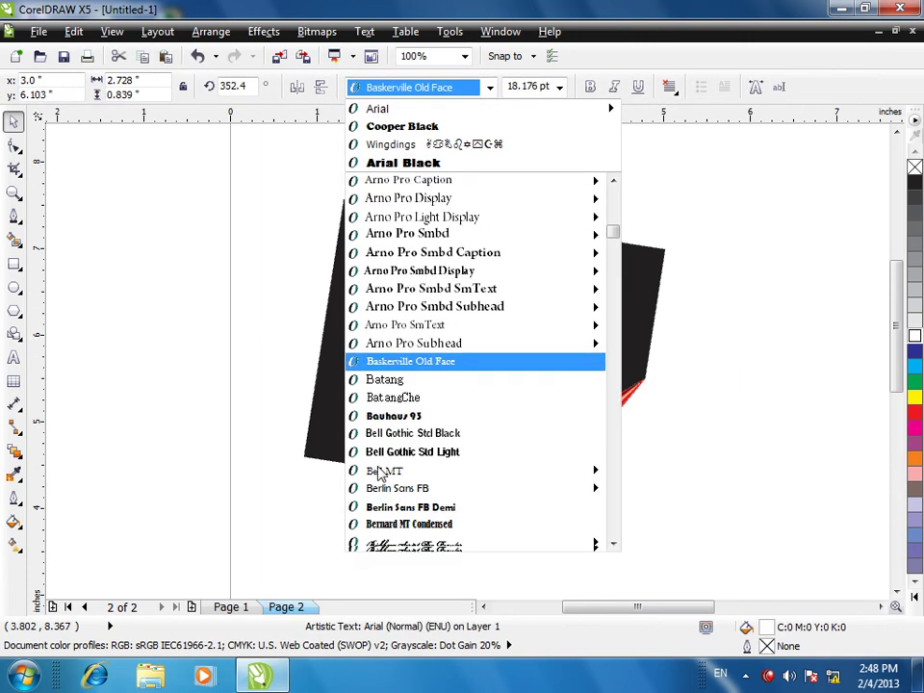
scroll(404, 500, down, 3)
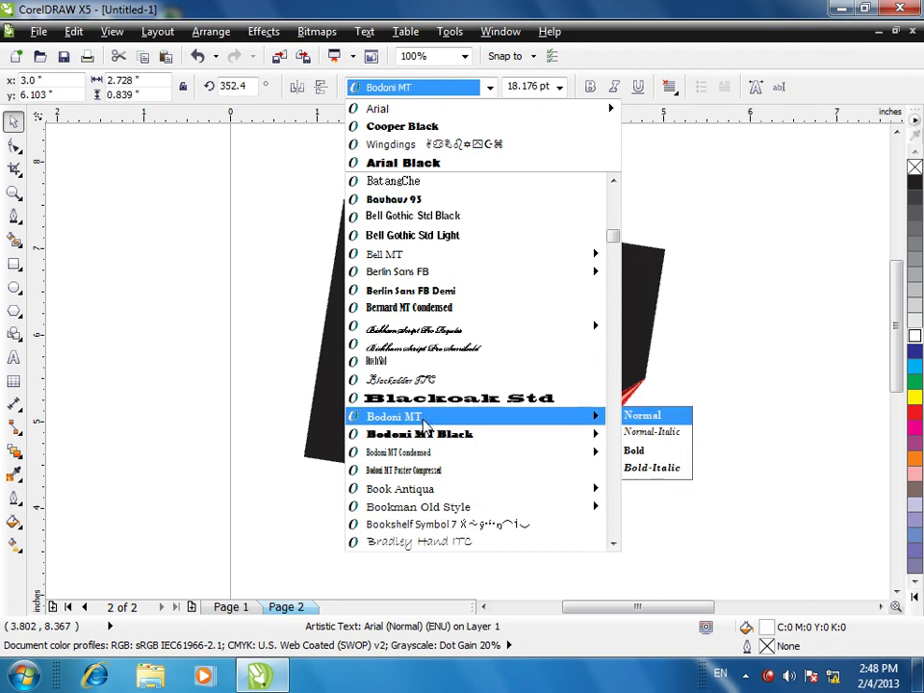
scroll(405, 476, down, 3)
click(404, 471)
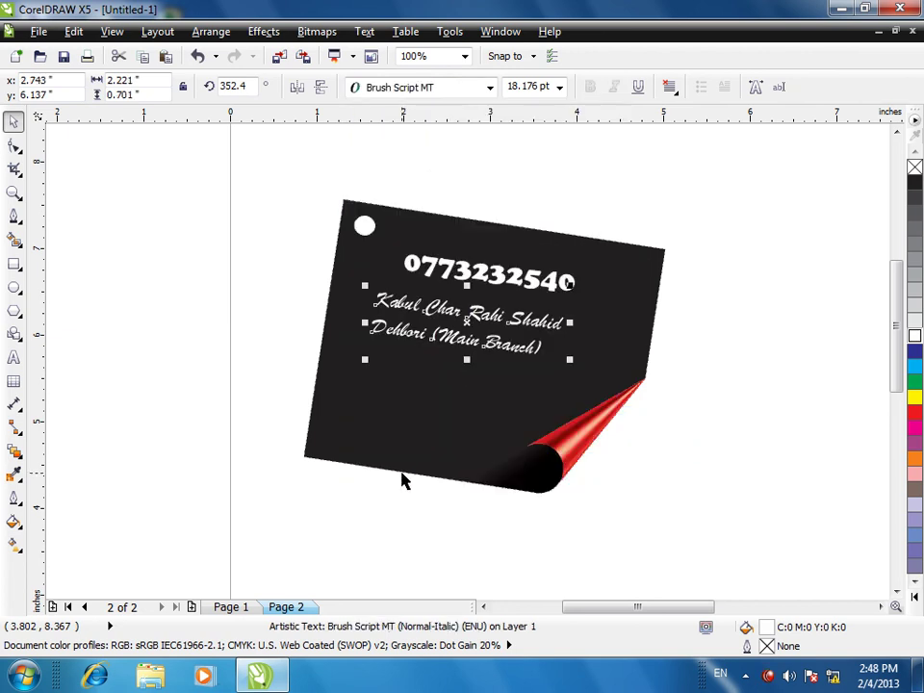
click(186, 414)
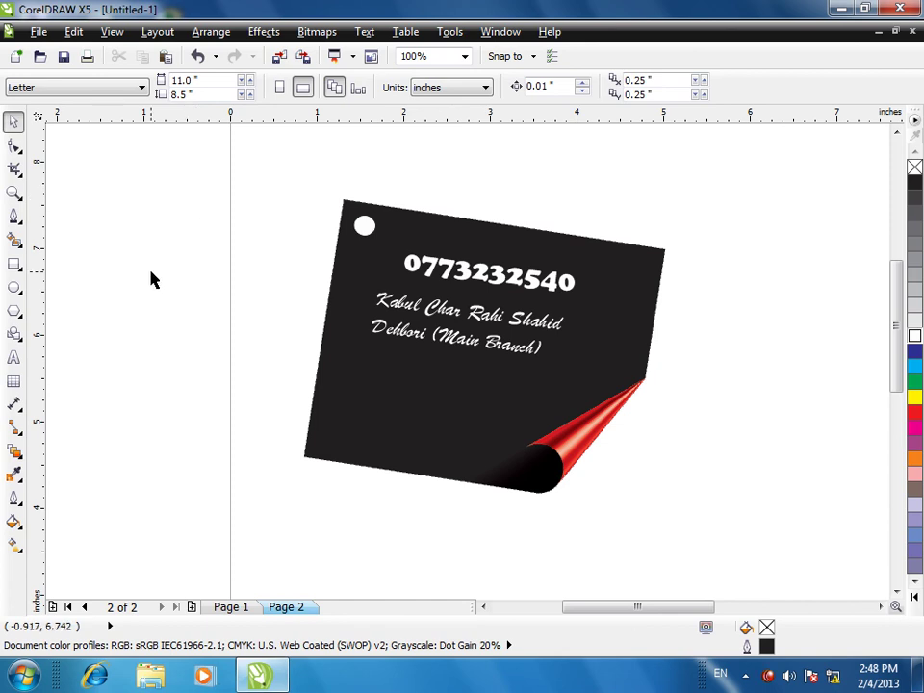
- Draw a small circle left of the tag with a 4 pt red outline and no fill
click(13, 287)
drag(159, 258, 209, 303)
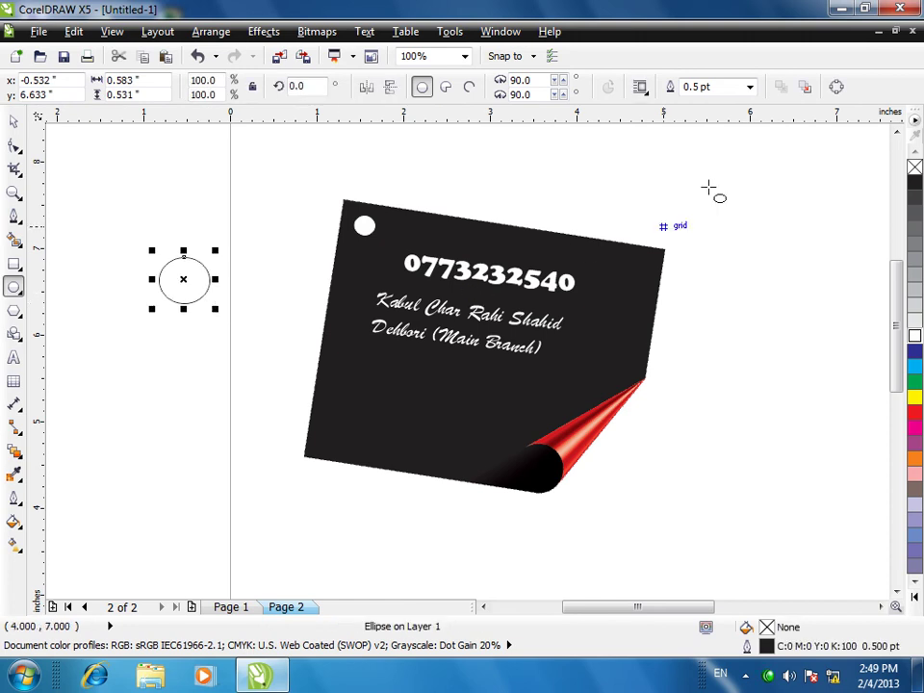
click(748, 88)
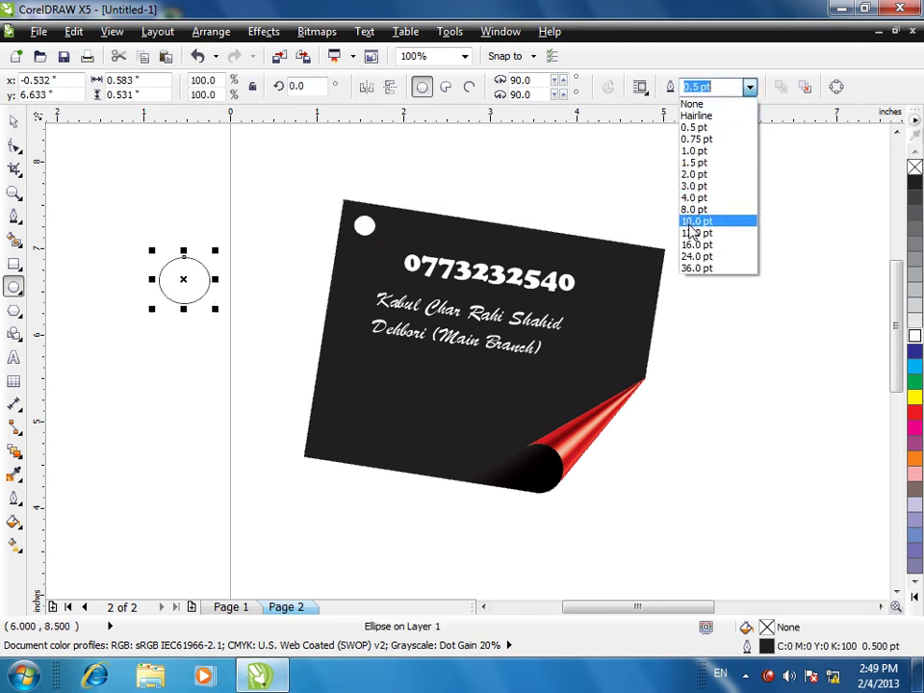
click(696, 220)
click(748, 87)
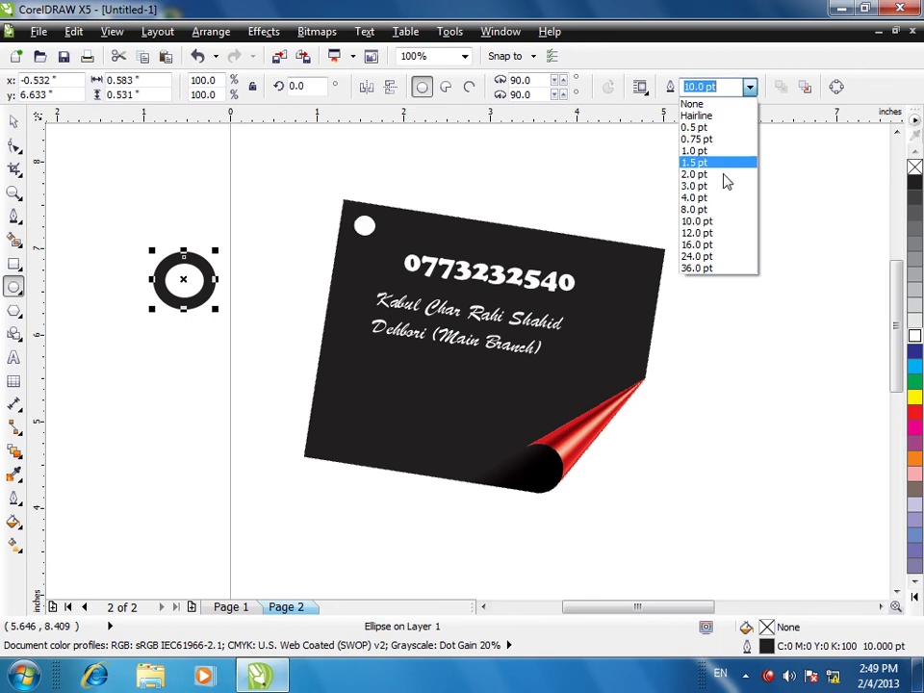
click(694, 197)
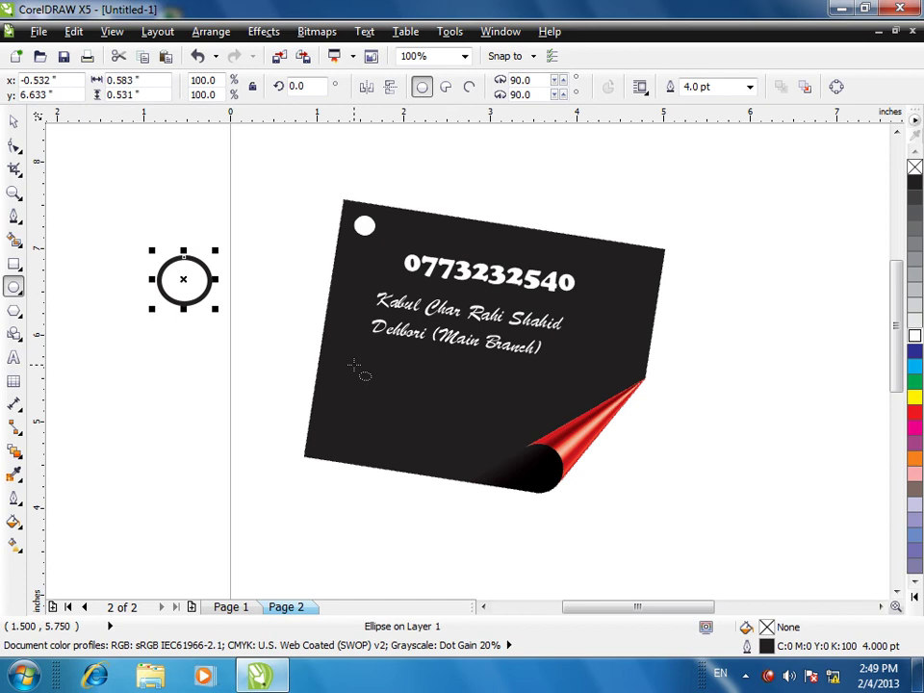
click(915, 414)
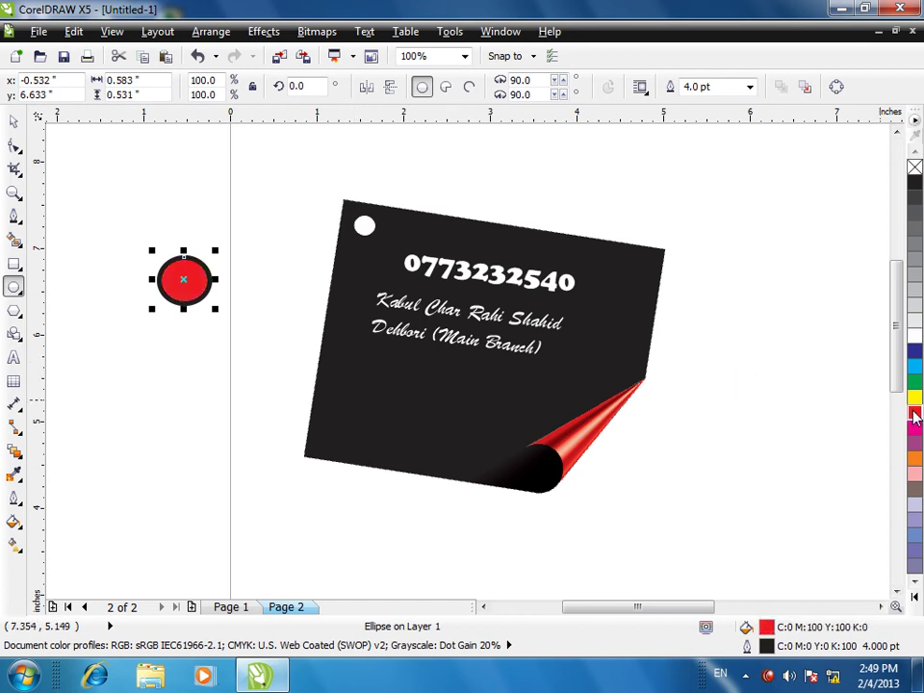
key(ctrl+z)
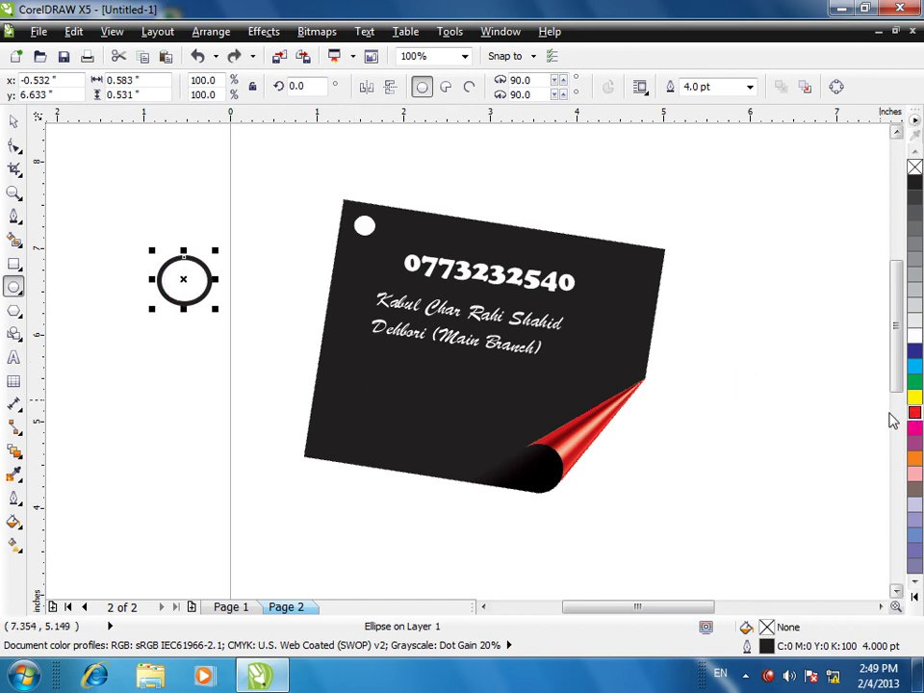
right_click(914, 412)
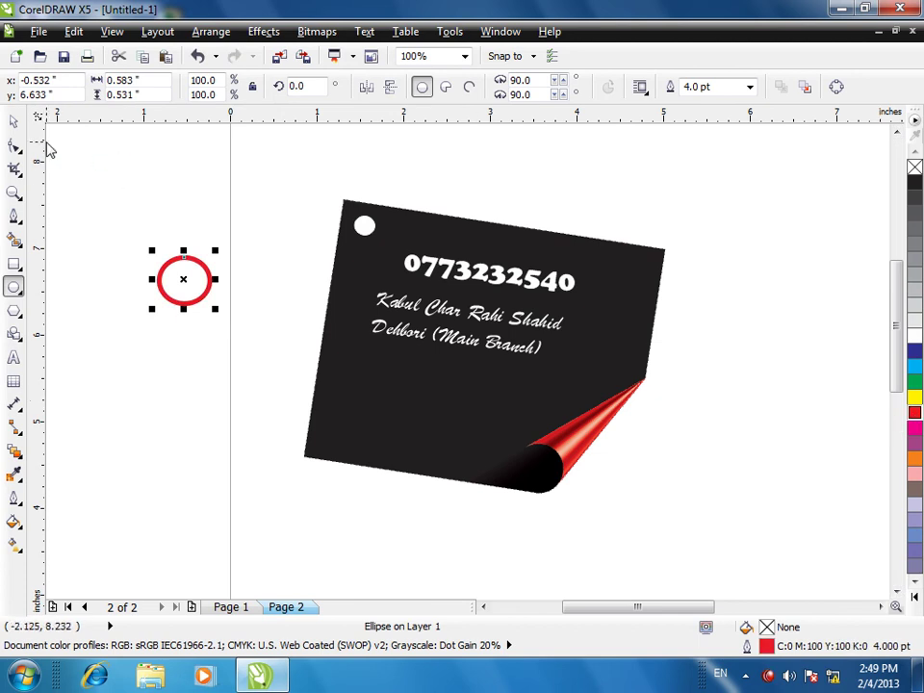
- Drop a copy of the red ring up-left and give it a black outline
click(16, 121)
drag(185, 266, 171, 232)
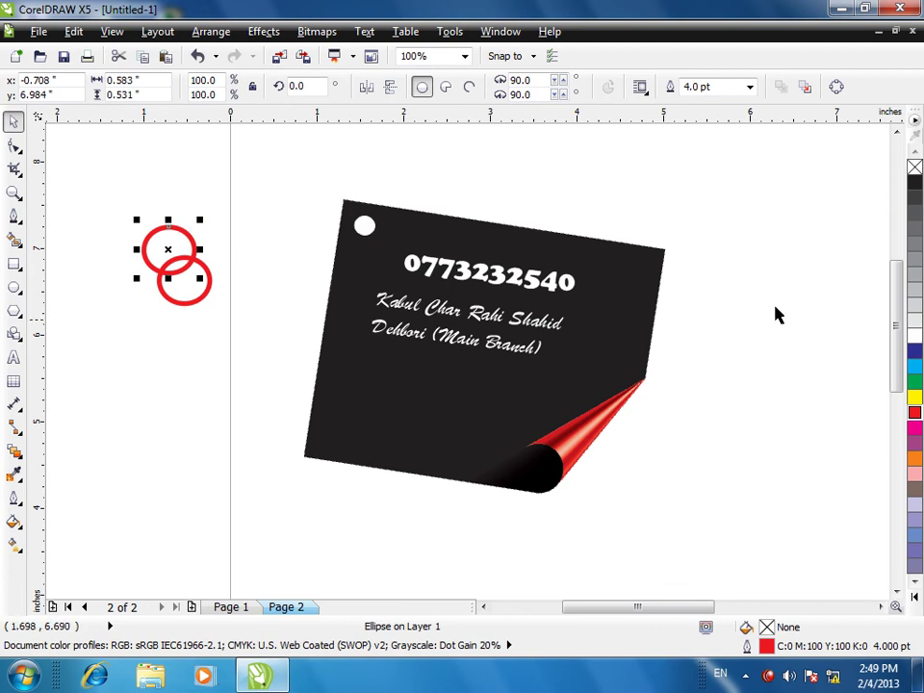
click(914, 185)
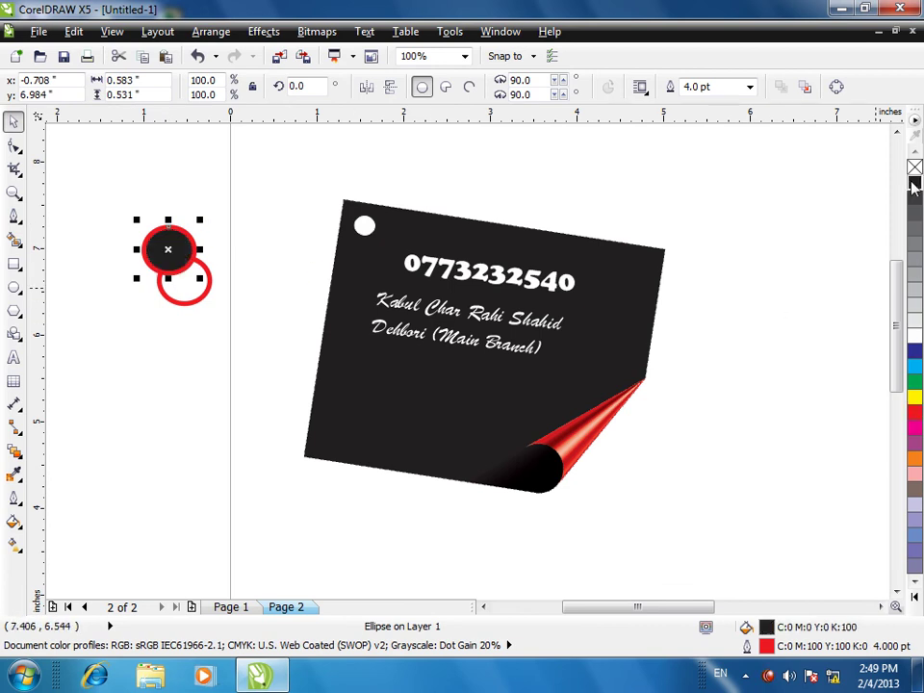
key(ctrl+z)
right_click(914, 185)
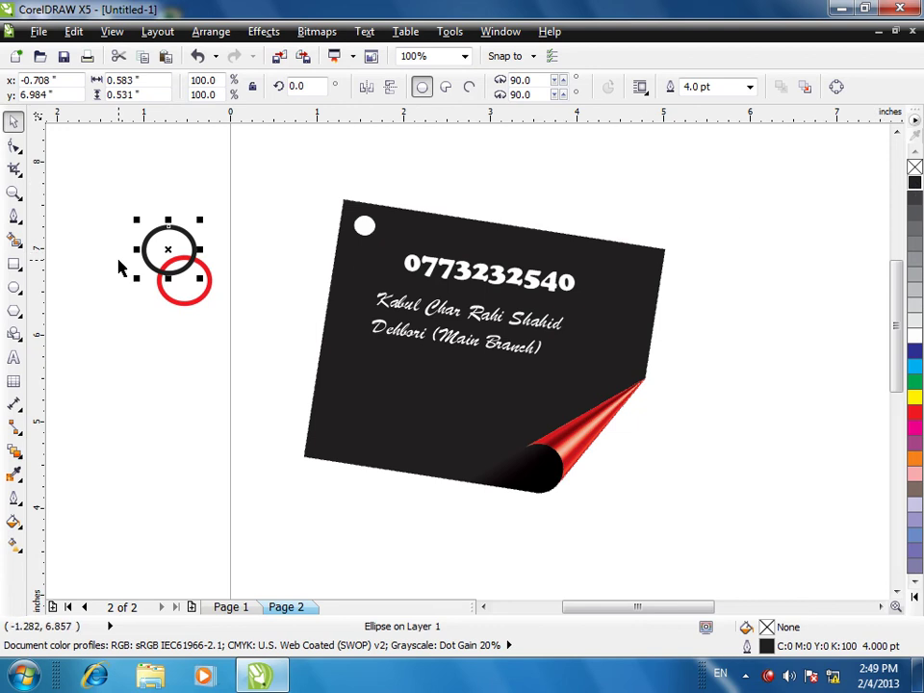
- Duplicate the black ring and shift the copy further up-left to chain the rings
key(ctrl+d)
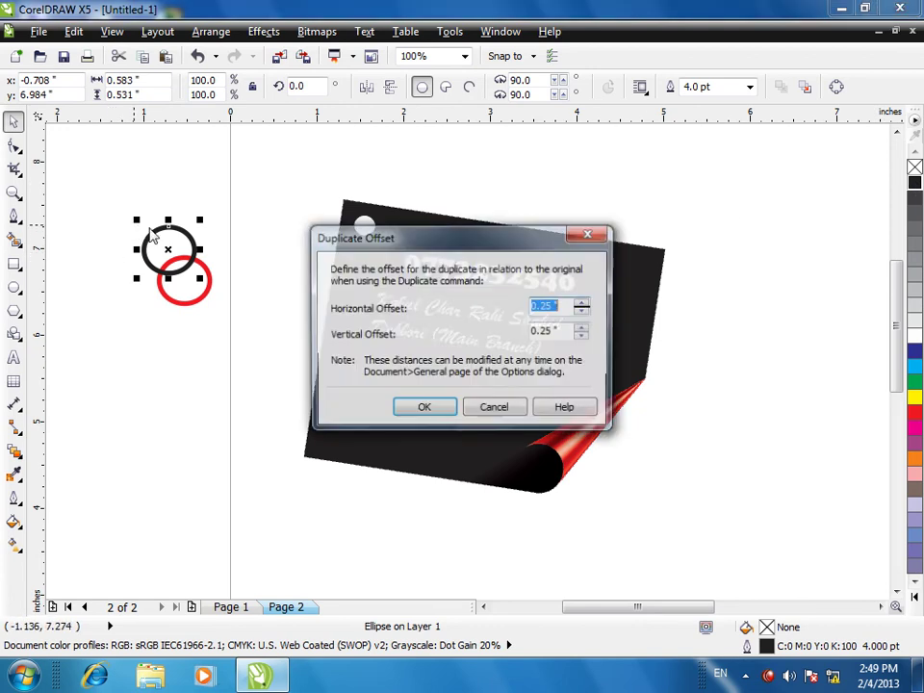
click(430, 411)
click(246, 248)
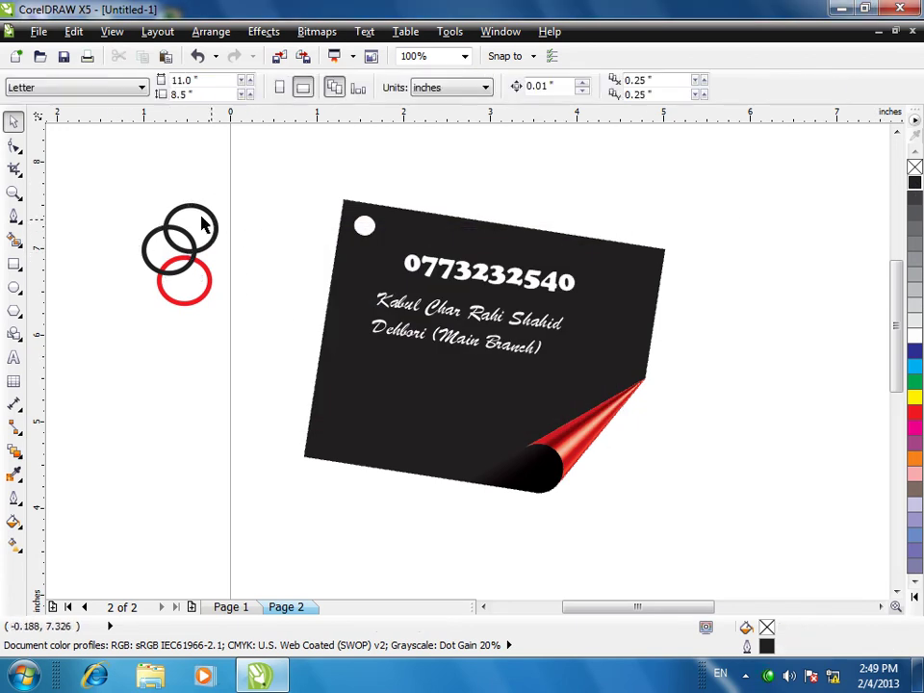
drag(174, 201, 150, 201)
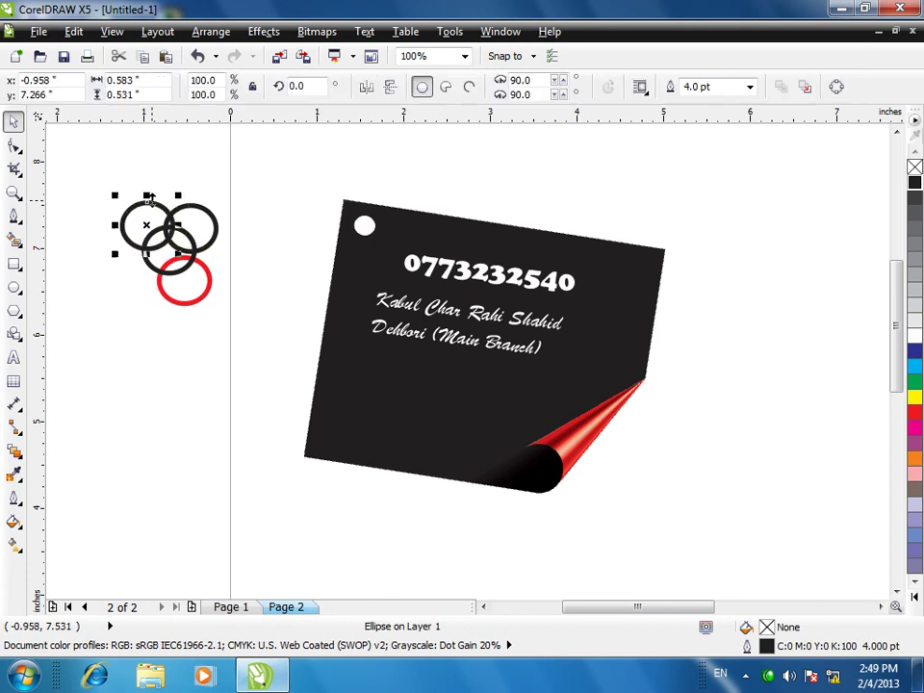
click(209, 216)
click(216, 238)
click(241, 261)
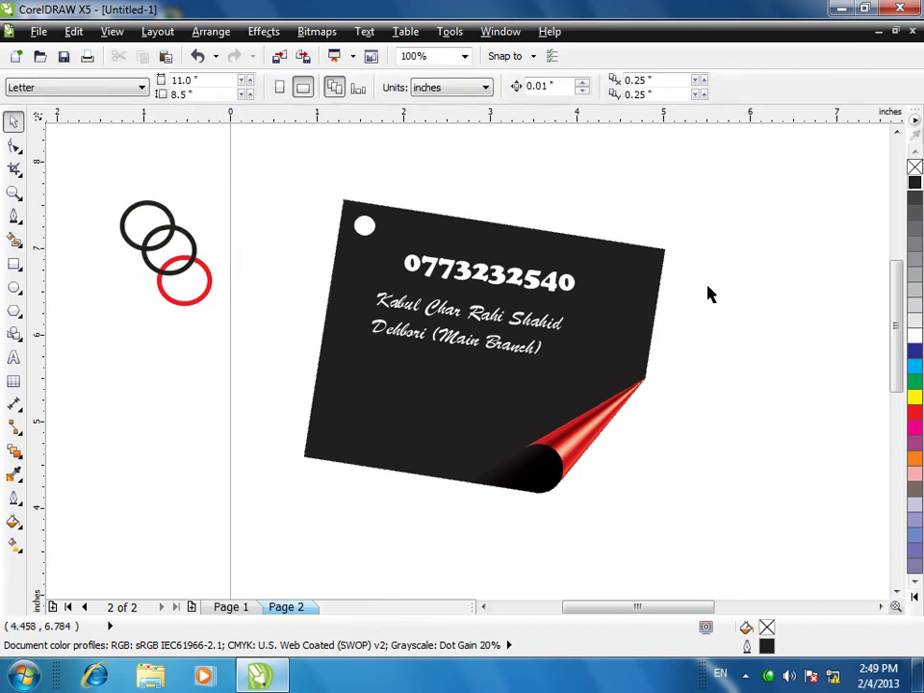
- Change the top-left ring's outline to green
click(146, 202)
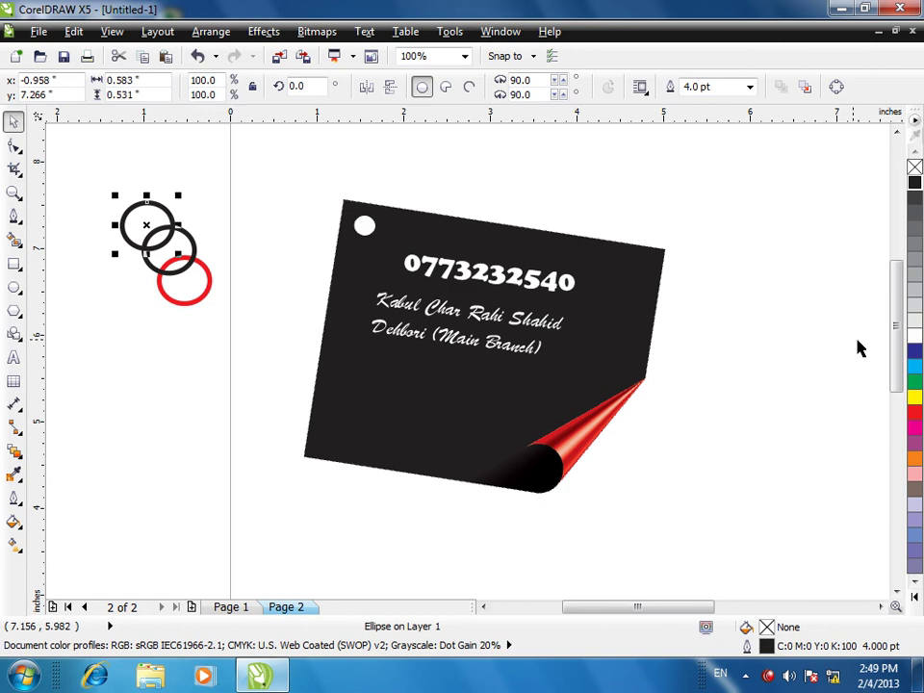
click(913, 383)
key(ctrl+z)
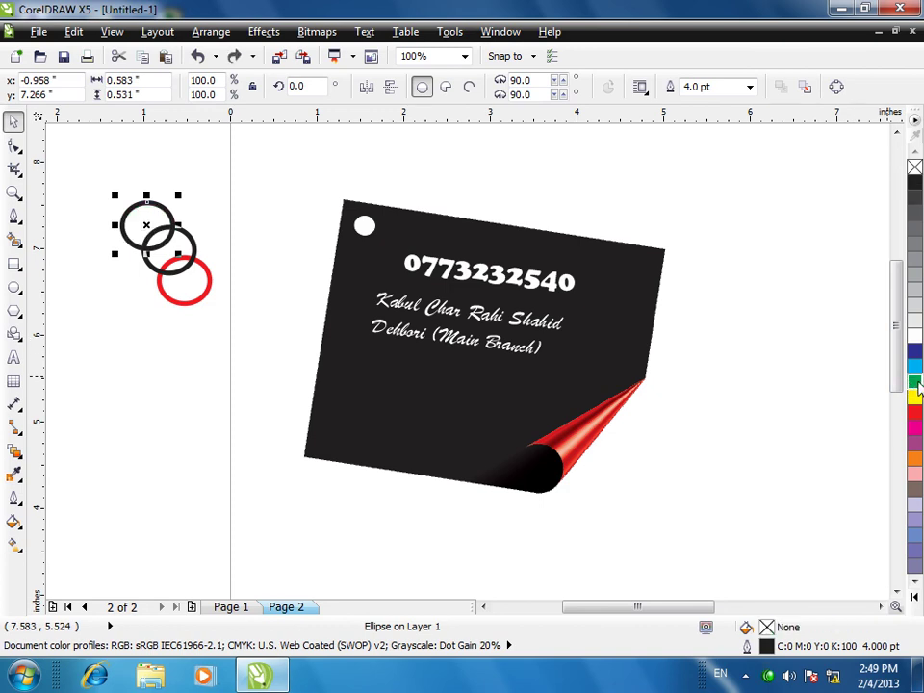
right_click(914, 383)
click(233, 373)
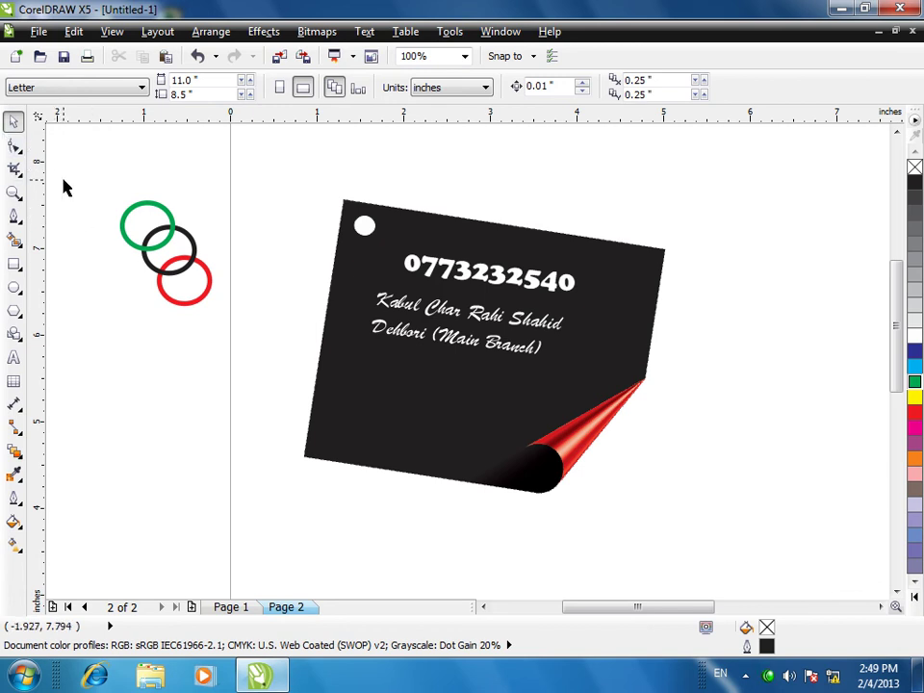
- Select all three rings and zoom in to the selection
drag(103, 187, 267, 321)
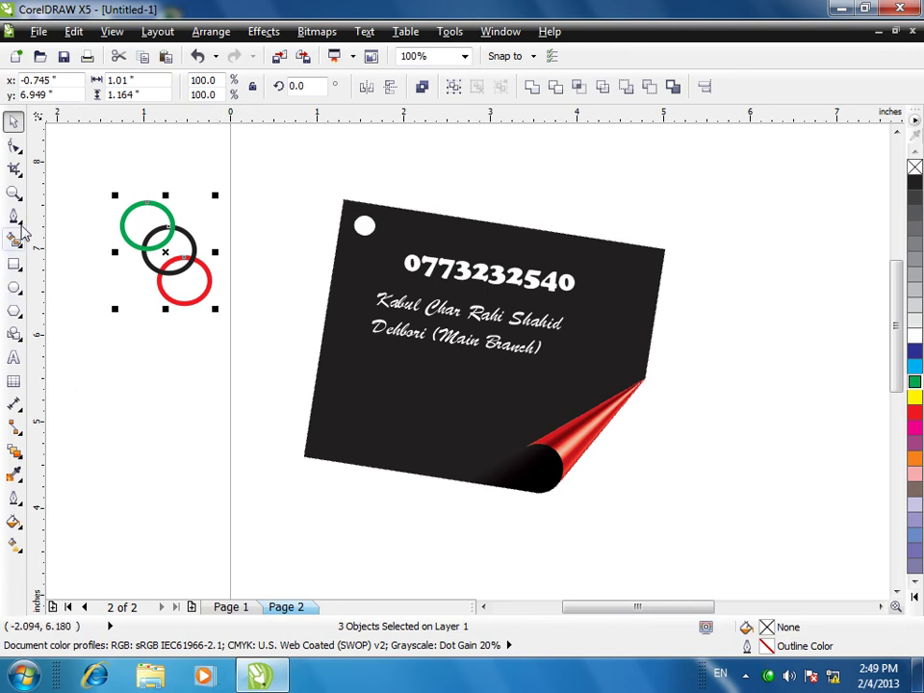
click(101, 33)
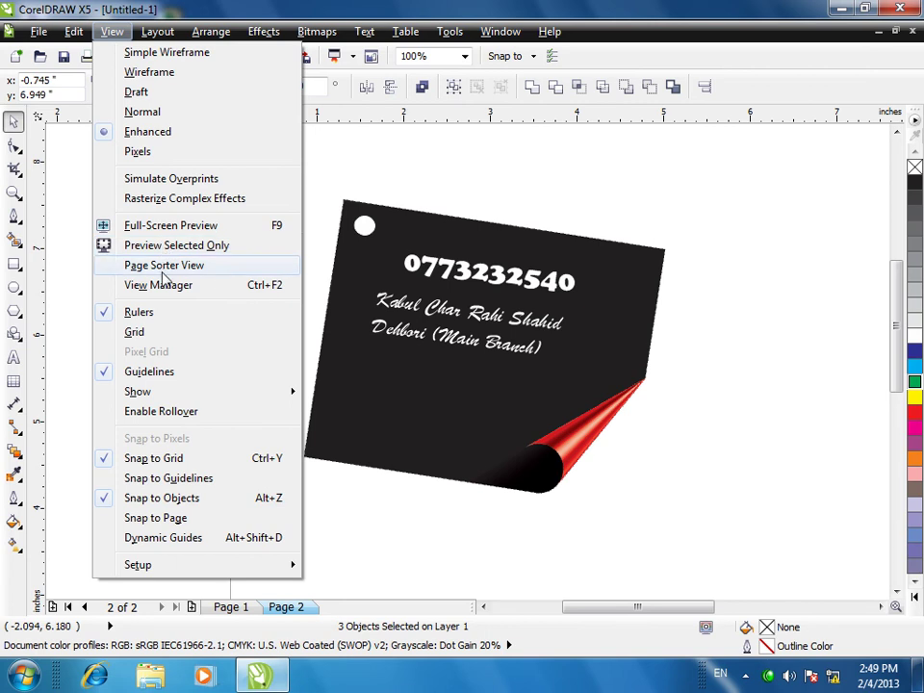
click(375, 174)
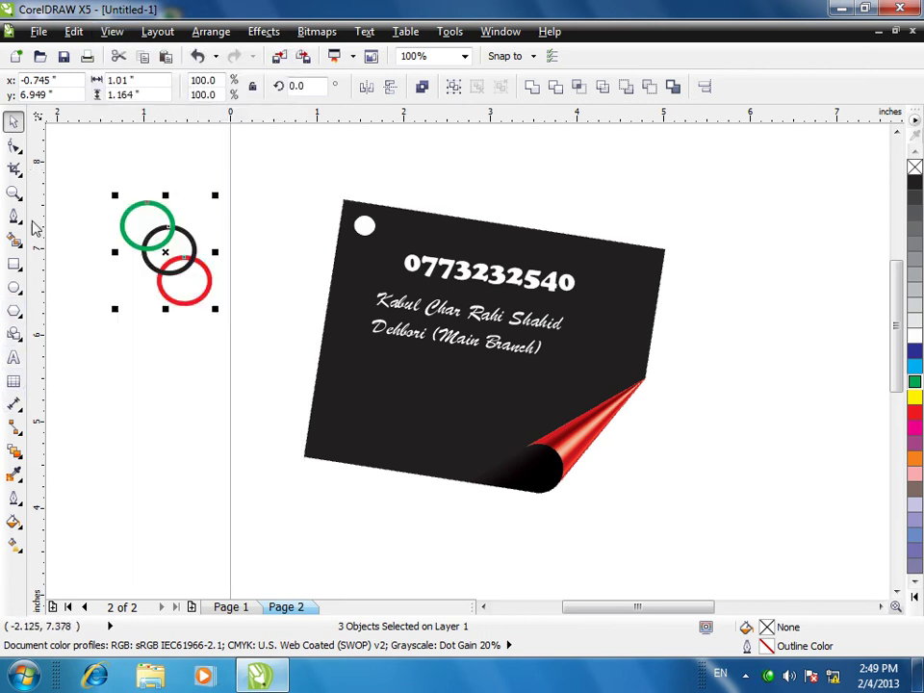
click(14, 191)
key(shift+F2)
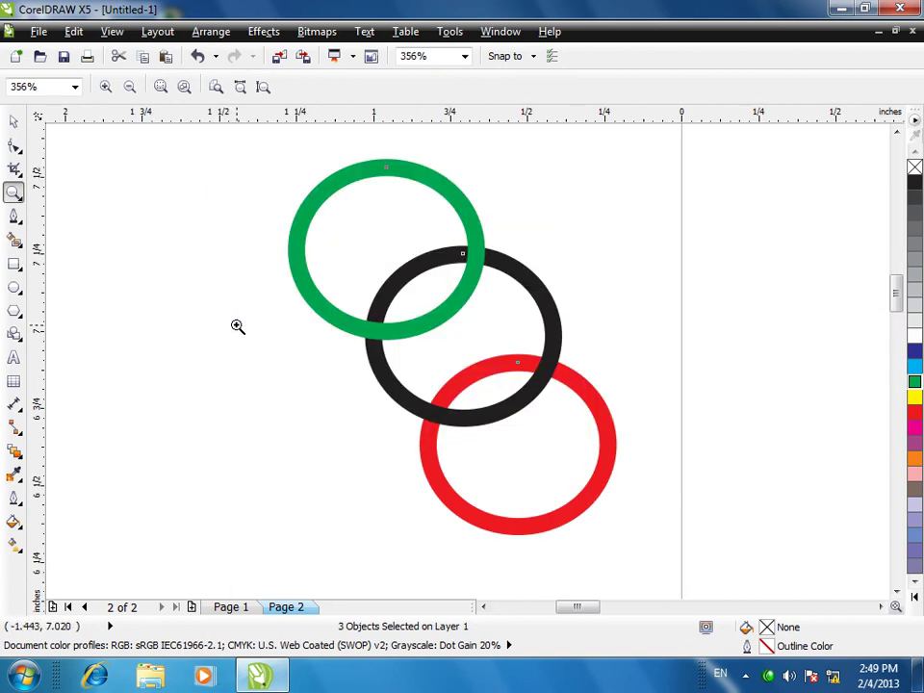
- Drop a copy of the black ring down-left and set it beside the middle black ring
click(13, 121)
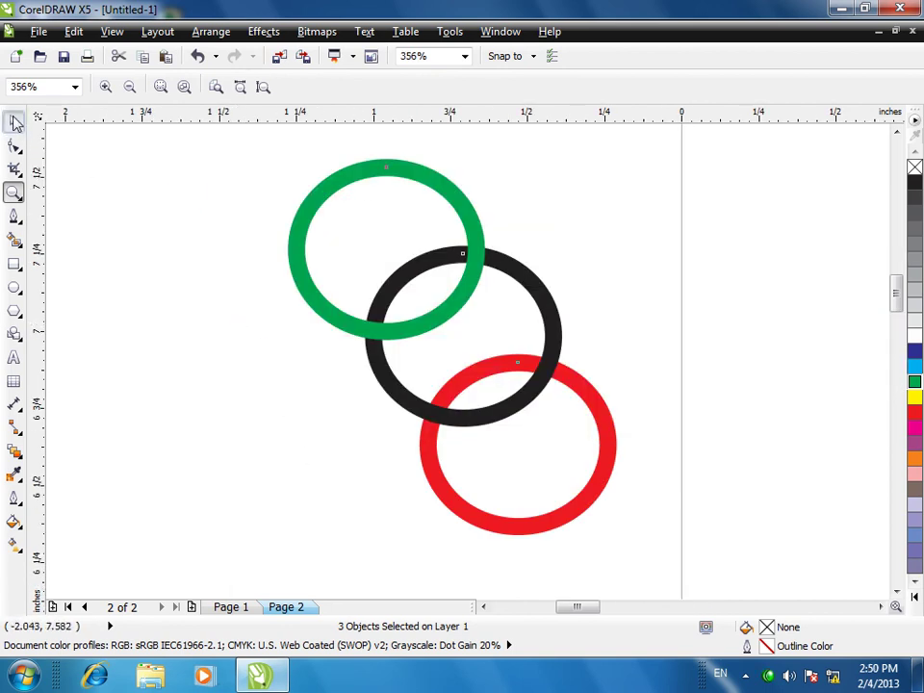
click(728, 398)
click(552, 350)
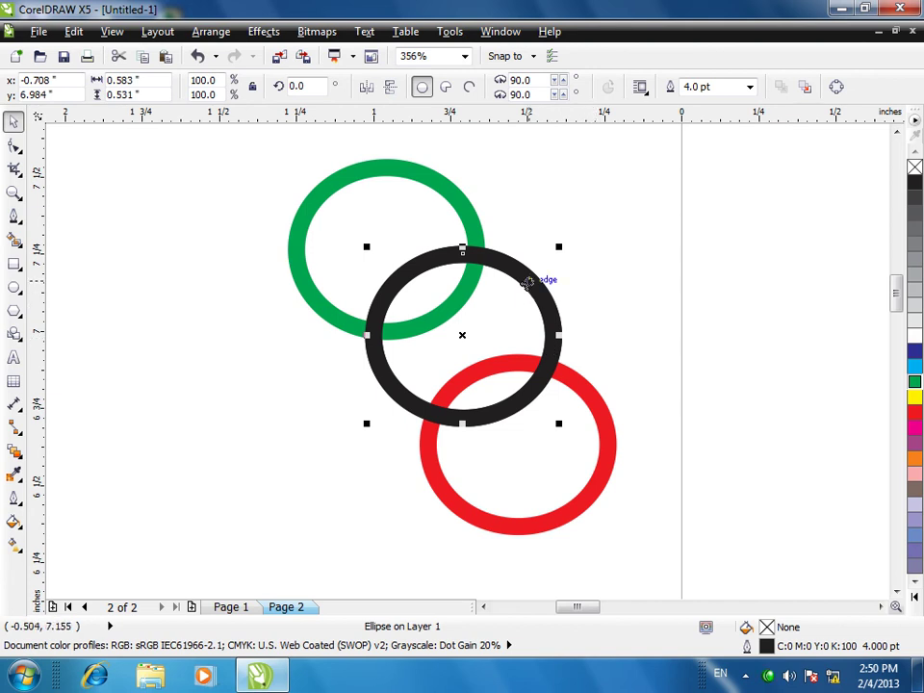
drag(532, 278, 413, 336)
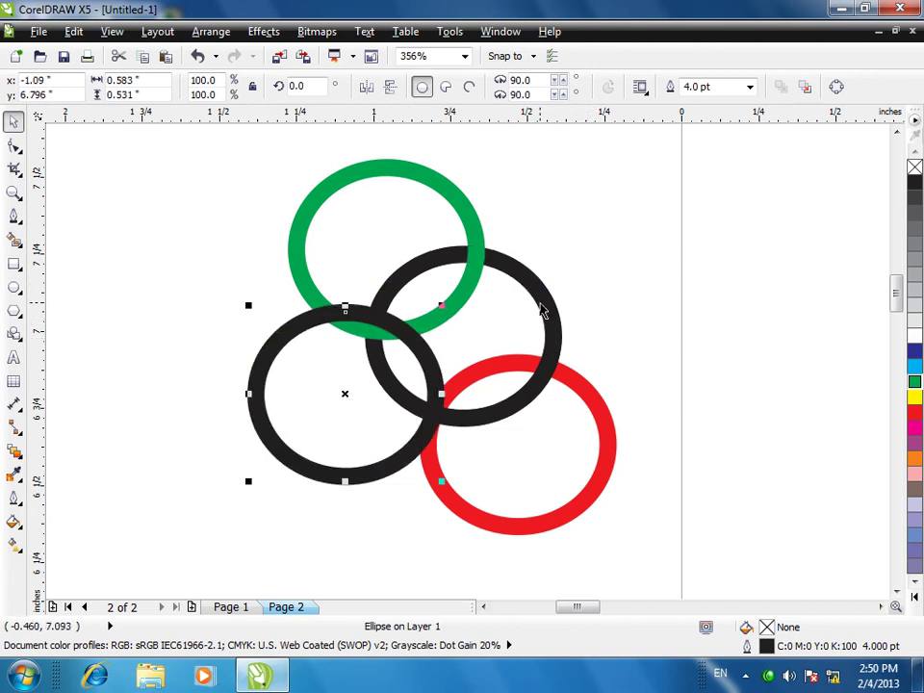
click(546, 308)
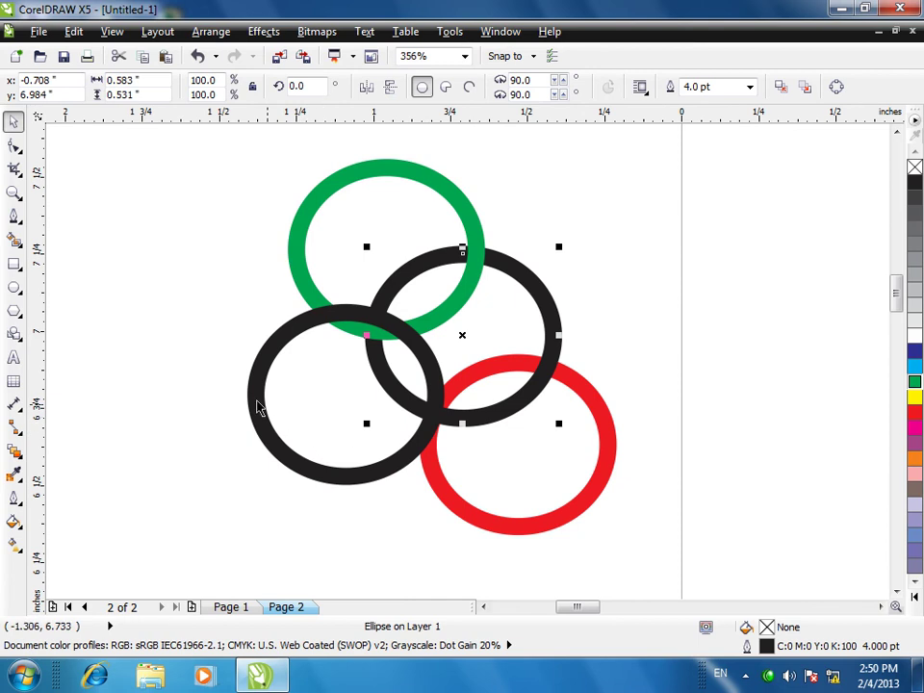
drag(328, 316, 255, 296)
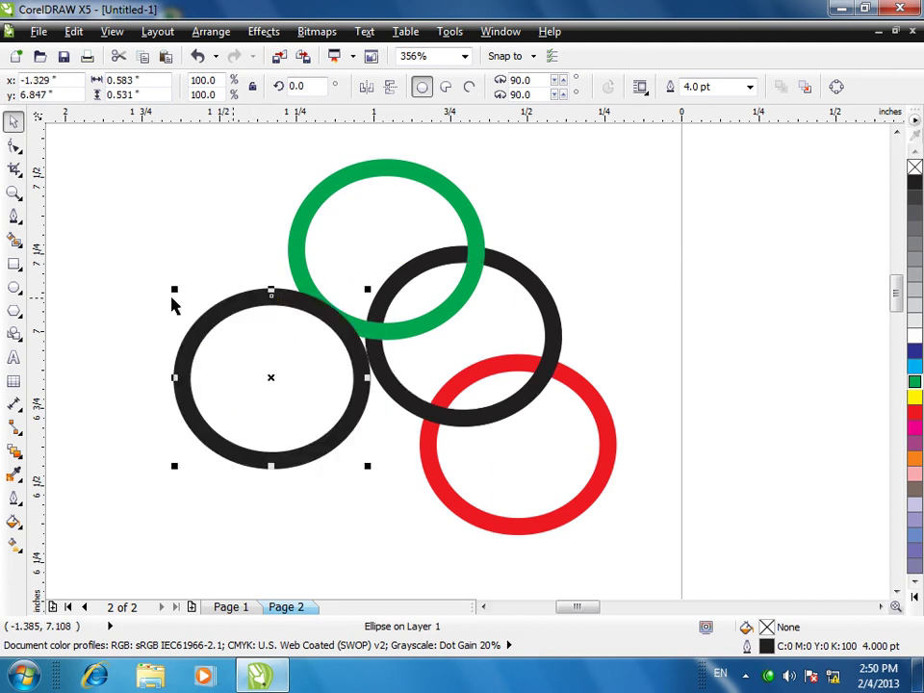
- Draw a rectangle over the new left black ring
click(14, 263)
drag(161, 292, 370, 422)
click(217, 264)
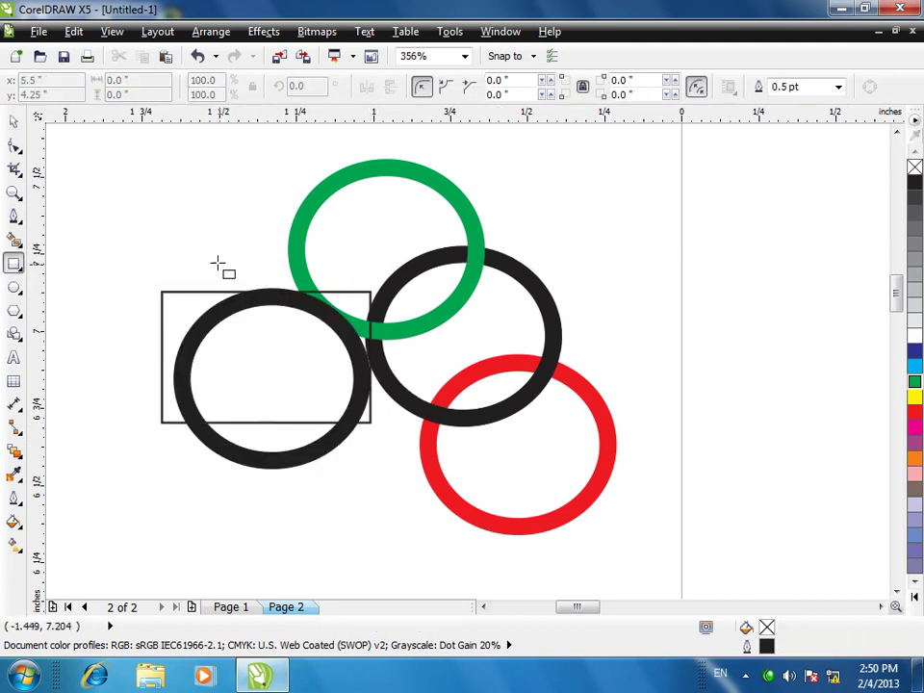
- Replace the rectangle with a larger one across the left ring, rotated to 39°
key(ctrl+z)
drag(213, 269, 436, 517)
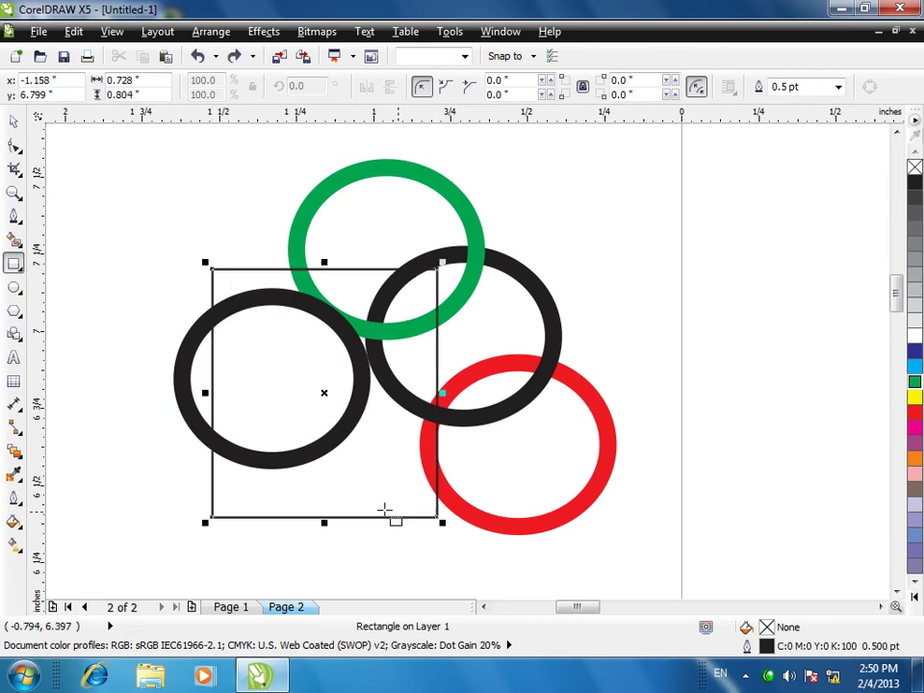
click(16, 144)
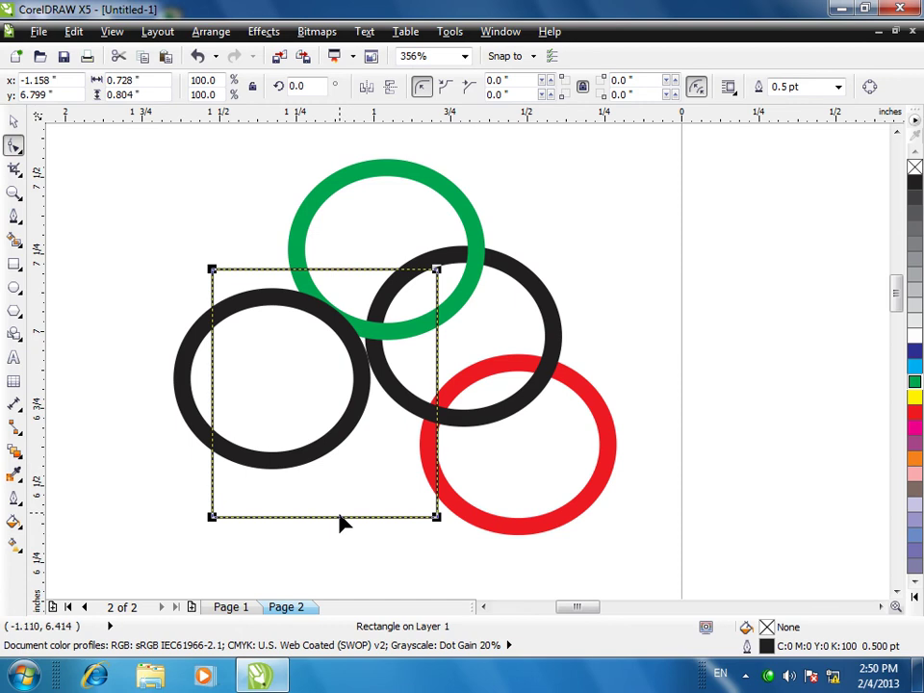
click(13, 122)
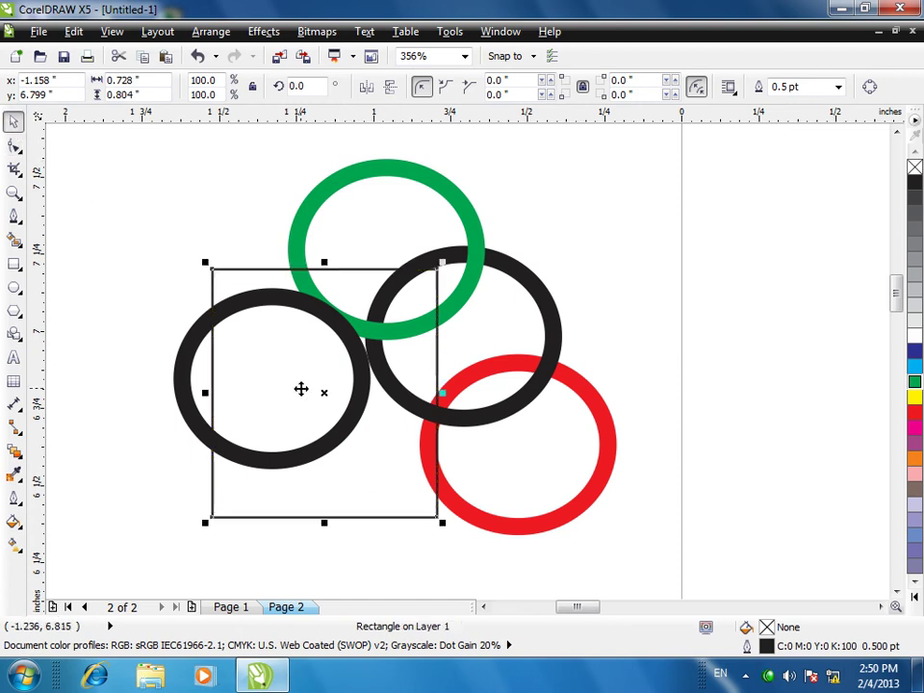
click(301, 388)
drag(442, 260, 395, 198)
drag(354, 534, 437, 594)
- Place the tilted rectangle over the ring, then move both off to the right
click(384, 517)
click(374, 511)
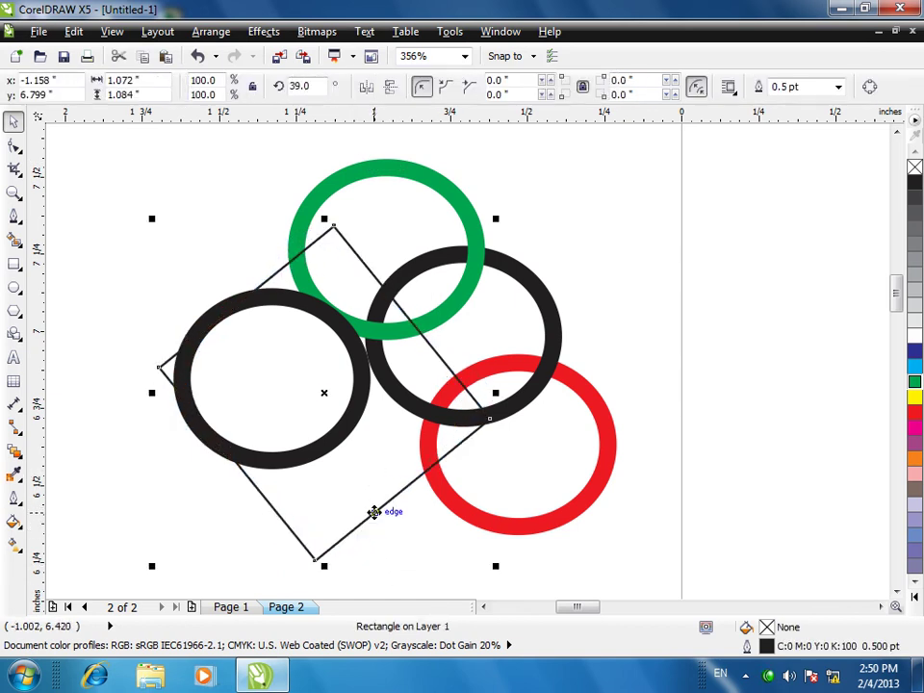
drag(373, 511, 394, 461)
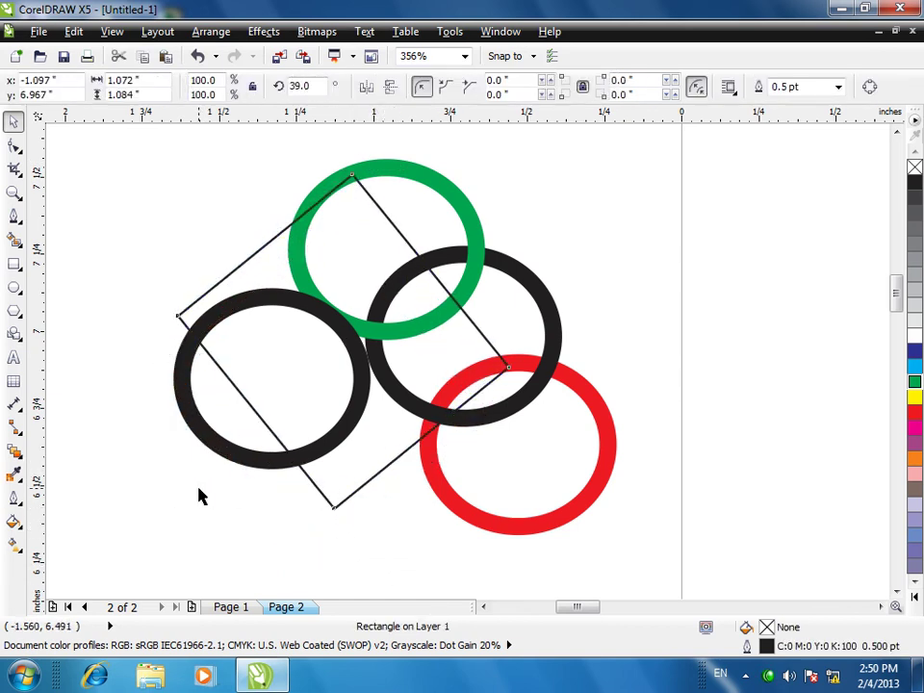
click(128, 366)
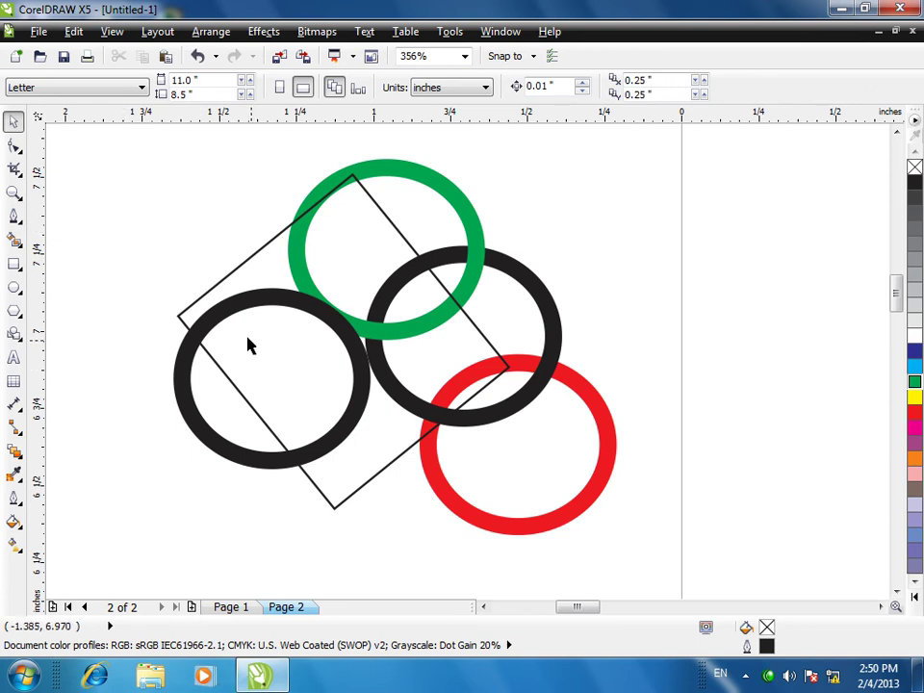
click(248, 287)
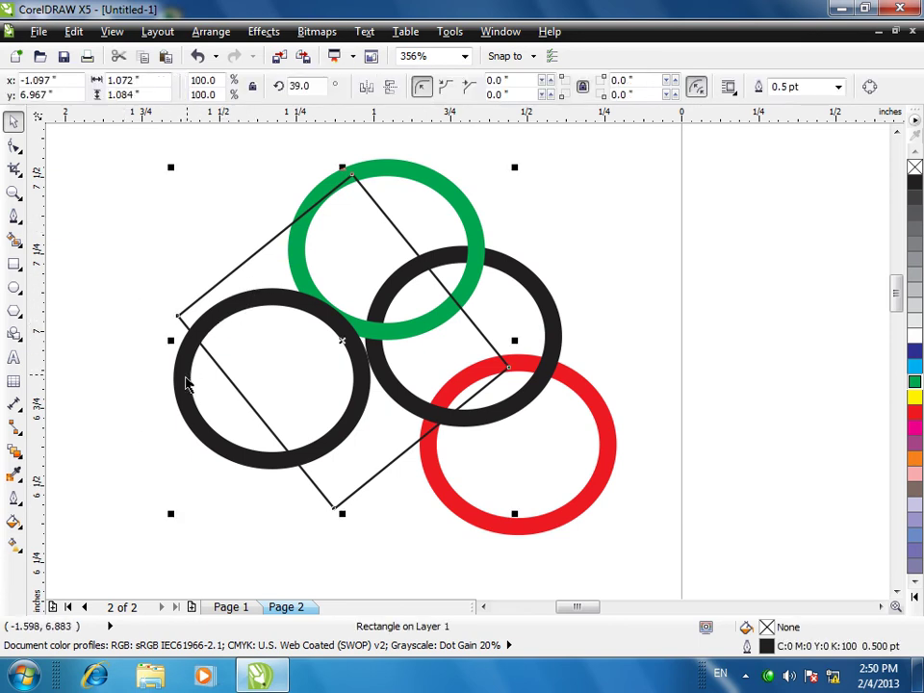
shift+click(193, 375)
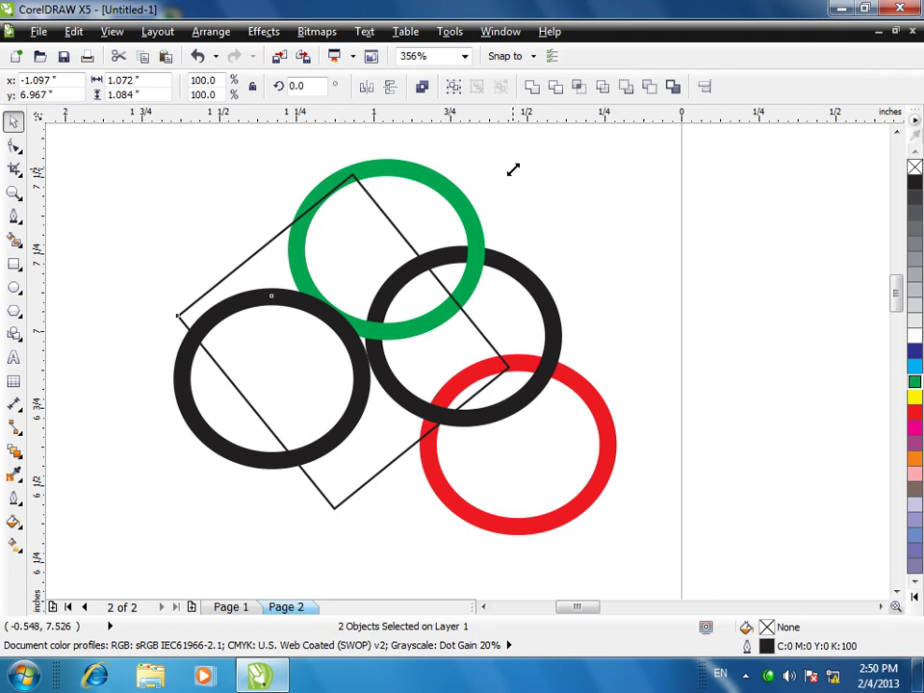
drag(188, 311, 639, 258)
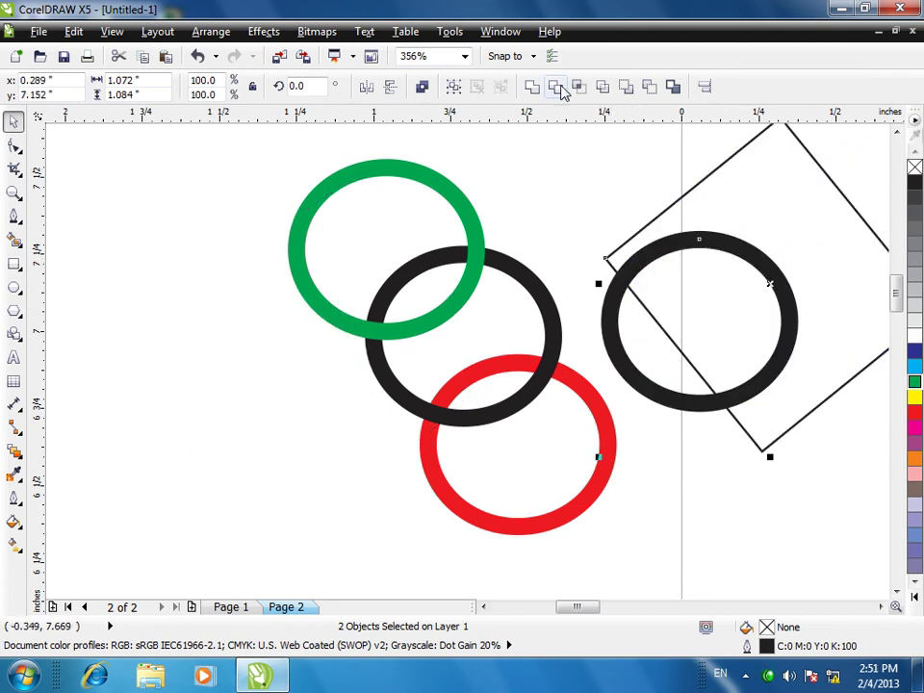
- Cut the black ring with the tilted rectangle into a half-ring, then delete the rectangle
click(556, 87)
click(741, 483)
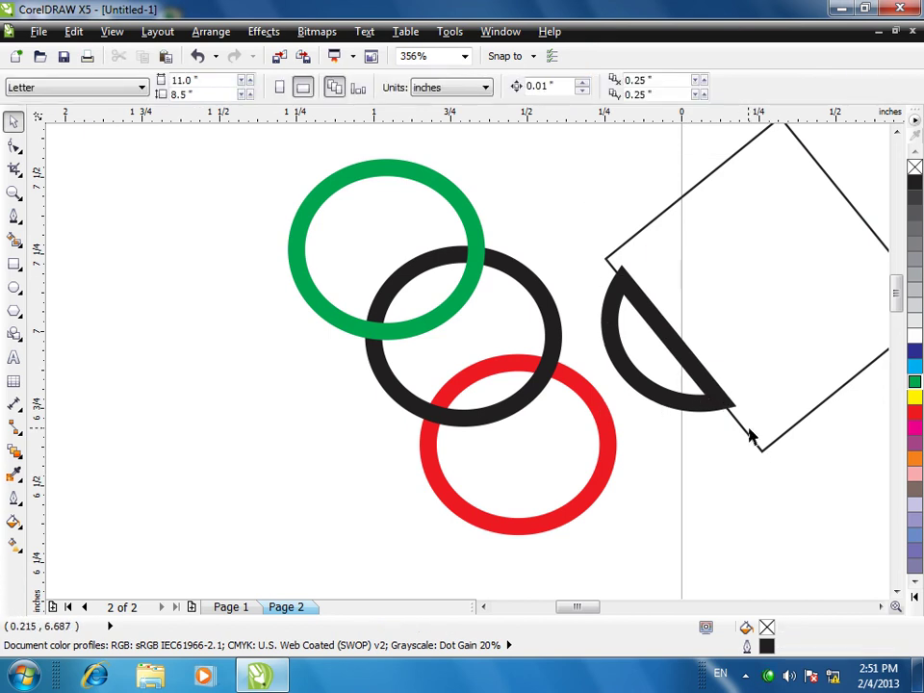
key(ctrl+z)
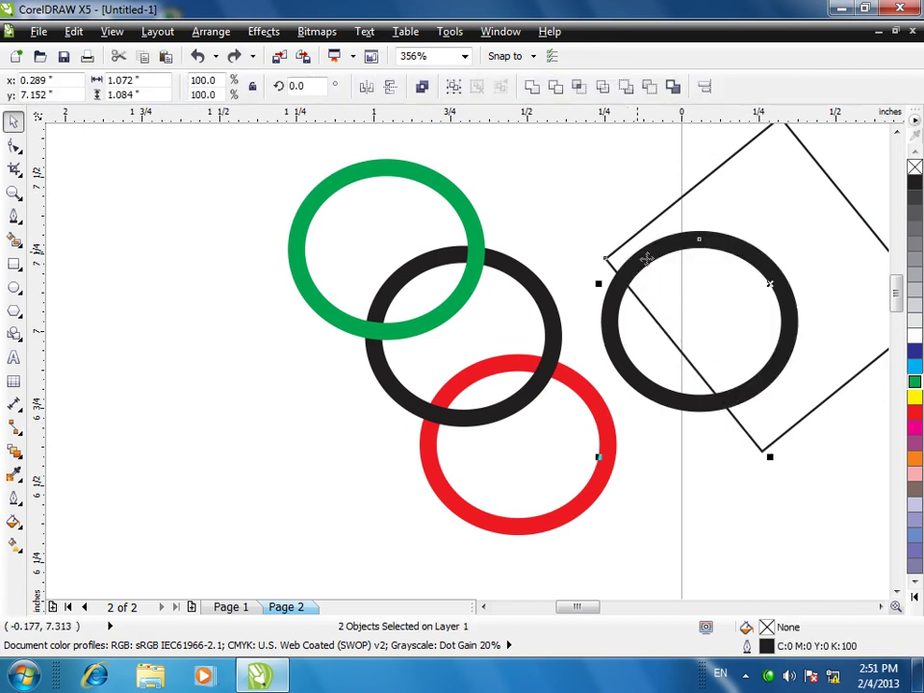
click(602, 89)
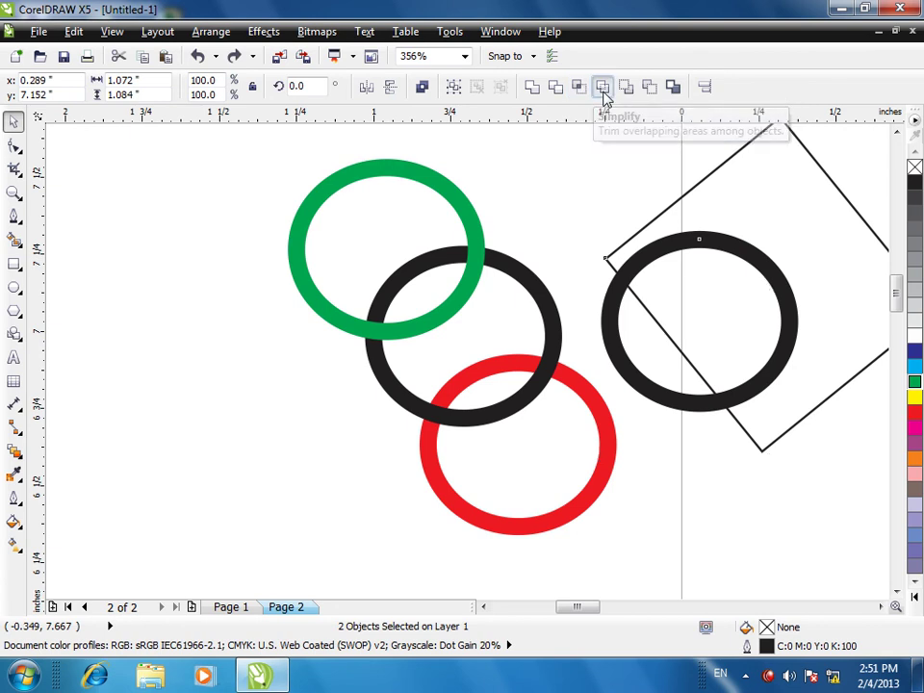
click(793, 416)
click(793, 416)
key(Delete)
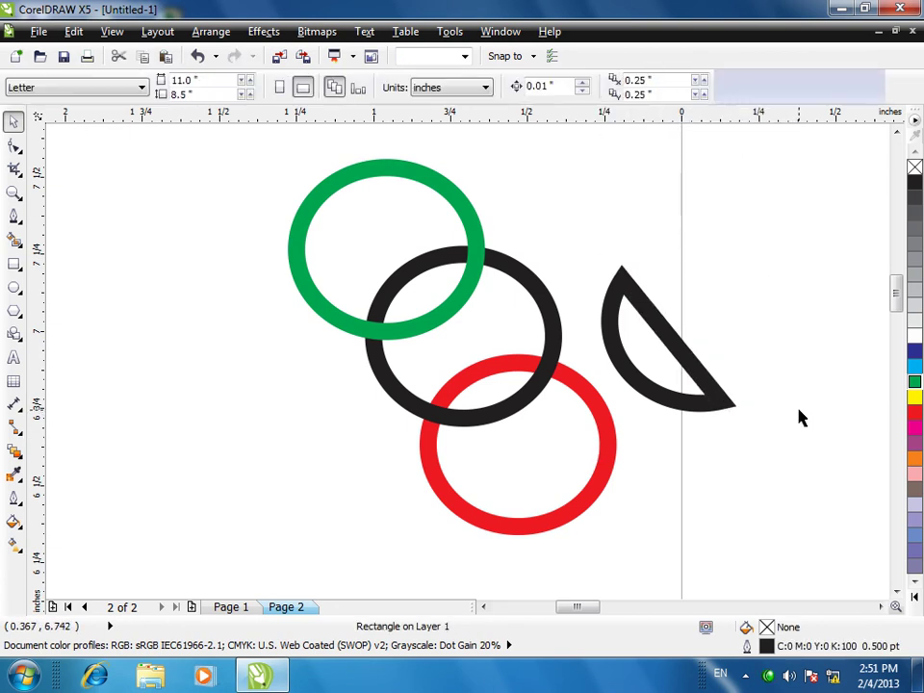
click(703, 383)
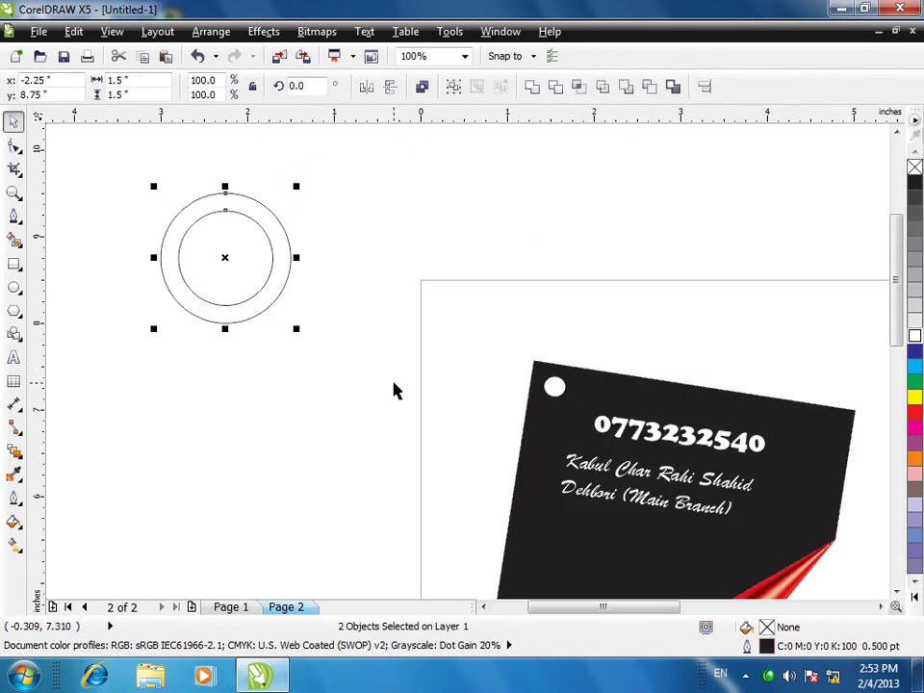
- Fill the outer circle red and the inner circle white
click(284, 395)
click(288, 247)
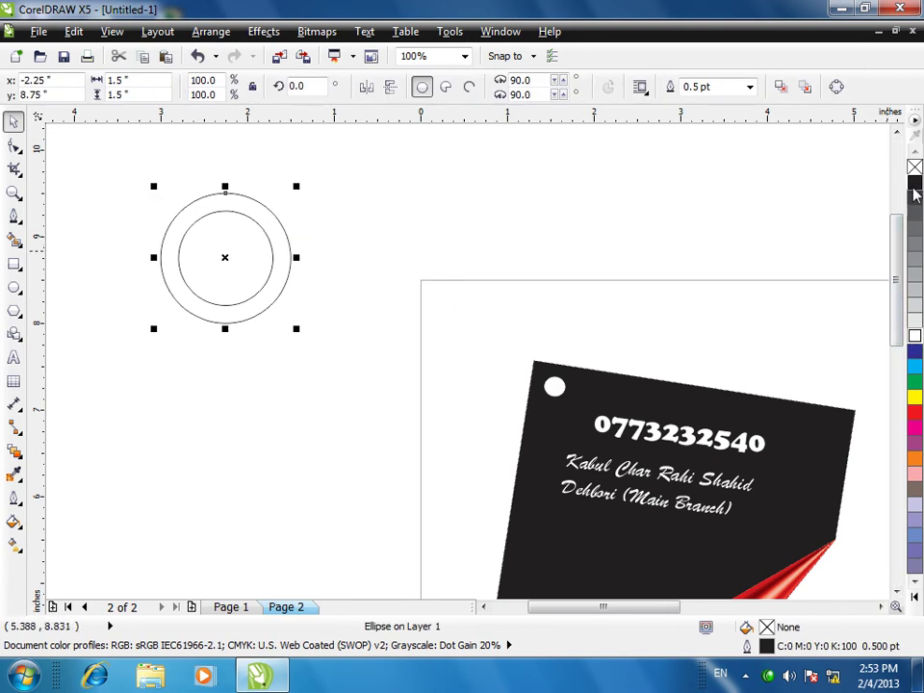
click(914, 412)
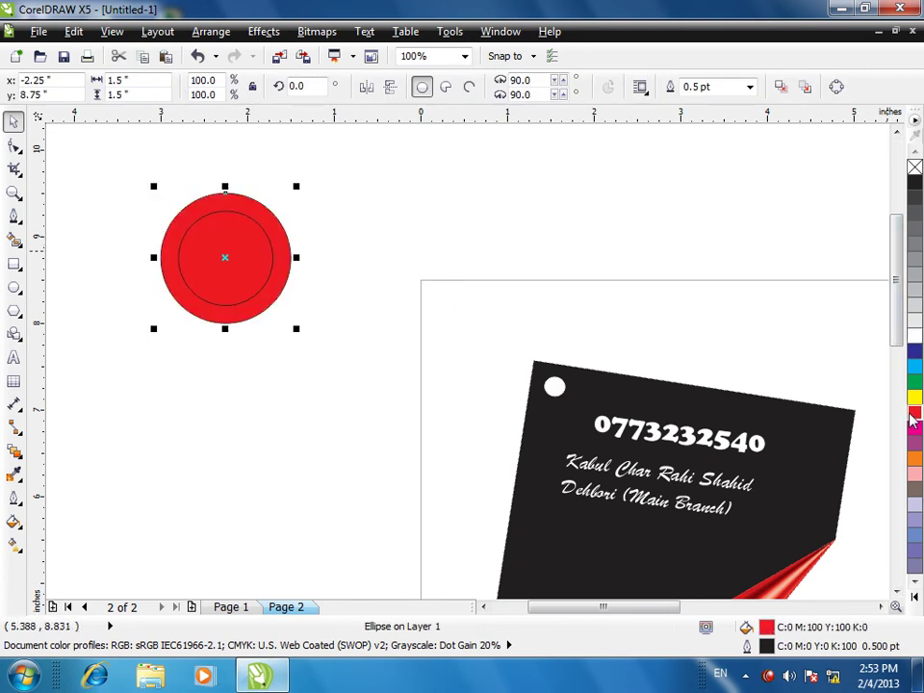
click(233, 406)
click(240, 258)
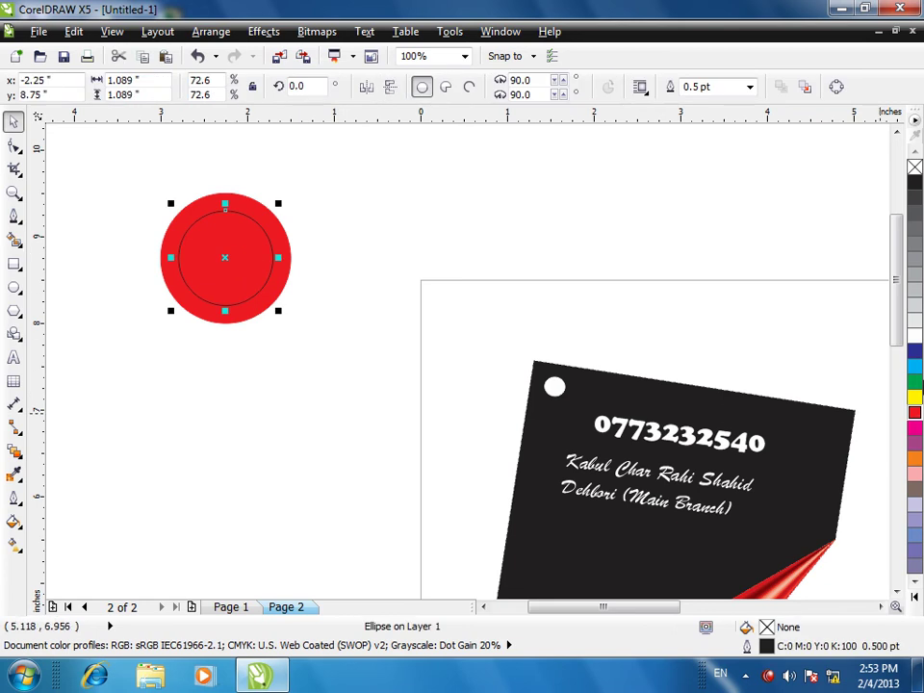
right_click(914, 166)
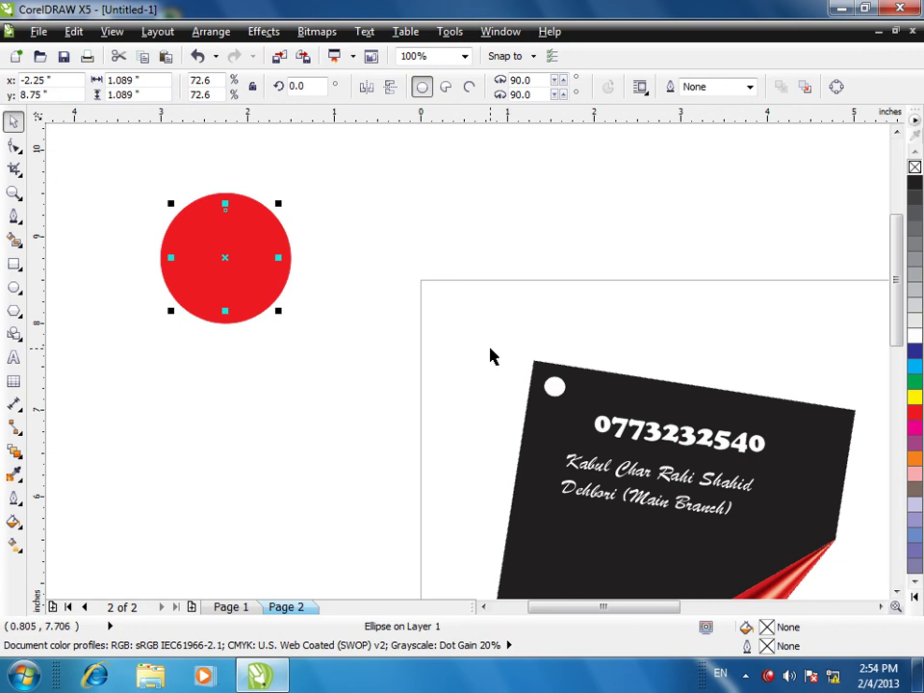
key(ctrl+z)
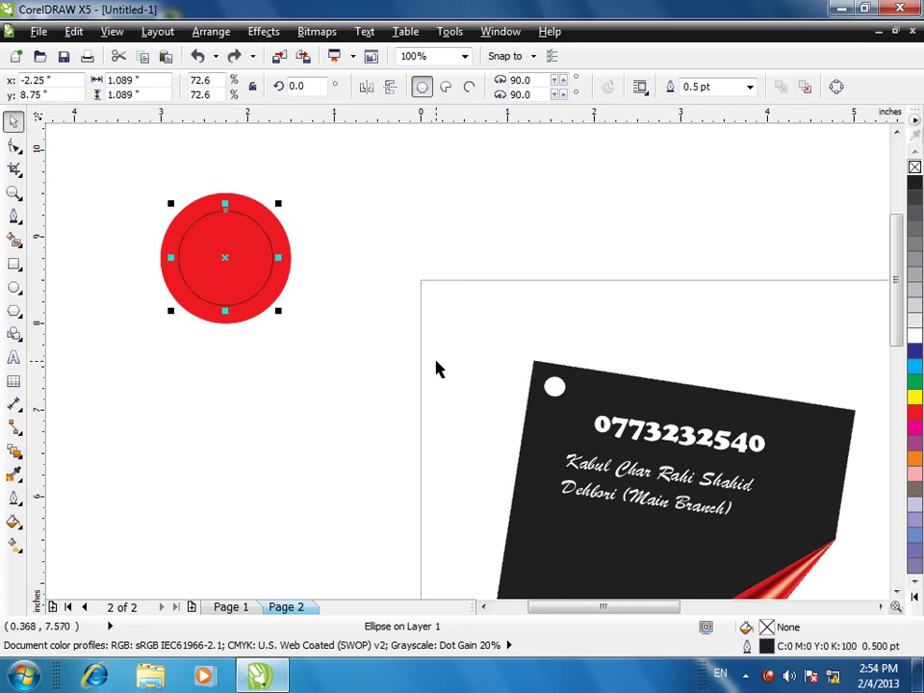
click(248, 396)
click(206, 264)
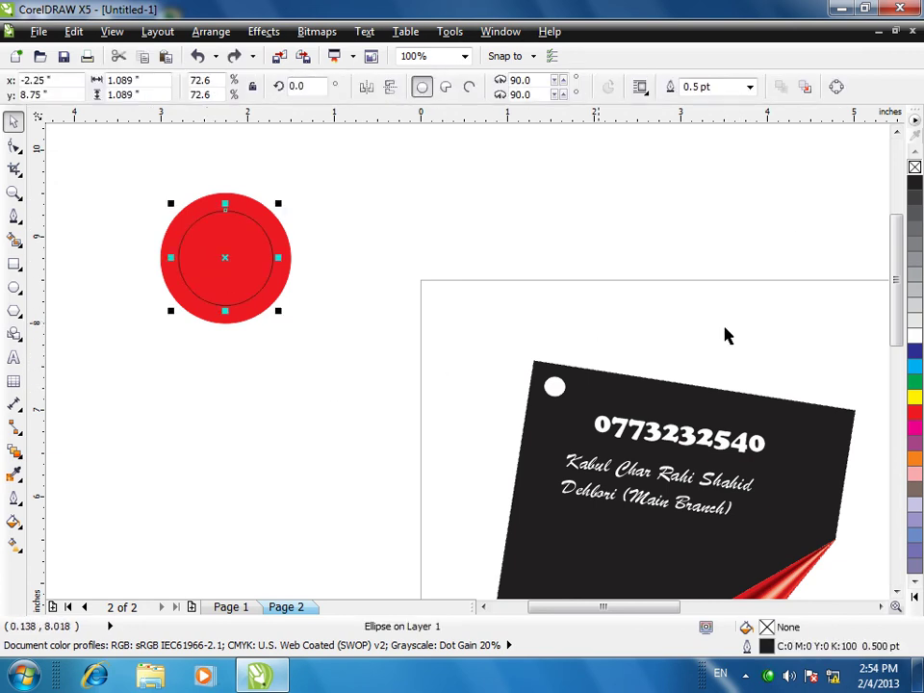
click(914, 337)
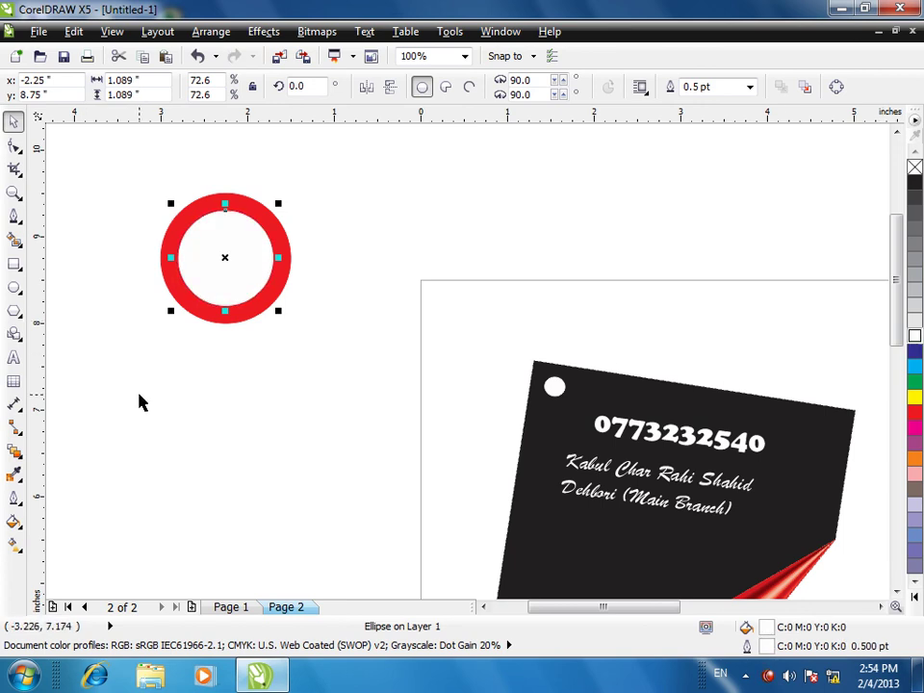
click(212, 396)
- Drop a duplicate of the red-and-white circle pair up and to the left
drag(158, 185, 370, 385)
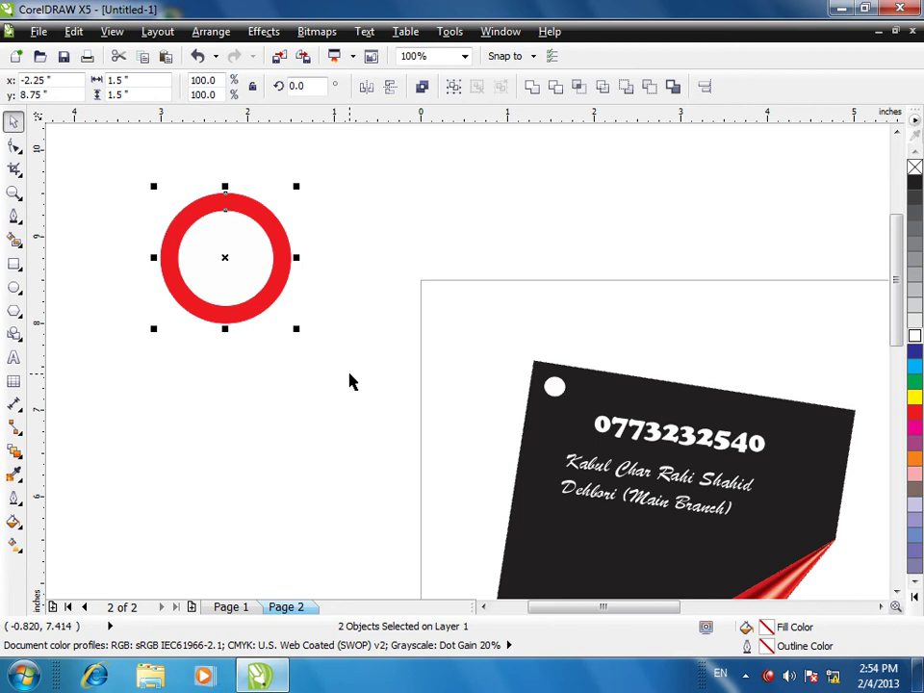
drag(191, 208, 155, 167)
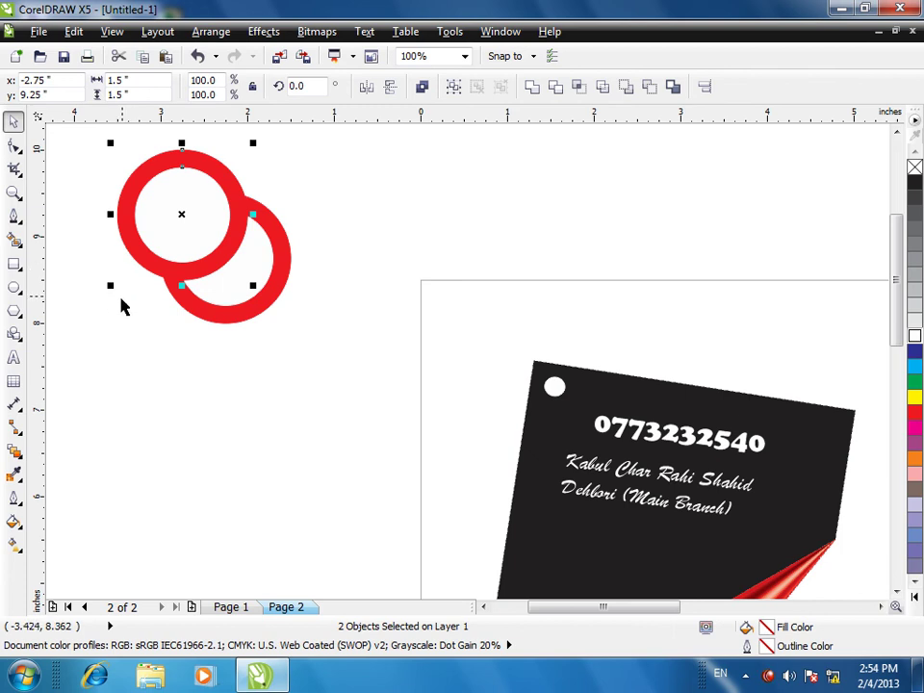
click(135, 336)
click(178, 260)
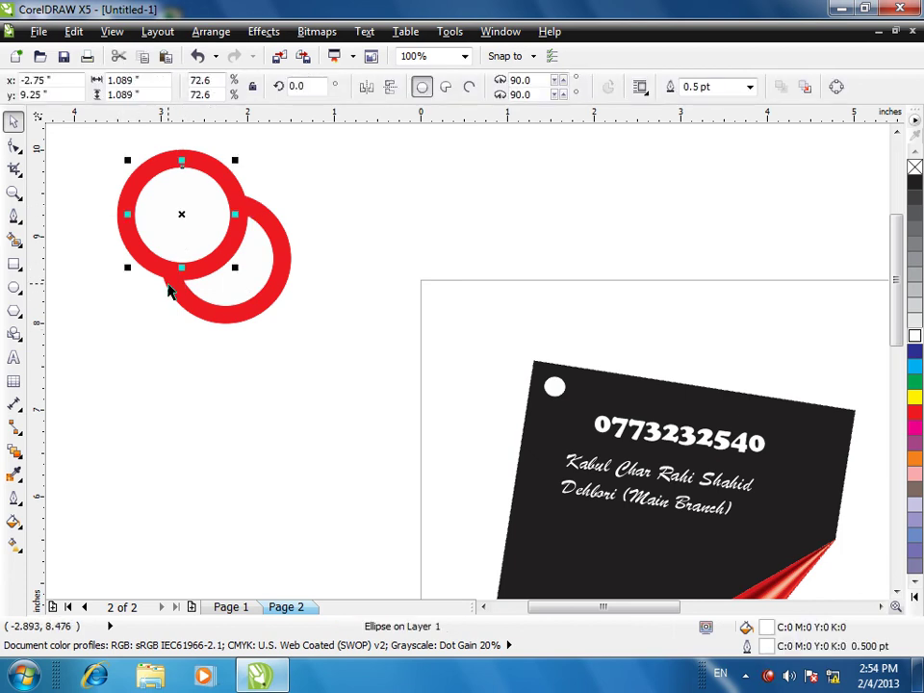
click(112, 268)
- Delete all the trial rings, leaving only the tilted tag
drag(114, 141, 249, 287)
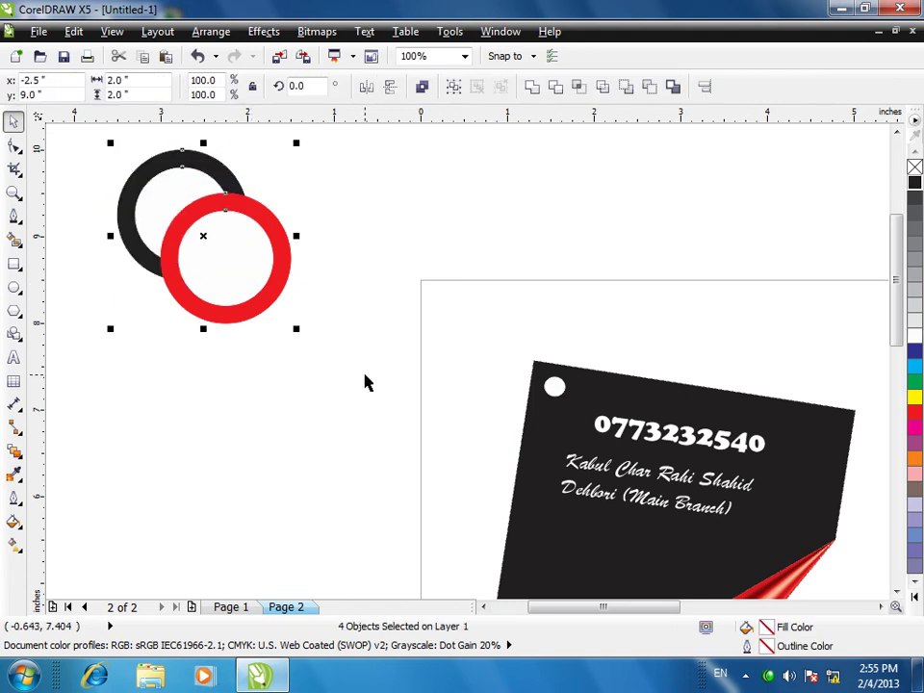
key(Delete)
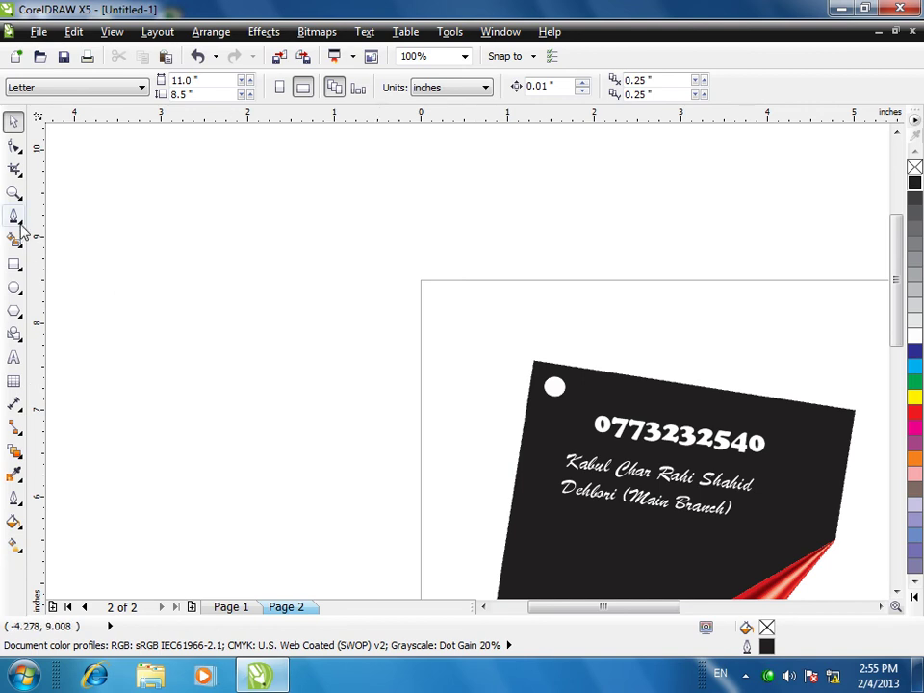
click(19, 223)
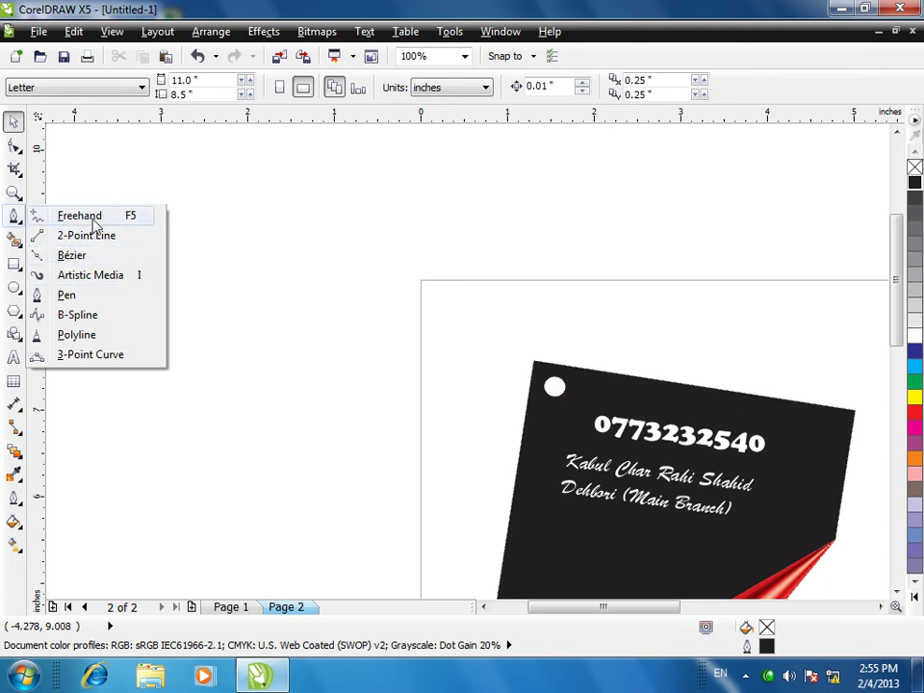
- Draw a freehand loop rising from the tag's hole and set its outline to 8.0 pt
click(79, 216)
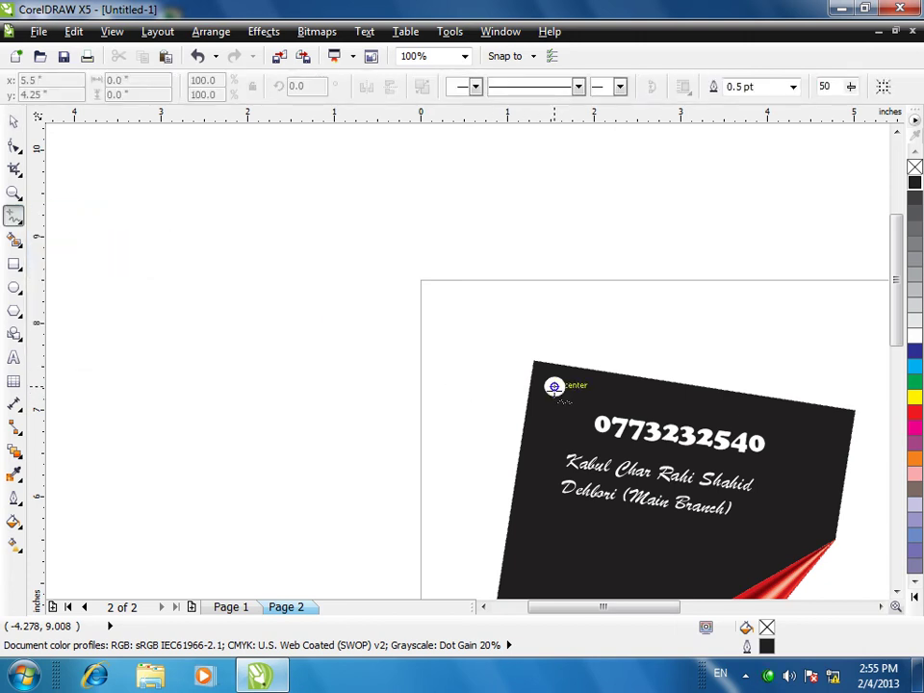
mouse_move(554, 386)
mouse_down()
mouse_move(561, 352)
mouse_move(520, 320)
mouse_move(528, 292)
mouse_move(521, 258)
mouse_move(460, 220)
mouse_move(427, 231)
mouse_move(457, 269)
mouse_move(484, 280)
mouse_move(493, 310)
mouse_move(482, 345)
mouse_move(502, 382)
mouse_move(554, 386)
mouse_up()
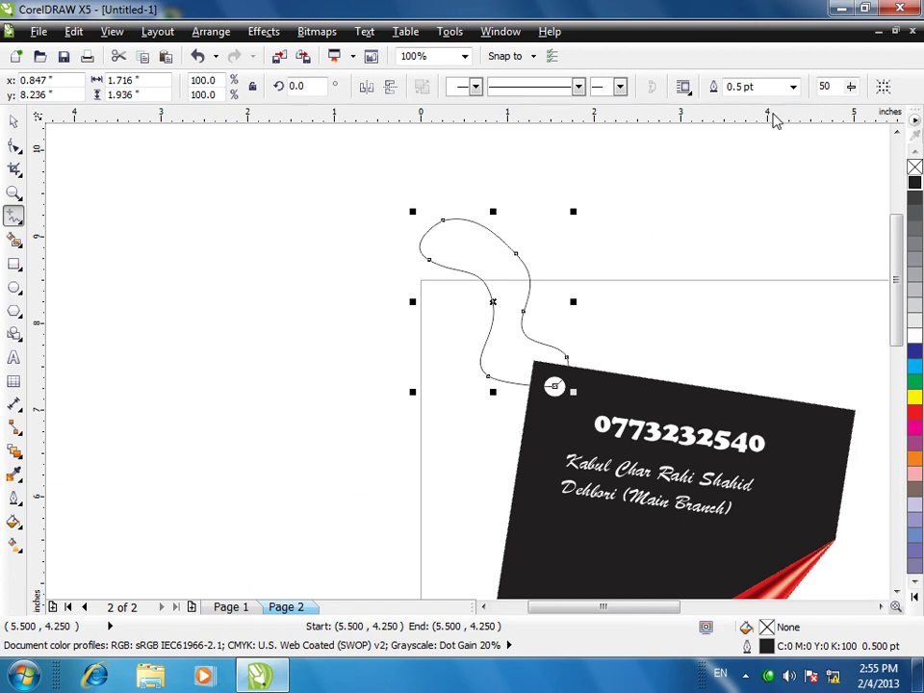
click(793, 87)
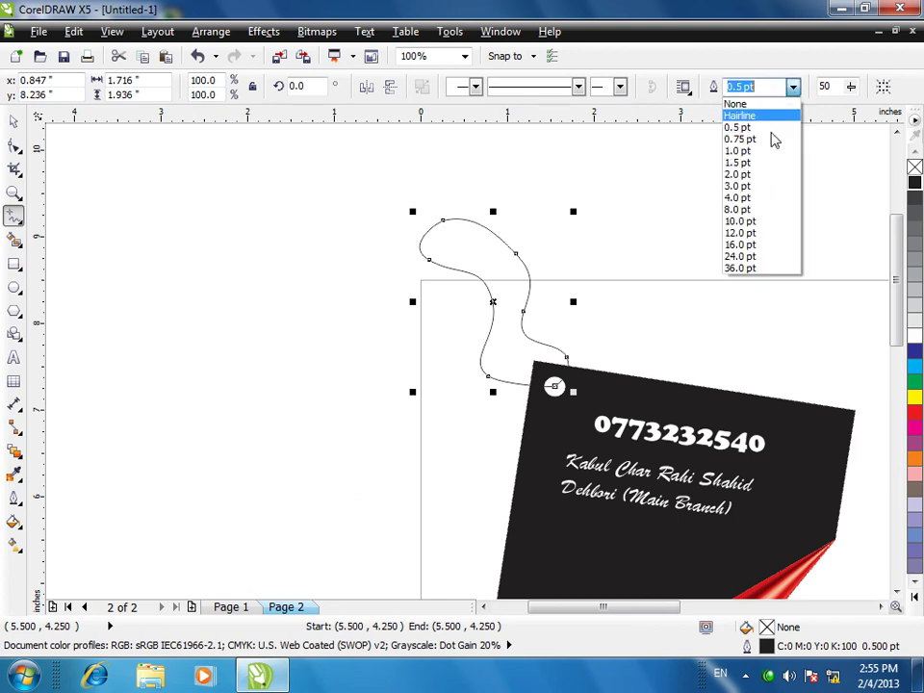
click(738, 207)
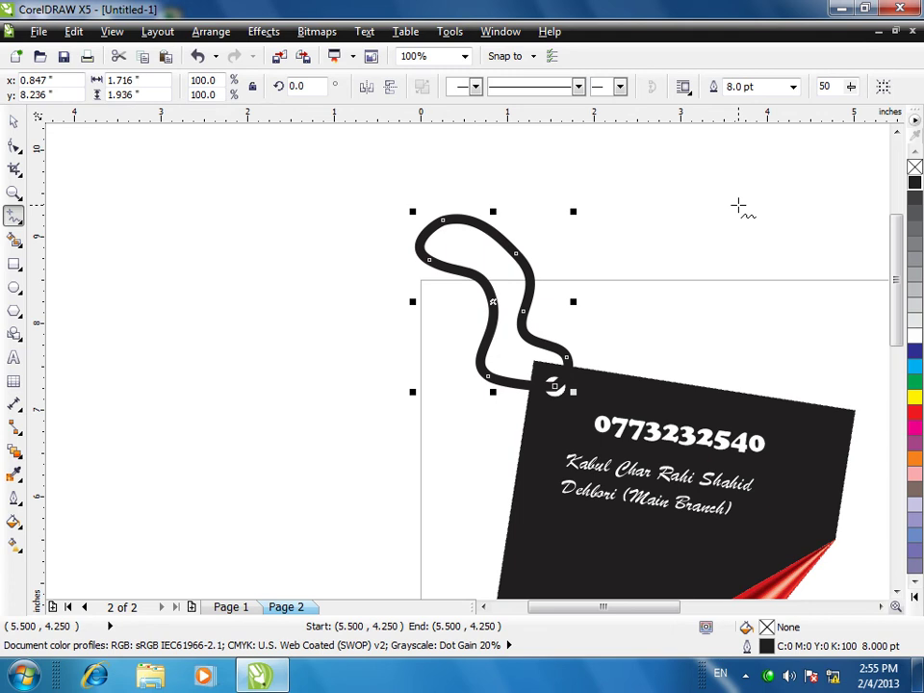
- Give the string no fill and a red outline, then deselect it
click(914, 414)
click(914, 167)
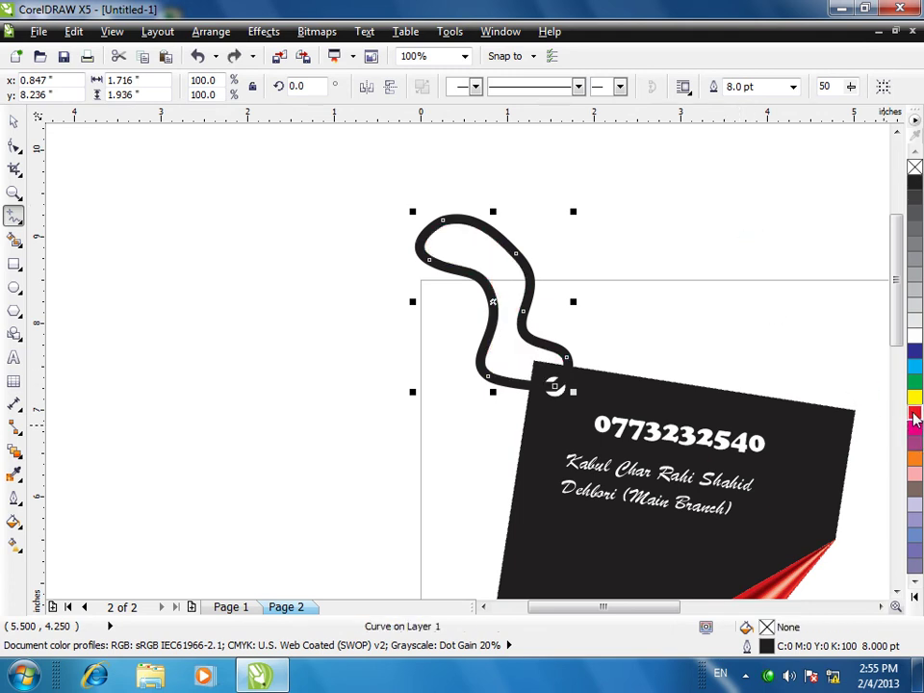
right_click(914, 414)
click(729, 376)
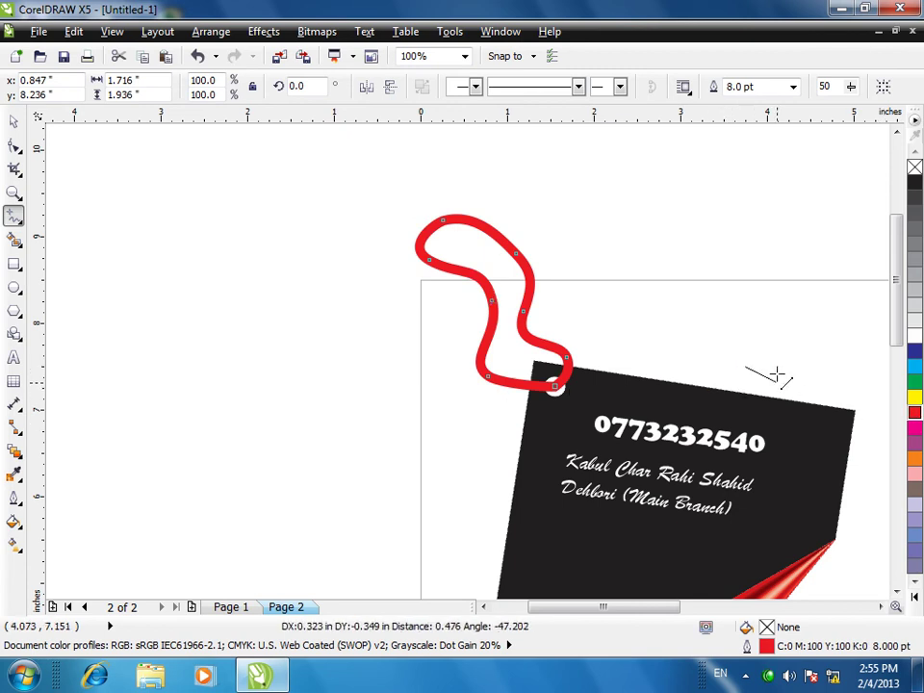
click(767, 366)
scroll(760, 371, right, 1)
- Leave node editing, clear the selection and pick the Freehand tool for the next shape
key(F10)
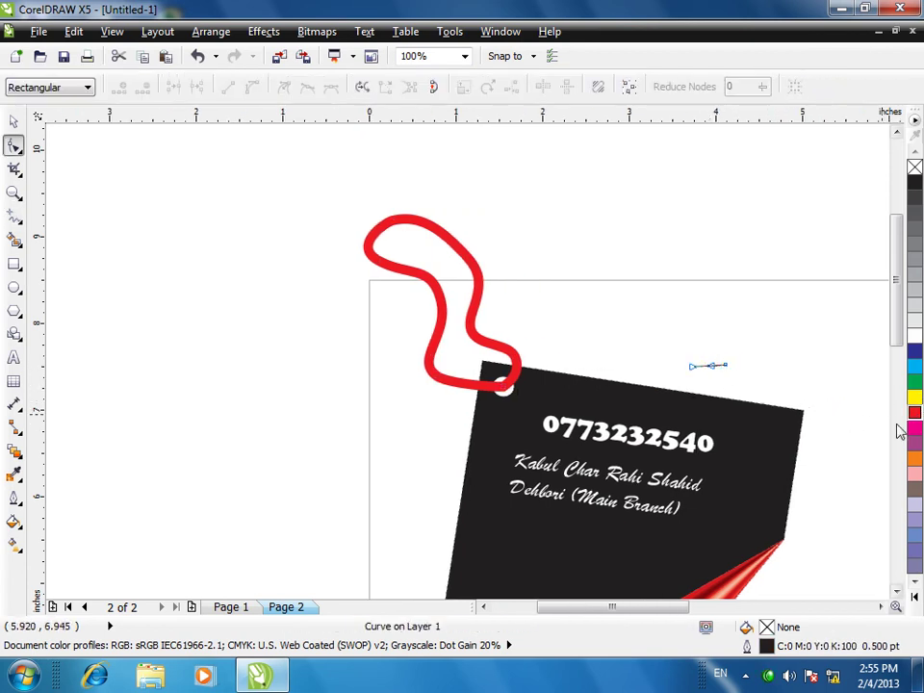
key(space)
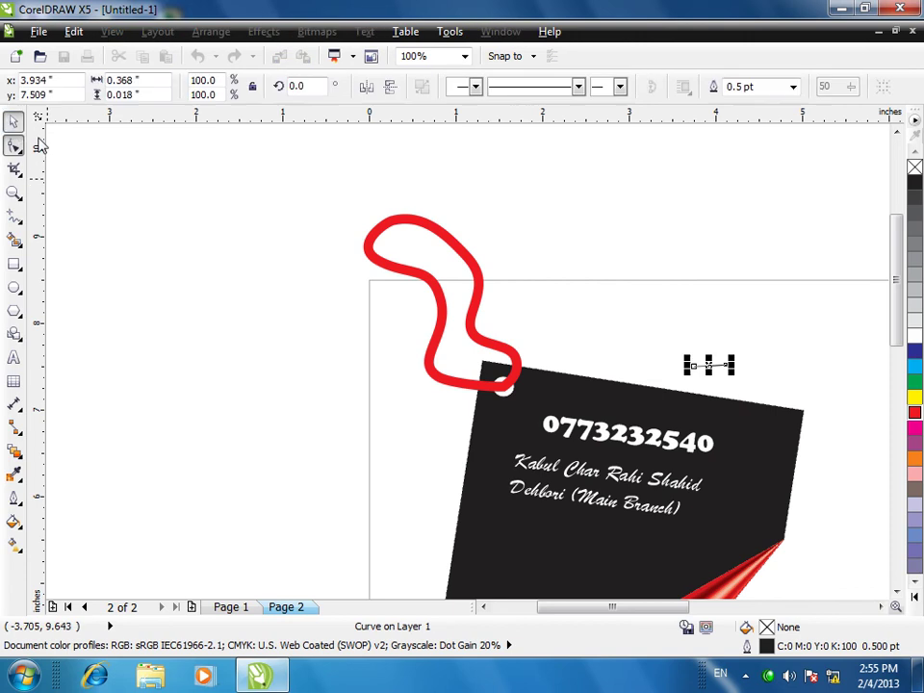
key(Escape)
scroll(552, 383, up, 3)
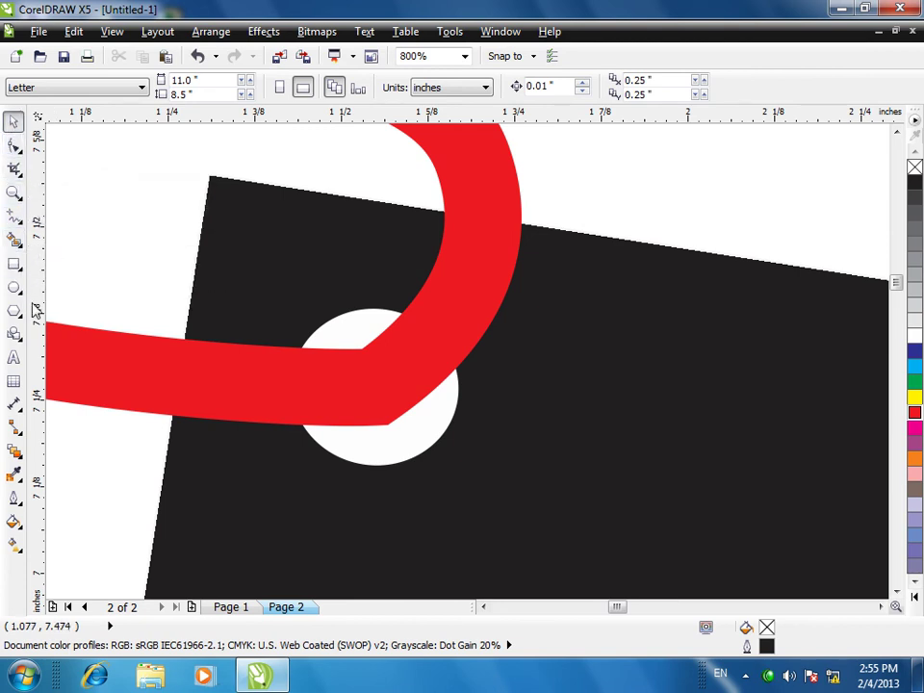
click(14, 216)
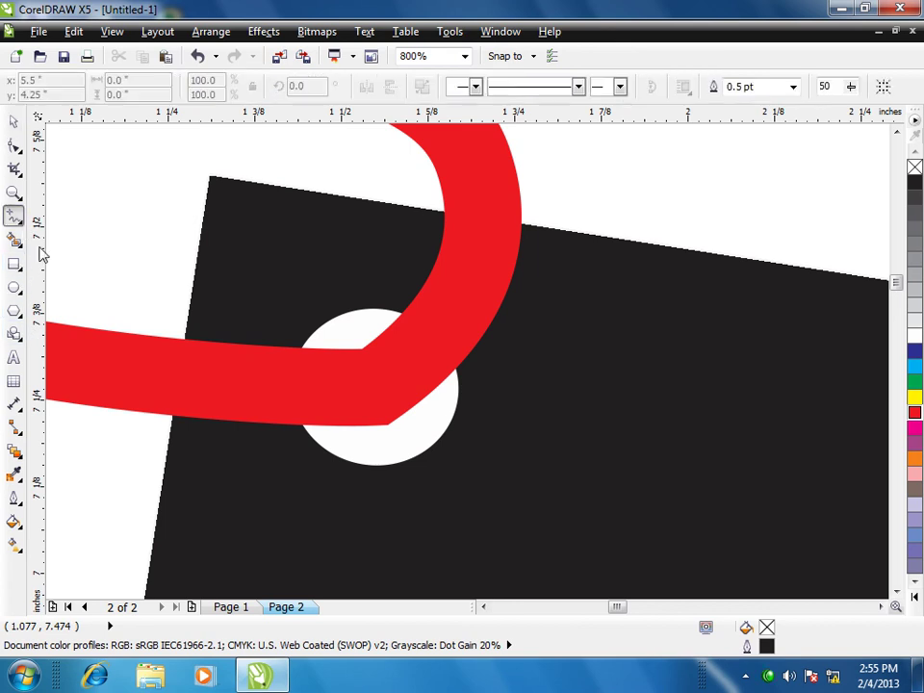
- Draw a closed four-corner Pen shape over the string between the tag's top edge and hole, outlined white
click(19, 229)
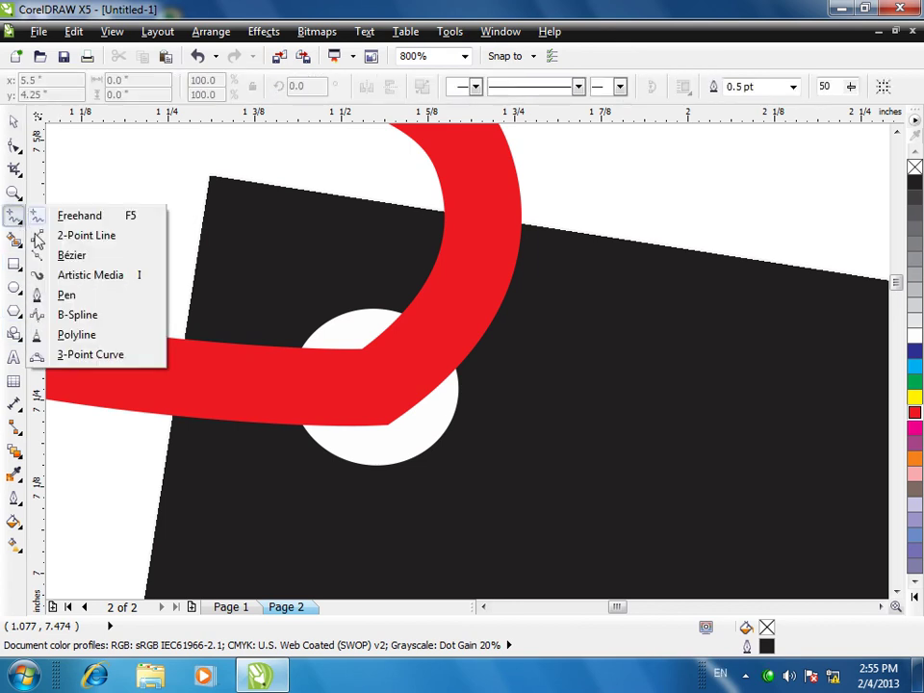
click(57, 294)
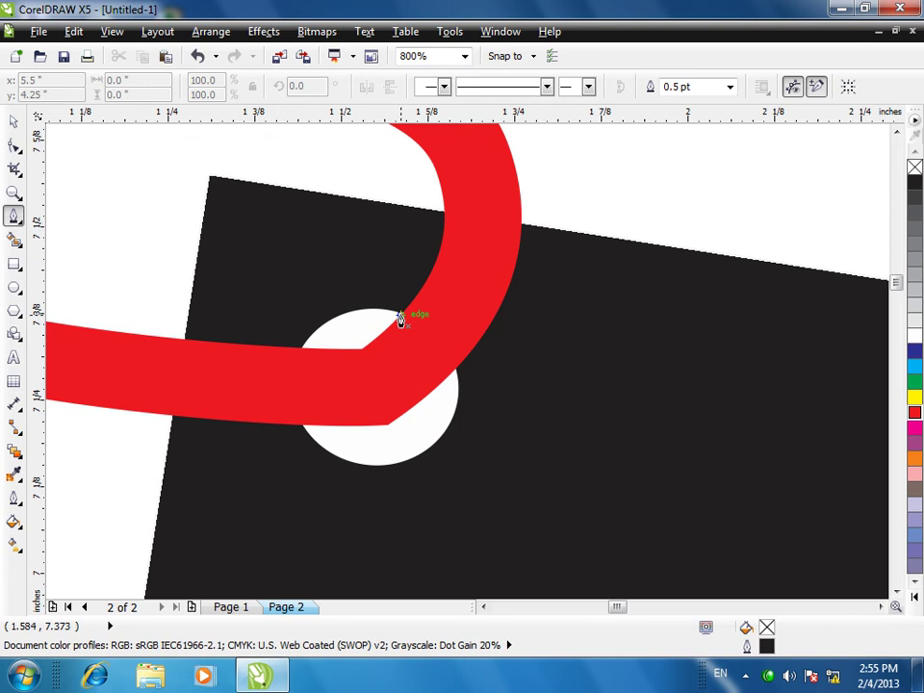
click(403, 321)
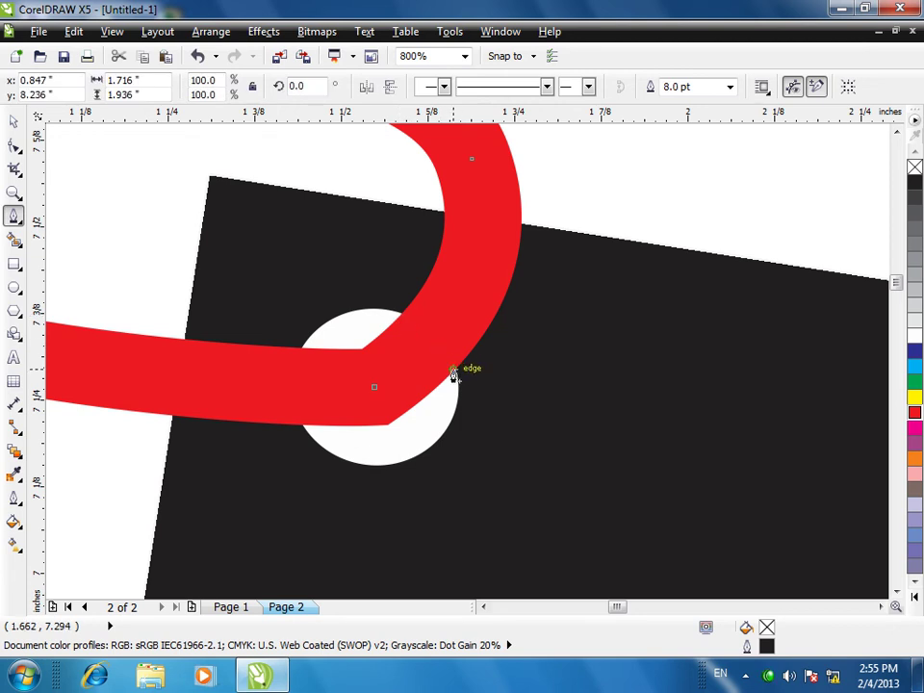
click(525, 221)
click(441, 211)
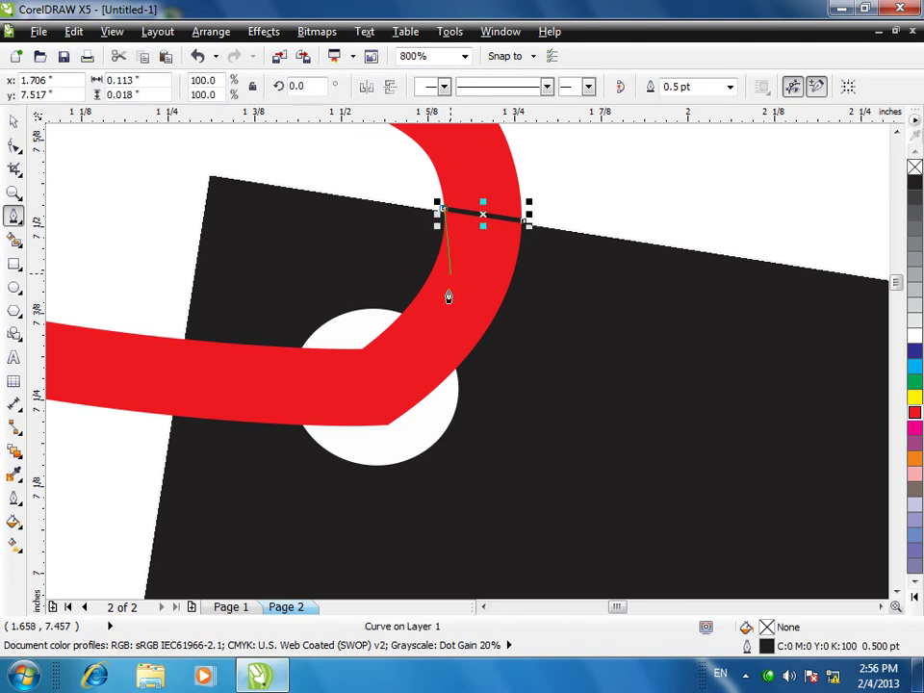
click(396, 319)
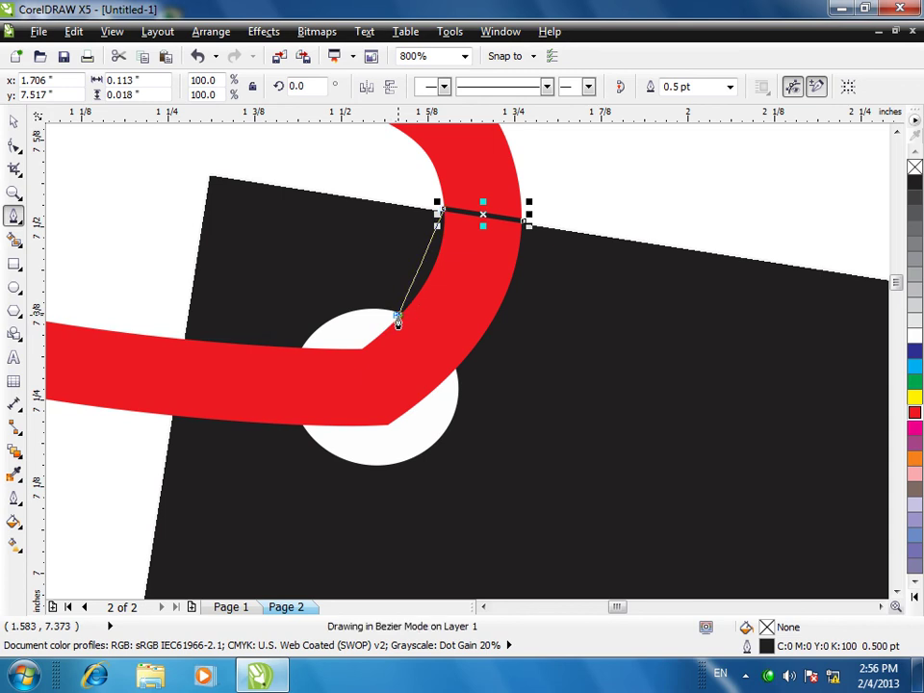
click(454, 373)
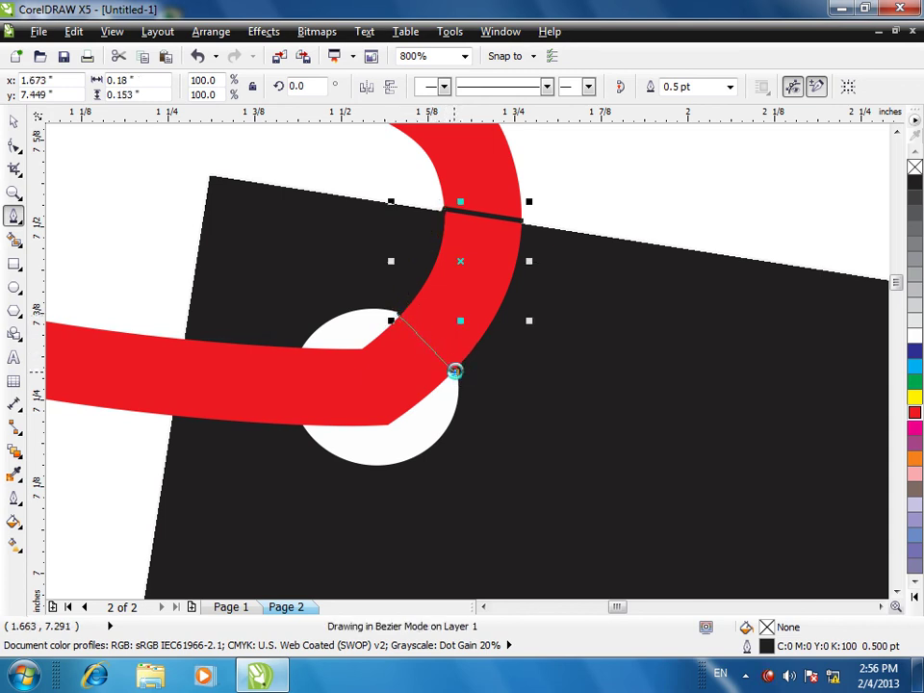
click(522, 222)
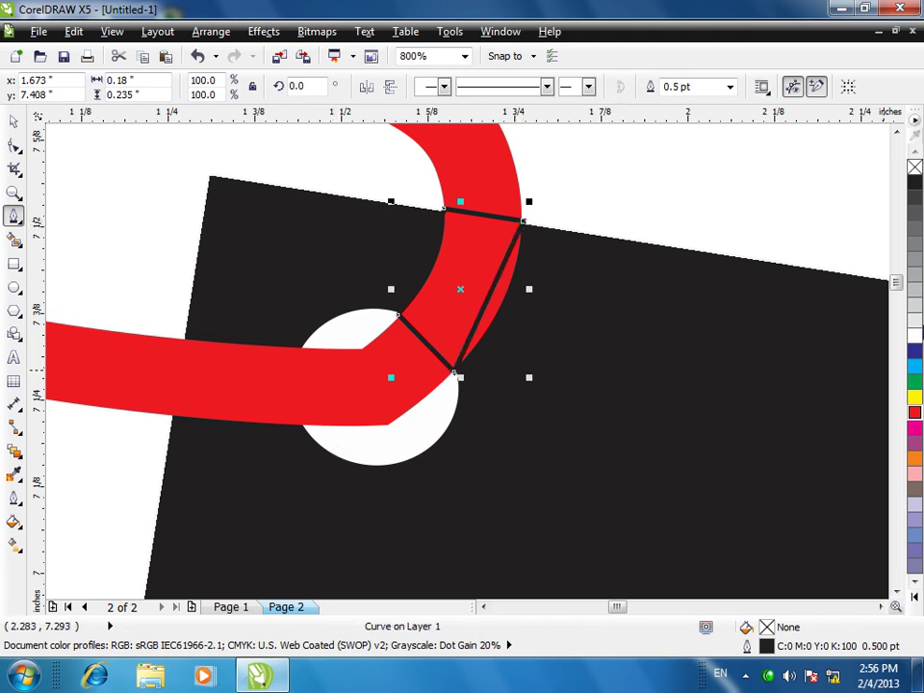
right_click(915, 328)
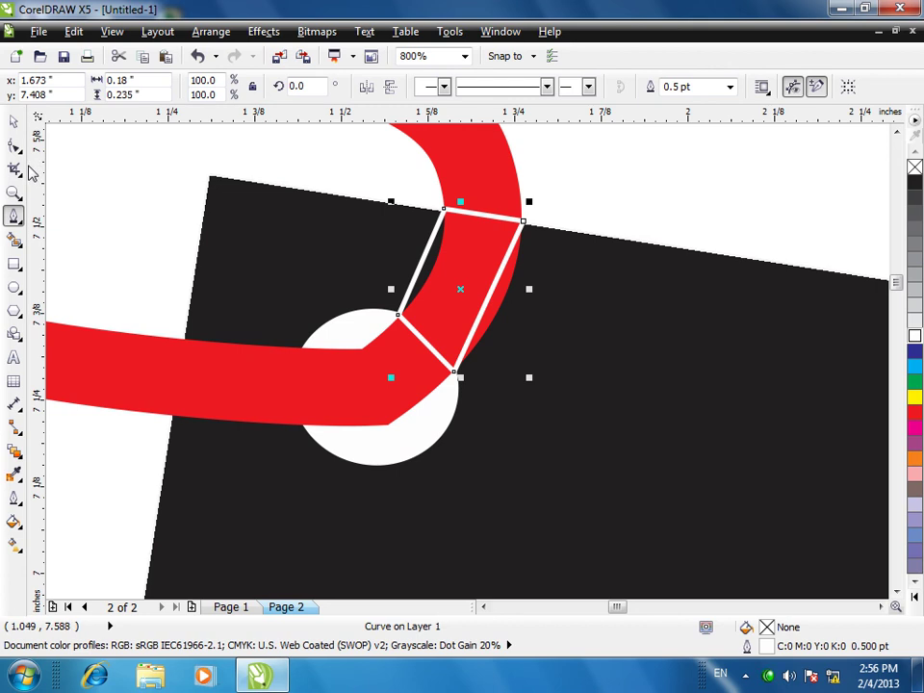
click(15, 144)
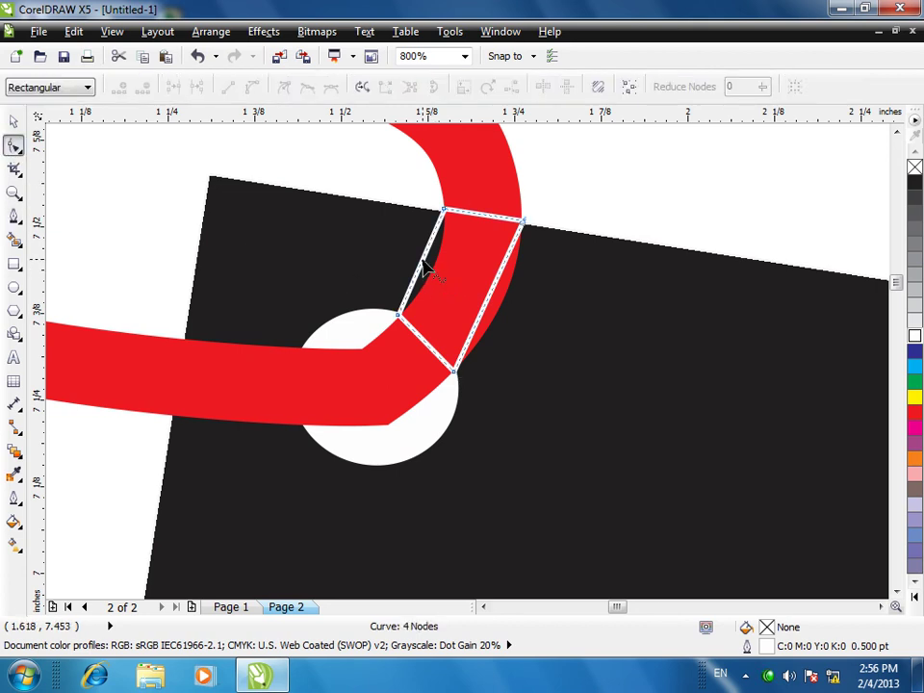
- Convert the patch's left and right sides to curves and bend them along the string's arcs
right_click(428, 270)
click(471, 339)
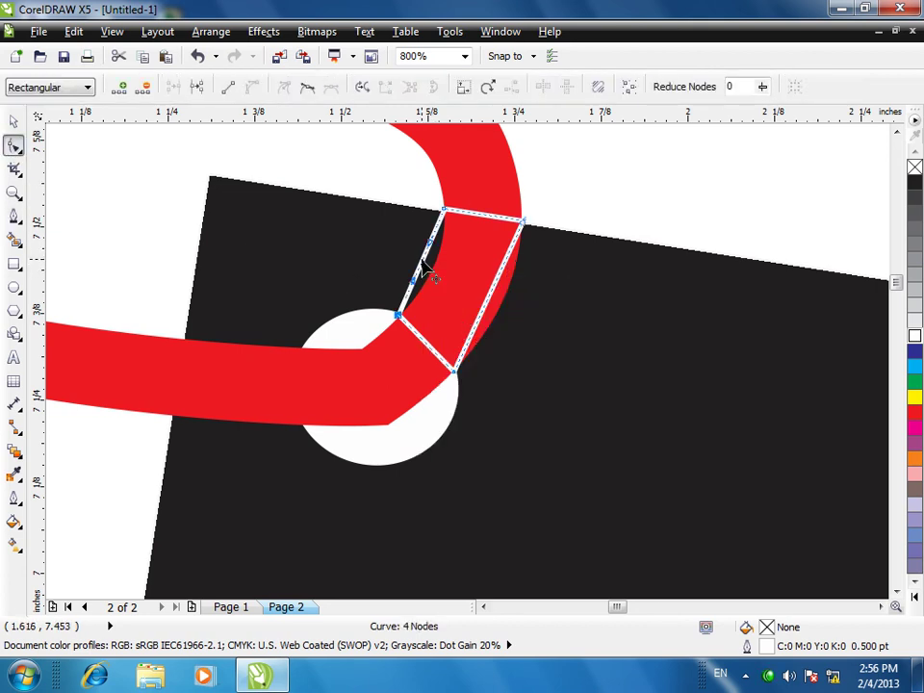
drag(429, 269, 440, 263)
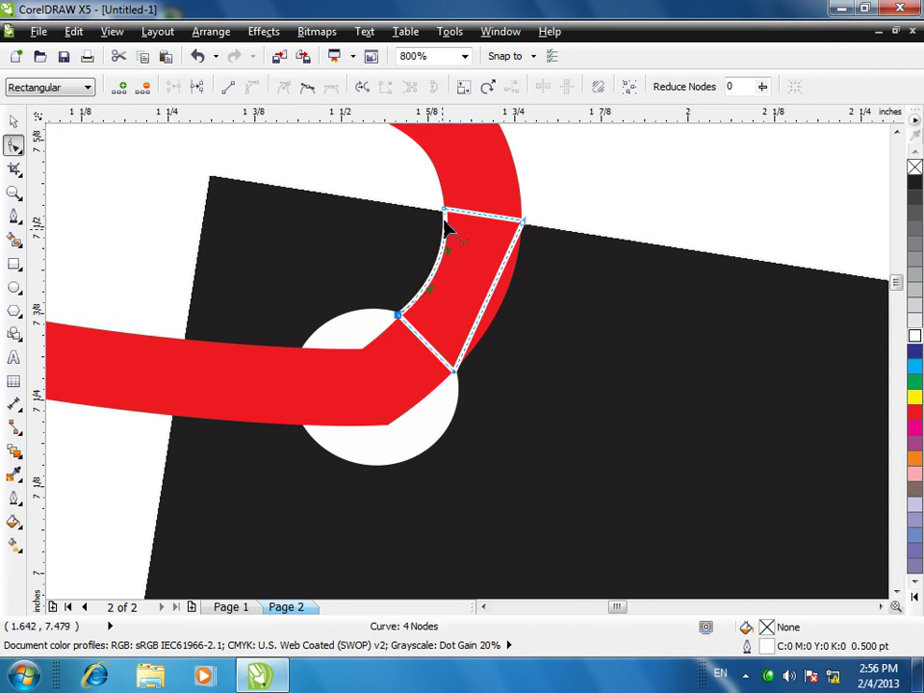
right_click(491, 296)
click(539, 371)
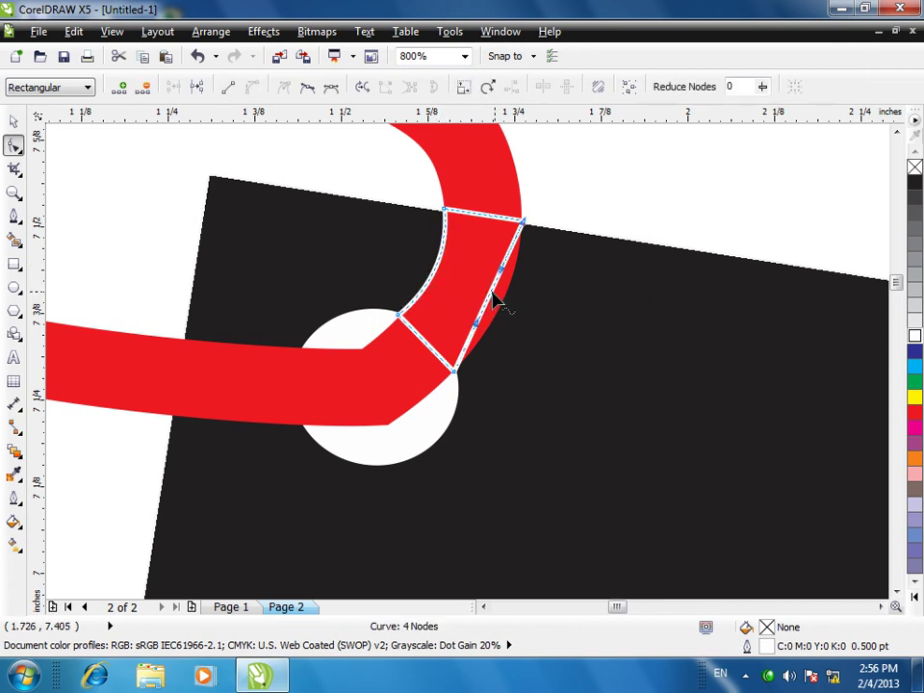
drag(493, 297, 508, 310)
- Fill and outline the patch in black, then reselect it
click(915, 184)
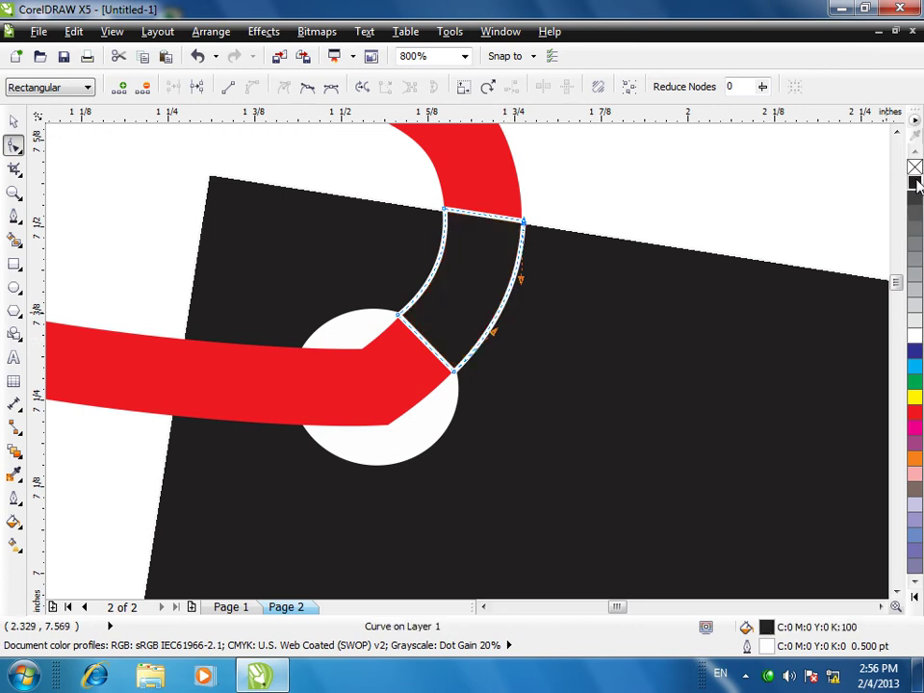
click(668, 206)
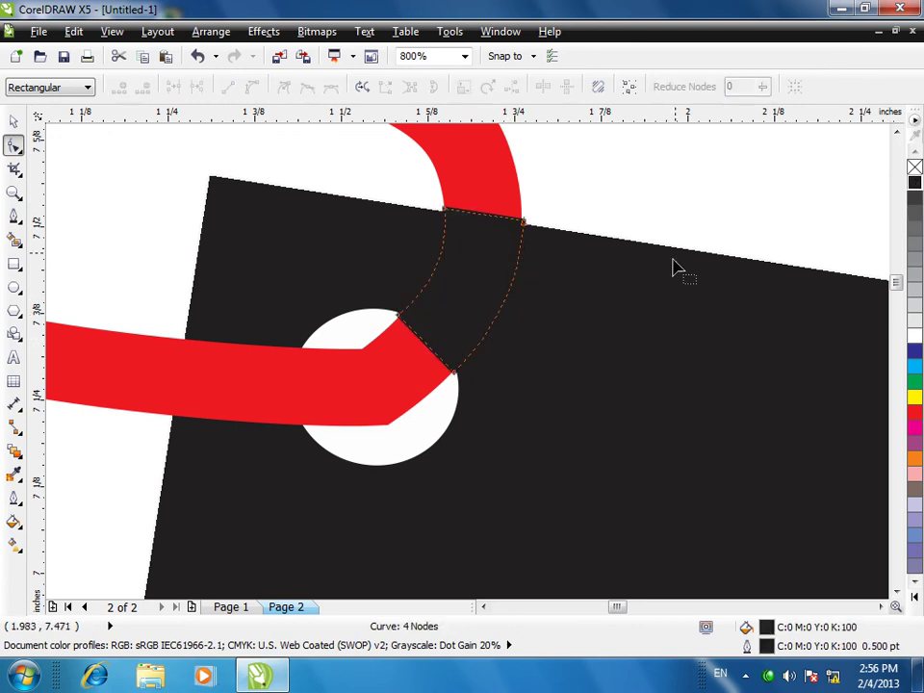
click(13, 120)
click(648, 179)
click(499, 248)
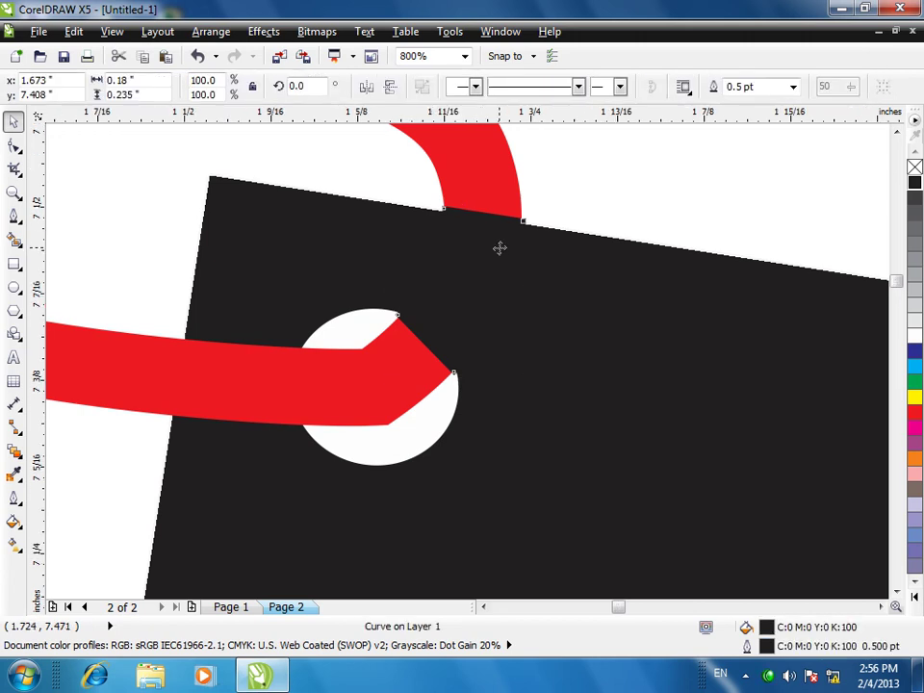
- Zoom in and lower the black patch's top edge to meet the tag's edge
scroll(500, 248, up, 1)
scroll(482, 274, up, 1)
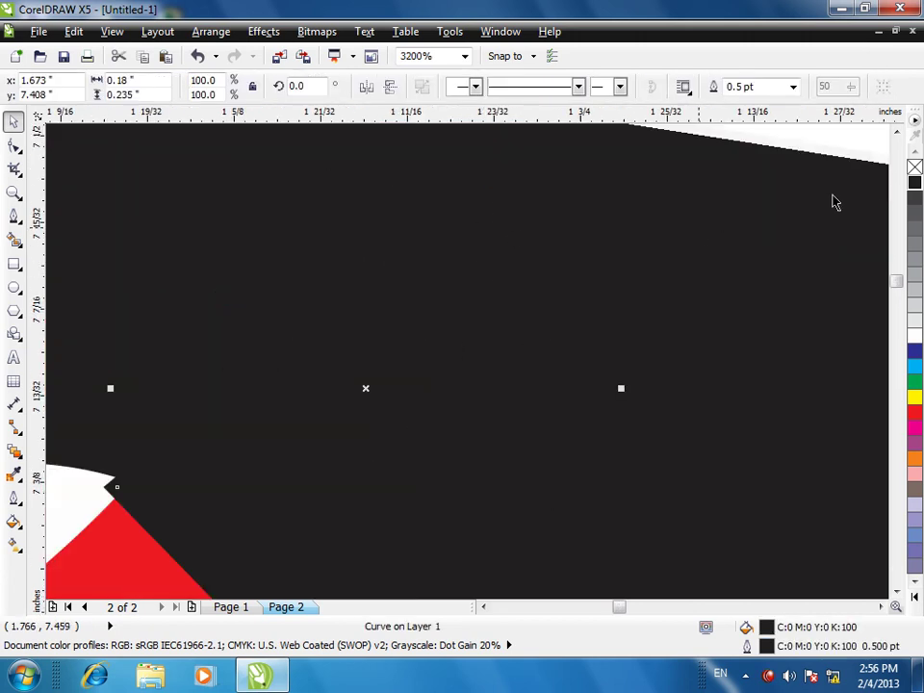
scroll(365, 304, up, 3)
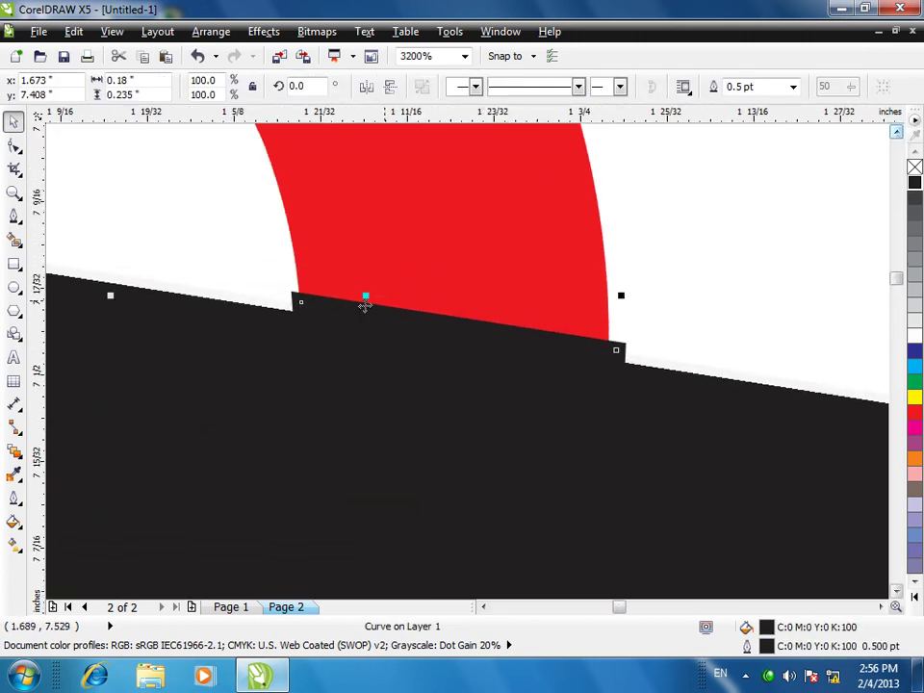
click(365, 304)
key(Escape)
click(415, 318)
drag(364, 302, 361, 313)
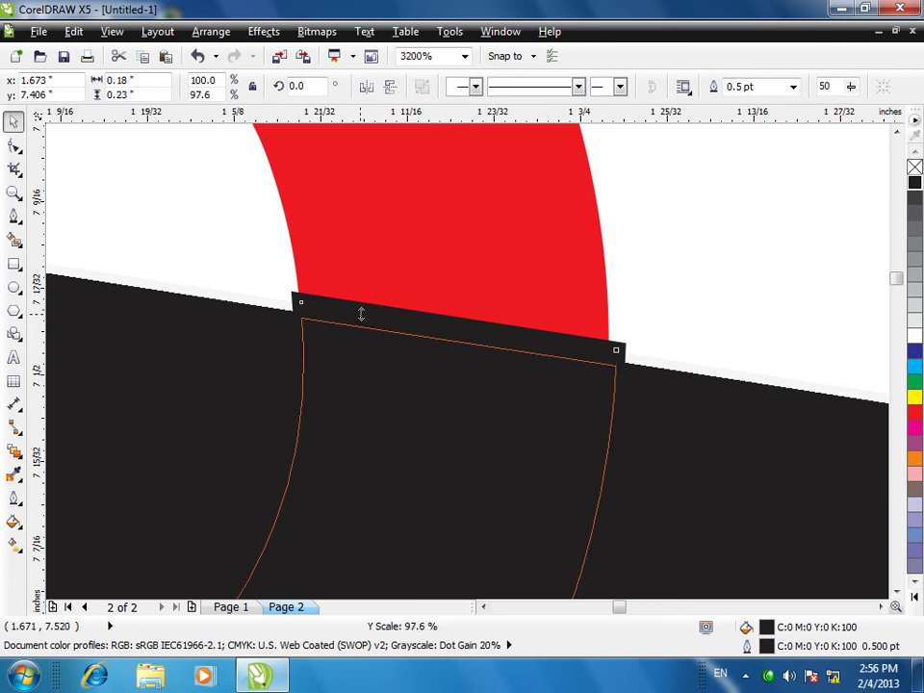
drag(363, 314, 367, 315)
click(631, 294)
- Scale and nudge the black patch until it fully covers the red sliver of string
scroll(527, 383, down, 1)
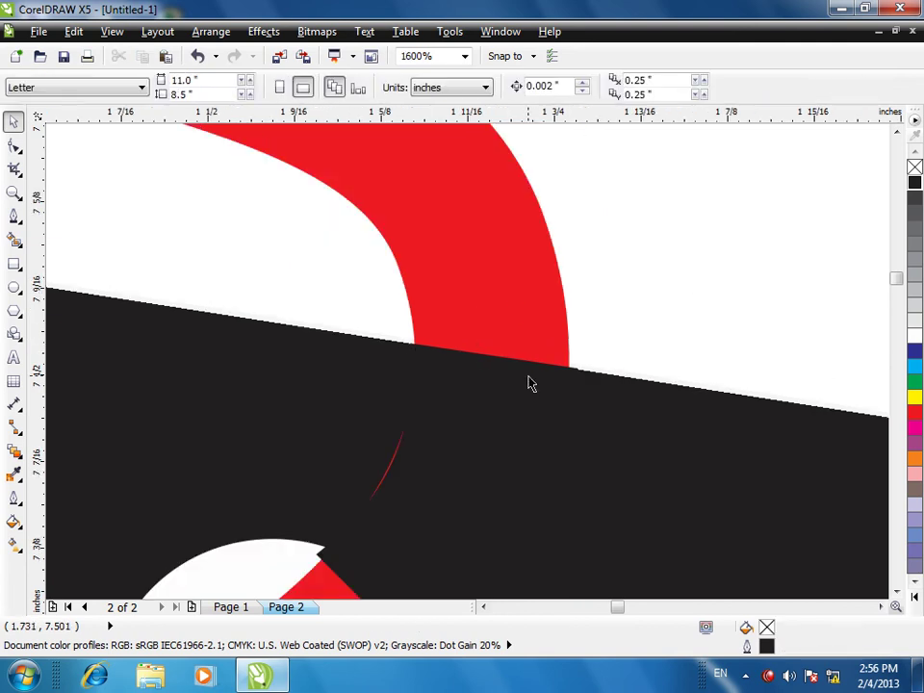
click(896, 591)
click(896, 591)
click(413, 431)
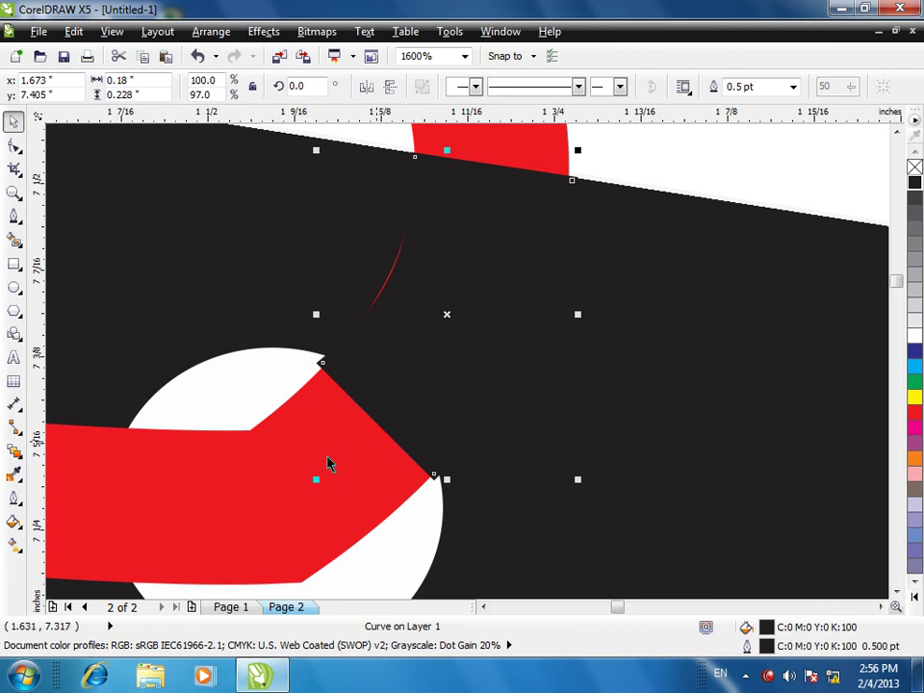
drag(316, 478, 324, 471)
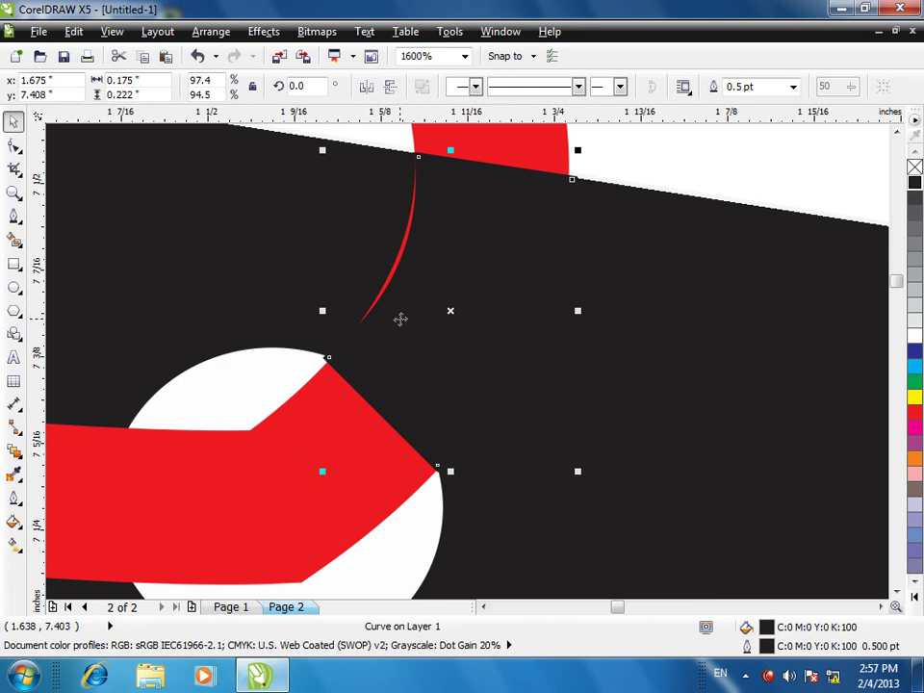
key(Up)
key(Down)
mouse_move(322, 149)
mouse_down()
mouse_move(301, 137)
mouse_move(309, 153)
mouse_up()
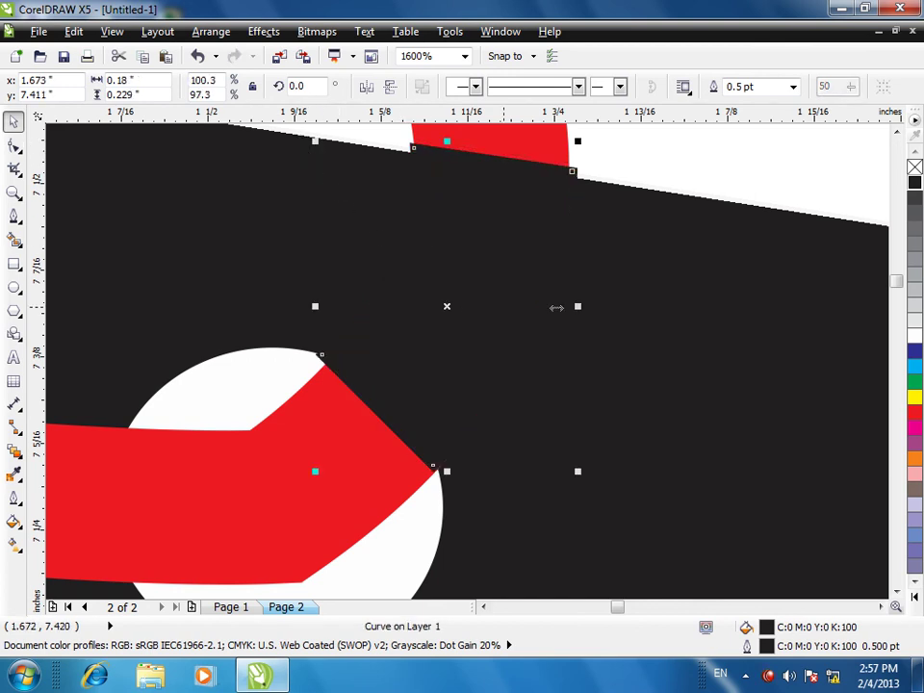
key(Escape)
scroll(526, 331, down, 3)
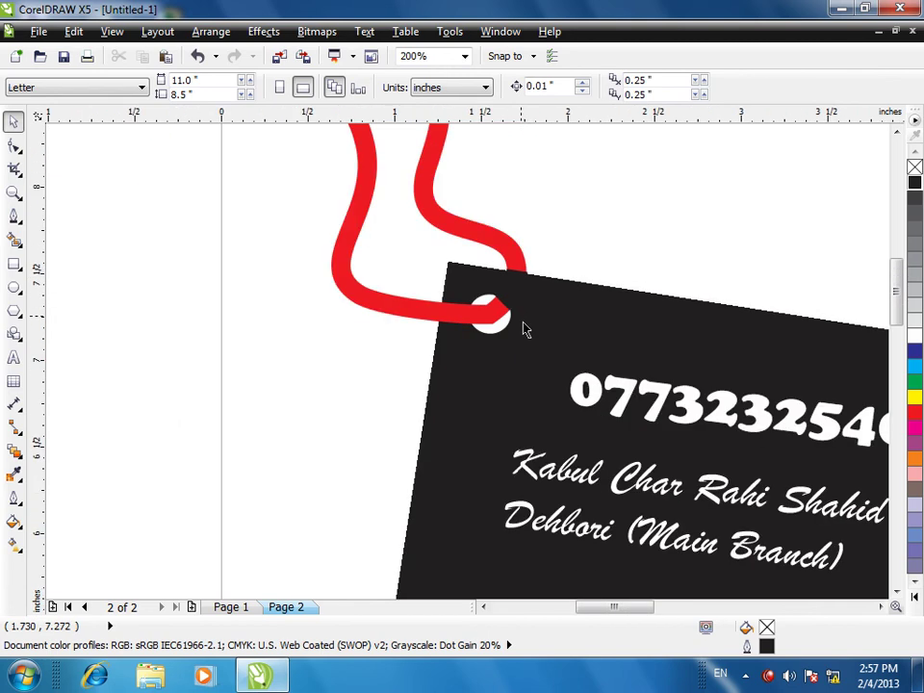
- Zoom back out to 100% to view the whole tag and open the Bitmaps menu
scroll(621, 281, down, 1)
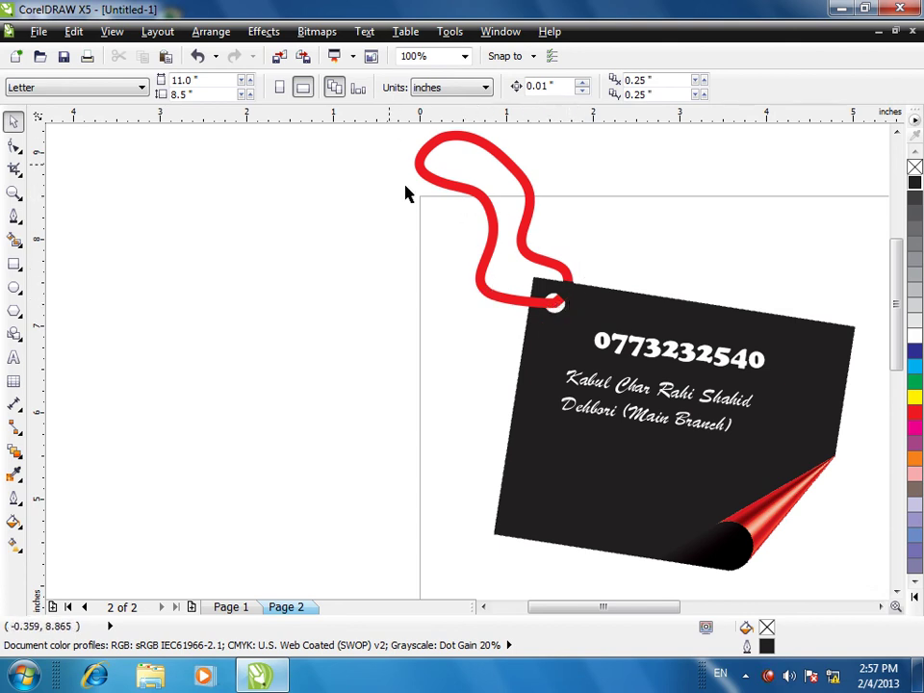
scroll(486, 295, down, 2)
scroll(510, 375, up, 2)
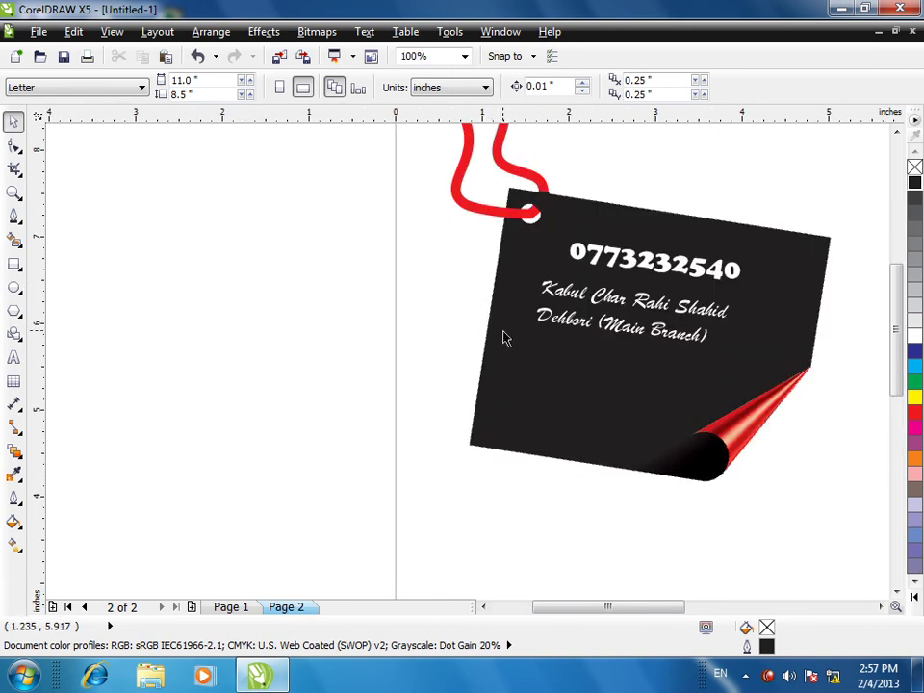
click(316, 30)
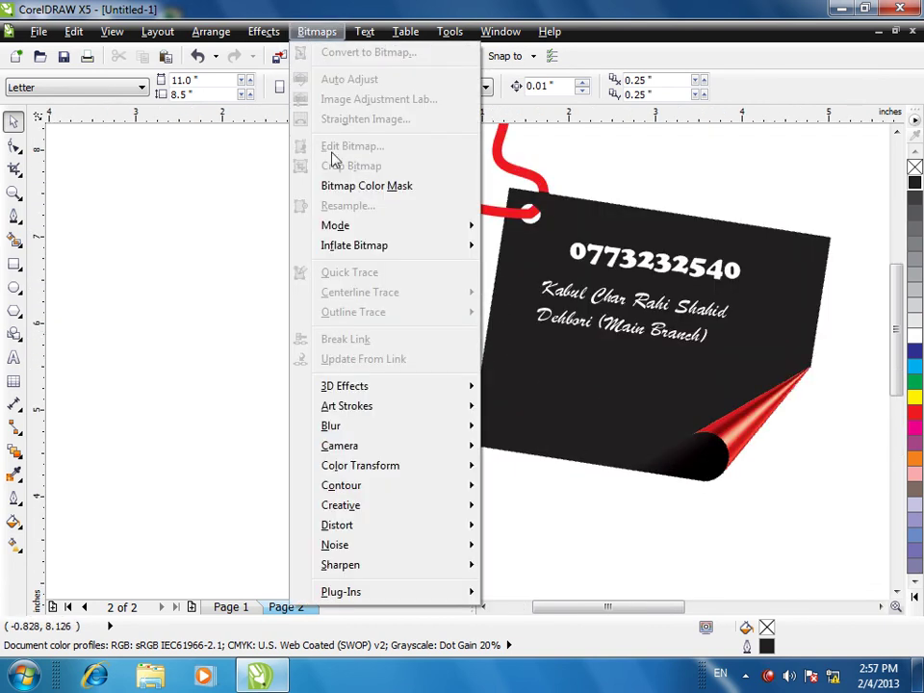